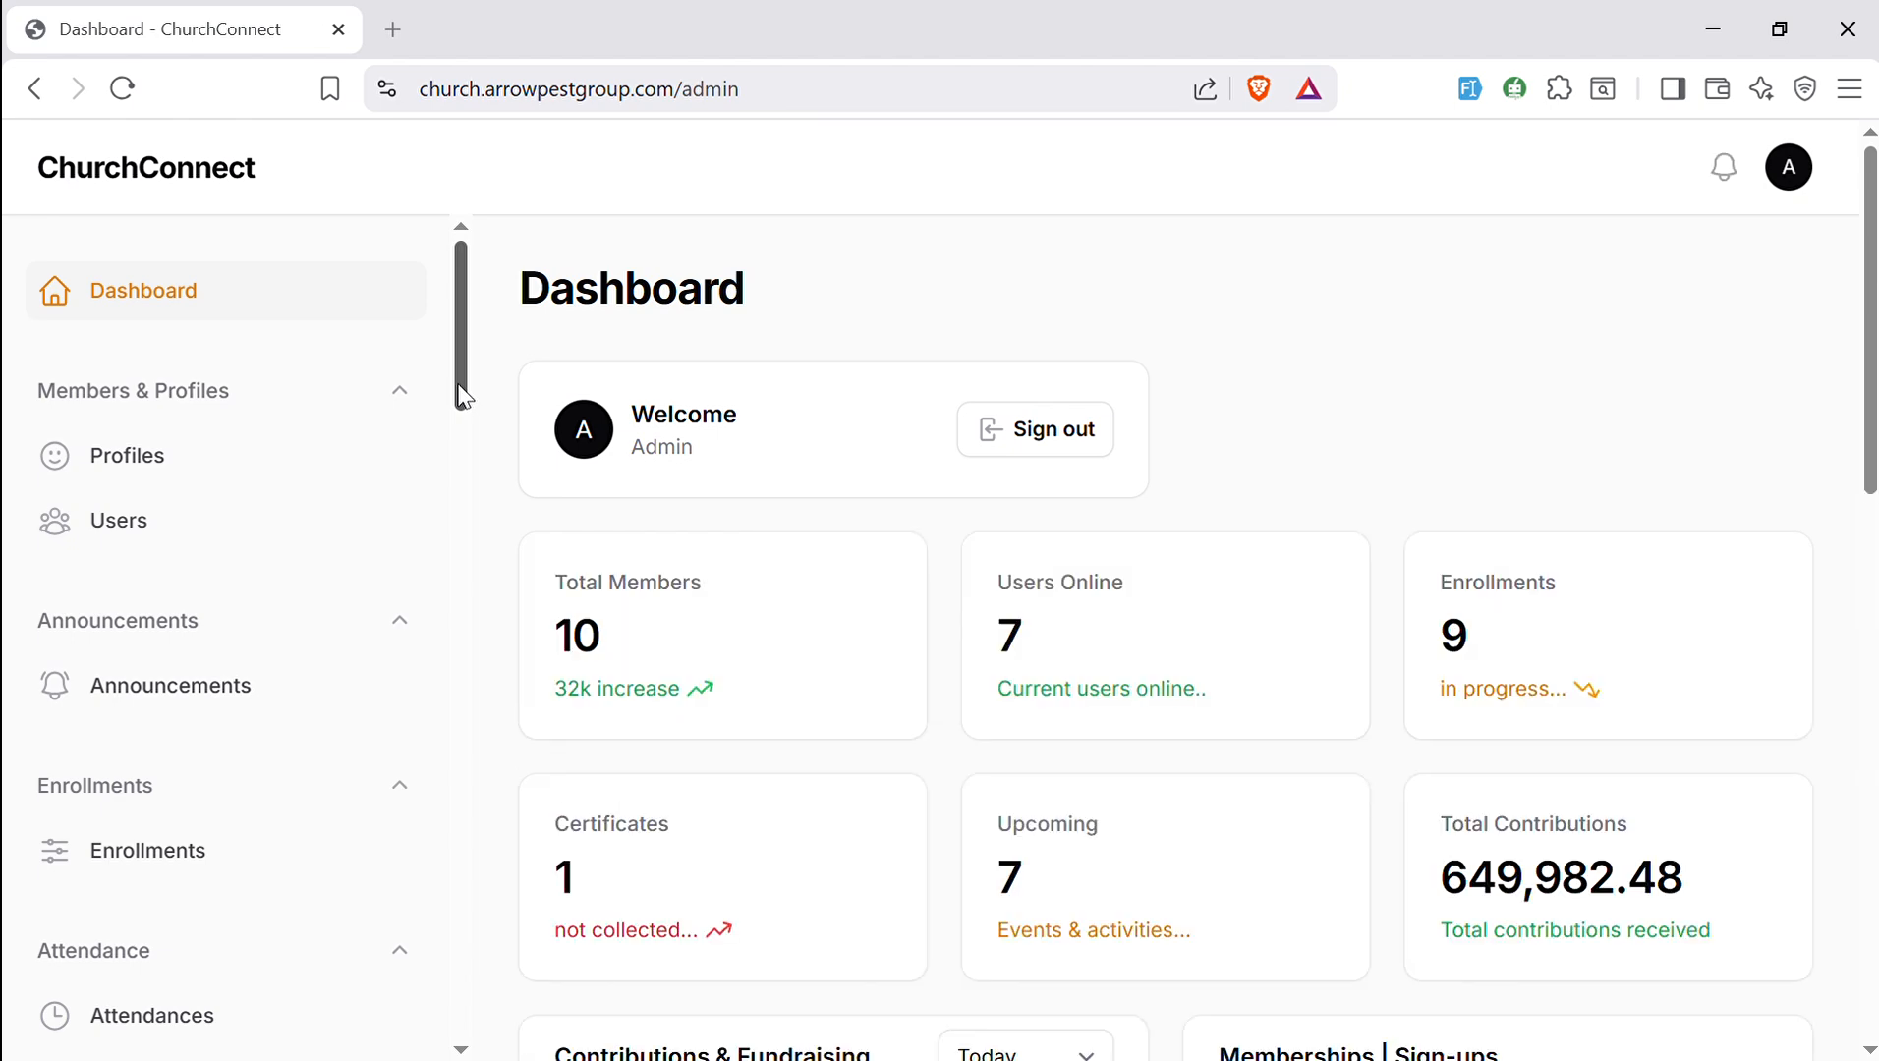
- Open the Mentorship Programs list and examine the programs across all table columns
{"action": "left_click_drag", "start_coordinate": [462, 396], "coordinate": [507, 797]}
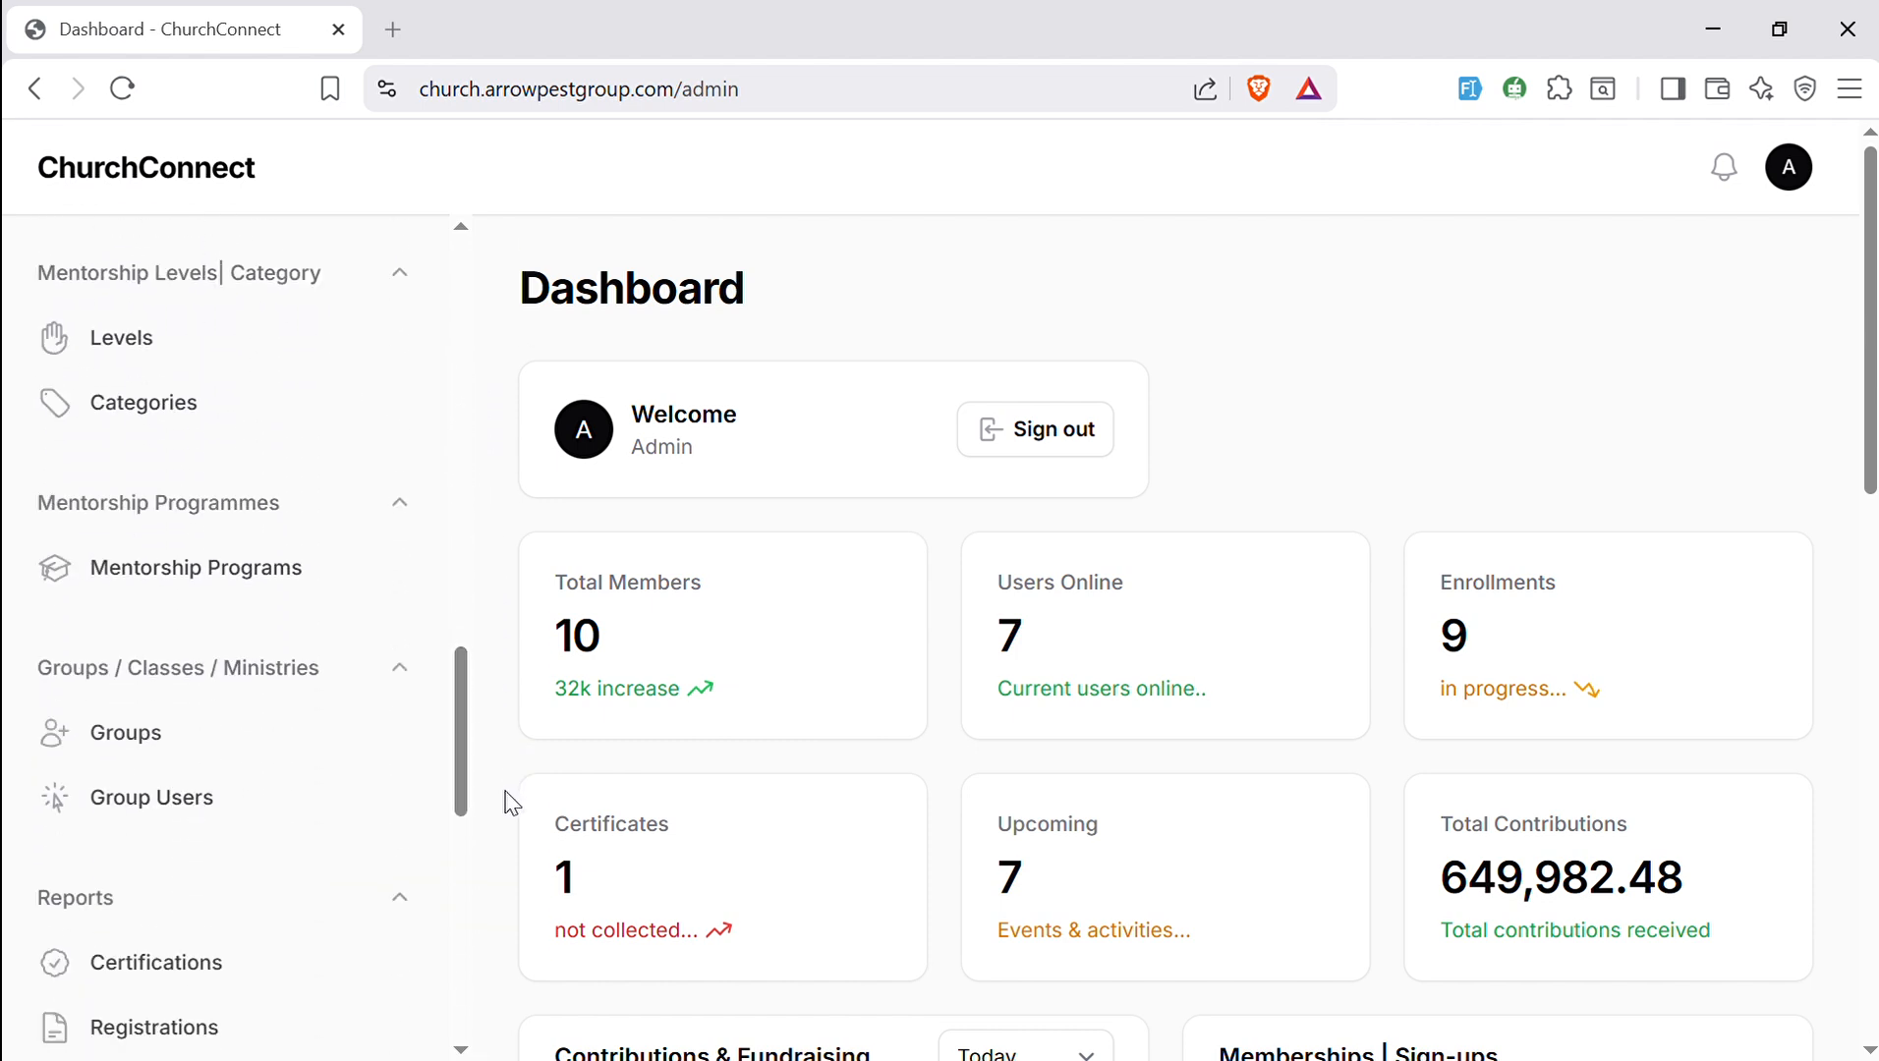
{"action": "left_click", "coordinate": [315, 563]}
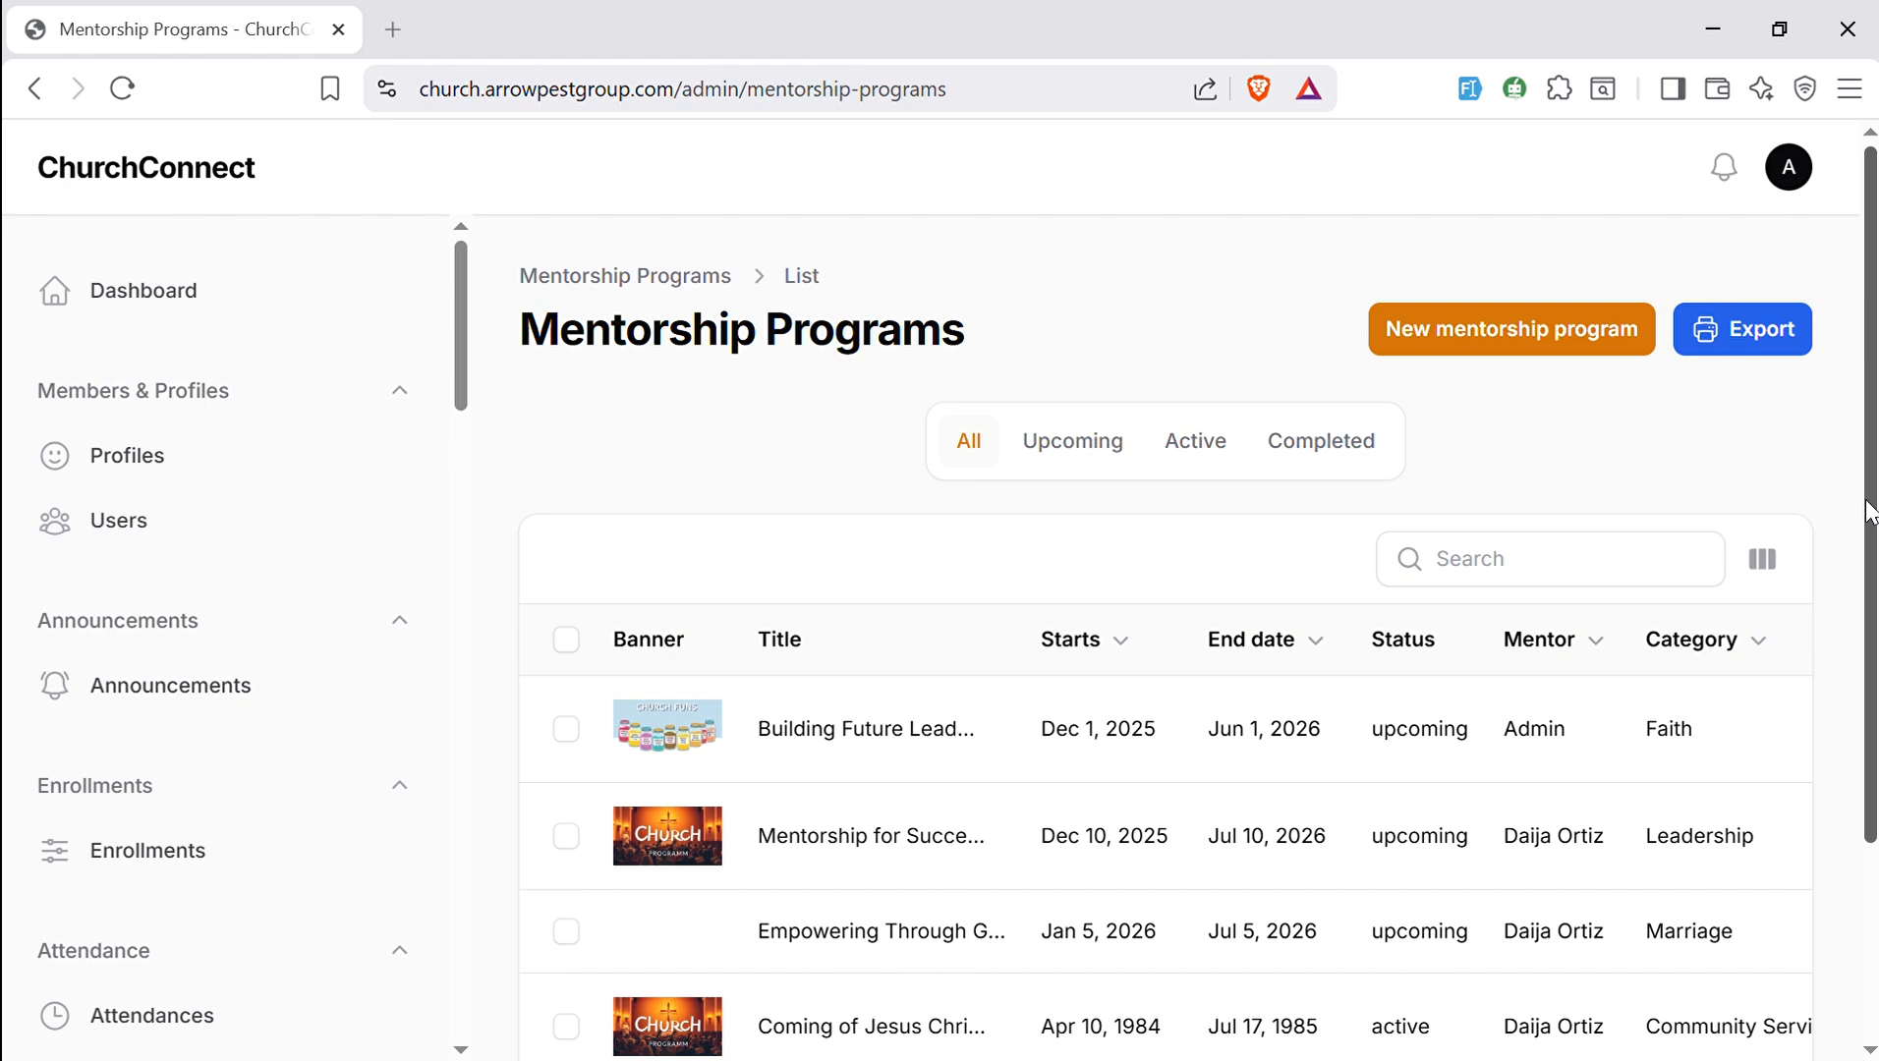
{"action": "scroll", "coordinate": [1702, 720], "scroll_direction": "down", "scroll_amount": 3}
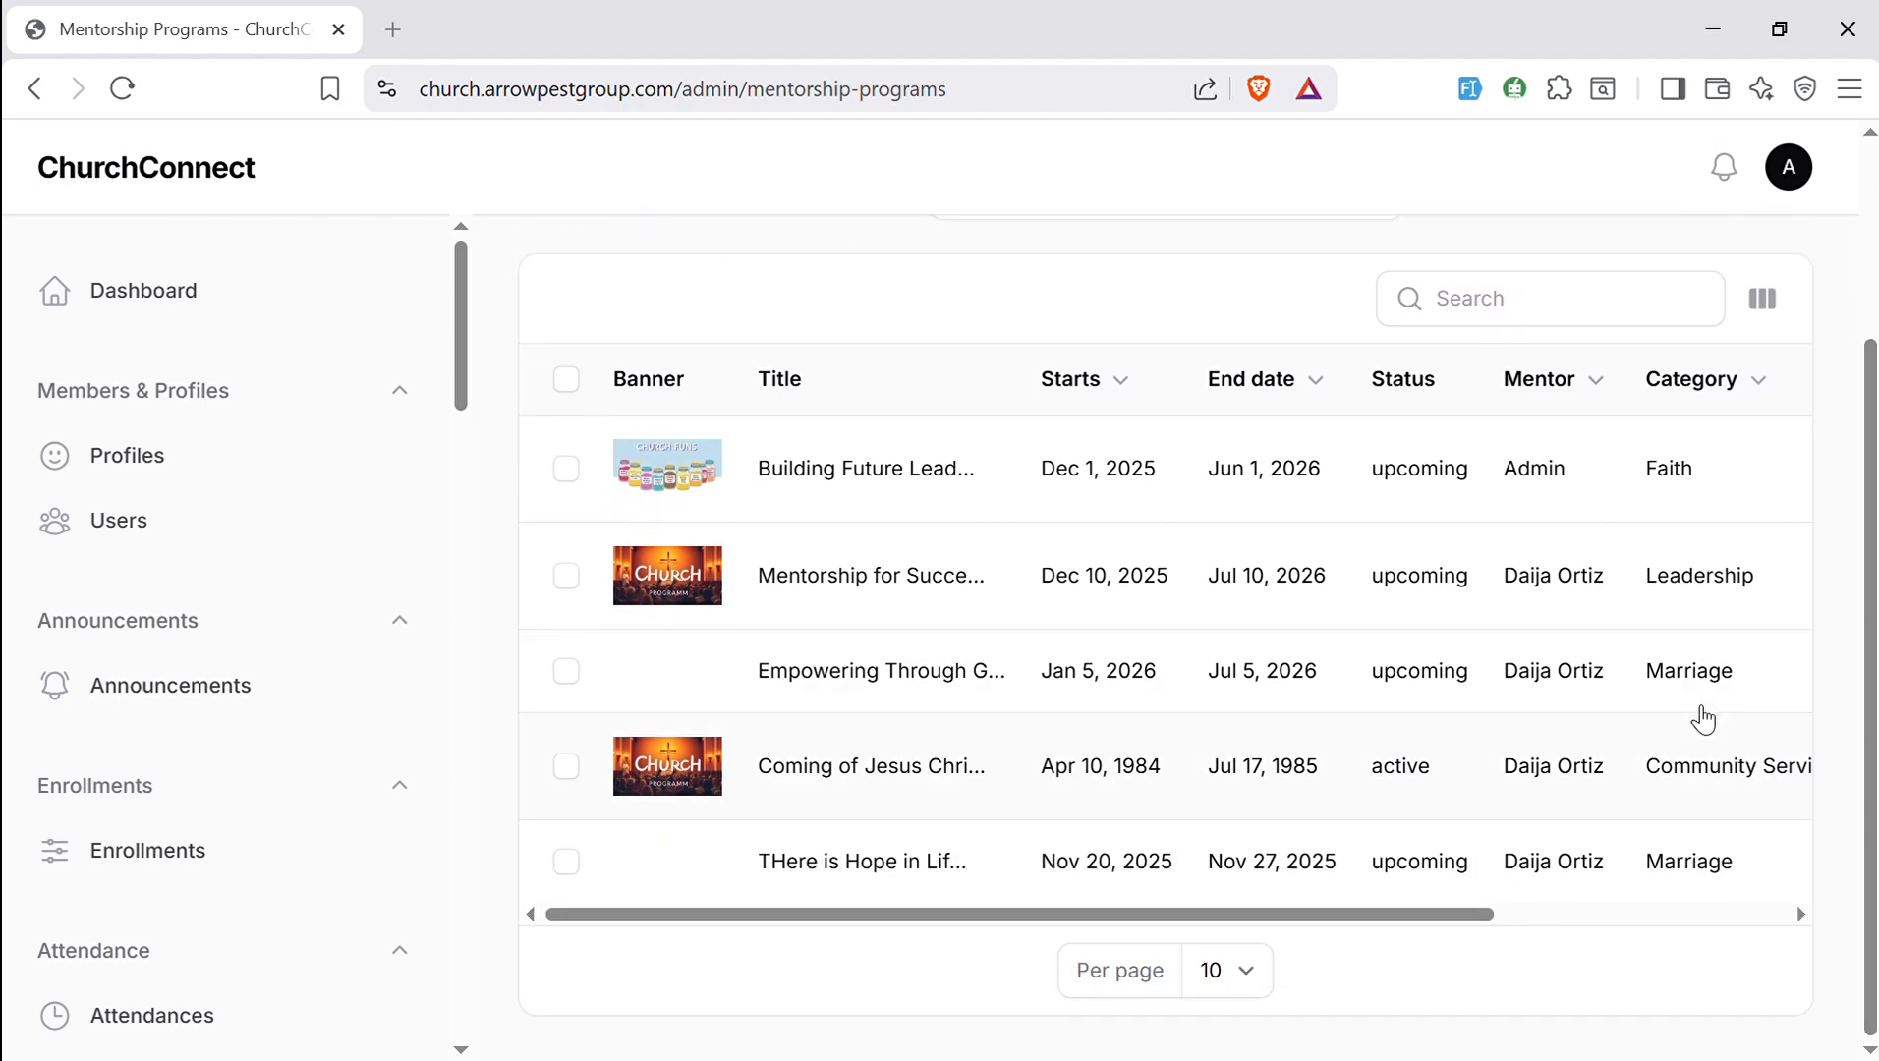
{"action": "scroll", "coordinate": [1700, 717], "scroll_direction": "right", "scroll_amount": 4}
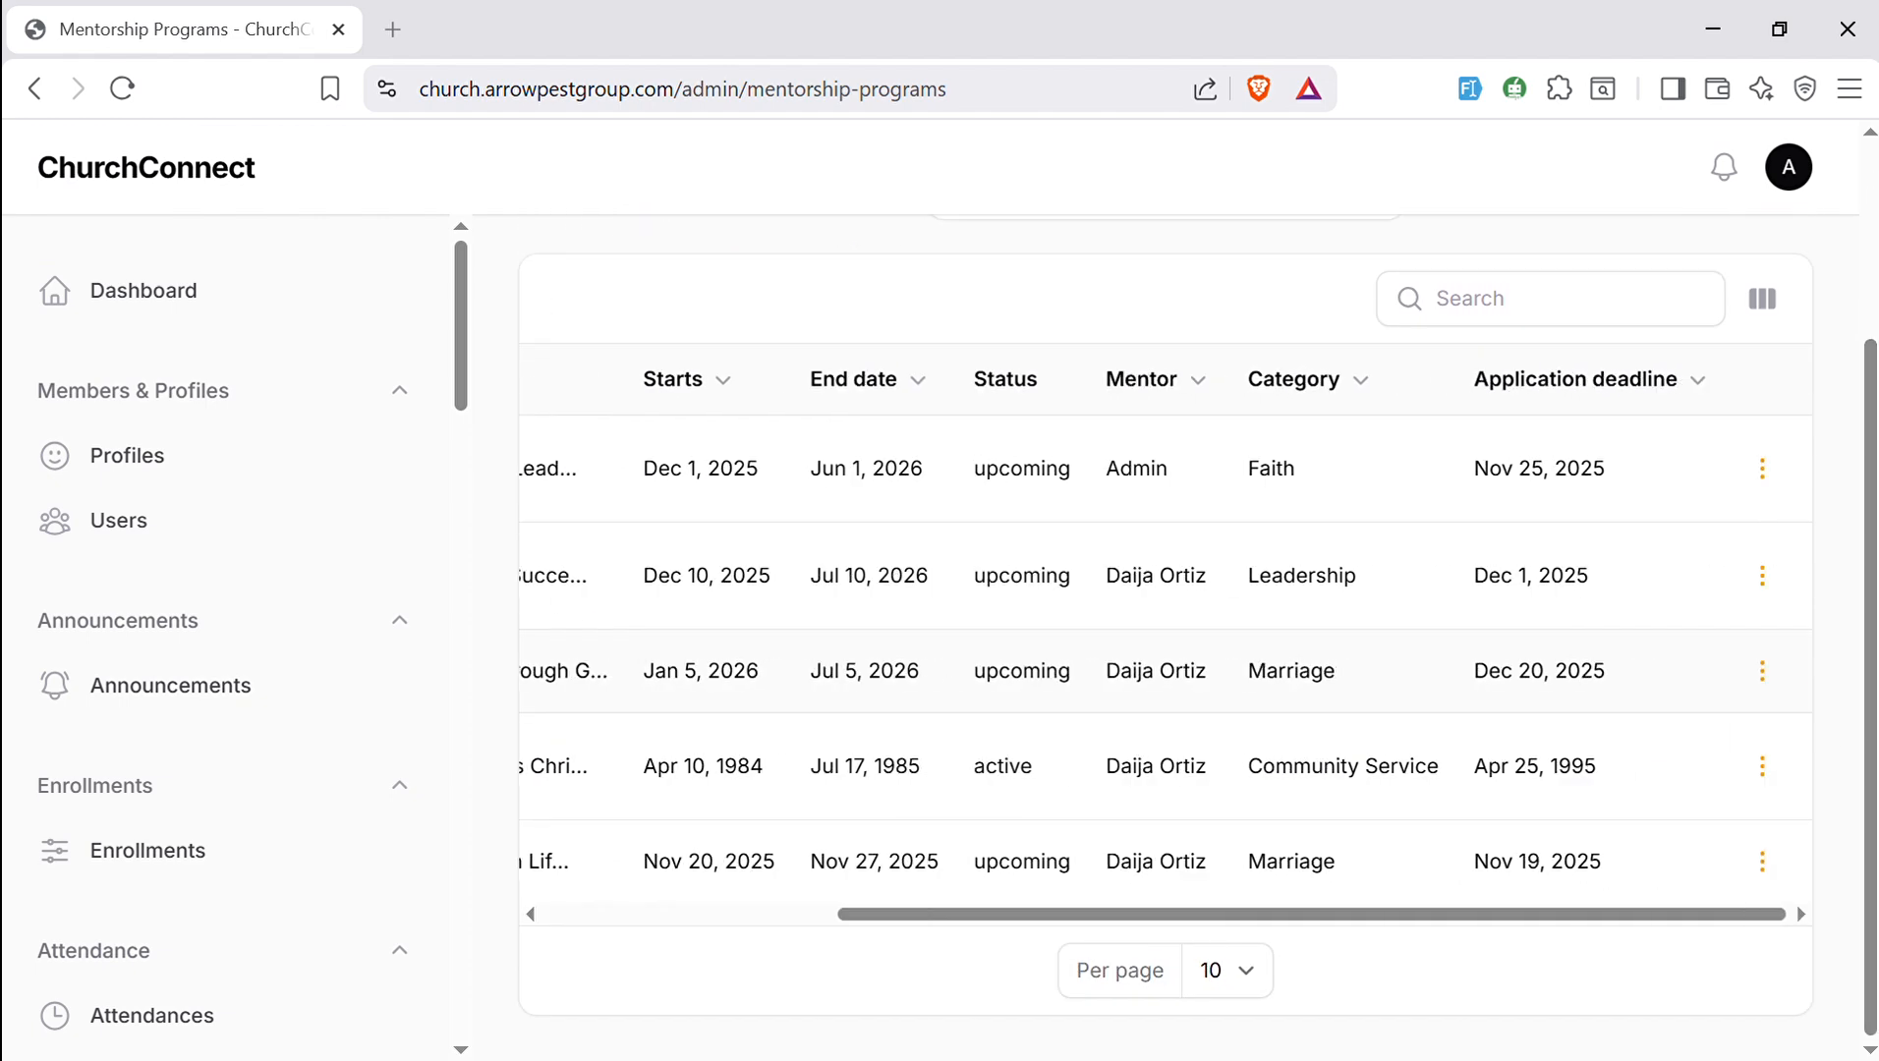
- Open the Subscribers report for the Coming of Jesus Christ program and review its enrollment charts and enrolled members
{"action": "left_click", "coordinate": [1763, 767]}
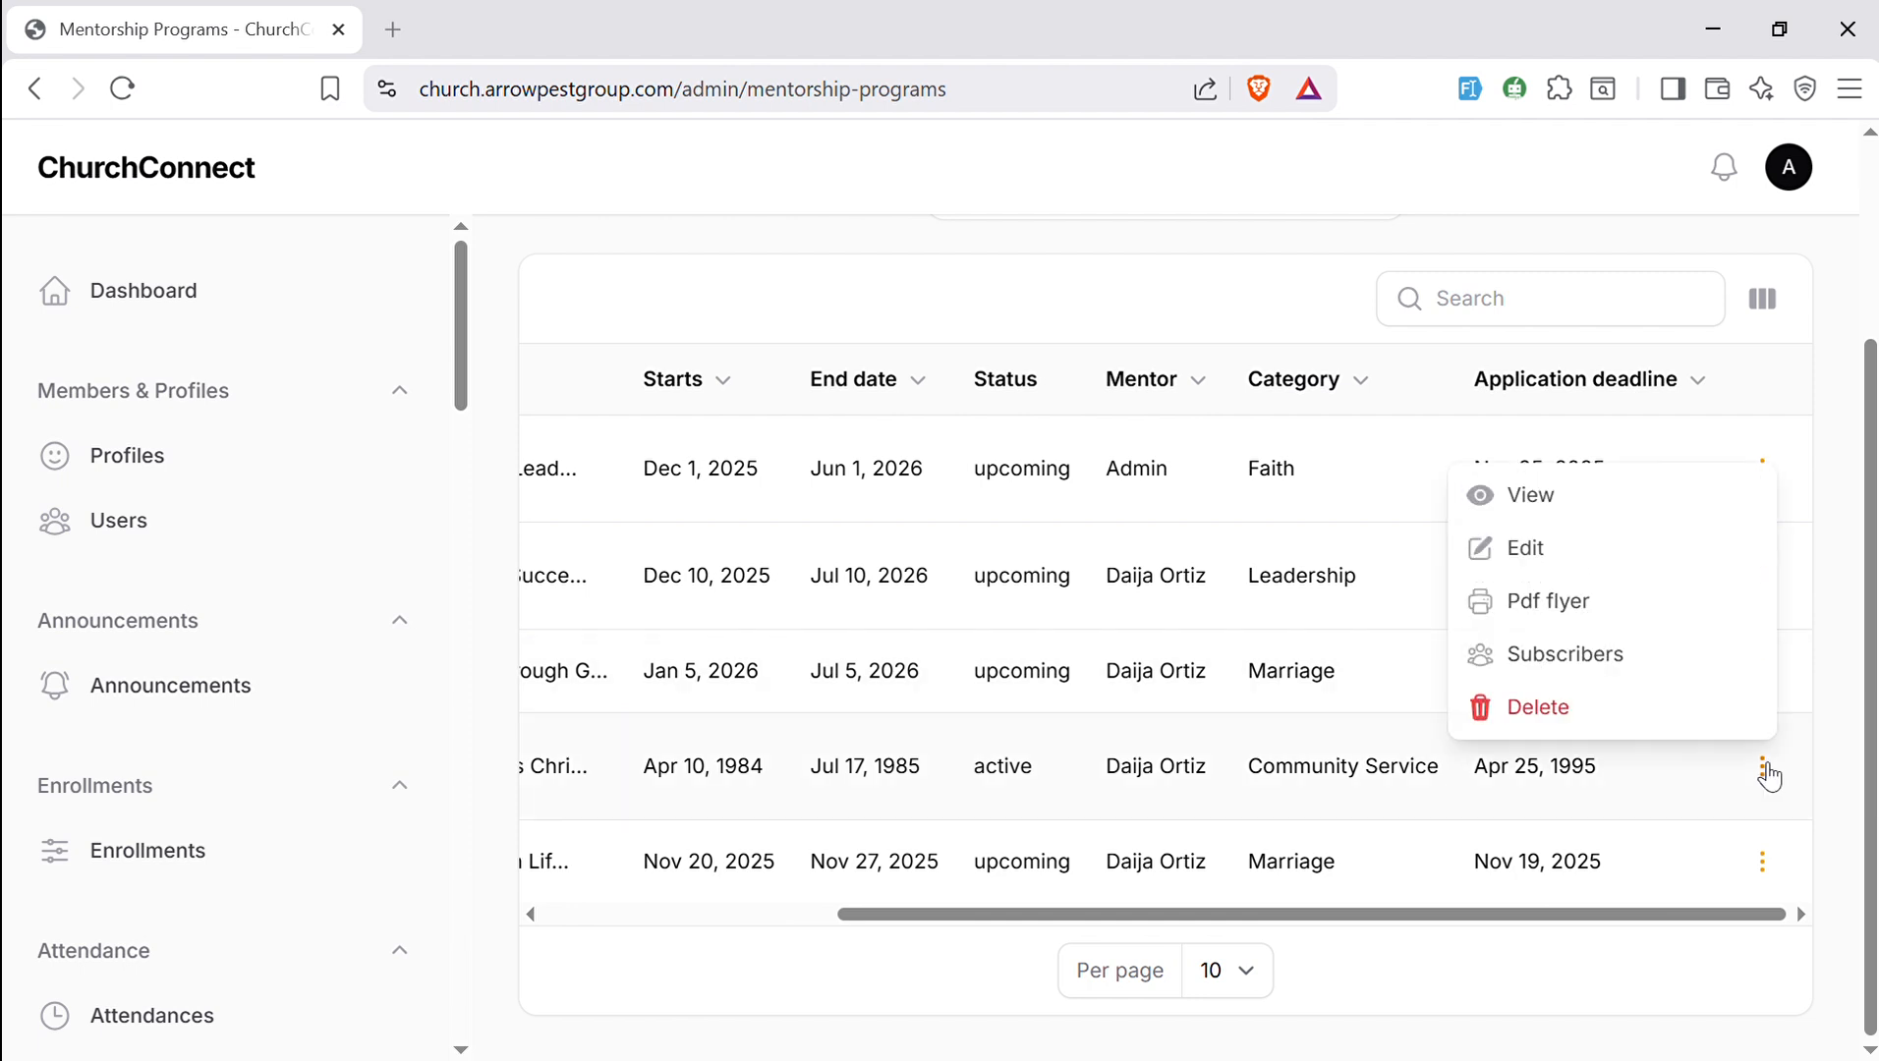
{"action": "left_click", "coordinate": [1562, 665]}
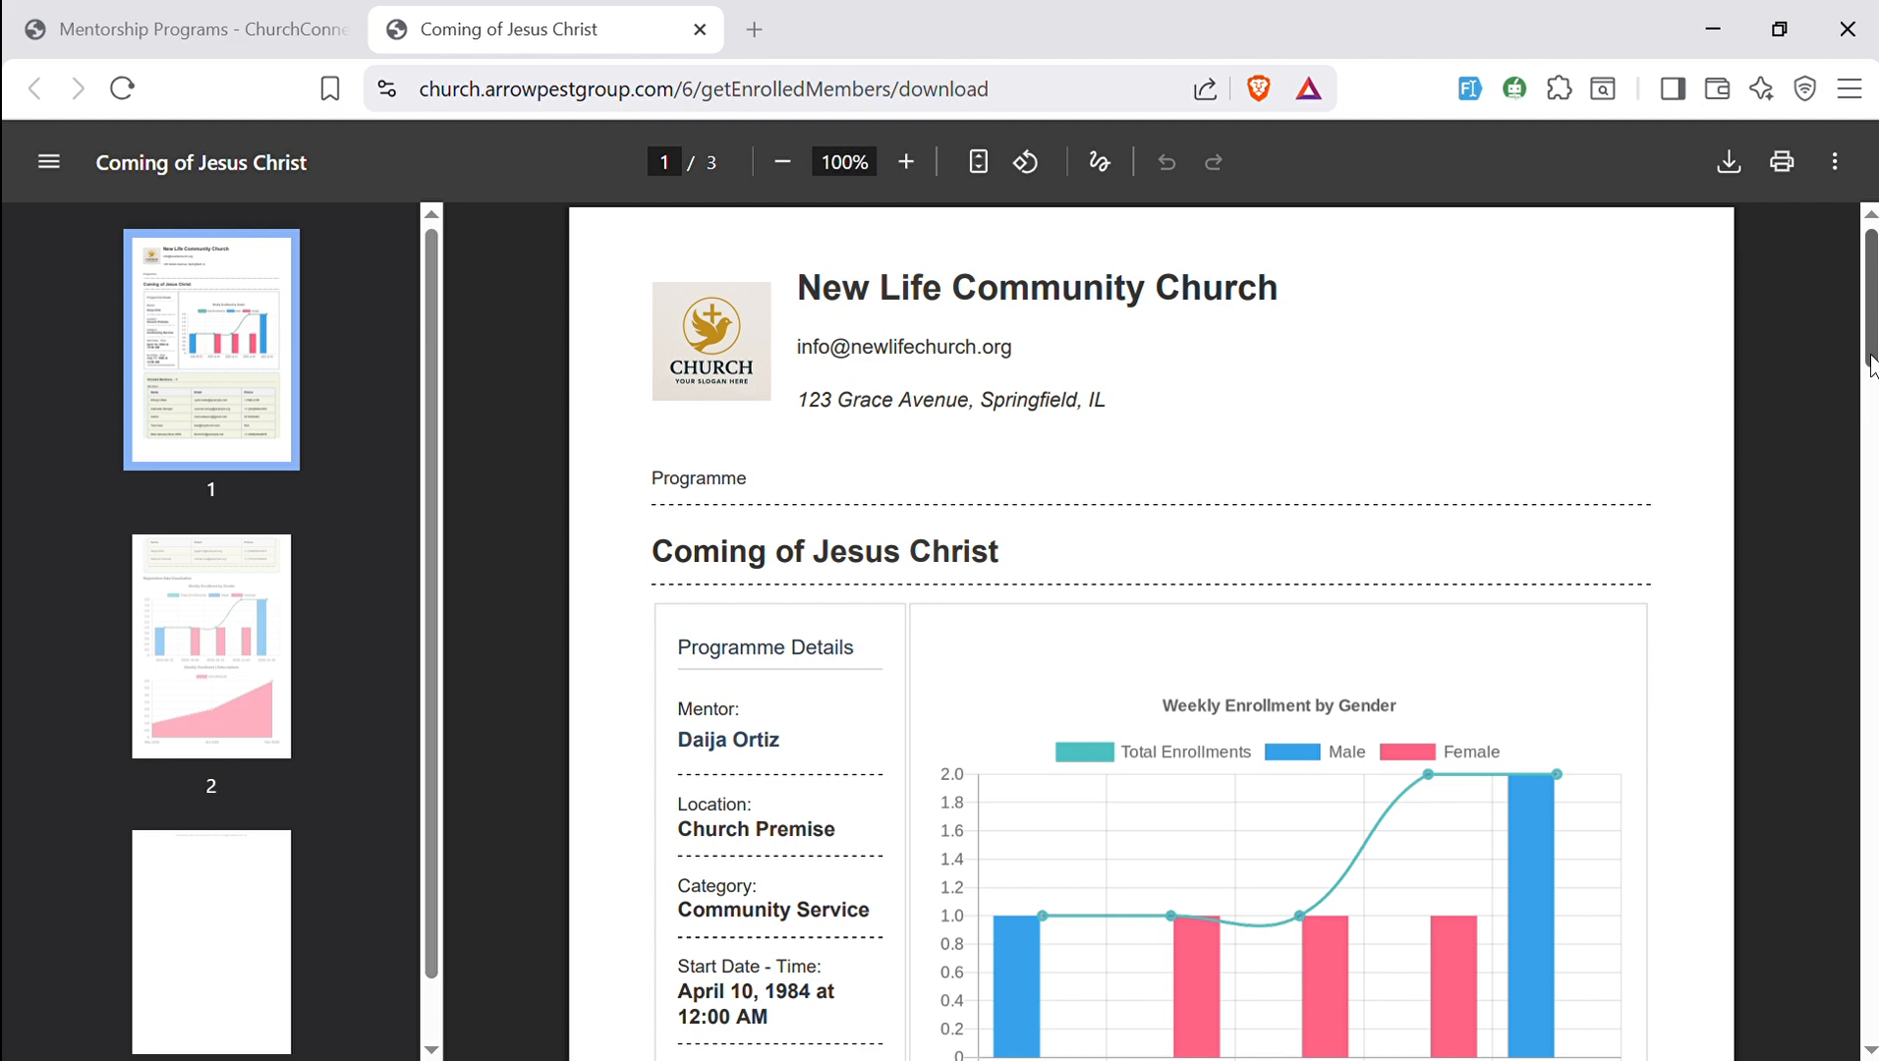
{"action": "left_click_drag", "start_coordinate": [1869, 365], "coordinate": [1844, 503]}
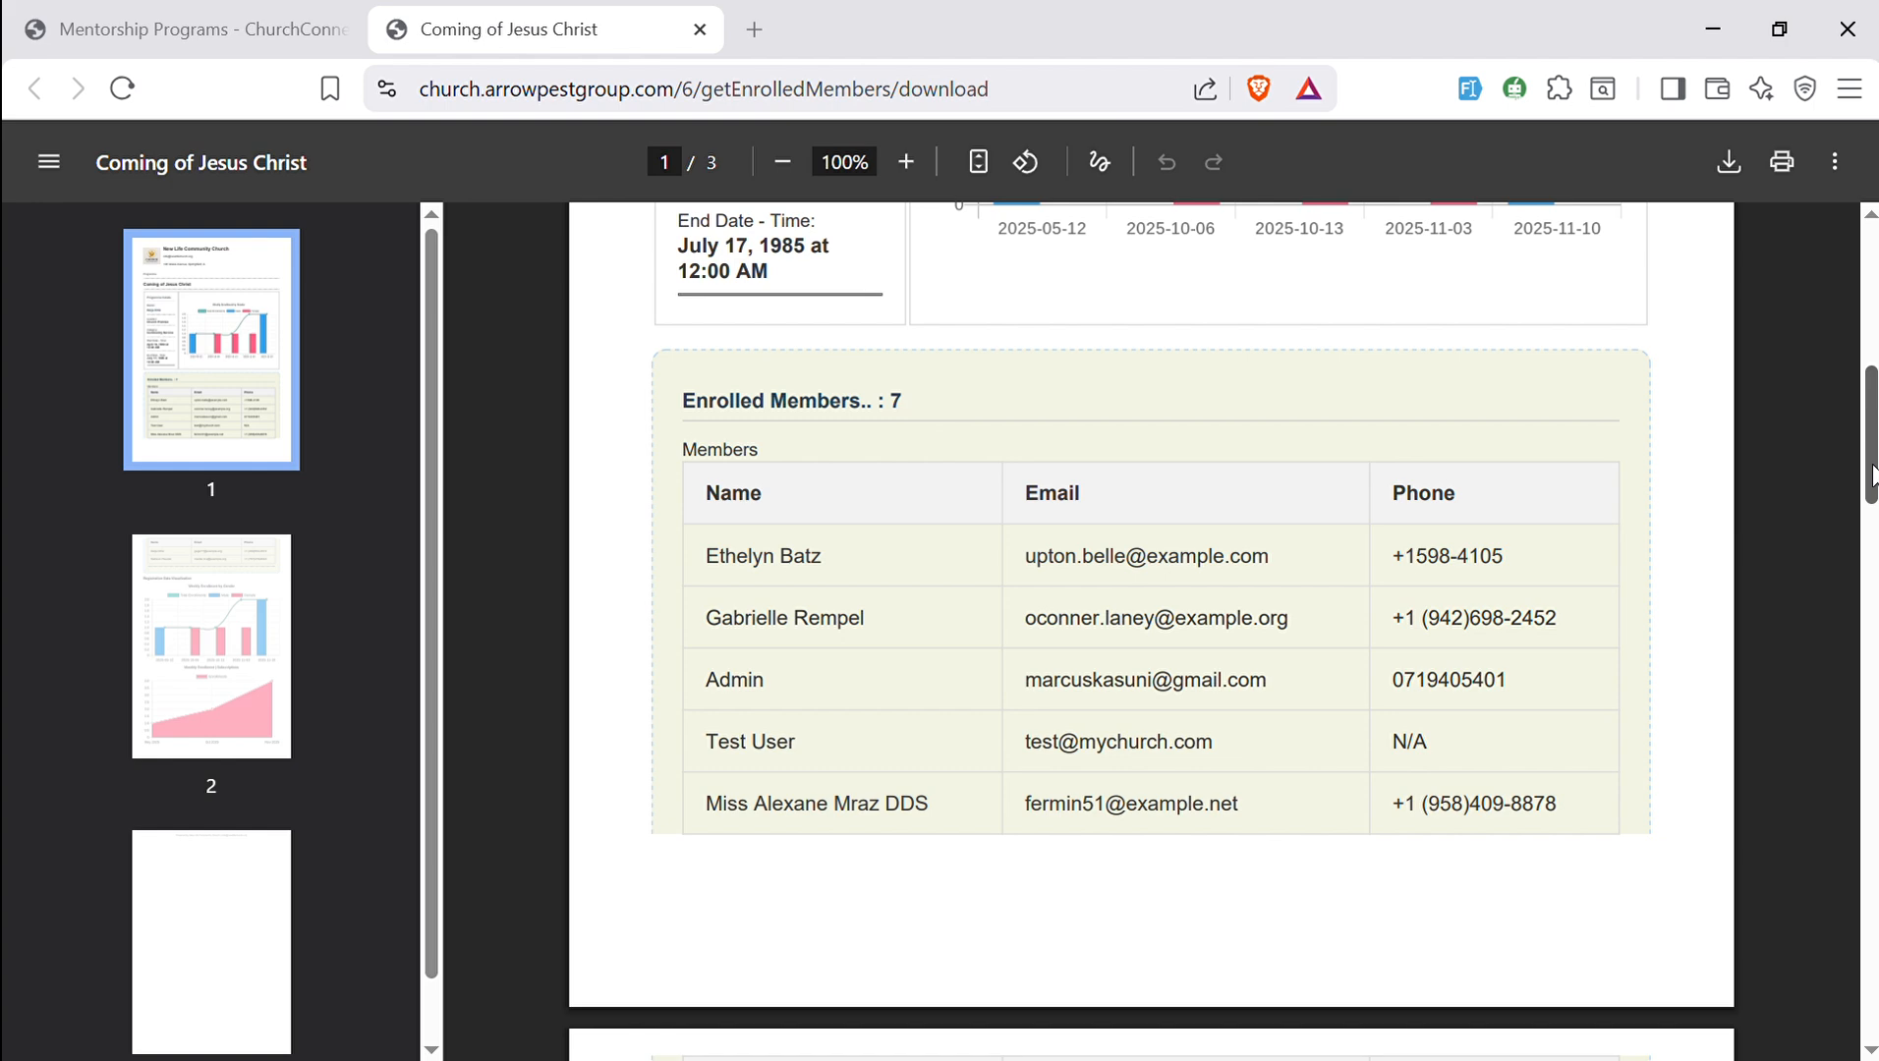
{"action": "left_click_drag", "start_coordinate": [1870, 476], "coordinate": [1836, 757]}
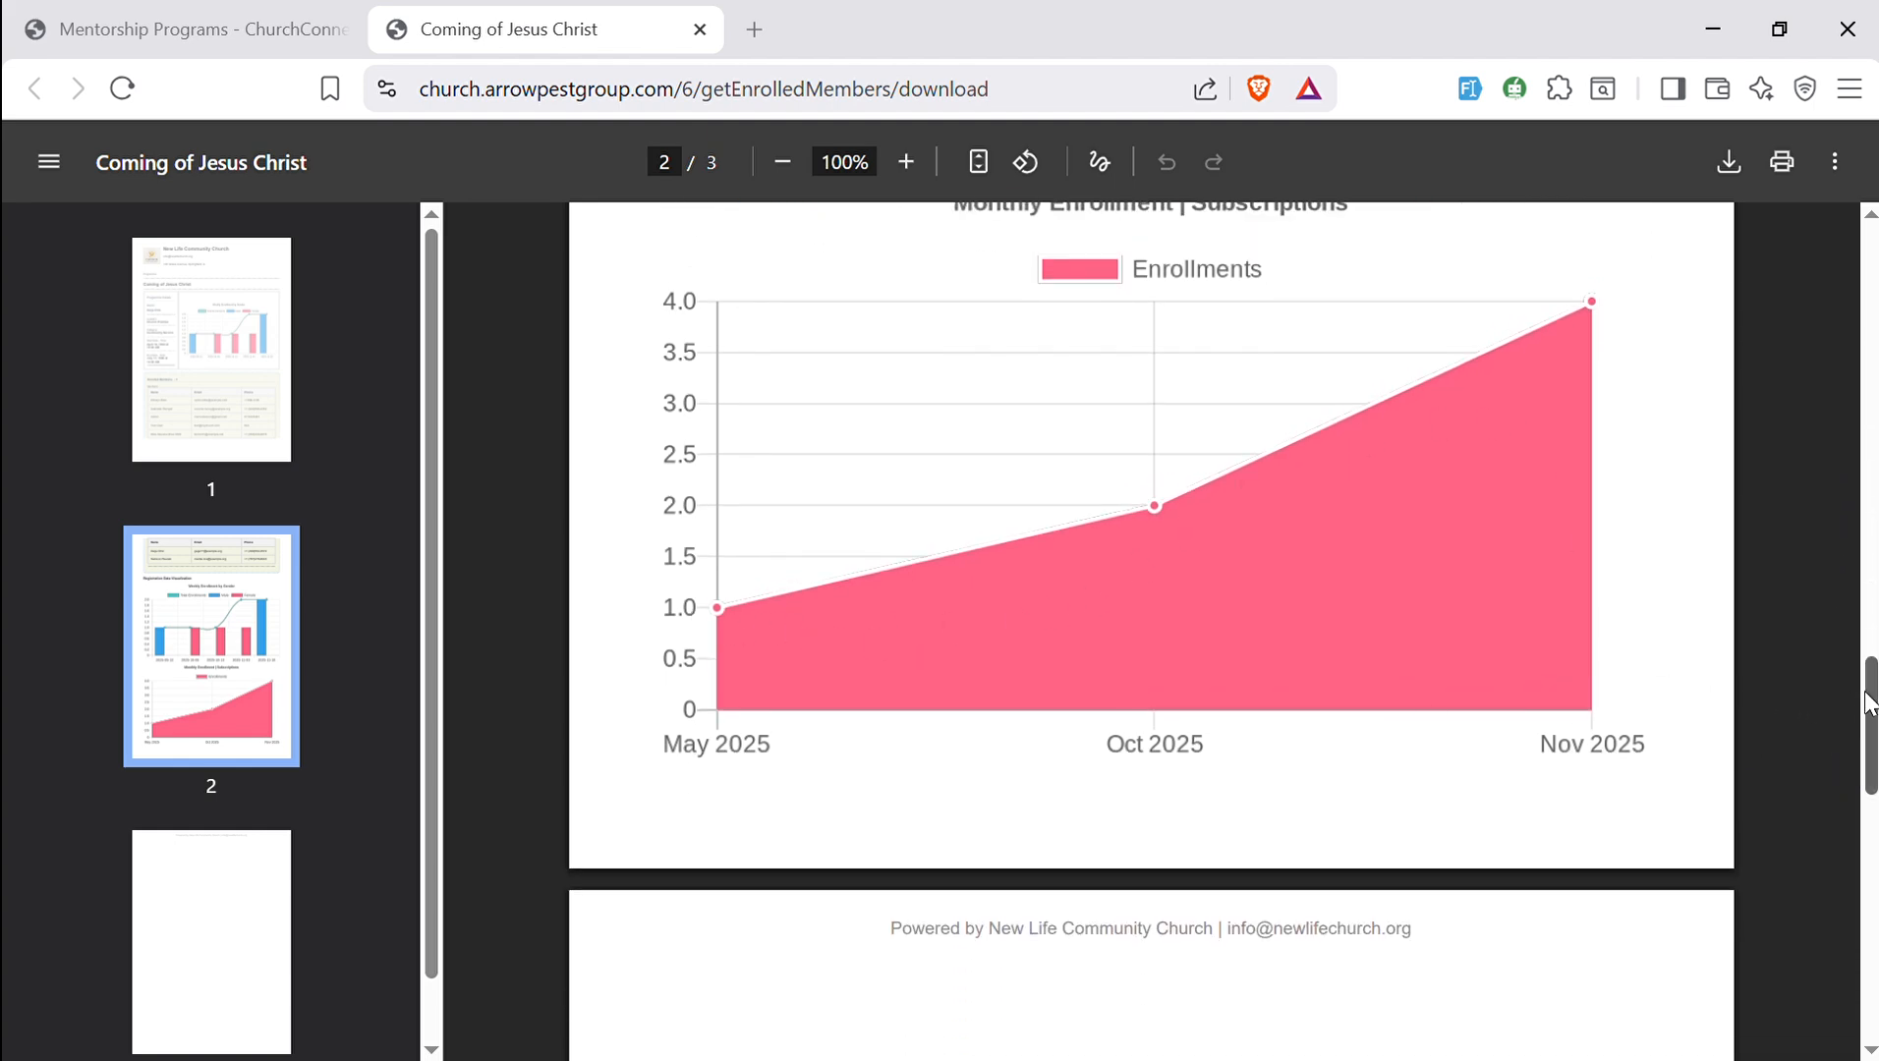
{"action": "left_click_drag", "start_coordinate": [1865, 692], "coordinate": [1847, 305]}
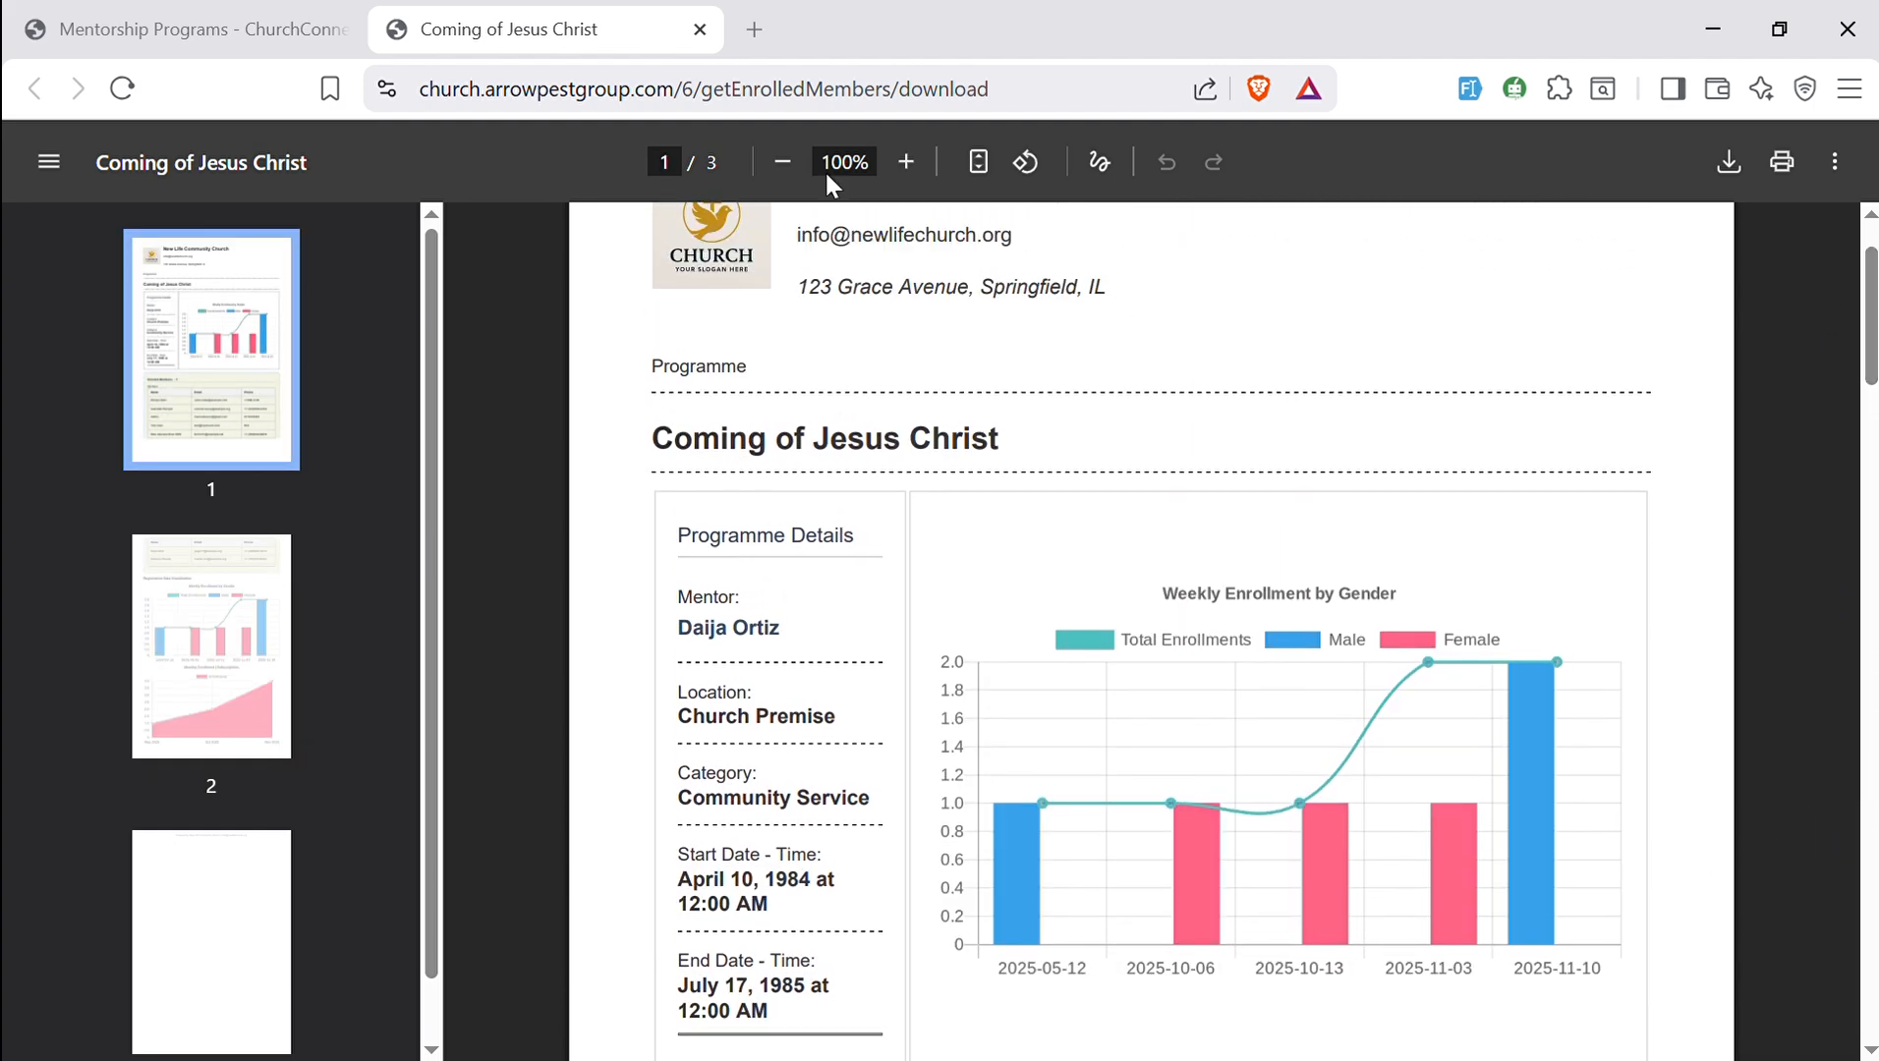
- Open the PDF flyer for the Coming of Jesus Christ program, review its program details, and close it
{"action": "left_click", "coordinate": [295, 14]}
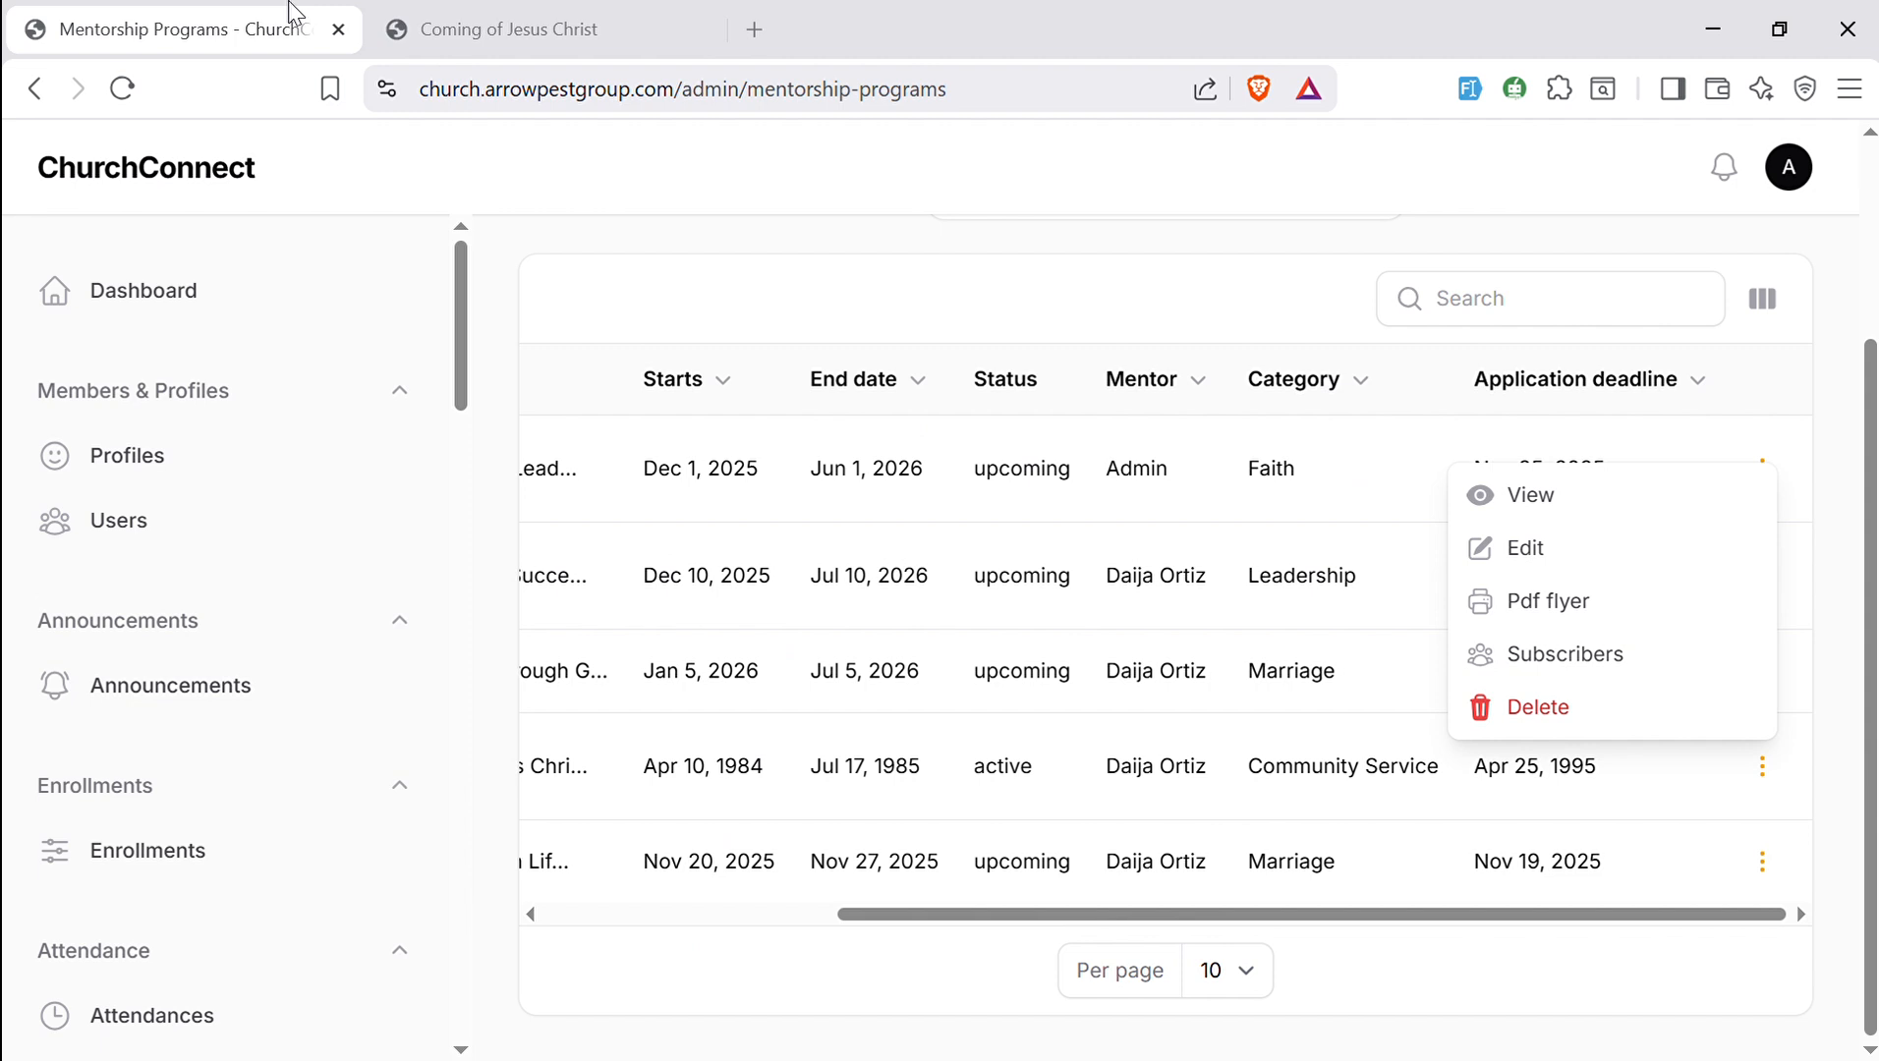
{"action": "left_click", "coordinate": [1533, 606]}
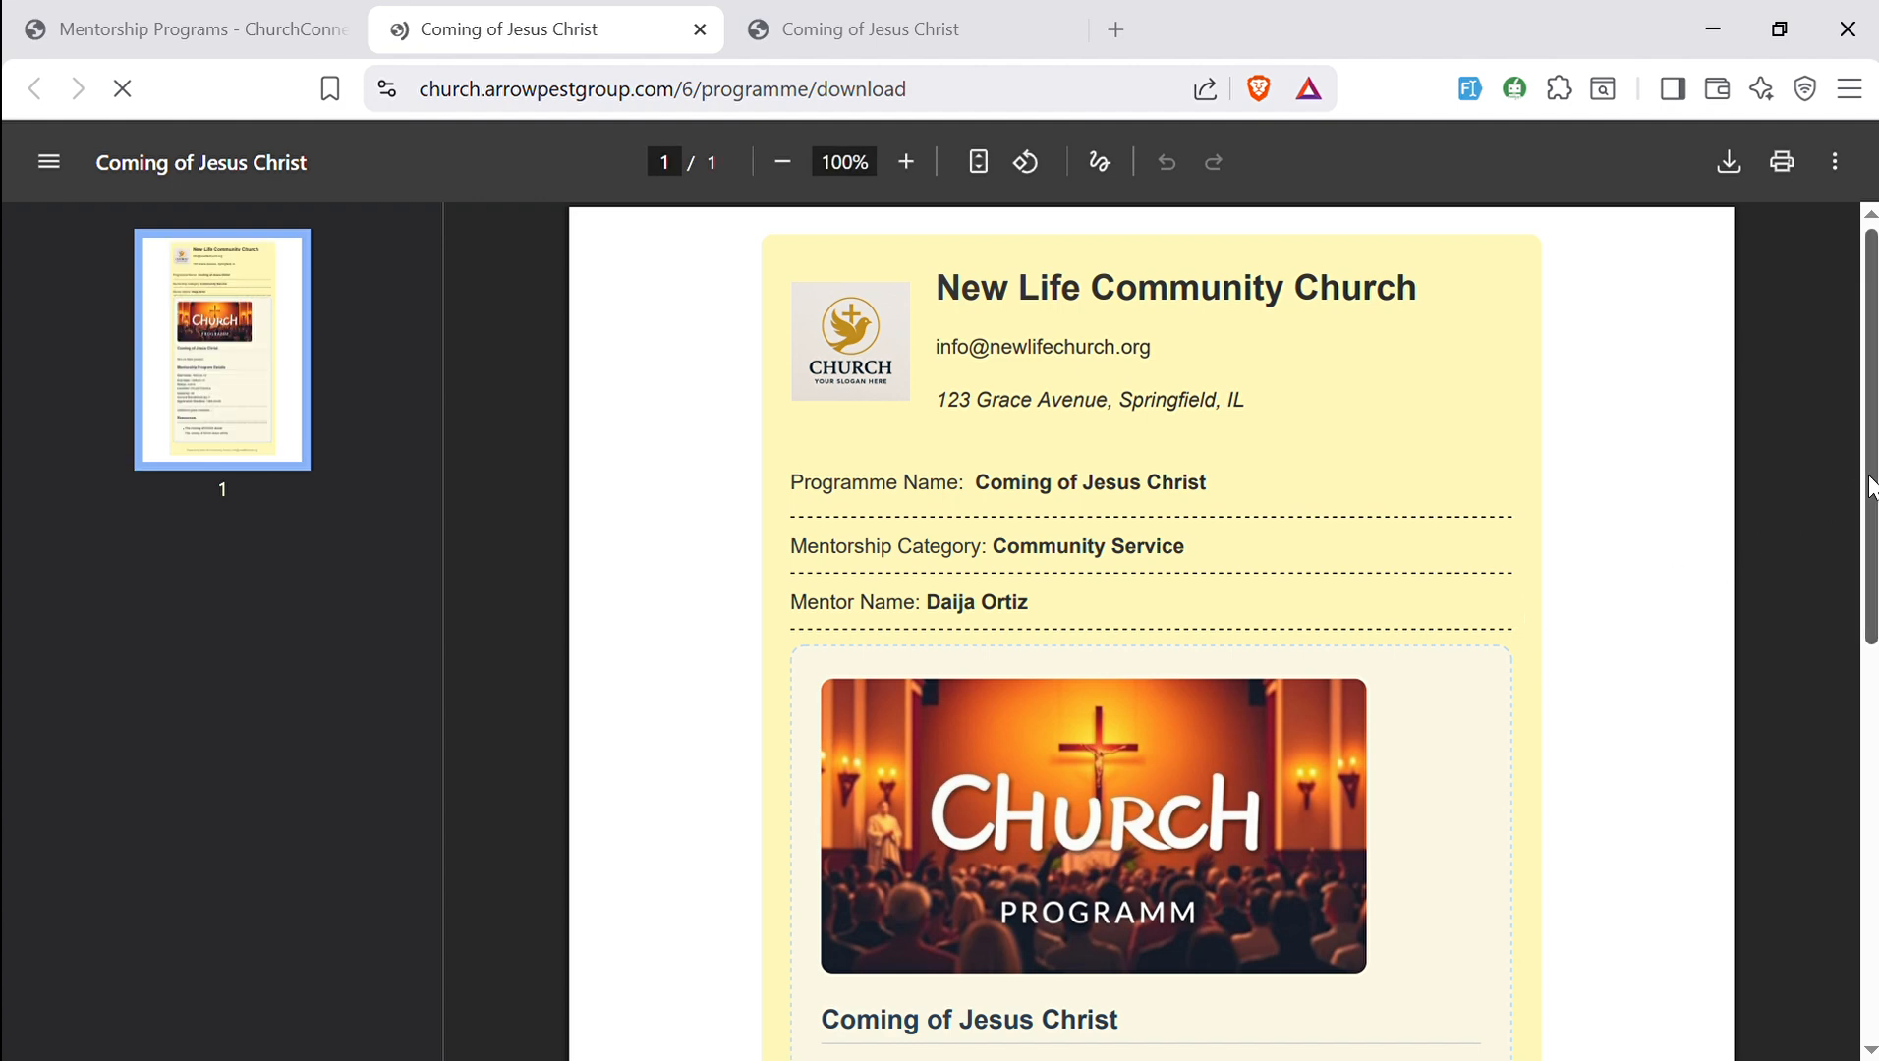
{"action": "scroll", "coordinate": [1860, 588], "scroll_direction": "down", "scroll_amount": 5}
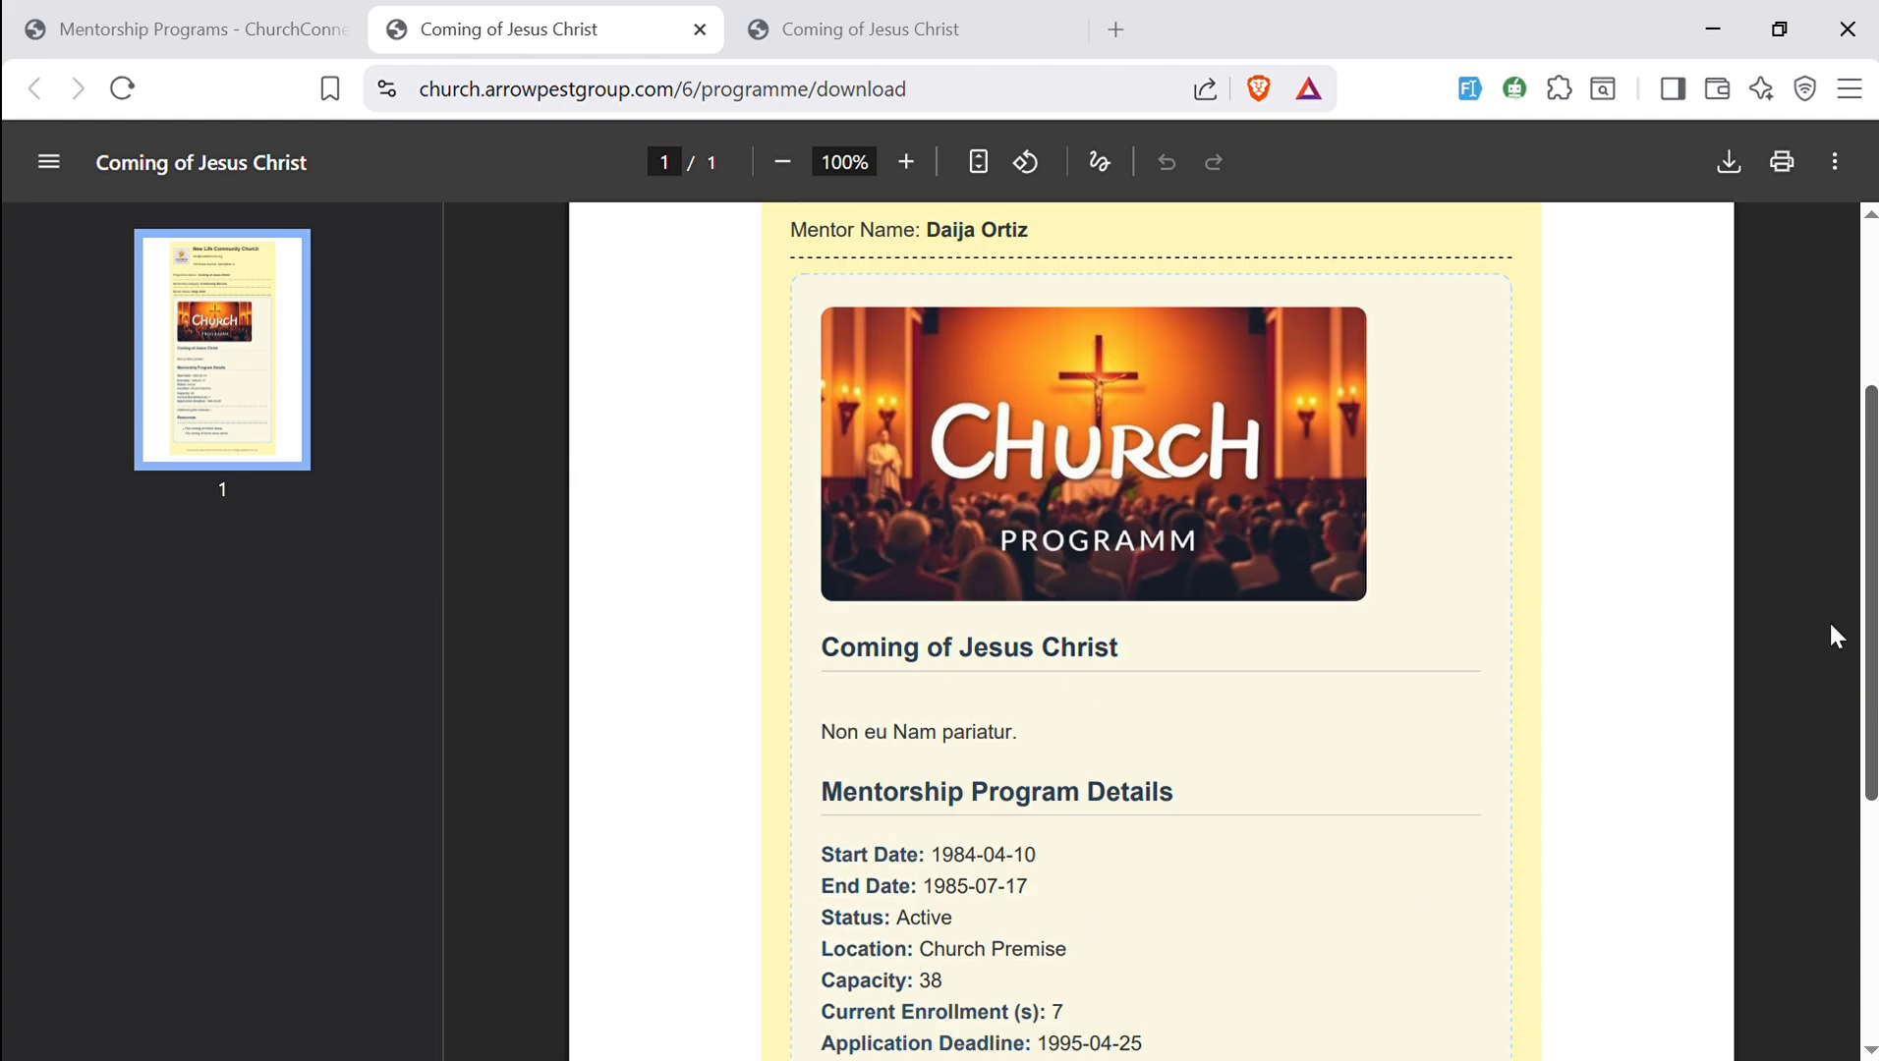
{"action": "scroll", "coordinate": [1833, 589], "scroll_direction": "up", "scroll_amount": 4}
{"action": "scroll", "coordinate": [1833, 633], "scroll_direction": "down", "scroll_amount": 4}
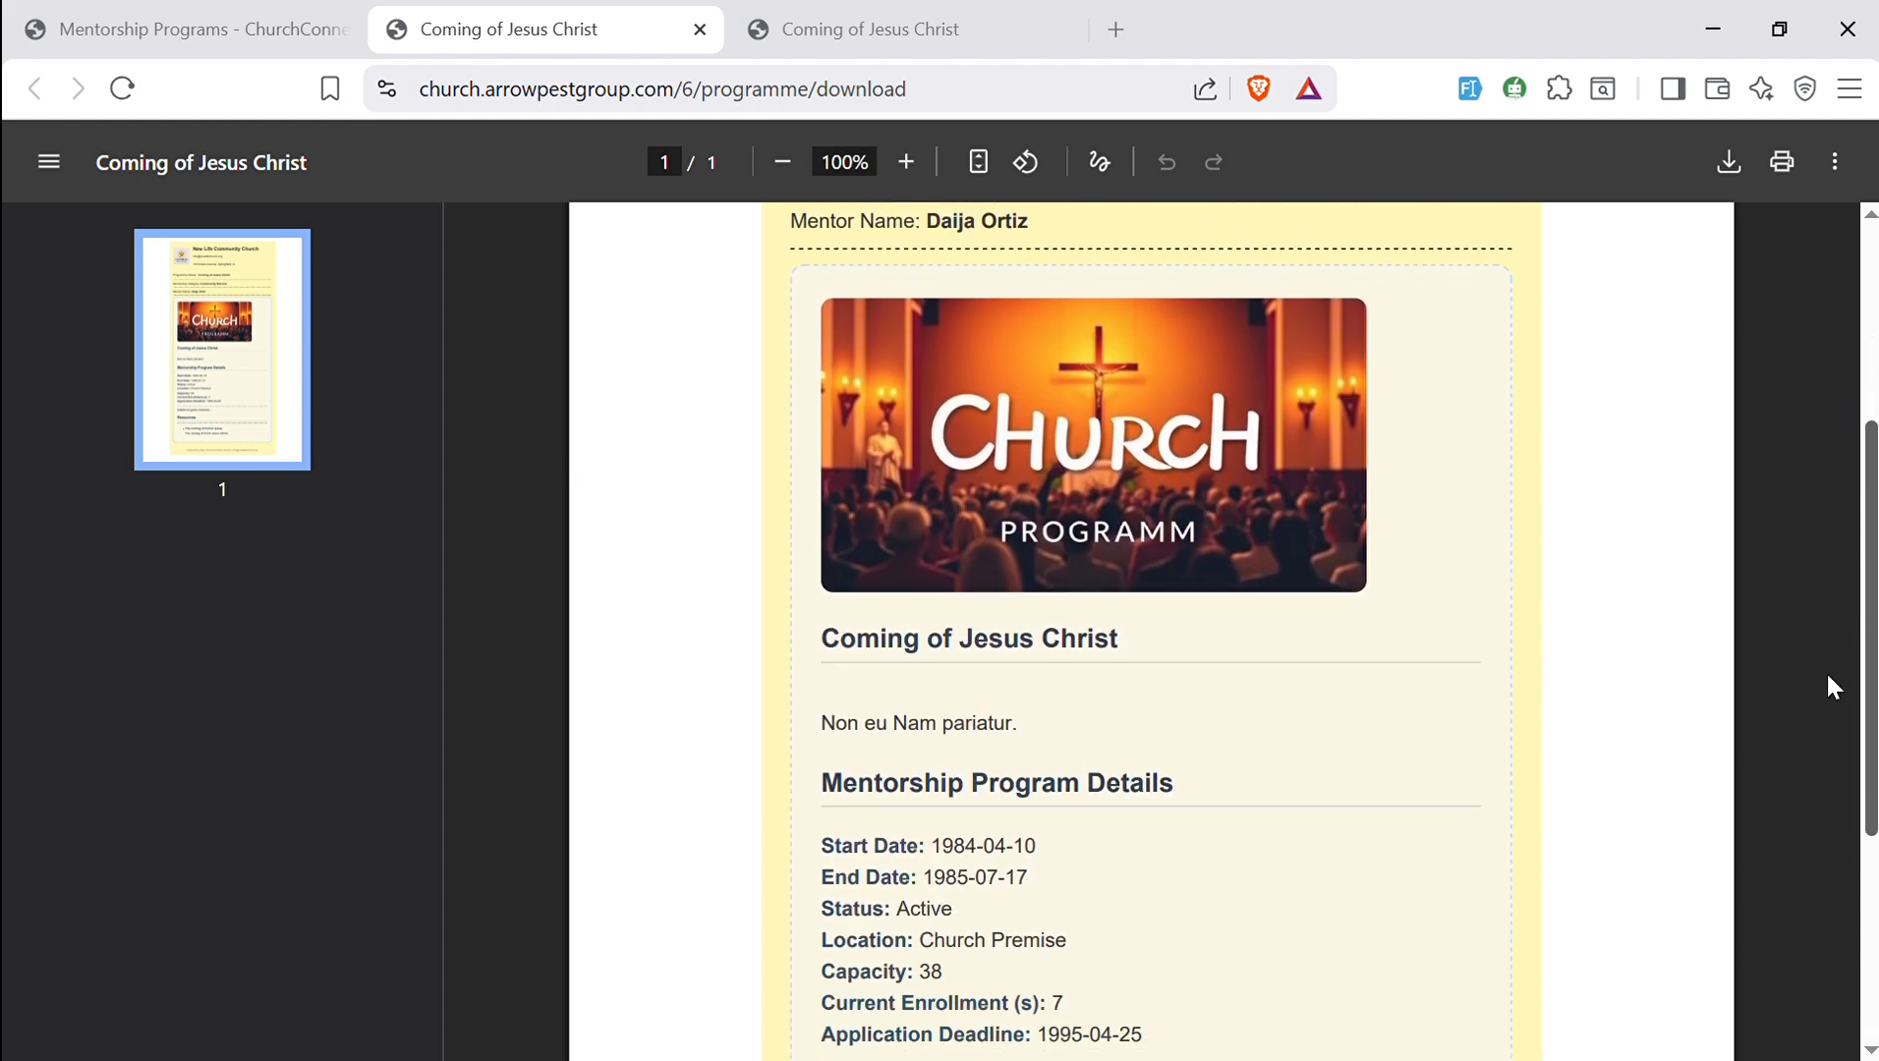
{"action": "scroll", "coordinate": [1834, 687], "scroll_direction": "down", "scroll_amount": 5}
{"action": "scroll", "coordinate": [1749, 662], "scroll_direction": "up", "scroll_amount": 8}
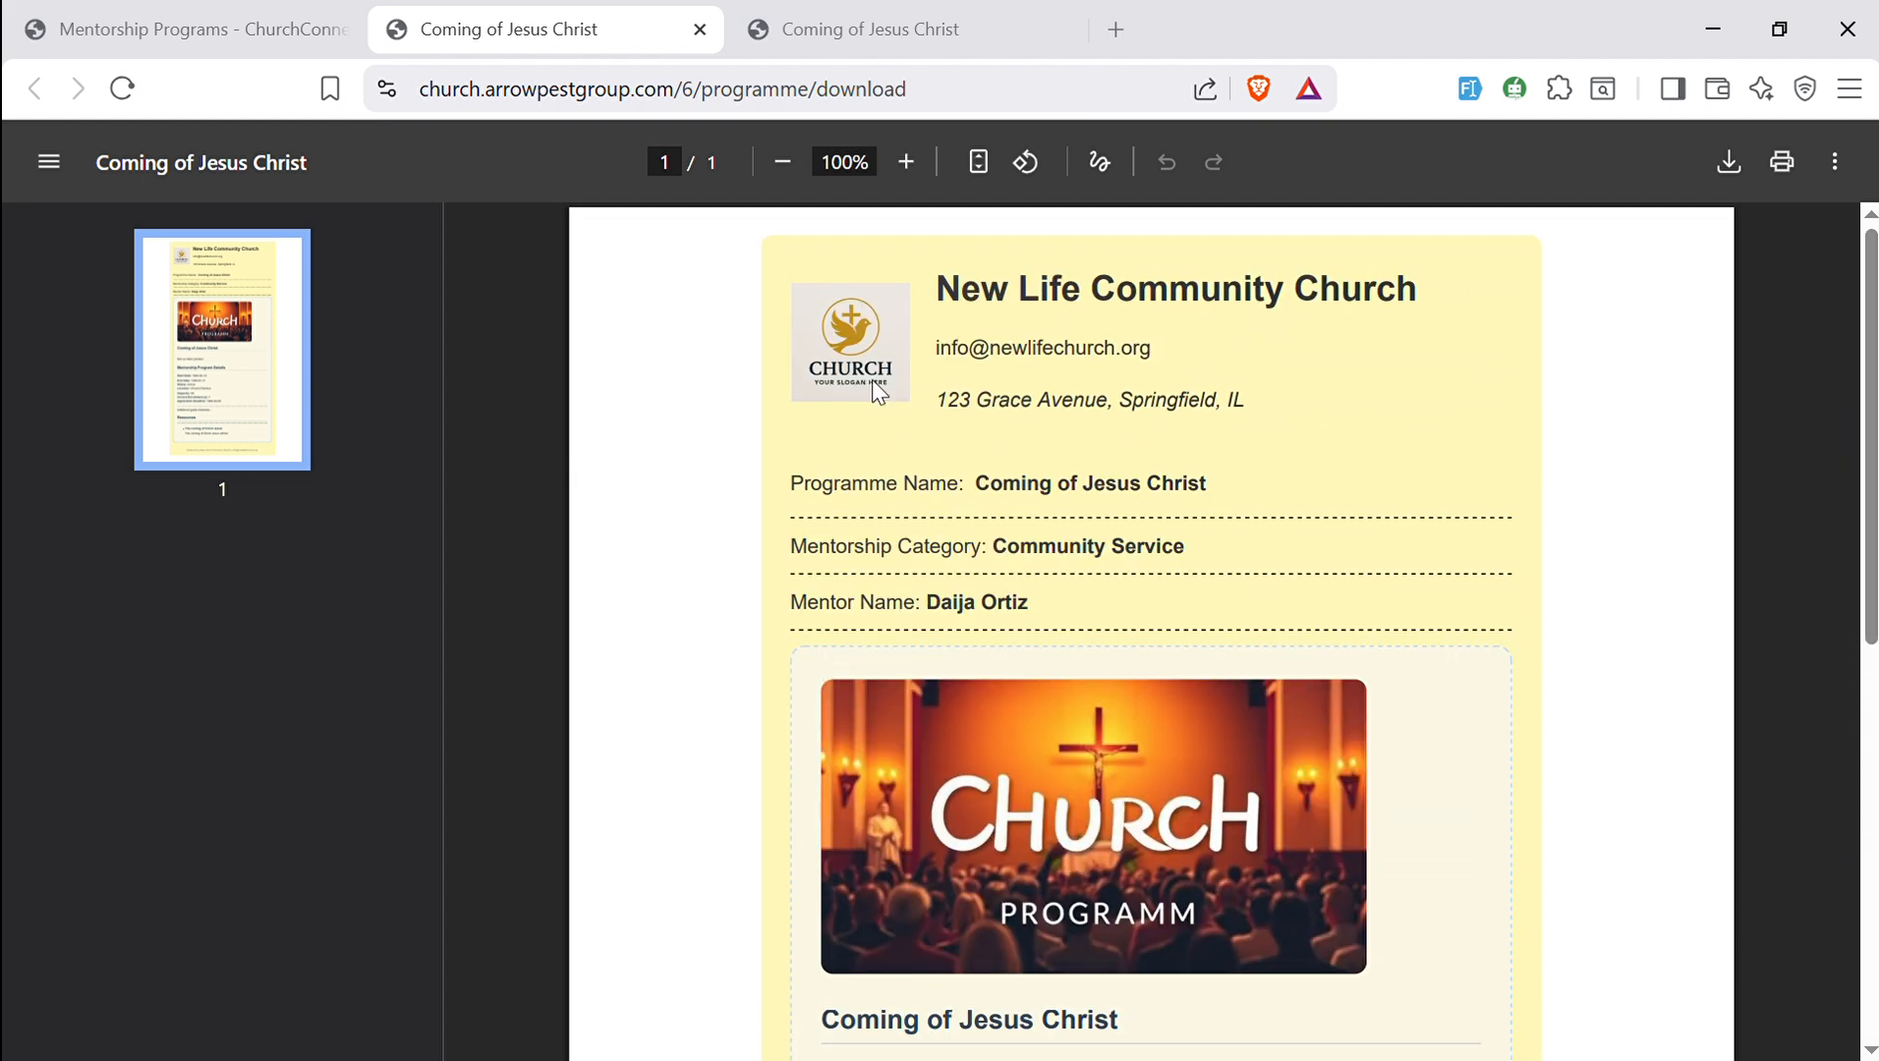
{"action": "left_click", "coordinate": [699, 30]}
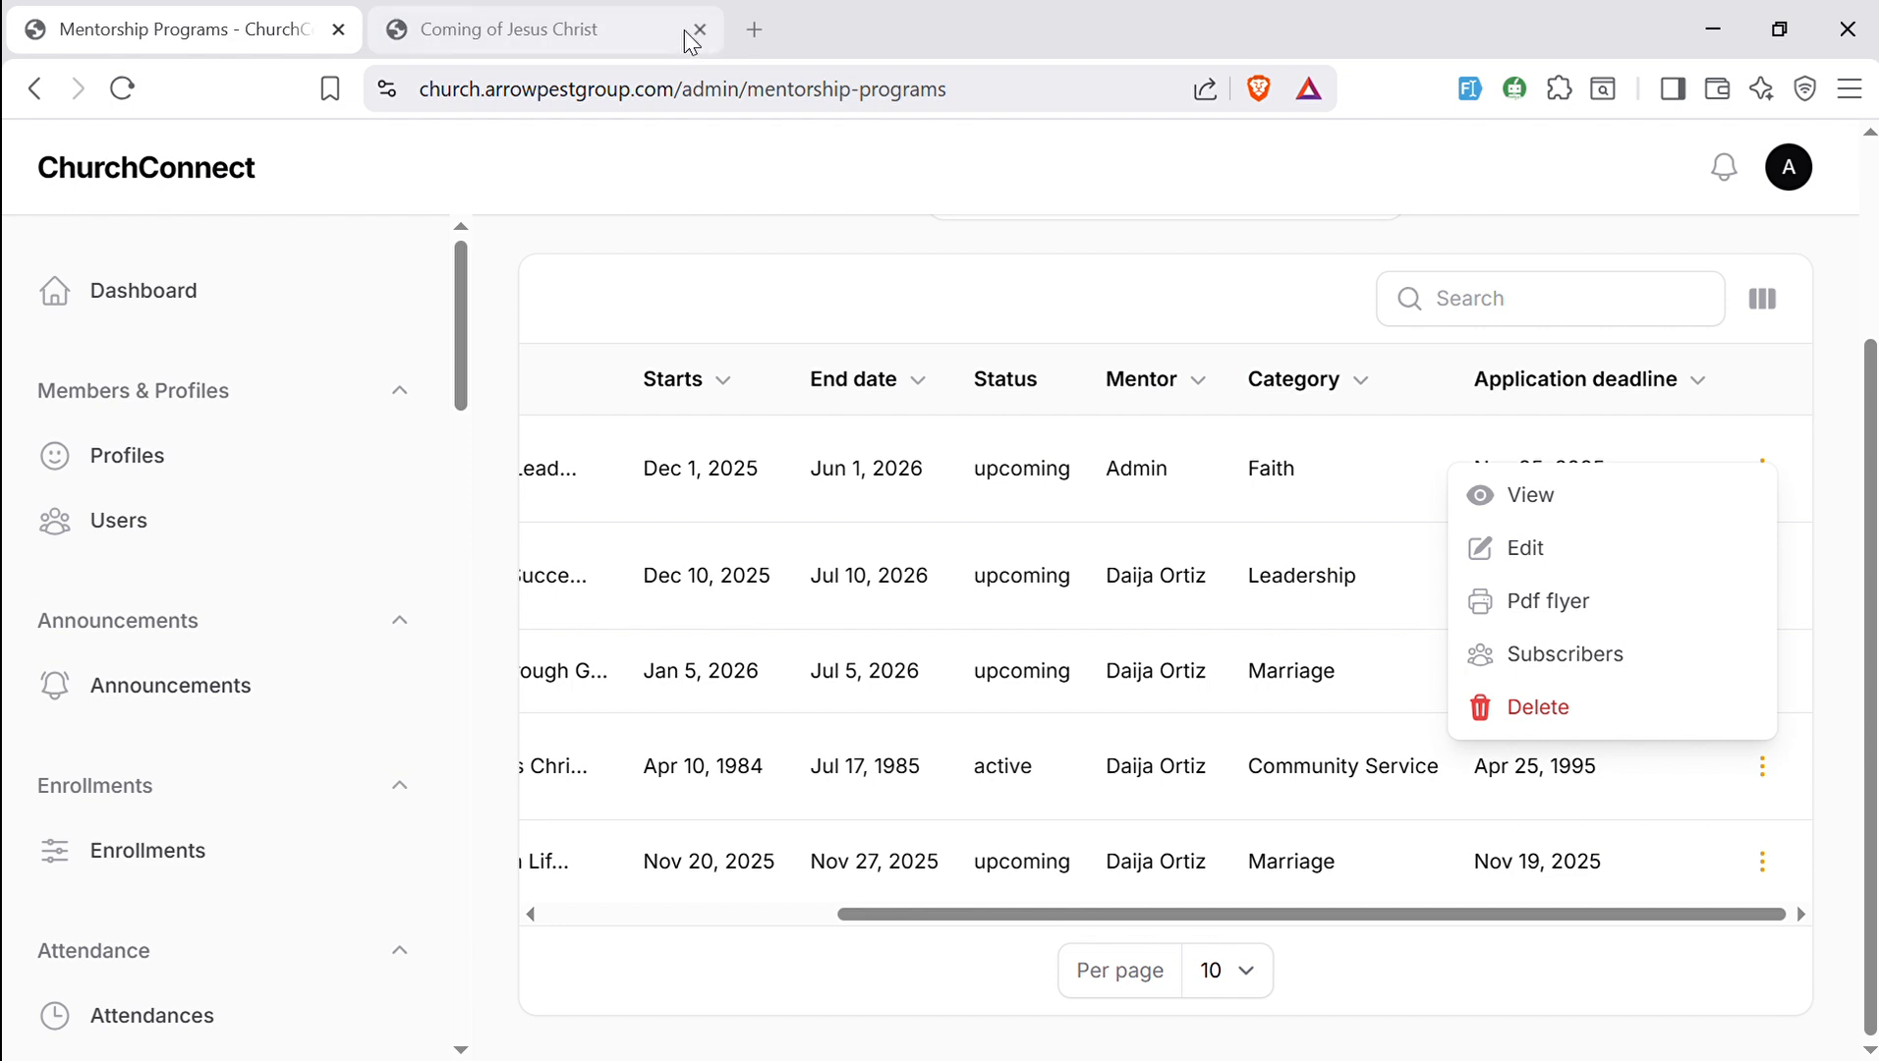
- View the Coming of Jesus Christ program's record down to its resources, and close the view
{"action": "left_click", "coordinate": [1549, 505]}
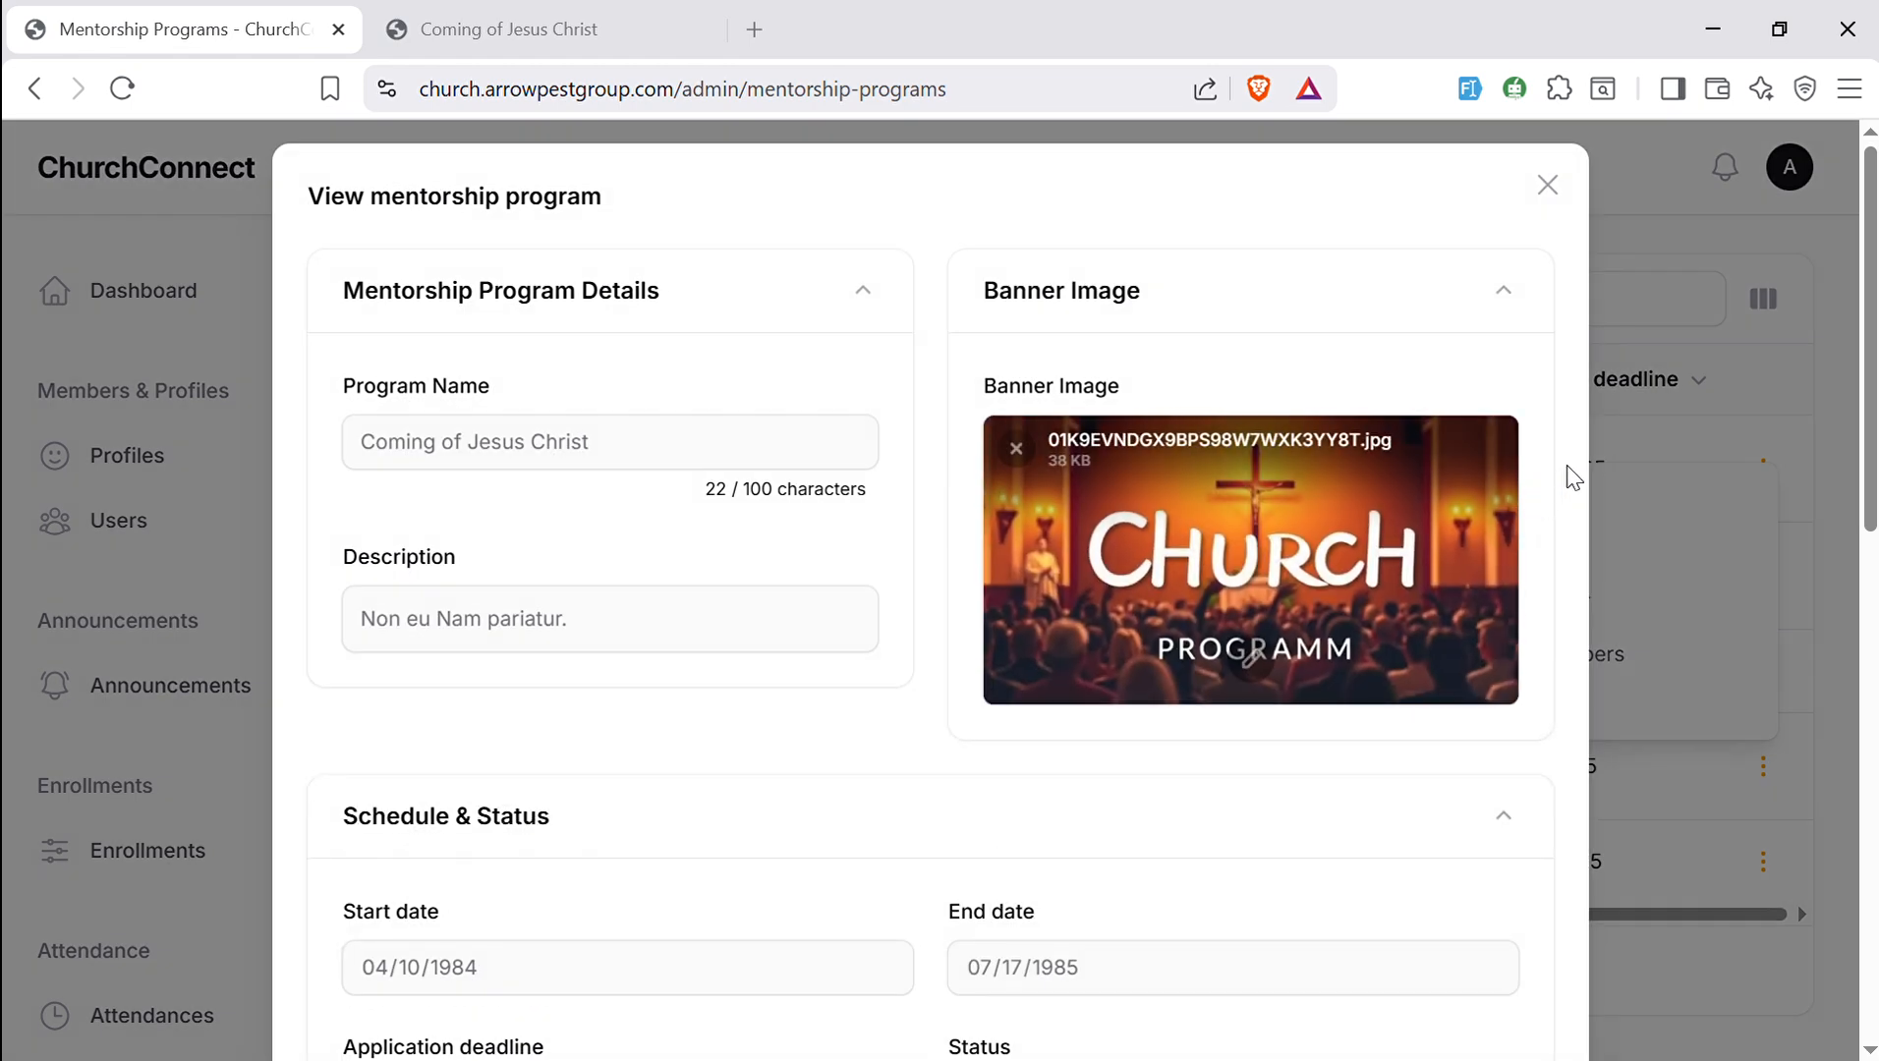
{"action": "left_click_drag", "start_coordinate": [1874, 442], "coordinate": [1792, 1042]}
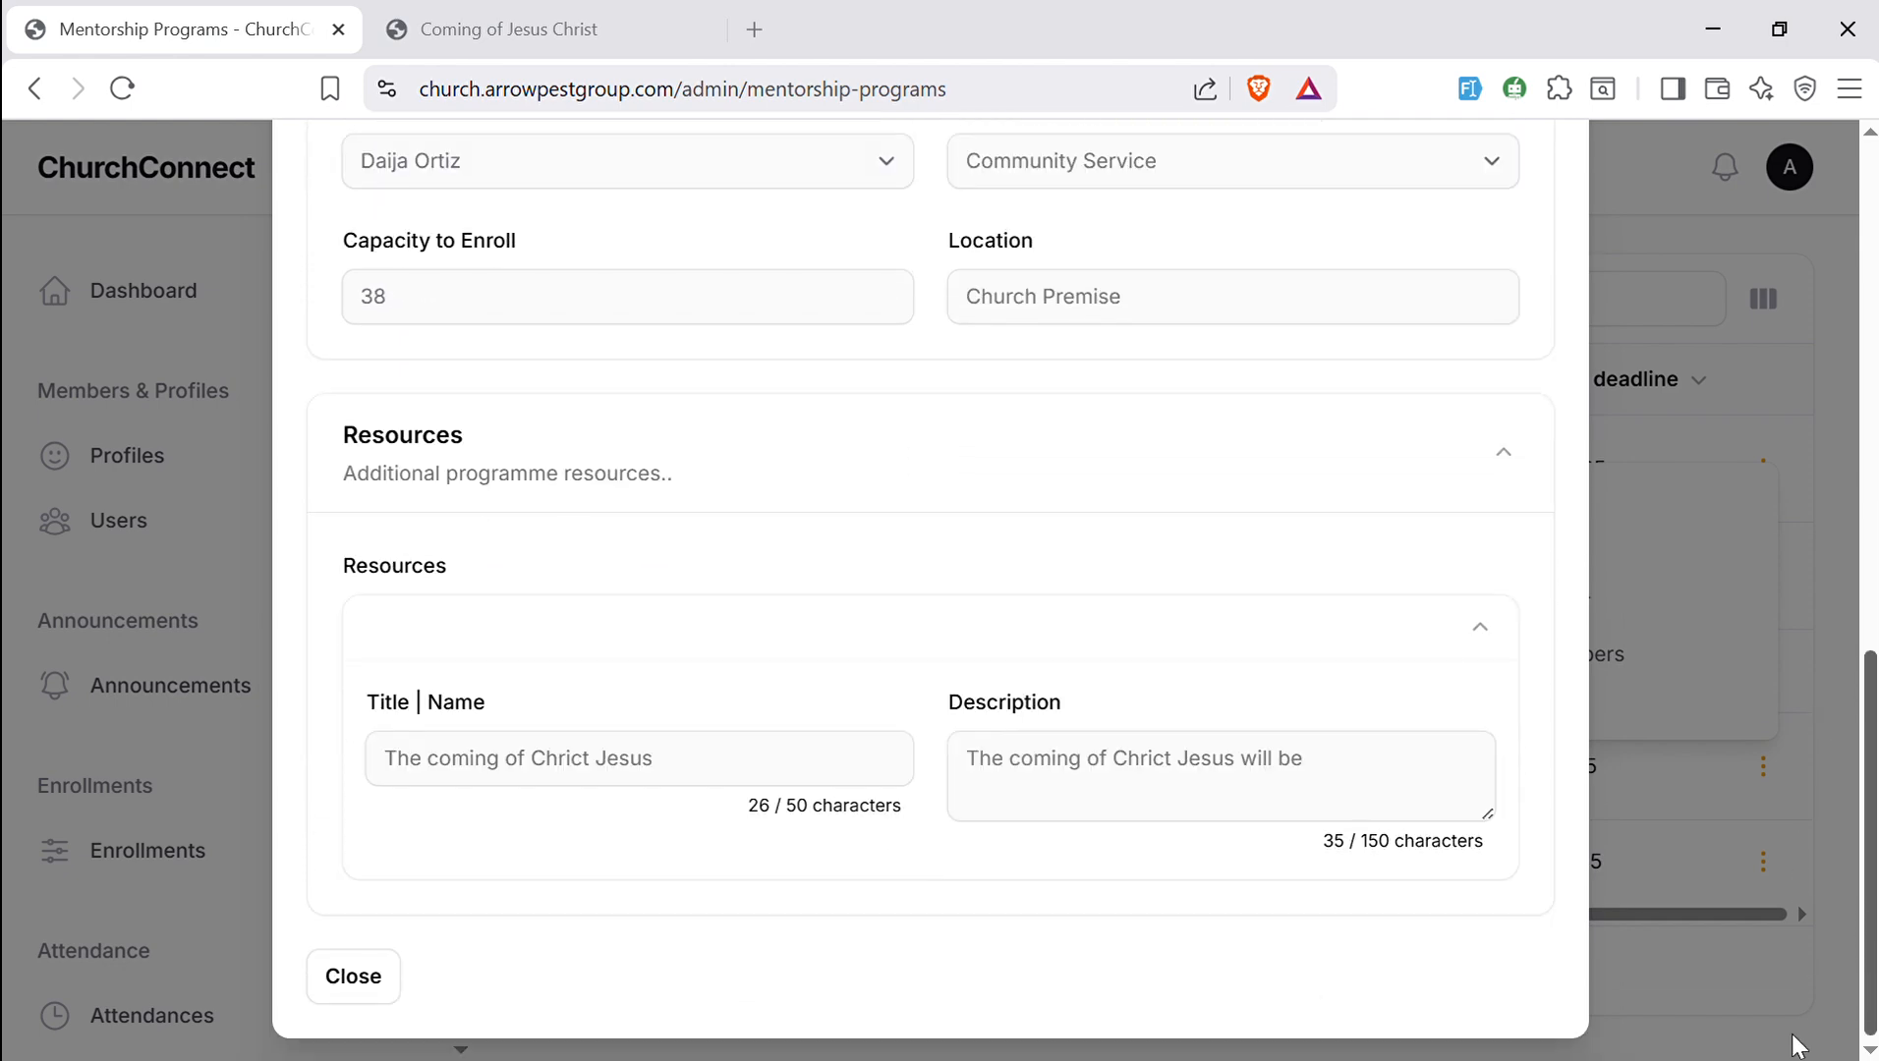
{"action": "left_click", "coordinate": [369, 987]}
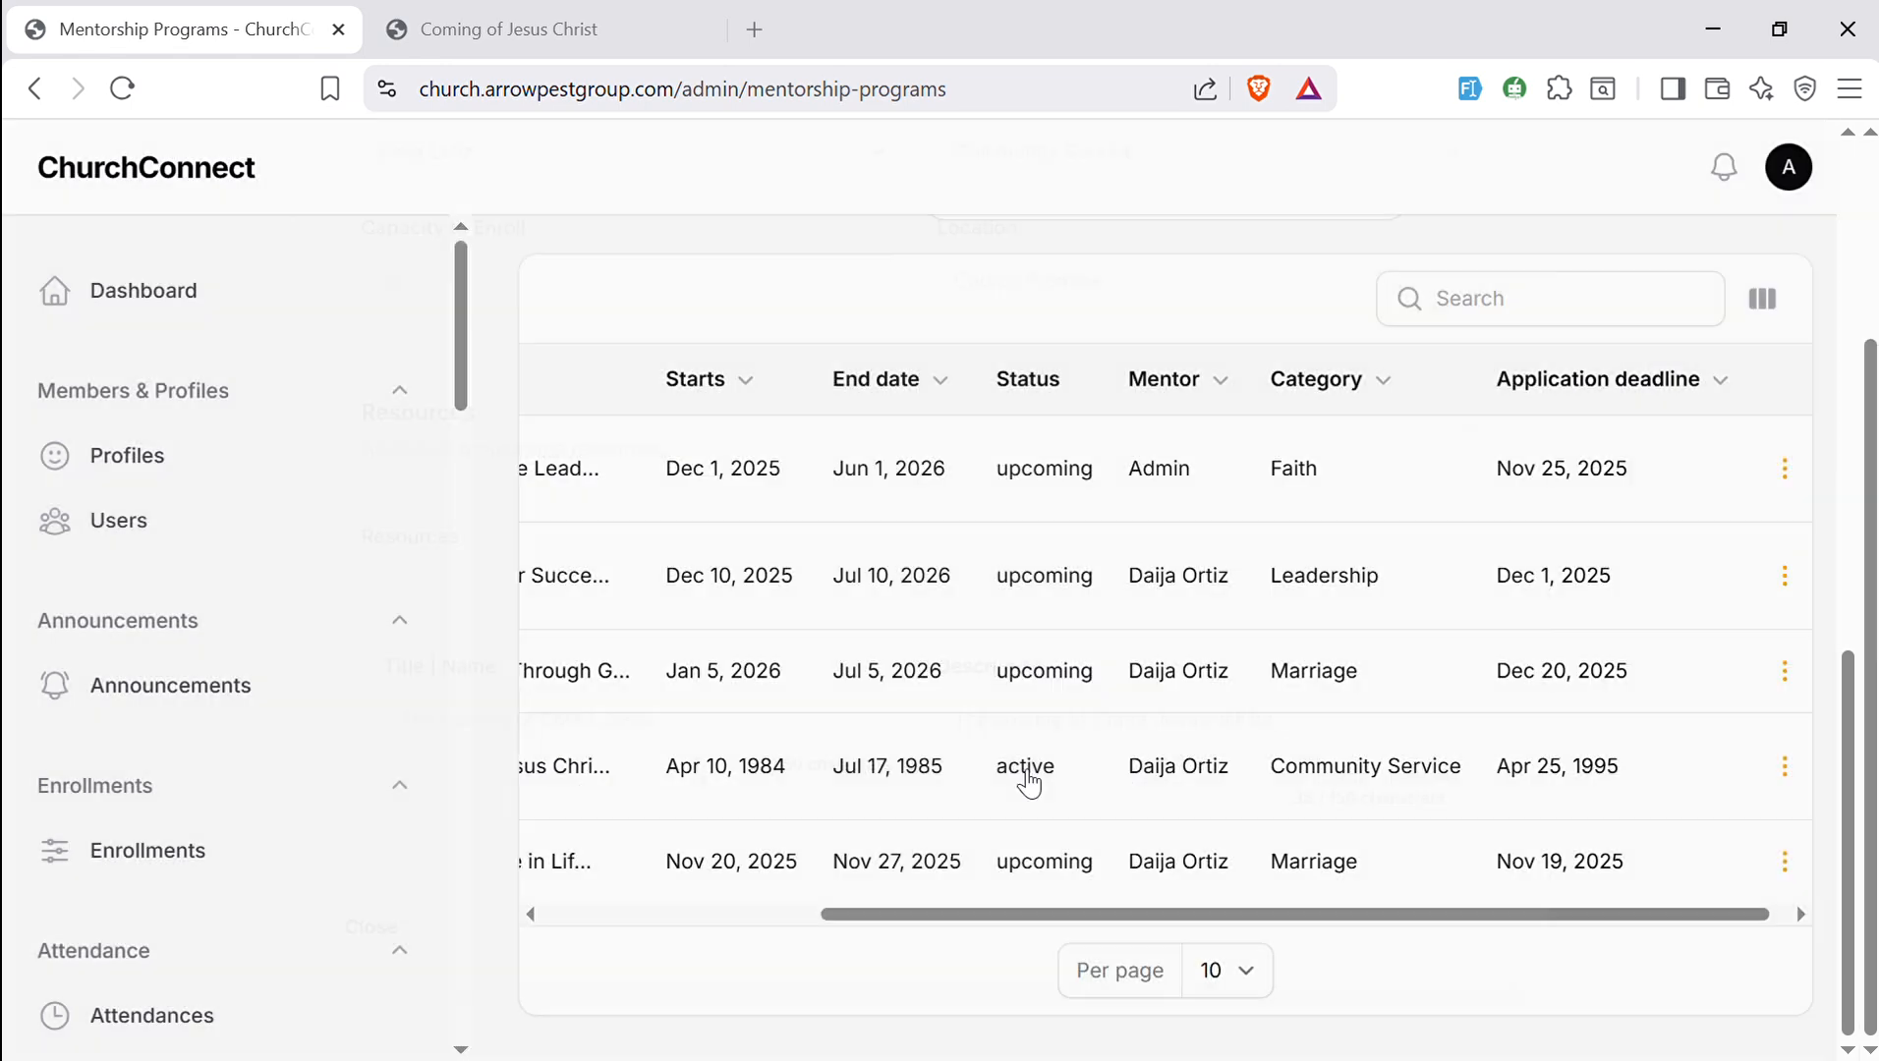
- Open the Building Future Leaders program for editing and review its name, description and banner image
{"action": "scroll", "coordinate": [1874, 511], "scroll_direction": "up", "scroll_amount": 3}
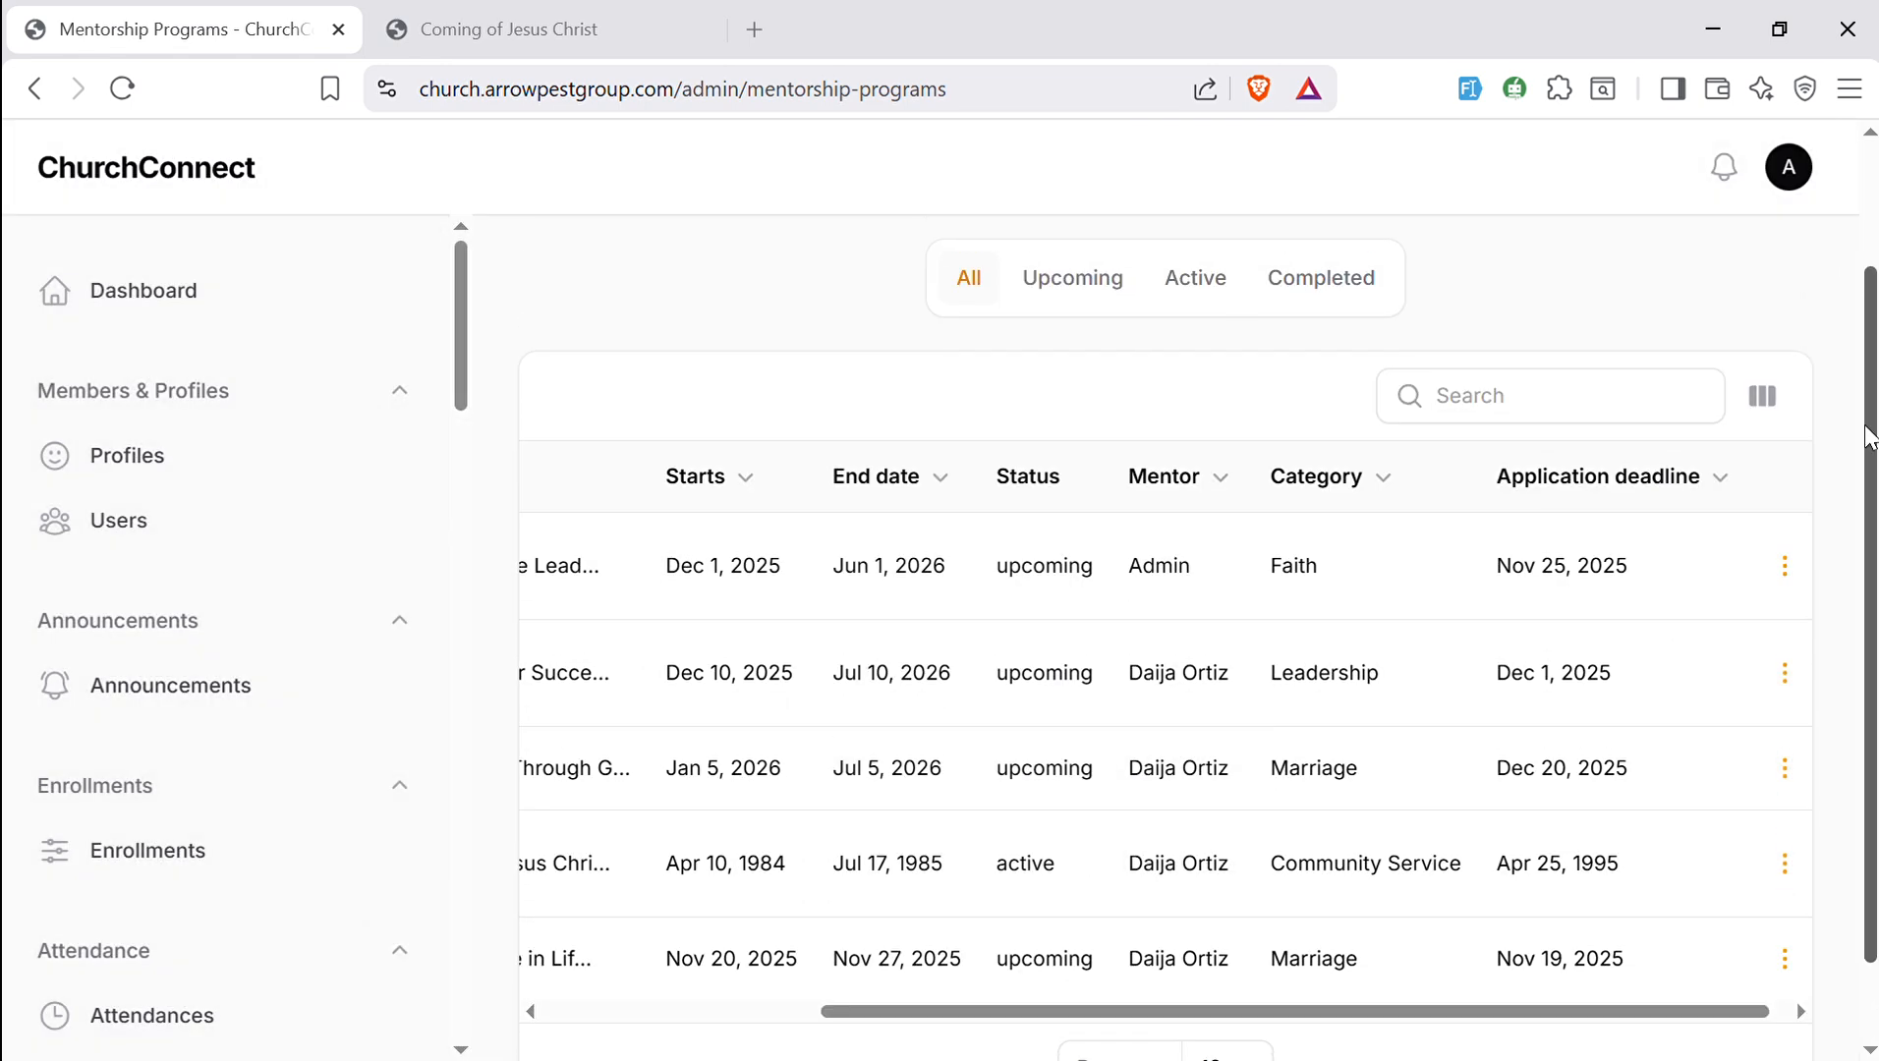
{"action": "left_click", "coordinate": [1007, 629]}
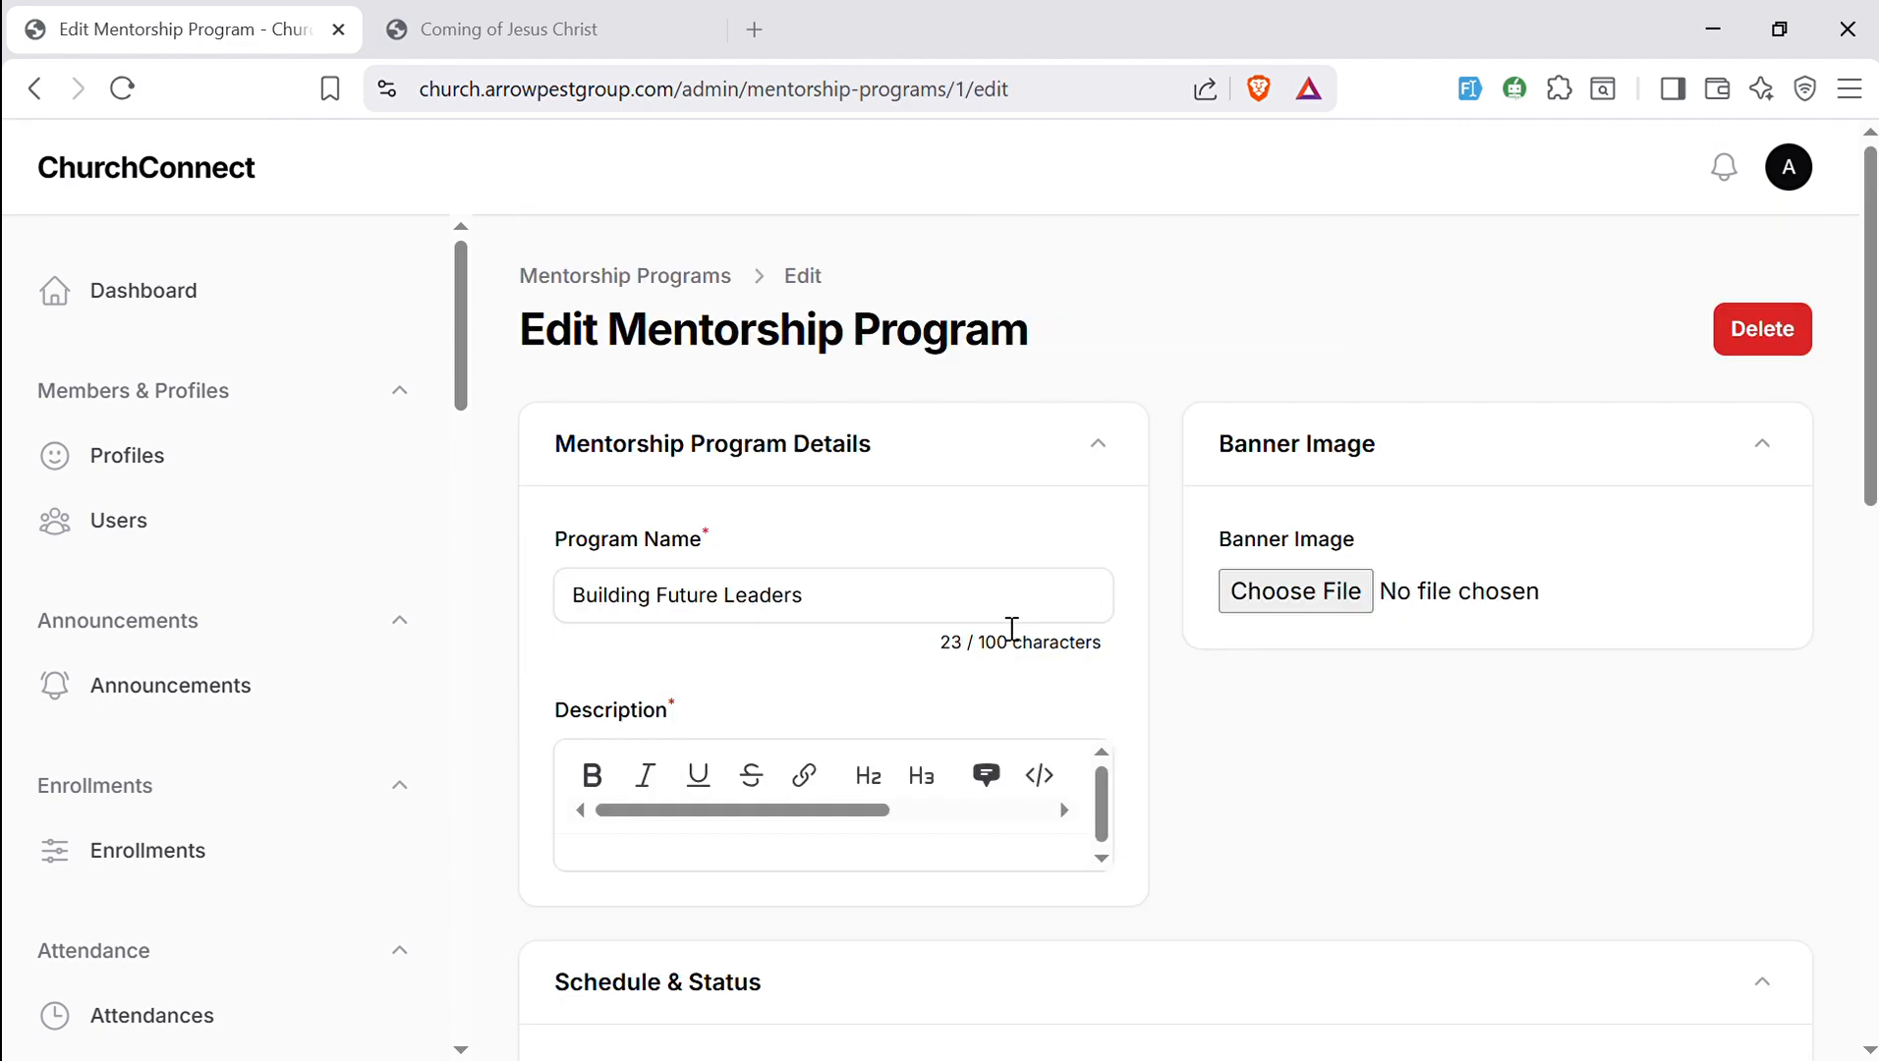
{"action": "left_click_drag", "start_coordinate": [868, 607], "coordinate": [578, 614]}
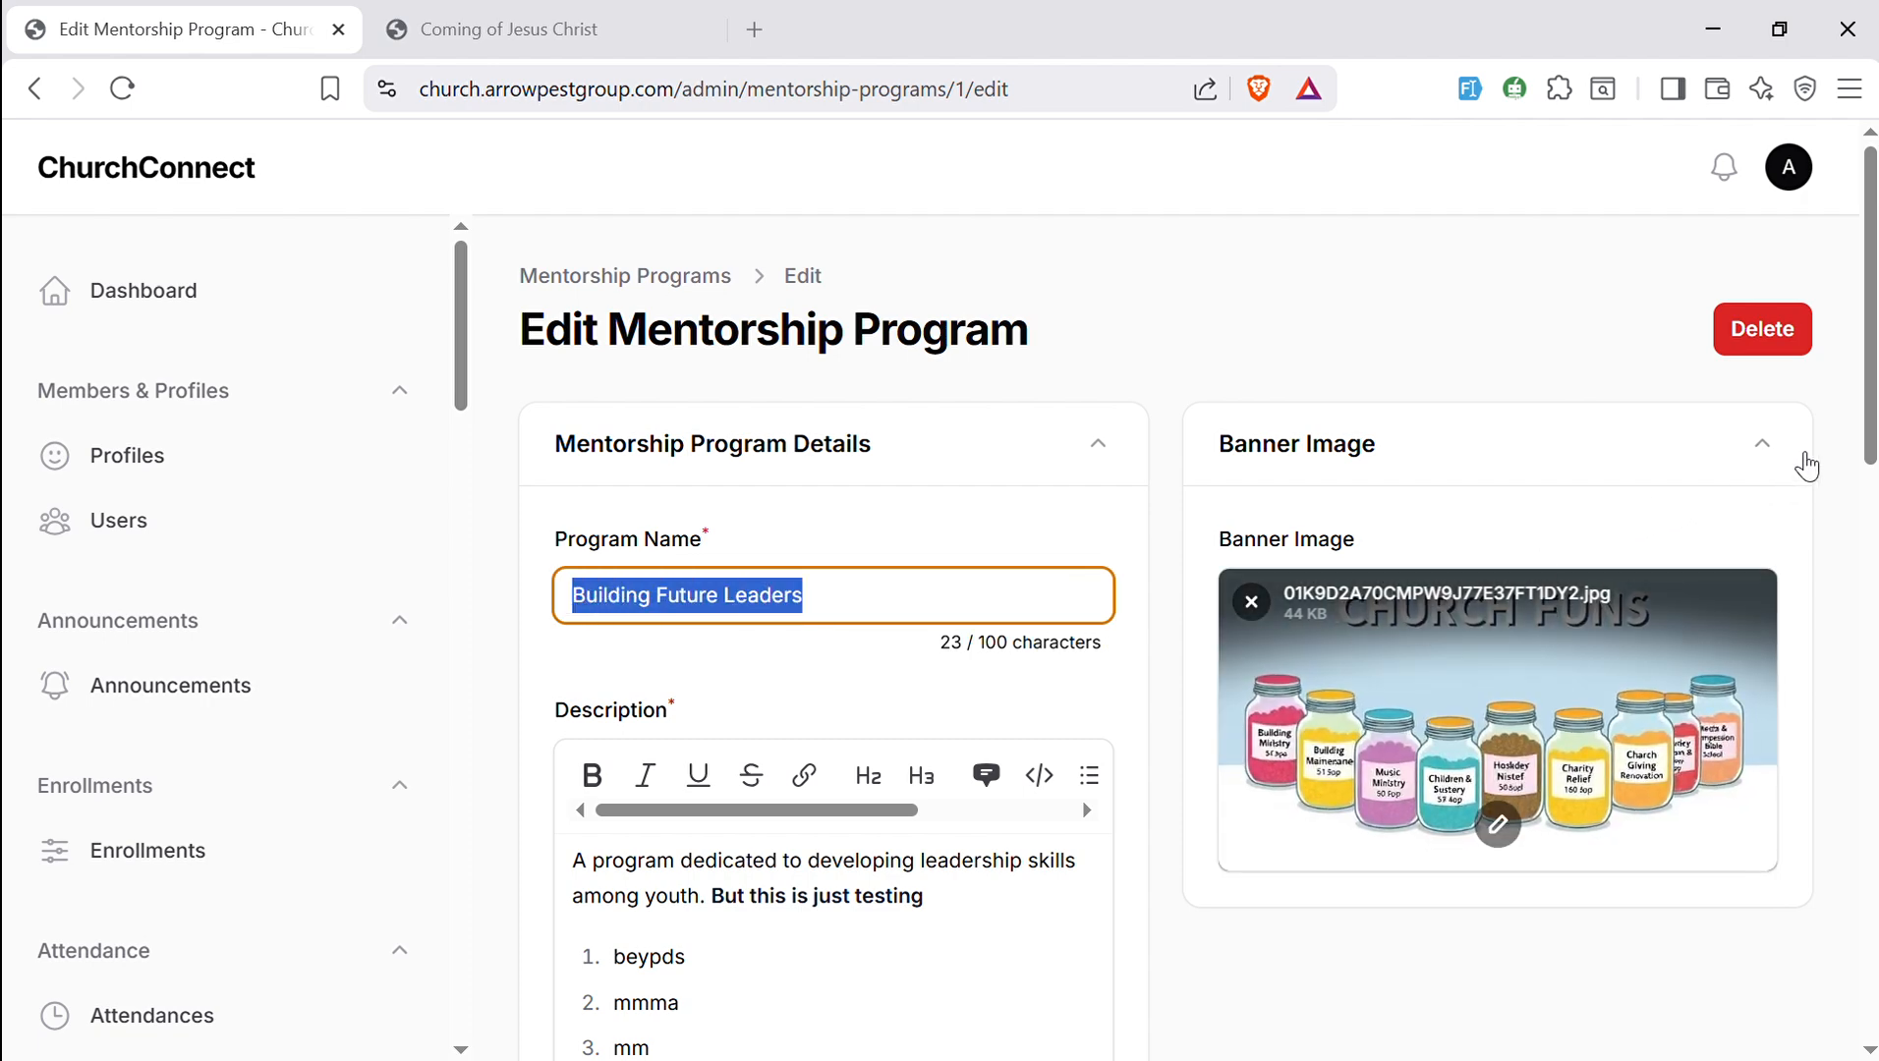
{"action": "scroll", "coordinate": [1870, 418], "scroll_direction": "down", "scroll_amount": 3}
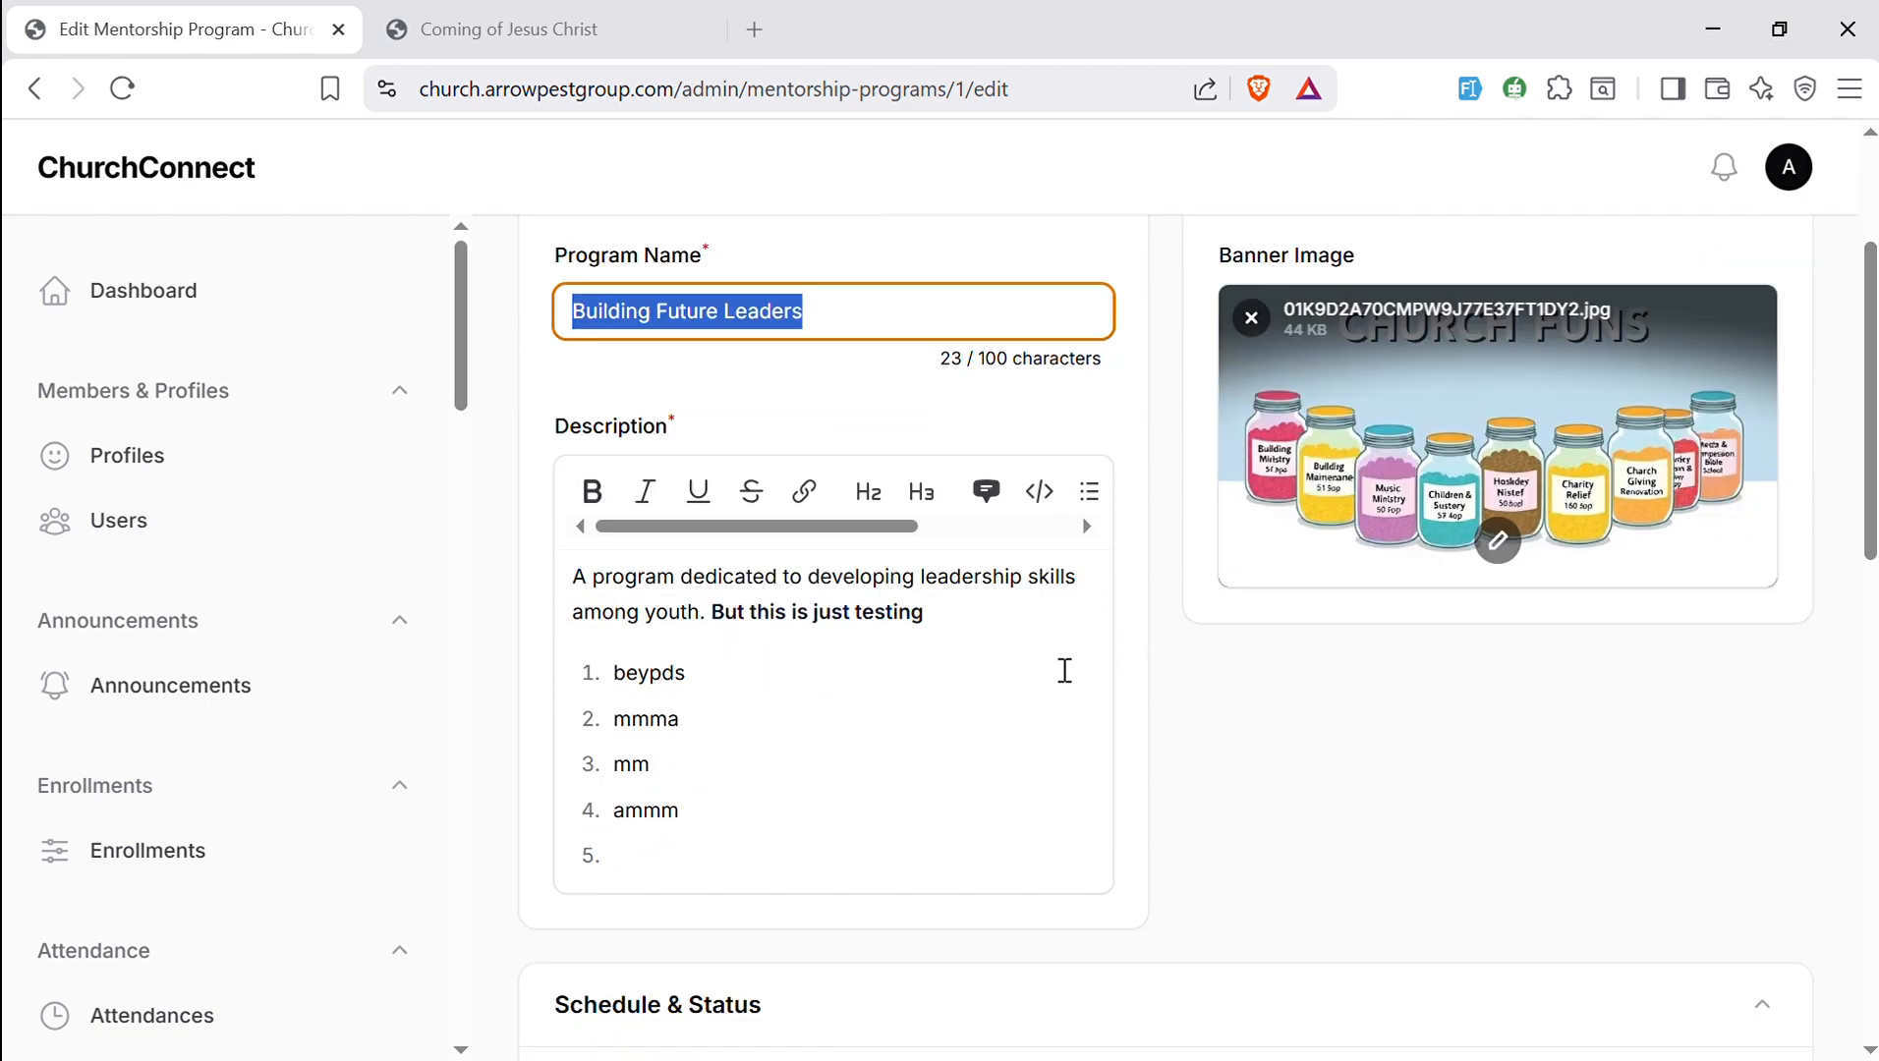
{"action": "left_click_drag", "start_coordinate": [726, 783], "coordinate": [580, 616]}
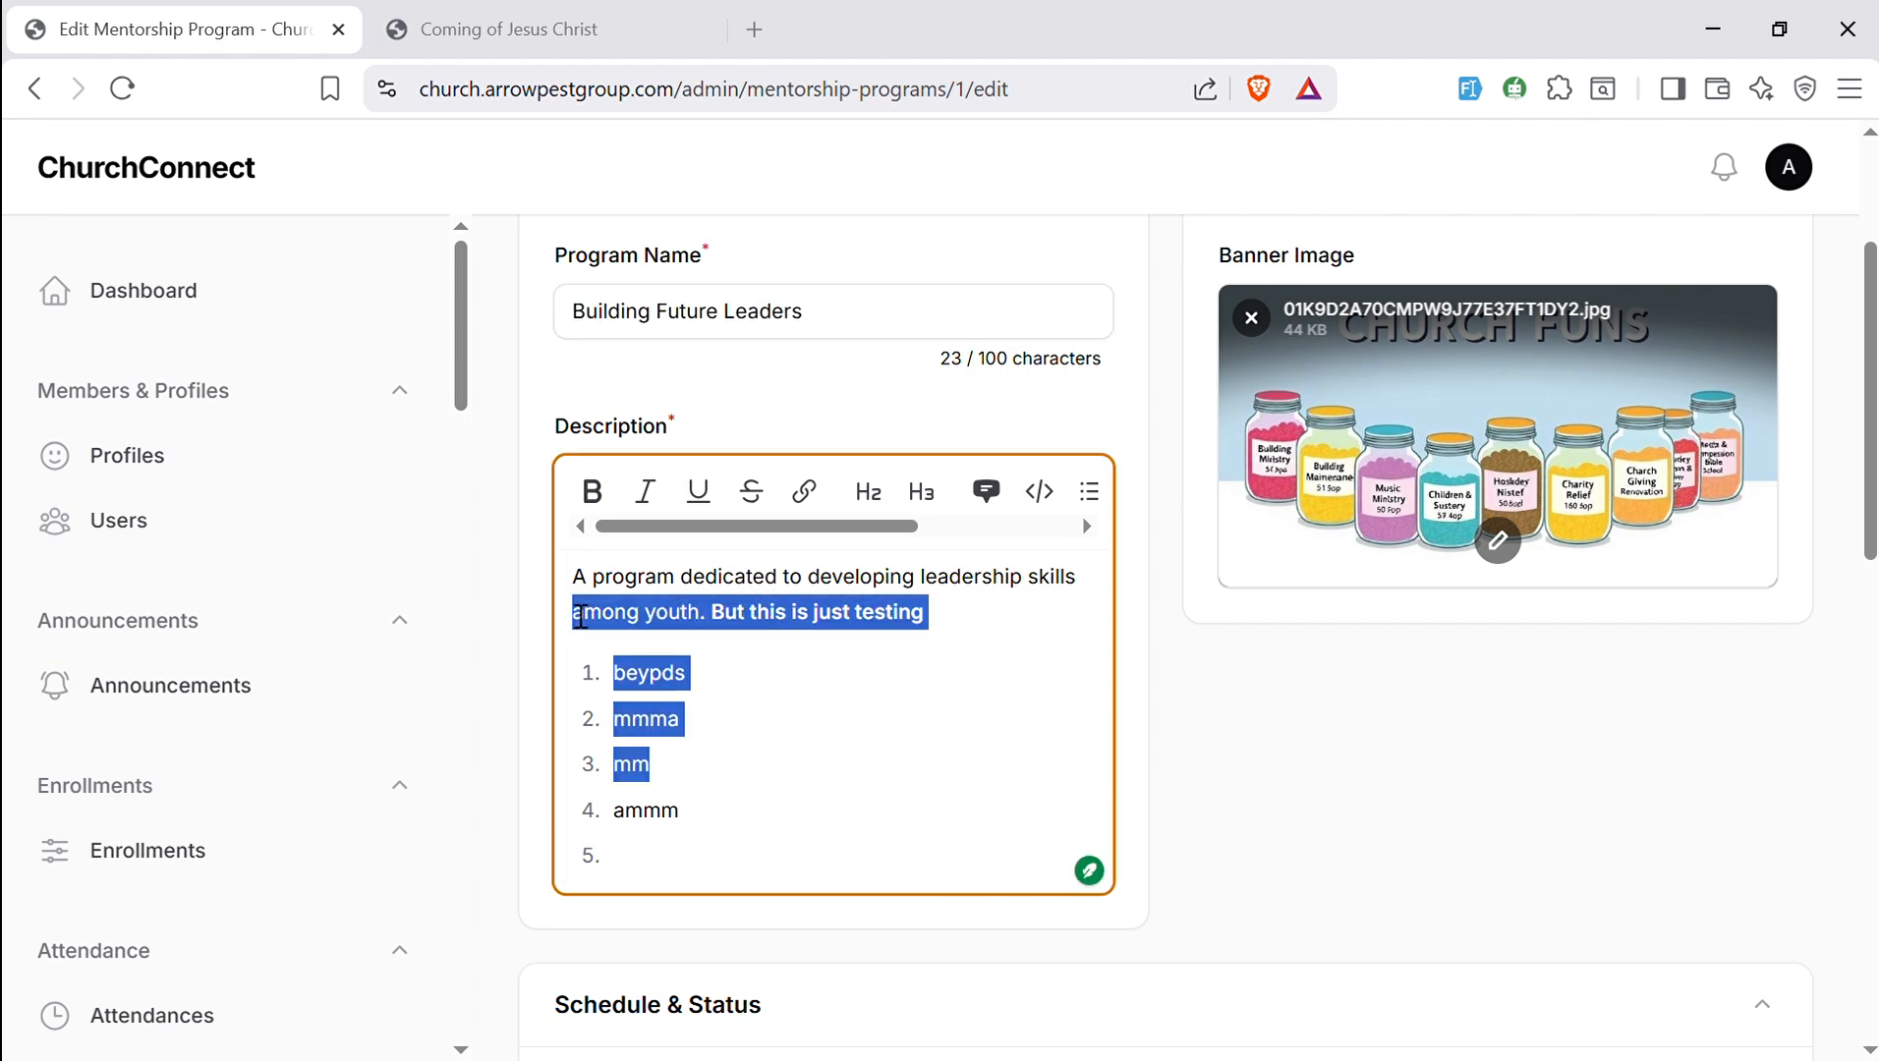
{"action": "left_click", "coordinate": [637, 766]}
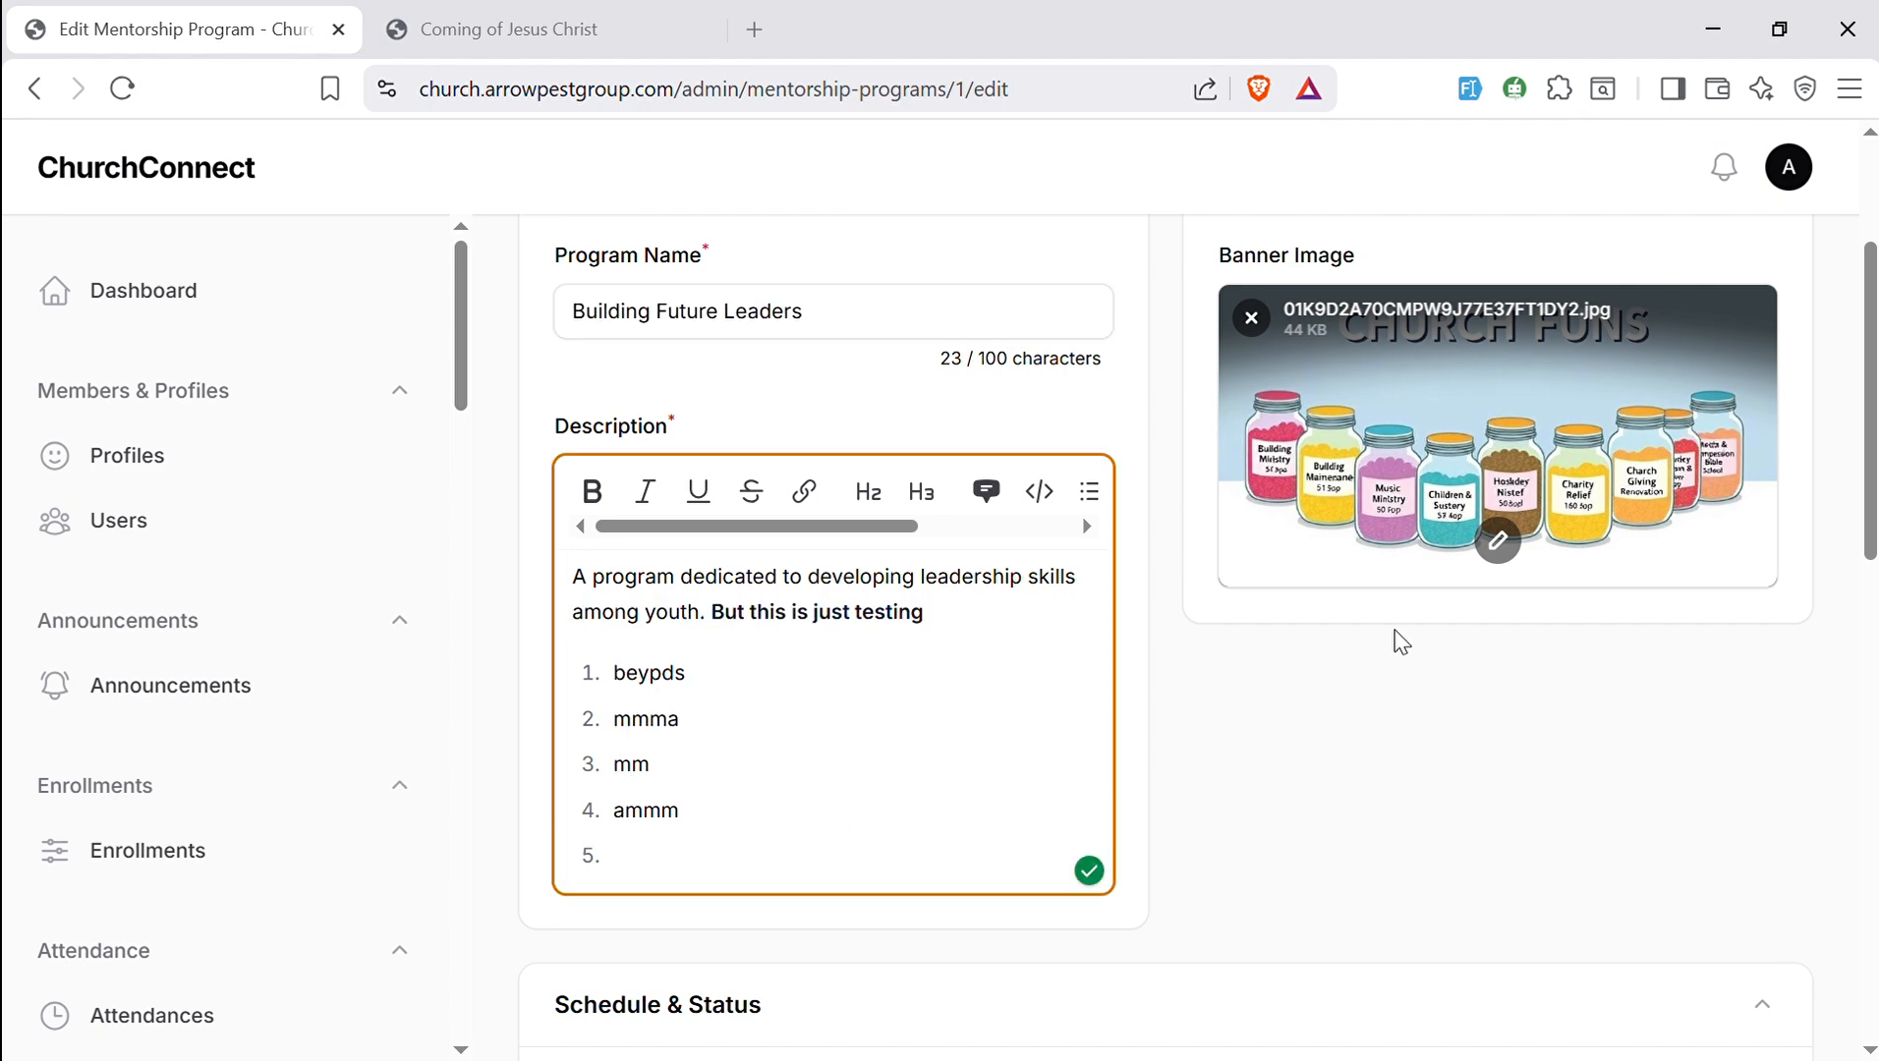
- Review the program's schedule, status, mentor and category choices, enrollment capacity and location
{"action": "left_click_drag", "start_coordinate": [1866, 491], "coordinate": [1832, 570]}
{"action": "scroll", "coordinate": [1832, 569], "scroll_direction": "down", "scroll_amount": 3}
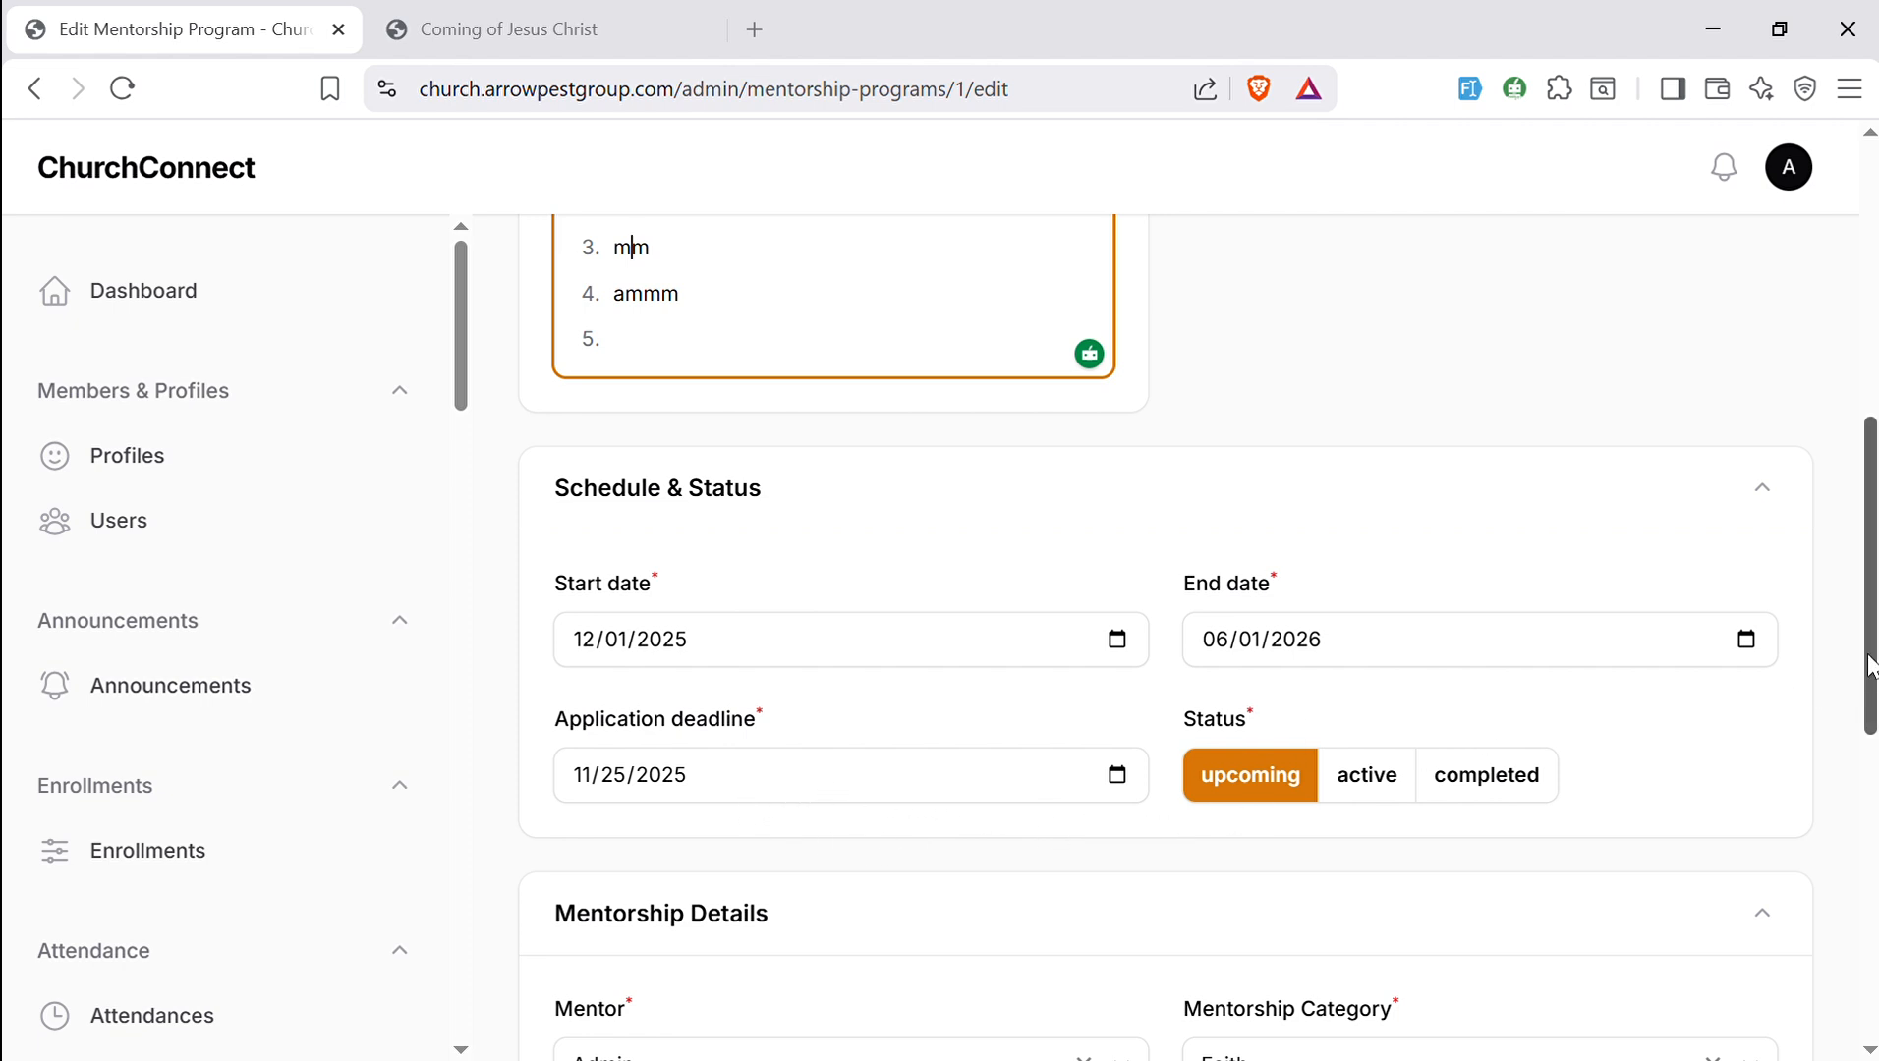
{"action": "left_click_drag", "start_coordinate": [1870, 666], "coordinate": [1870, 722]}
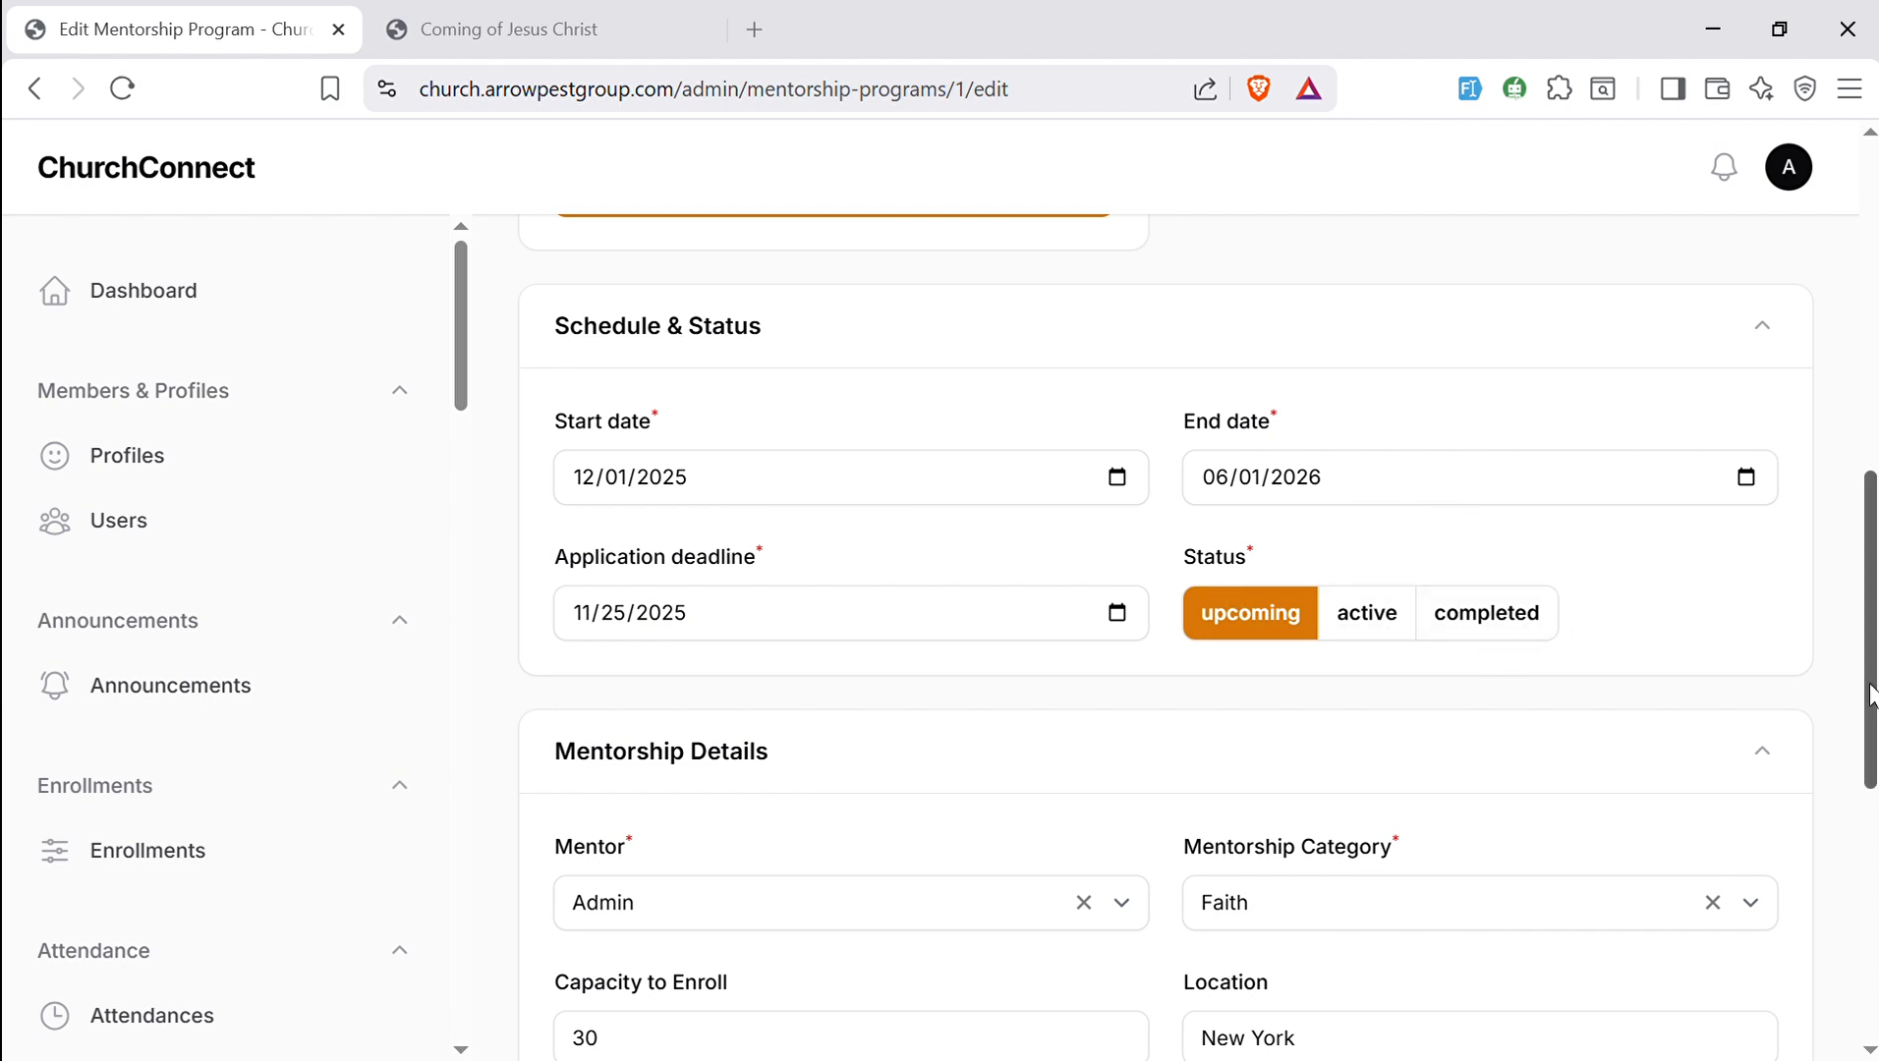
{"action": "left_click_drag", "start_coordinate": [1870, 693], "coordinate": [1854, 823]}
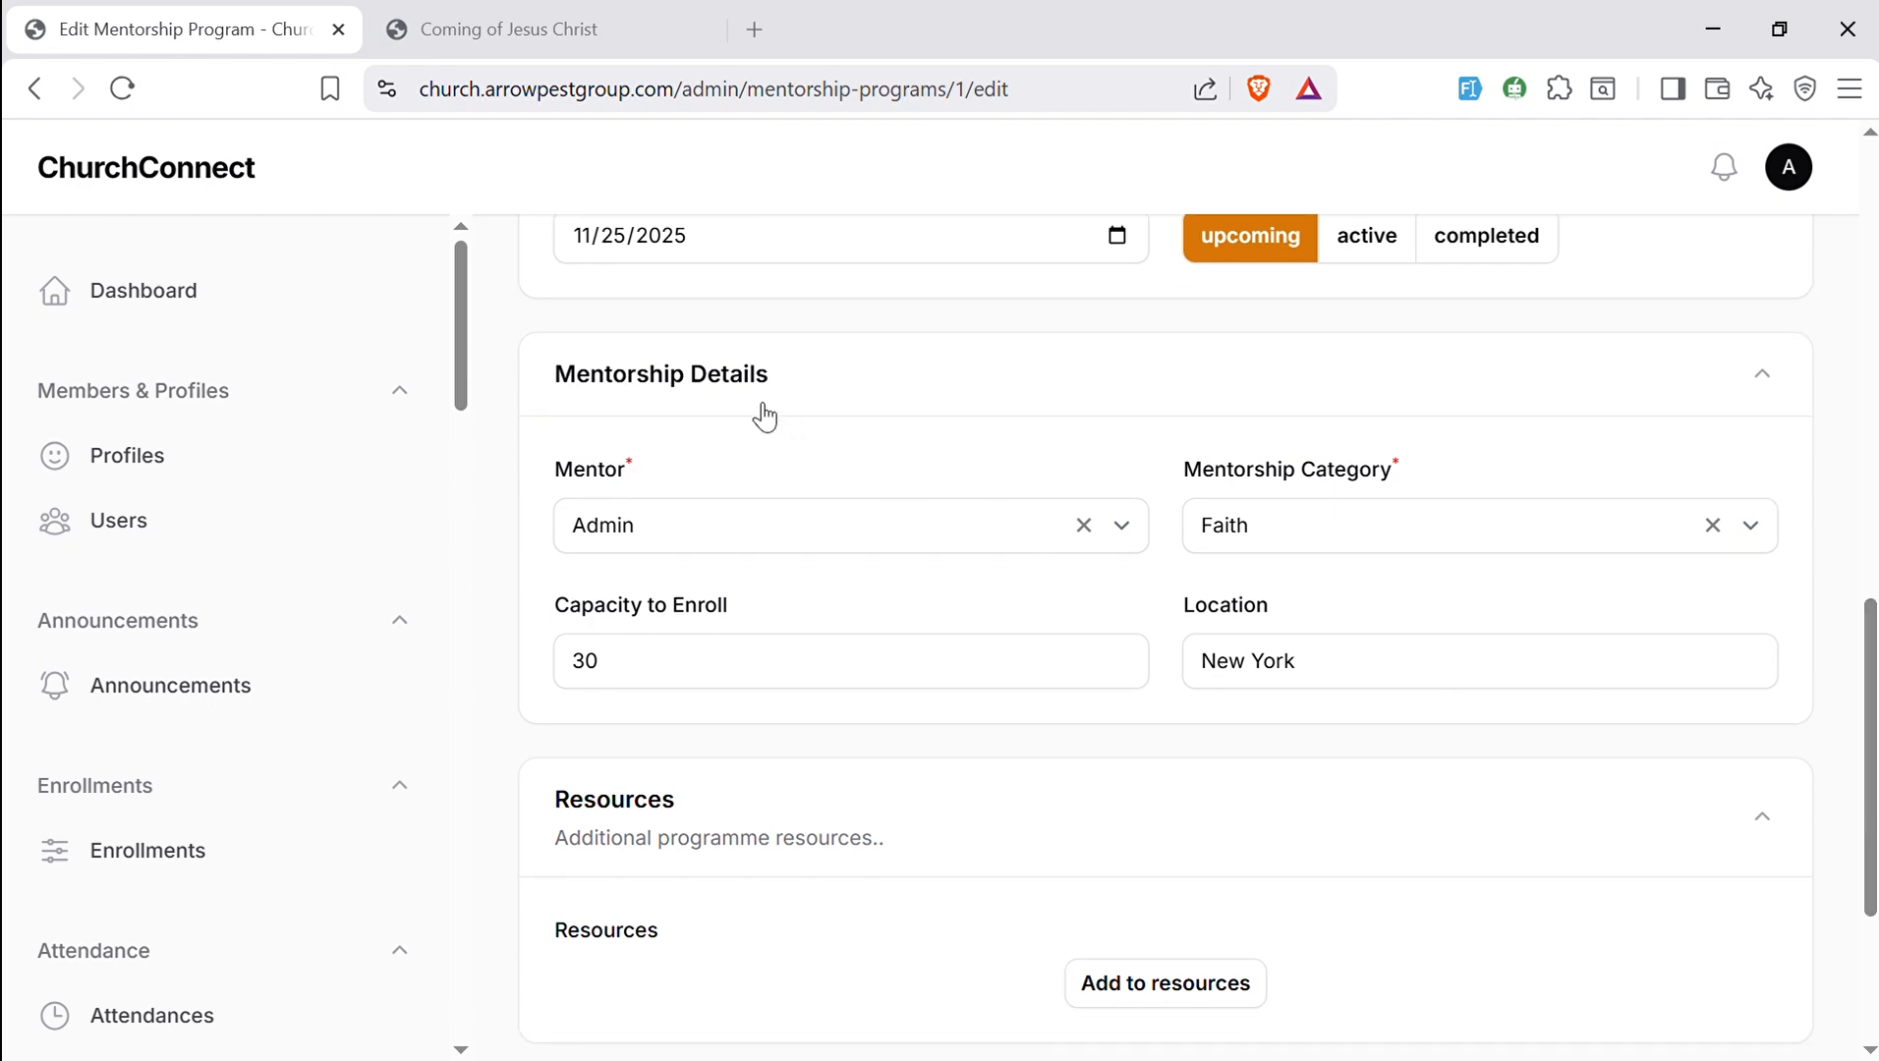
{"action": "left_click", "coordinate": [808, 531]}
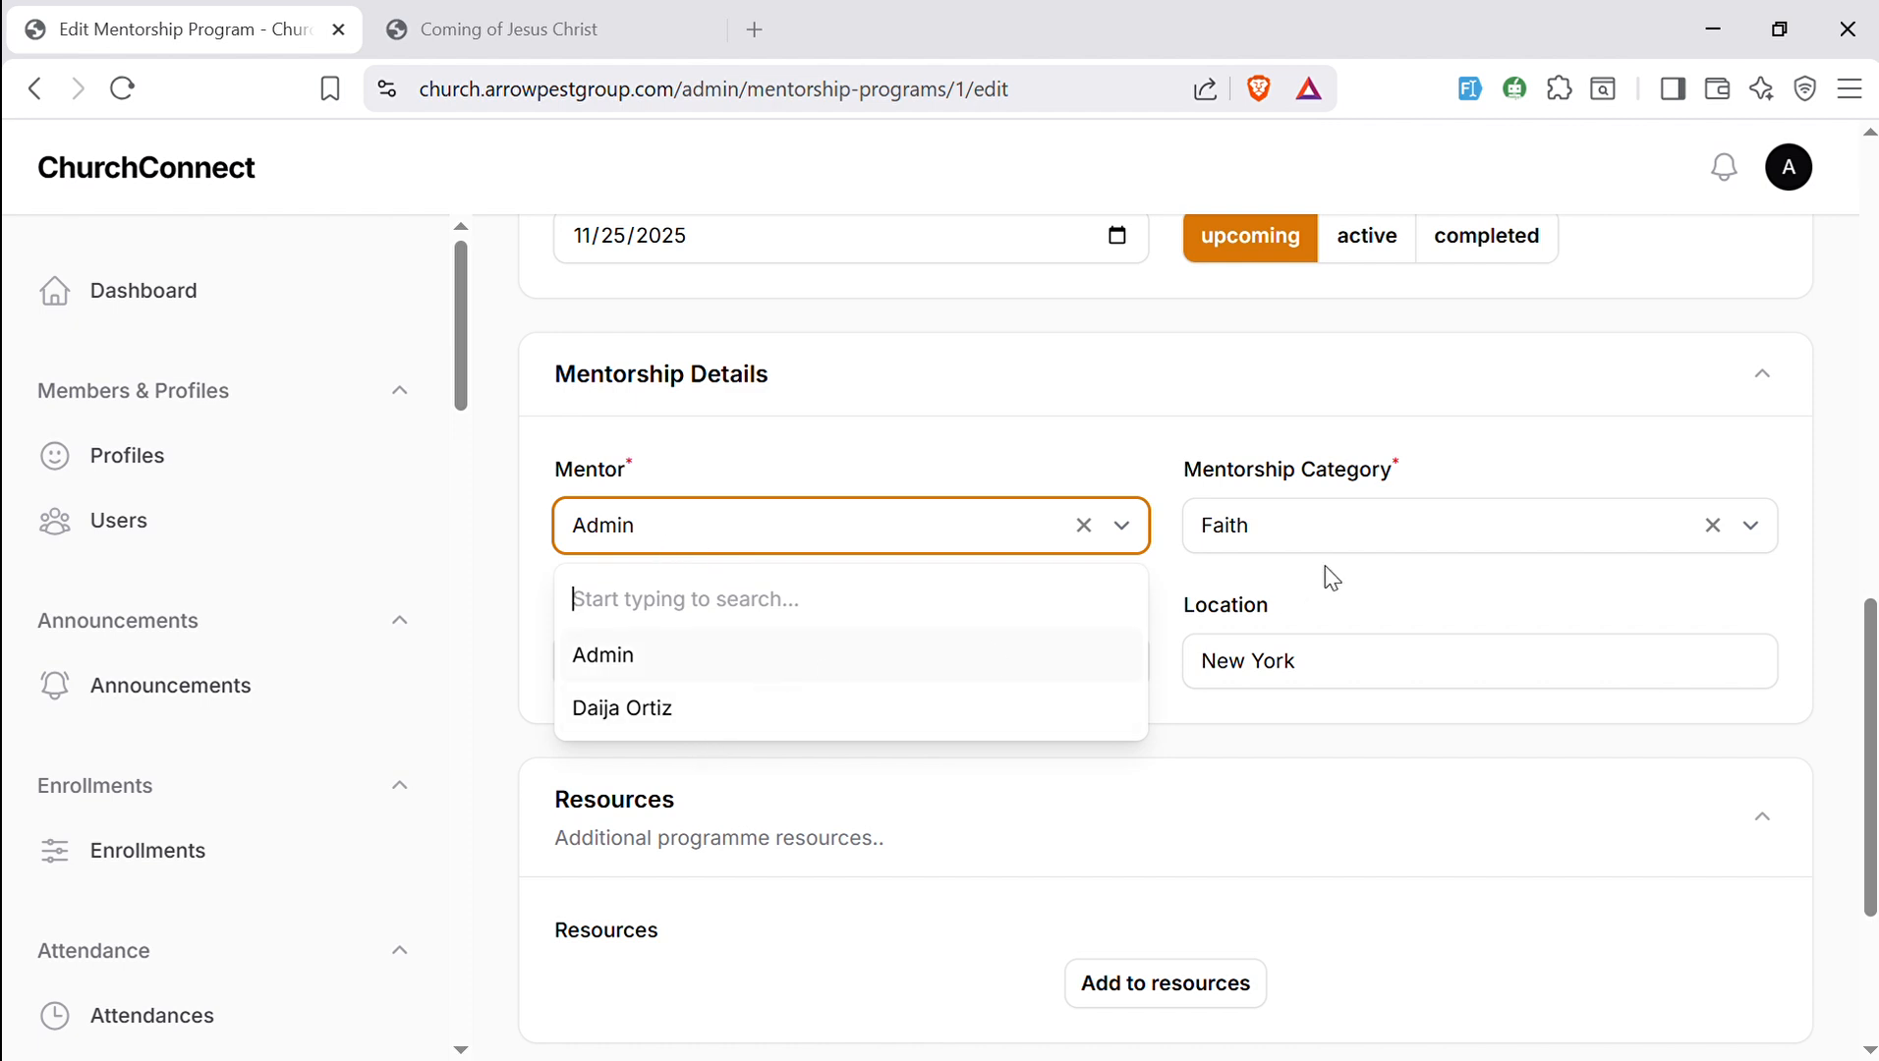
{"action": "left_click", "coordinate": [1347, 543]}
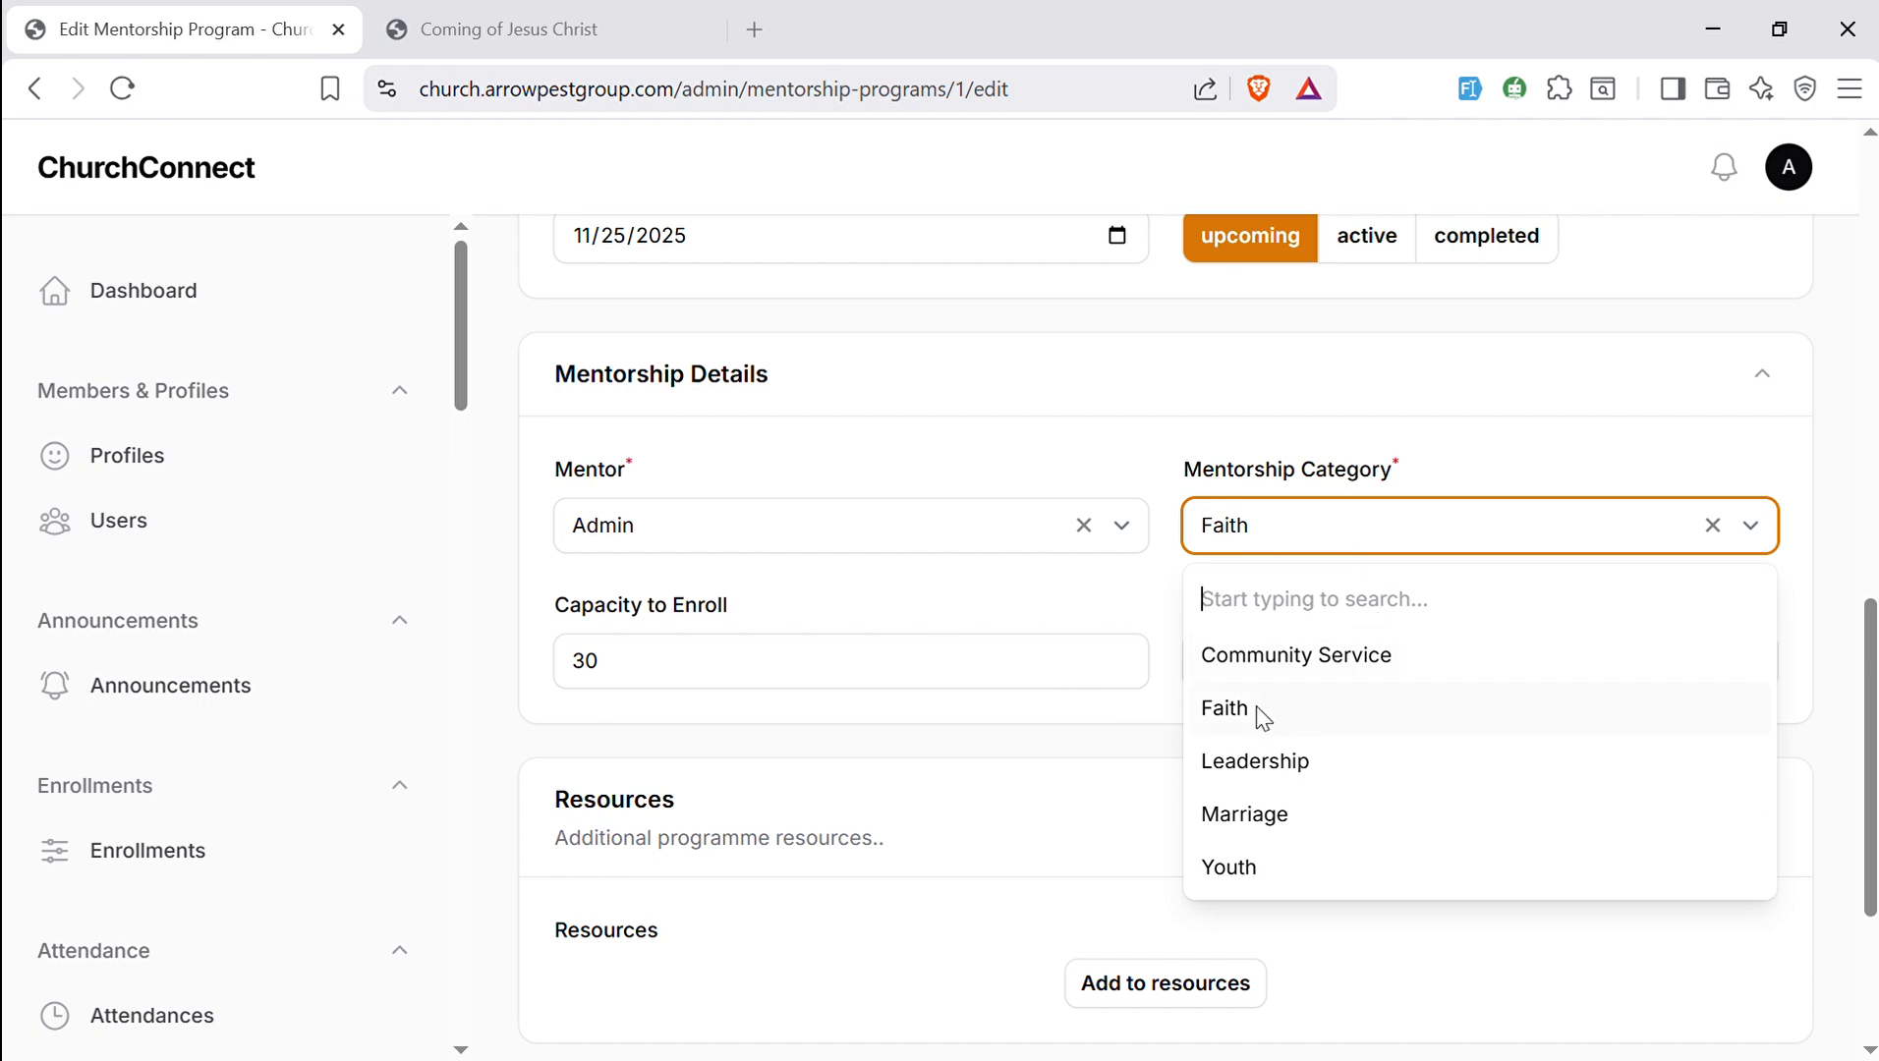
{"action": "left_click", "coordinate": [765, 688]}
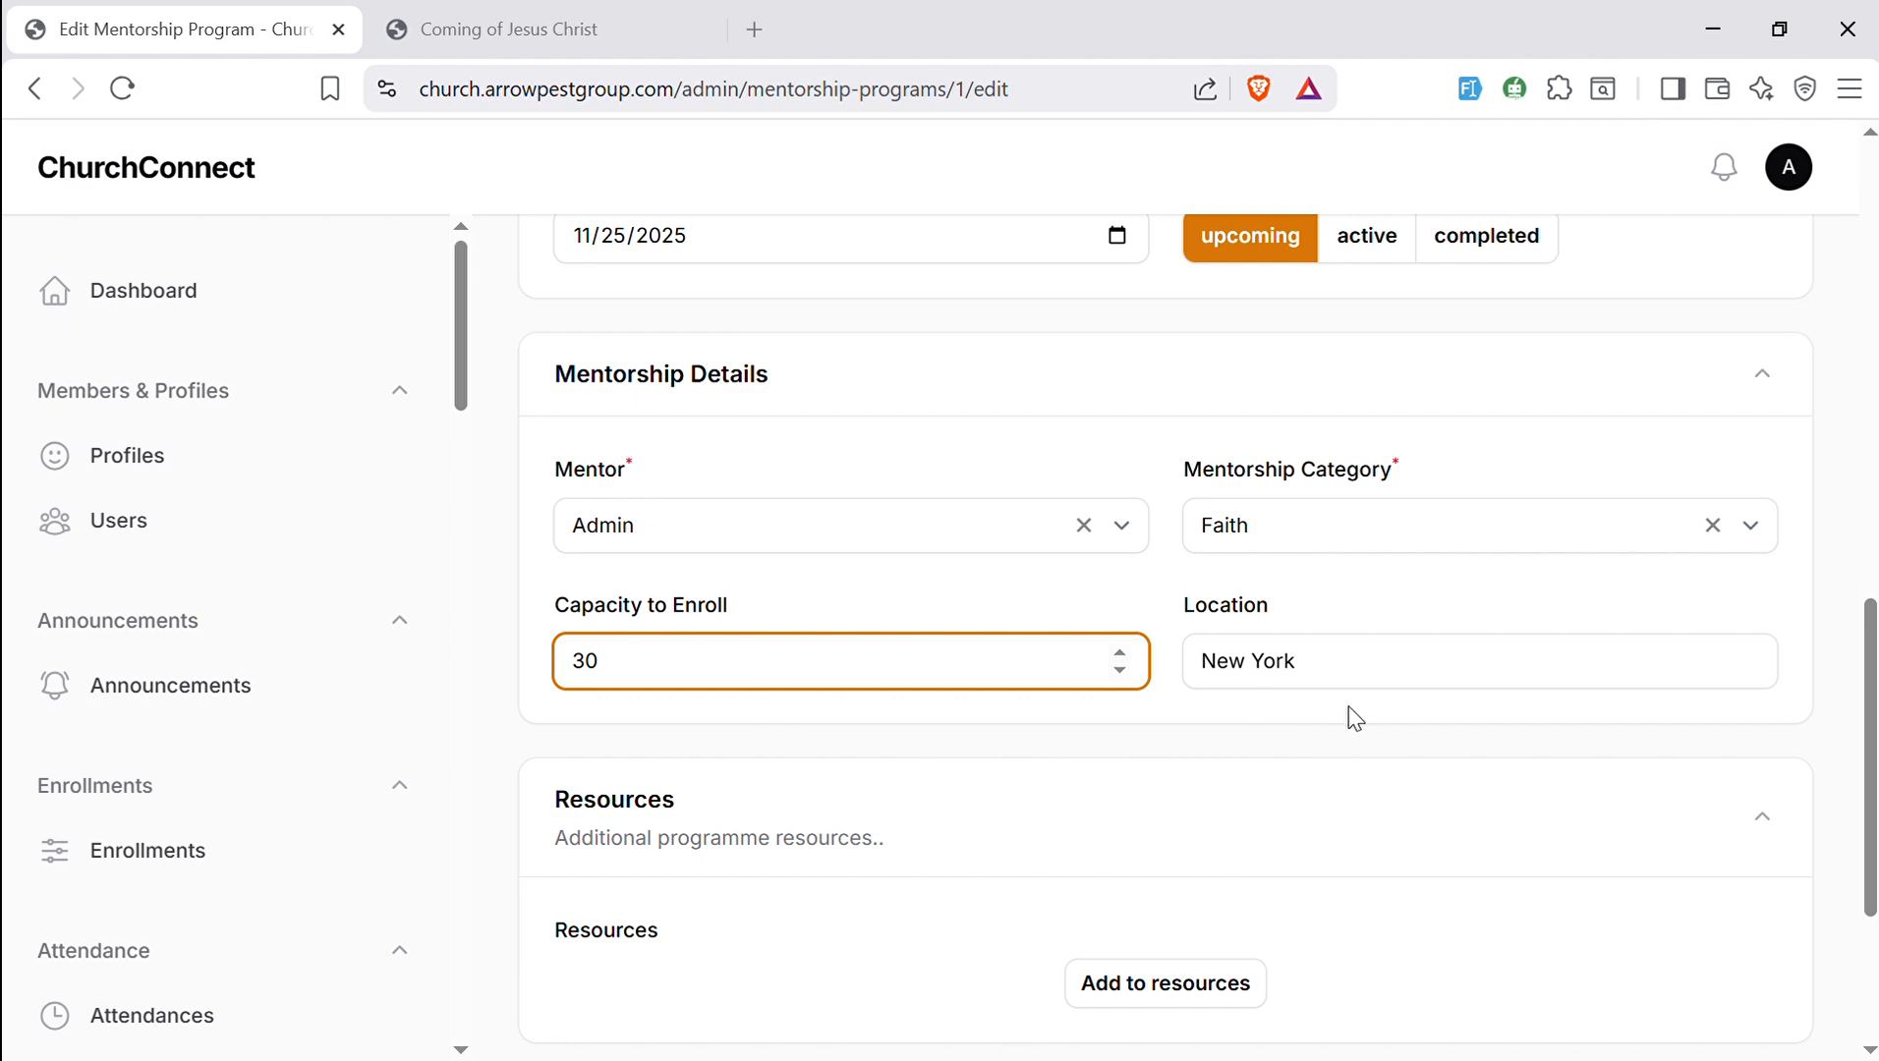
{"action": "left_click", "coordinate": [1453, 688]}
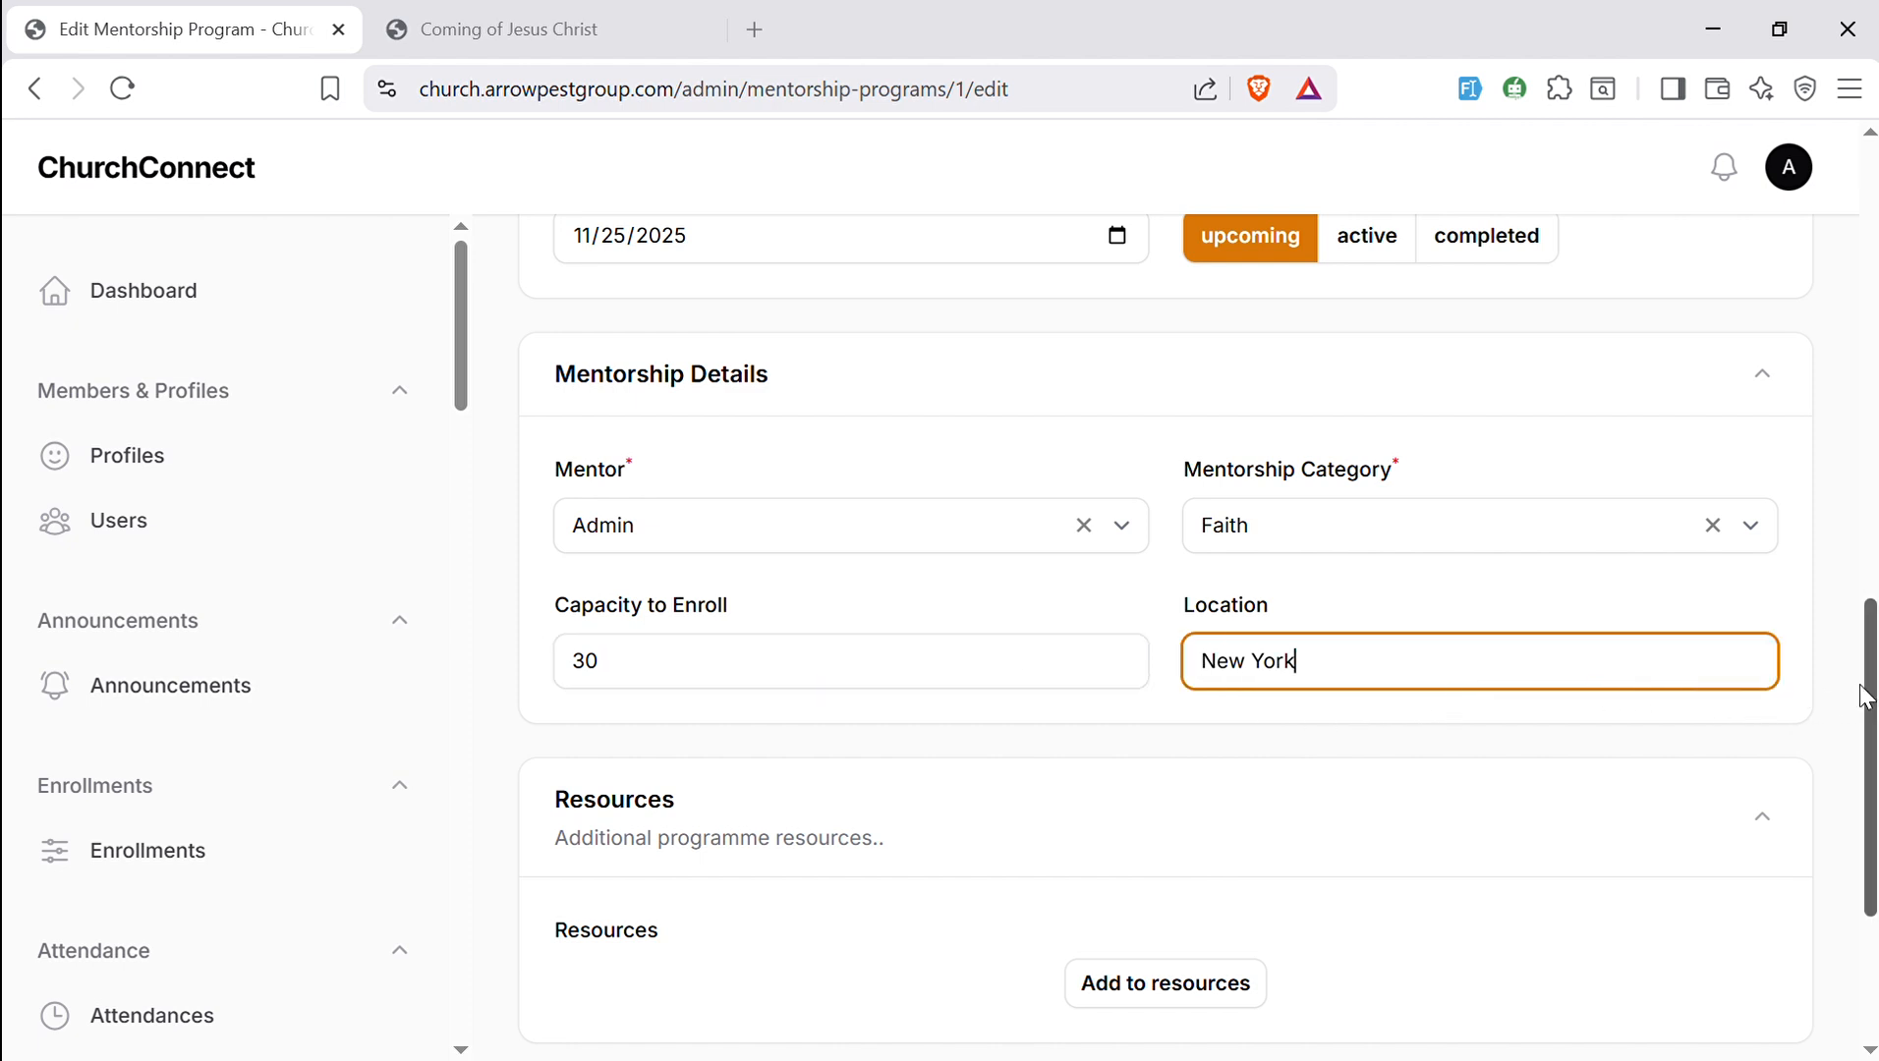
{"action": "left_click_drag", "start_coordinate": [1869, 695], "coordinate": [1864, 818]}
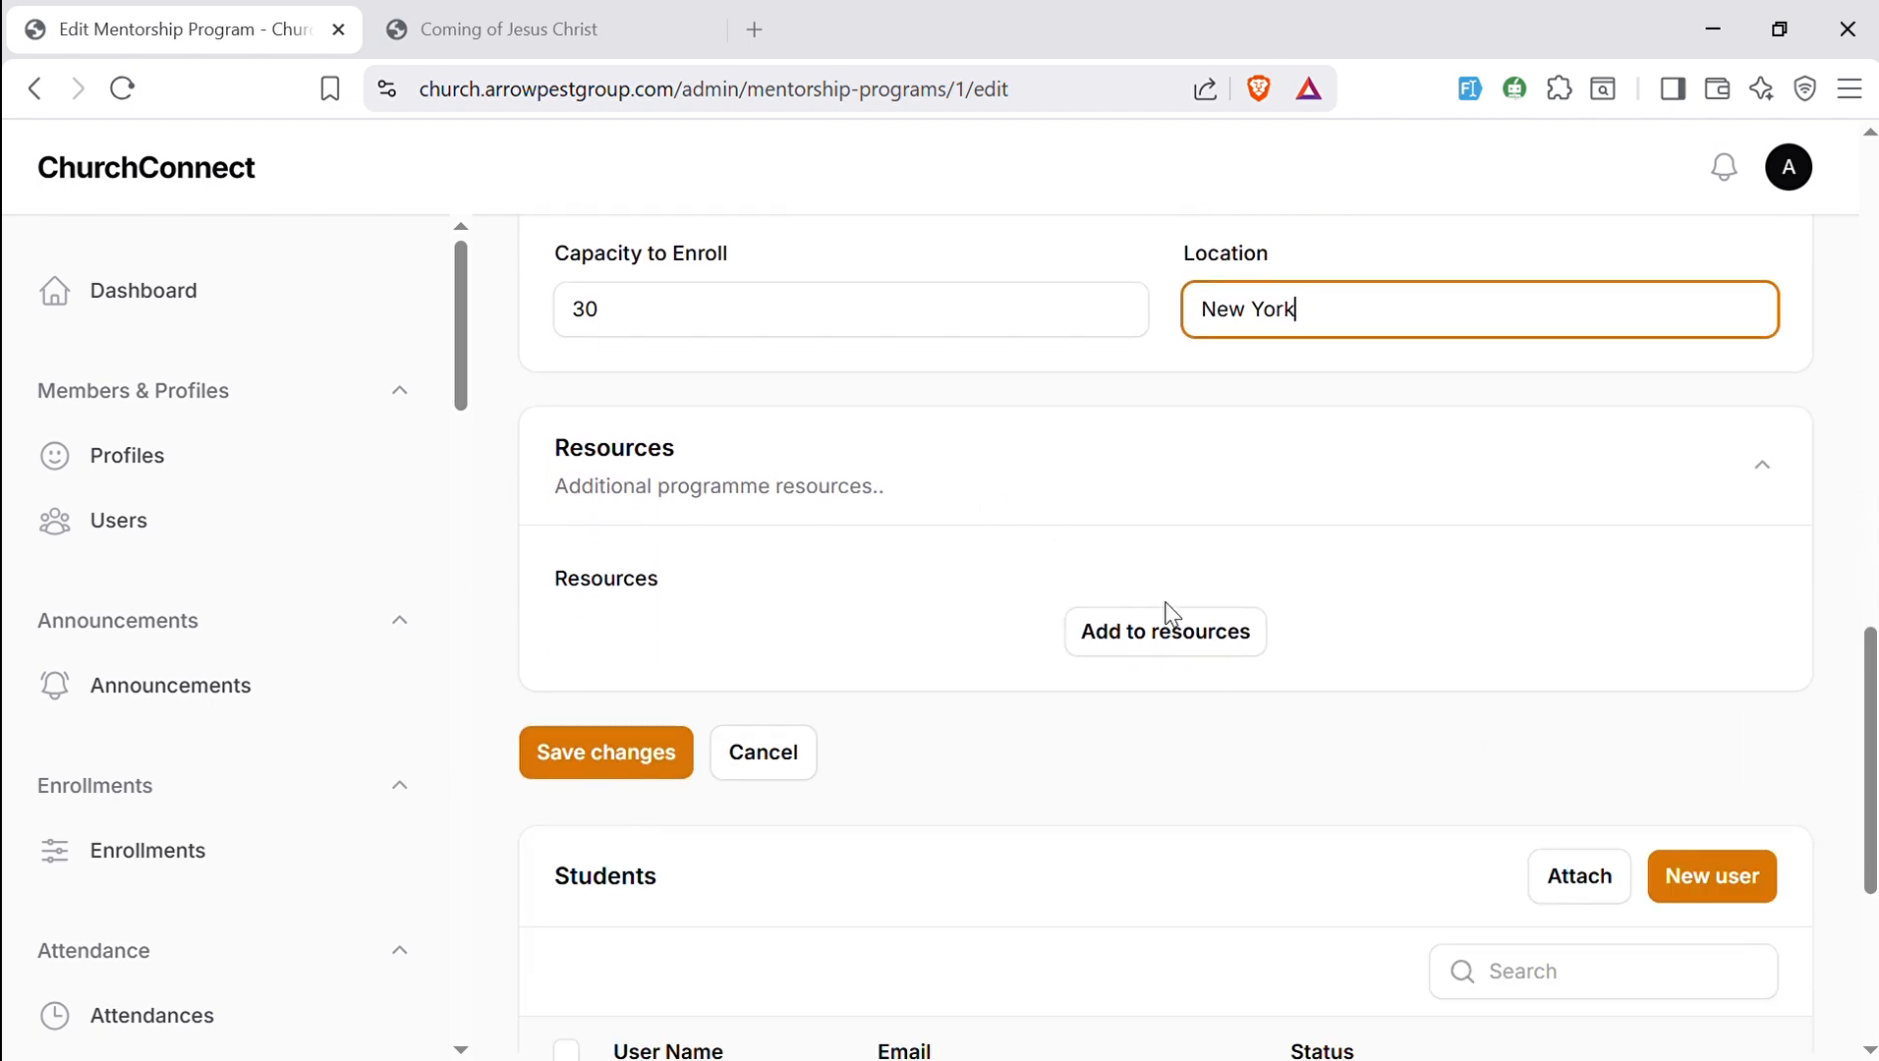
- Add a resource titled Reference verse with the description 1st Kings 3:10, plus a second blank resource entry
{"action": "left_click", "coordinate": [1151, 636]}
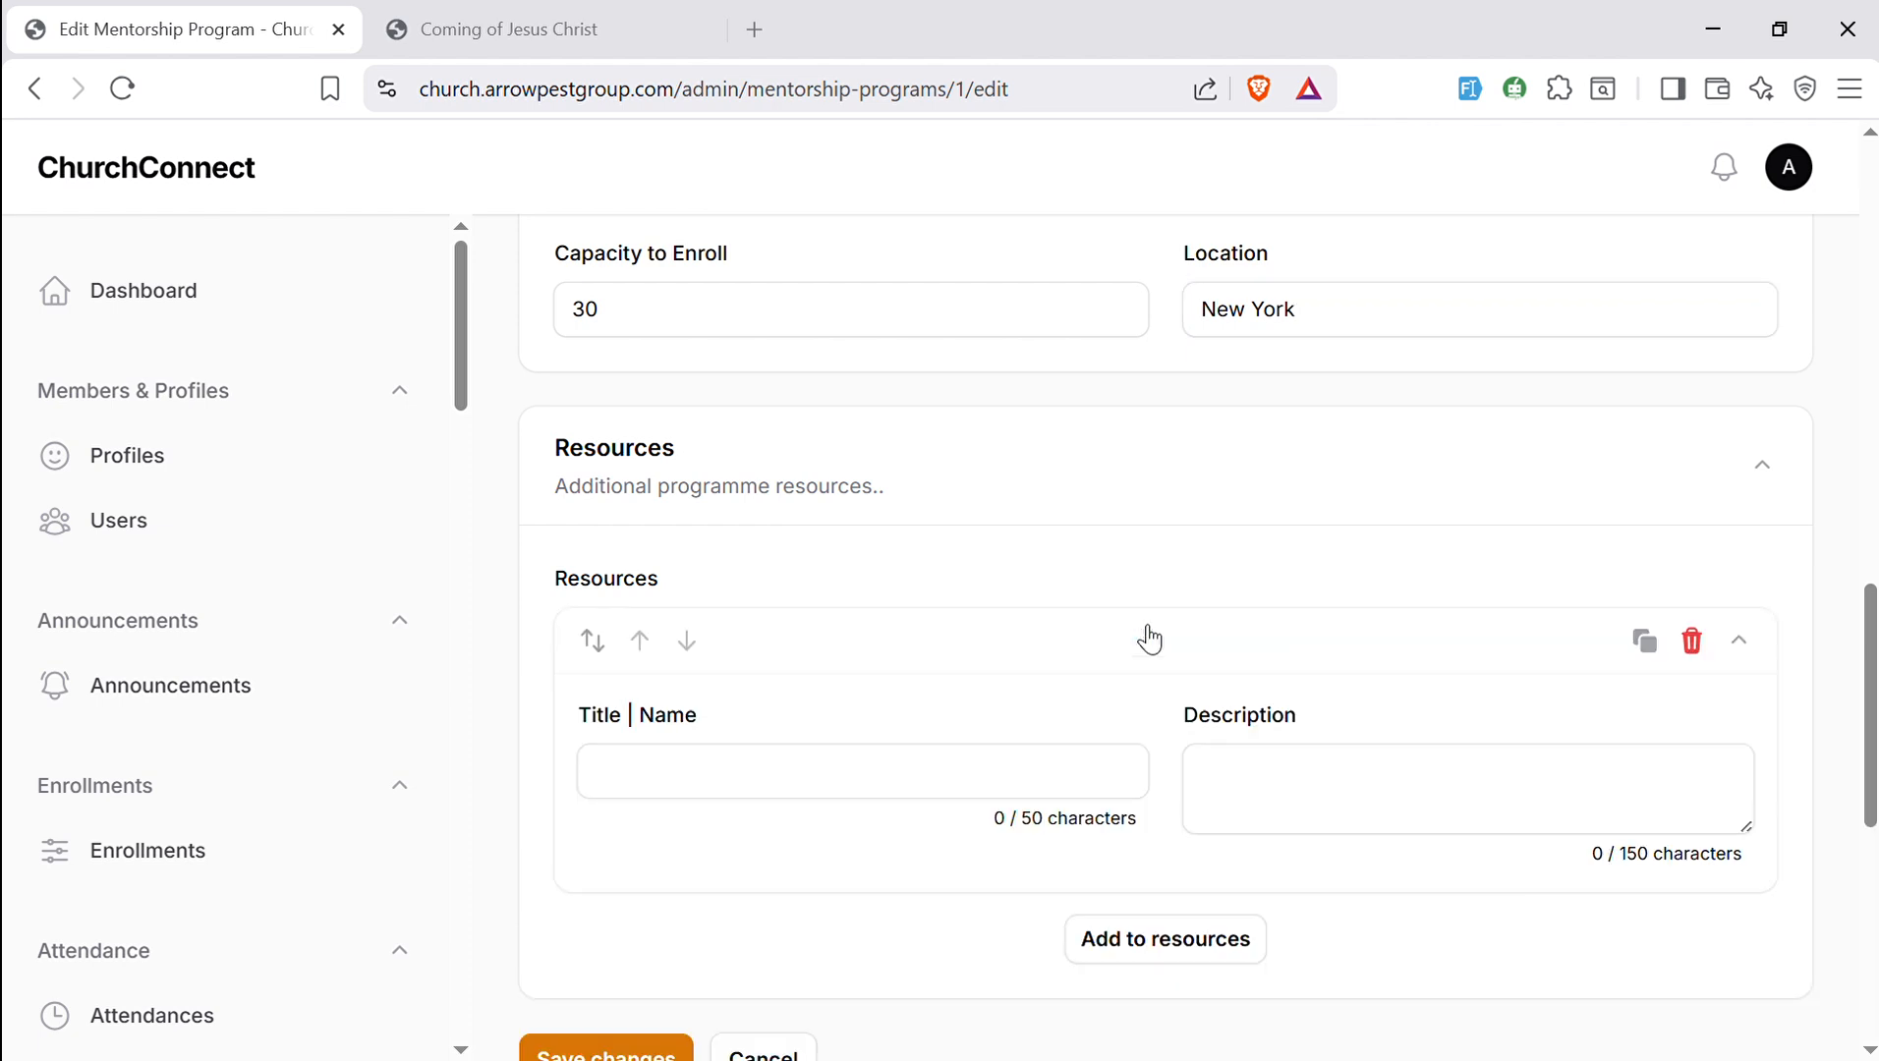
{"action": "left_click", "coordinate": [857, 798]}
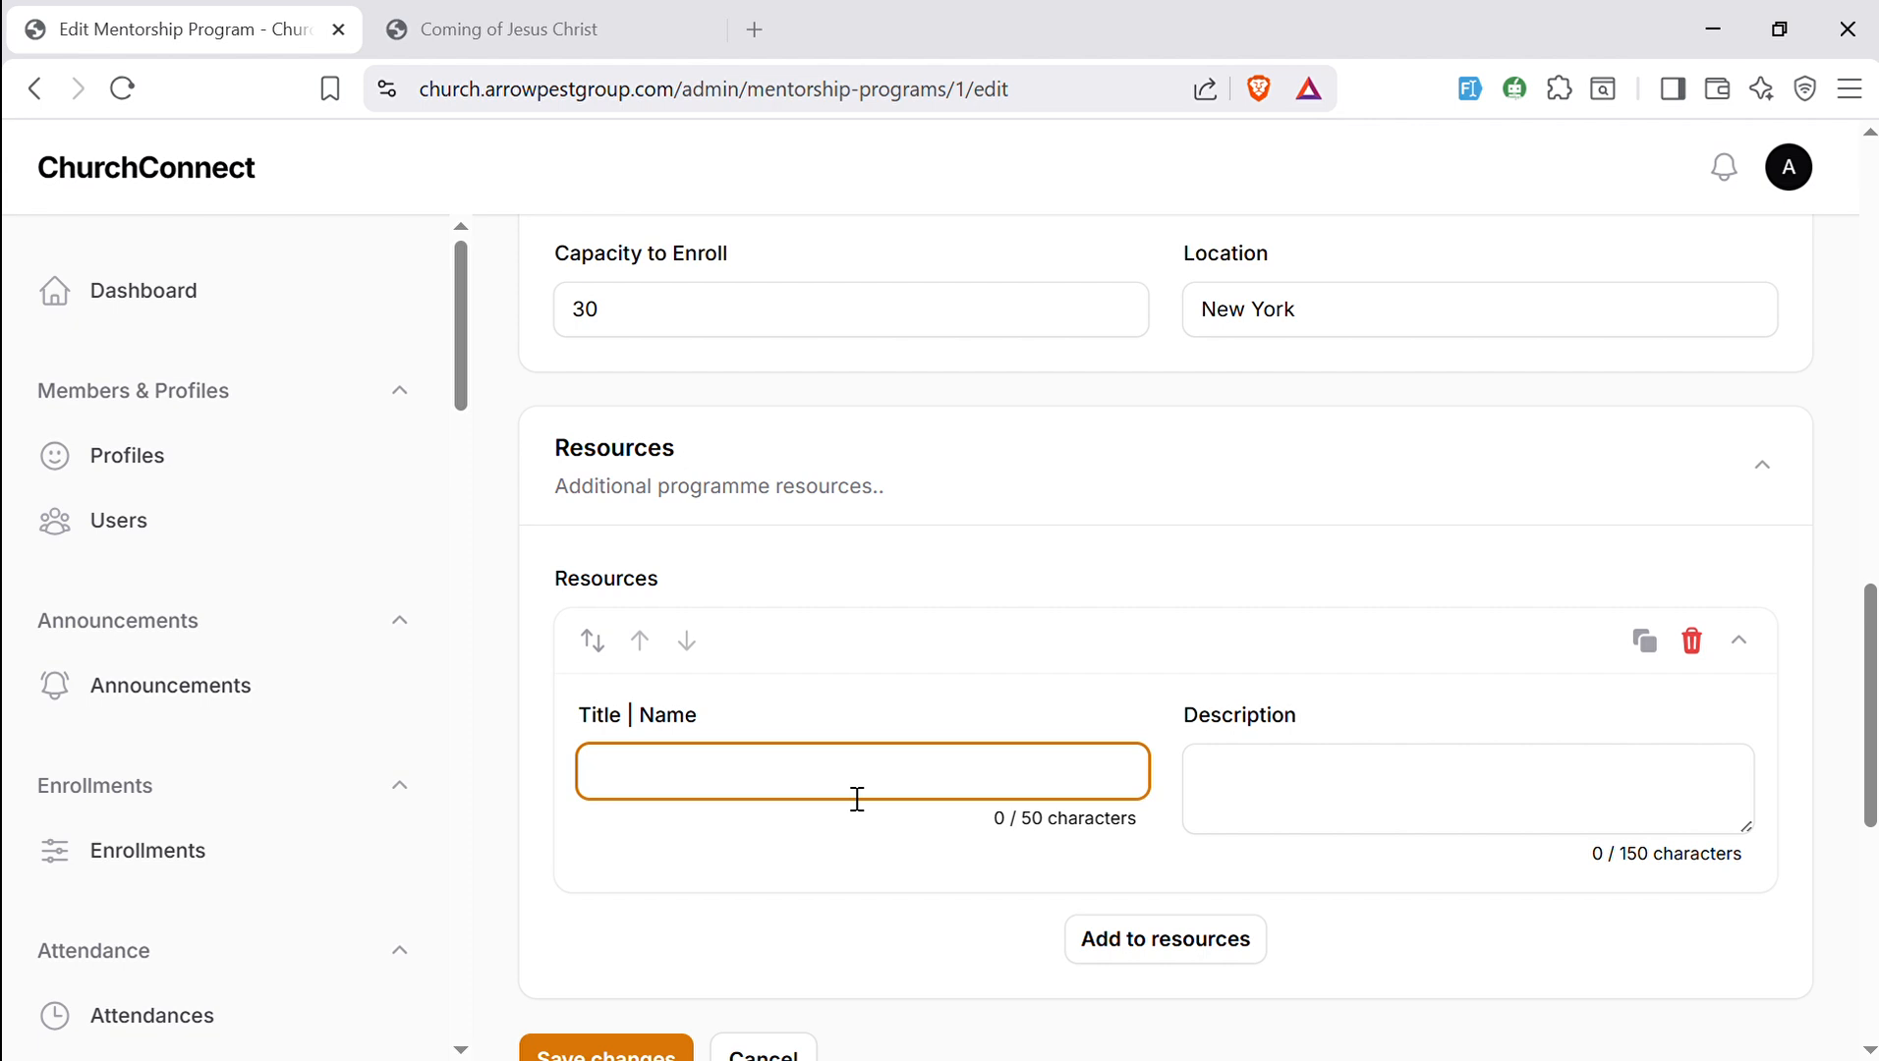
{"action": "type", "text": "Reference verse"}
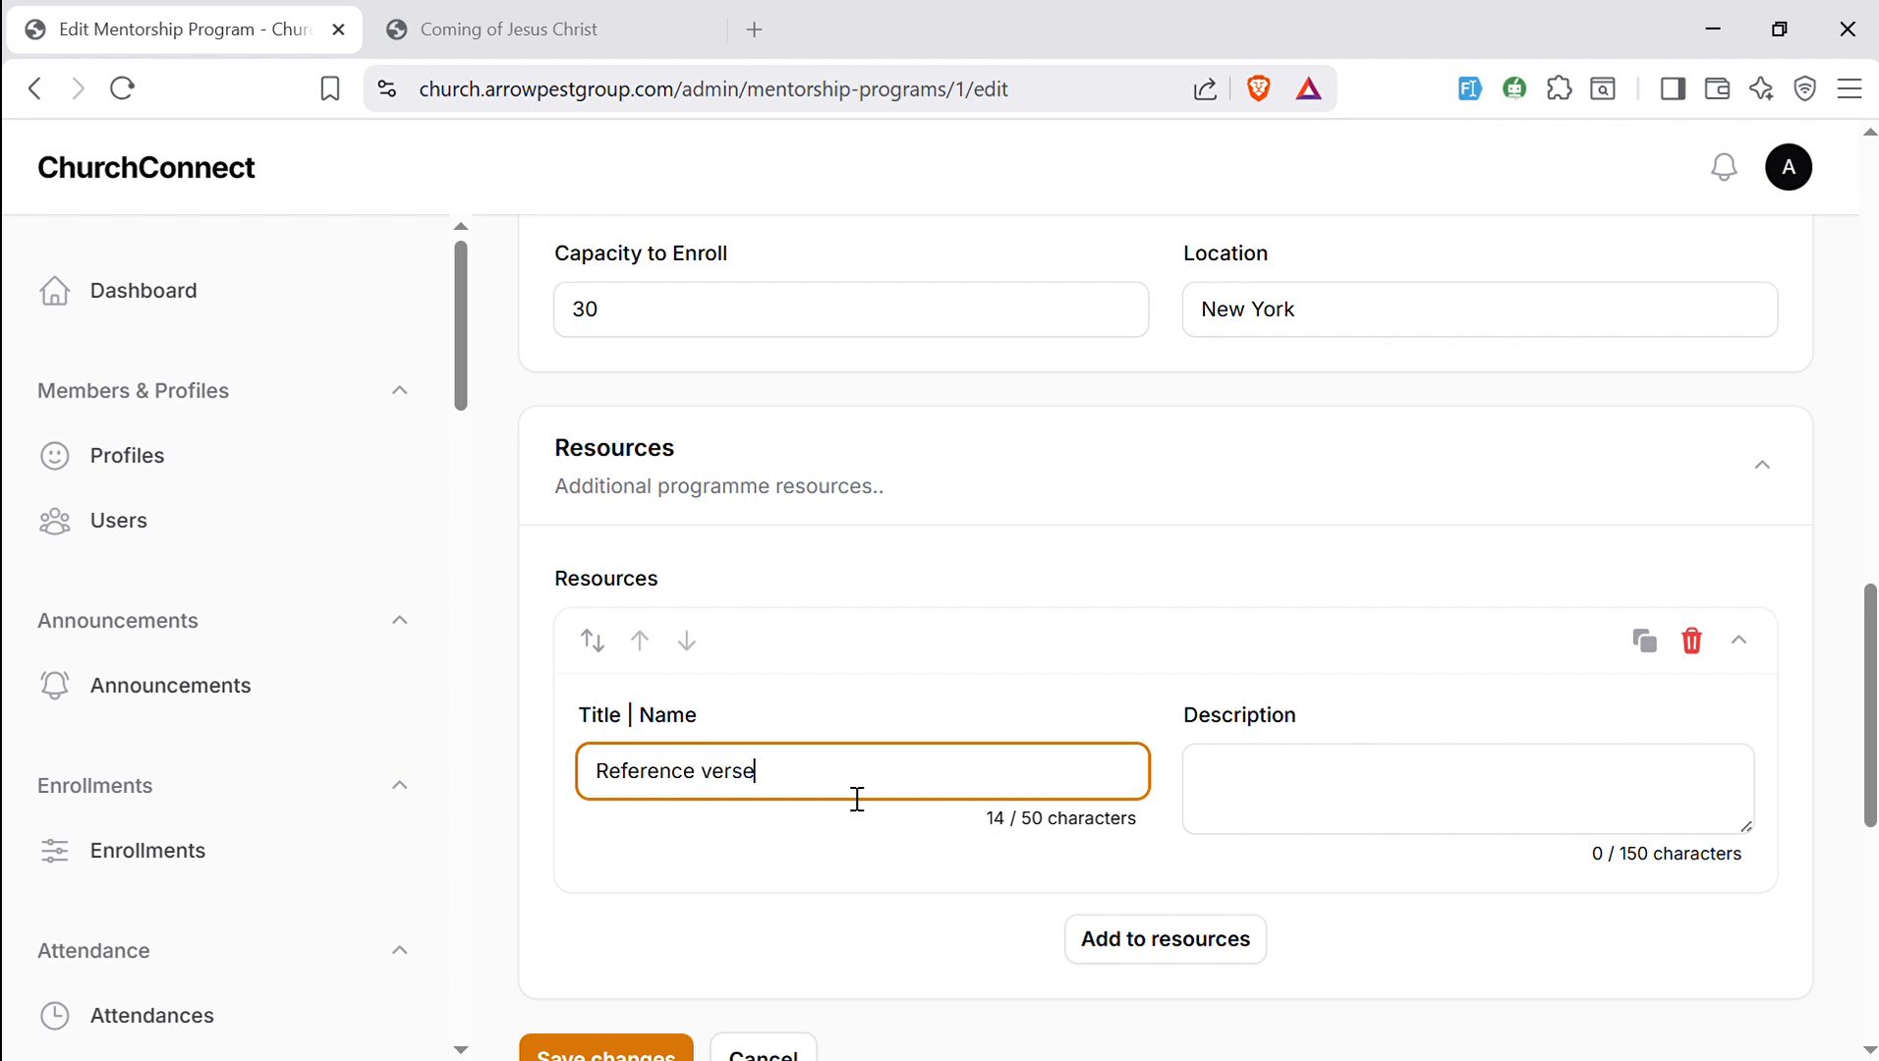
{"action": "left_click", "coordinate": [1200, 797]}
{"action": "type", "text": "King"}
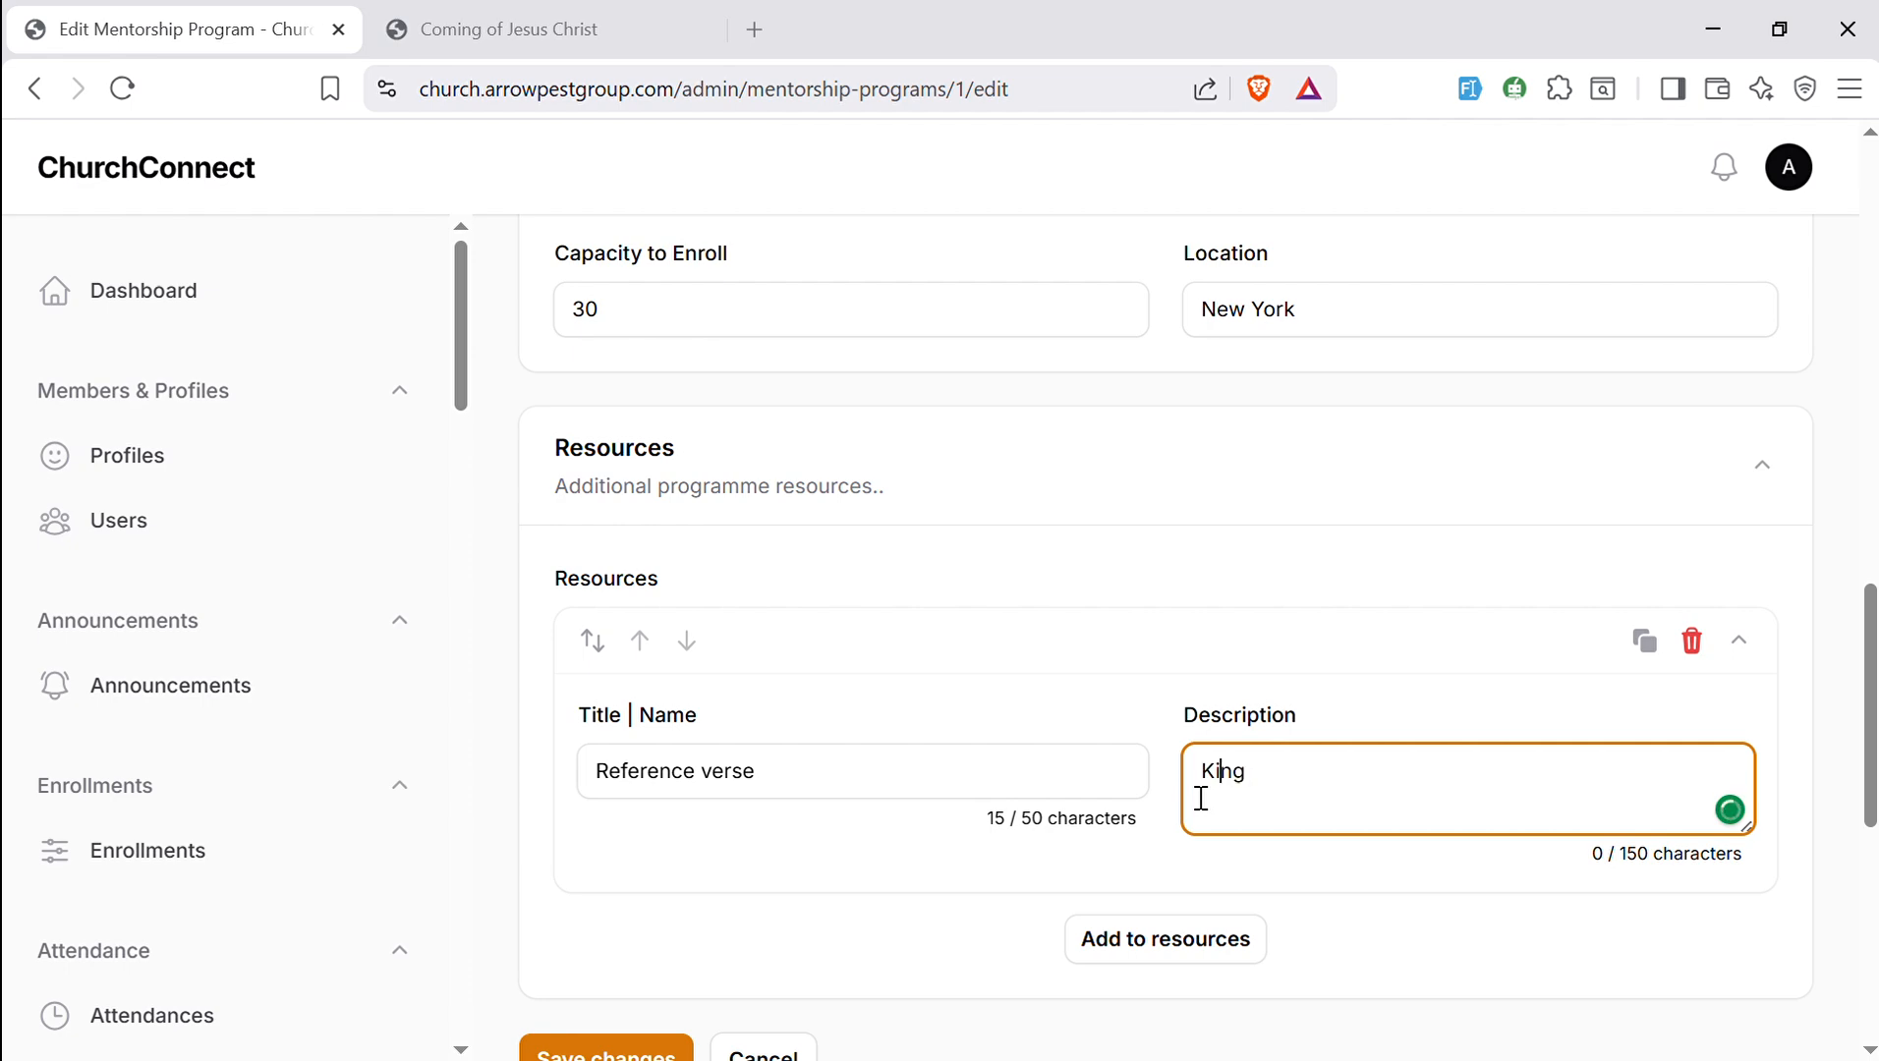
{"action": "left_click", "coordinate": [1199, 797]}
{"action": "type", "text": "1stKing"}
{"action": "key", "text": "Right"}
{"action": "type", "text": "3:10"}
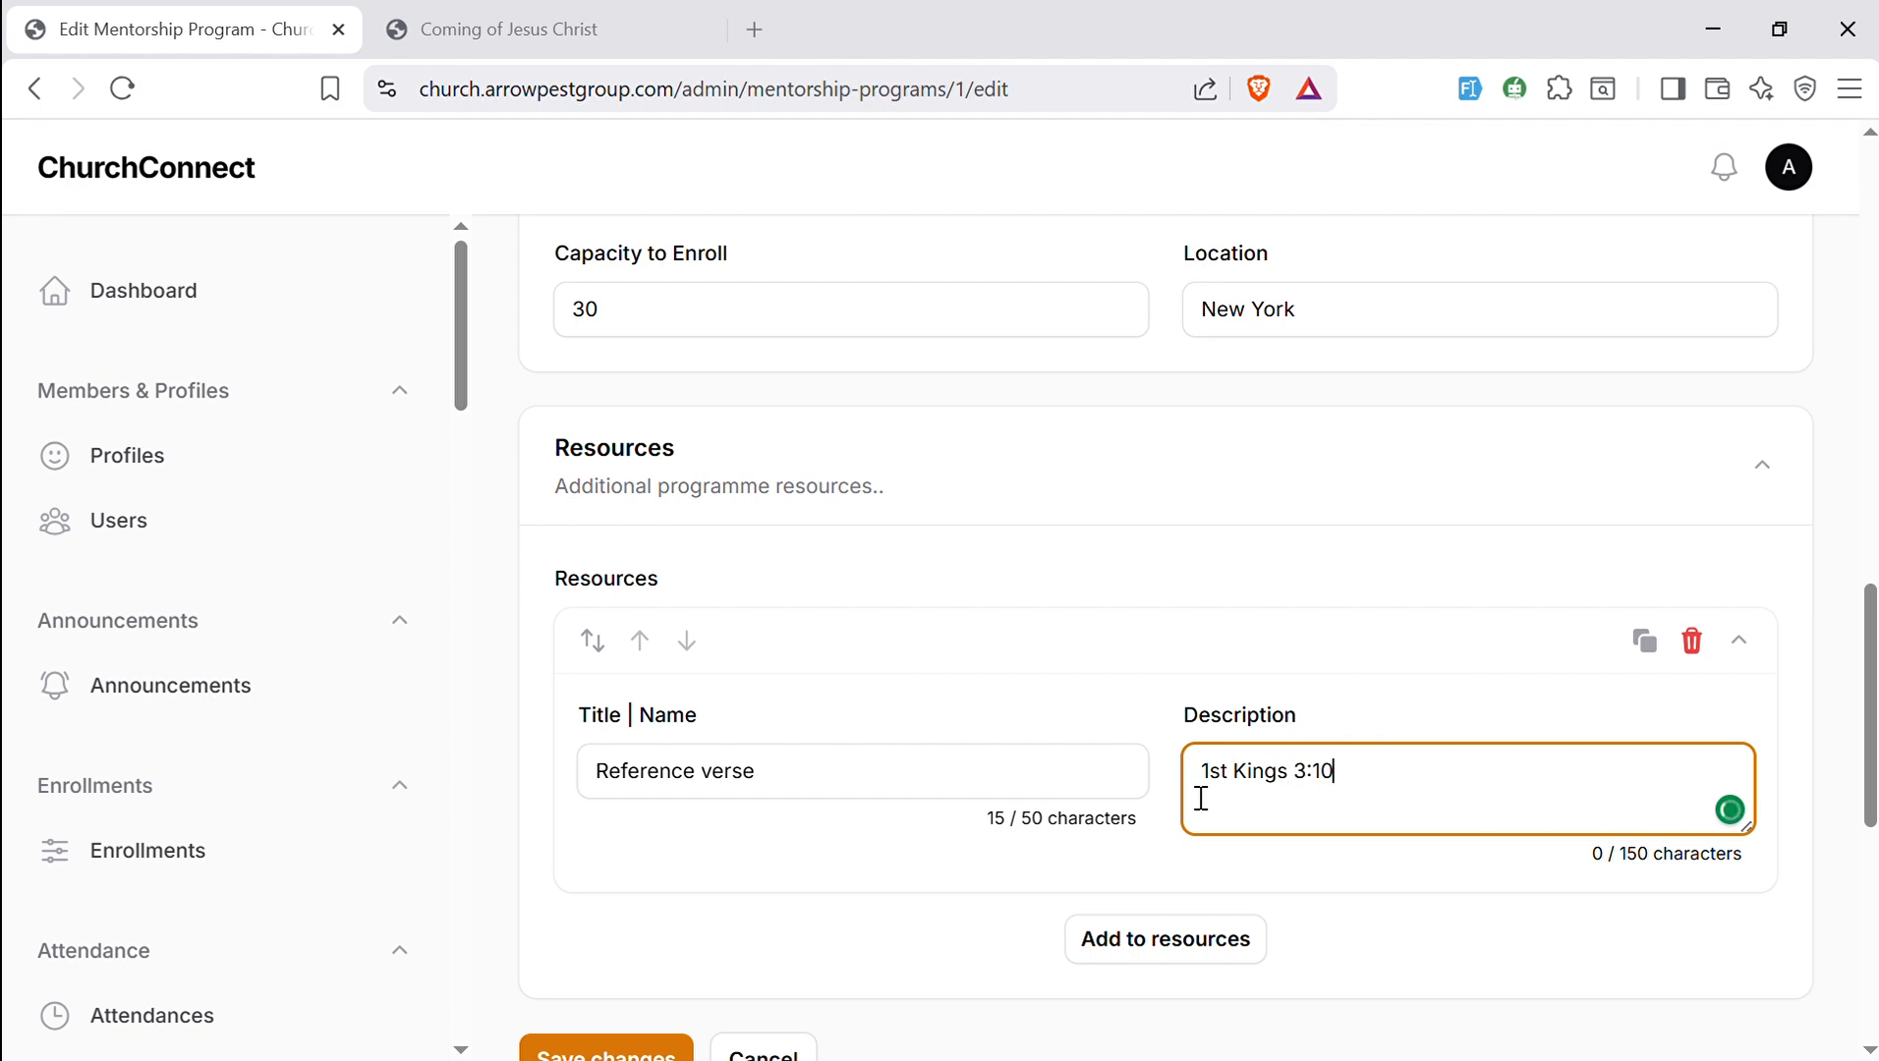
{"action": "left_click", "coordinate": [1142, 933]}
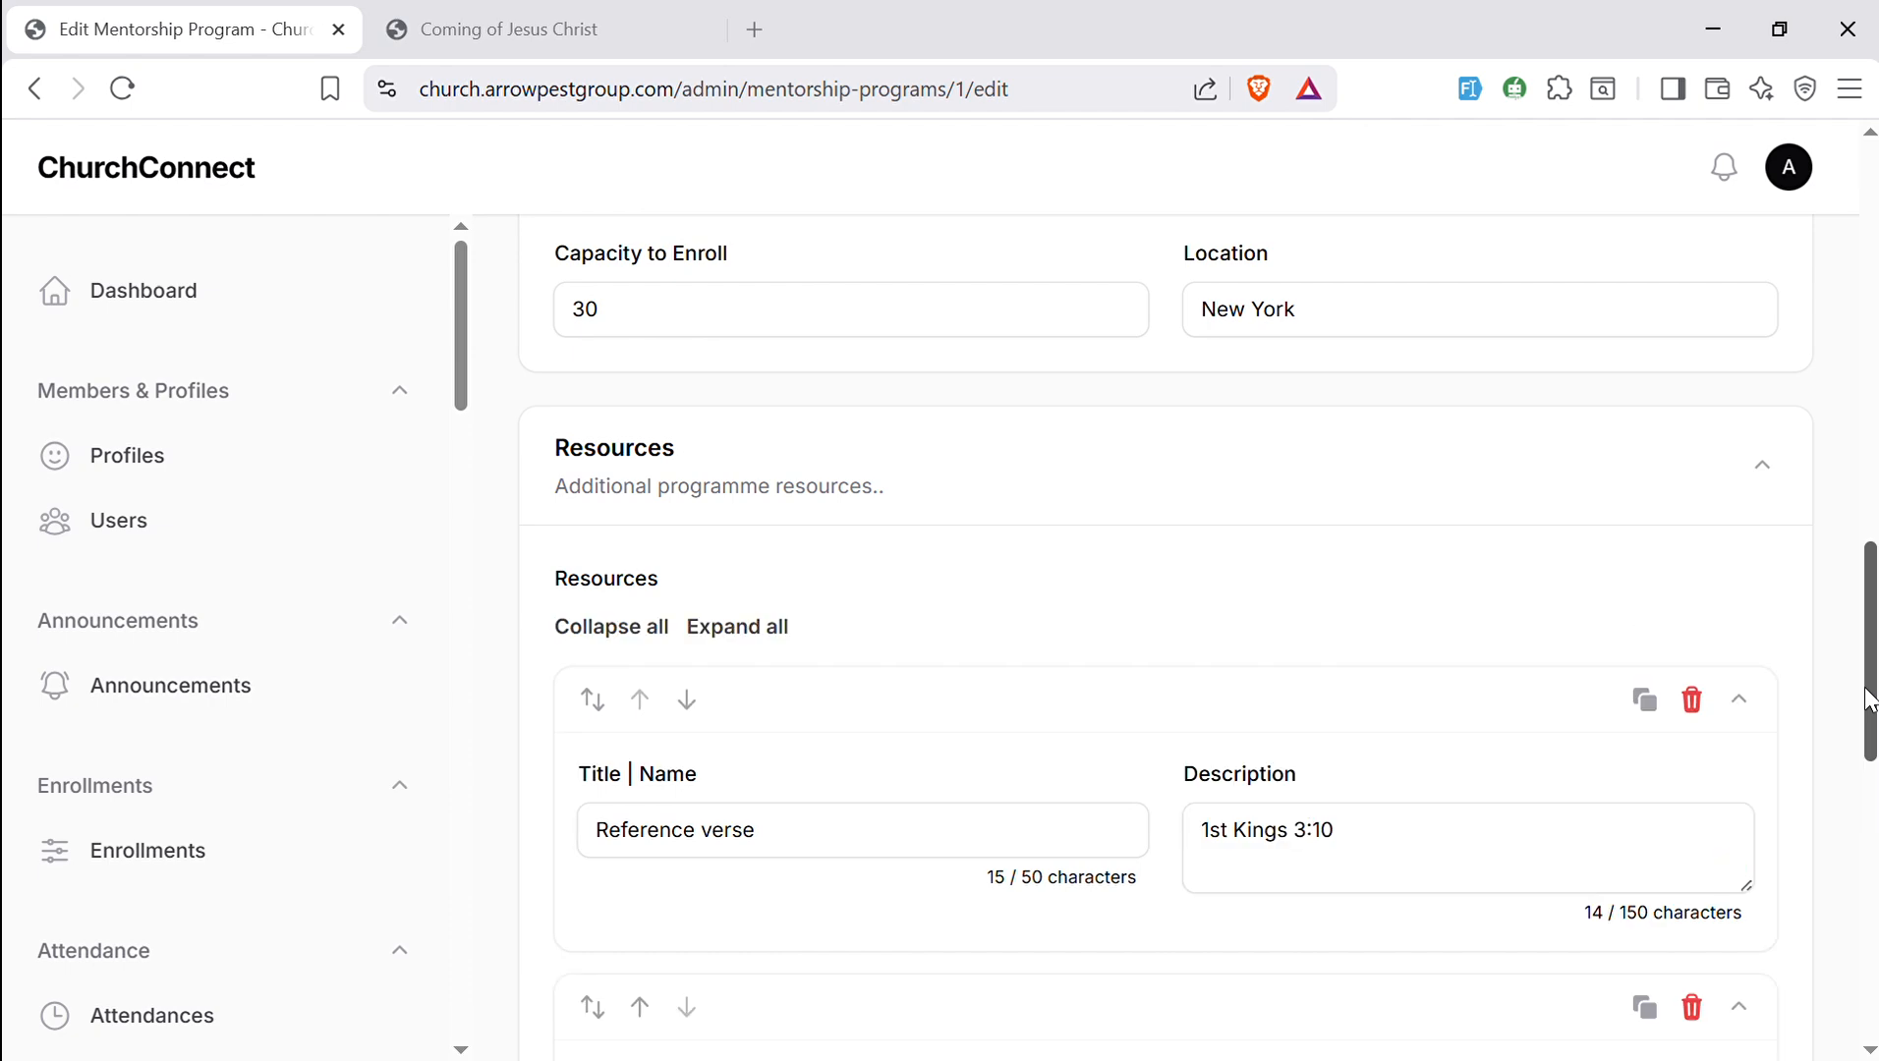
- Review the students enrolled in the Building Future Leaders program and cancel the edit without saving
{"action": "left_click_drag", "start_coordinate": [1867, 700], "coordinate": [1852, 976]}
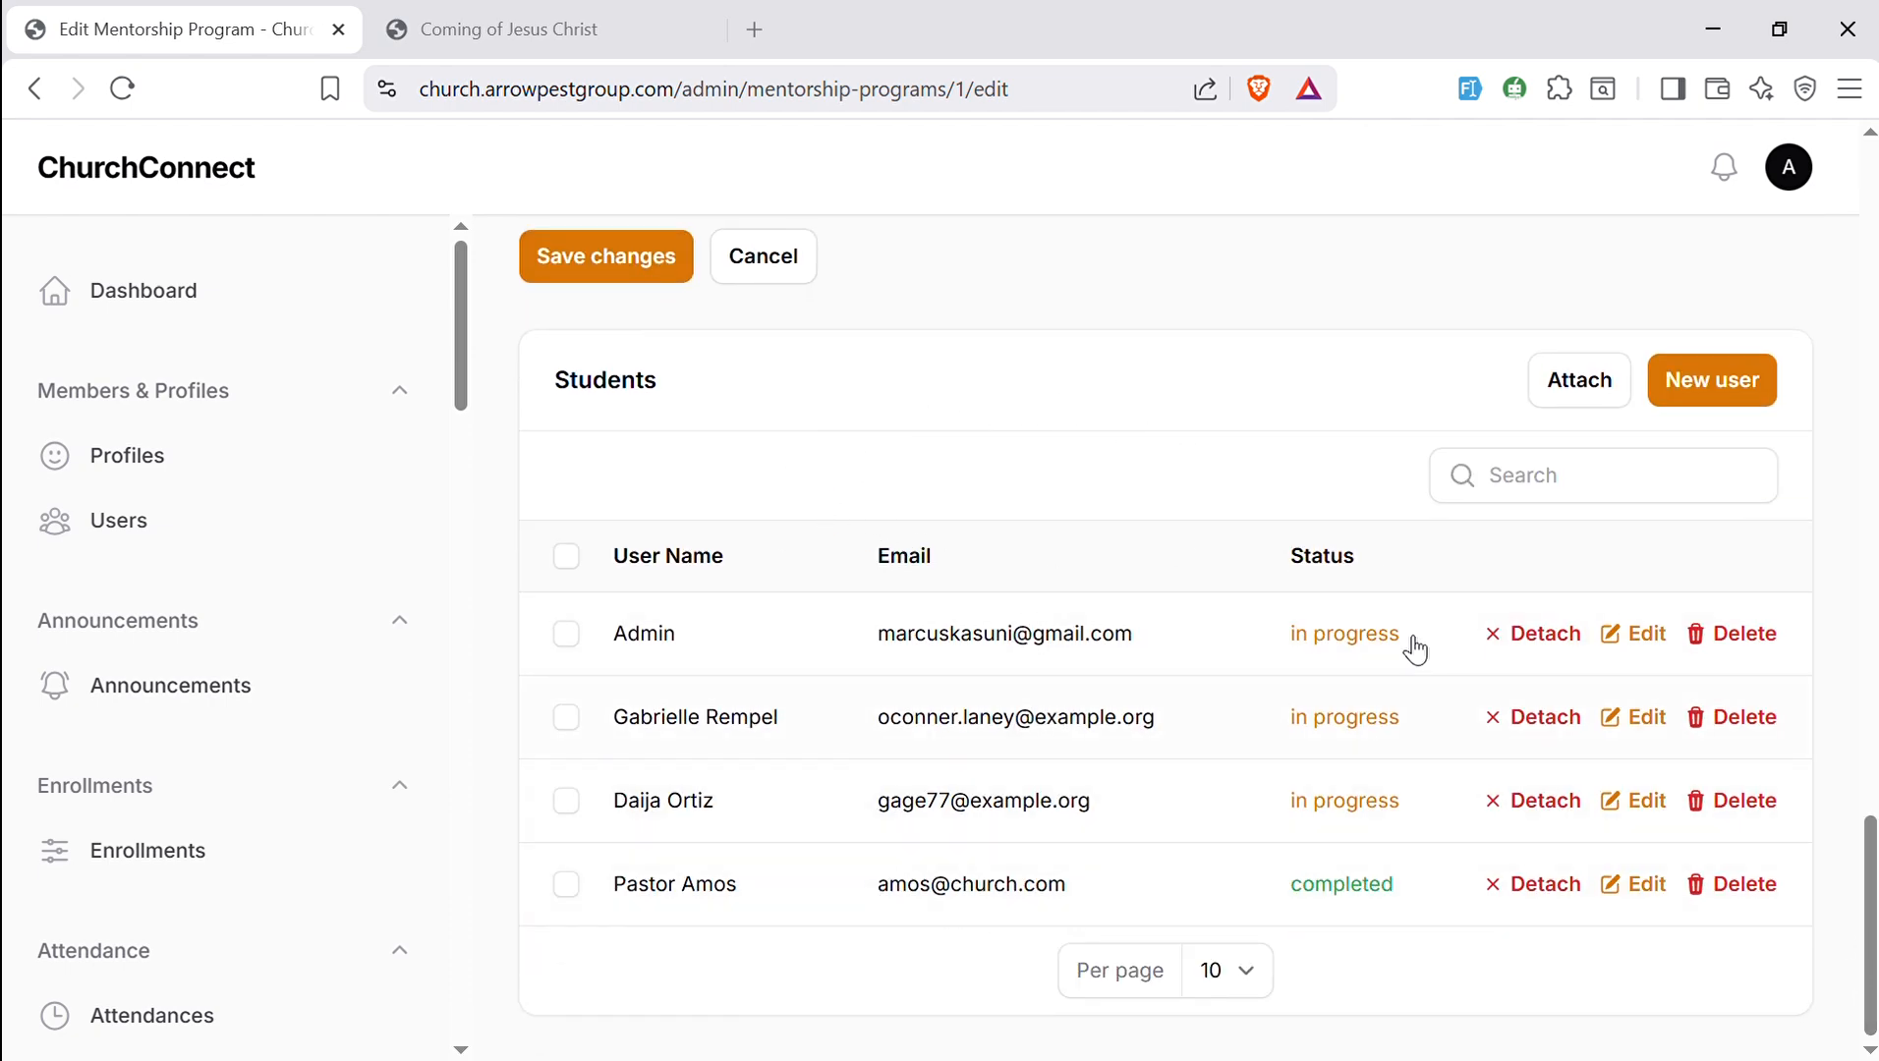
{"action": "double_click", "coordinate": [571, 394]}
{"action": "left_click", "coordinate": [928, 405]}
{"action": "left_click_drag", "start_coordinate": [1875, 850], "coordinate": [1858, 763]}
{"action": "left_click", "coordinate": [789, 791]}
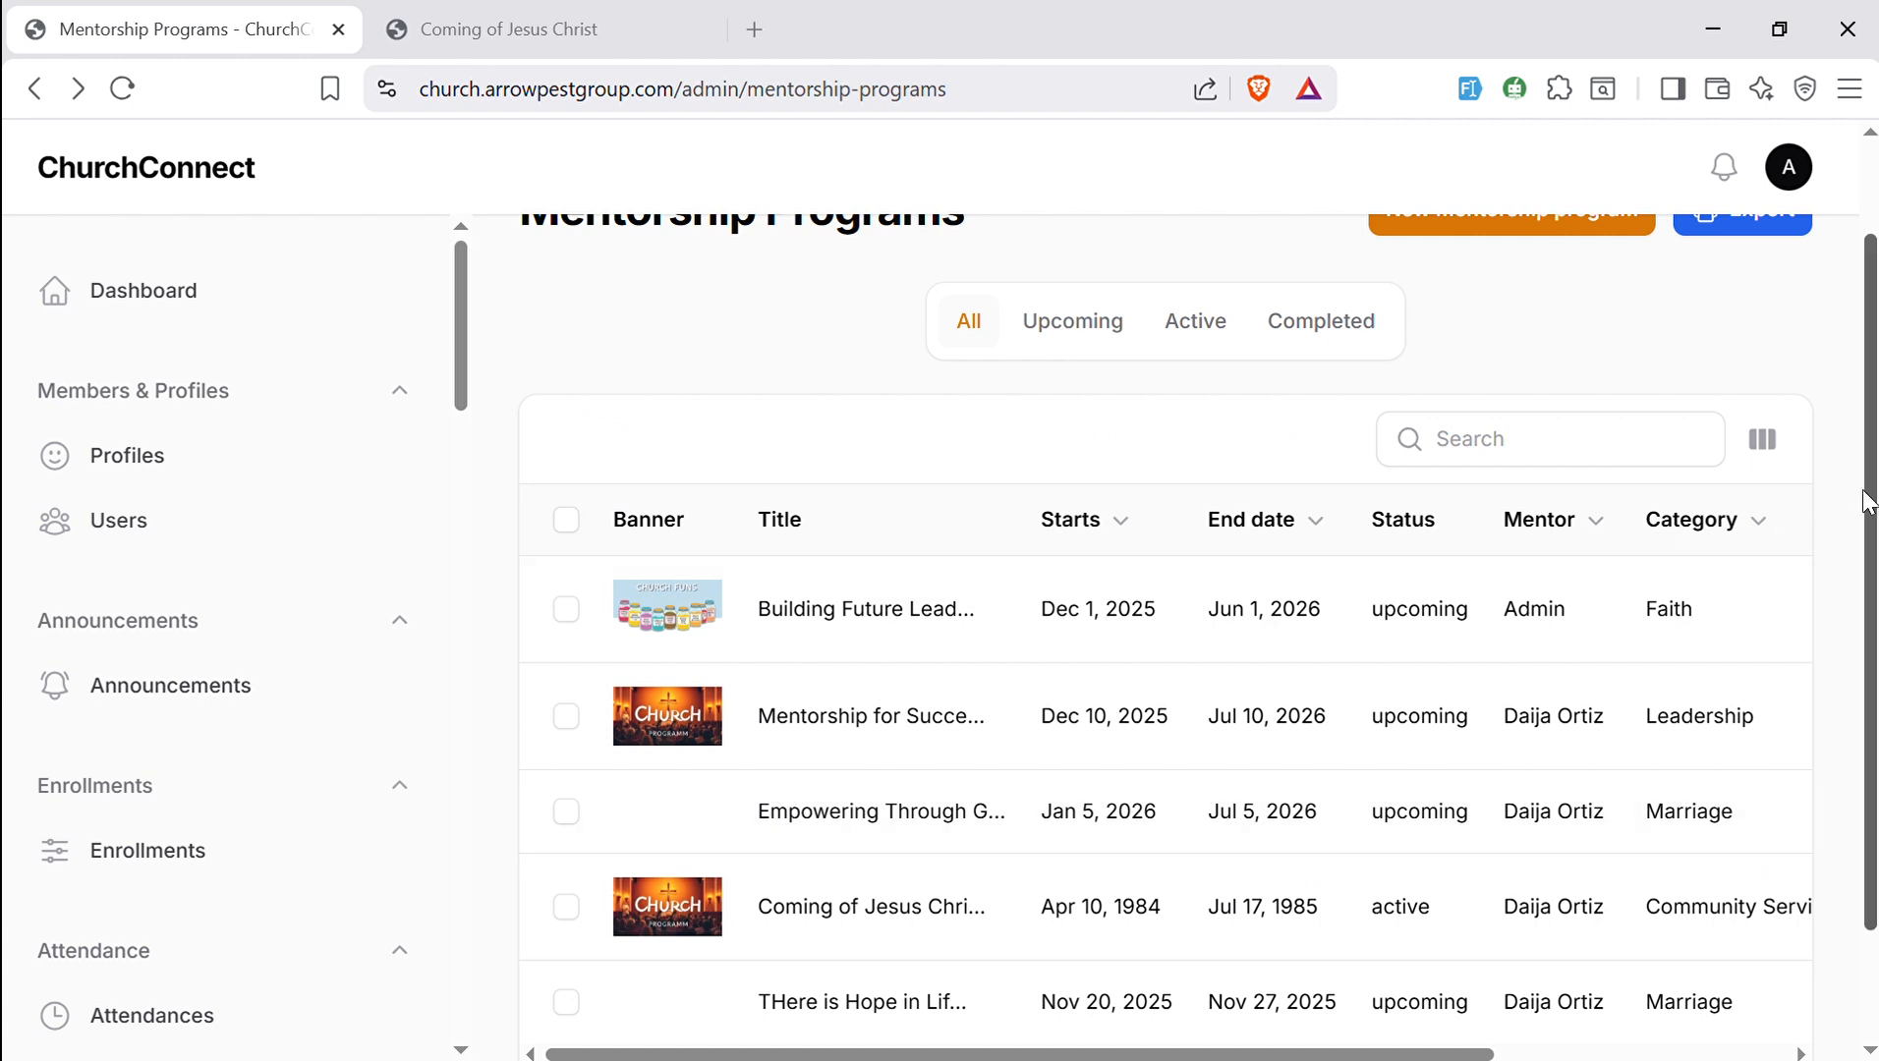
- Review the mentorship programs filtered as Upcoming, Active and Completed, and return to the list of all programs
{"action": "left_click_drag", "start_coordinate": [1870, 502], "coordinate": [1874, 293]}
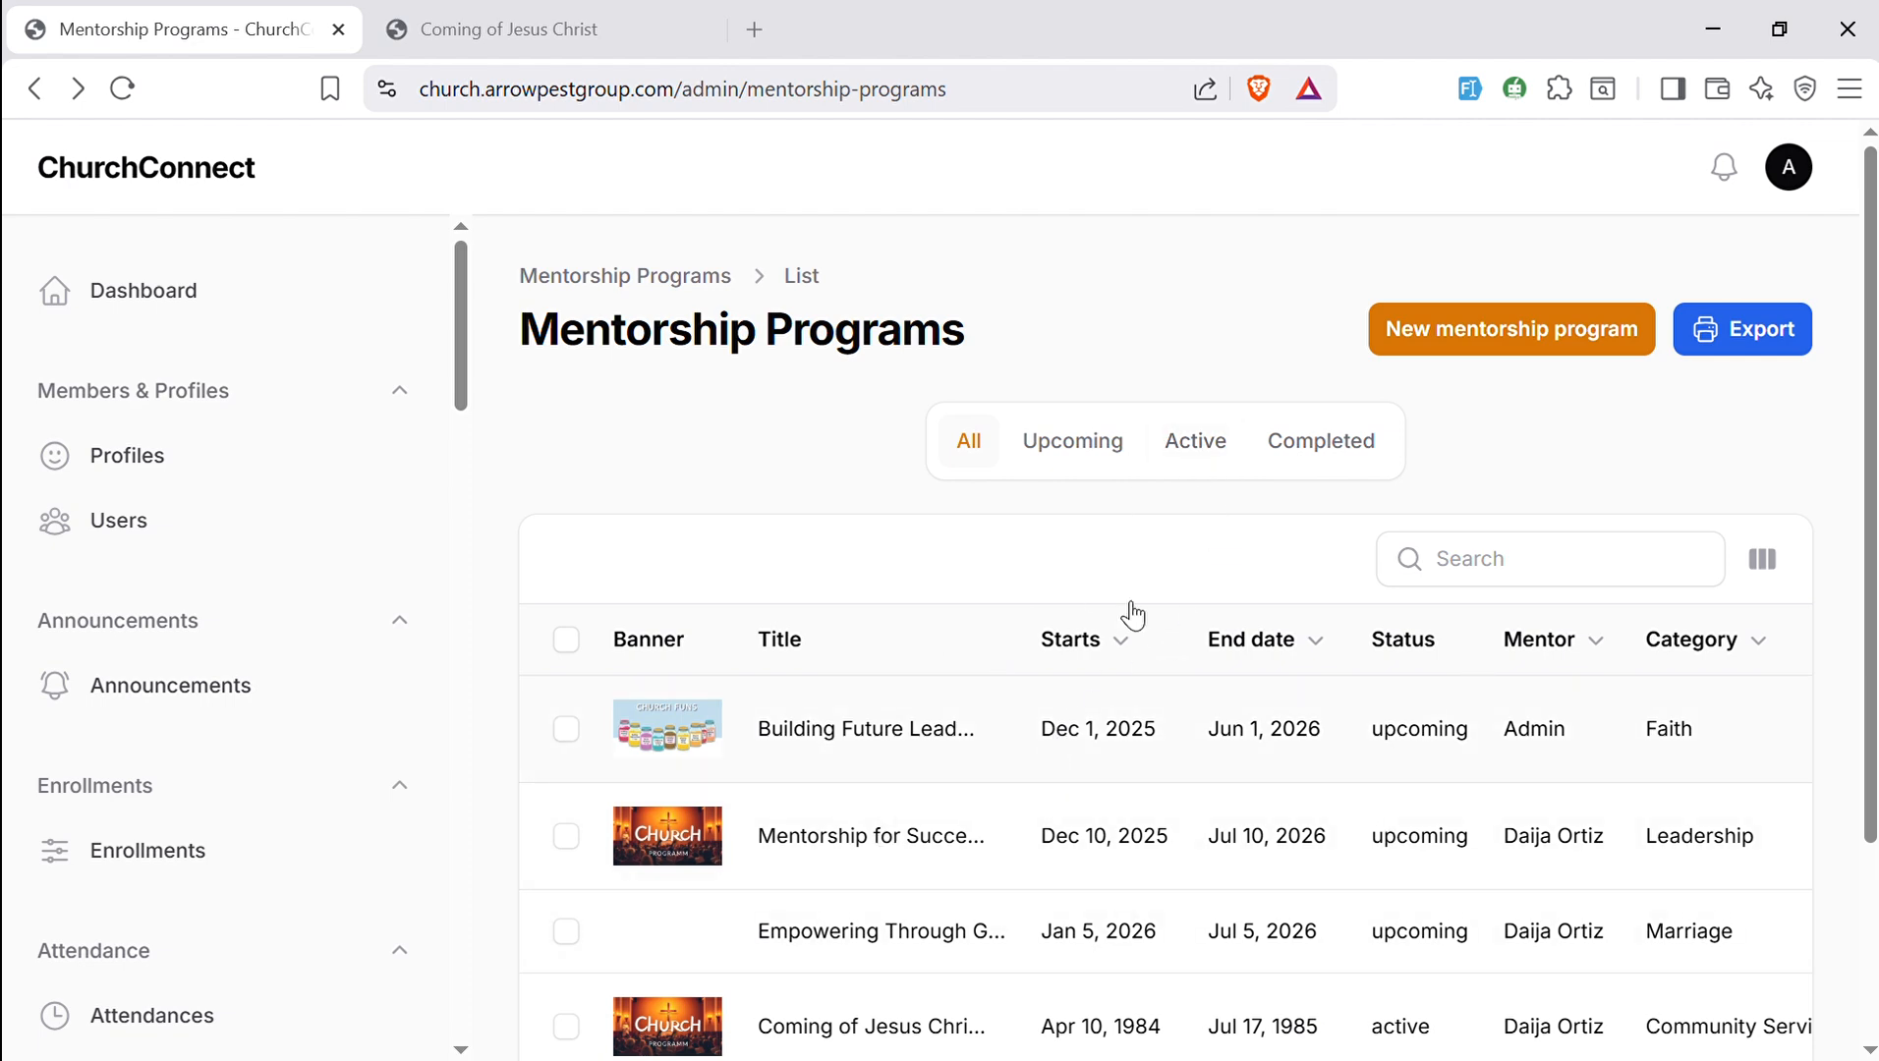
{"action": "left_click", "coordinate": [1087, 451]}
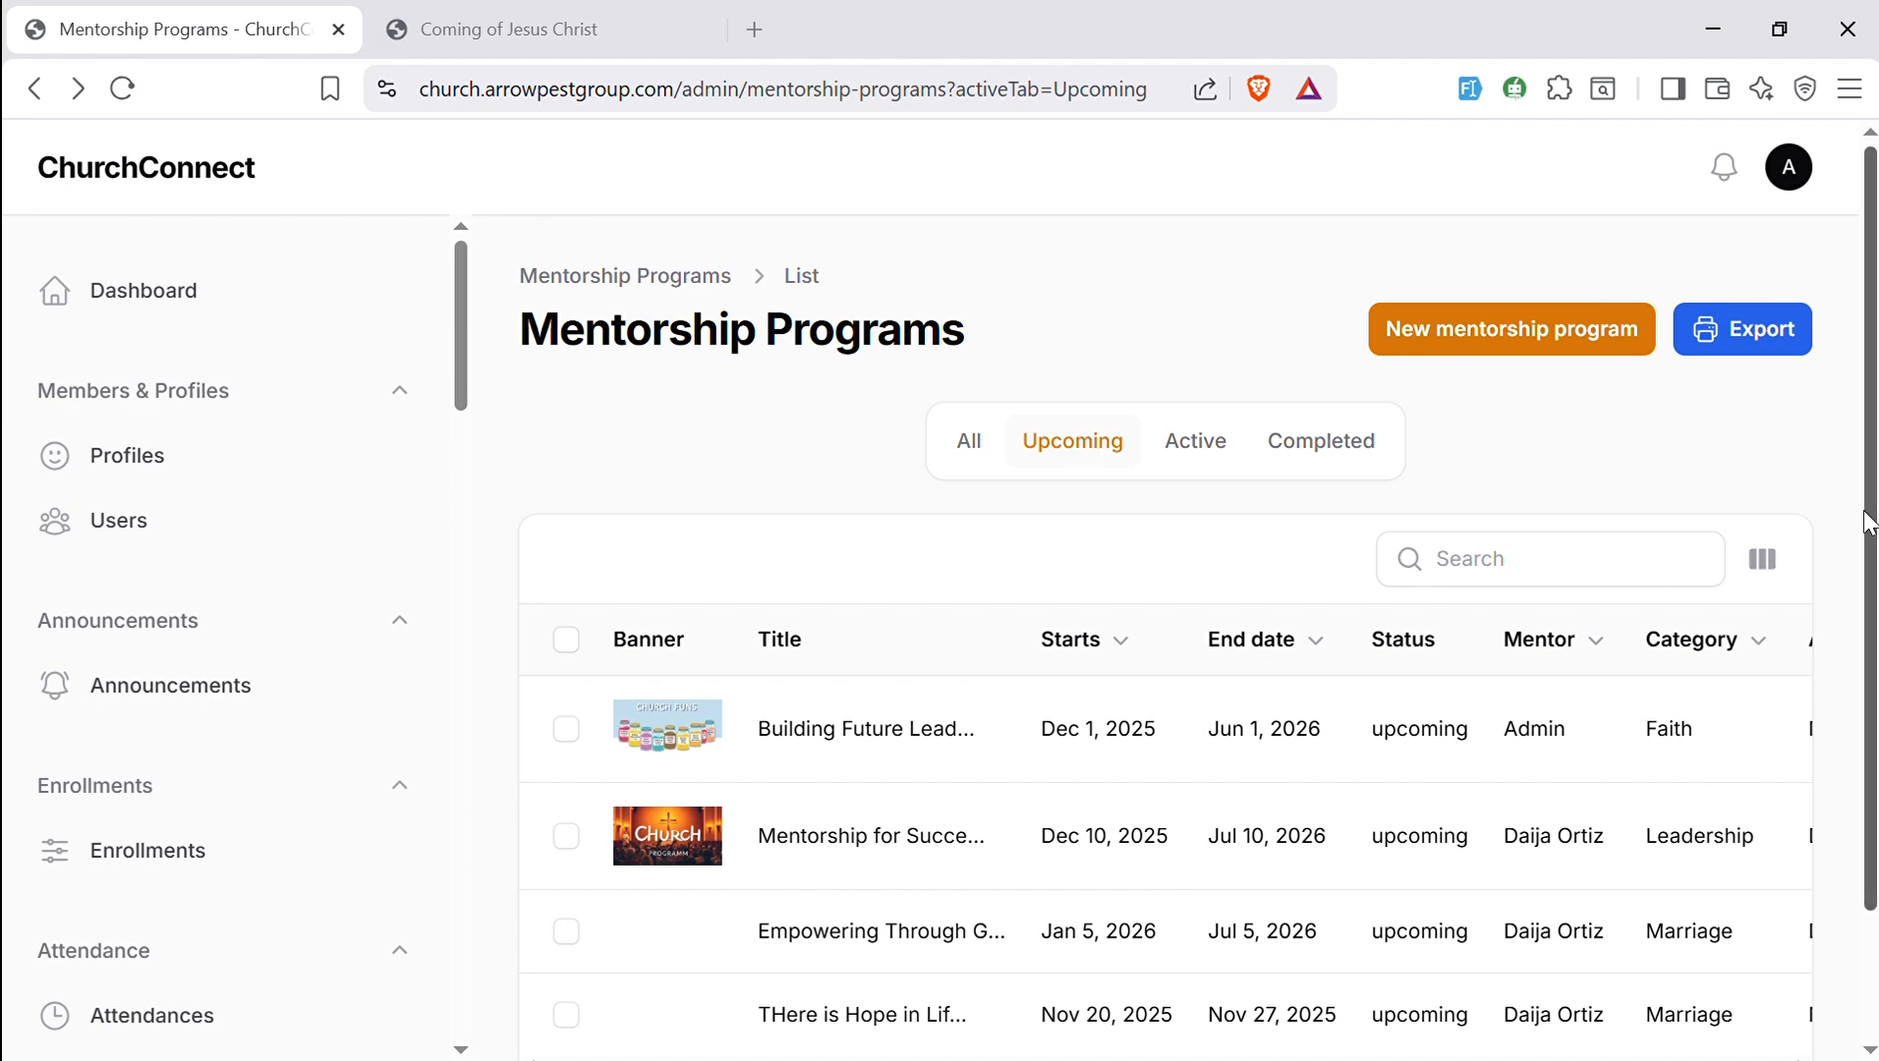
{"action": "scroll", "coordinate": [1867, 521], "scroll_direction": "down", "scroll_amount": 2}
{"action": "scroll", "coordinate": [1867, 521], "scroll_direction": "up", "scroll_amount": 1}
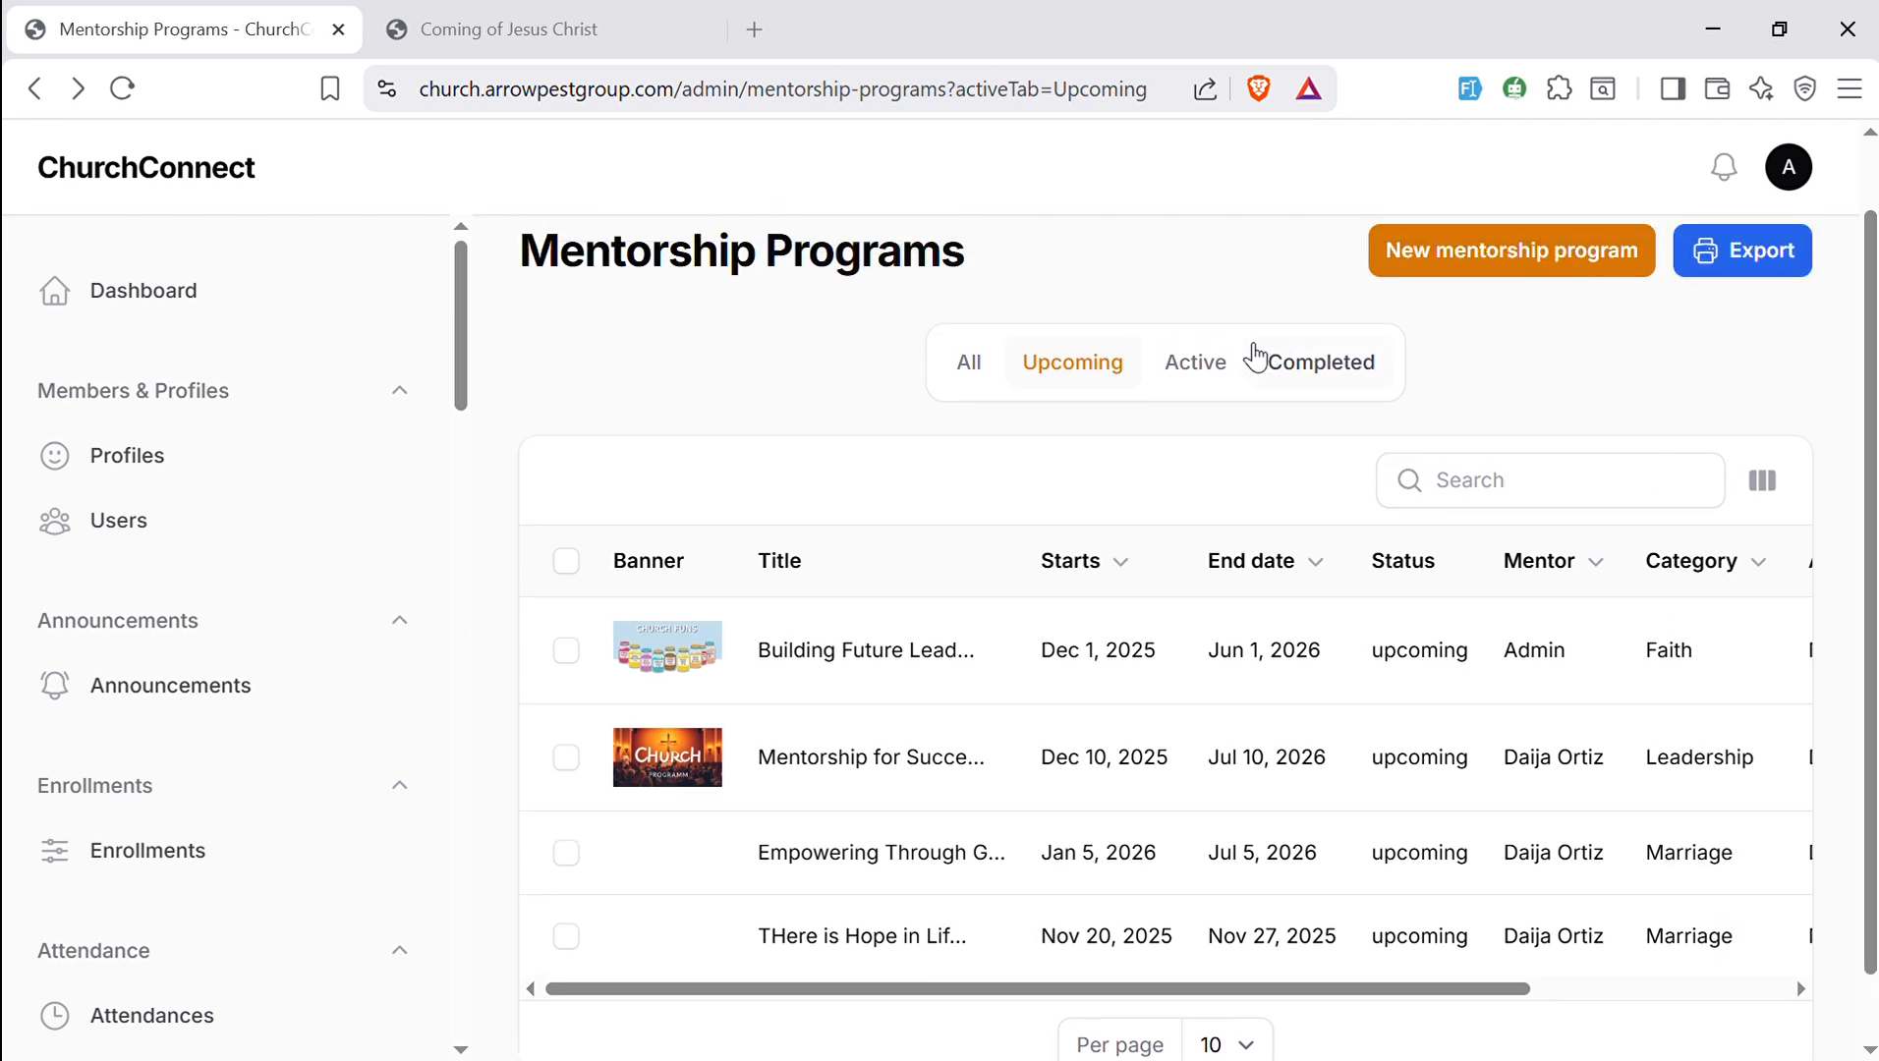
{"action": "left_click", "coordinate": [1200, 371]}
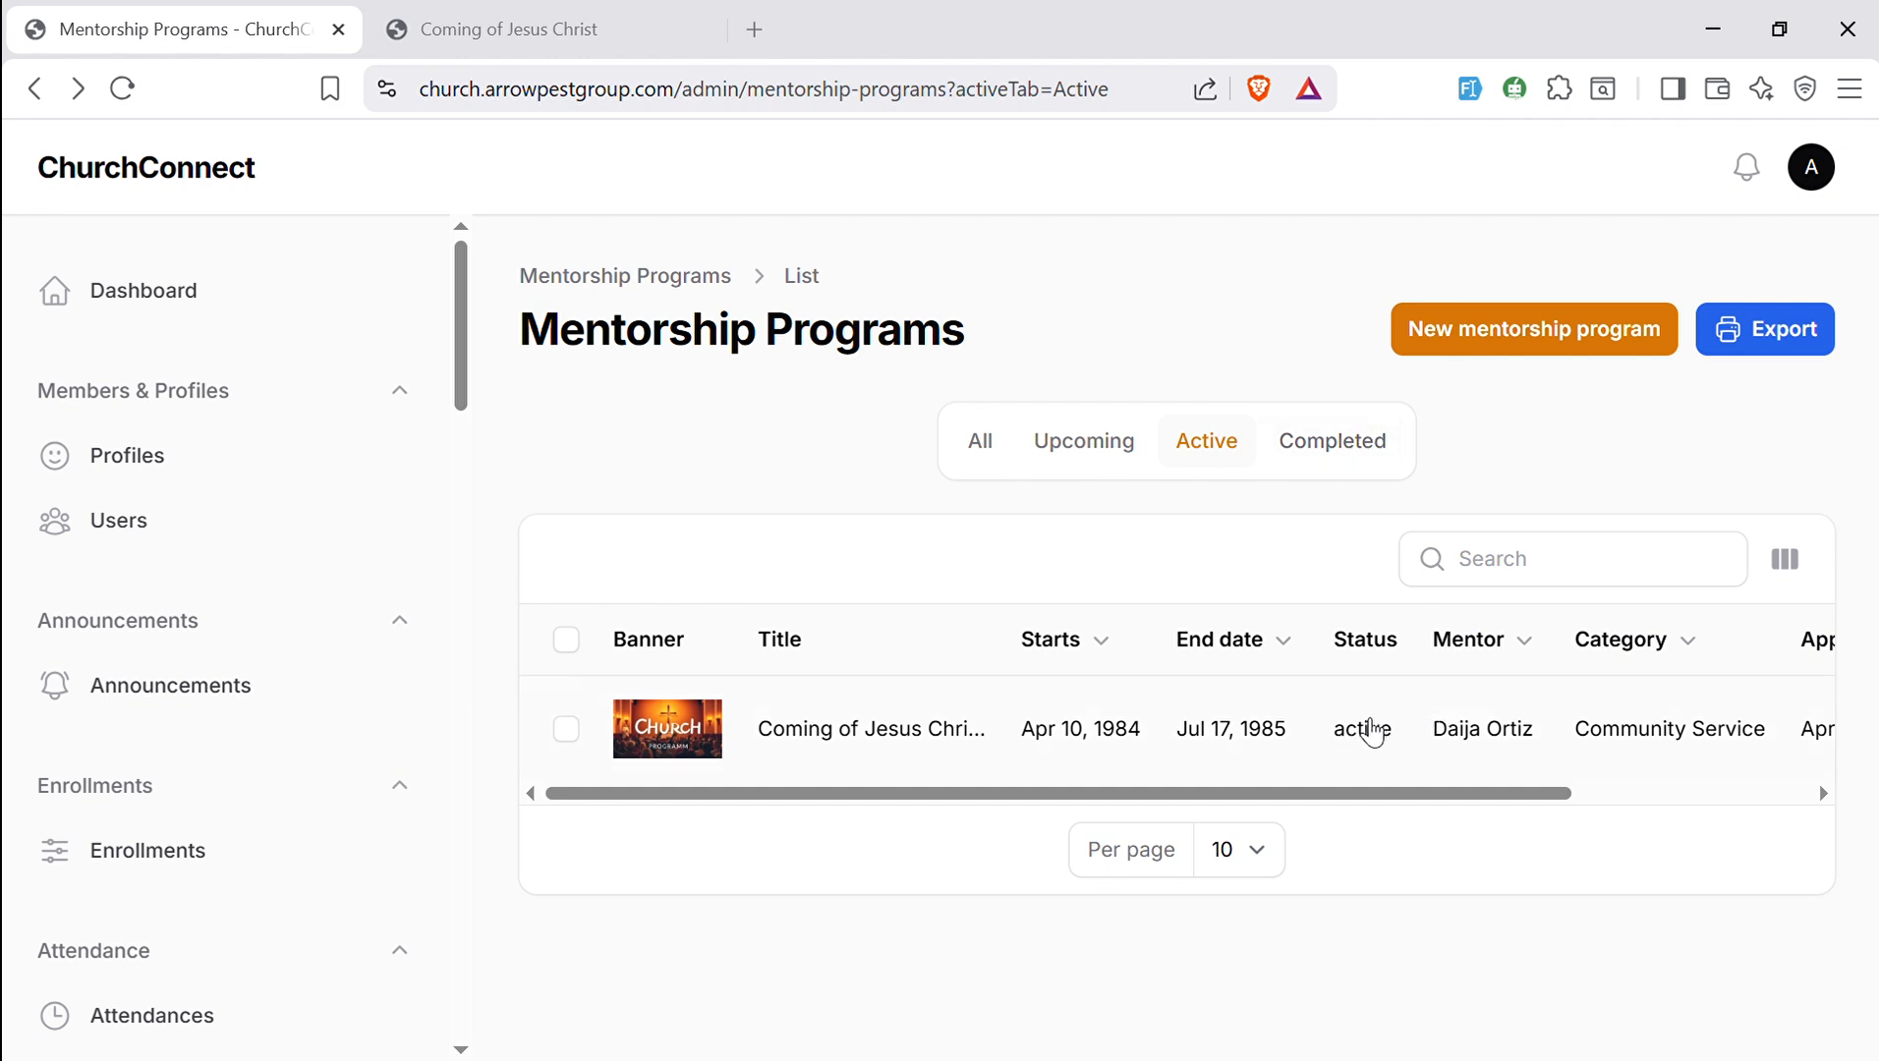
{"action": "left_click", "coordinate": [1365, 465]}
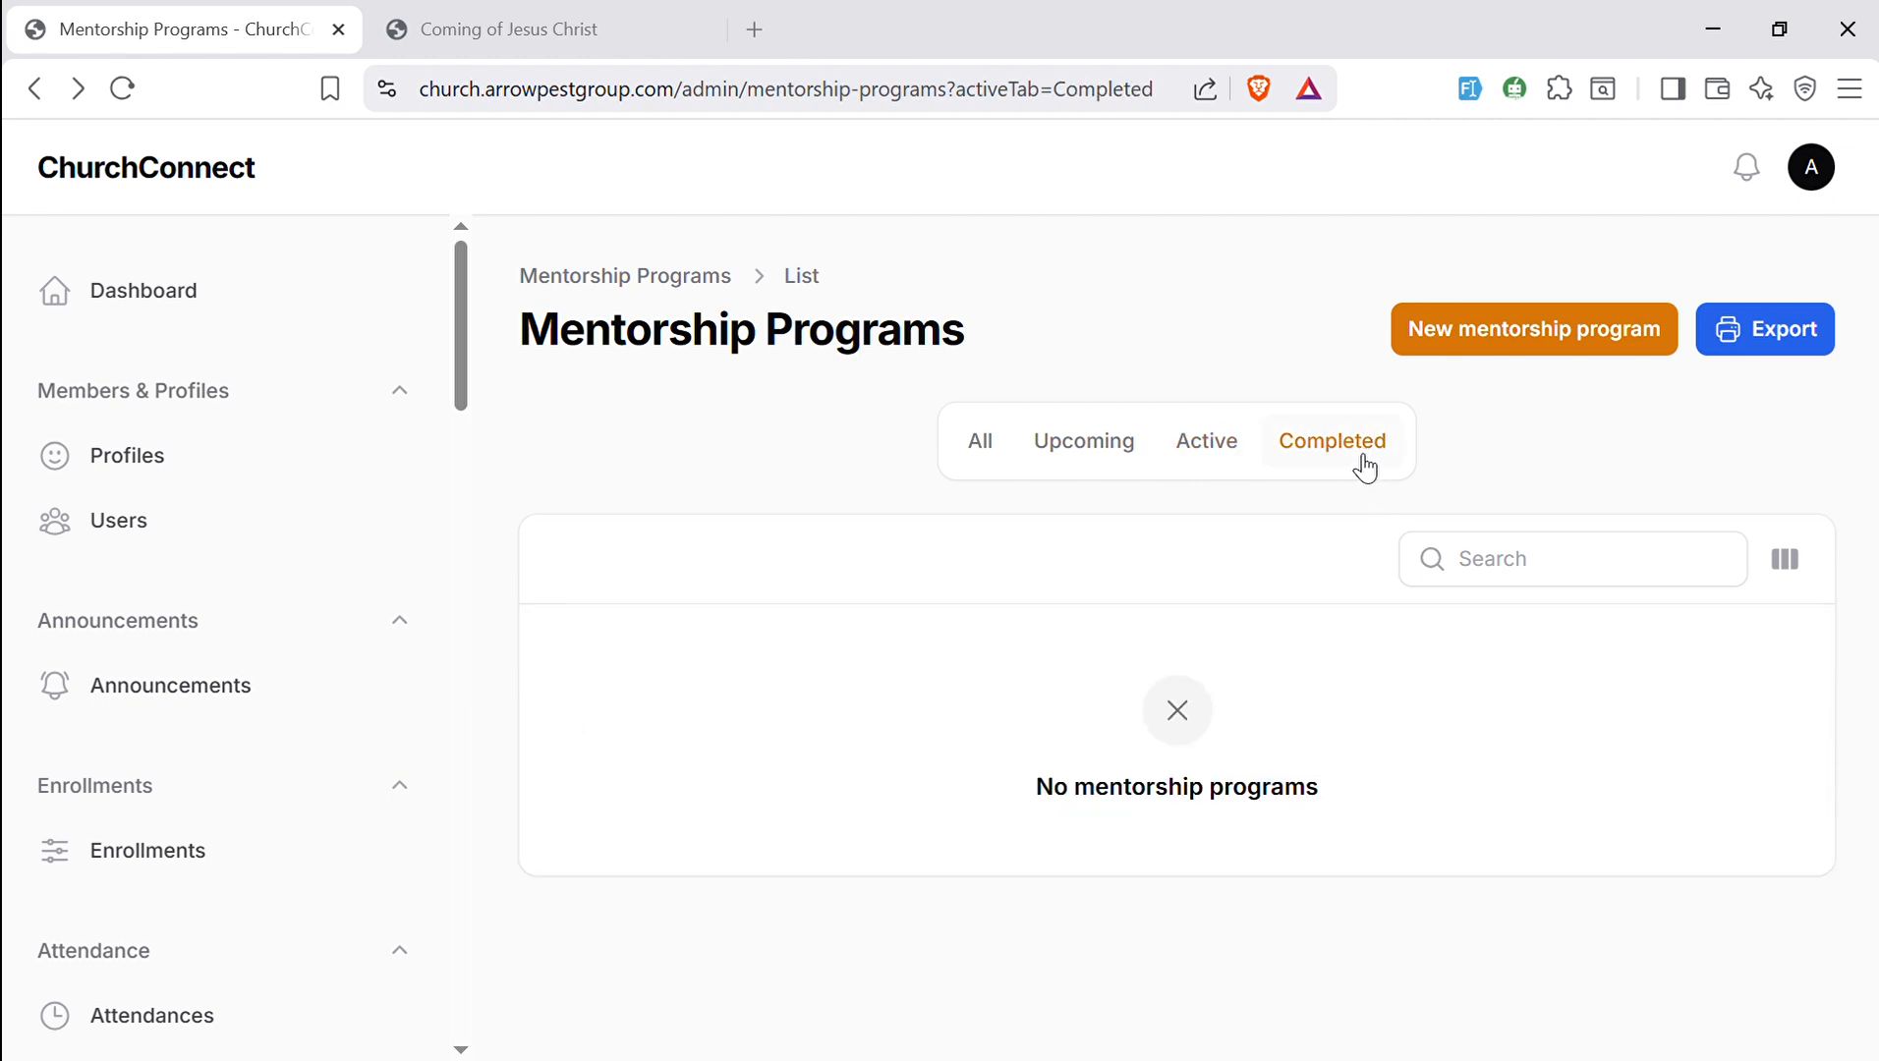
{"action": "left_click", "coordinate": [988, 449]}
- Start an export of the mentorship programs and rename the NAME column to PROGRAMME NAME
{"action": "left_click", "coordinate": [1787, 346]}
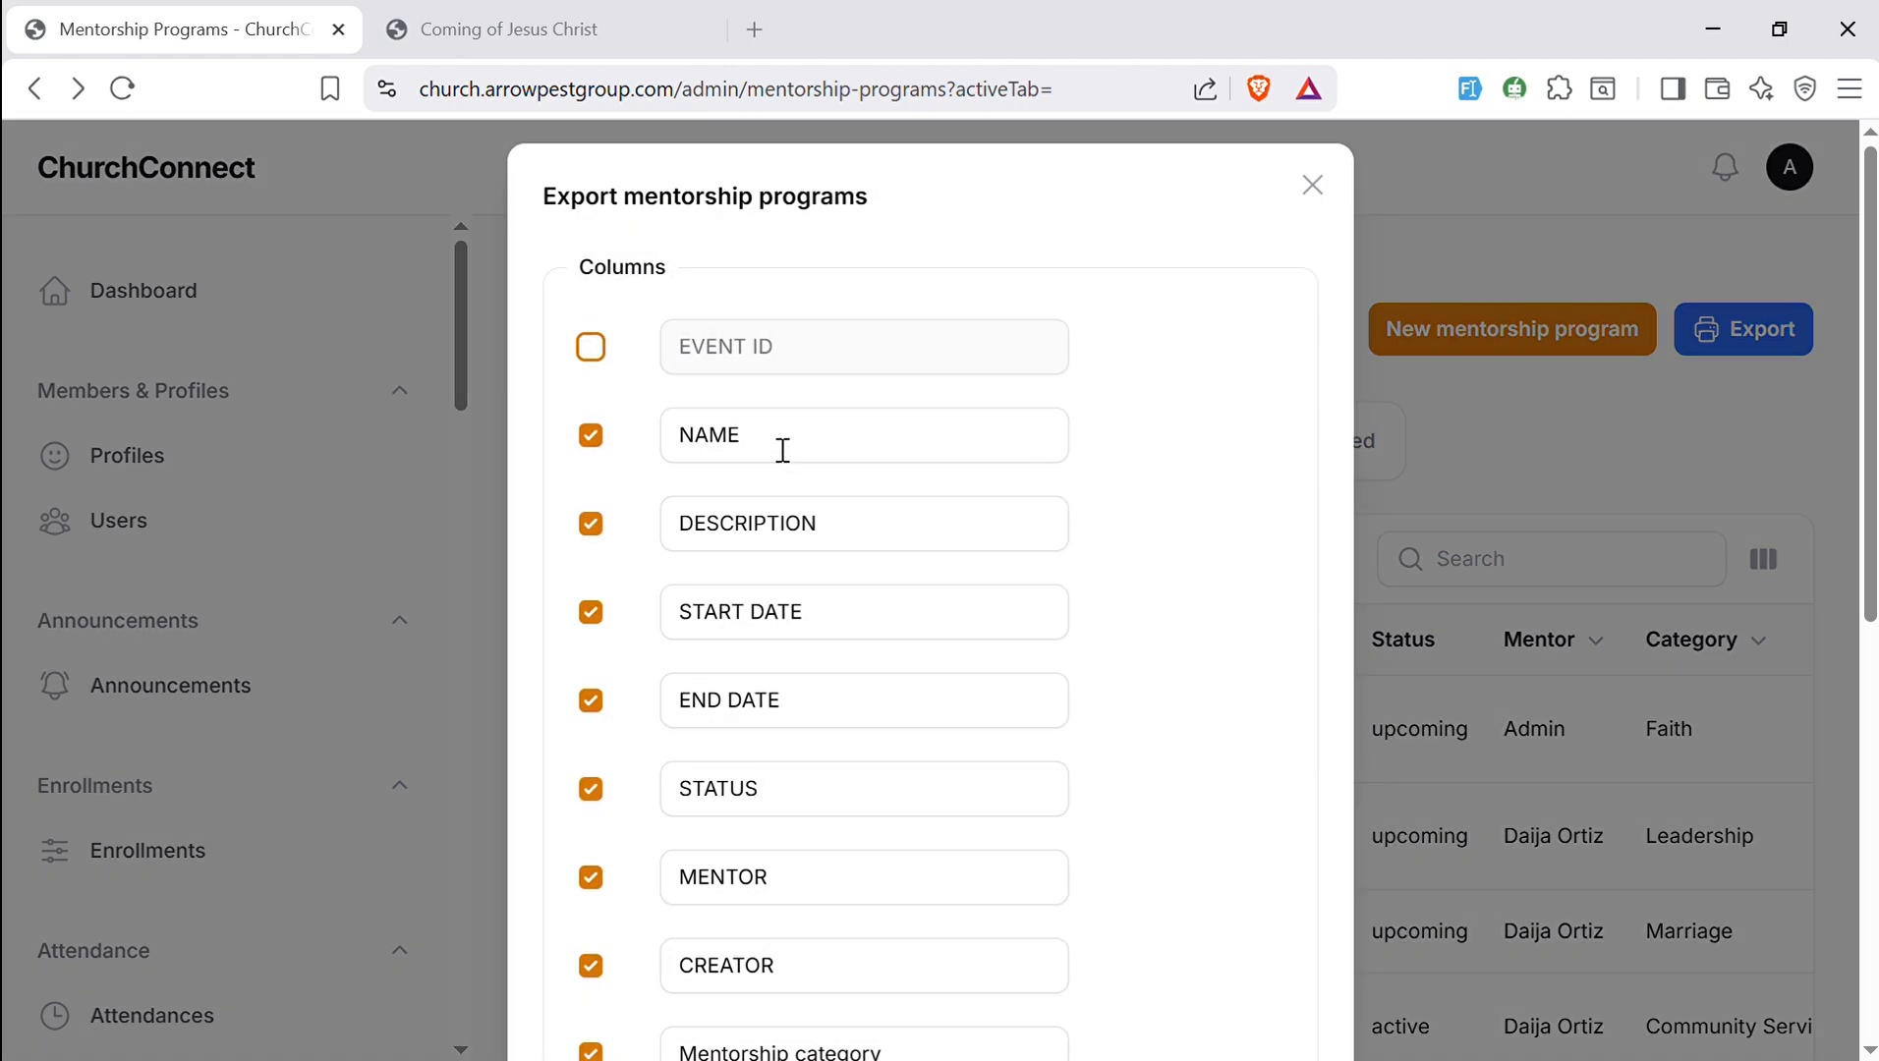
{"action": "left_click", "coordinate": [783, 449]}
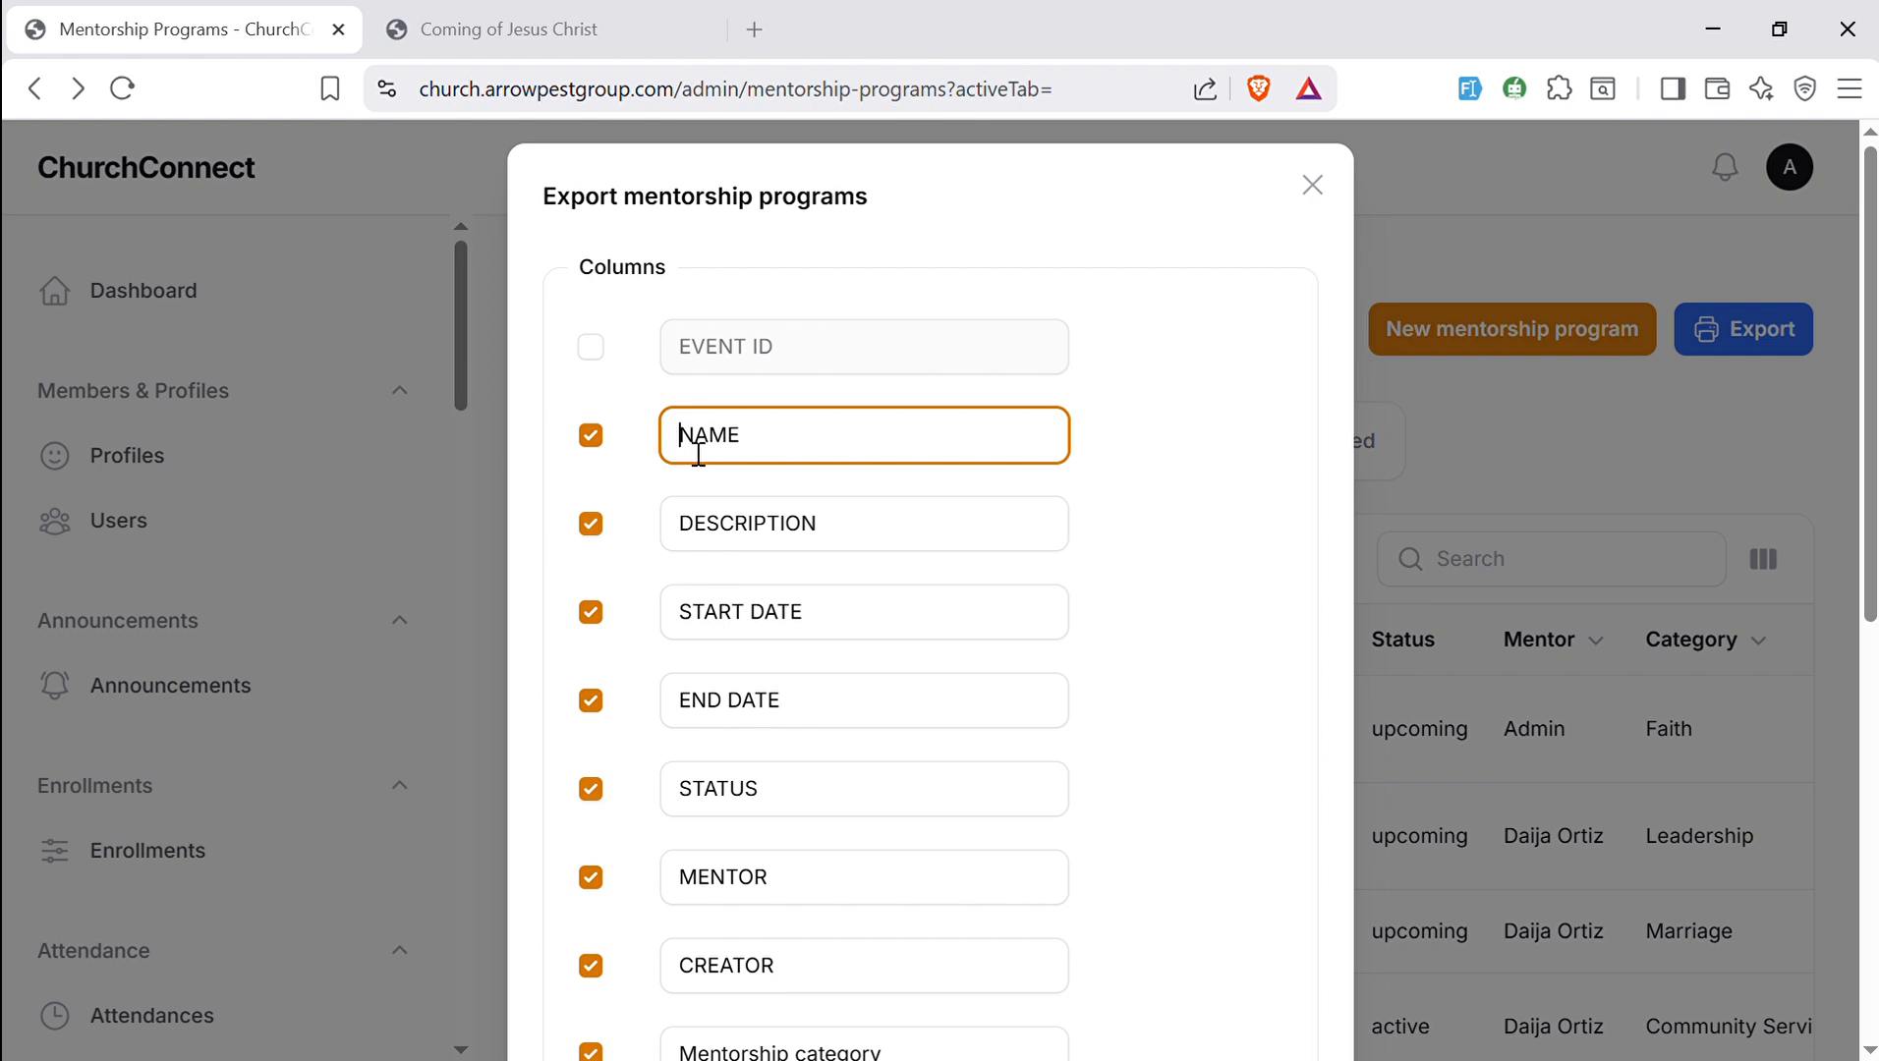
{"action": "type", "text": "Pro"}
{"action": "key", "text": "BackSpace"}
{"action": "key", "text": "BackSpace"}
{"action": "key", "text": "BackSpace"}
{"action": "type", "text": "PROGRAMME"}
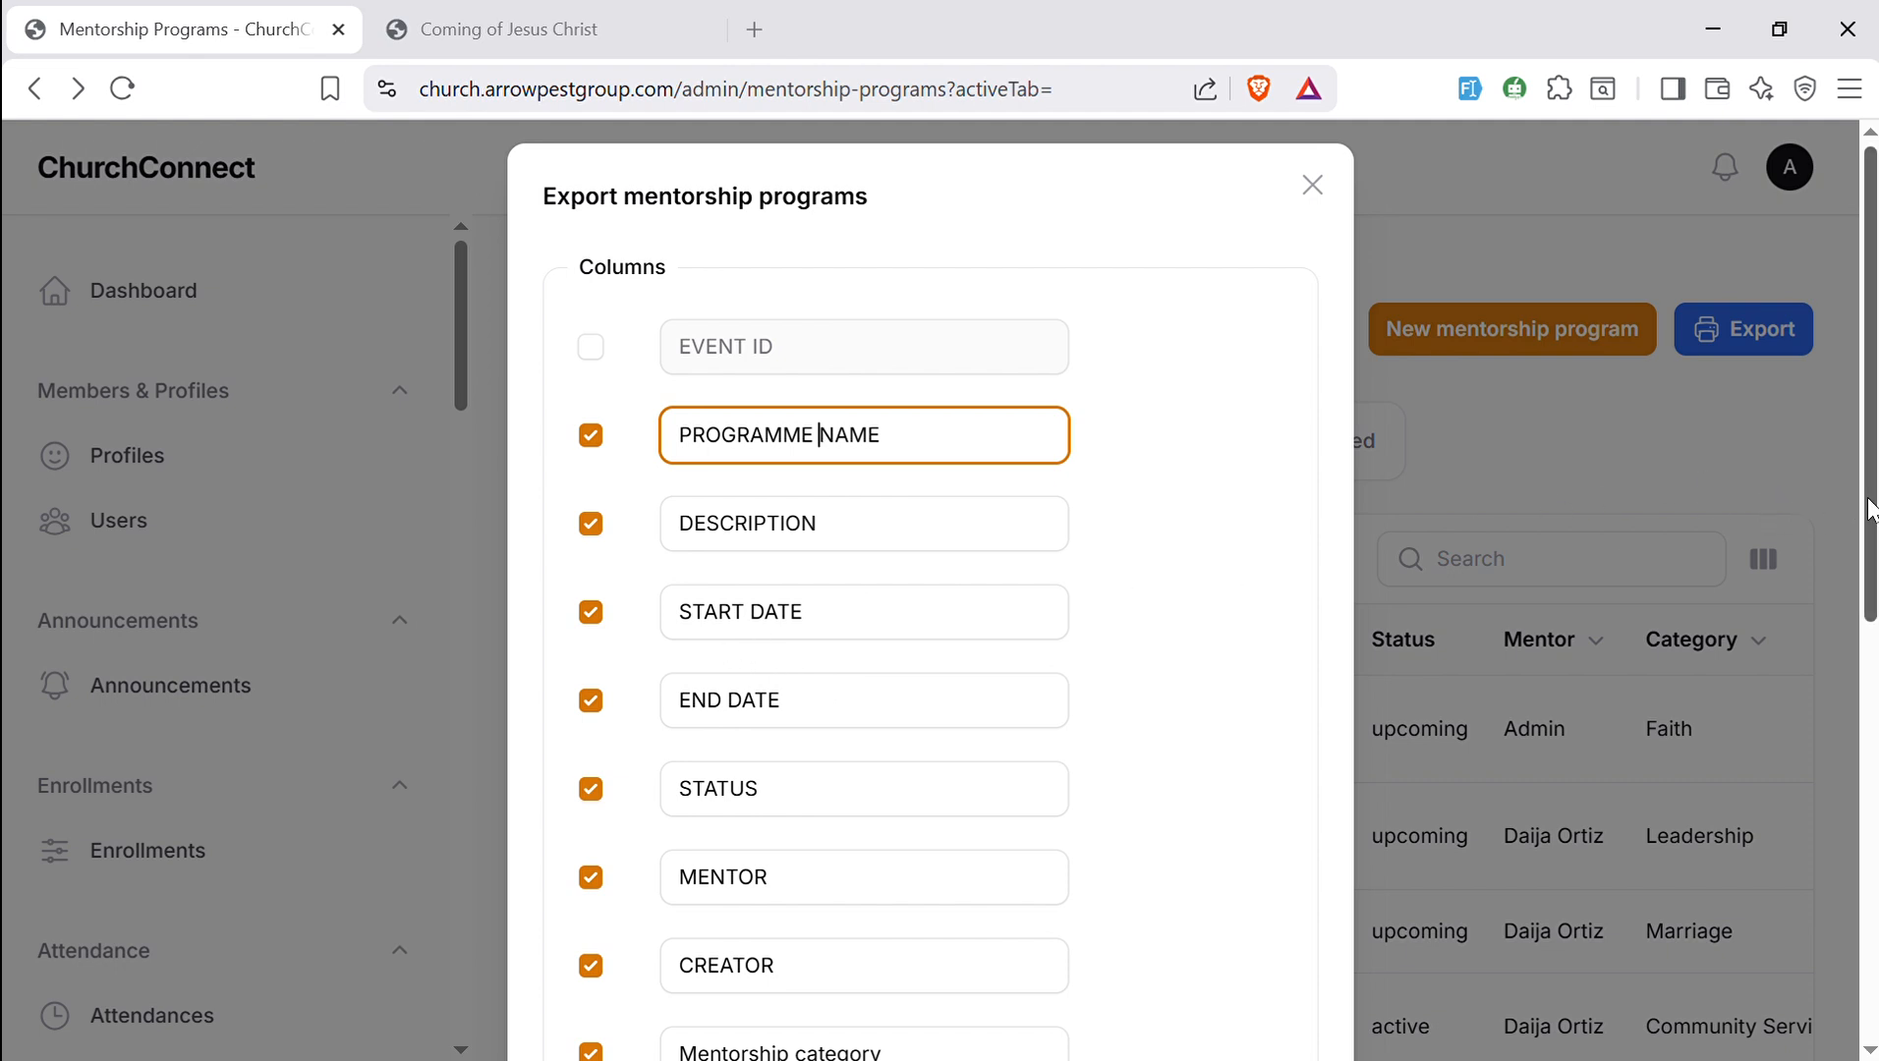
- Exclude the Application deadline and RESOURCES columns, export the mentorship programs, and read the export notification
{"action": "left_click_drag", "start_coordinate": [1853, 512], "coordinate": [1853, 835]}
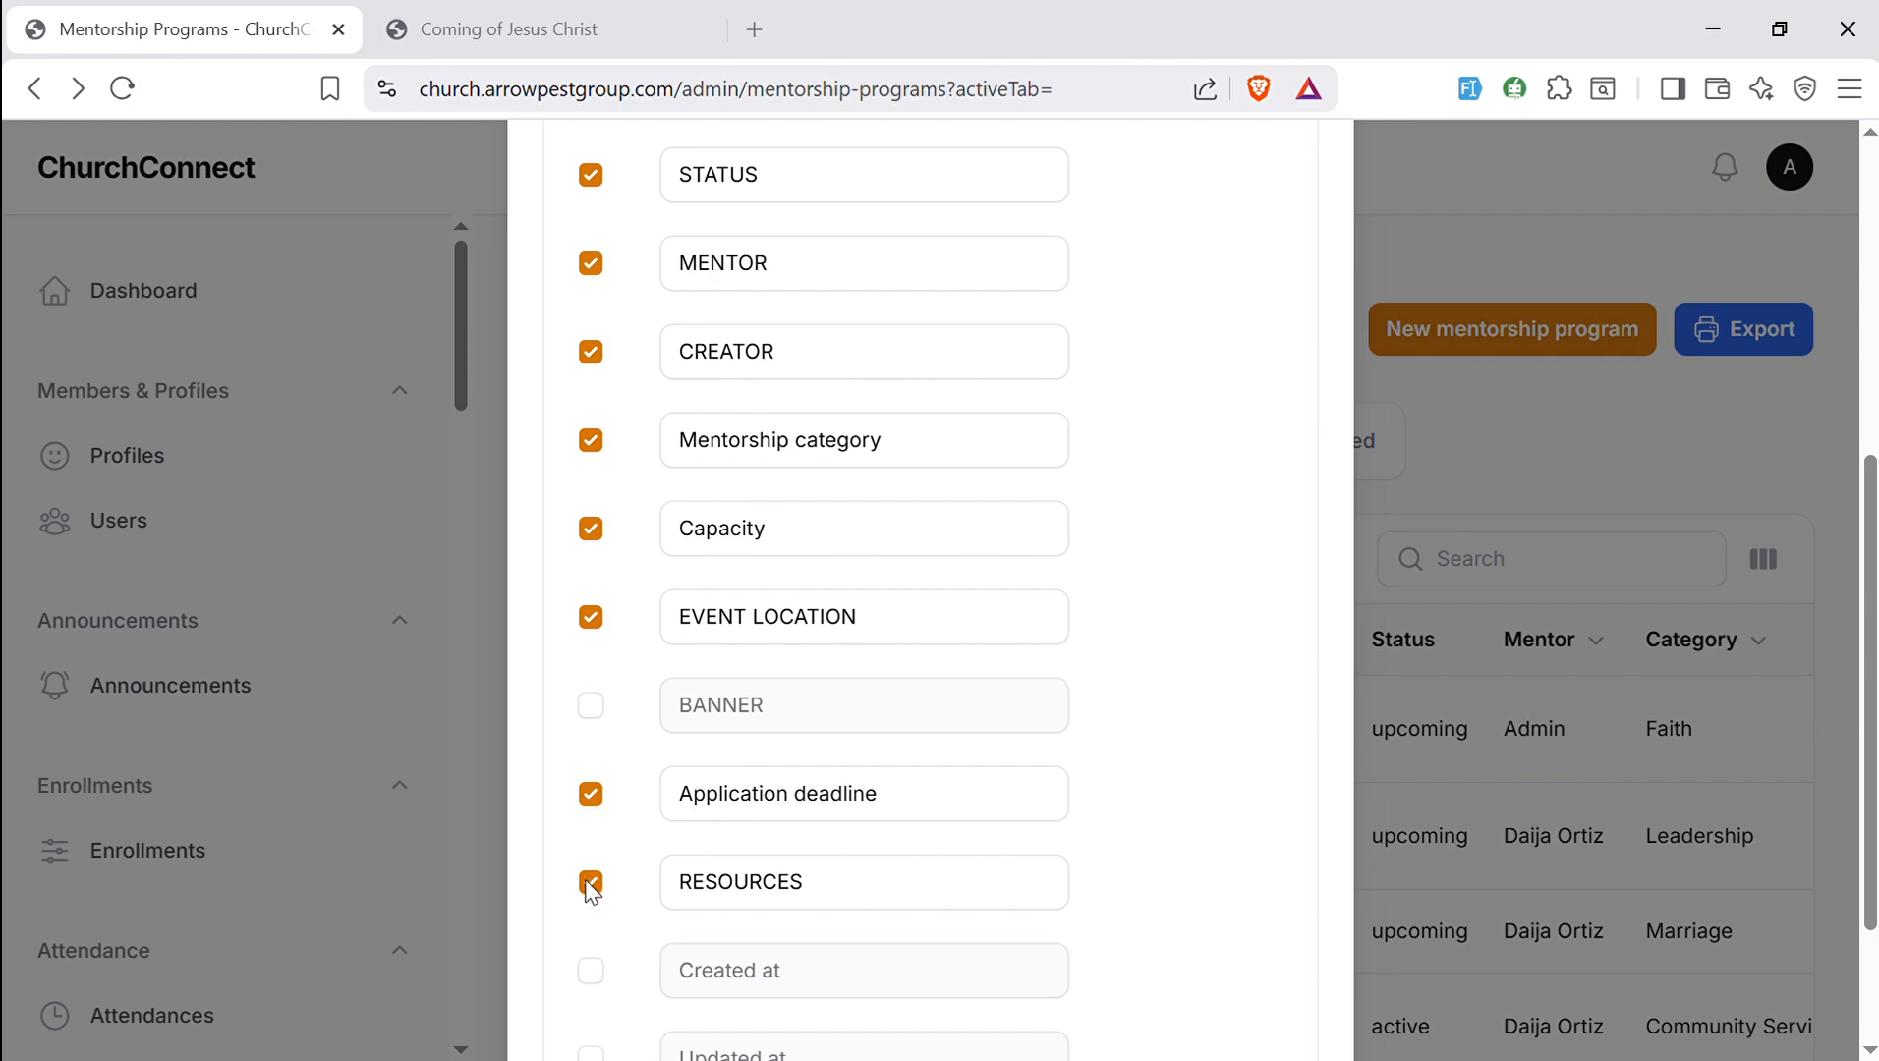
{"action": "left_click", "coordinate": [591, 796]}
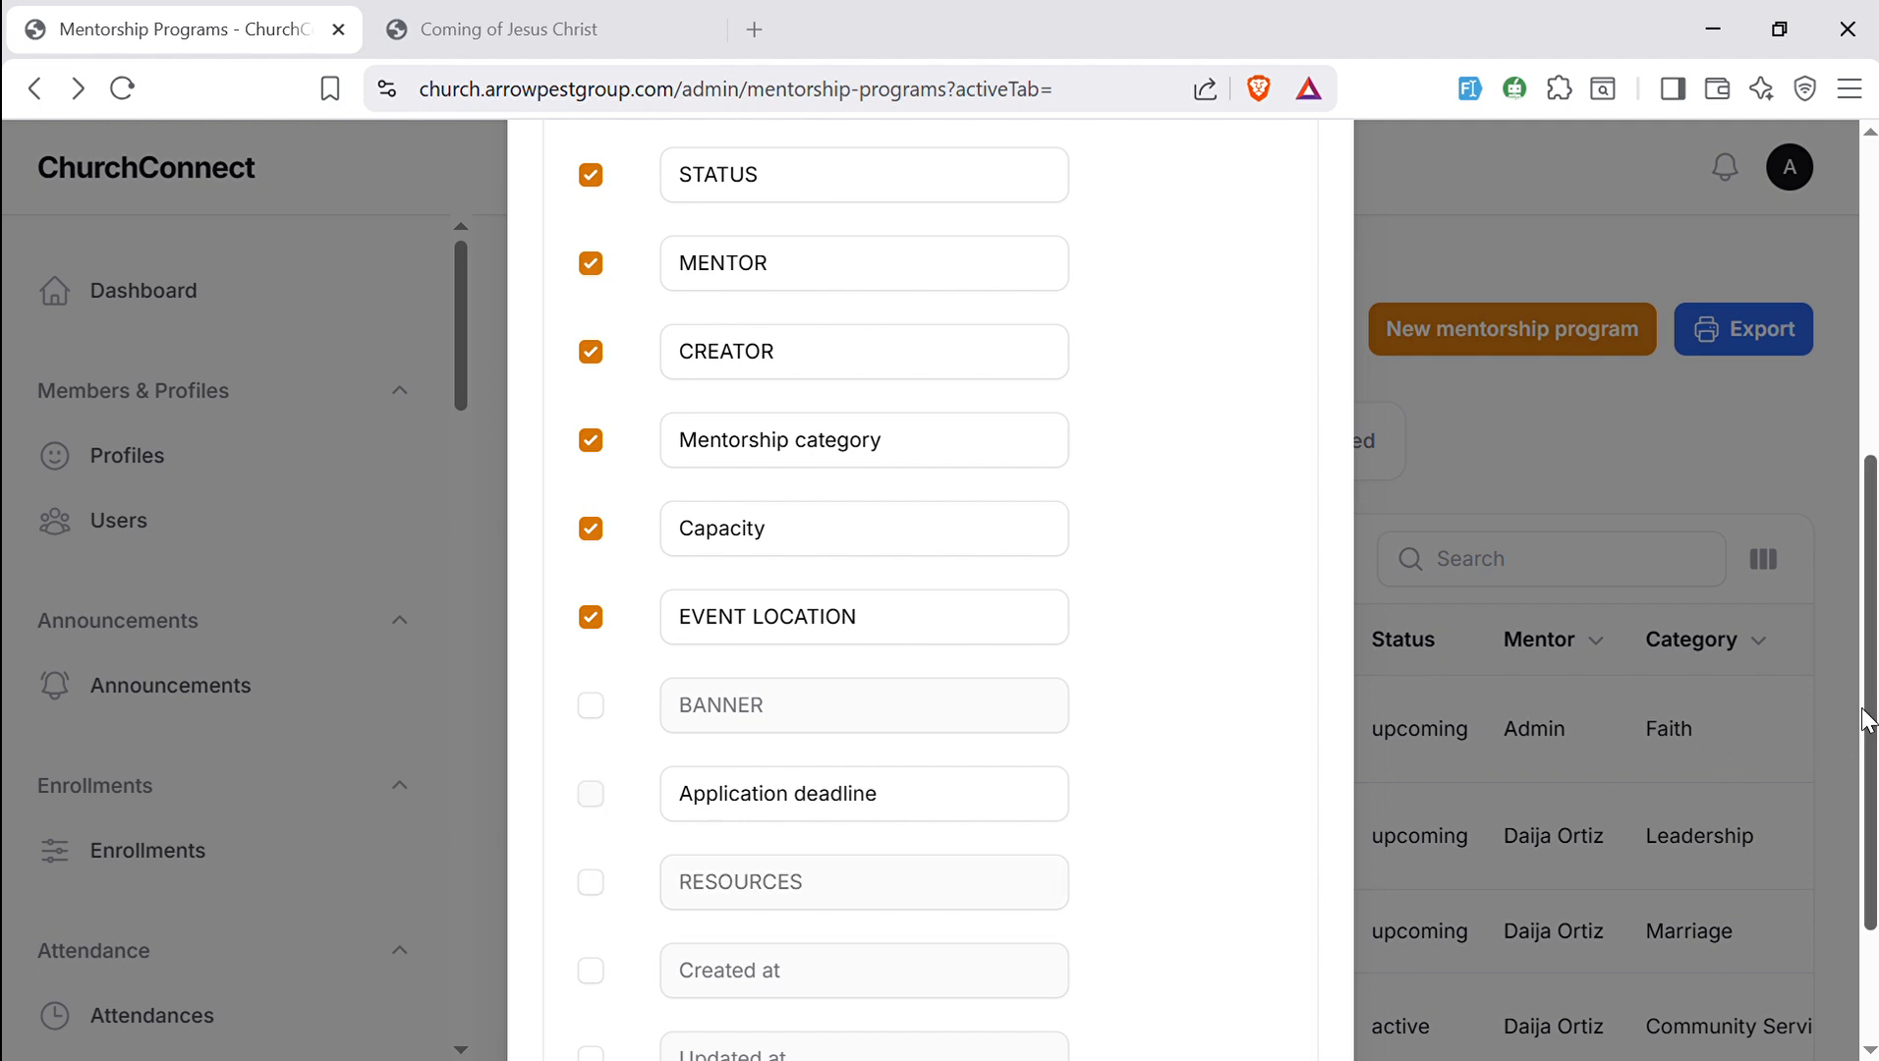
{"action": "left_click_drag", "start_coordinate": [1862, 762], "coordinate": [1874, 869]}
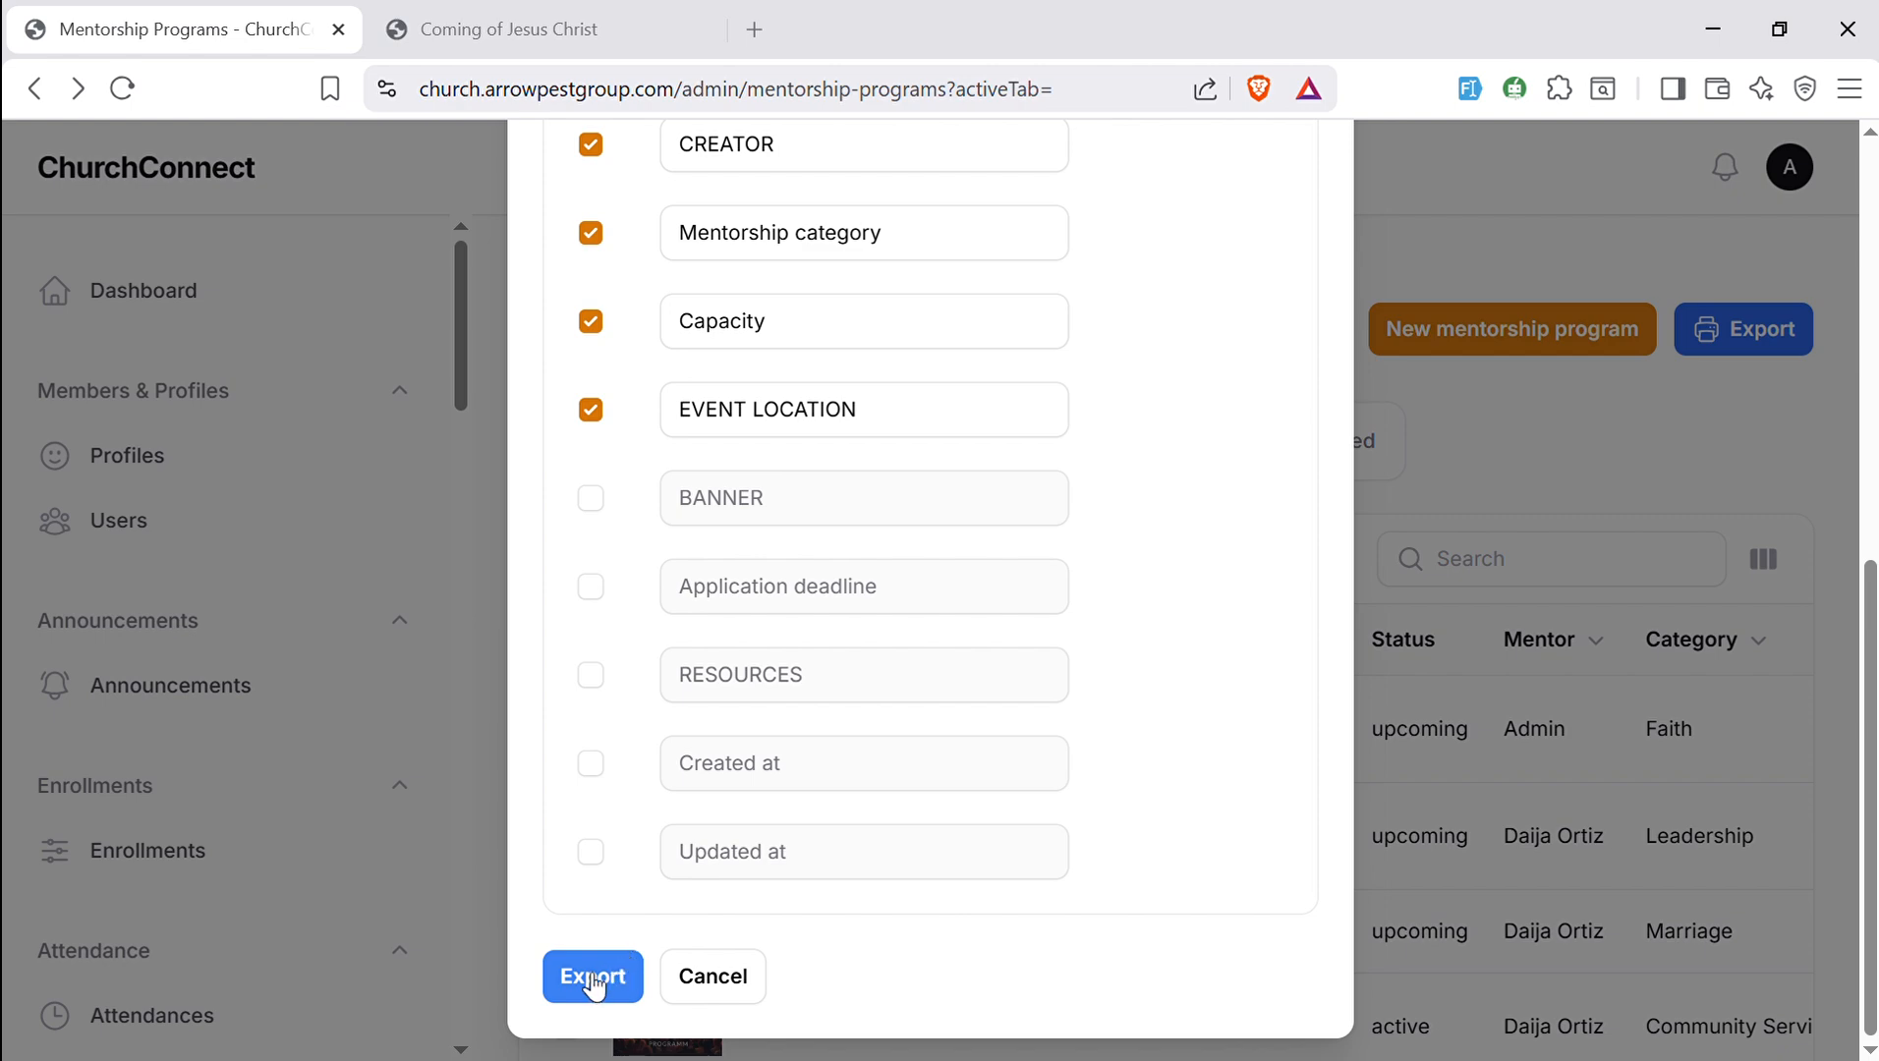
{"action": "left_click", "coordinate": [580, 975]}
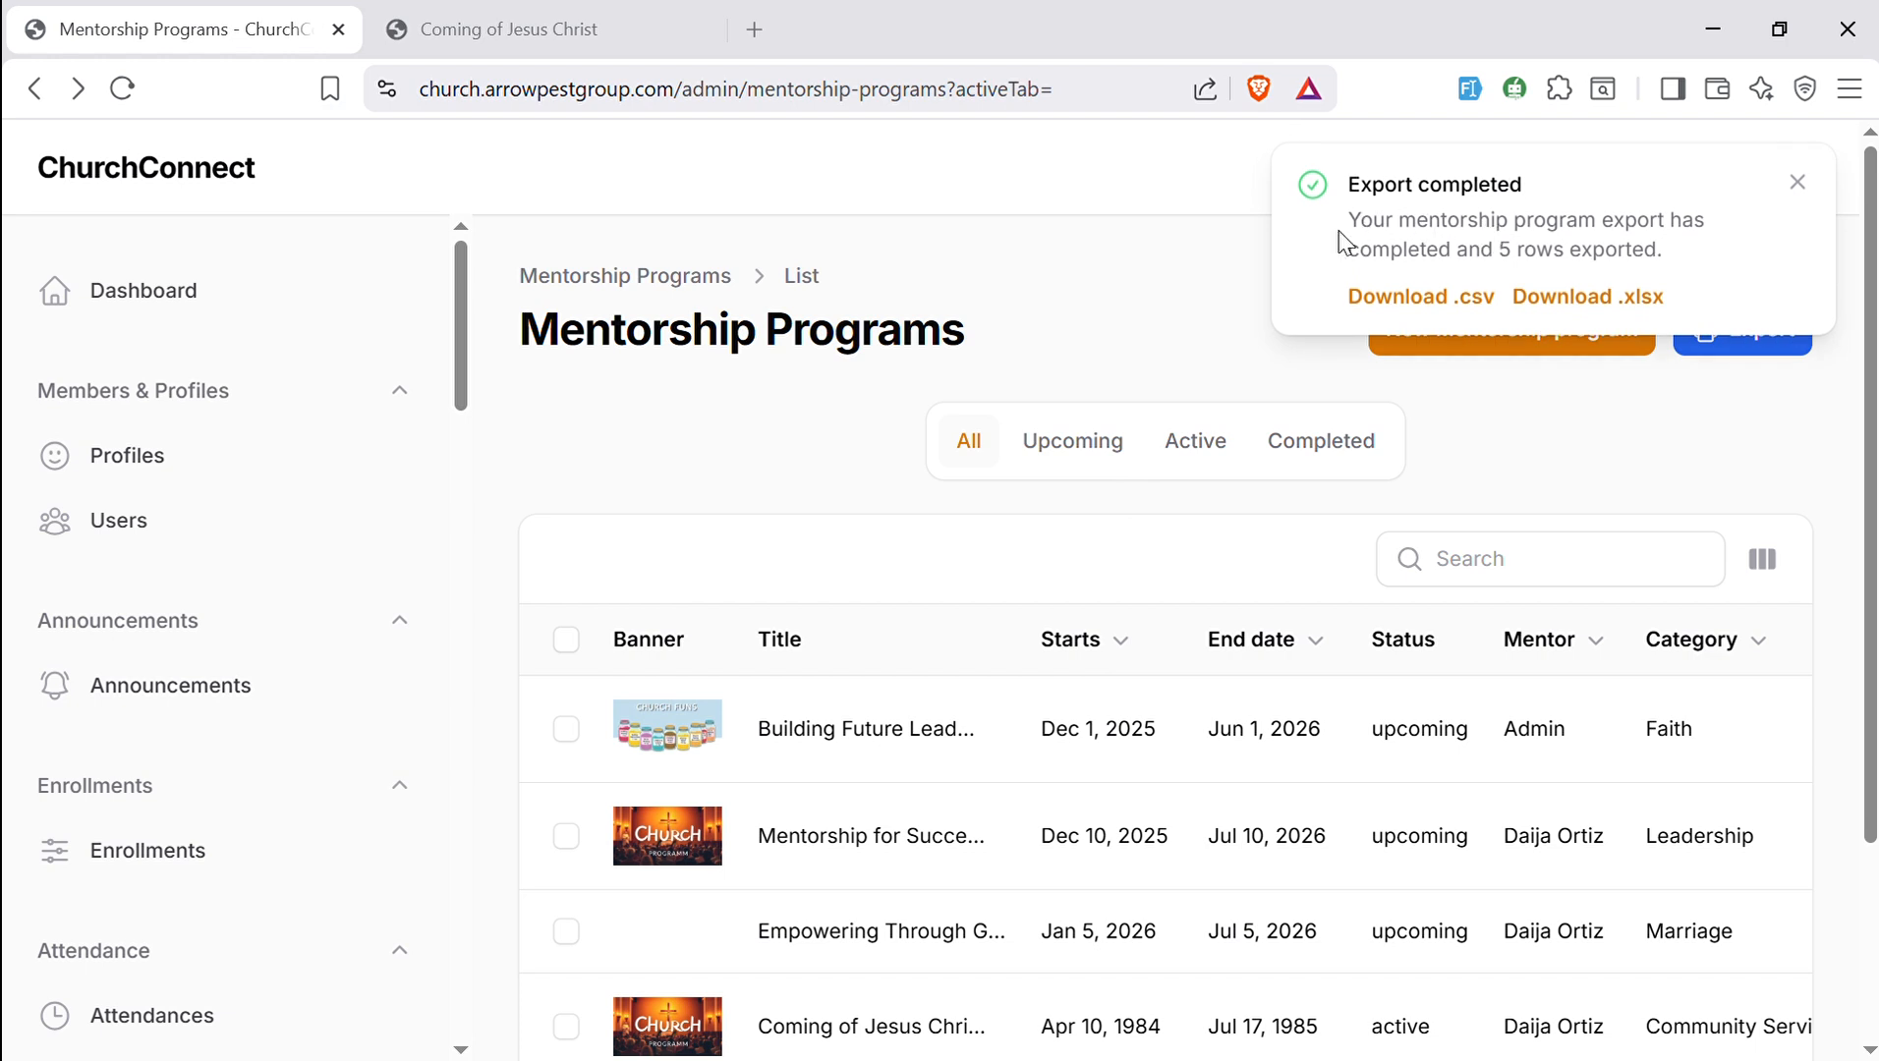
{"action": "left_click_drag", "start_coordinate": [1666, 272], "coordinate": [1360, 222]}
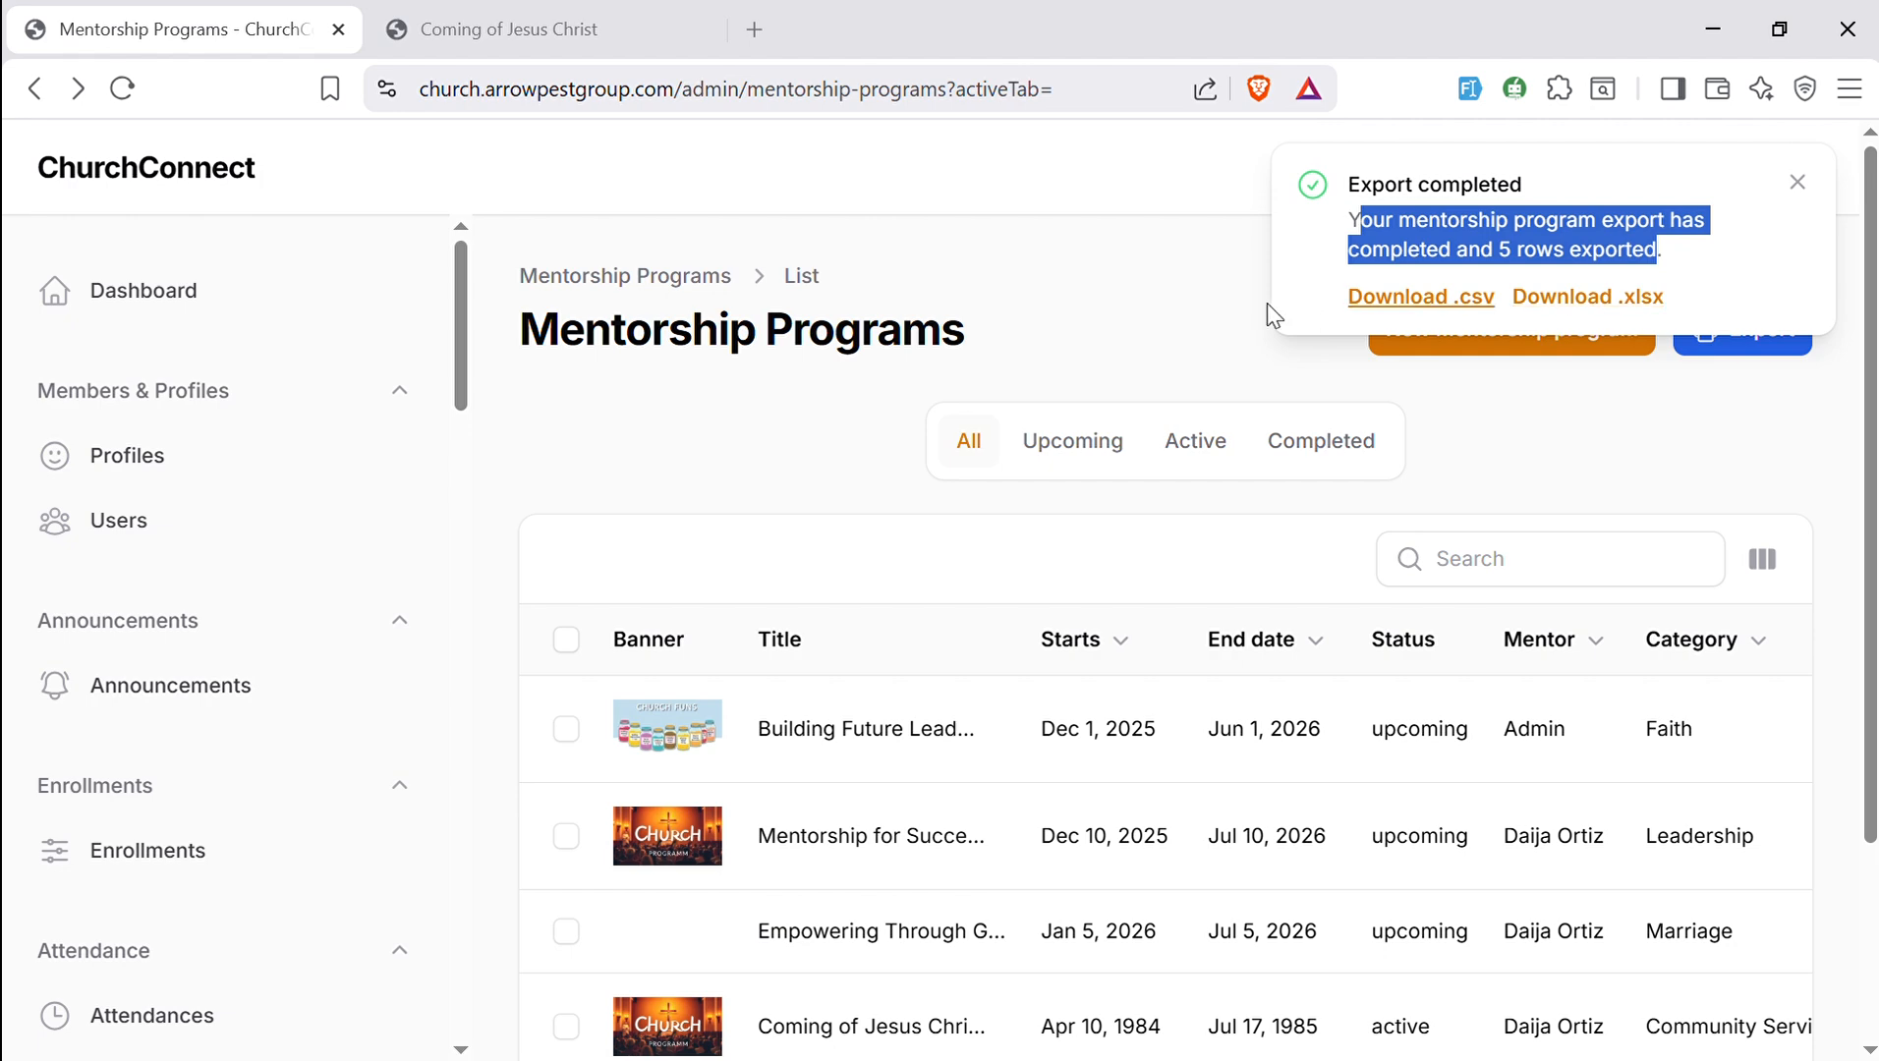
{"action": "left_click", "coordinate": [1099, 306]}
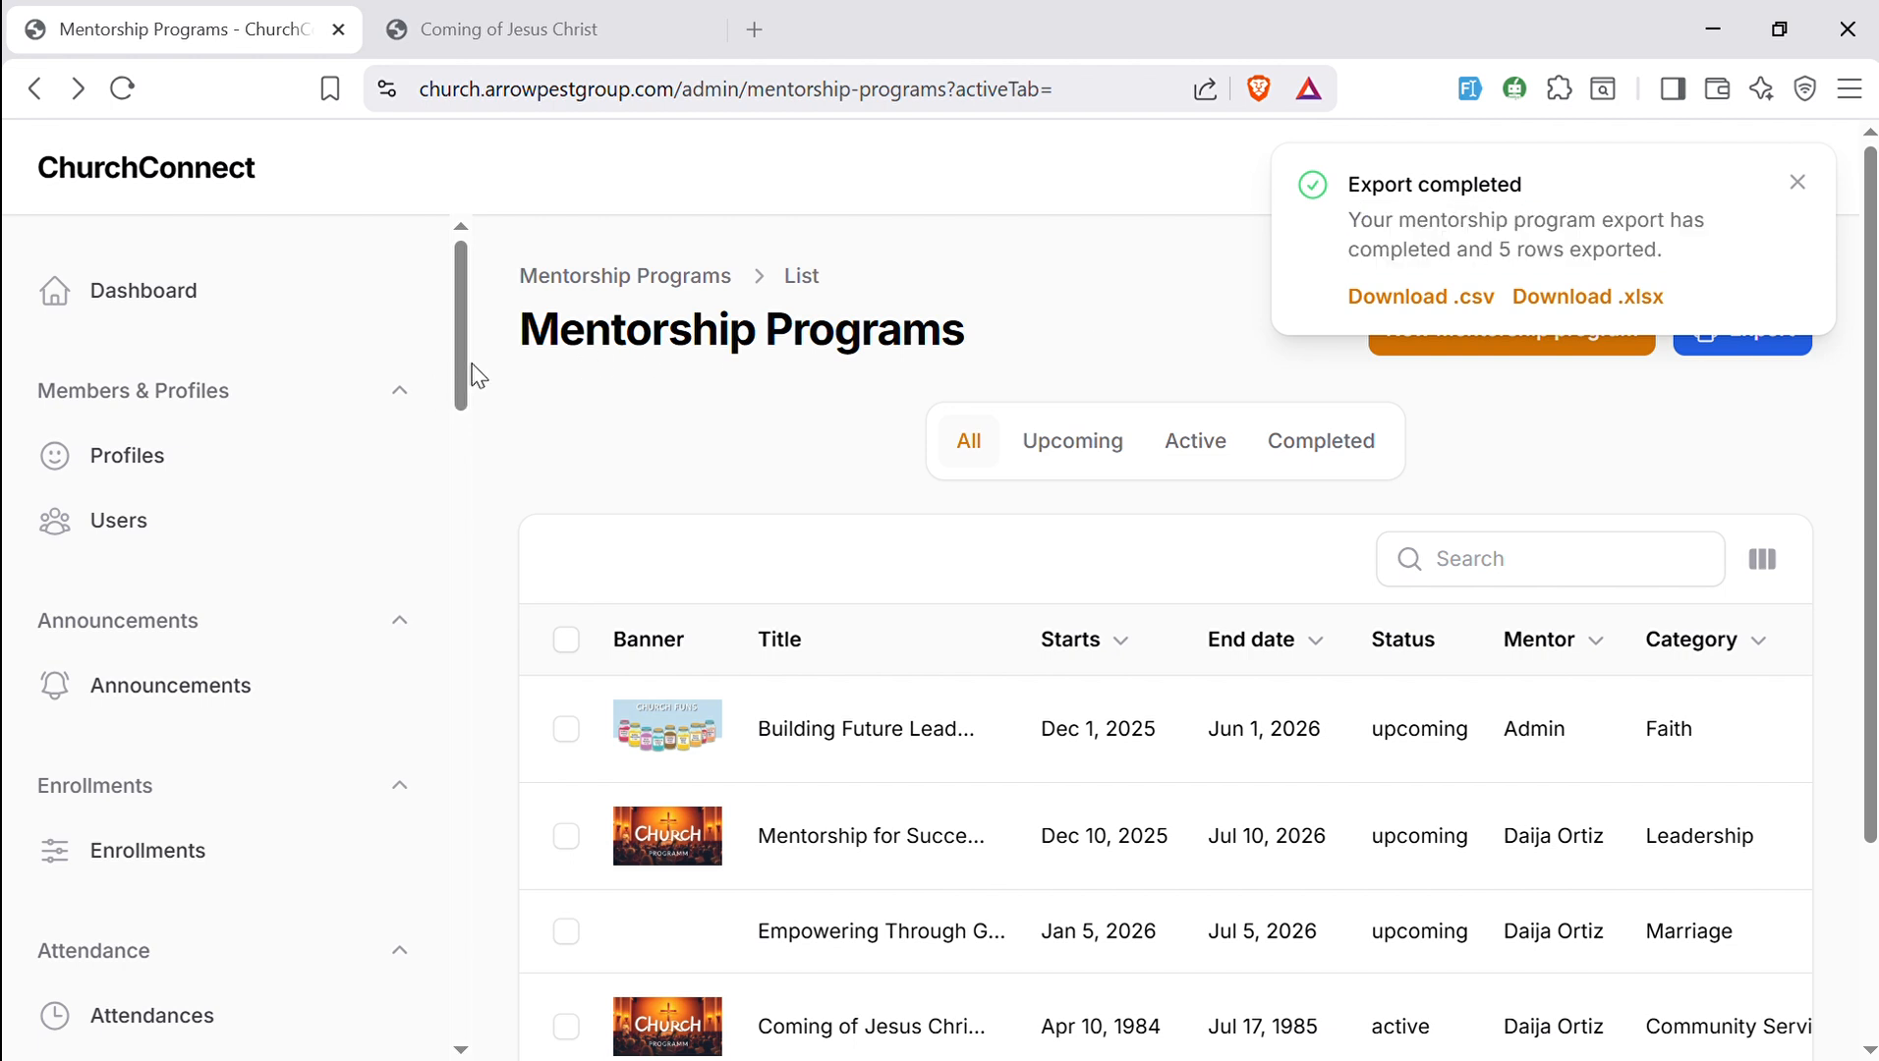
- Open the attendance records and show the Created at column in the table
{"action": "left_click_drag", "start_coordinate": [462, 376], "coordinate": [472, 499]}
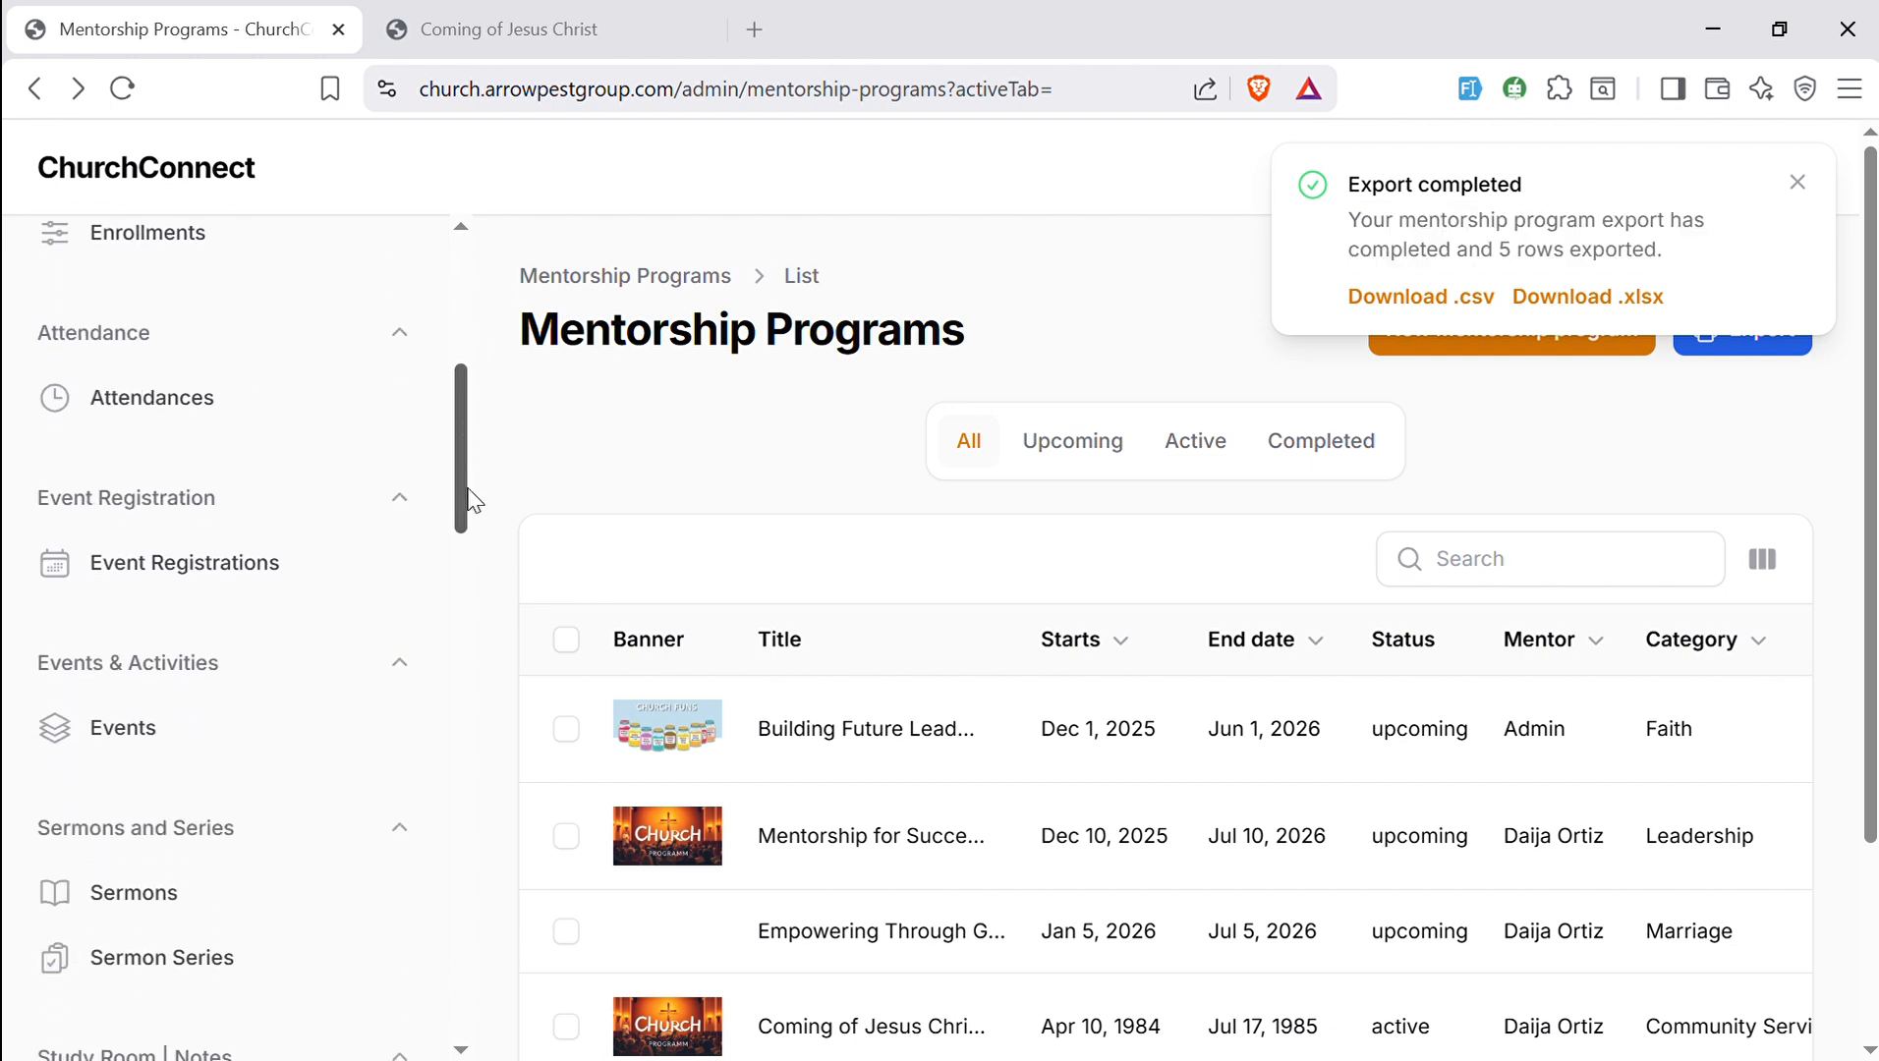
{"action": "left_click", "coordinate": [207, 412]}
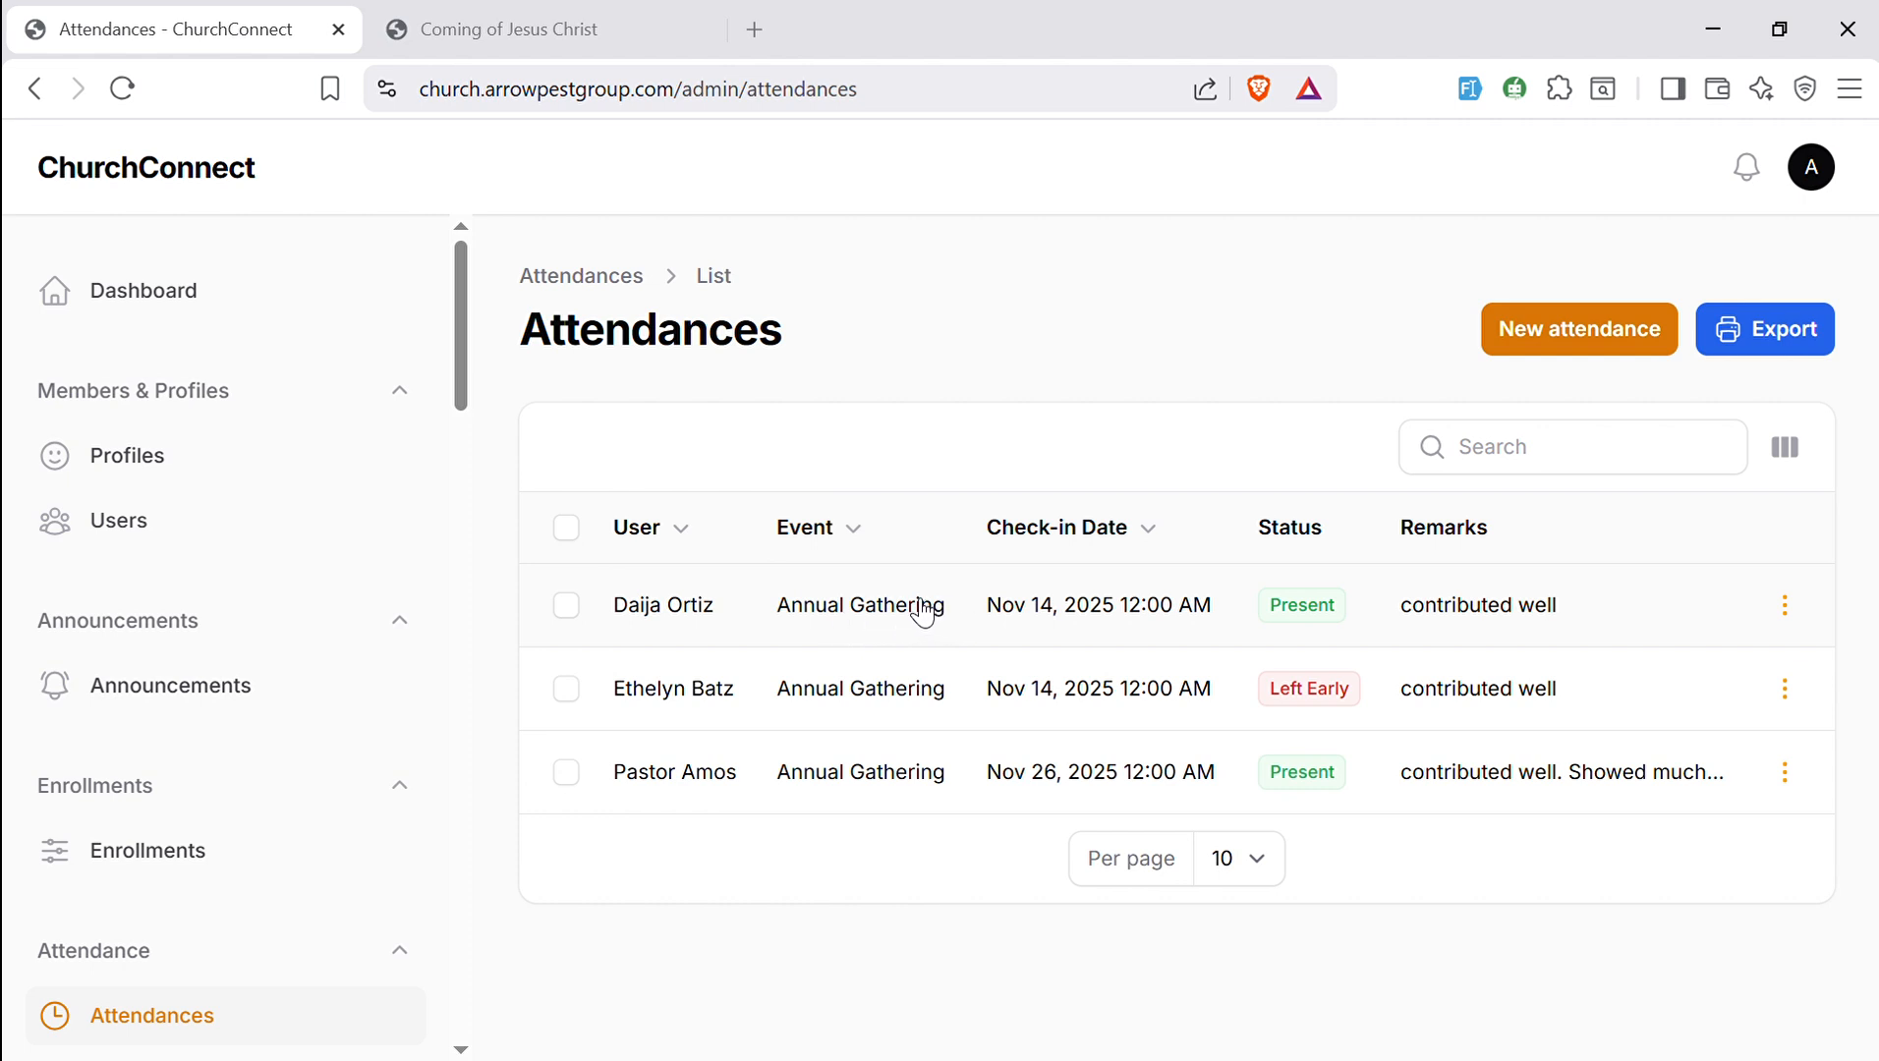
{"action": "left_click", "coordinate": [1783, 449]}
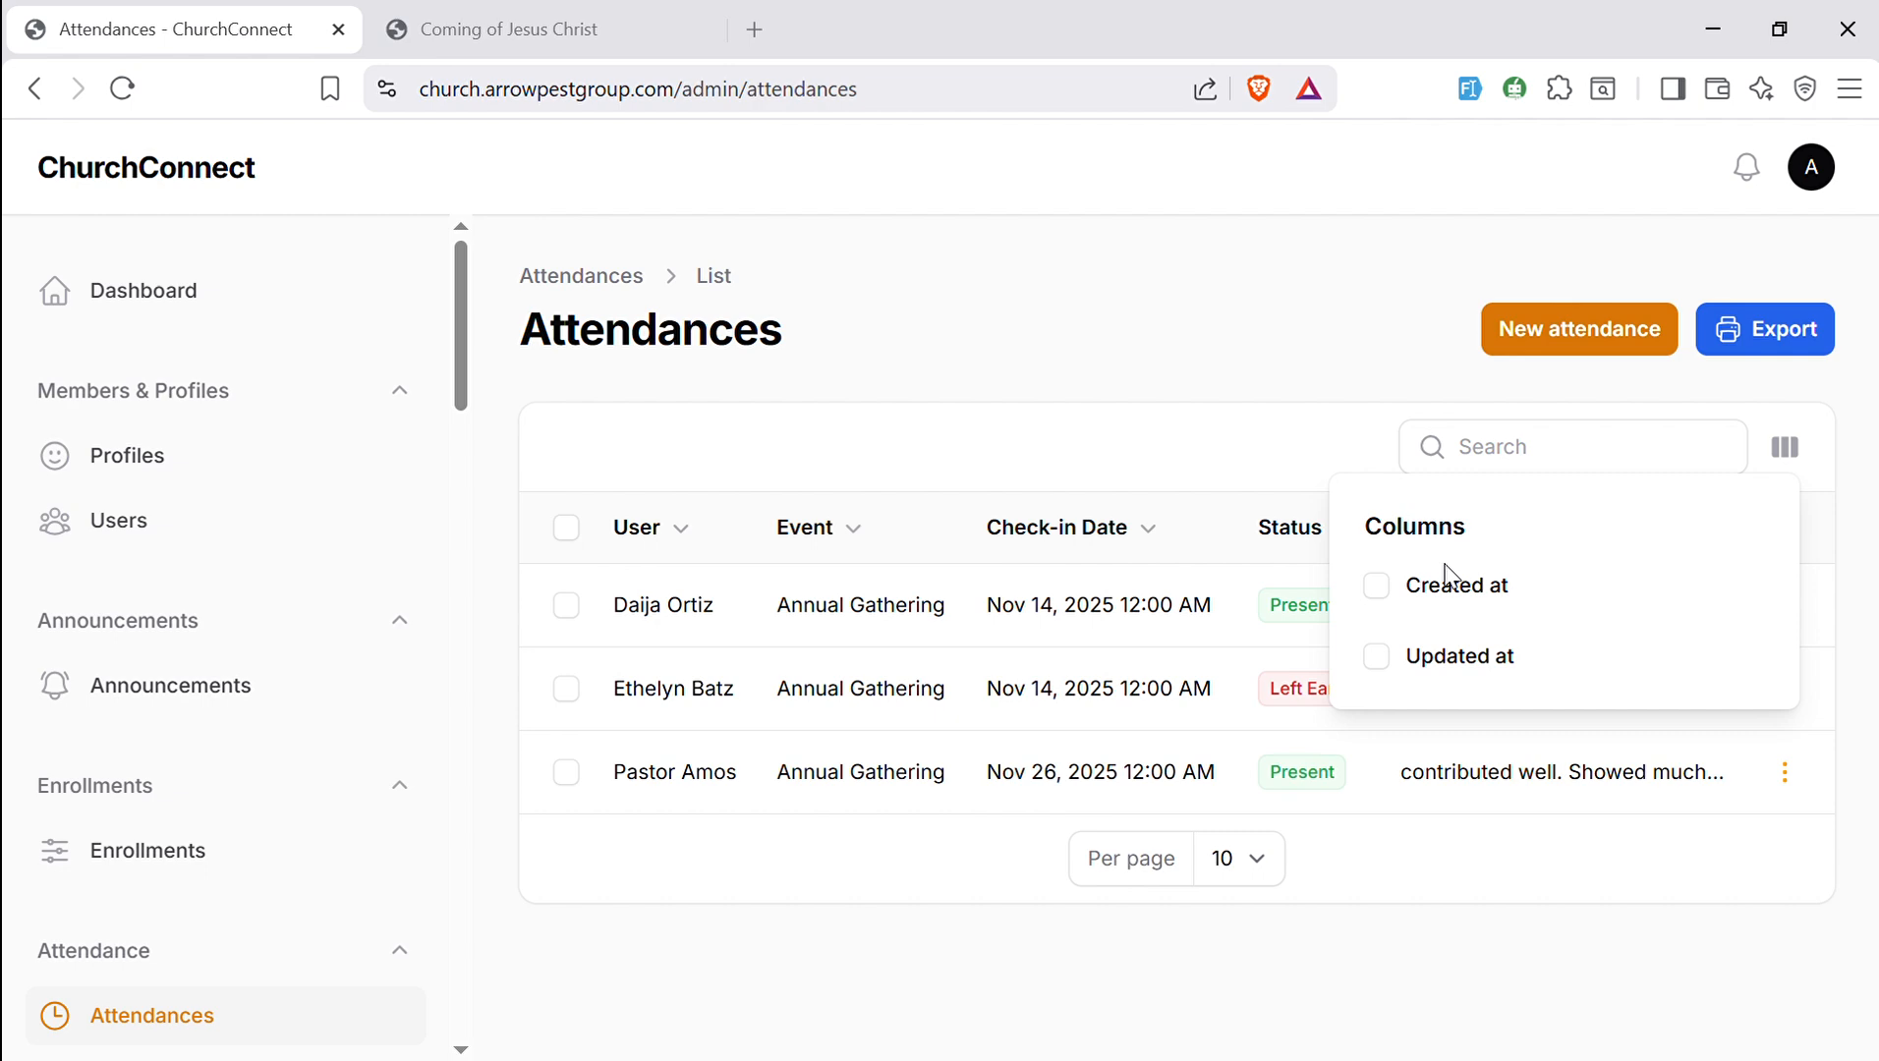
{"action": "left_click", "coordinate": [1379, 586]}
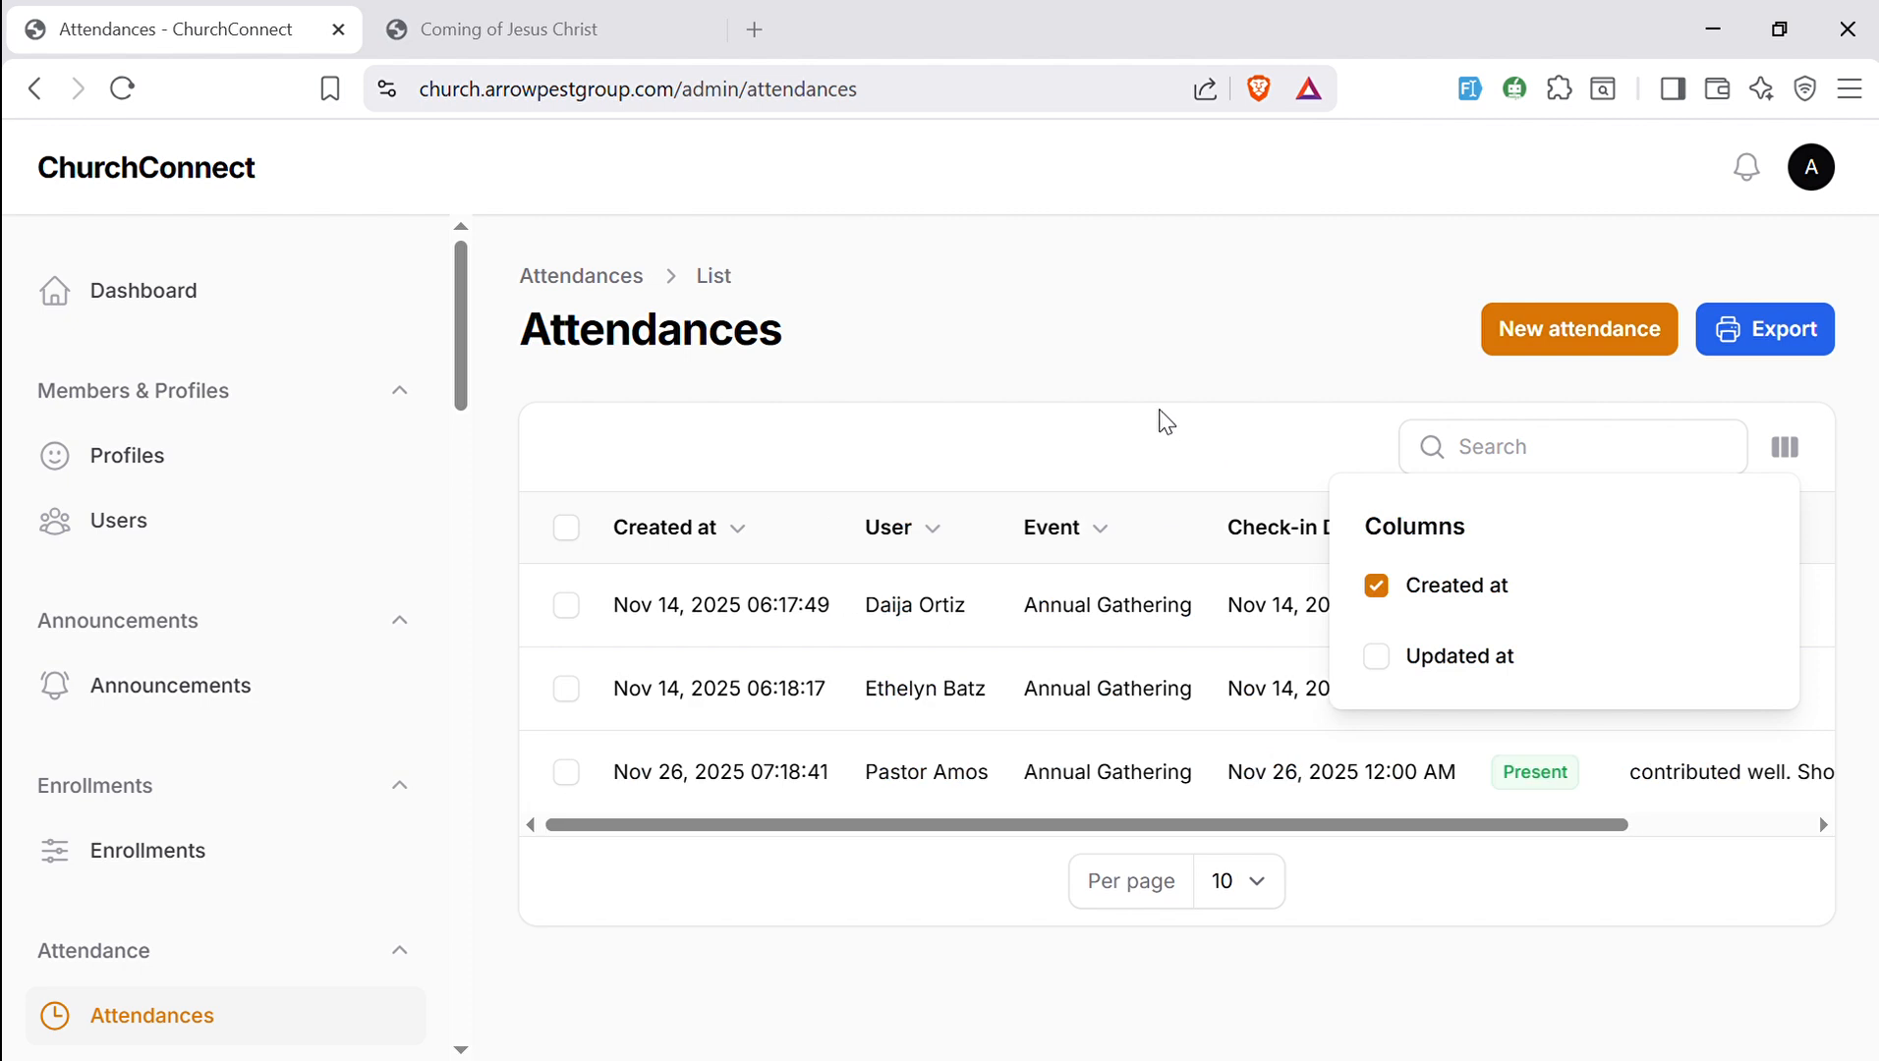
{"action": "left_click", "coordinate": [1162, 394]}
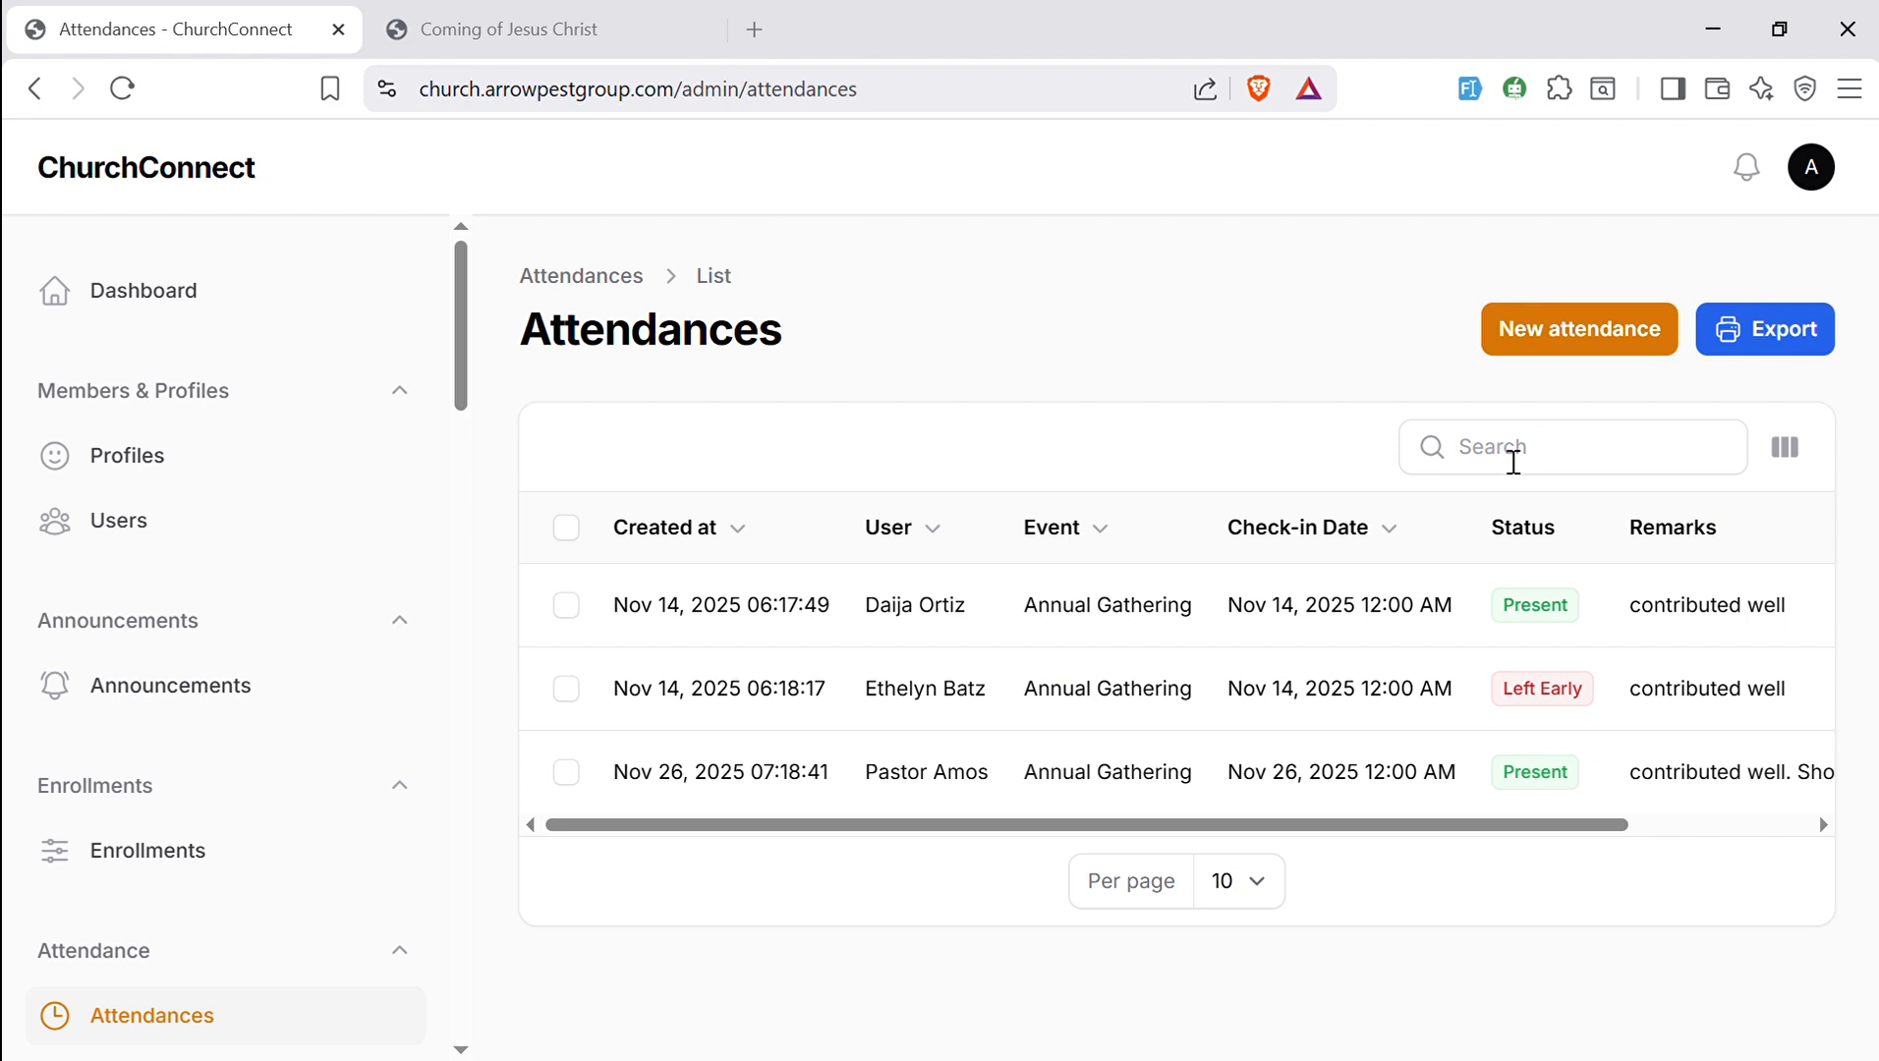
- Search the attendances by part of a member's name, and review the export column options without exporting
{"action": "left_click", "coordinate": [1513, 462]}
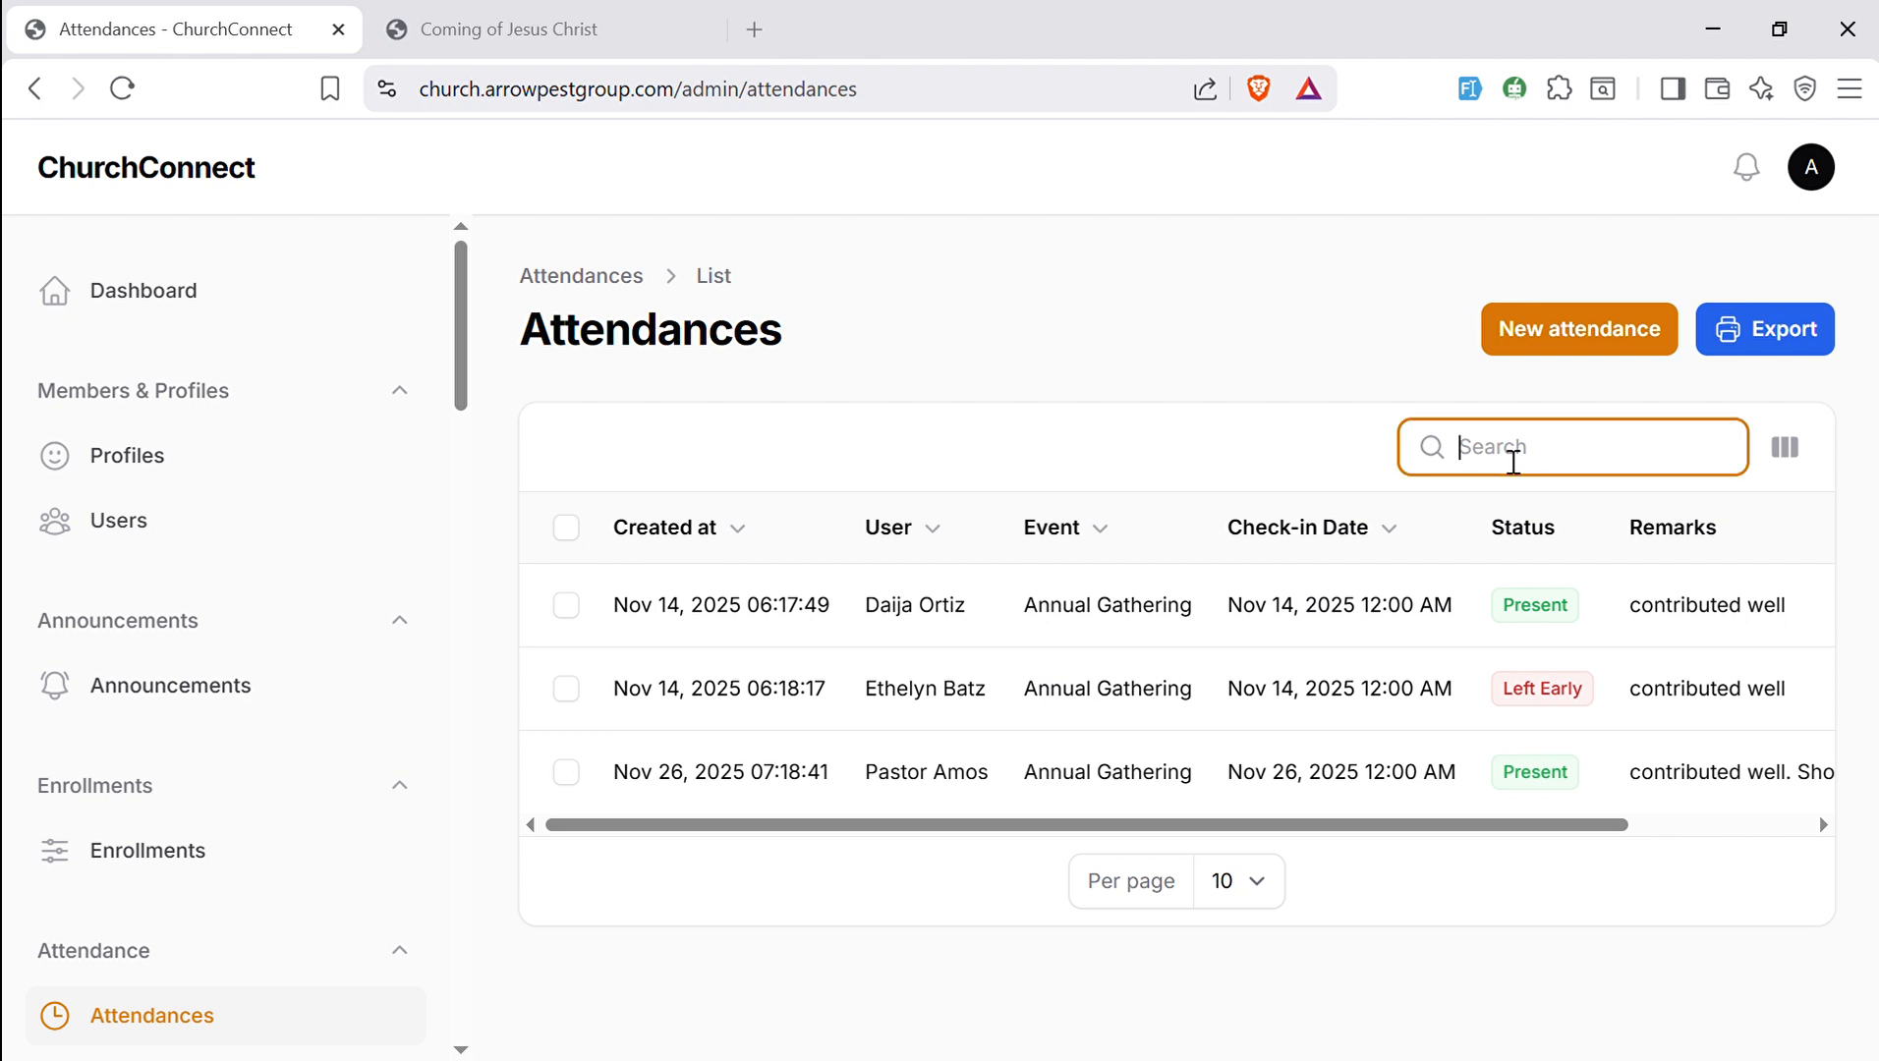
{"action": "type", "text": "dai"}
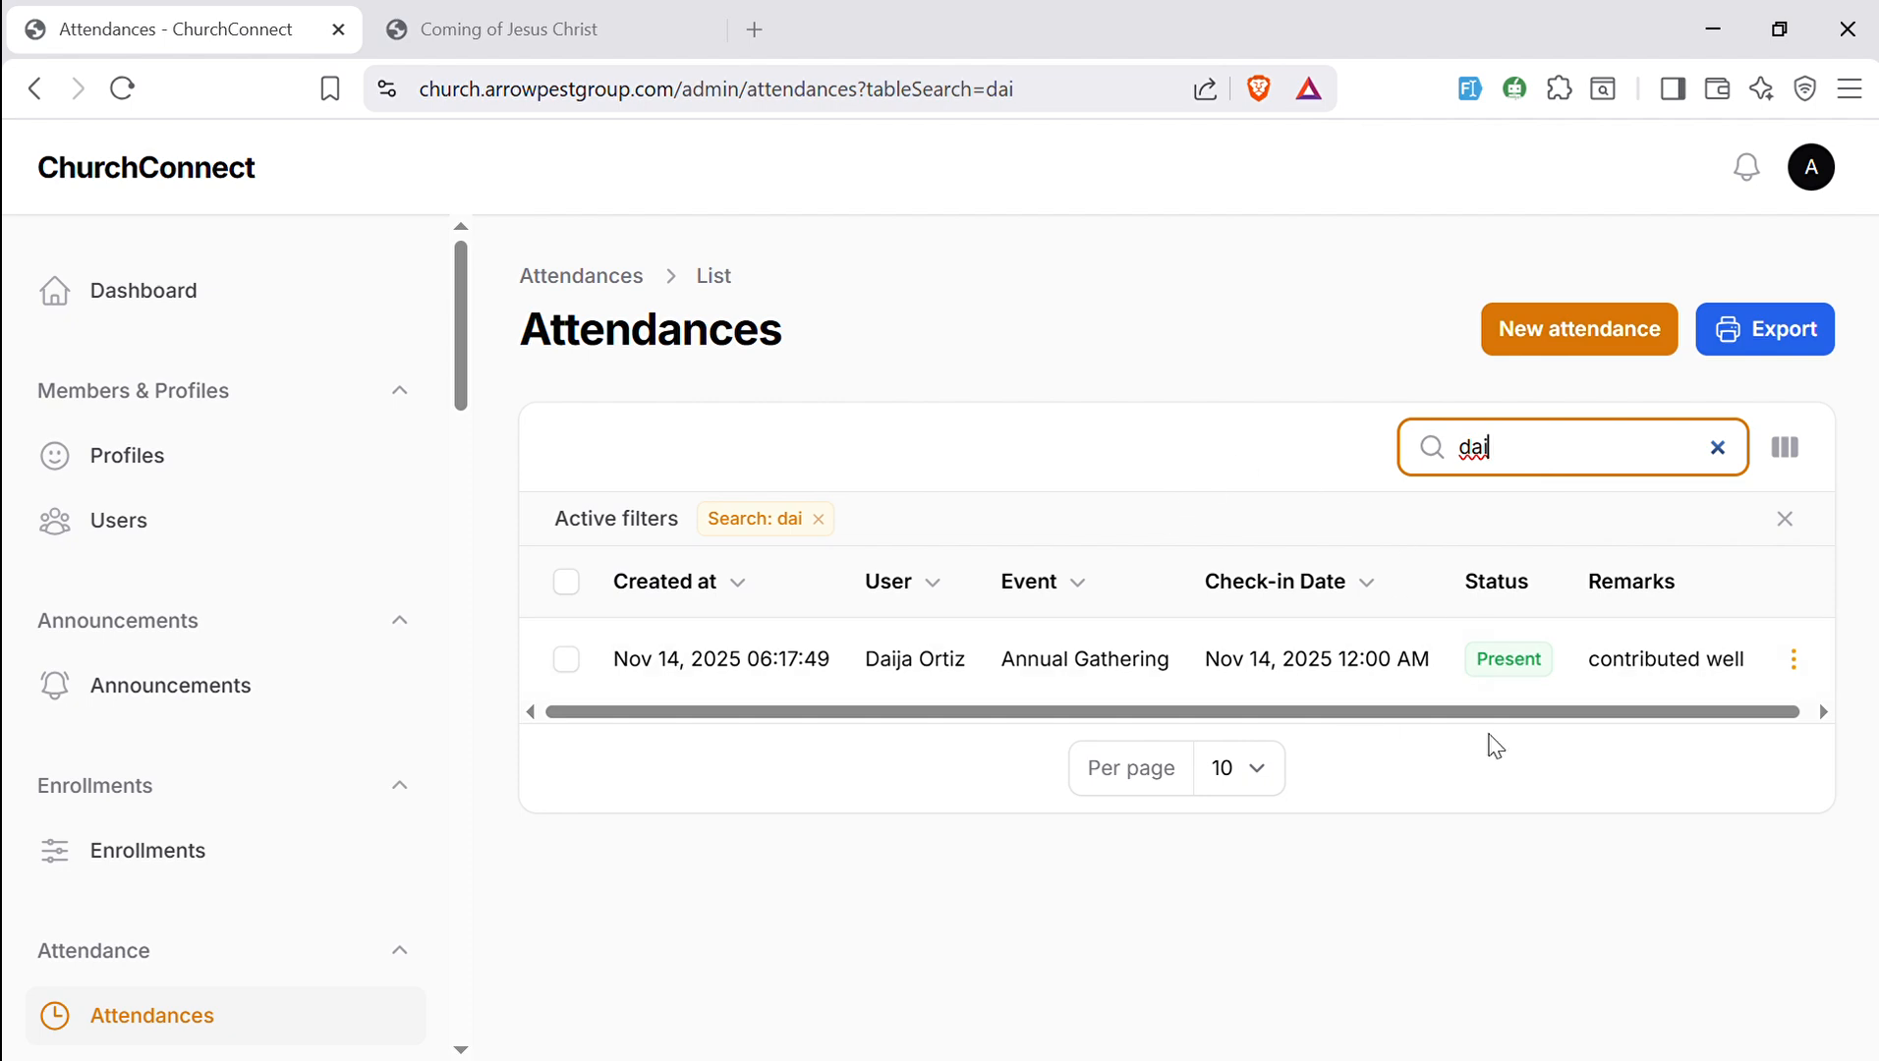
{"action": "left_click", "coordinate": [1740, 346]}
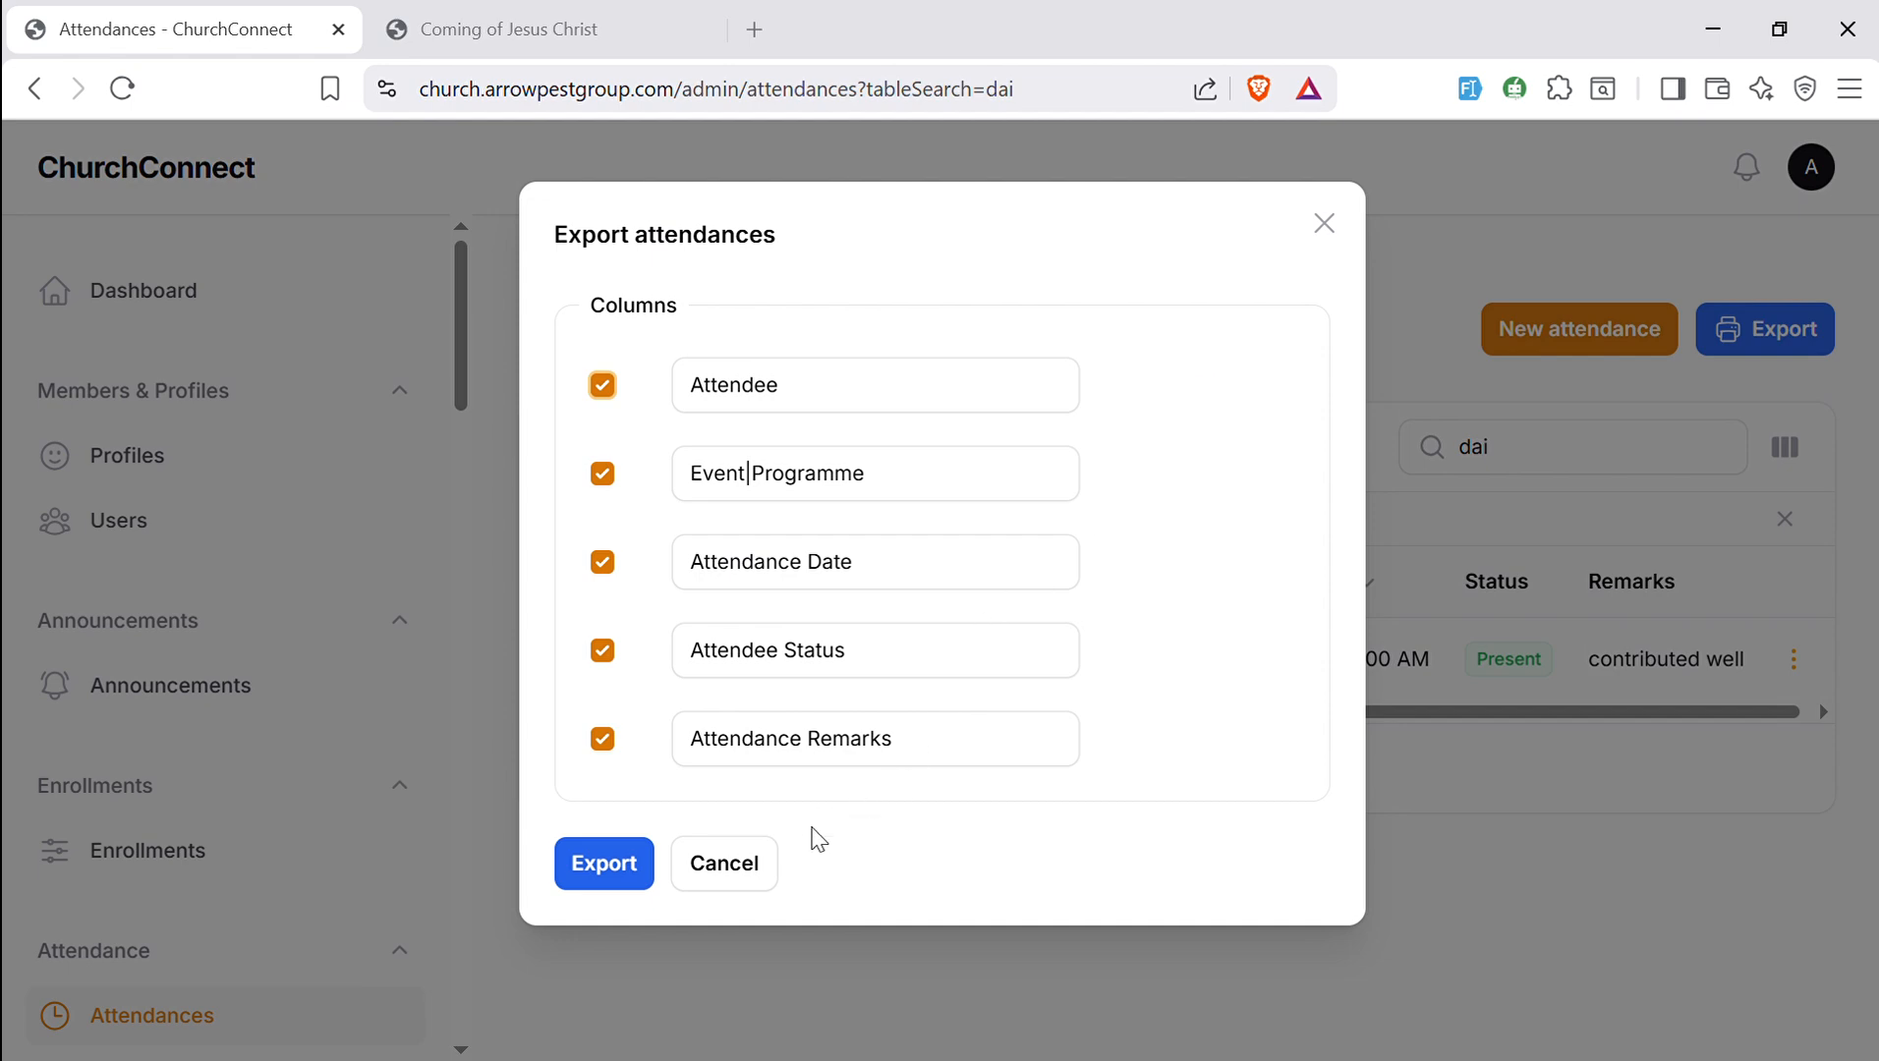
{"action": "left_click", "coordinate": [742, 864]}
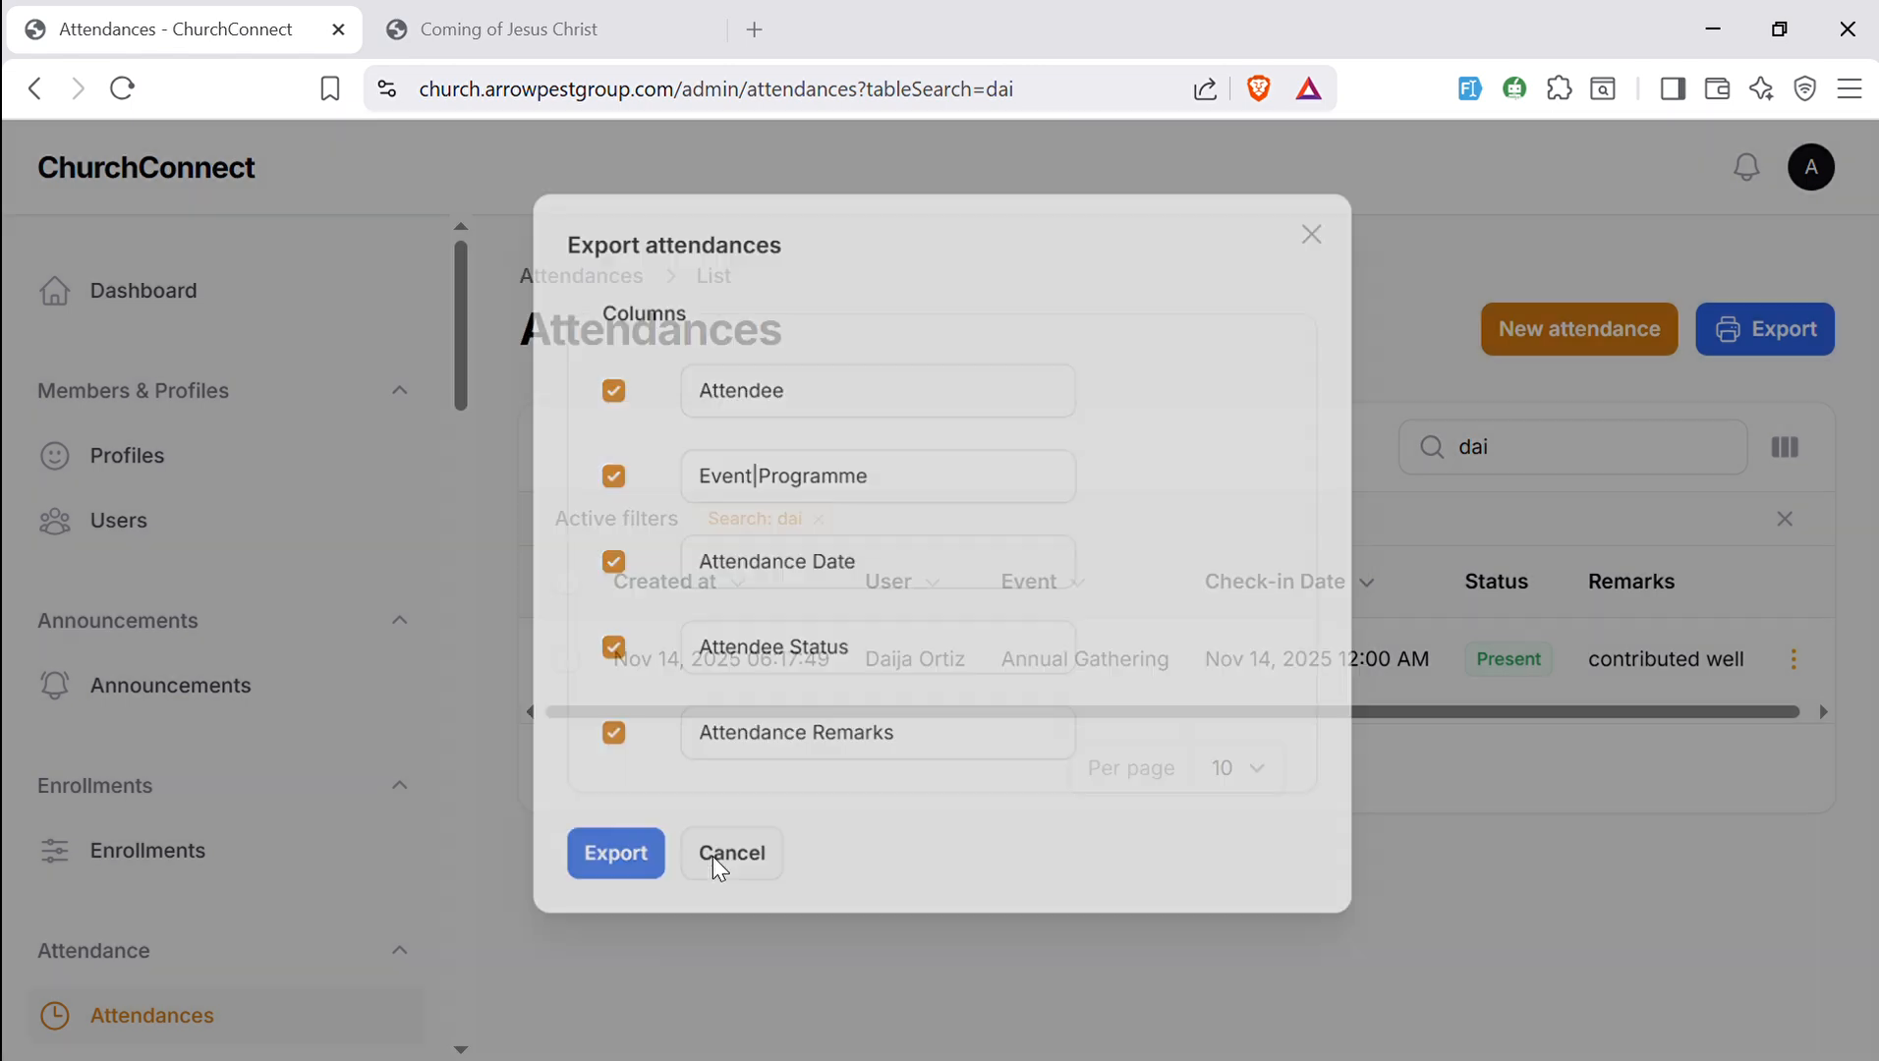
- Fill in a new attendance form with a member and the Annual Gathering event, and discard it without creating the record
{"action": "left_click", "coordinate": [1555, 351]}
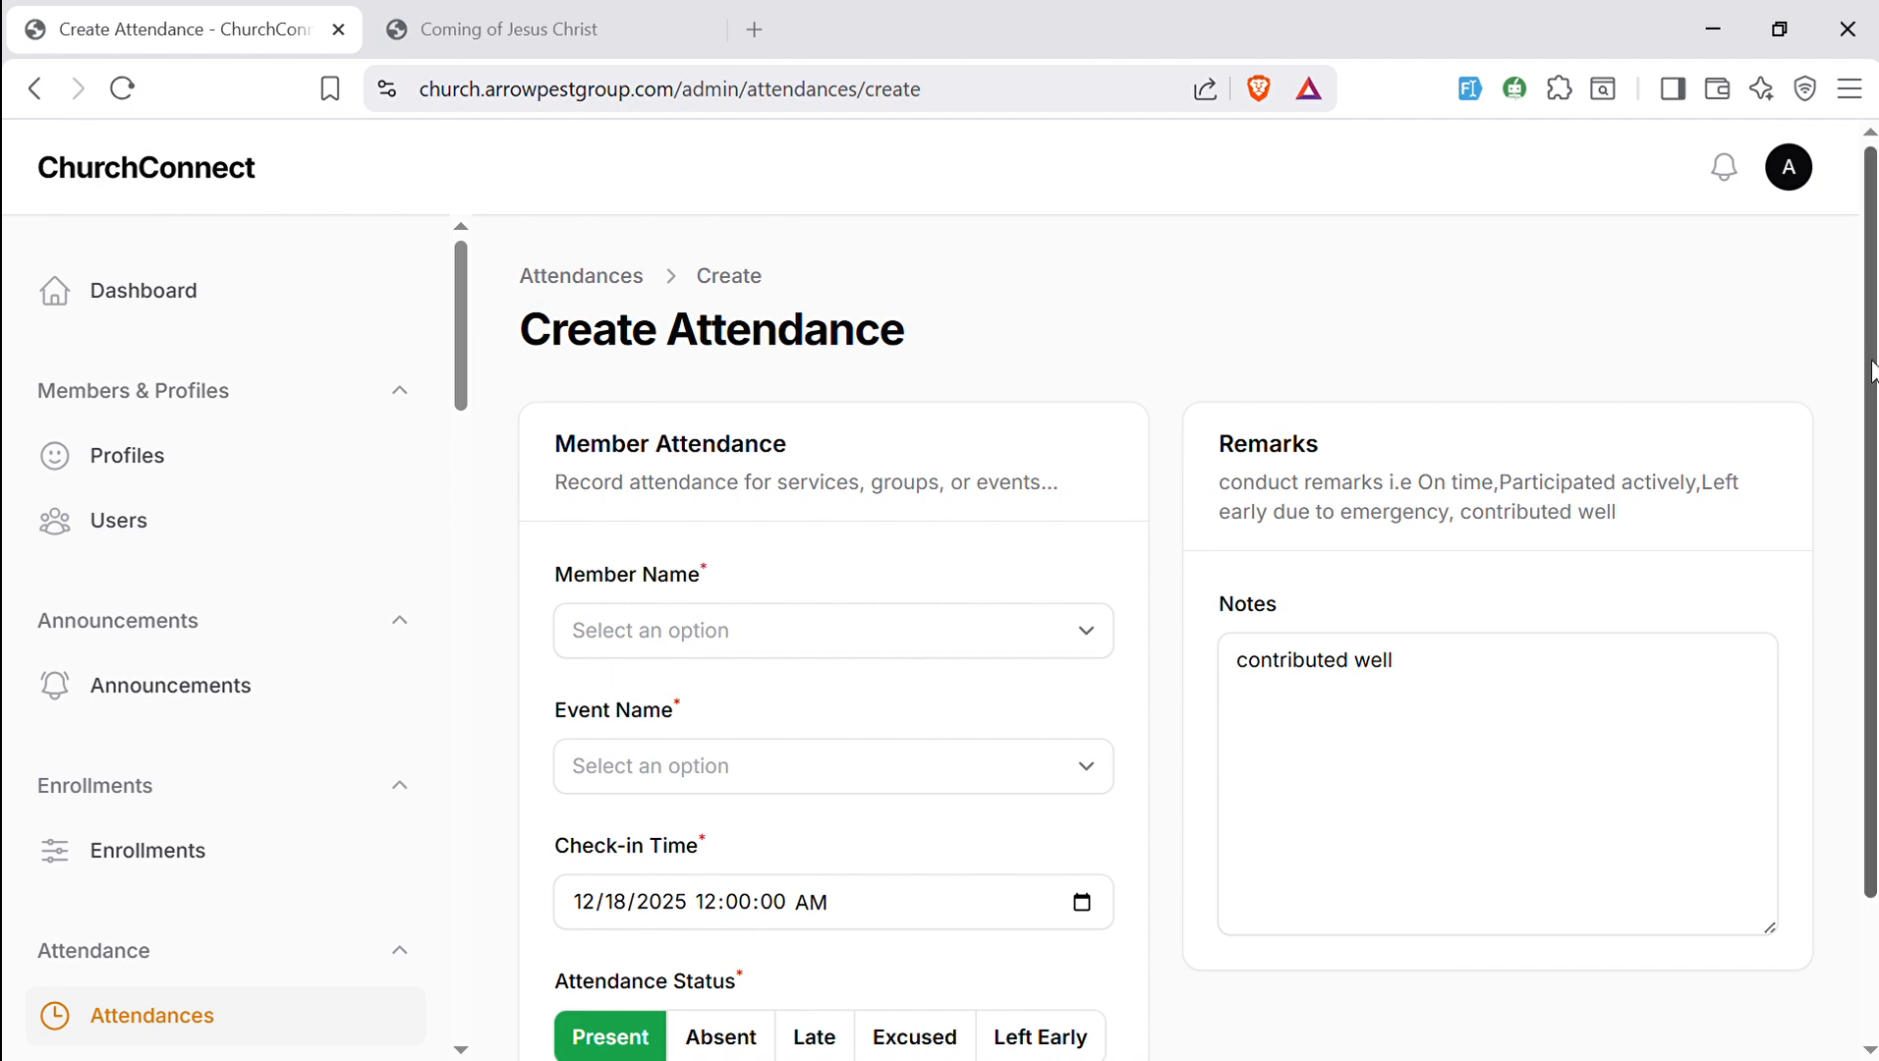
{"action": "scroll", "coordinate": [1871, 372], "scroll_direction": "down", "scroll_amount": 2}
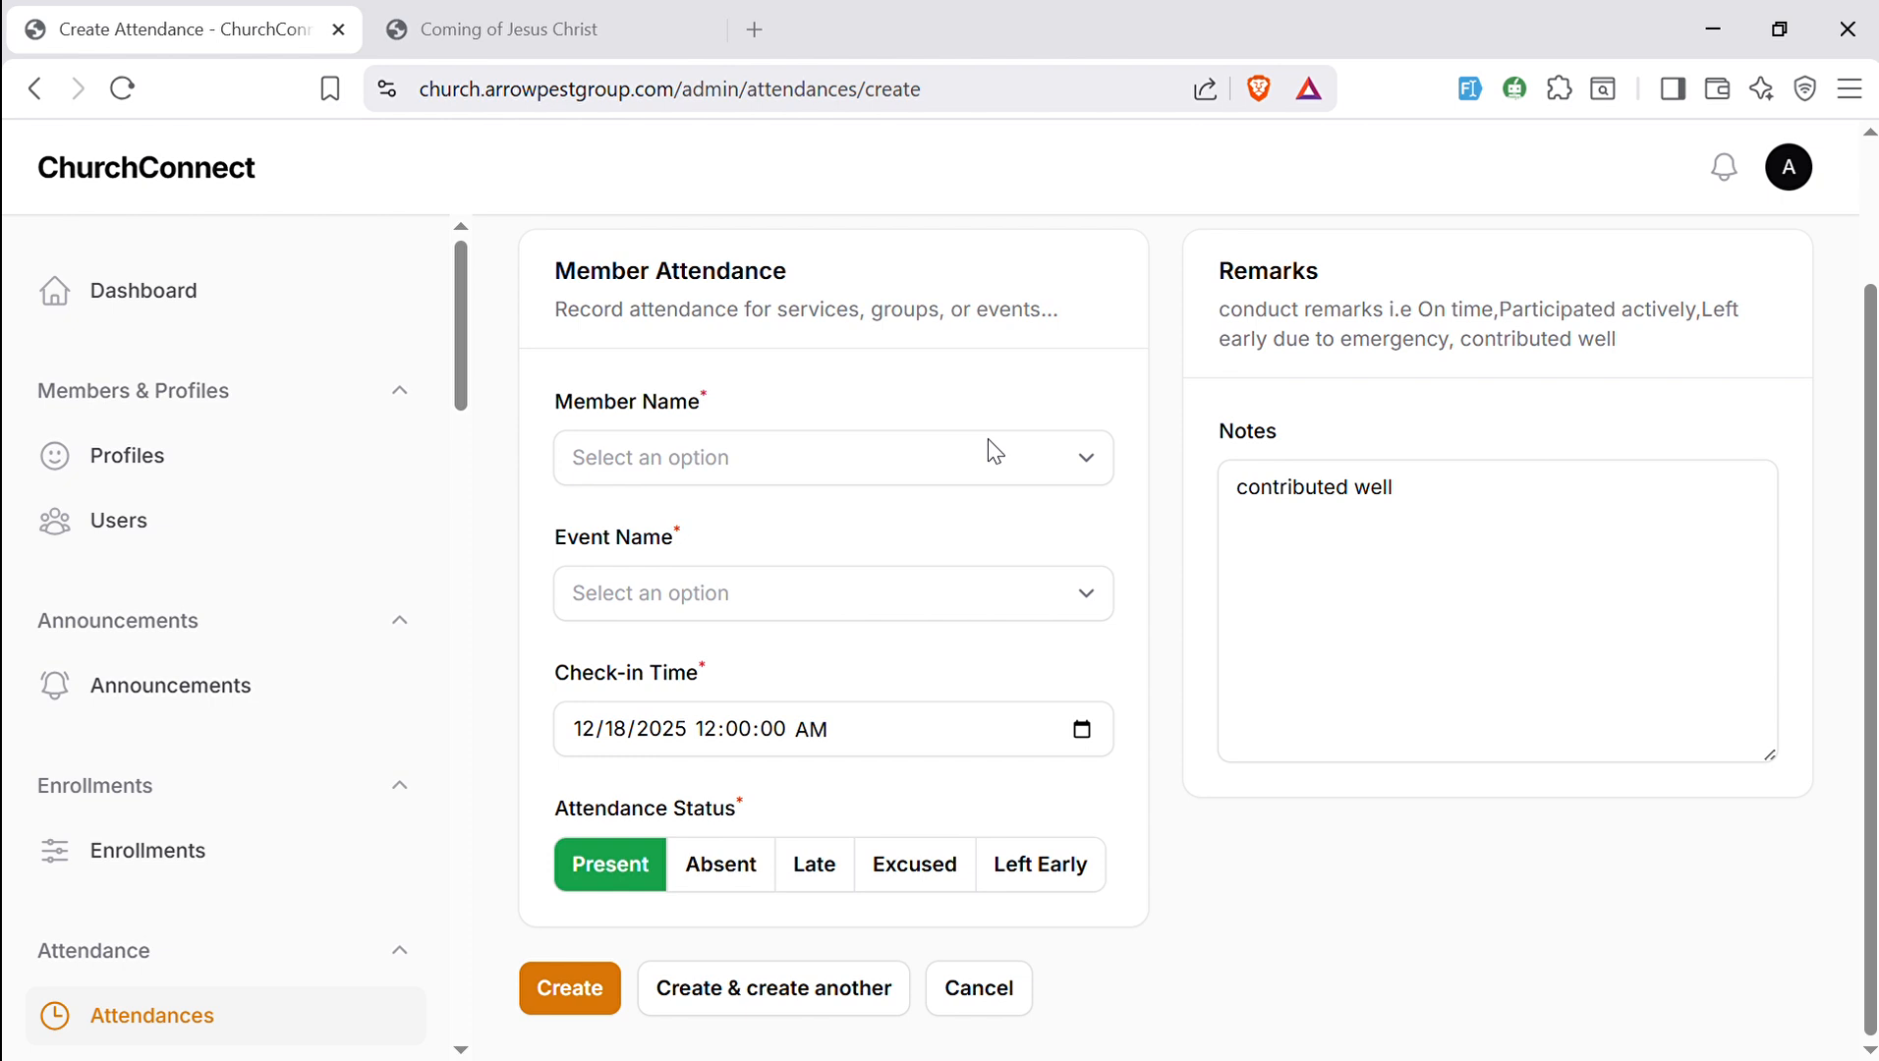
{"action": "left_click", "coordinate": [993, 452]}
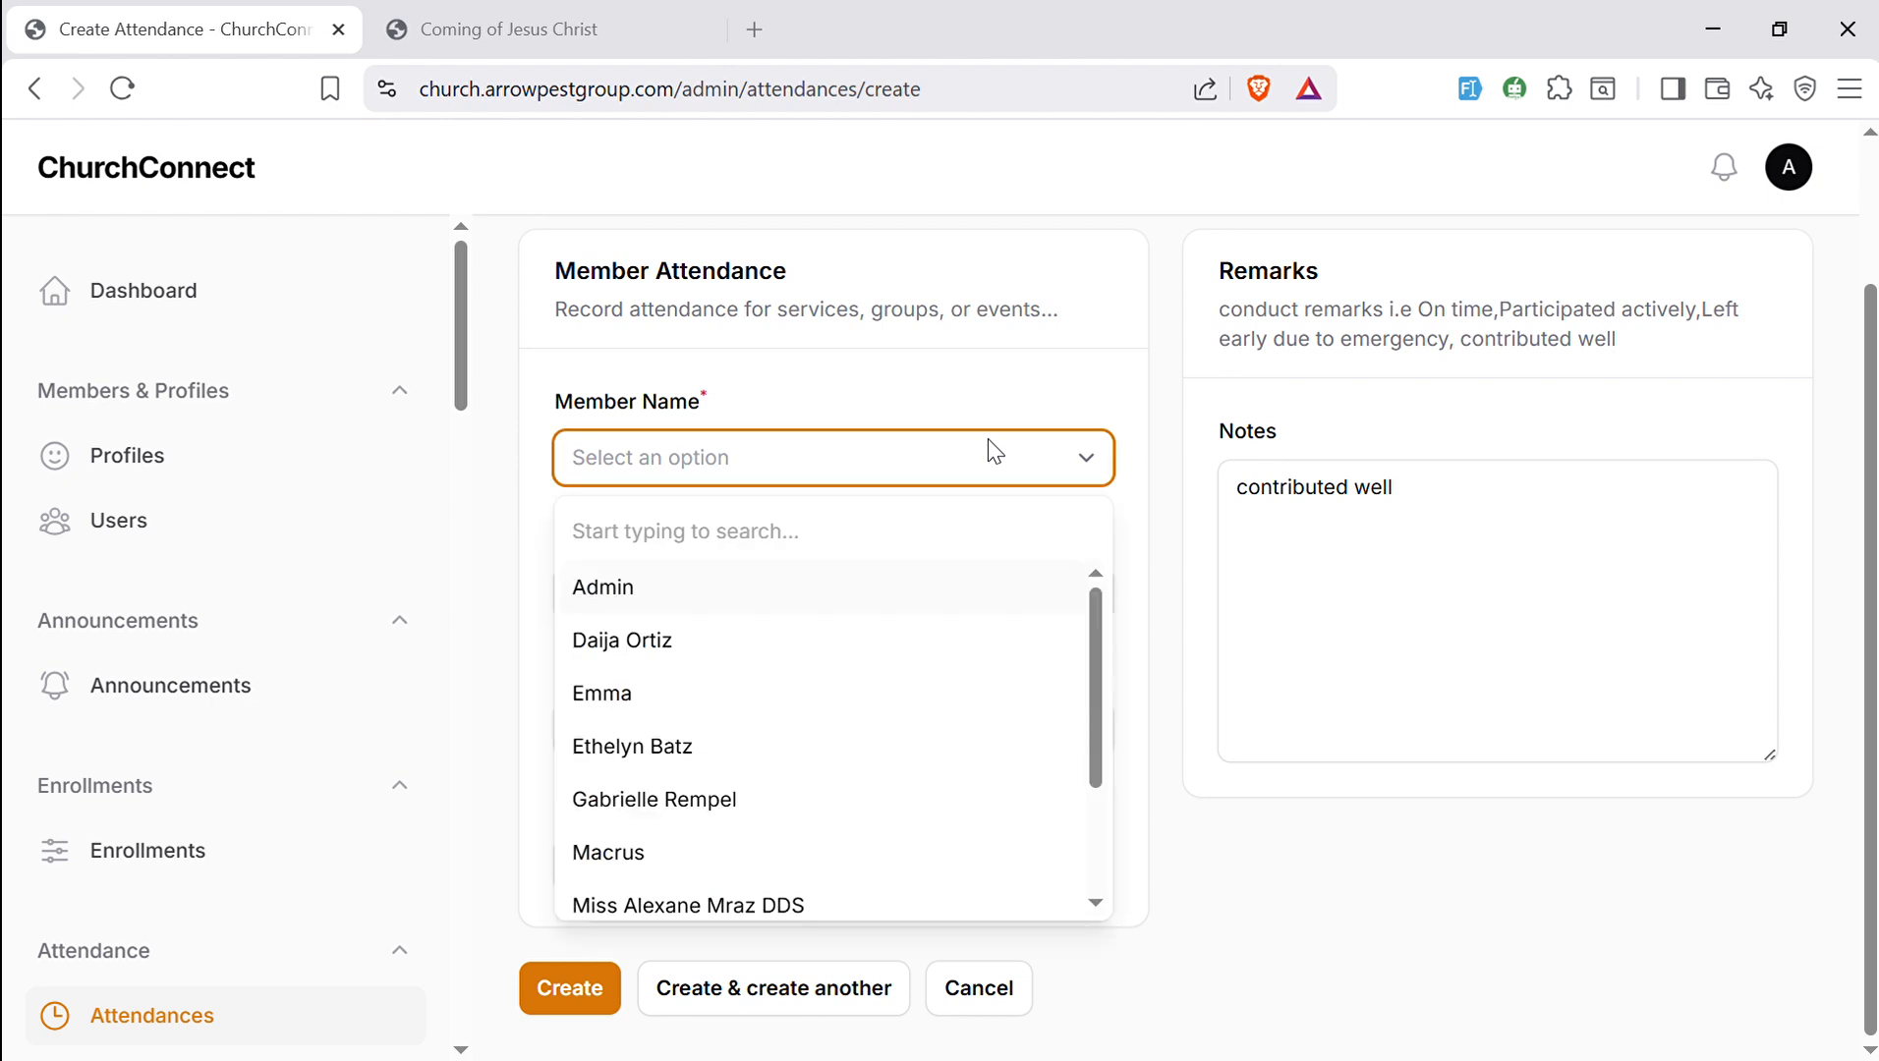
{"action": "left_click", "coordinate": [657, 643]}
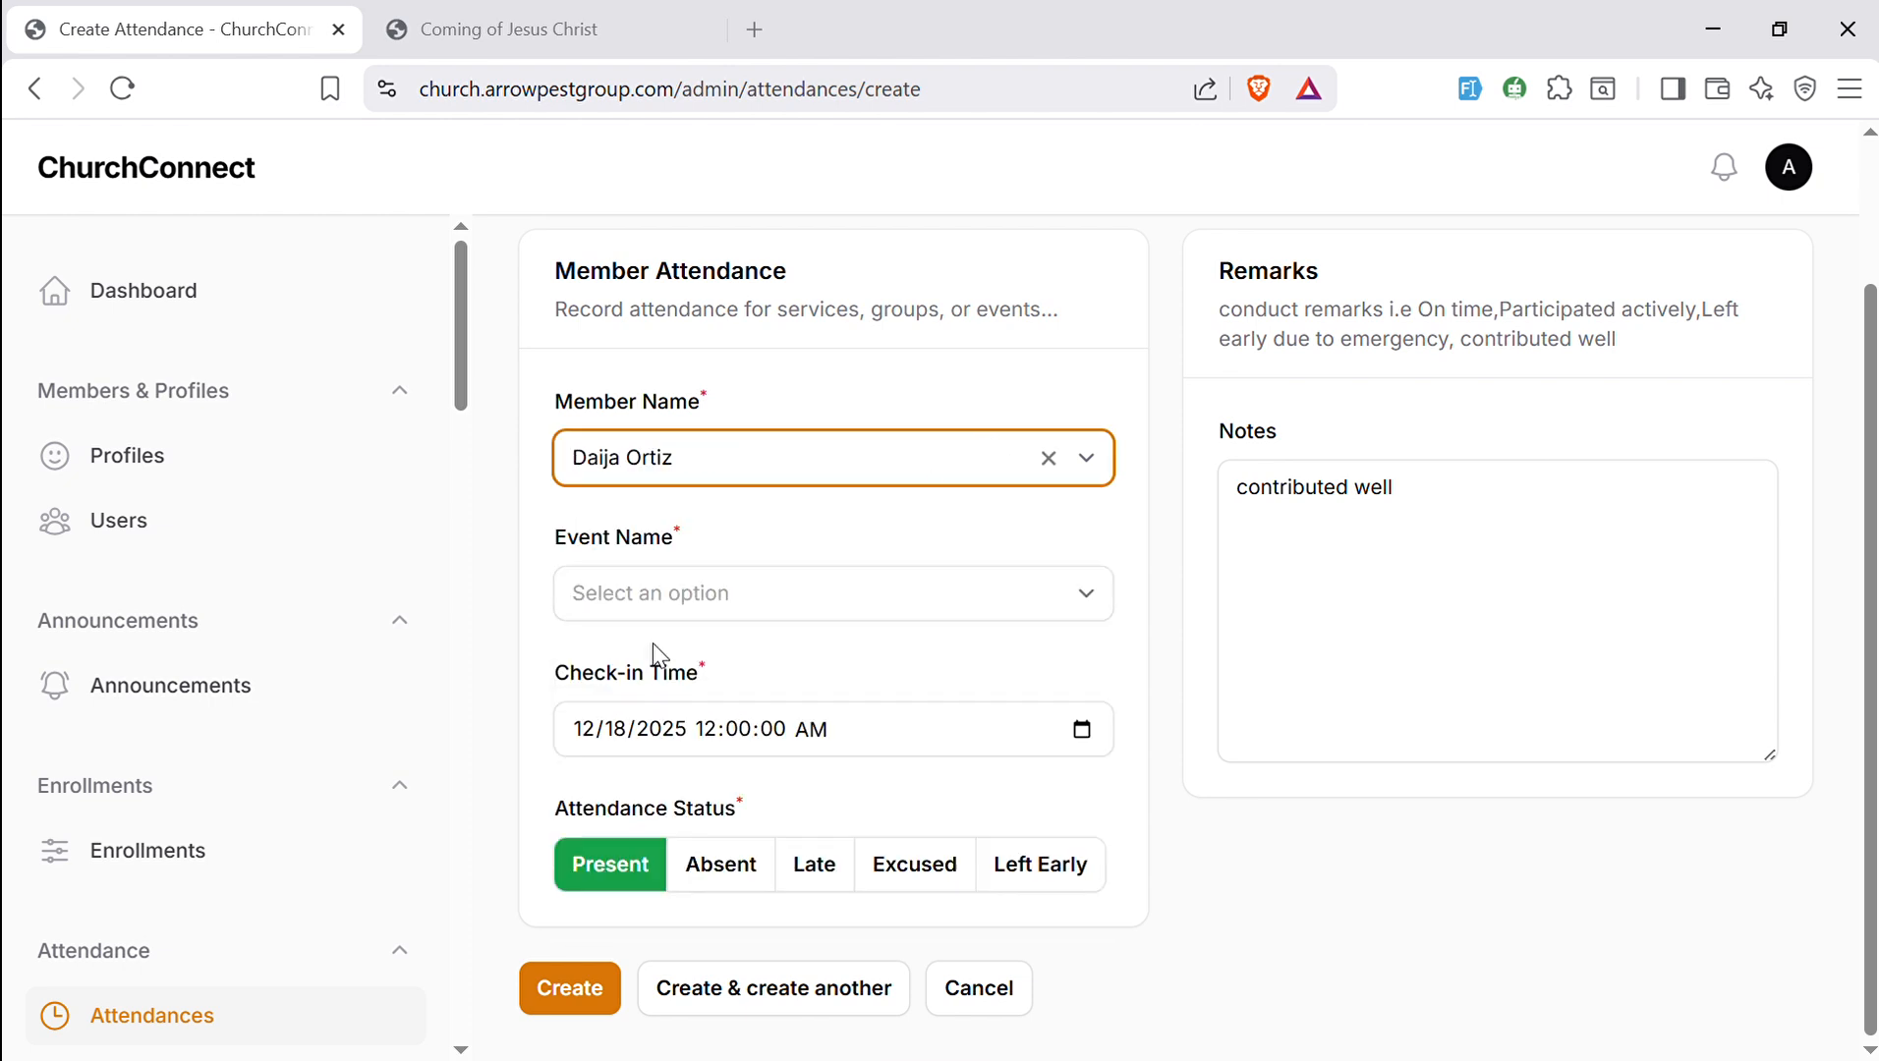
{"action": "left_click", "coordinate": [766, 610]}
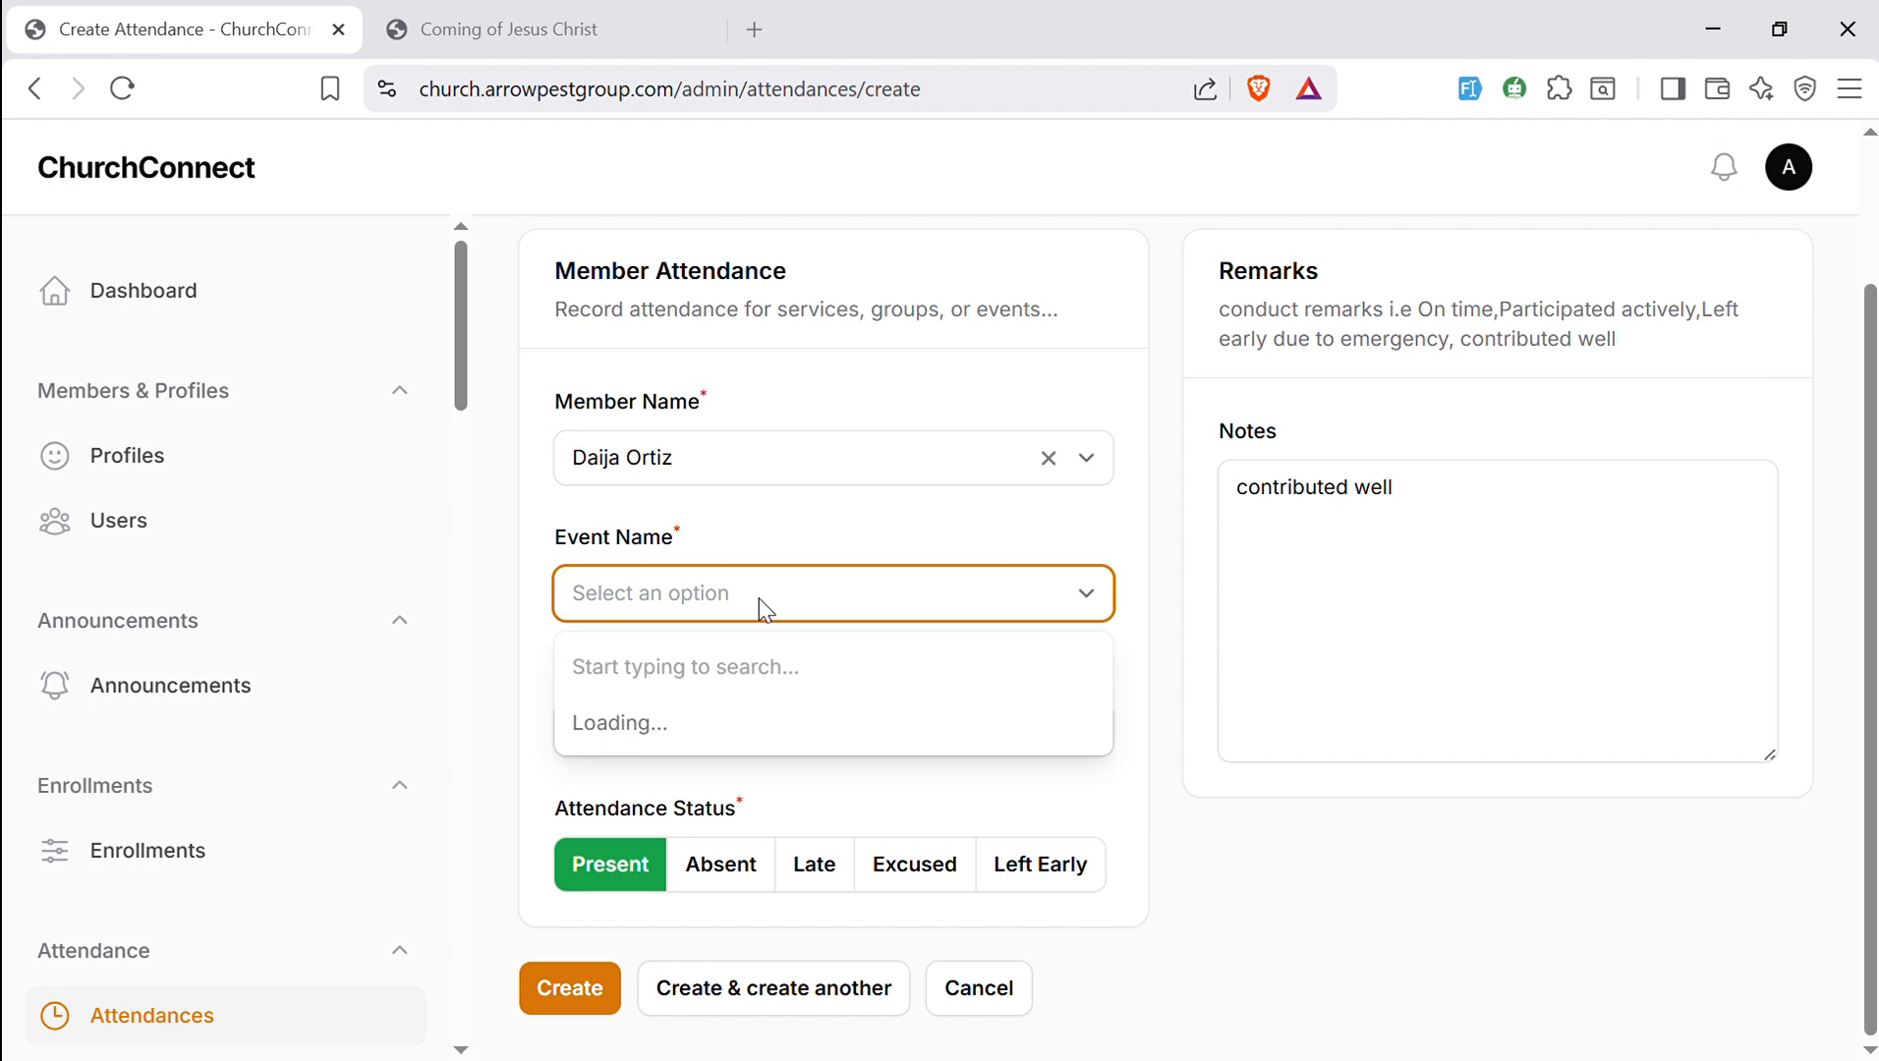
{"action": "left_click", "coordinate": [683, 783]}
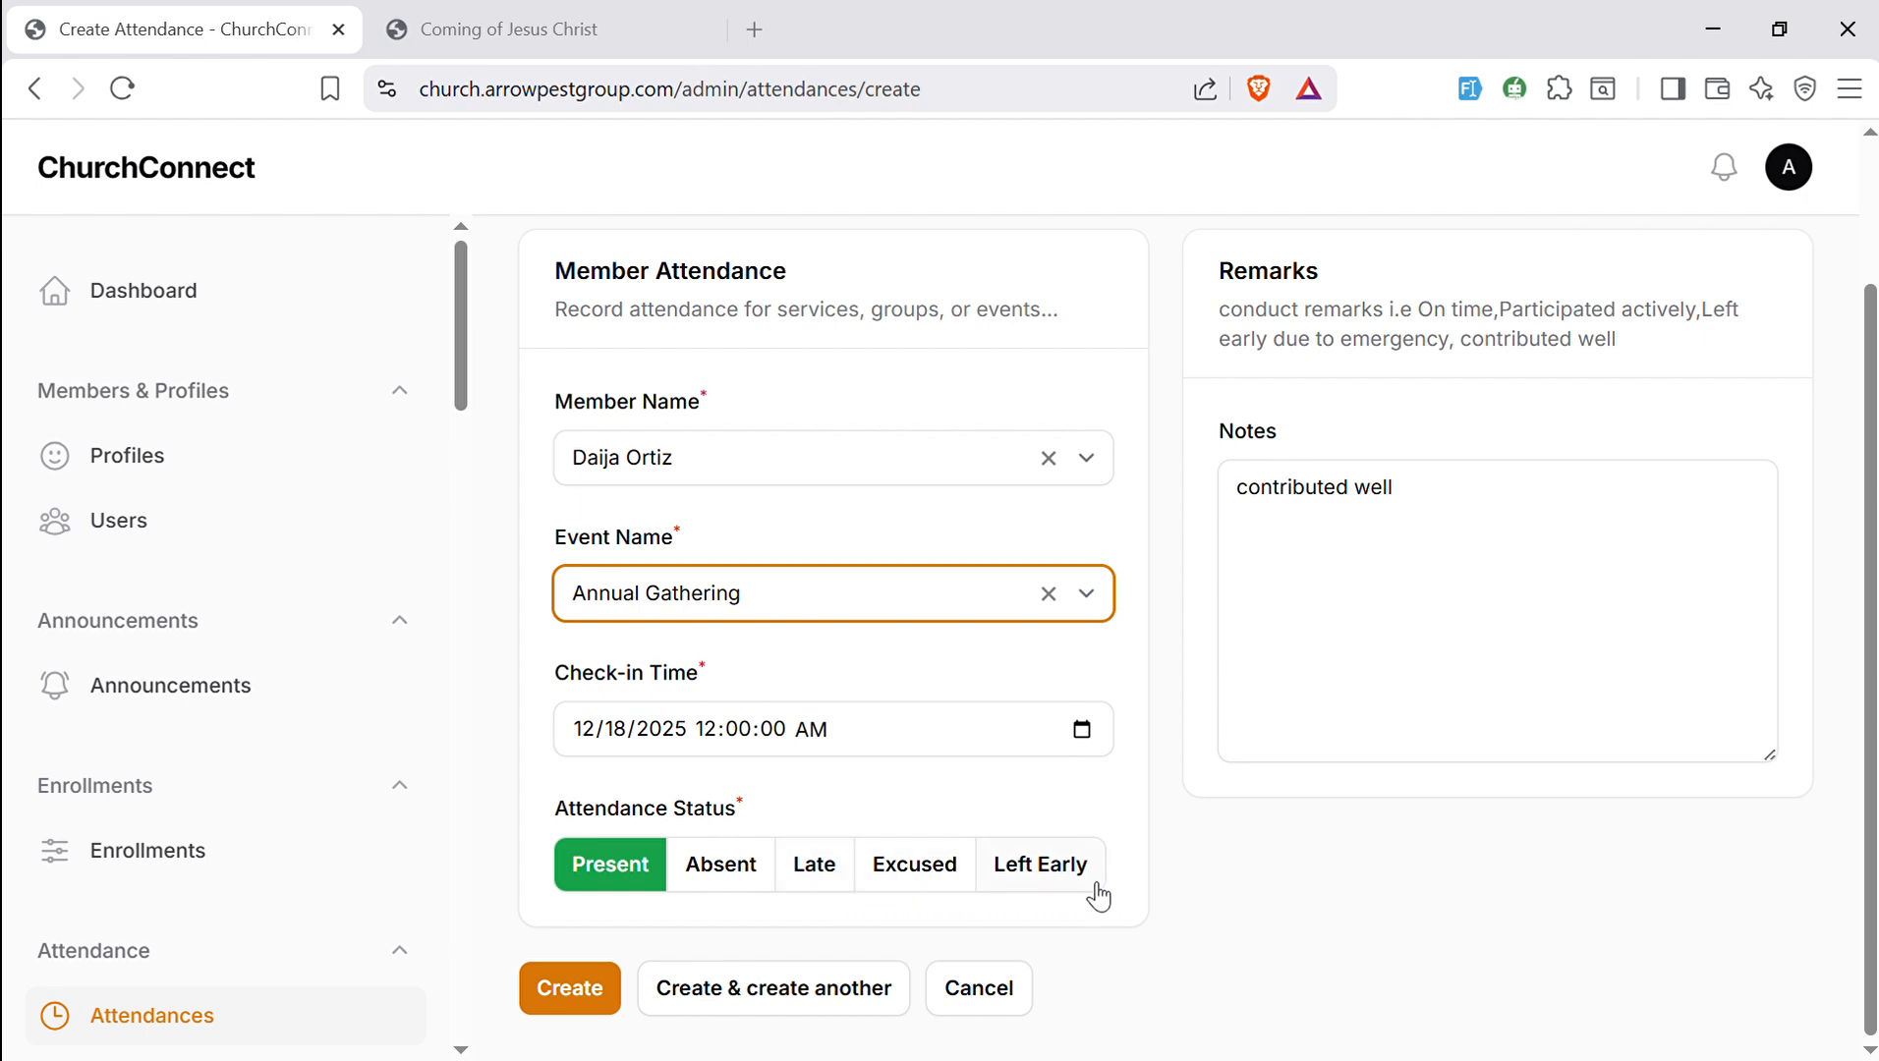
{"action": "left_click", "coordinate": [1411, 550]}
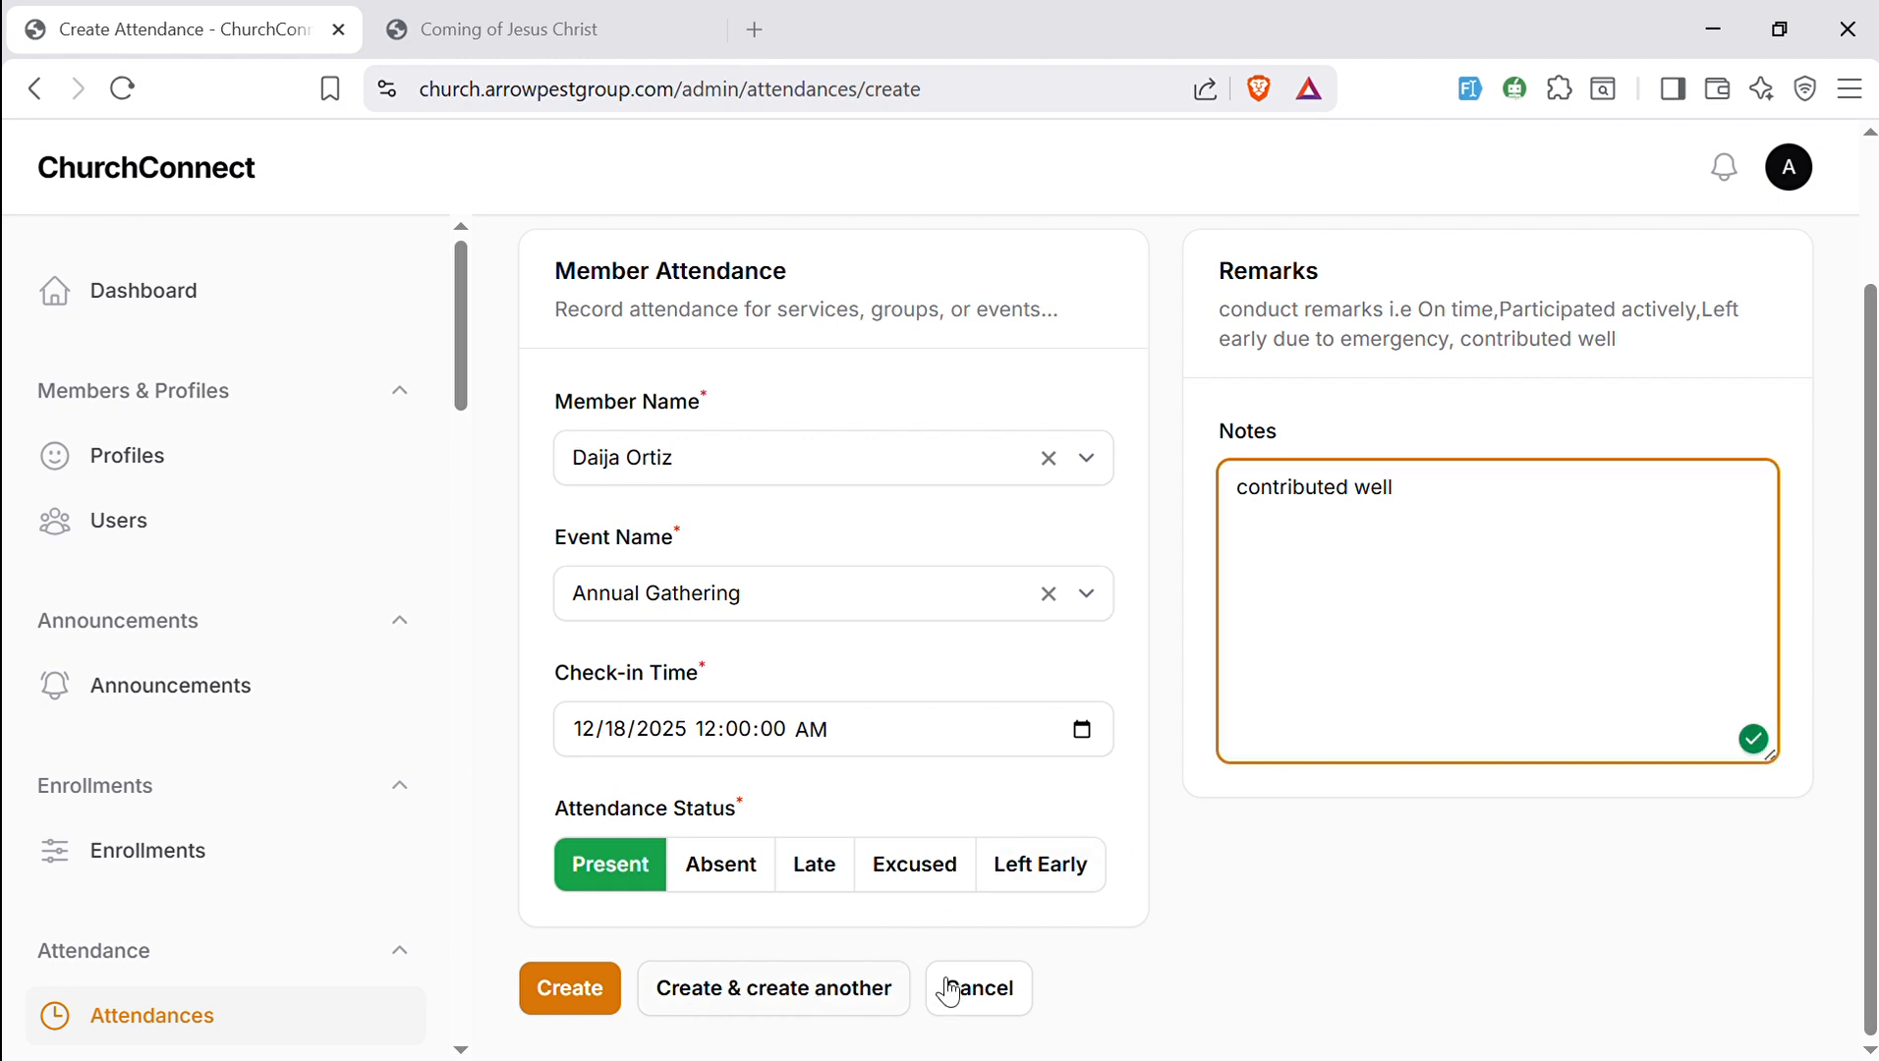
{"action": "left_click", "coordinate": [1001, 992]}
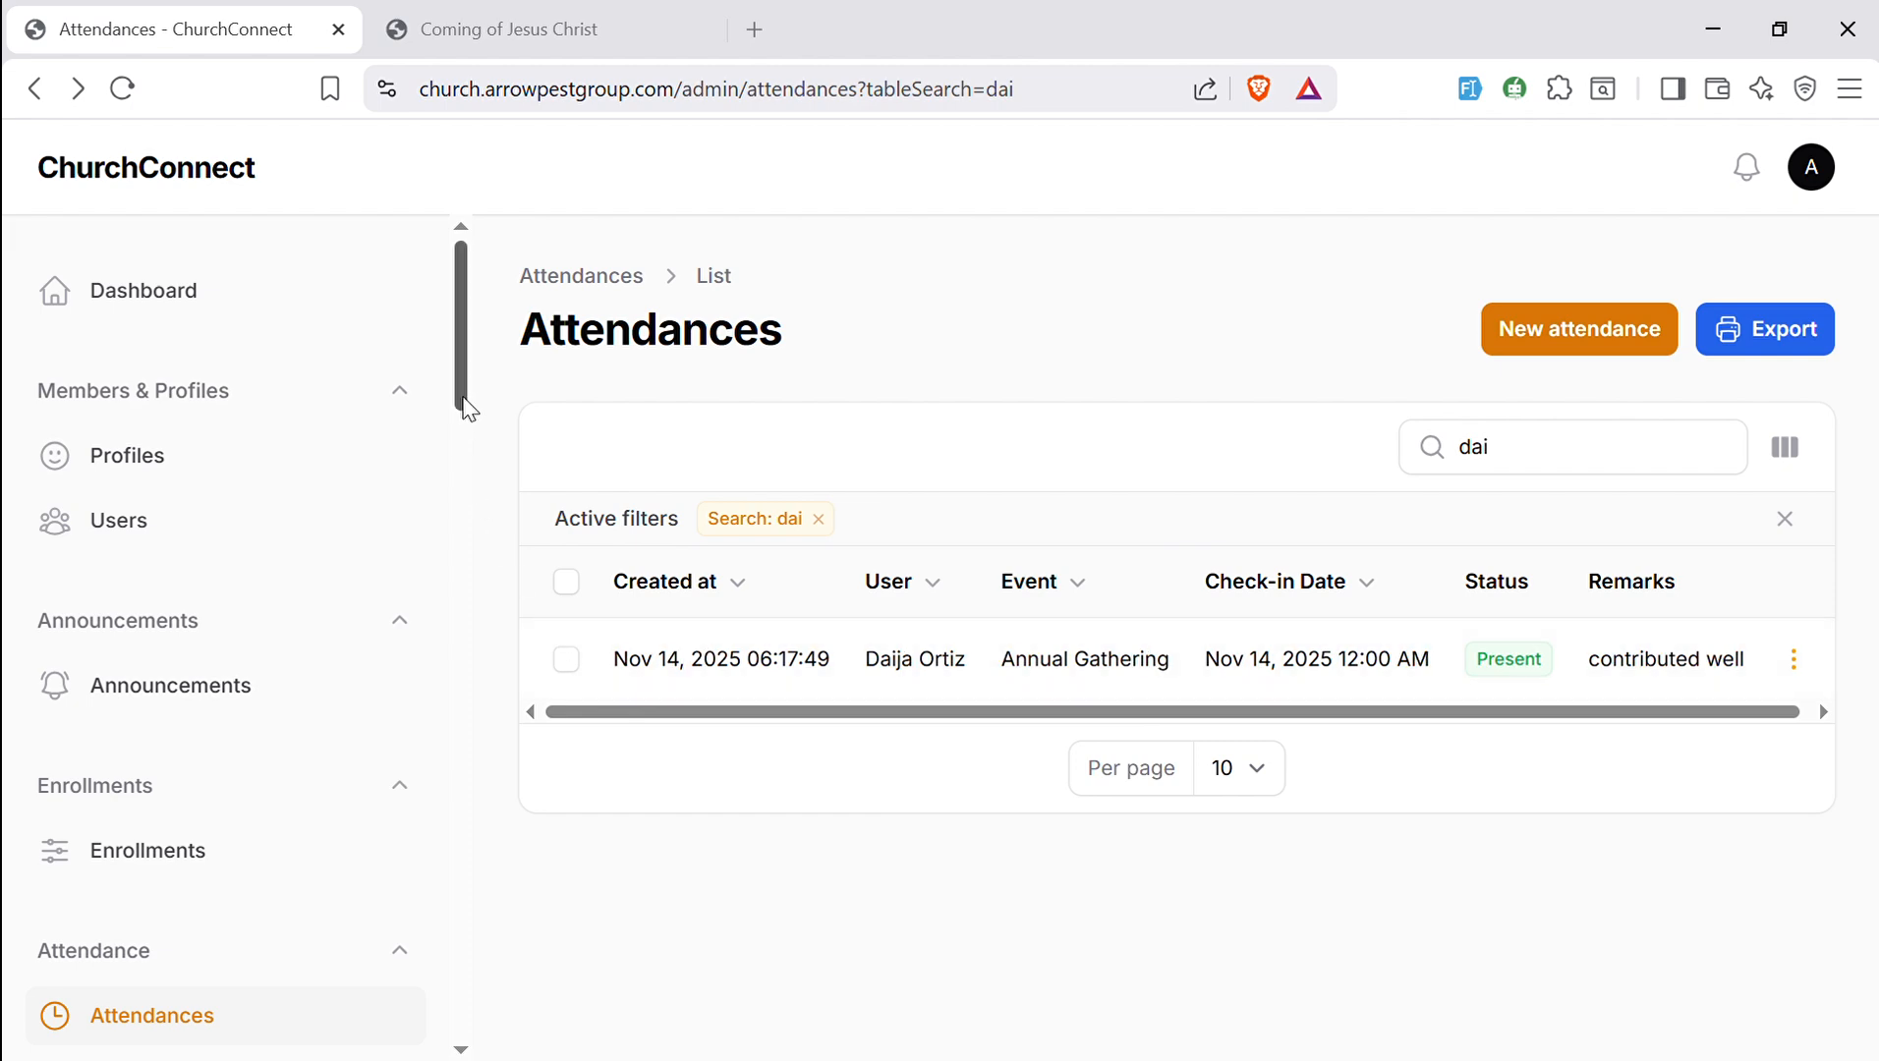
- Open the sermons list and generate the PDF of the "The Journey of Faith" sermon
{"action": "left_click_drag", "start_coordinate": [461, 406], "coordinate": [460, 581]}
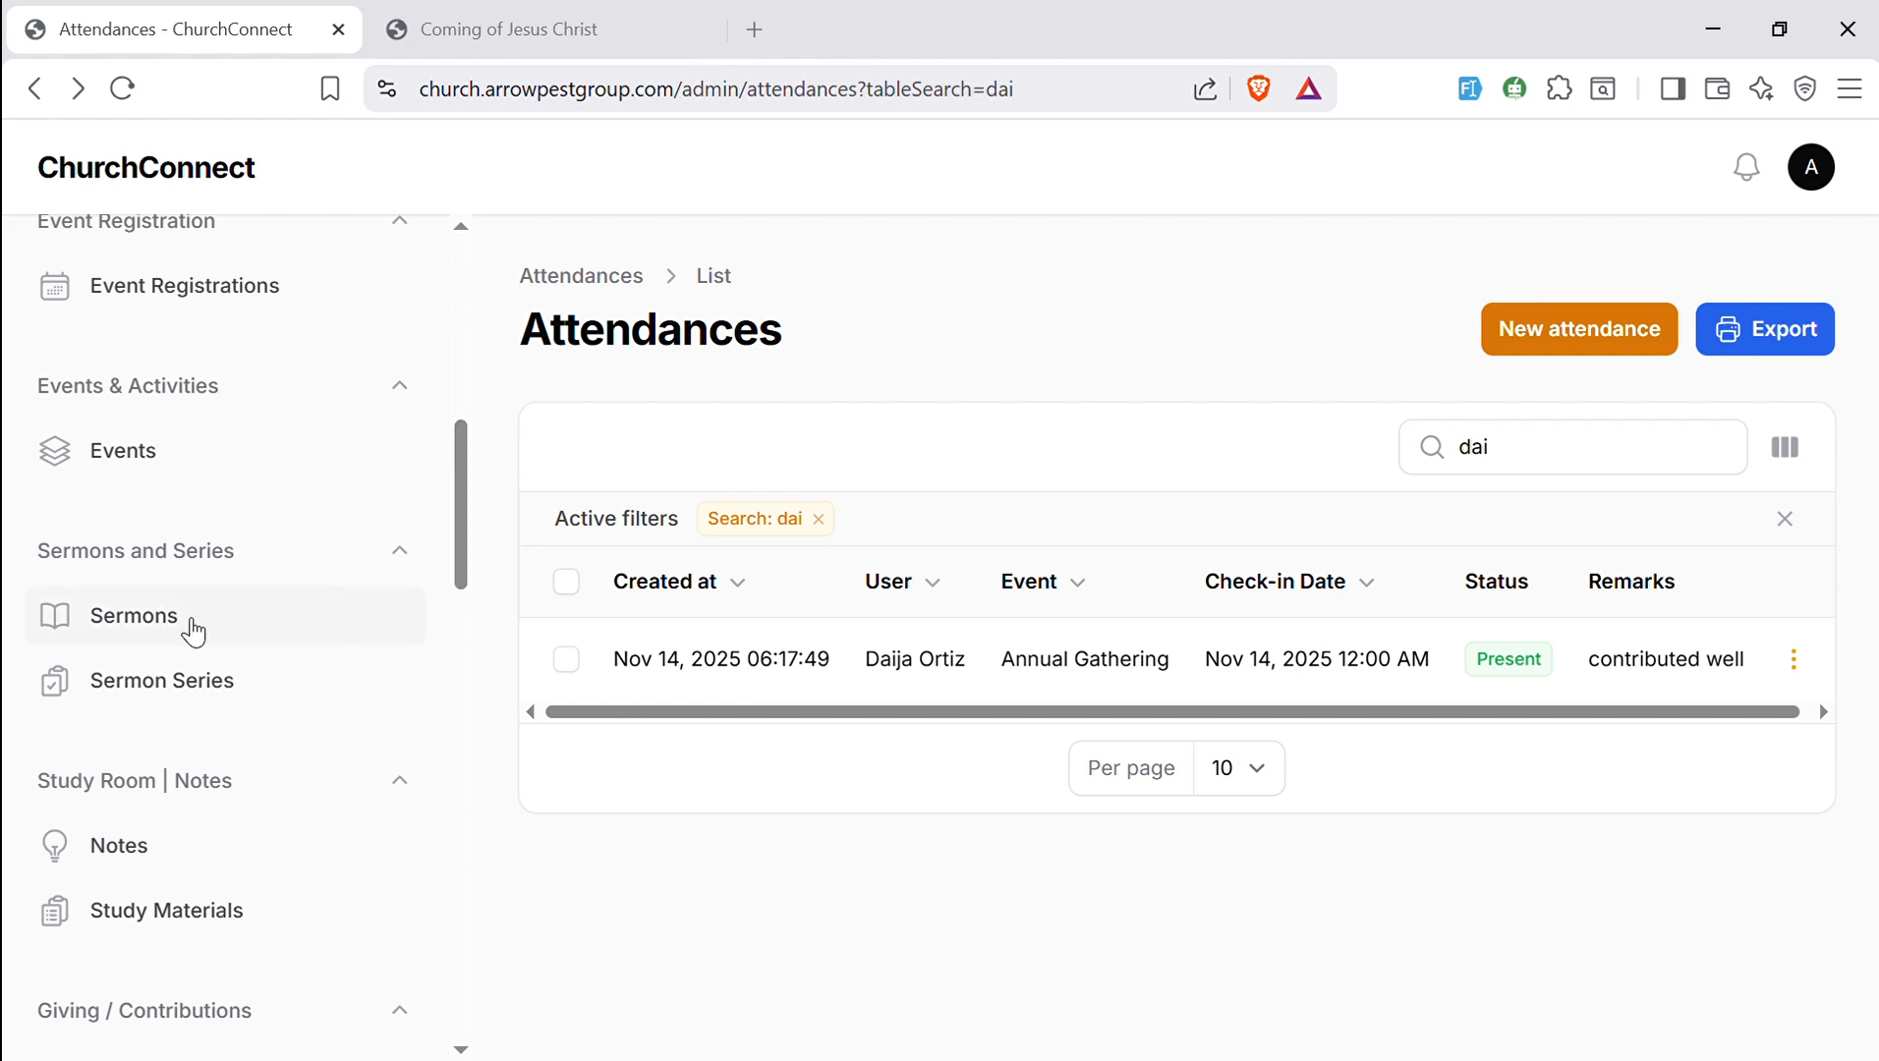
{"action": "left_click", "coordinate": [191, 624]}
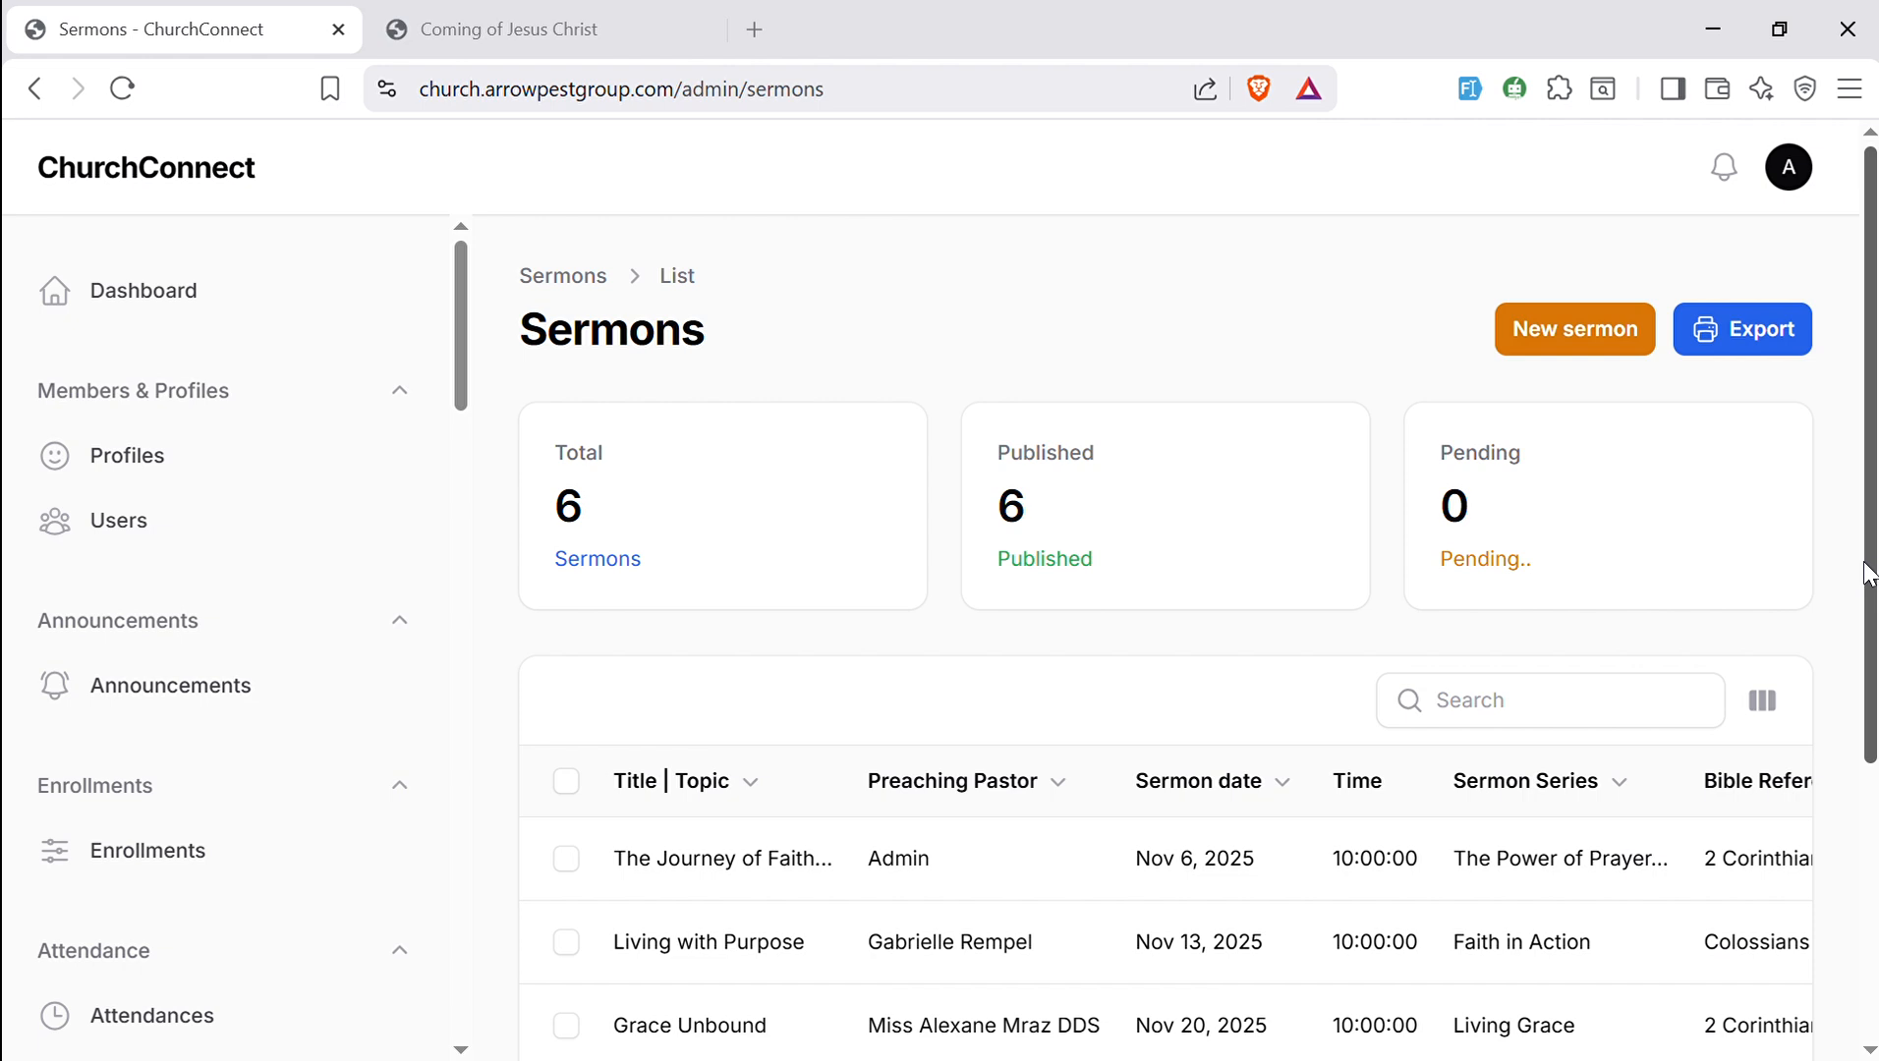
{"action": "scroll", "coordinate": [1867, 572], "scroll_direction": "down", "scroll_amount": 2}
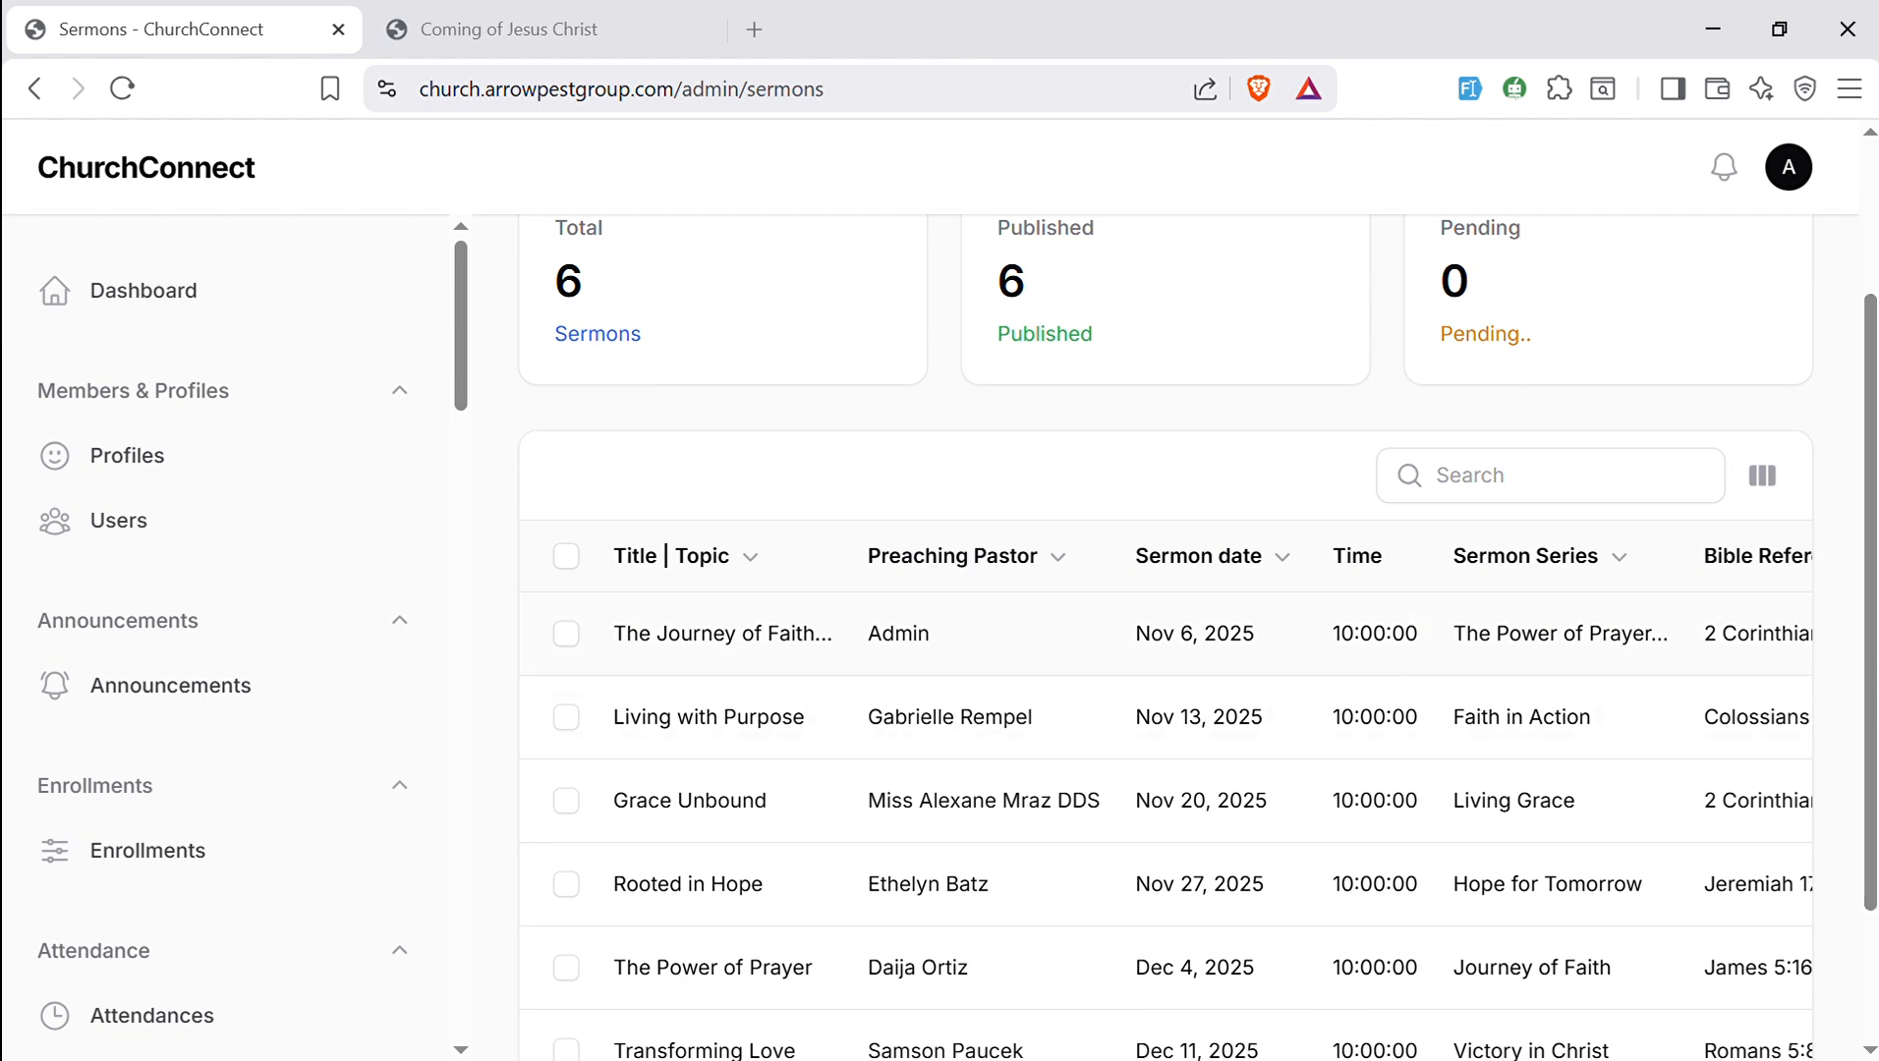
{"action": "scroll", "coordinate": [1159, 688], "scroll_direction": "right", "scroll_amount": 3}
{"action": "left_click", "coordinate": [1764, 636]}
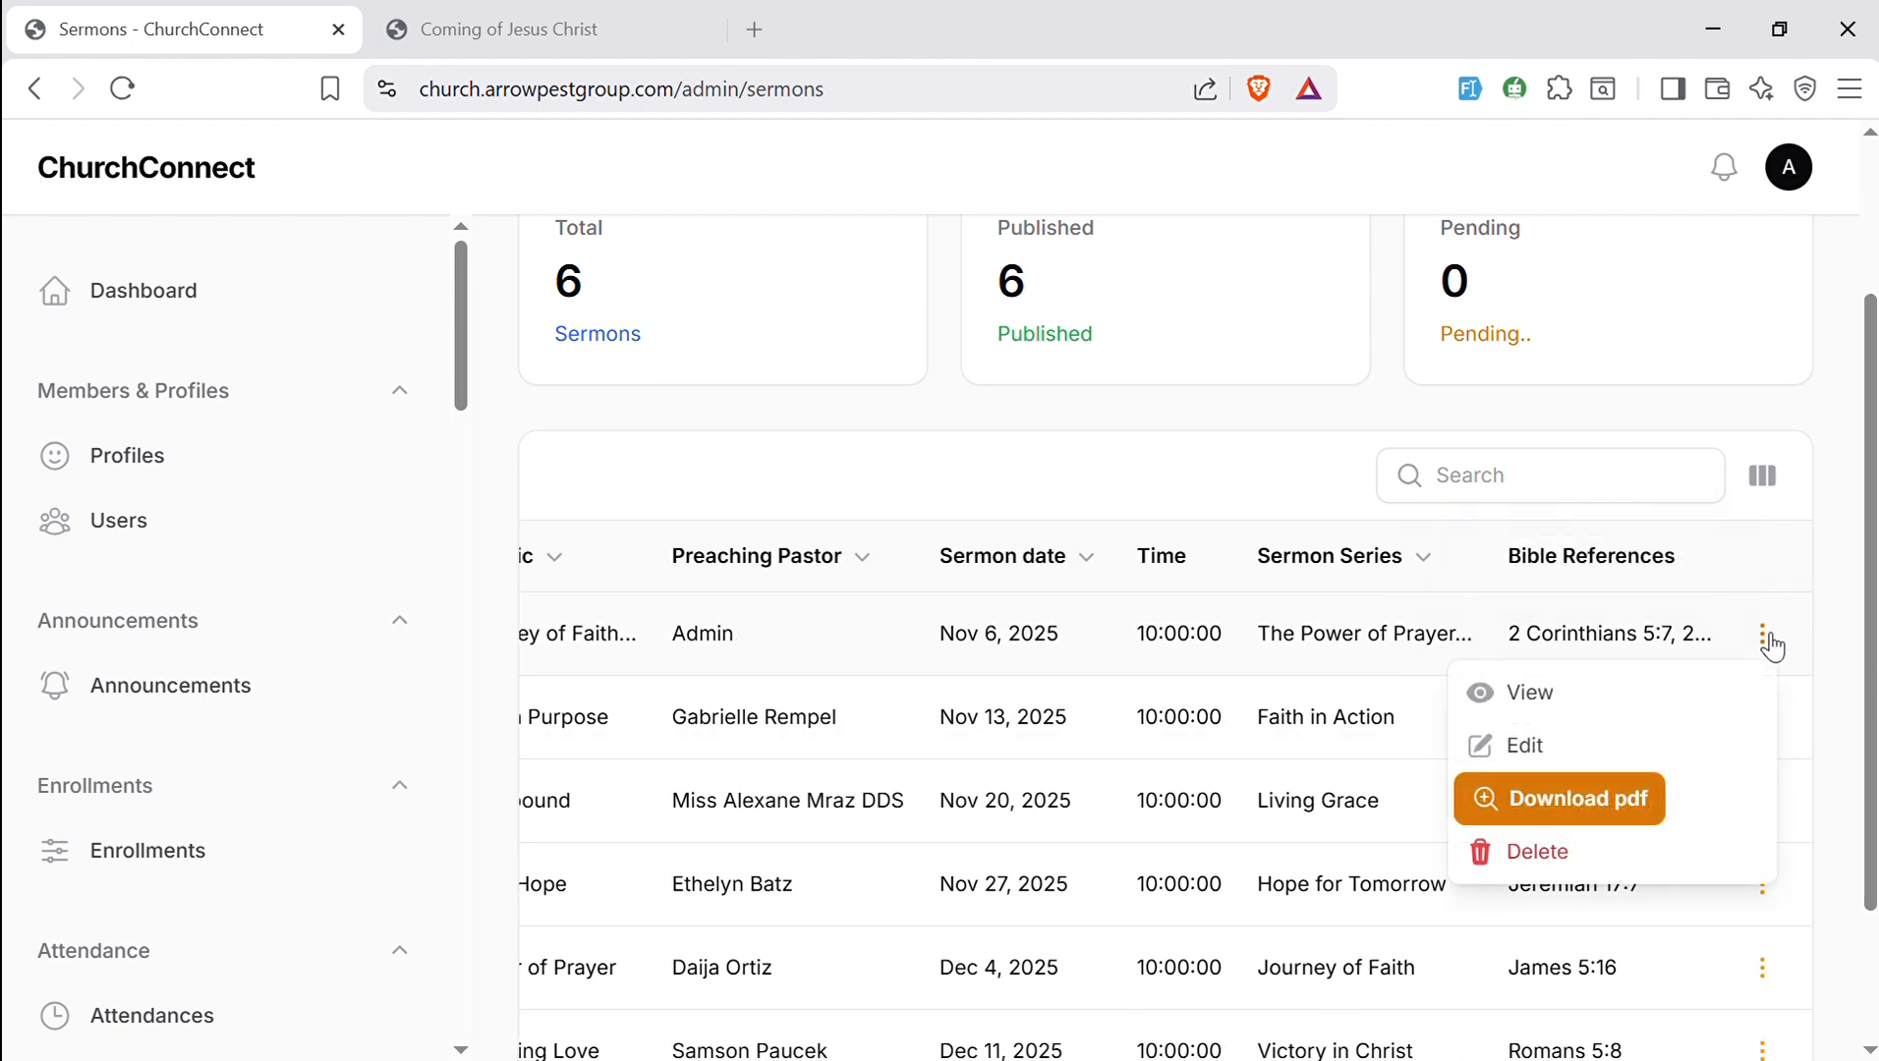
{"action": "left_click", "coordinate": [1552, 797]}
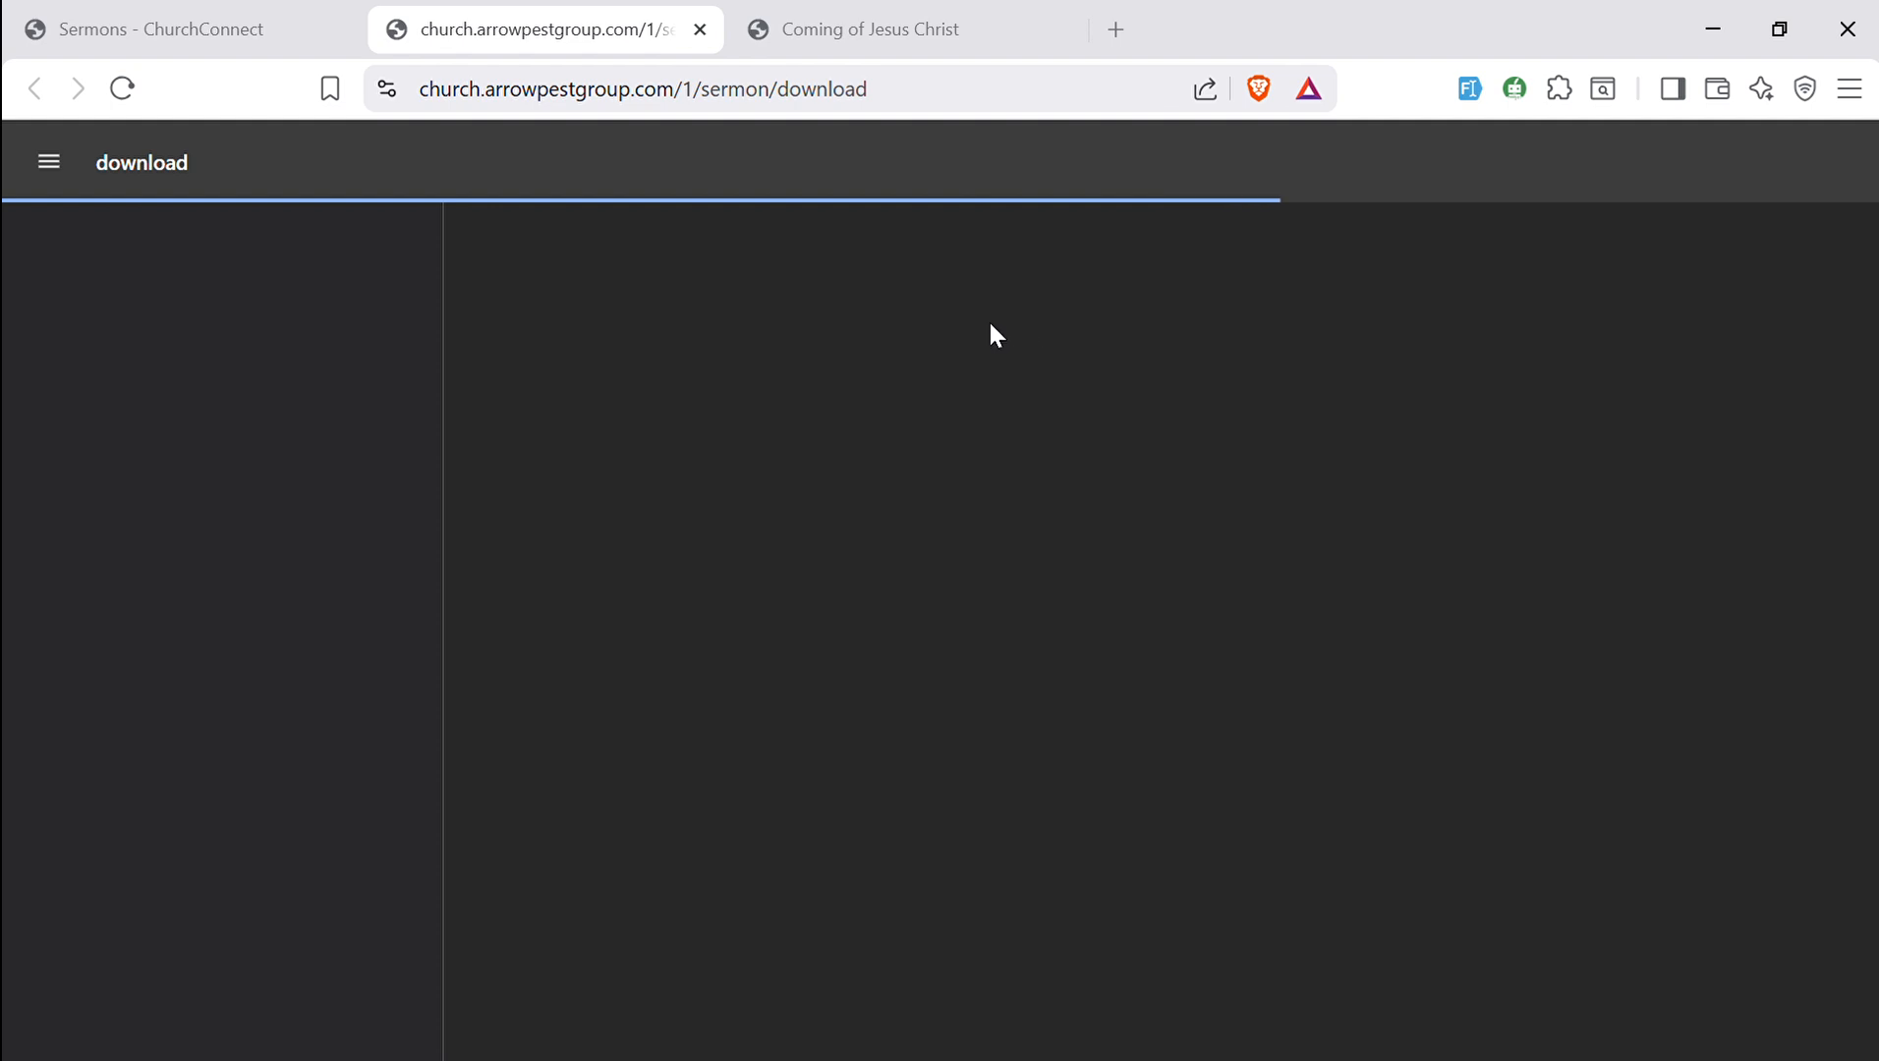
- Return to the sermons list and view the full details and transcript of the "The Journey of Faith" sermon
{"action": "left_click", "coordinate": [228, 47]}
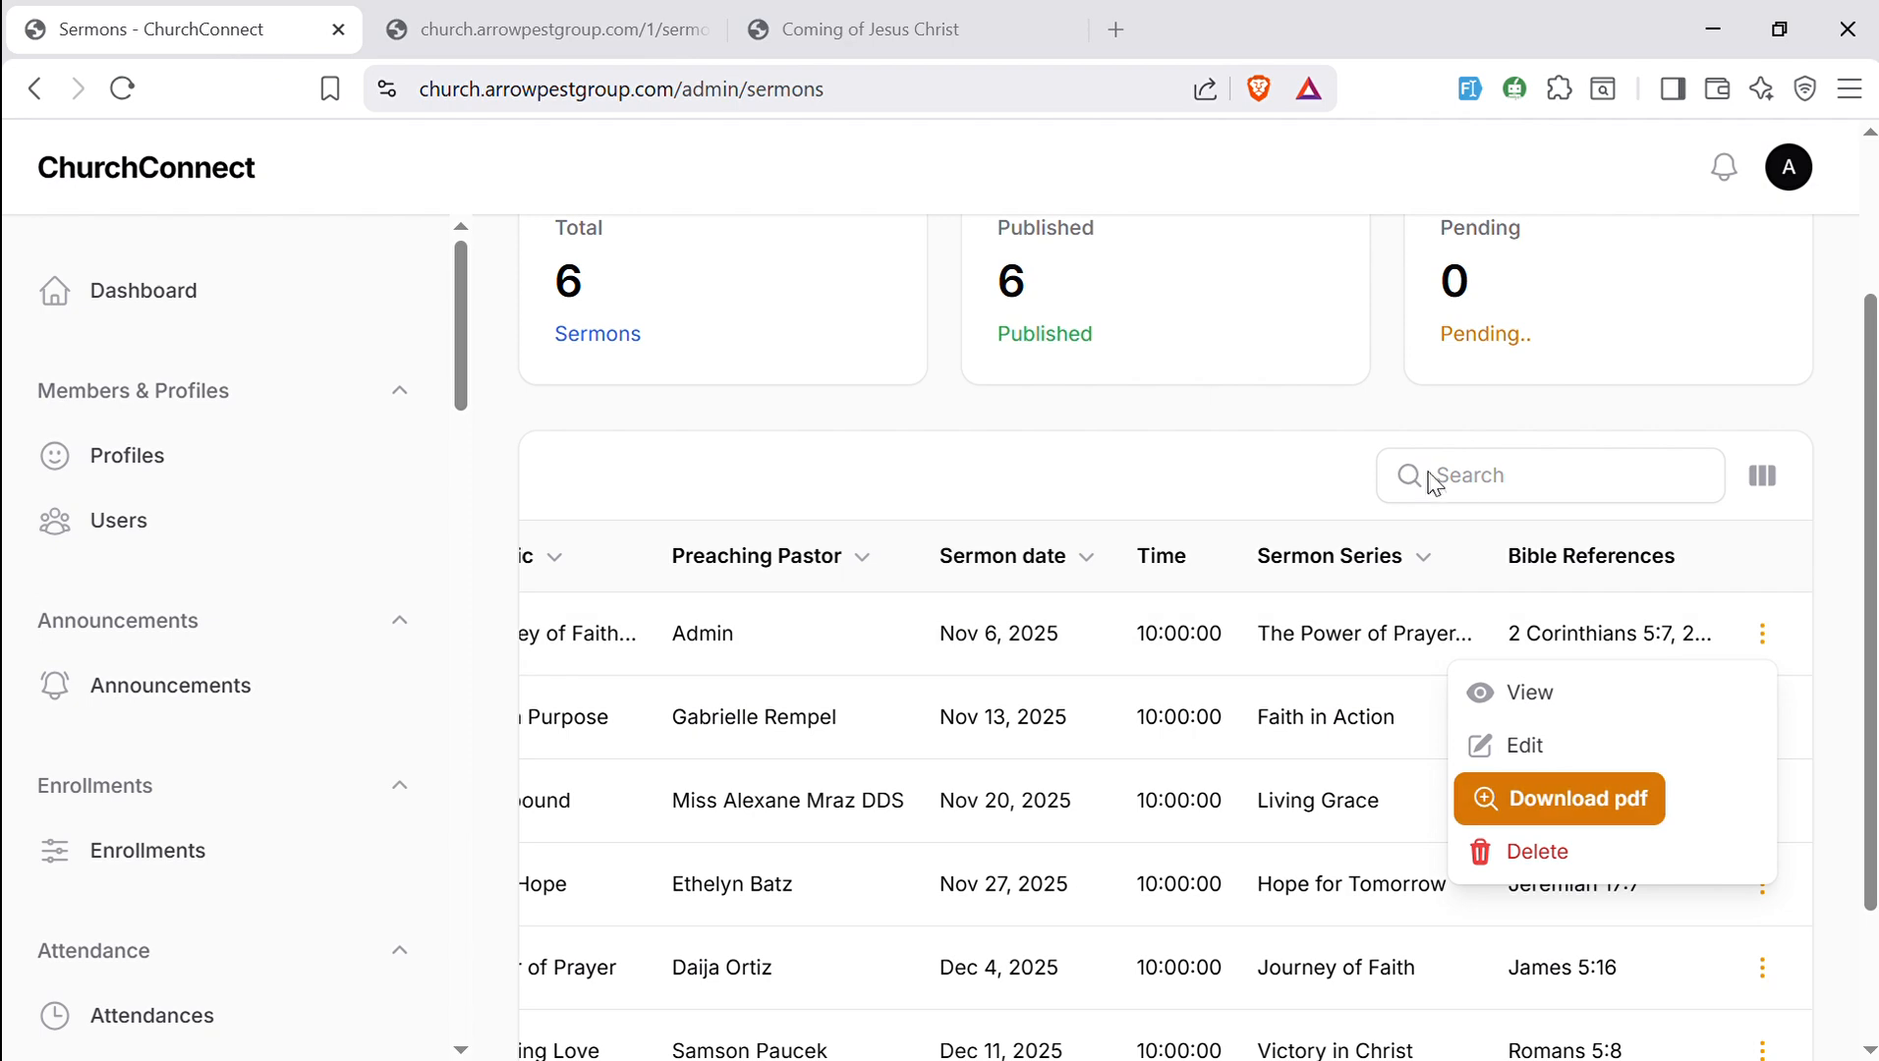
{"action": "left_click", "coordinate": [1566, 710]}
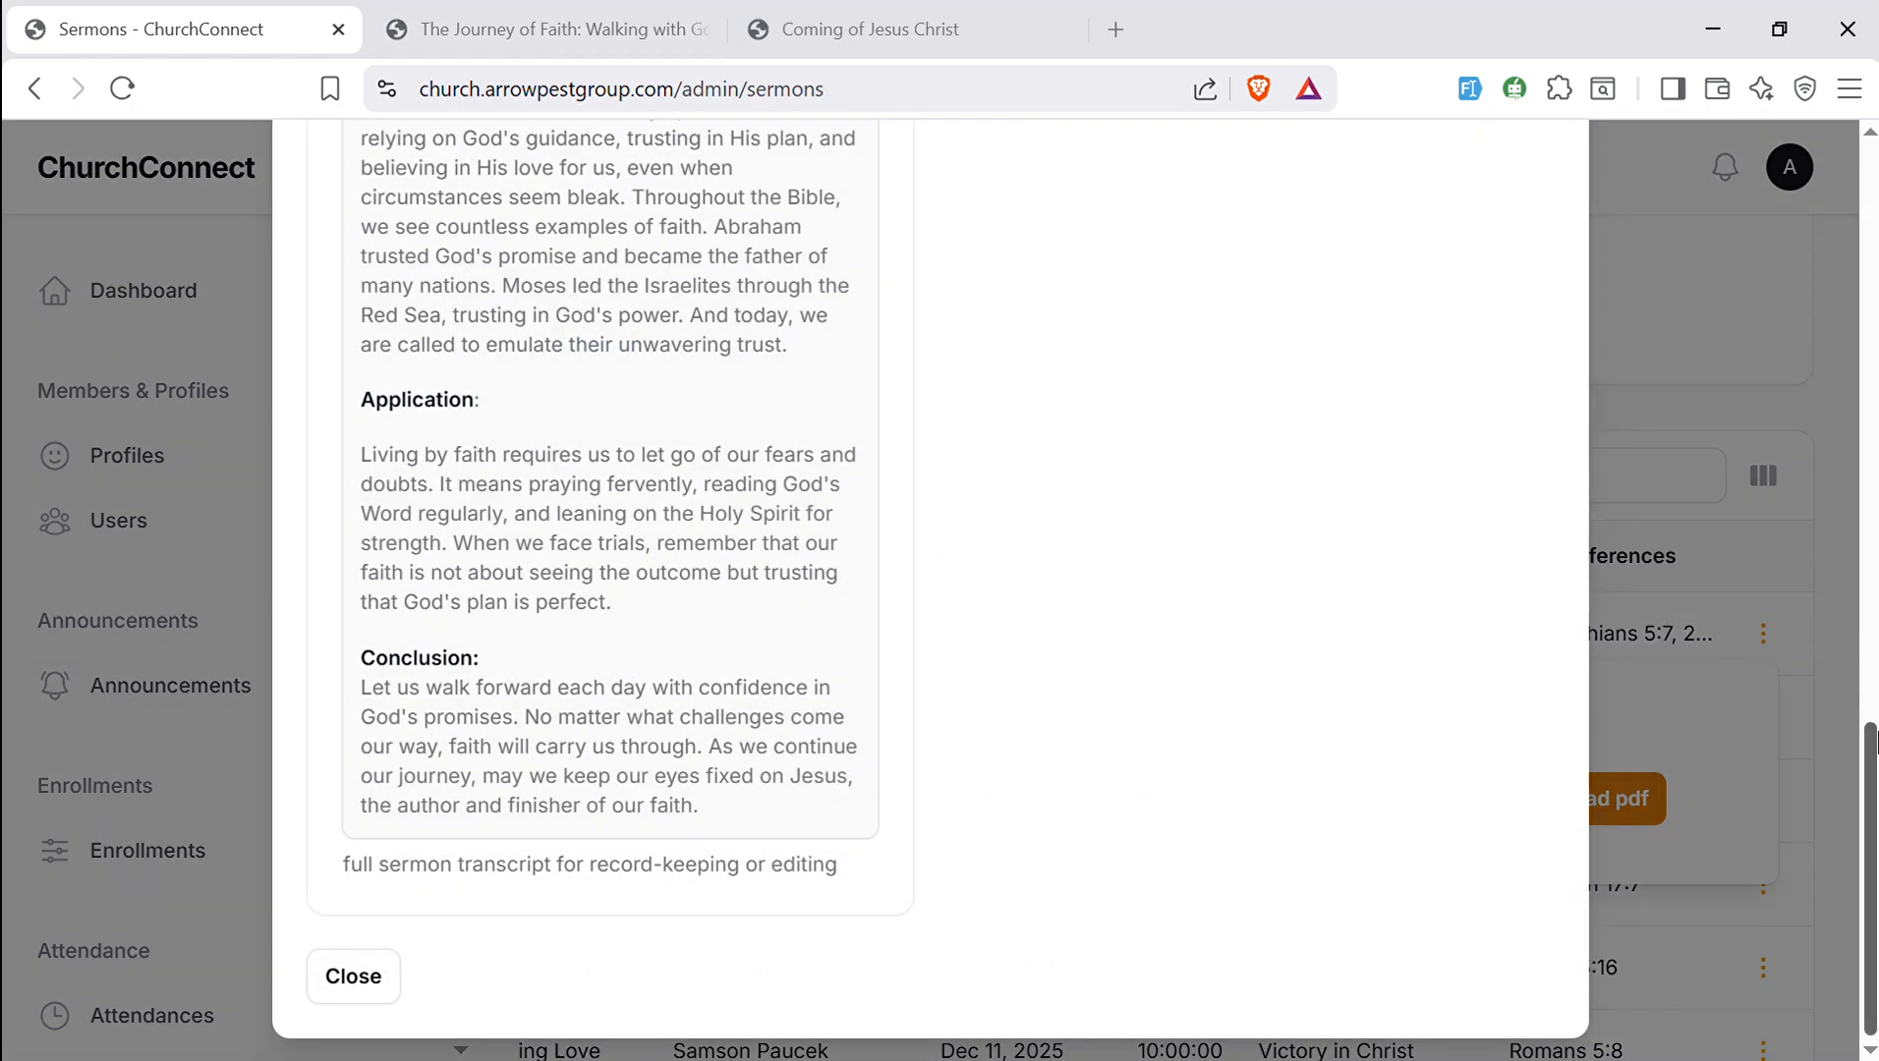
{"action": "left_click_drag", "start_coordinate": [1866, 756], "coordinate": [1826, 127]}
- Review the generated sermon PDF, covering its title, series, theme, Bible references and main message
{"action": "left_click", "coordinate": [551, 29]}
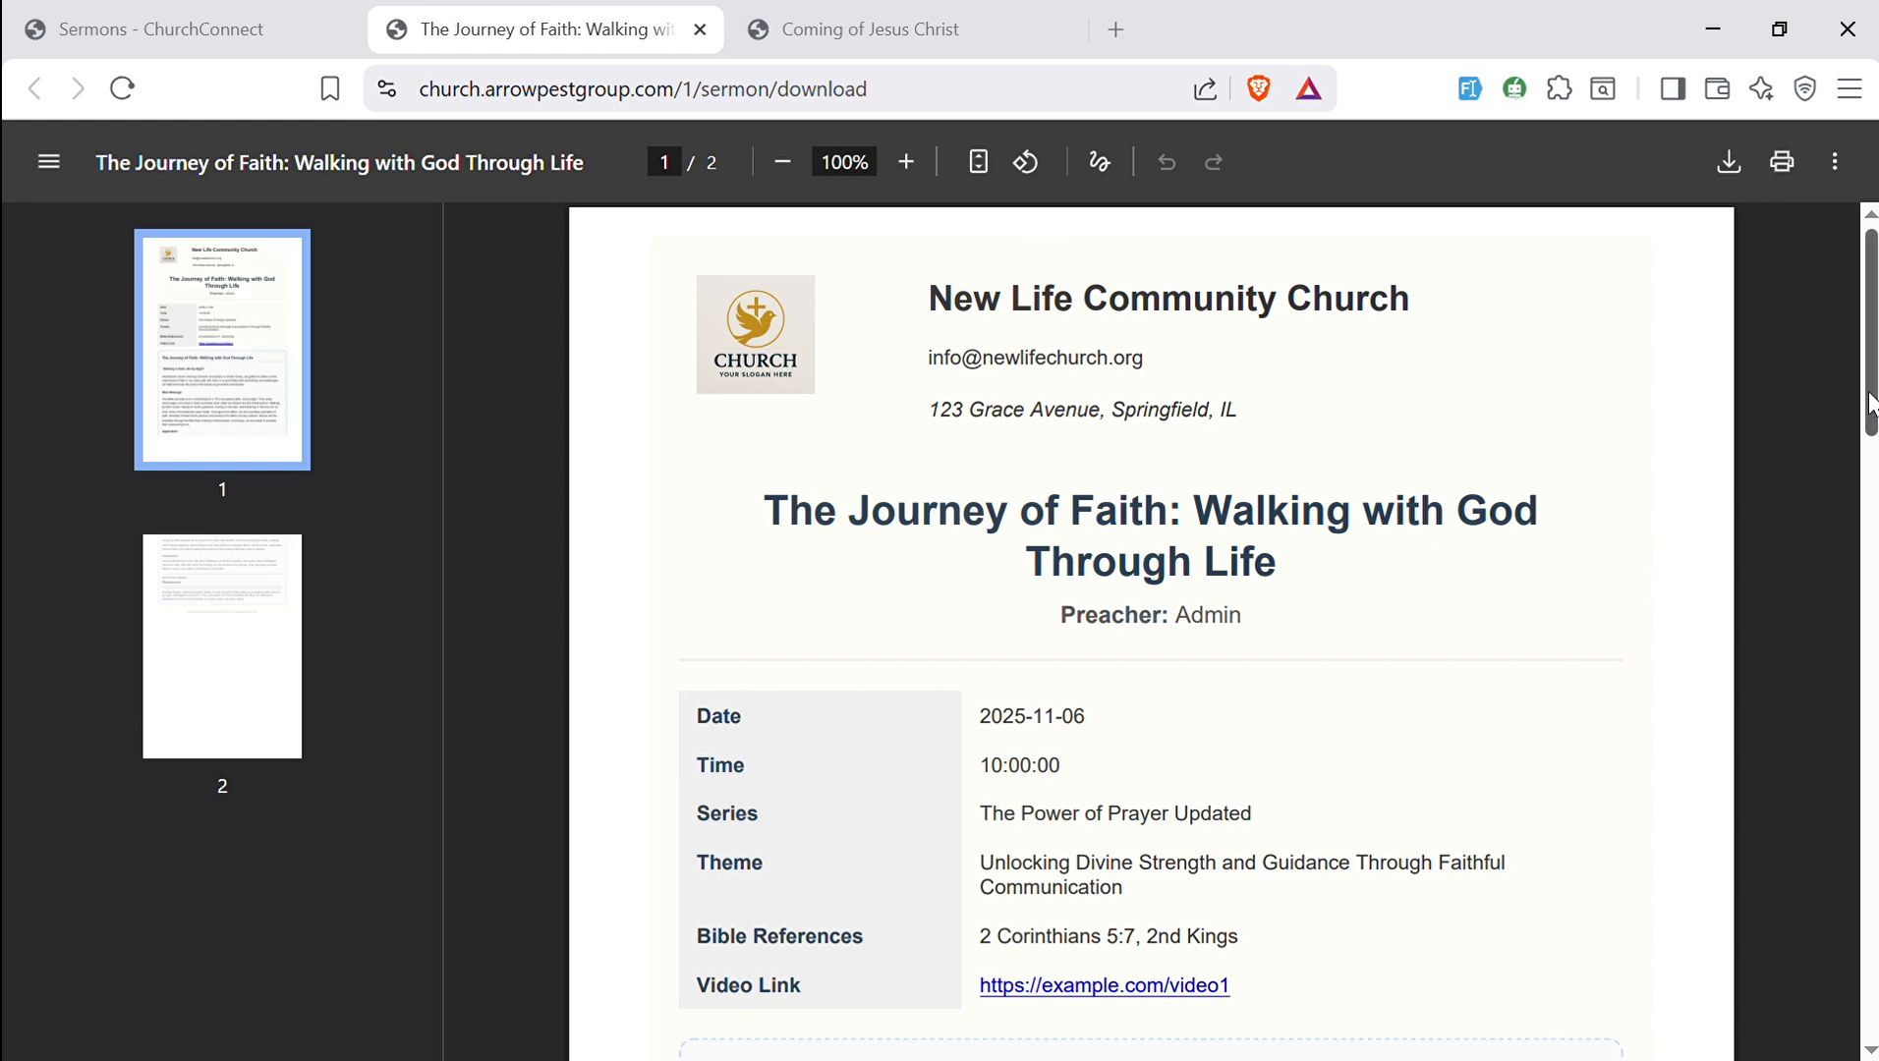
{"action": "scroll", "coordinate": [1872, 403], "scroll_direction": "down", "scroll_amount": 1}
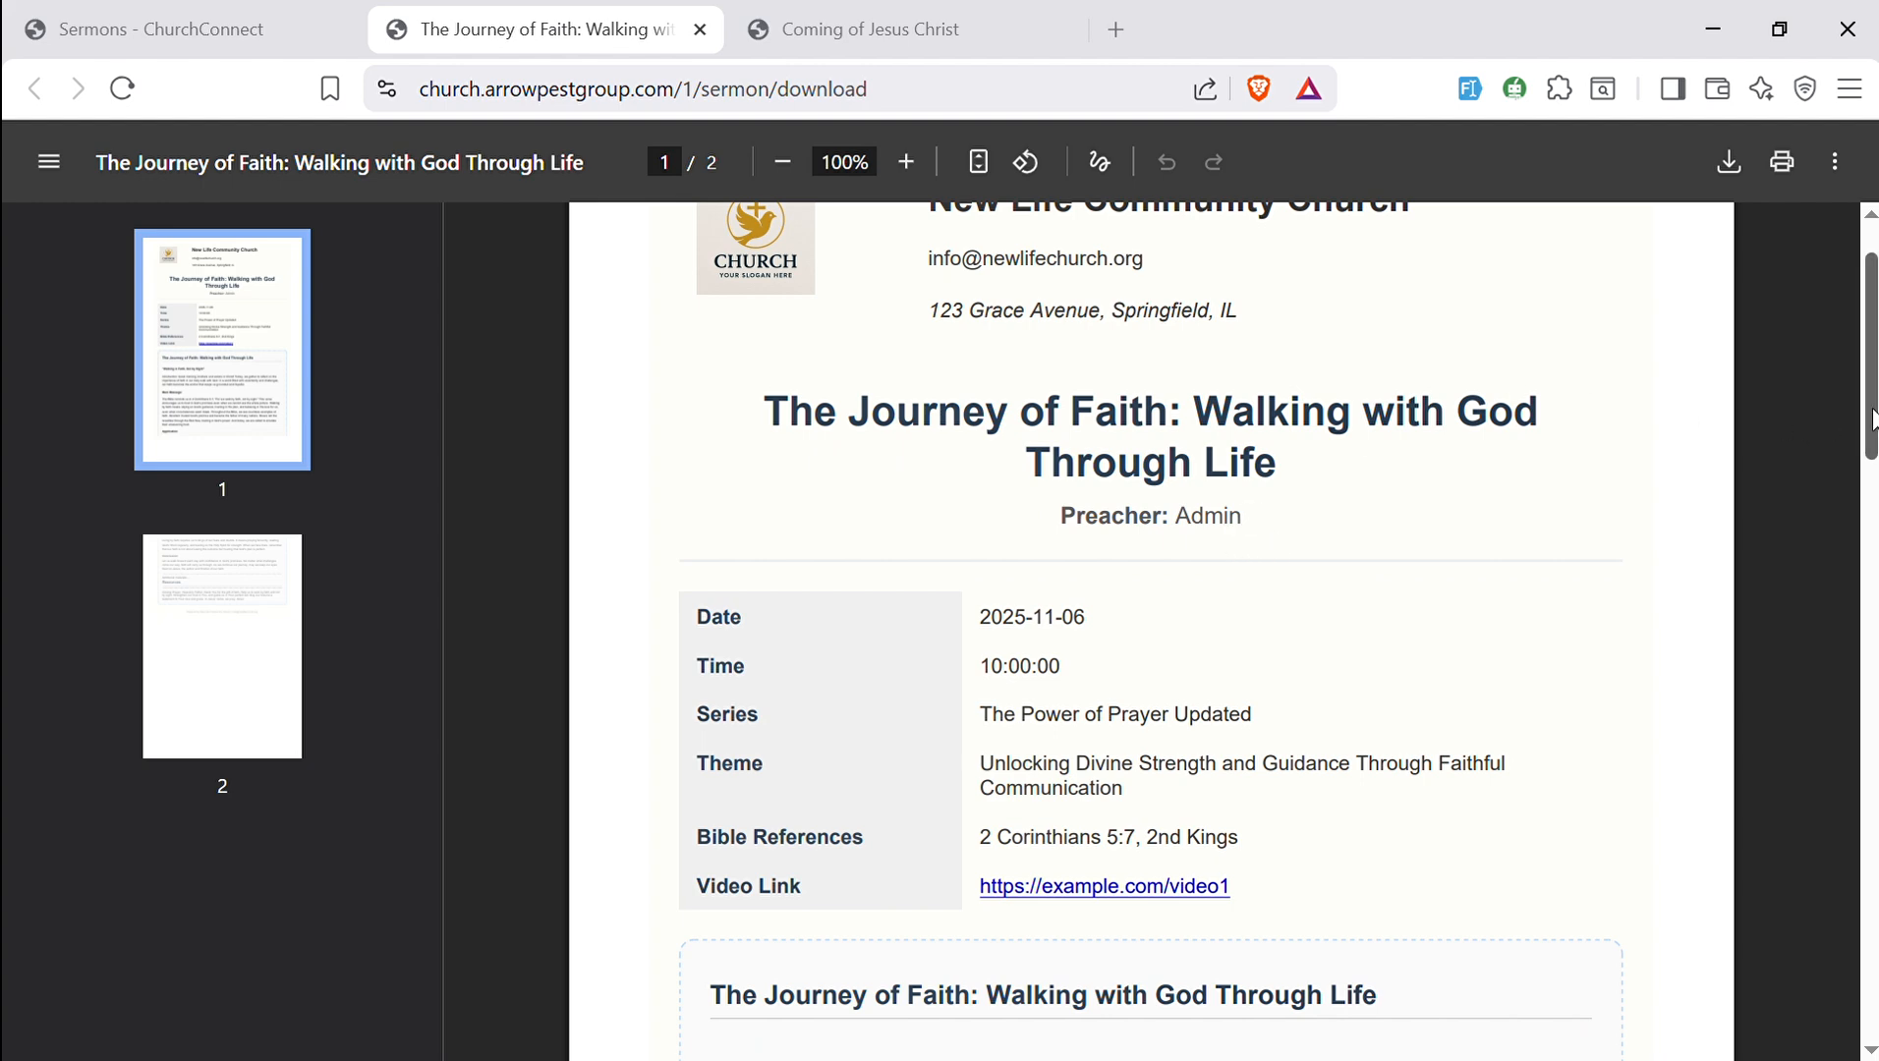
{"action": "left_click_drag", "start_coordinate": [768, 421], "coordinate": [1452, 442]}
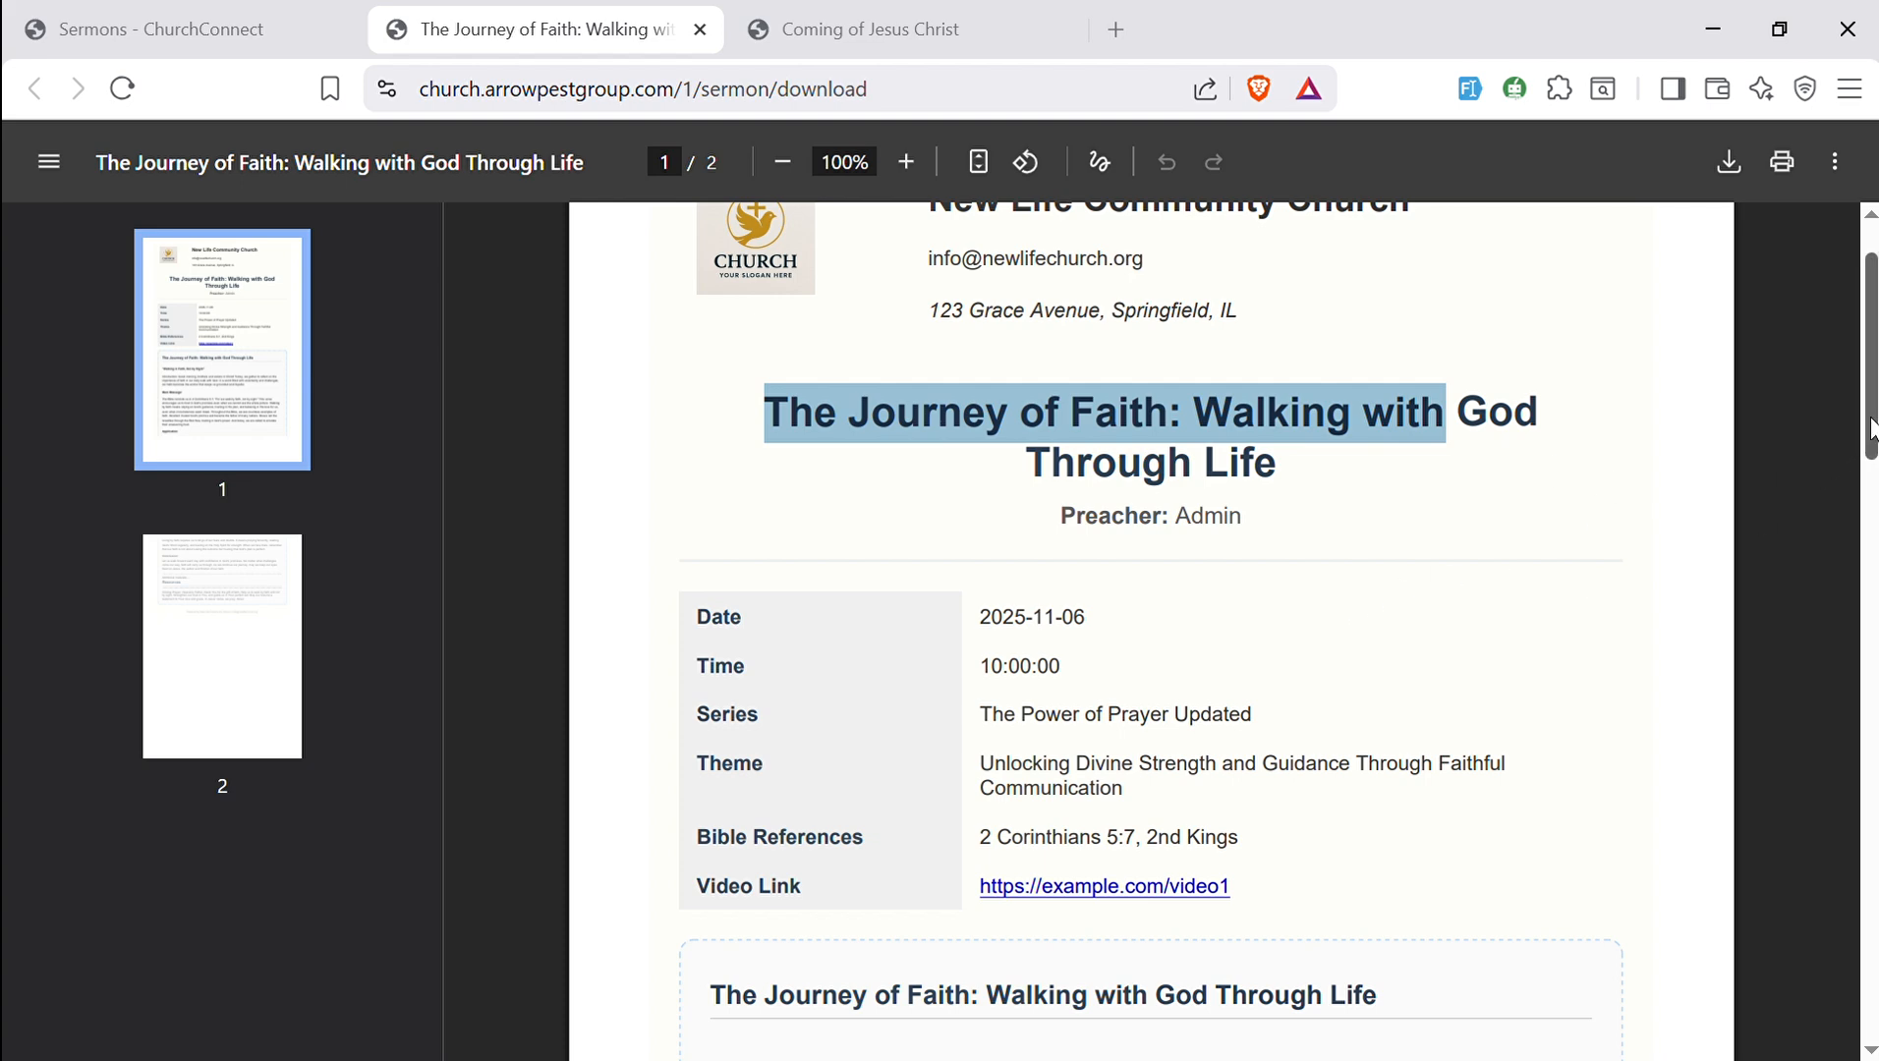
{"action": "scroll", "coordinate": [1856, 450], "scroll_direction": "down", "scroll_amount": 2}
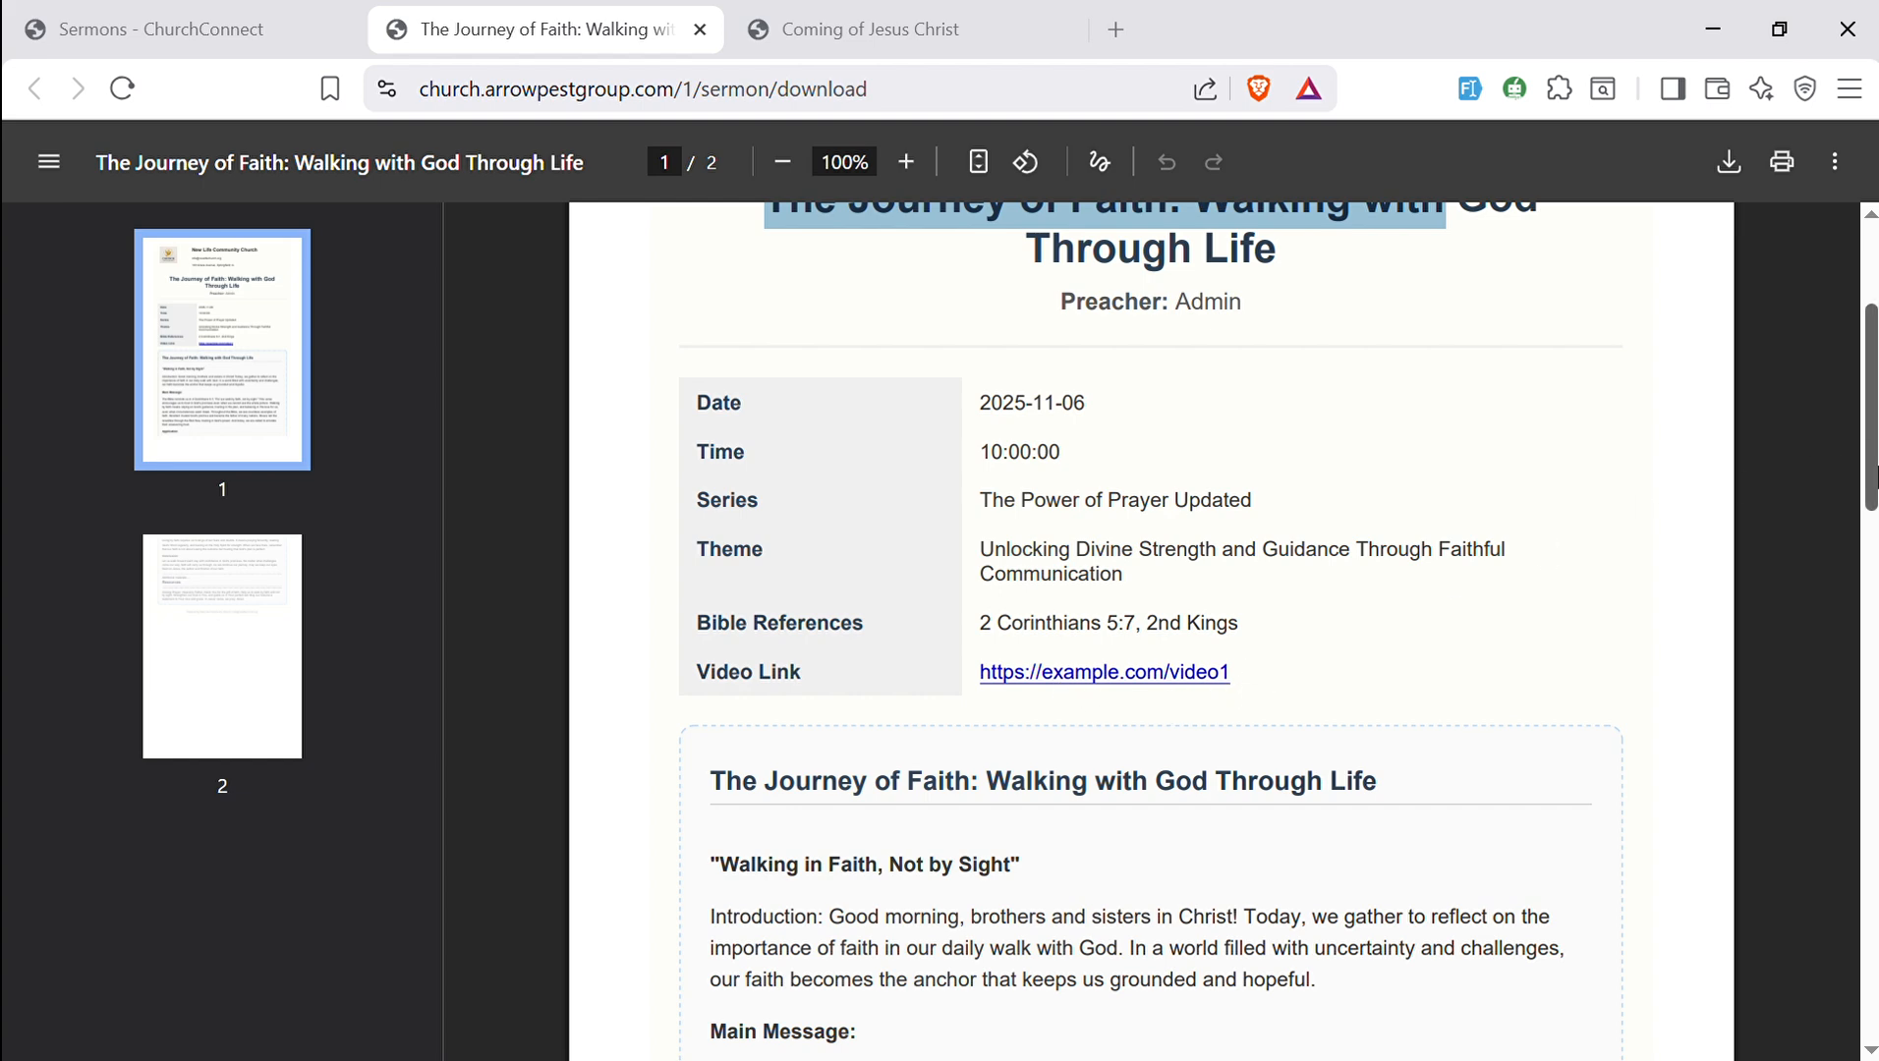
{"action": "left_click_drag", "start_coordinate": [1870, 480], "coordinate": [945, 277]}
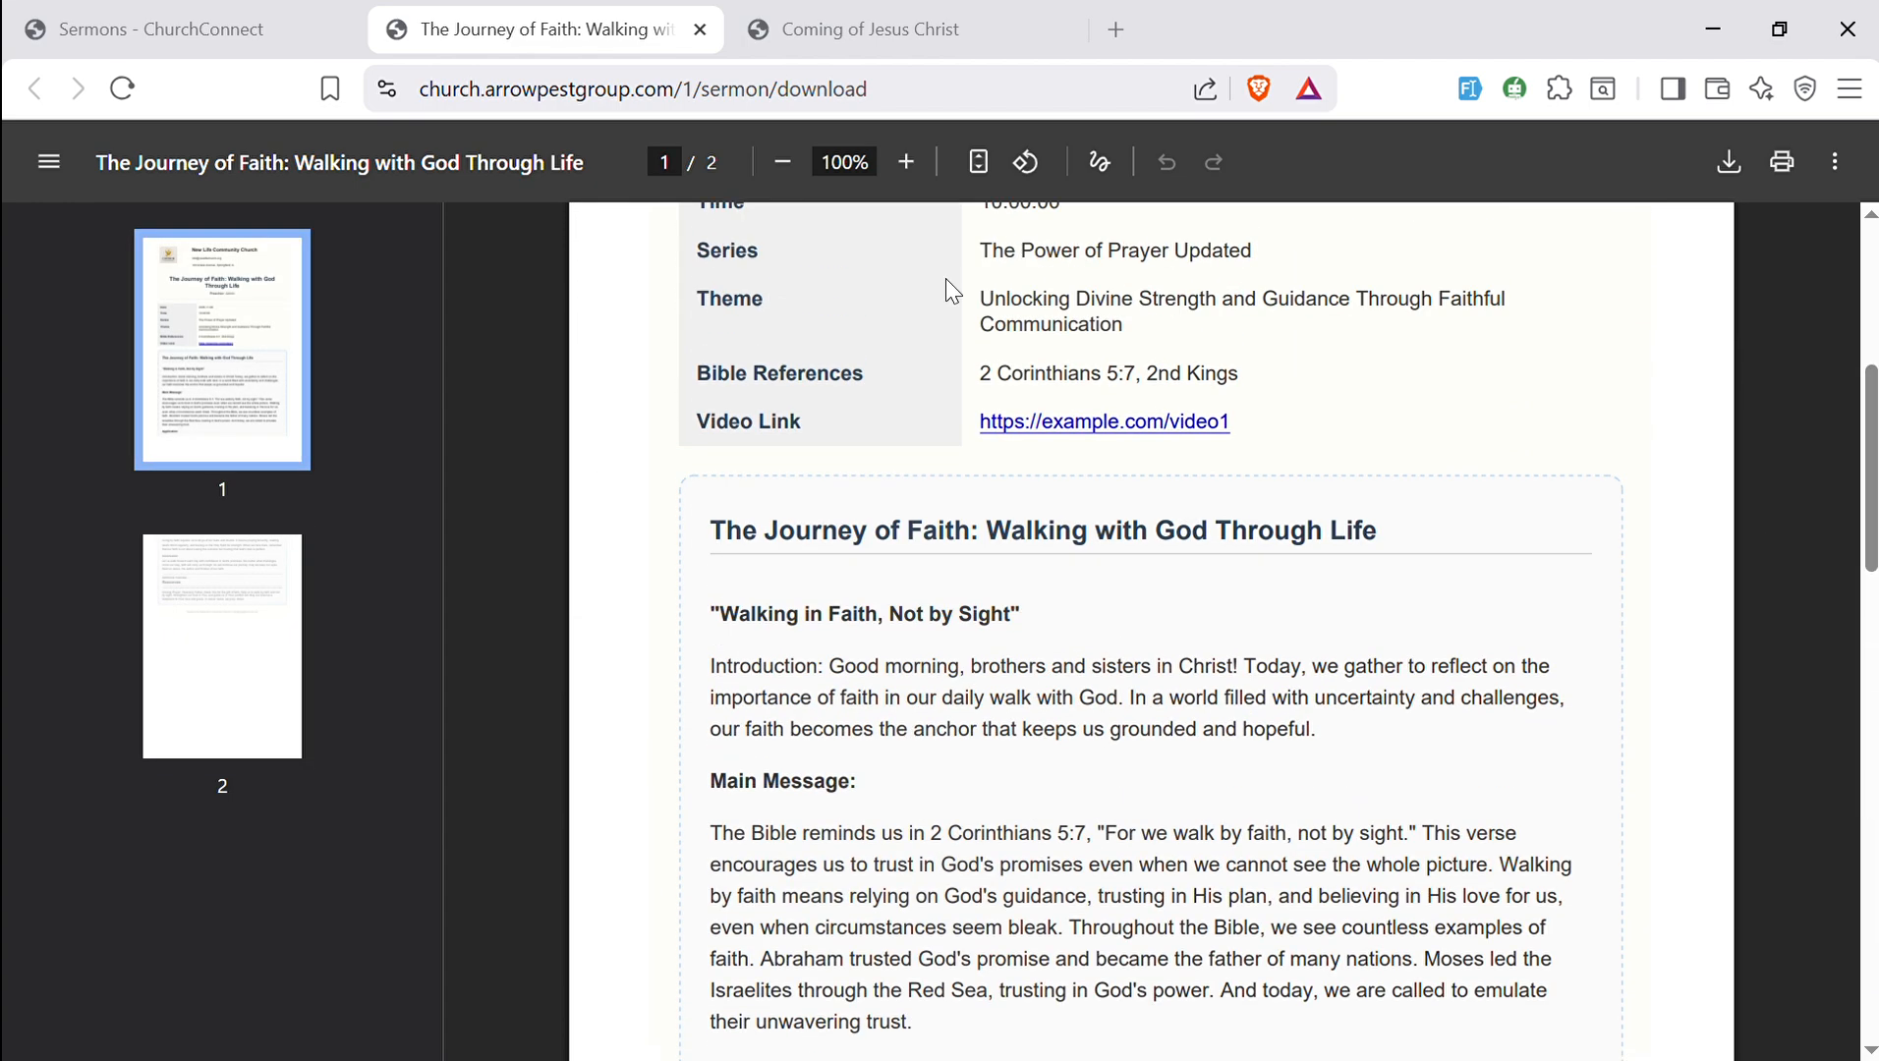
- Close the sermon PDF and the Coming of Jesus Christ page, and dismiss the sermon's details
{"action": "left_click", "coordinate": [700, 29]}
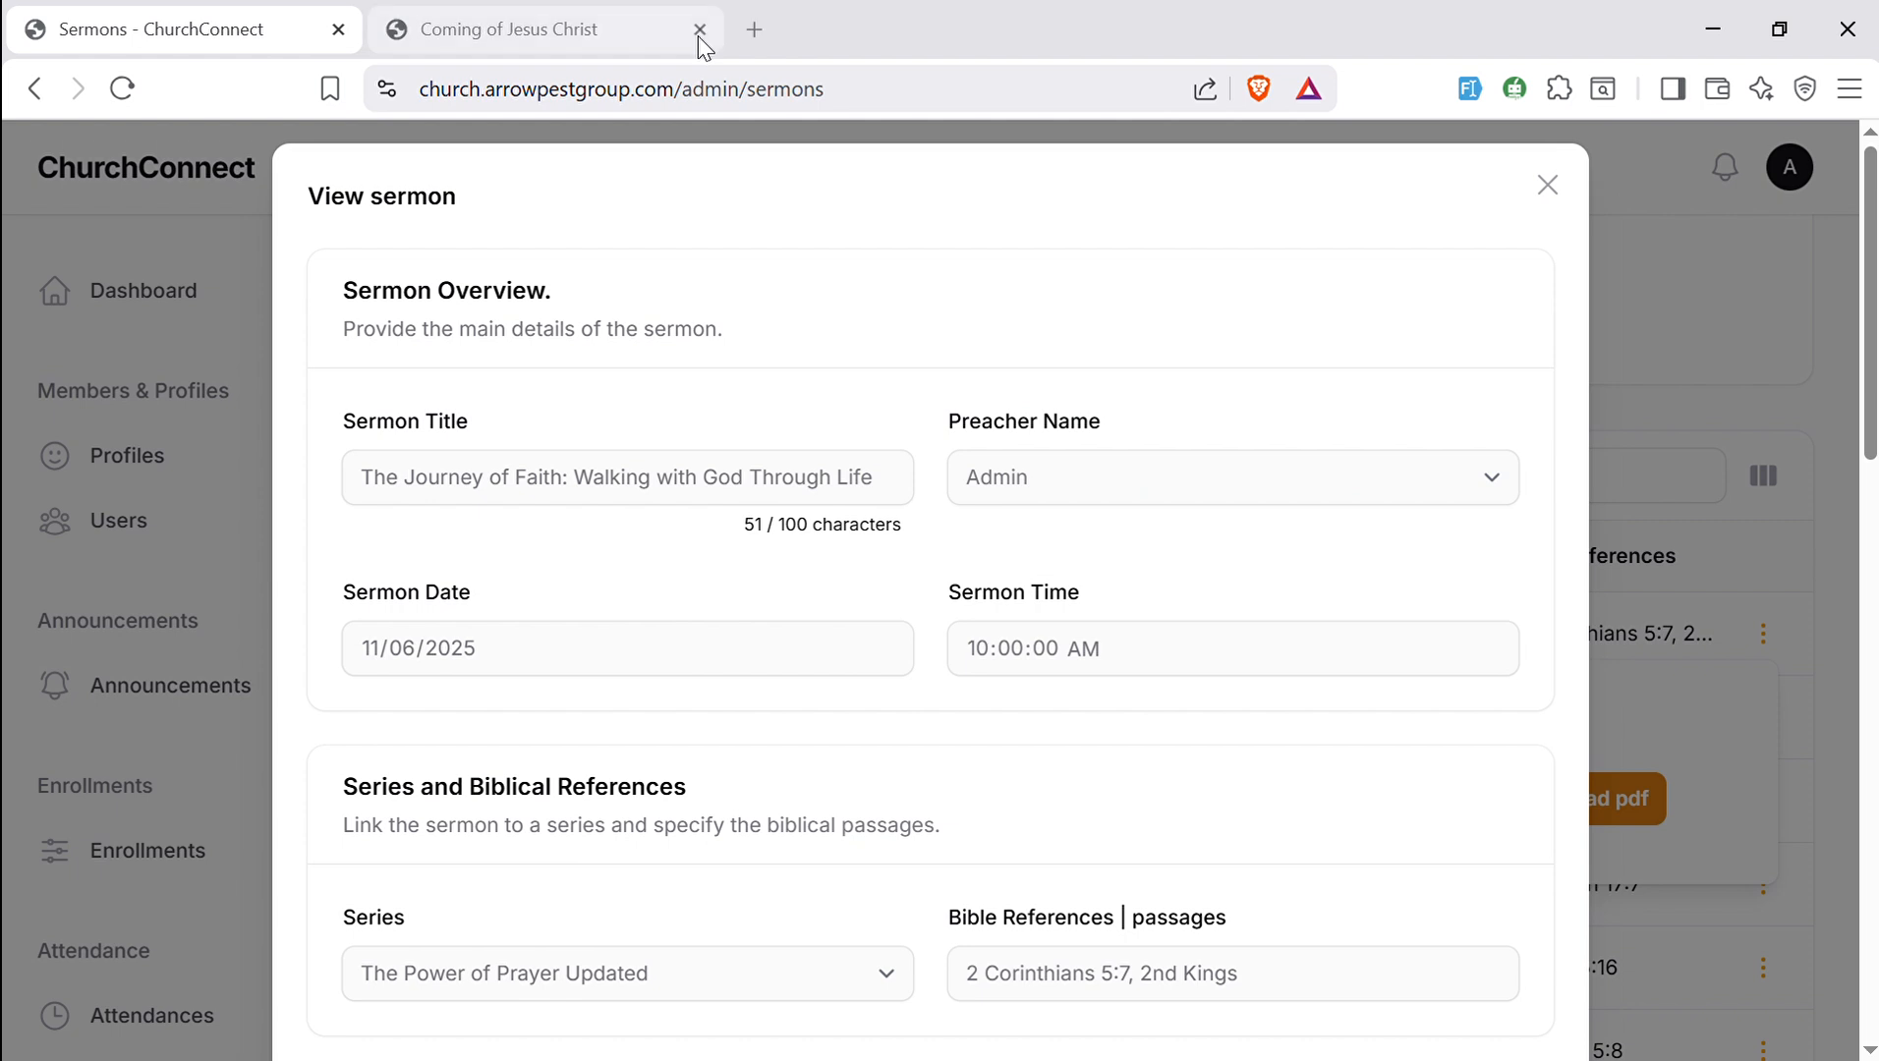
{"action": "left_click", "coordinate": [700, 30]}
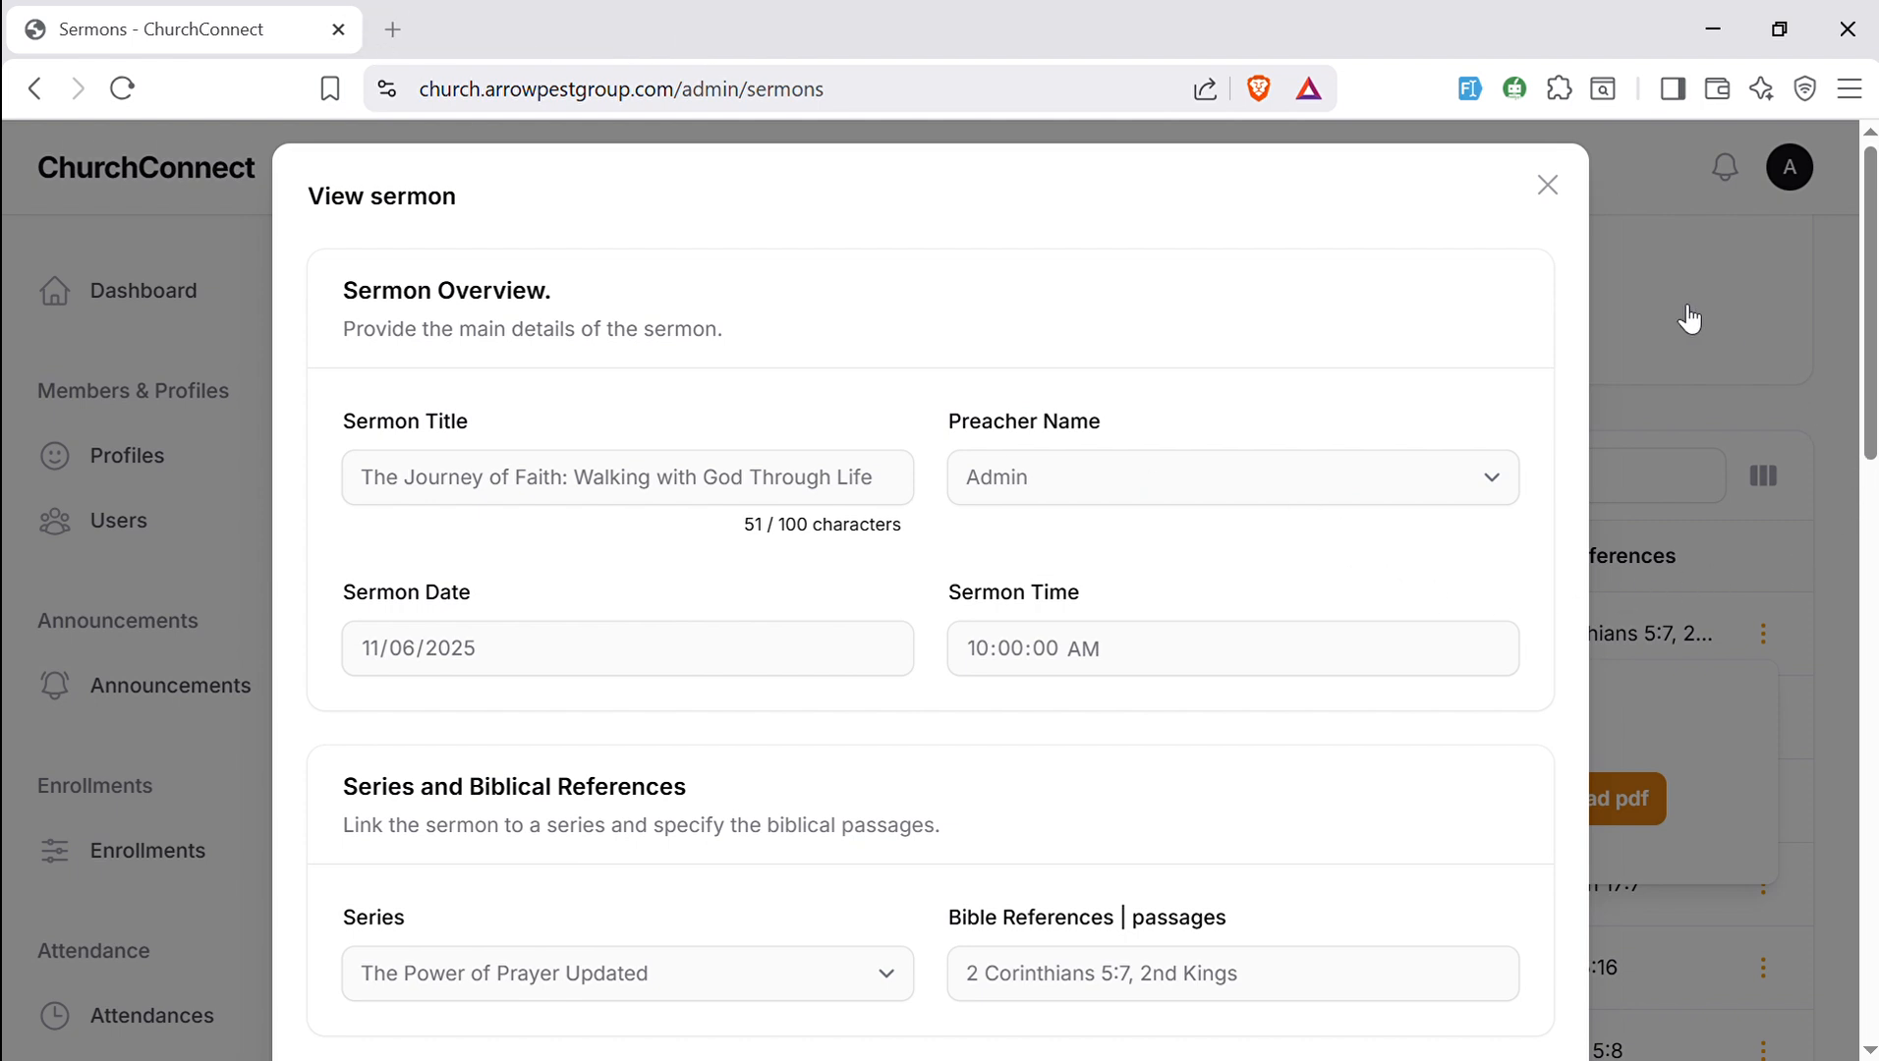
{"action": "left_click", "coordinate": [1590, 433]}
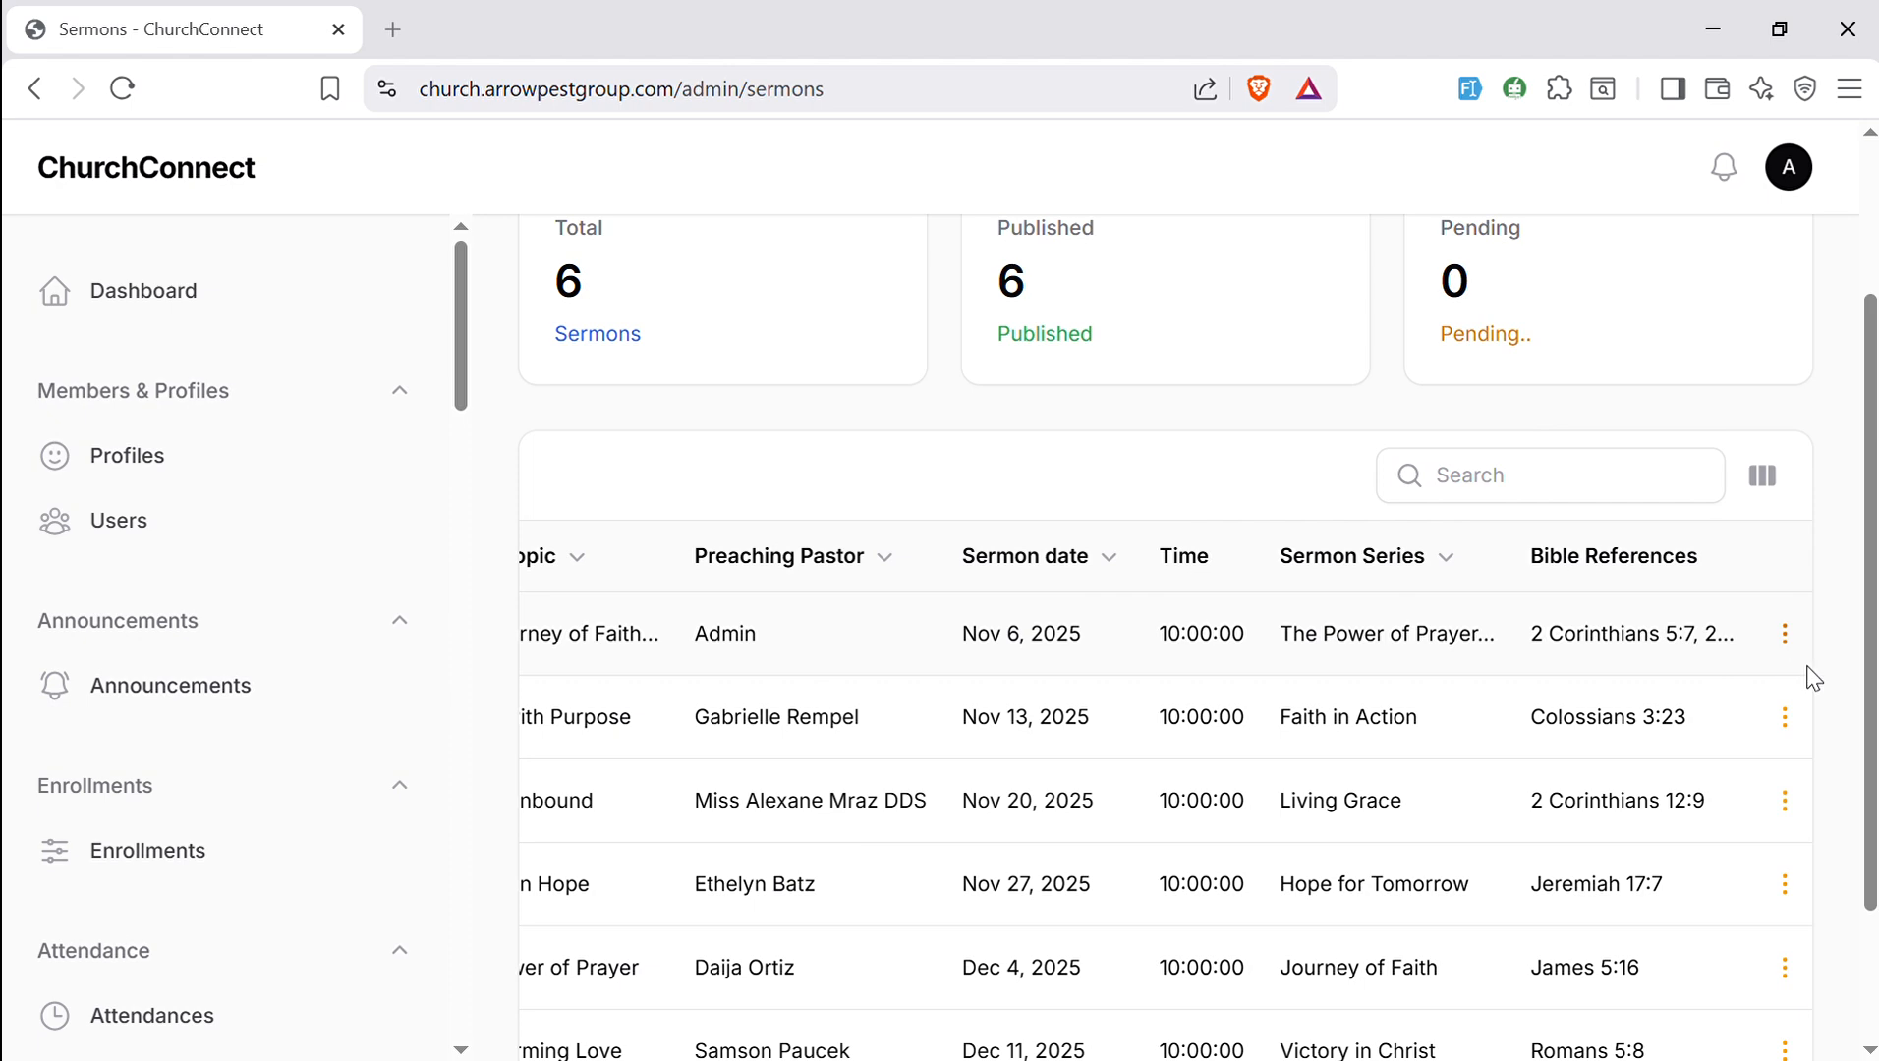
- Start a new sermon, and review its overview fields and the available preacher options without choosing one
{"action": "left_click_drag", "start_coordinate": [1869, 639], "coordinate": [1862, 477]}
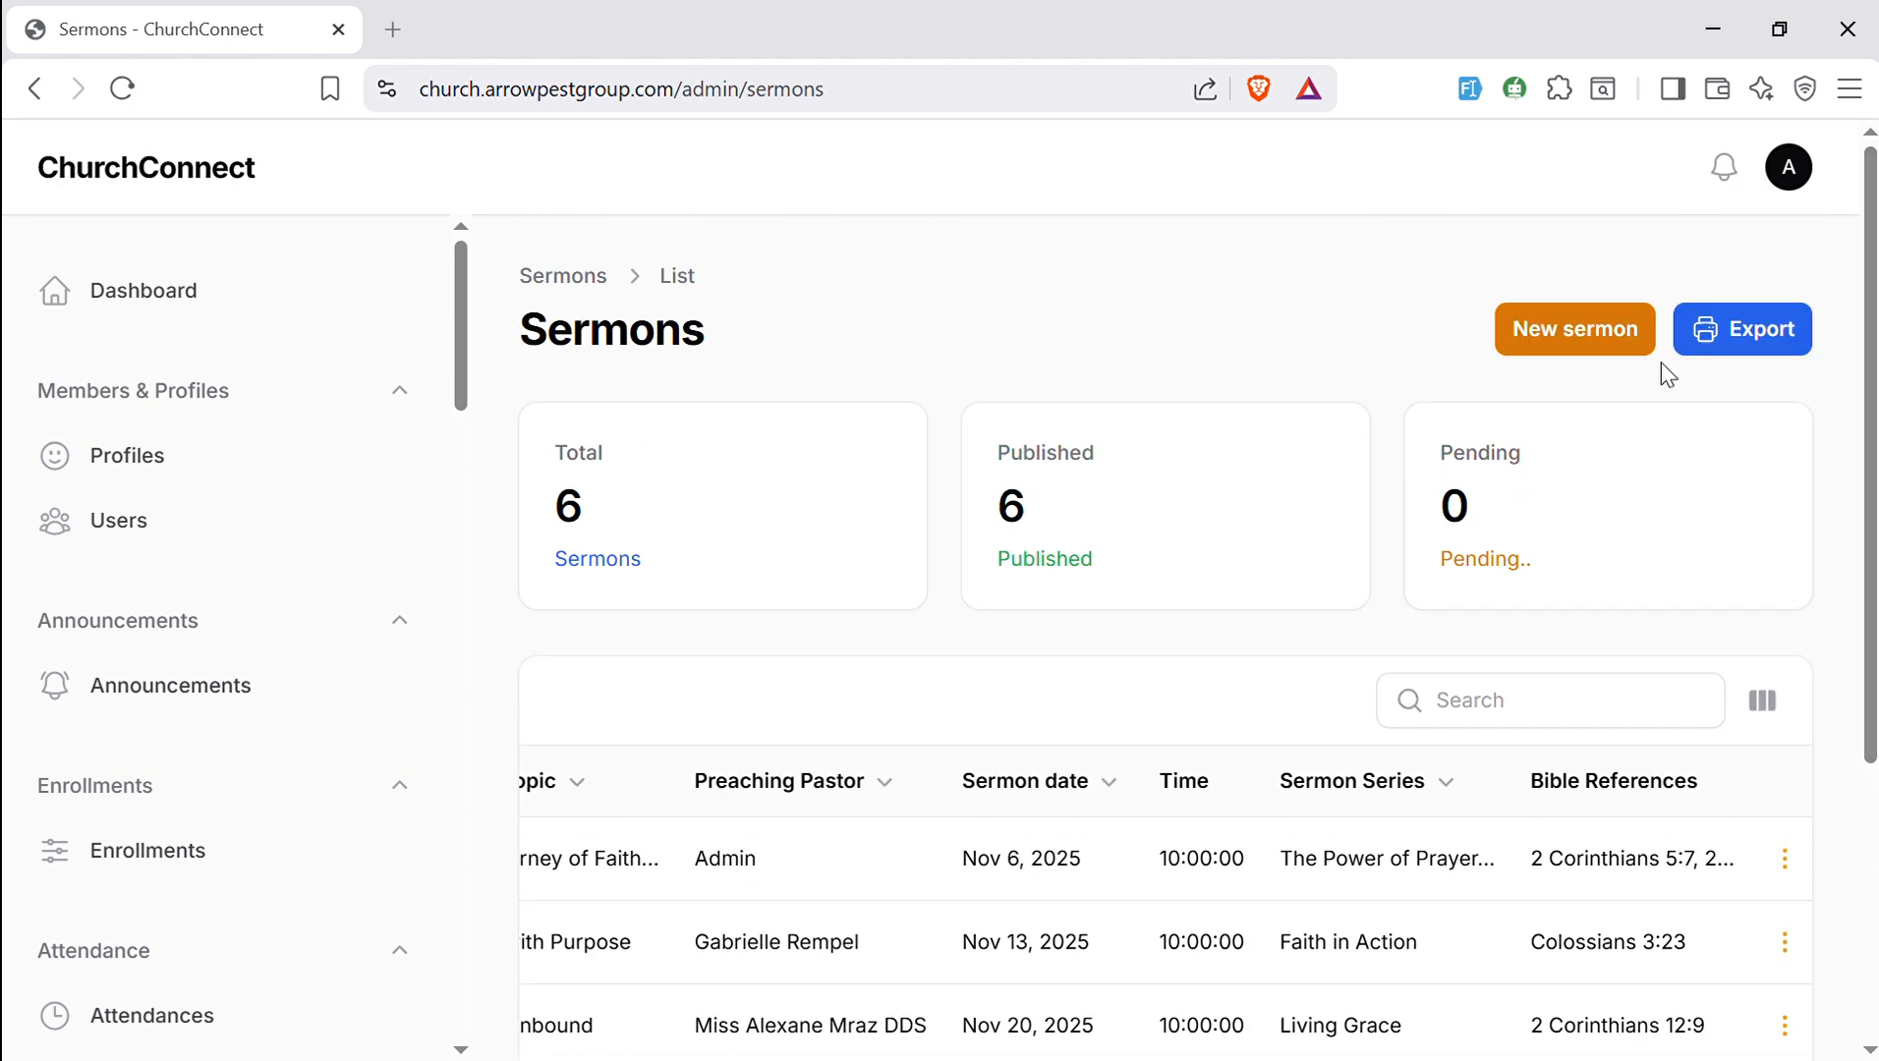
{"action": "left_click", "coordinate": [1592, 349]}
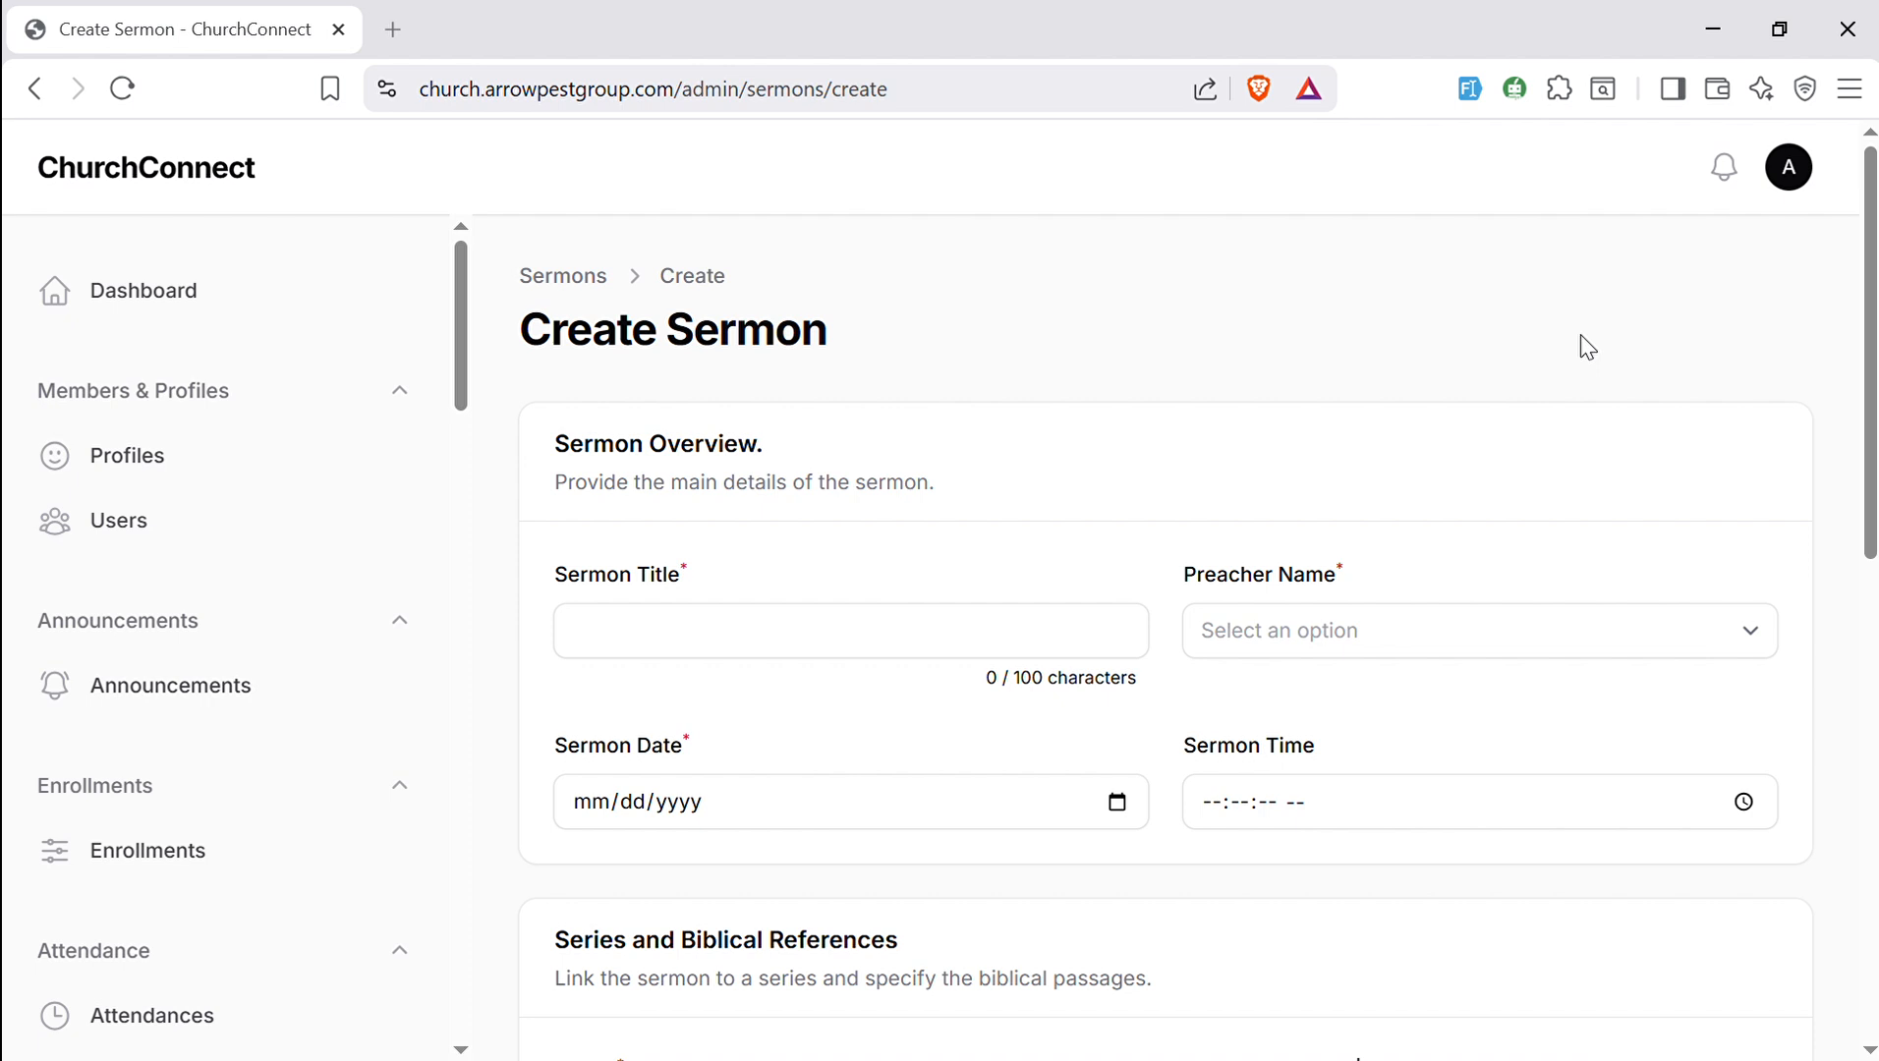
{"action": "left_click_drag", "start_coordinate": [1872, 403], "coordinate": [1869, 513]}
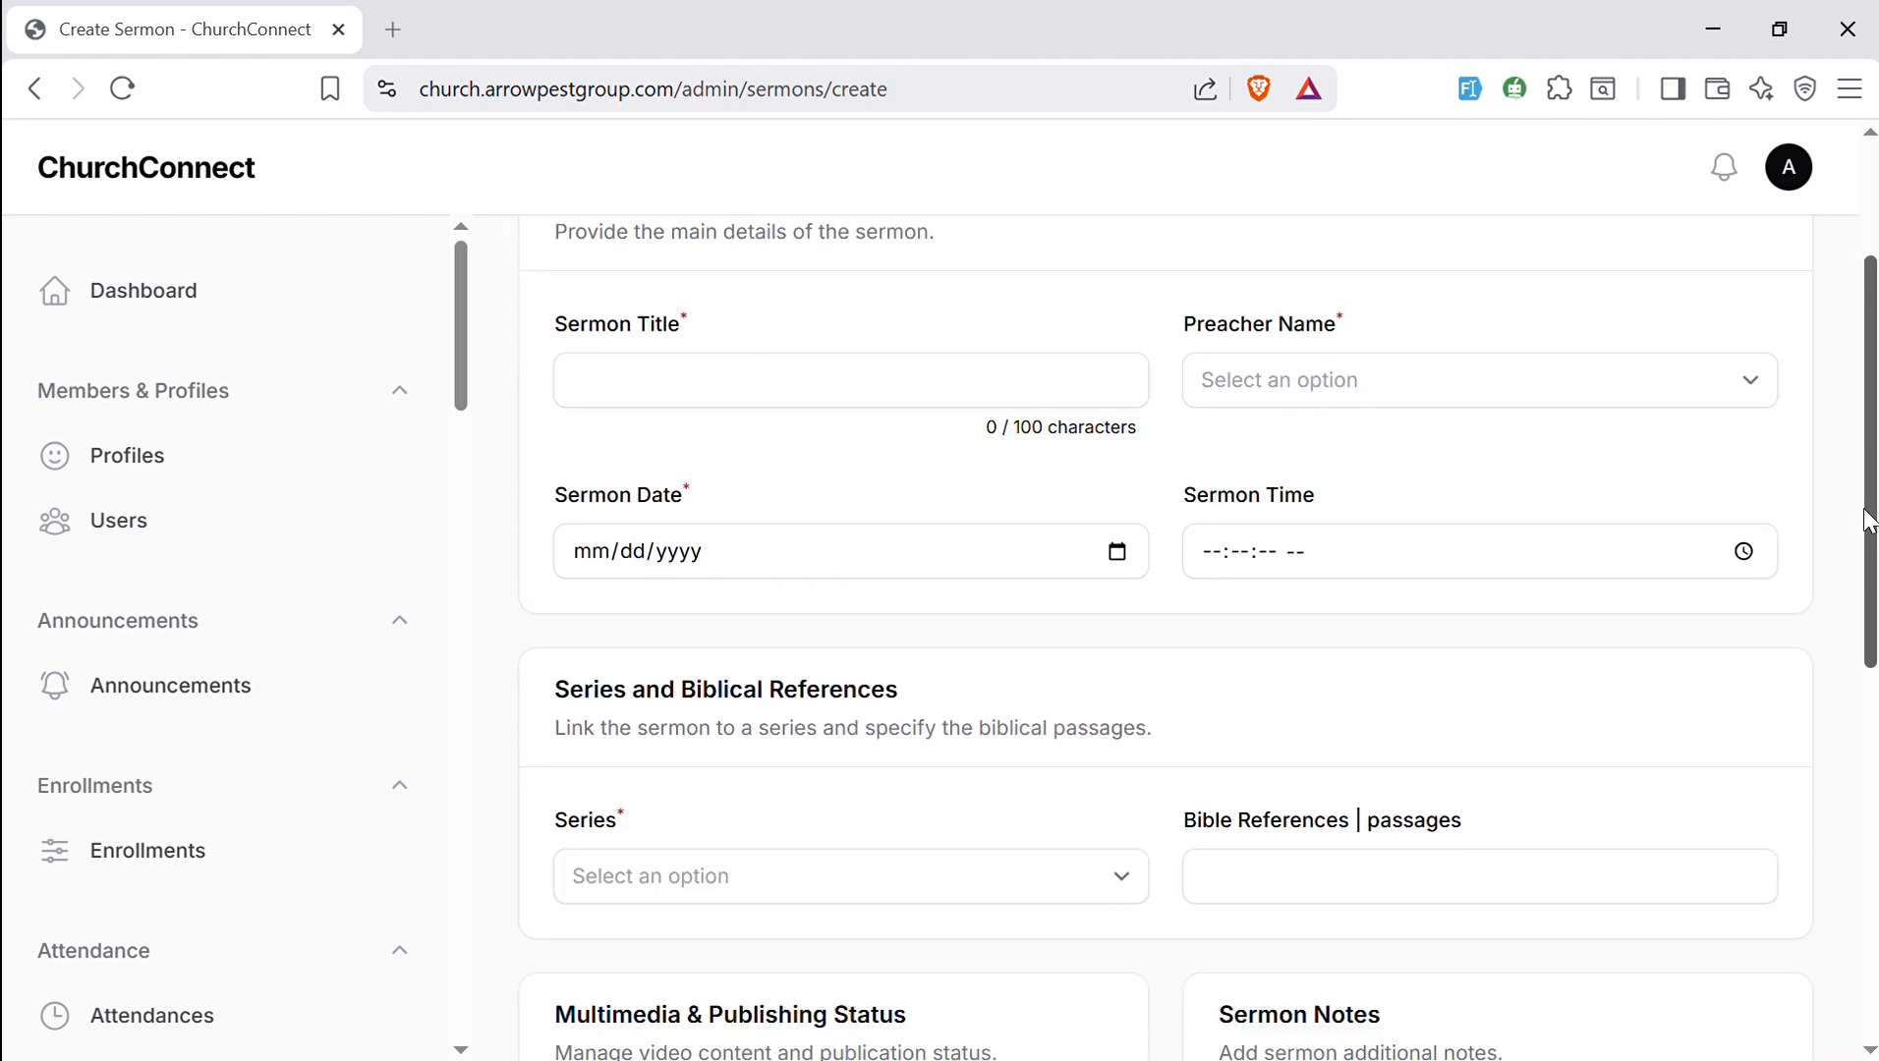
{"action": "left_click", "coordinate": [1338, 384]}
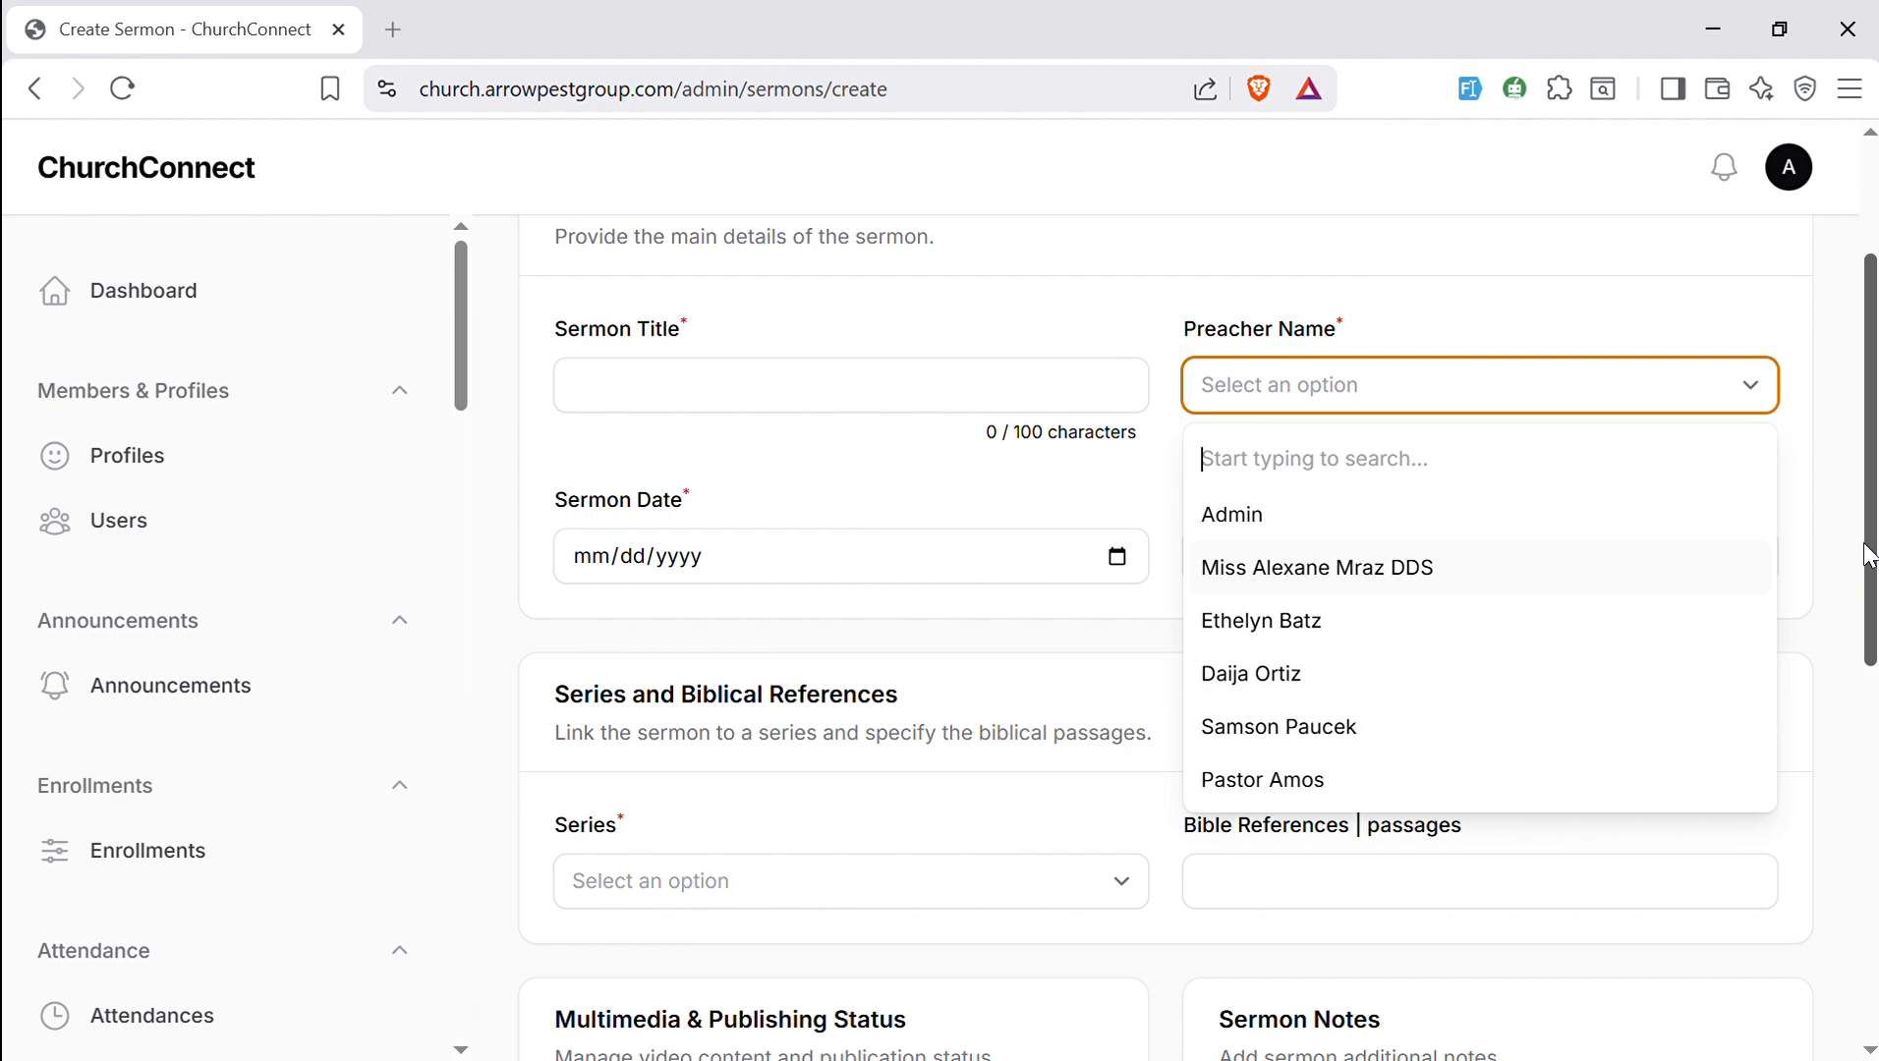
{"action": "scroll", "coordinate": [1380, 645], "scroll_direction": "down", "scroll_amount": 1}
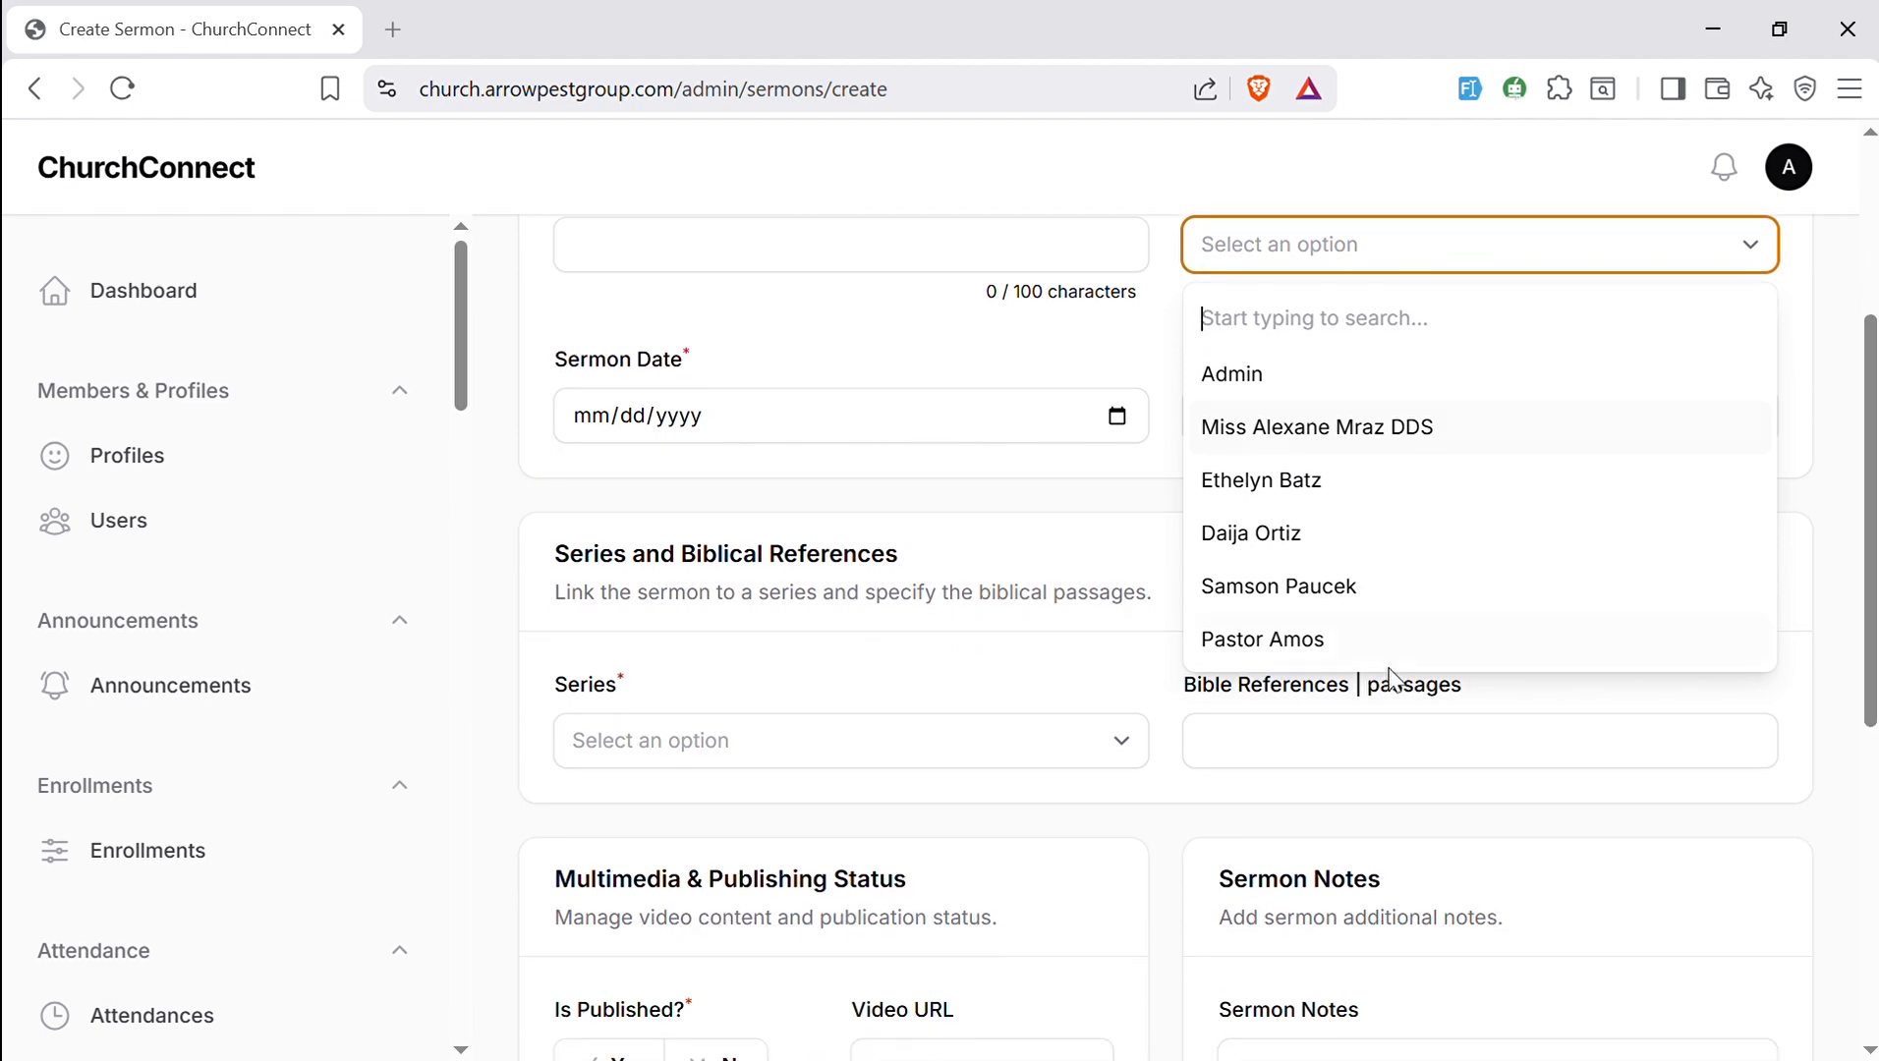
{"action": "left_click", "coordinate": [992, 668]}
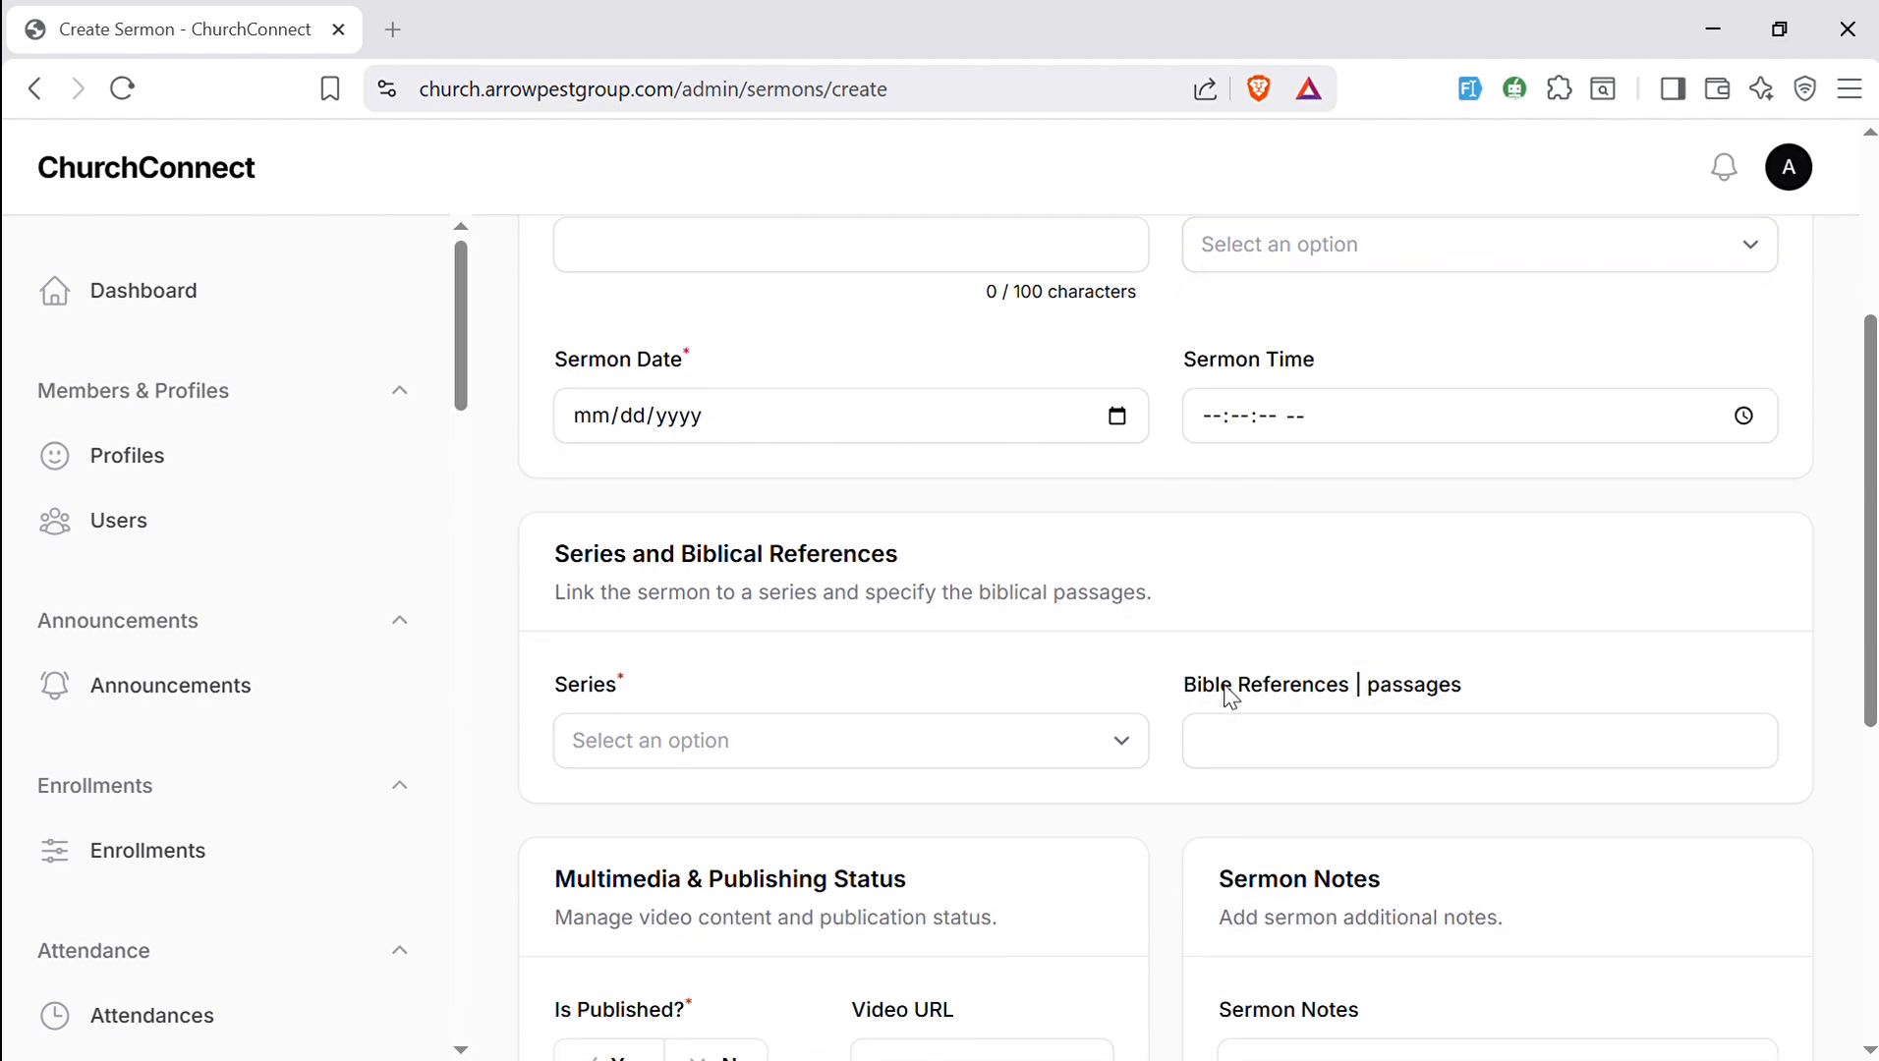
- Review the new sermon's available series options and its Bible references field without filling them in
{"action": "left_click", "coordinate": [825, 764]}
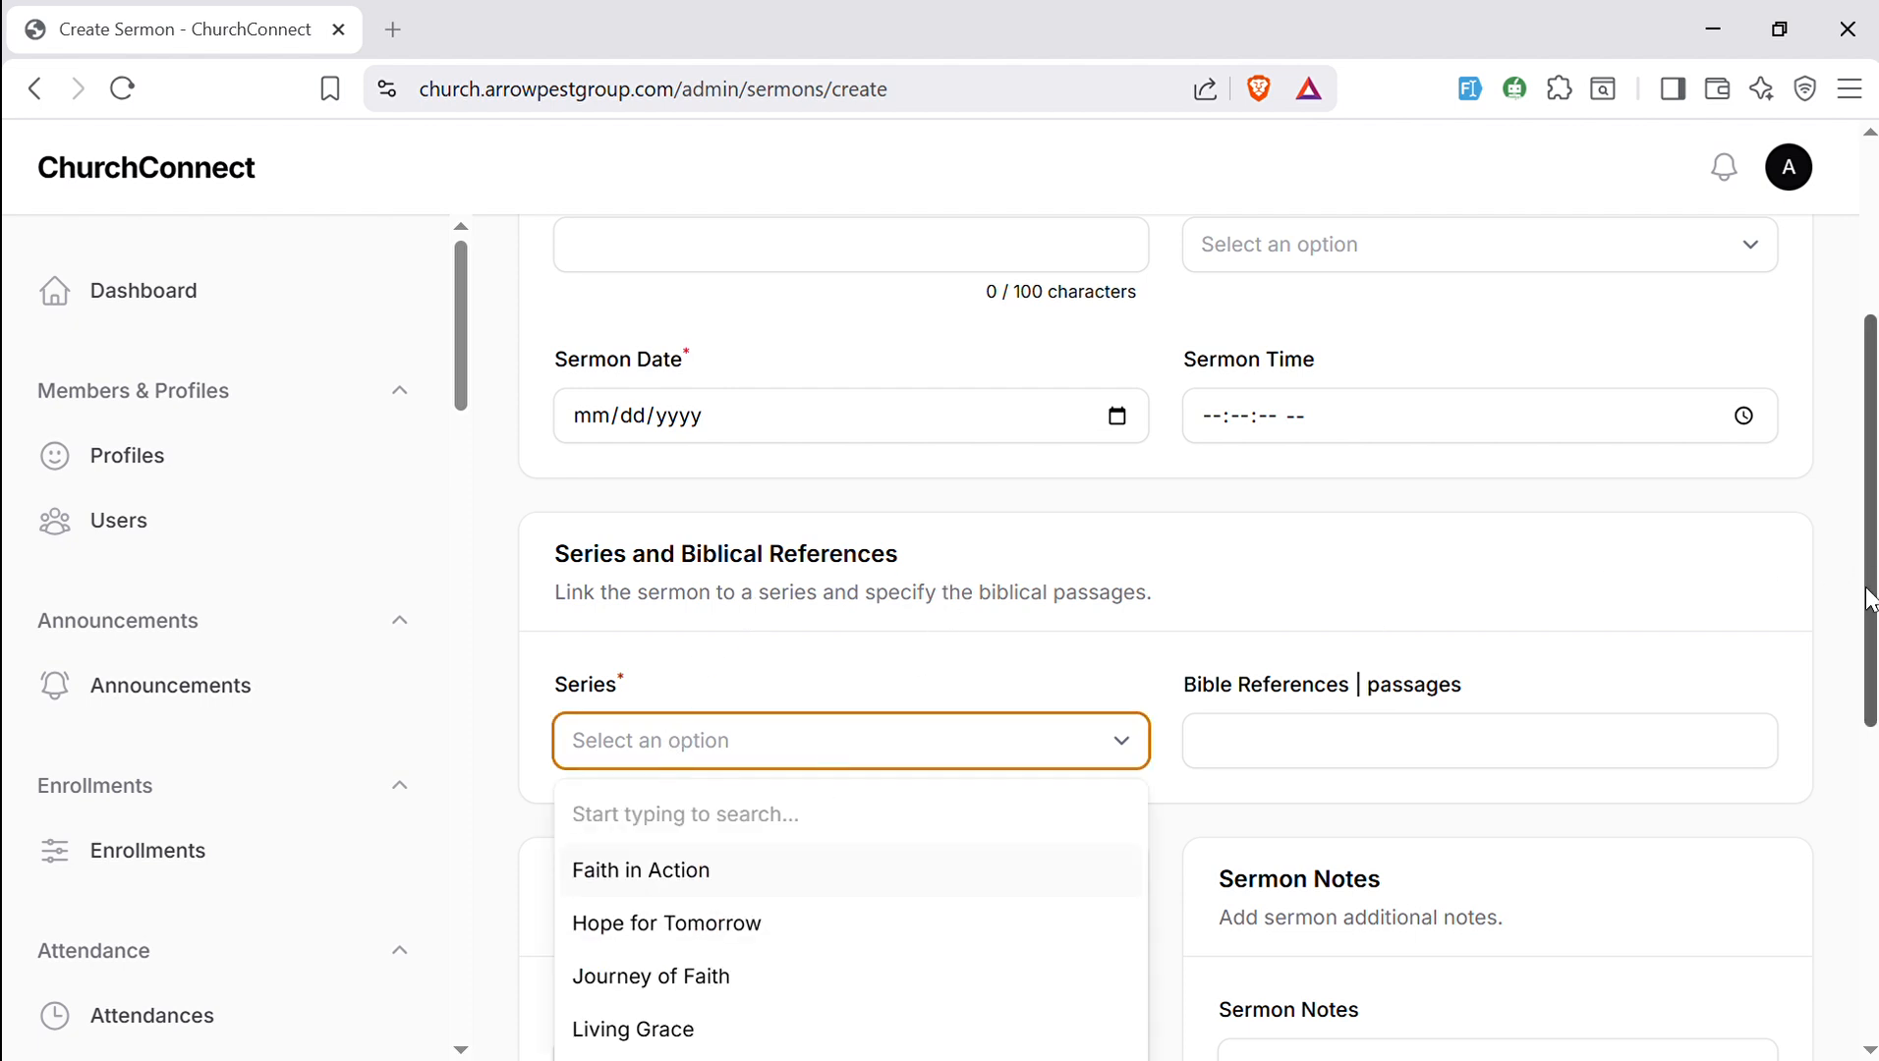
{"action": "scroll", "coordinate": [1866, 591], "scroll_direction": "down", "scroll_amount": 2}
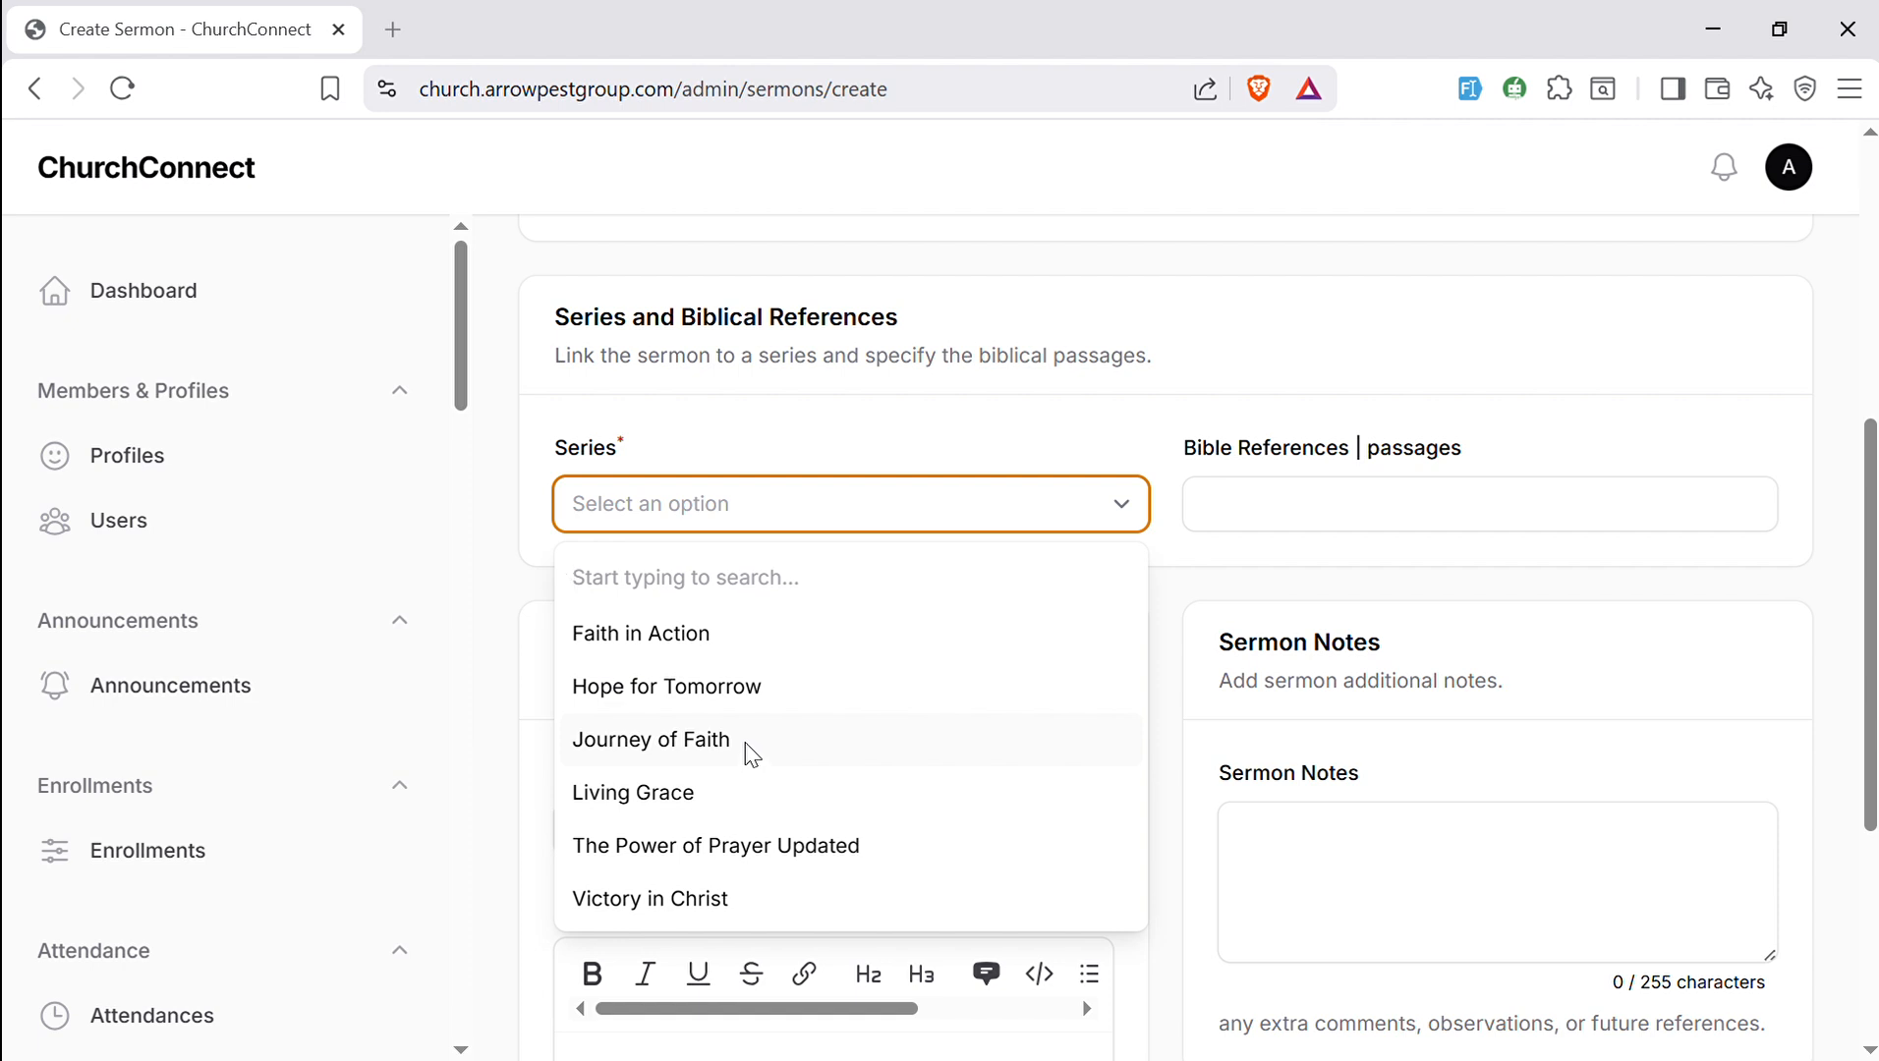
{"action": "left_click", "coordinate": [1379, 531]}
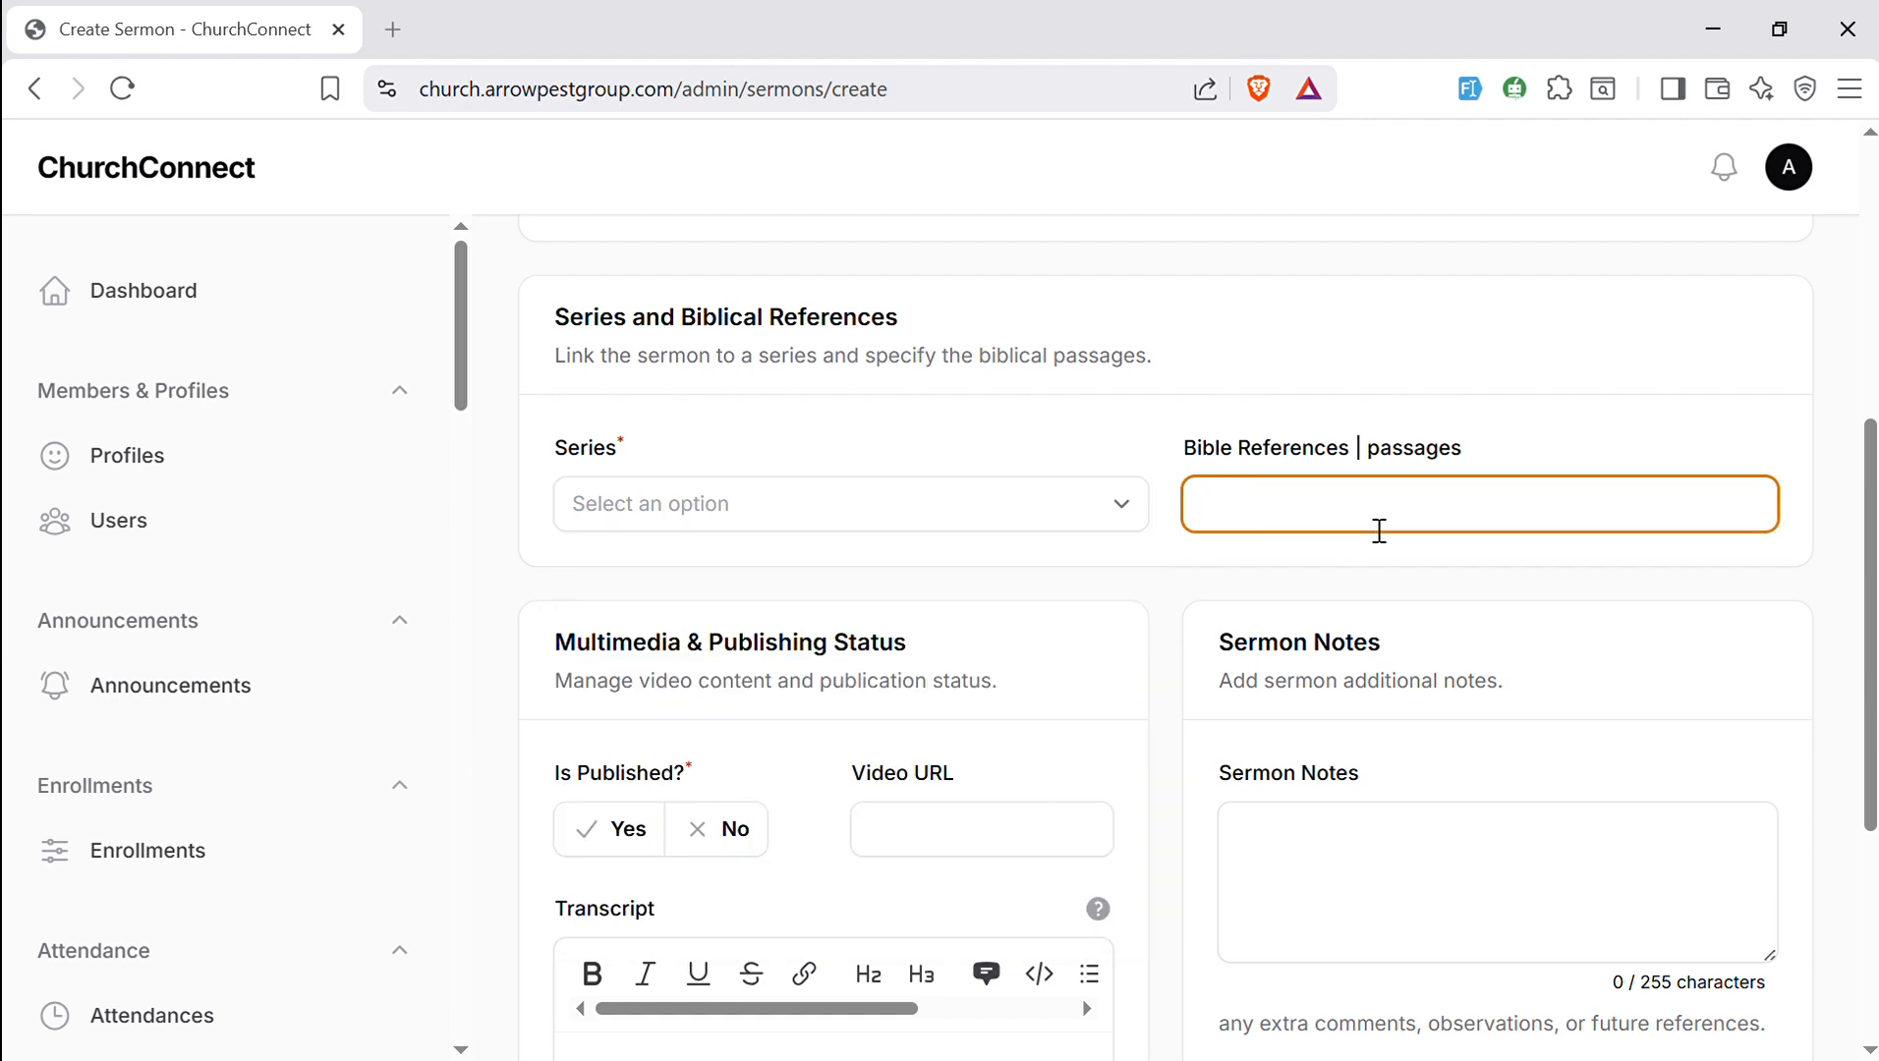
{"action": "left_click", "coordinate": [1100, 625]}
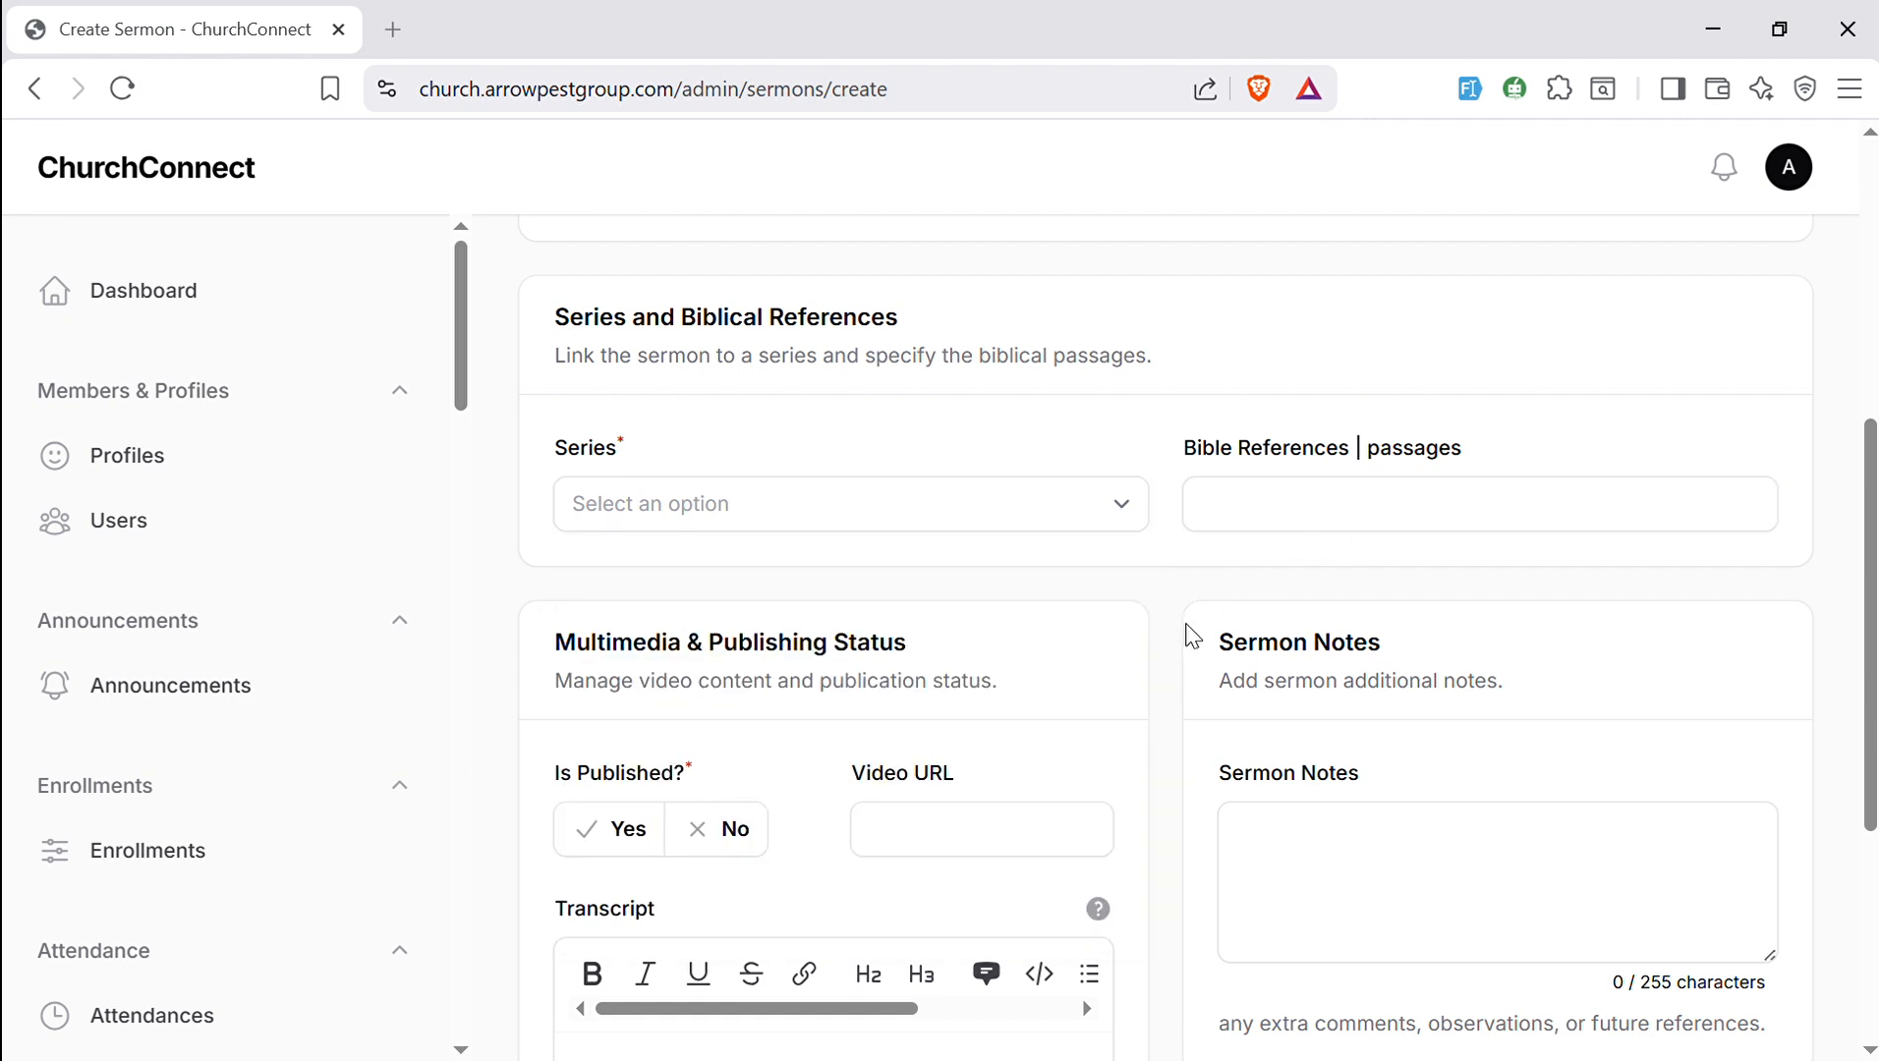
- Review the new sermon's publishing status, video URL, transcript and sermon notes fields, leaving them empty
{"action": "scroll", "coordinate": [1697, 629], "scroll_direction": "down", "scroll_amount": 2}
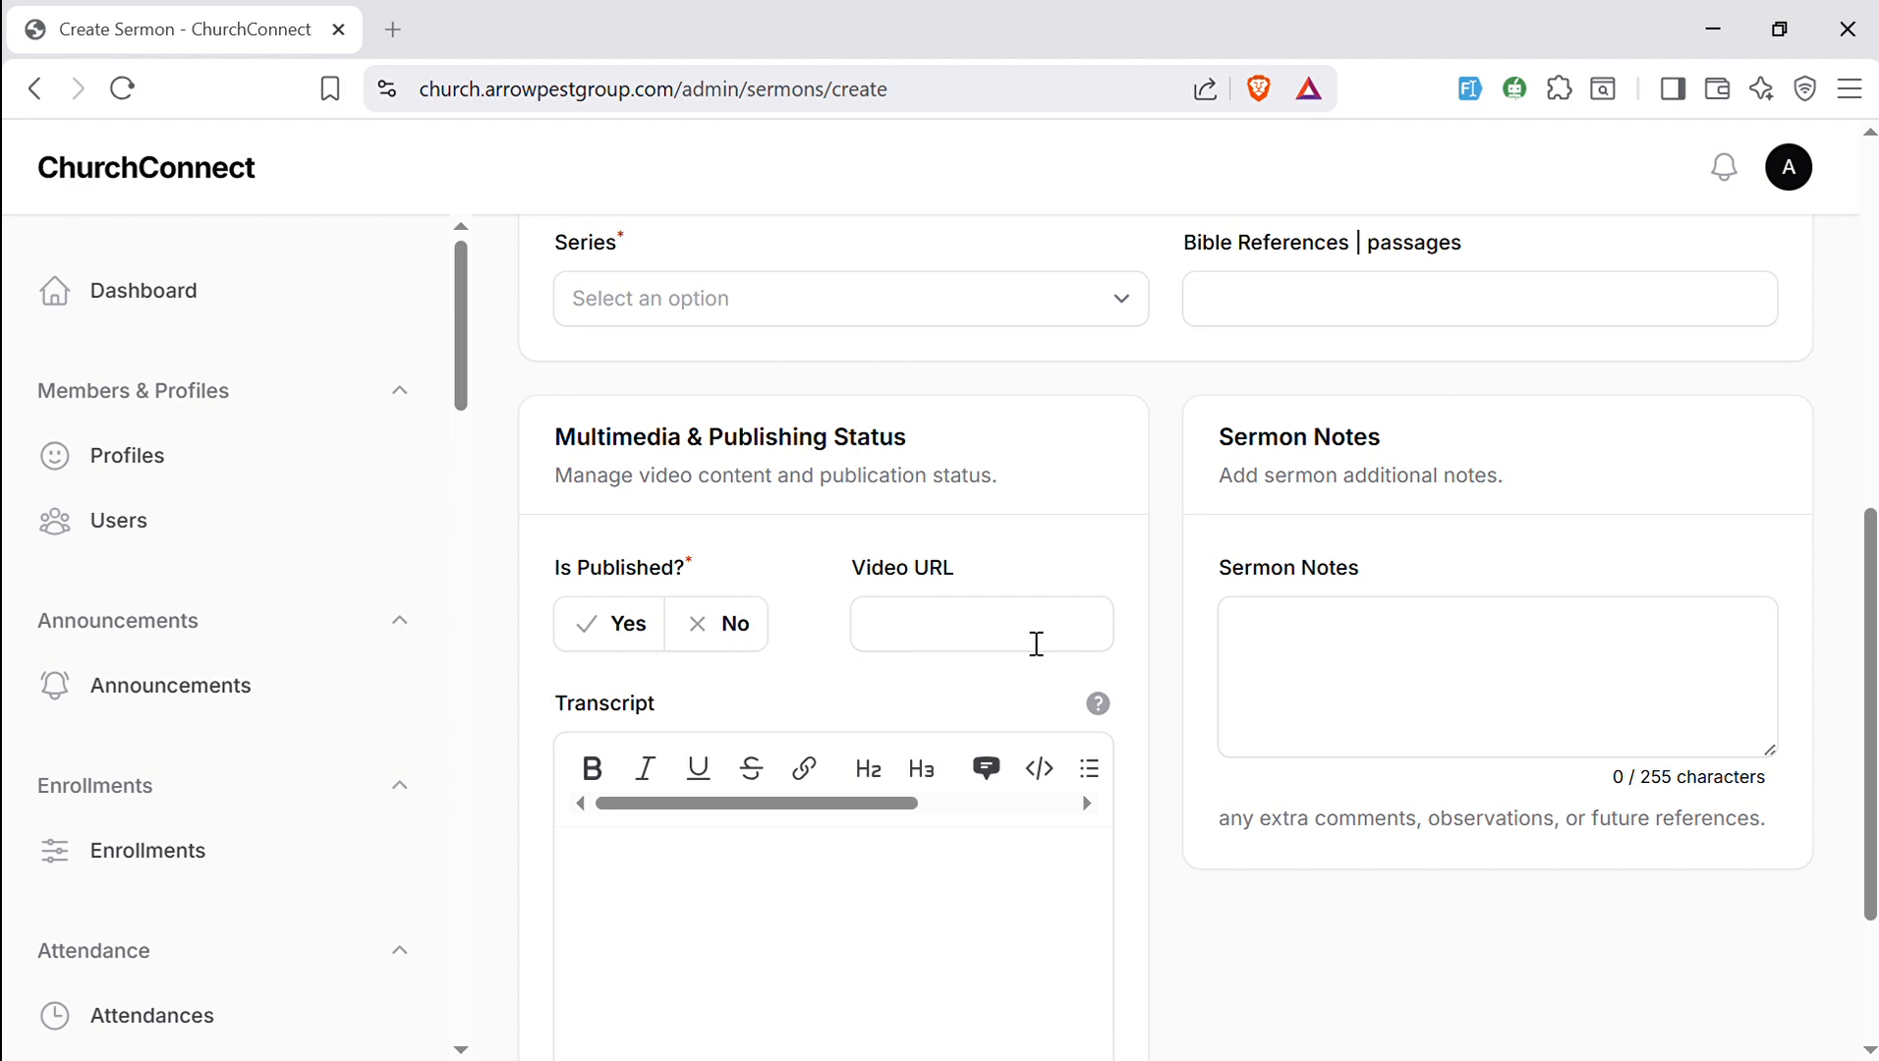
{"action": "left_click", "coordinate": [1002, 641]}
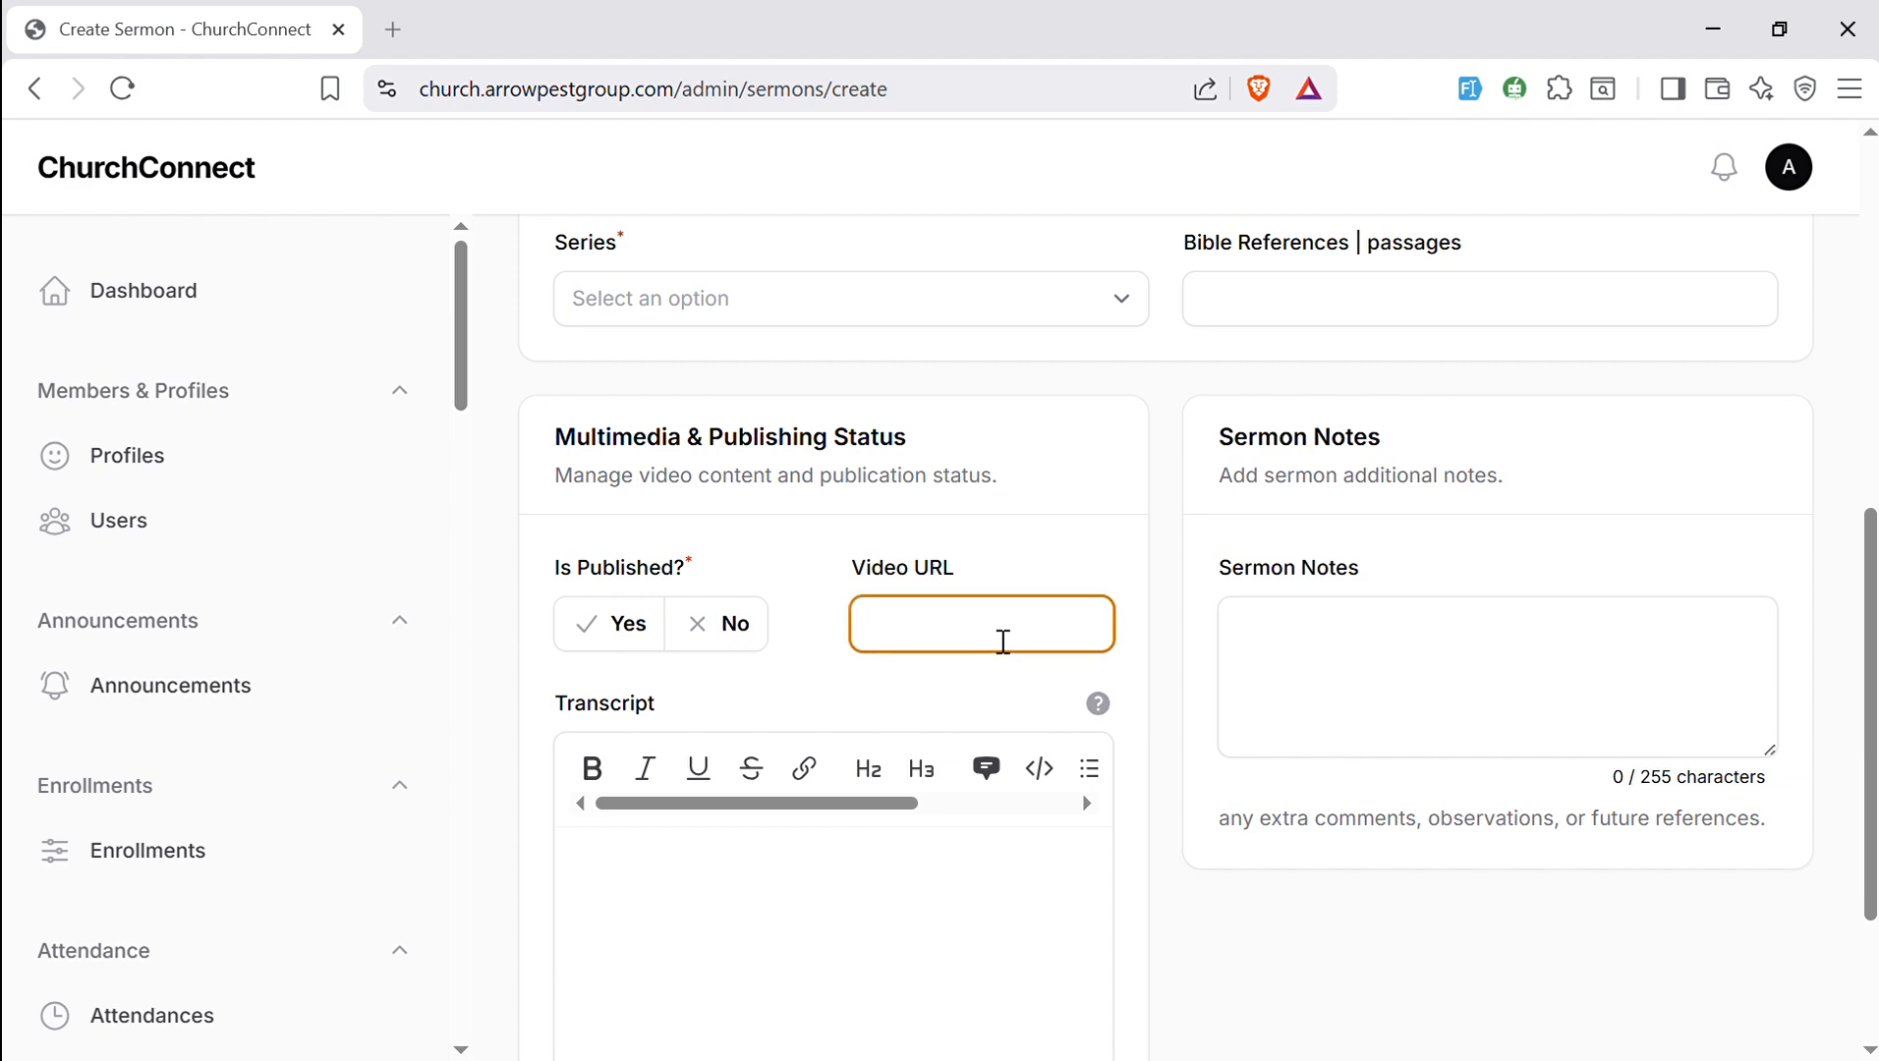
{"action": "left_click", "coordinate": [669, 868]}
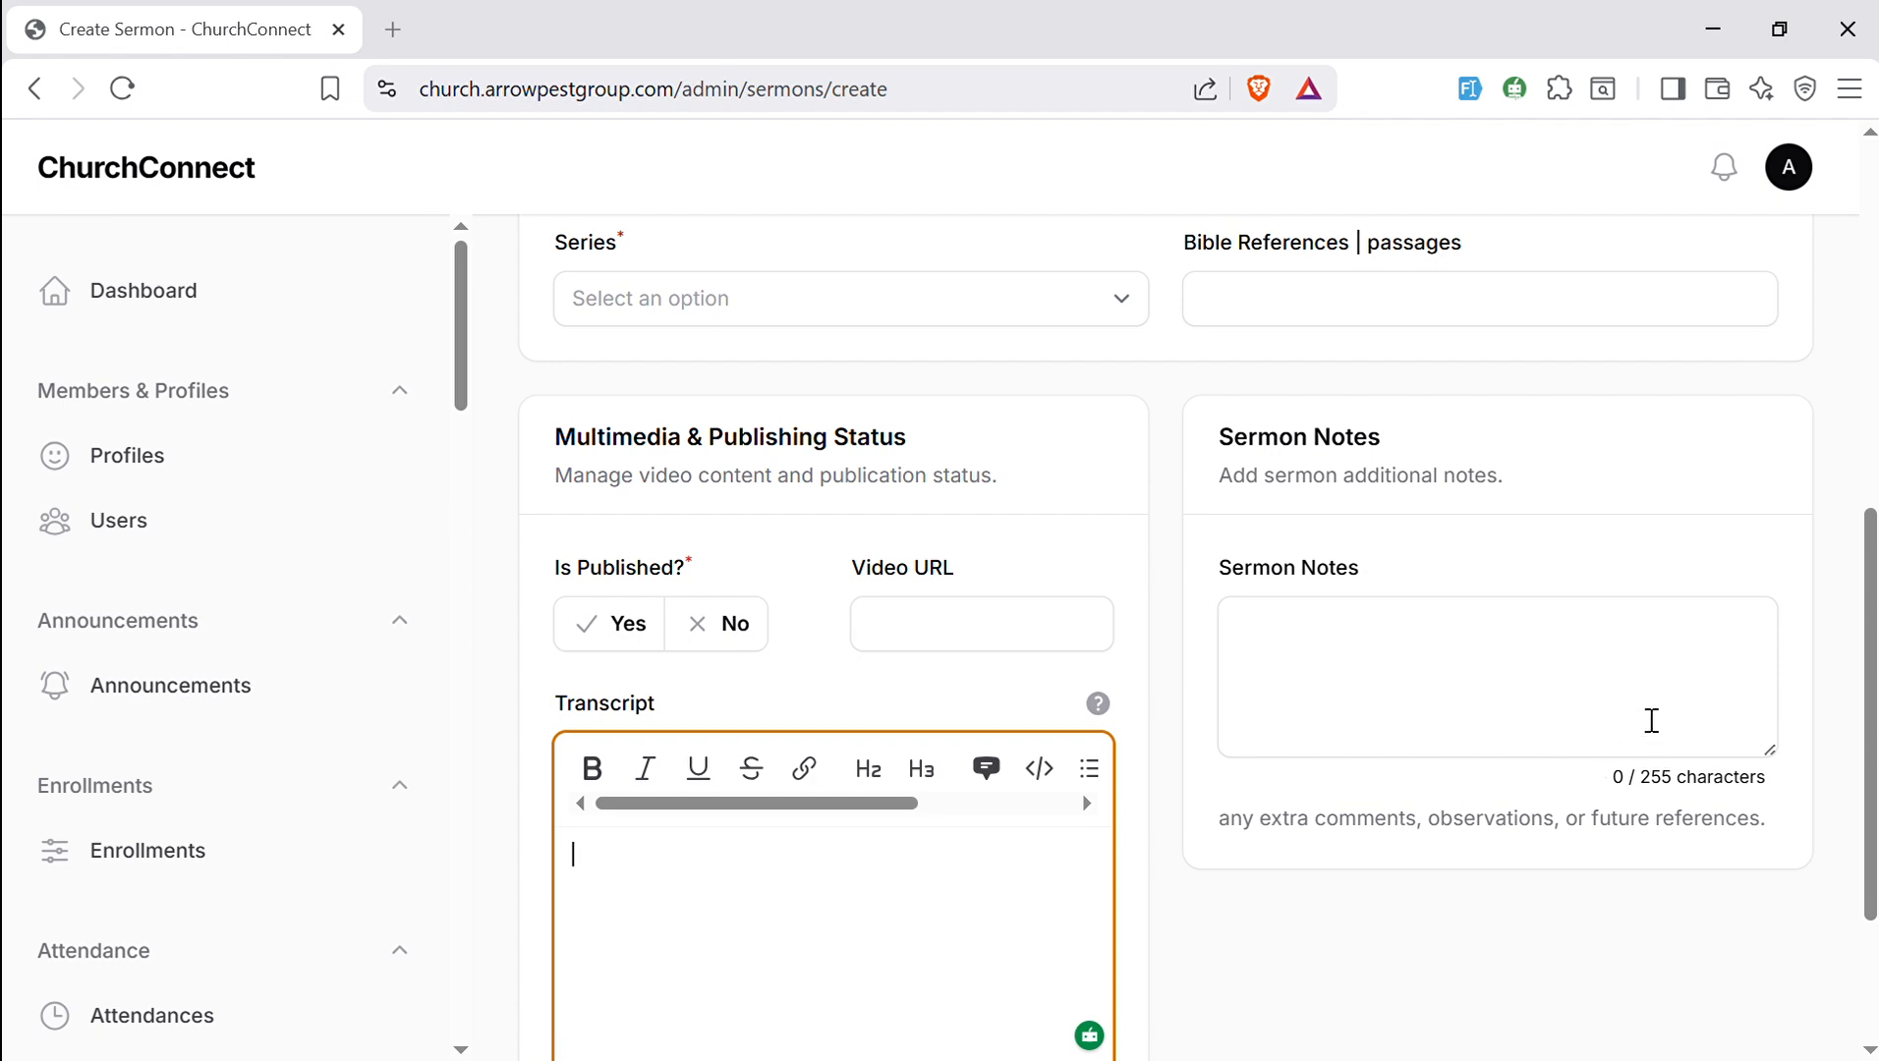
{"action": "left_click", "coordinate": [1495, 693]}
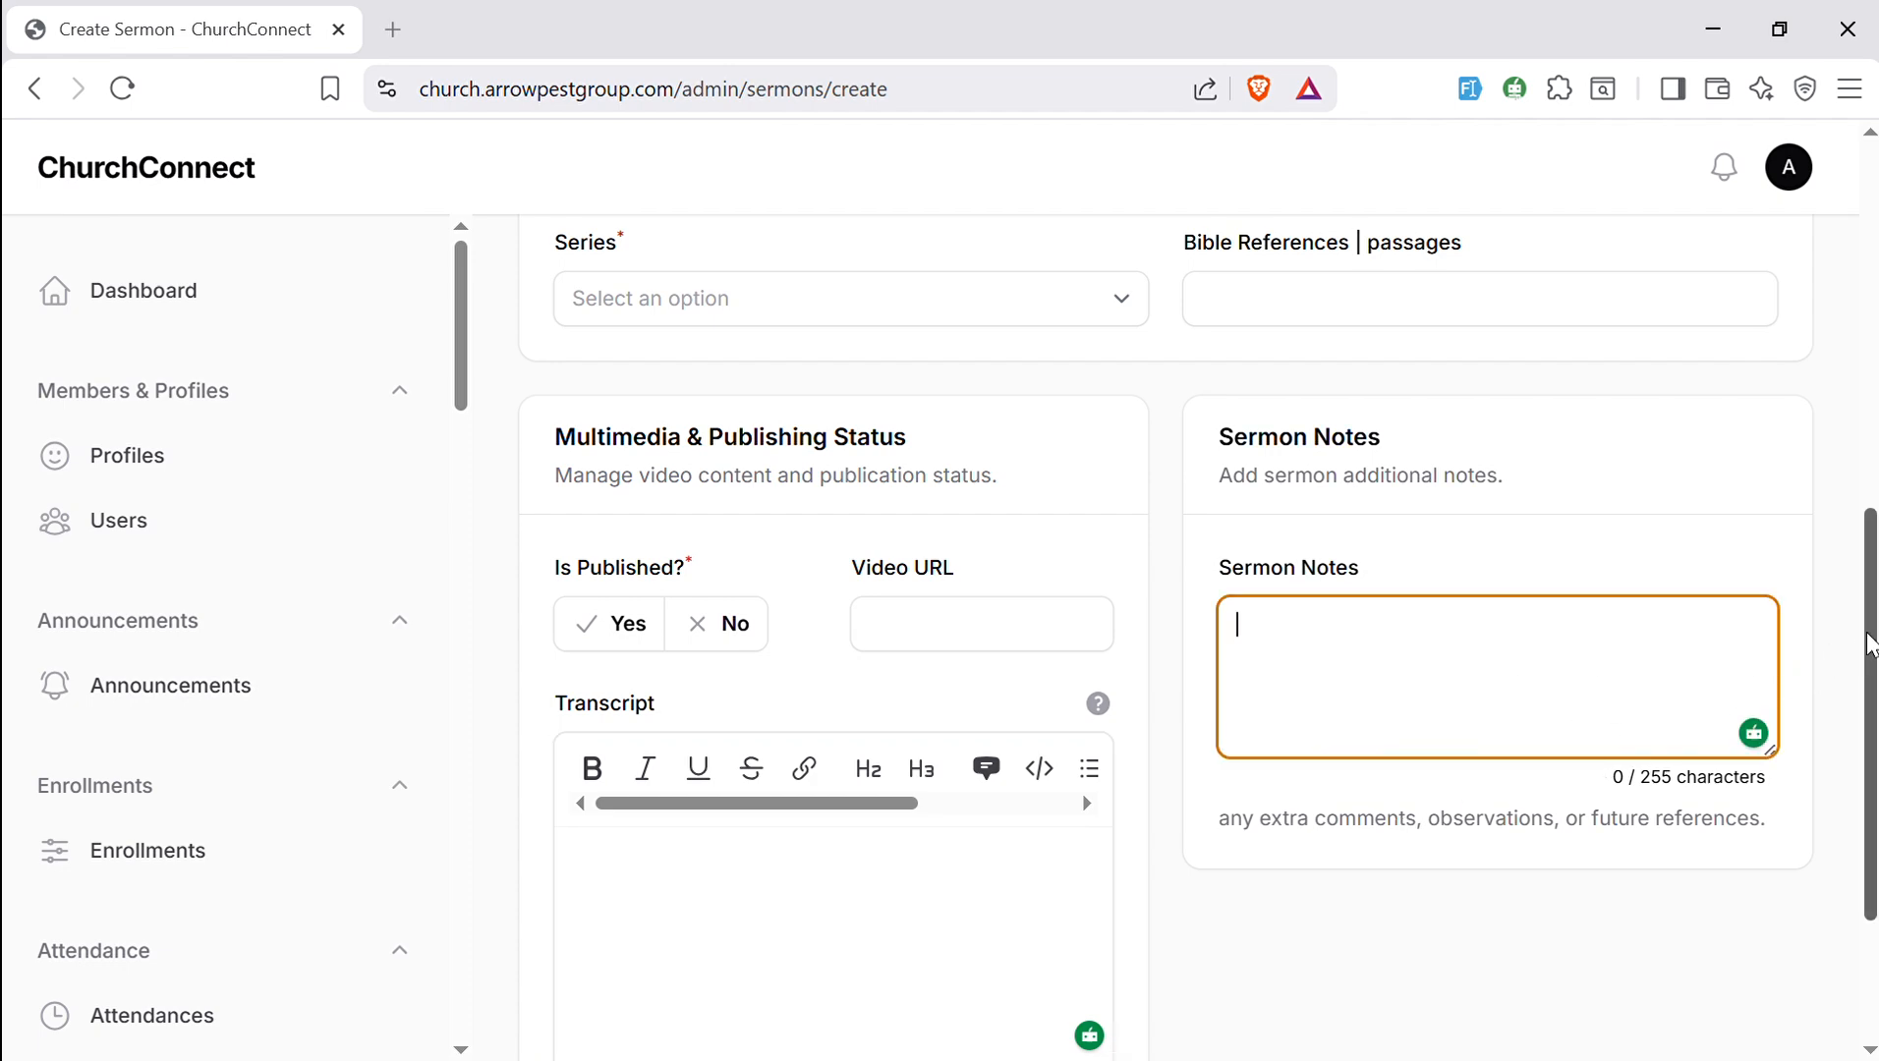
{"action": "left_click_drag", "start_coordinate": [1867, 644], "coordinate": [1870, 240]}
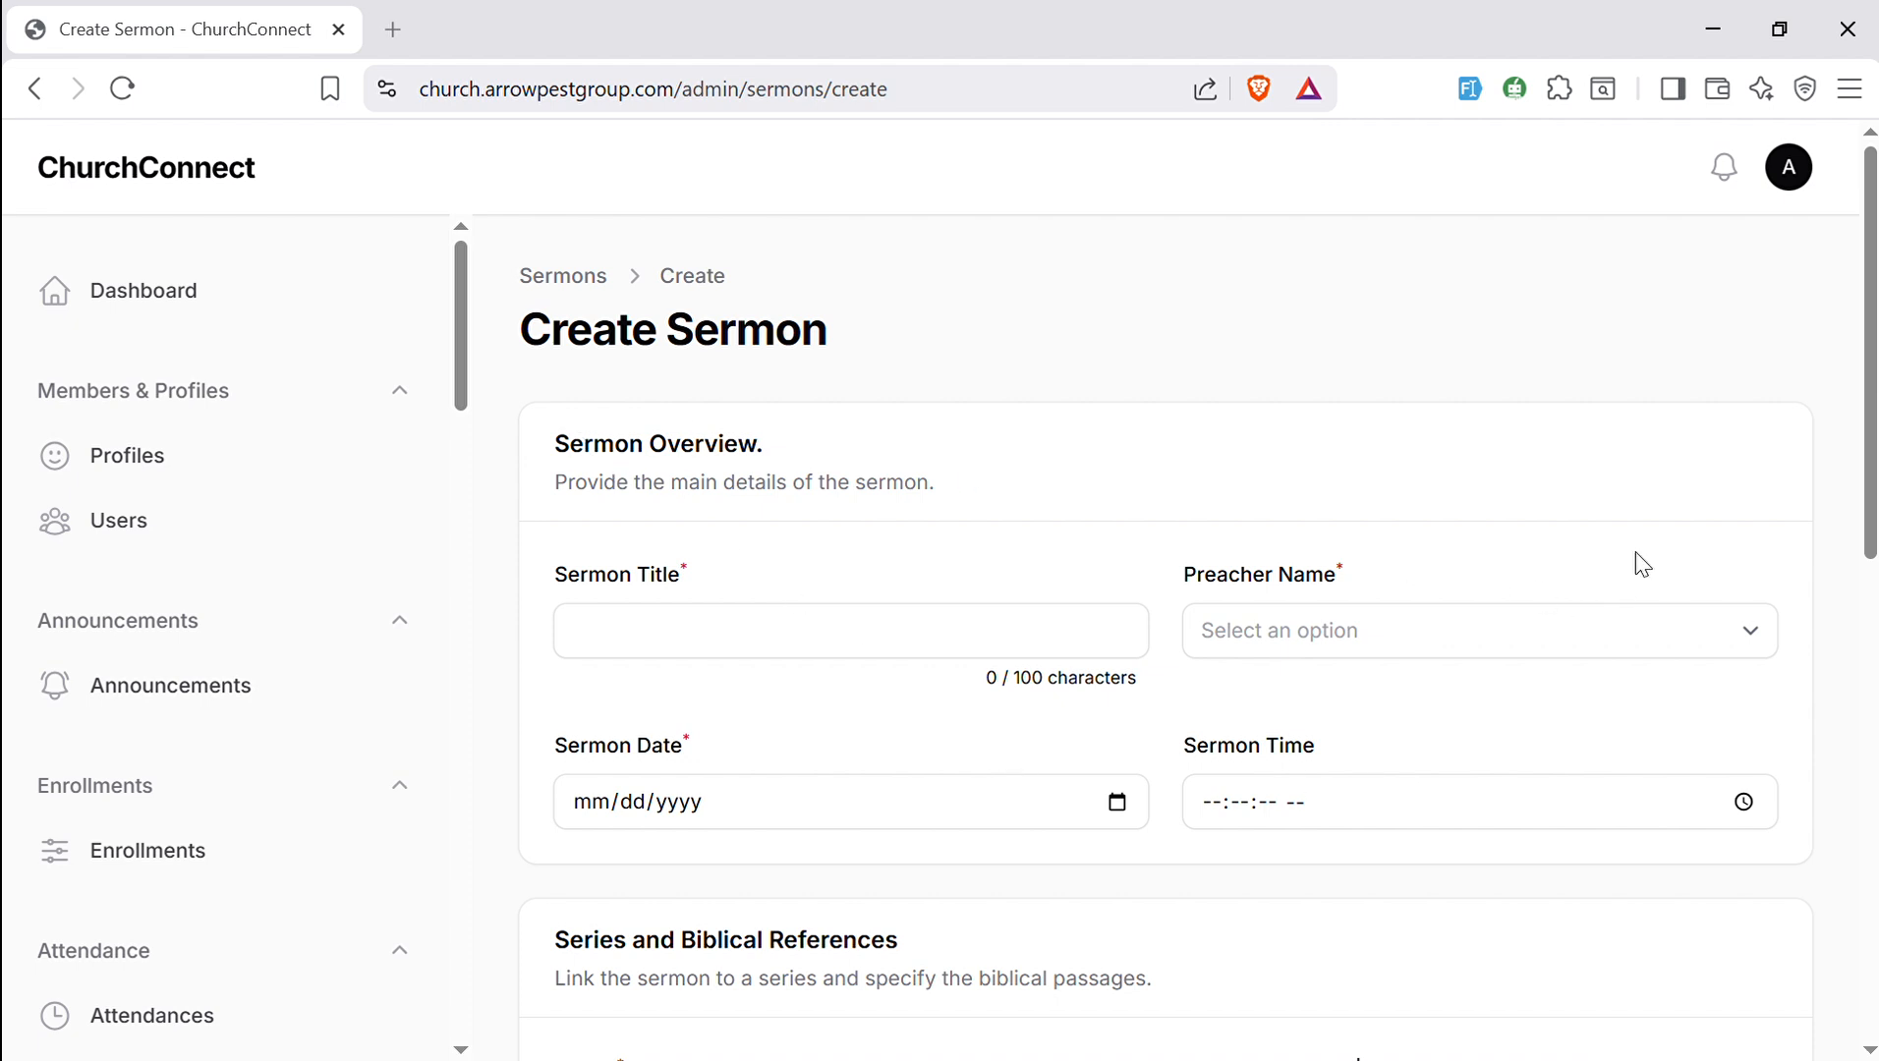
- Go to the sermon series list and open the "Hope for Tomorrow" series for editing
{"action": "left_click_drag", "start_coordinate": [463, 363], "coordinate": [449, 528]}
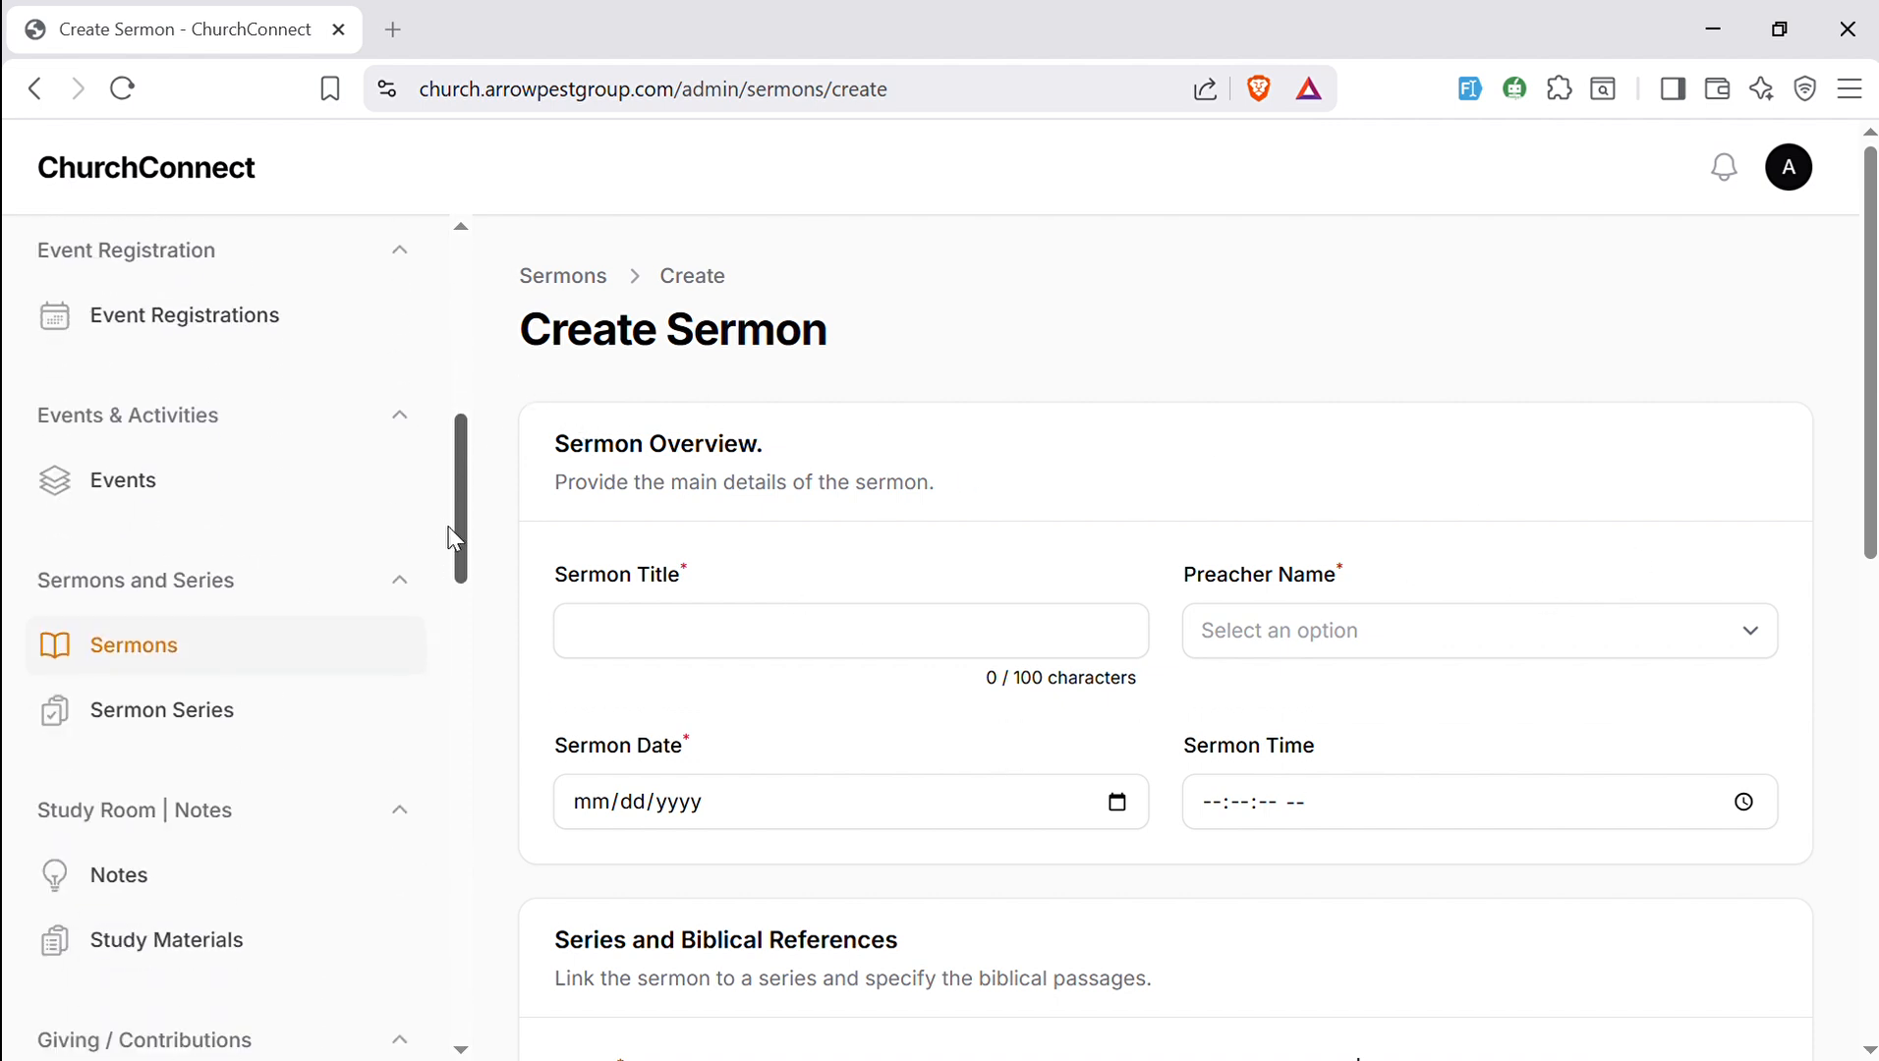
{"action": "left_click", "coordinate": [154, 711]}
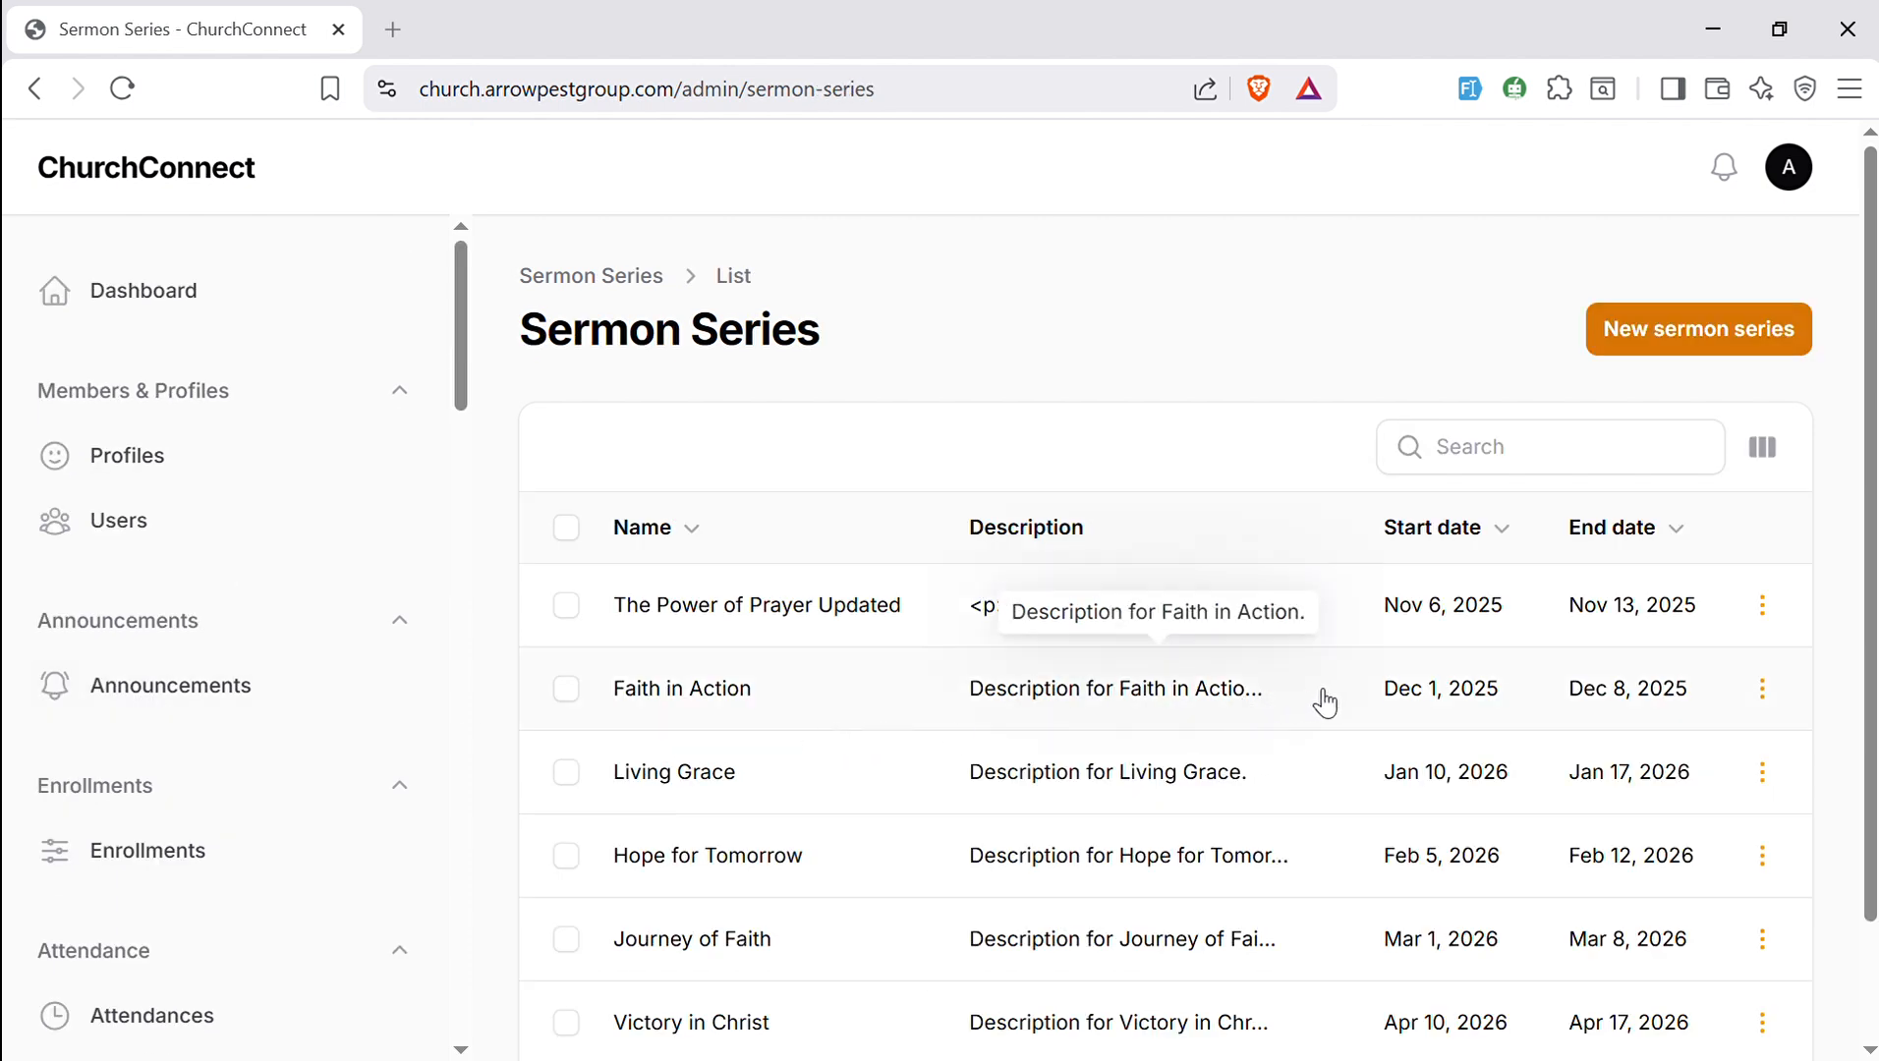
{"action": "left_click", "coordinate": [1203, 854]}
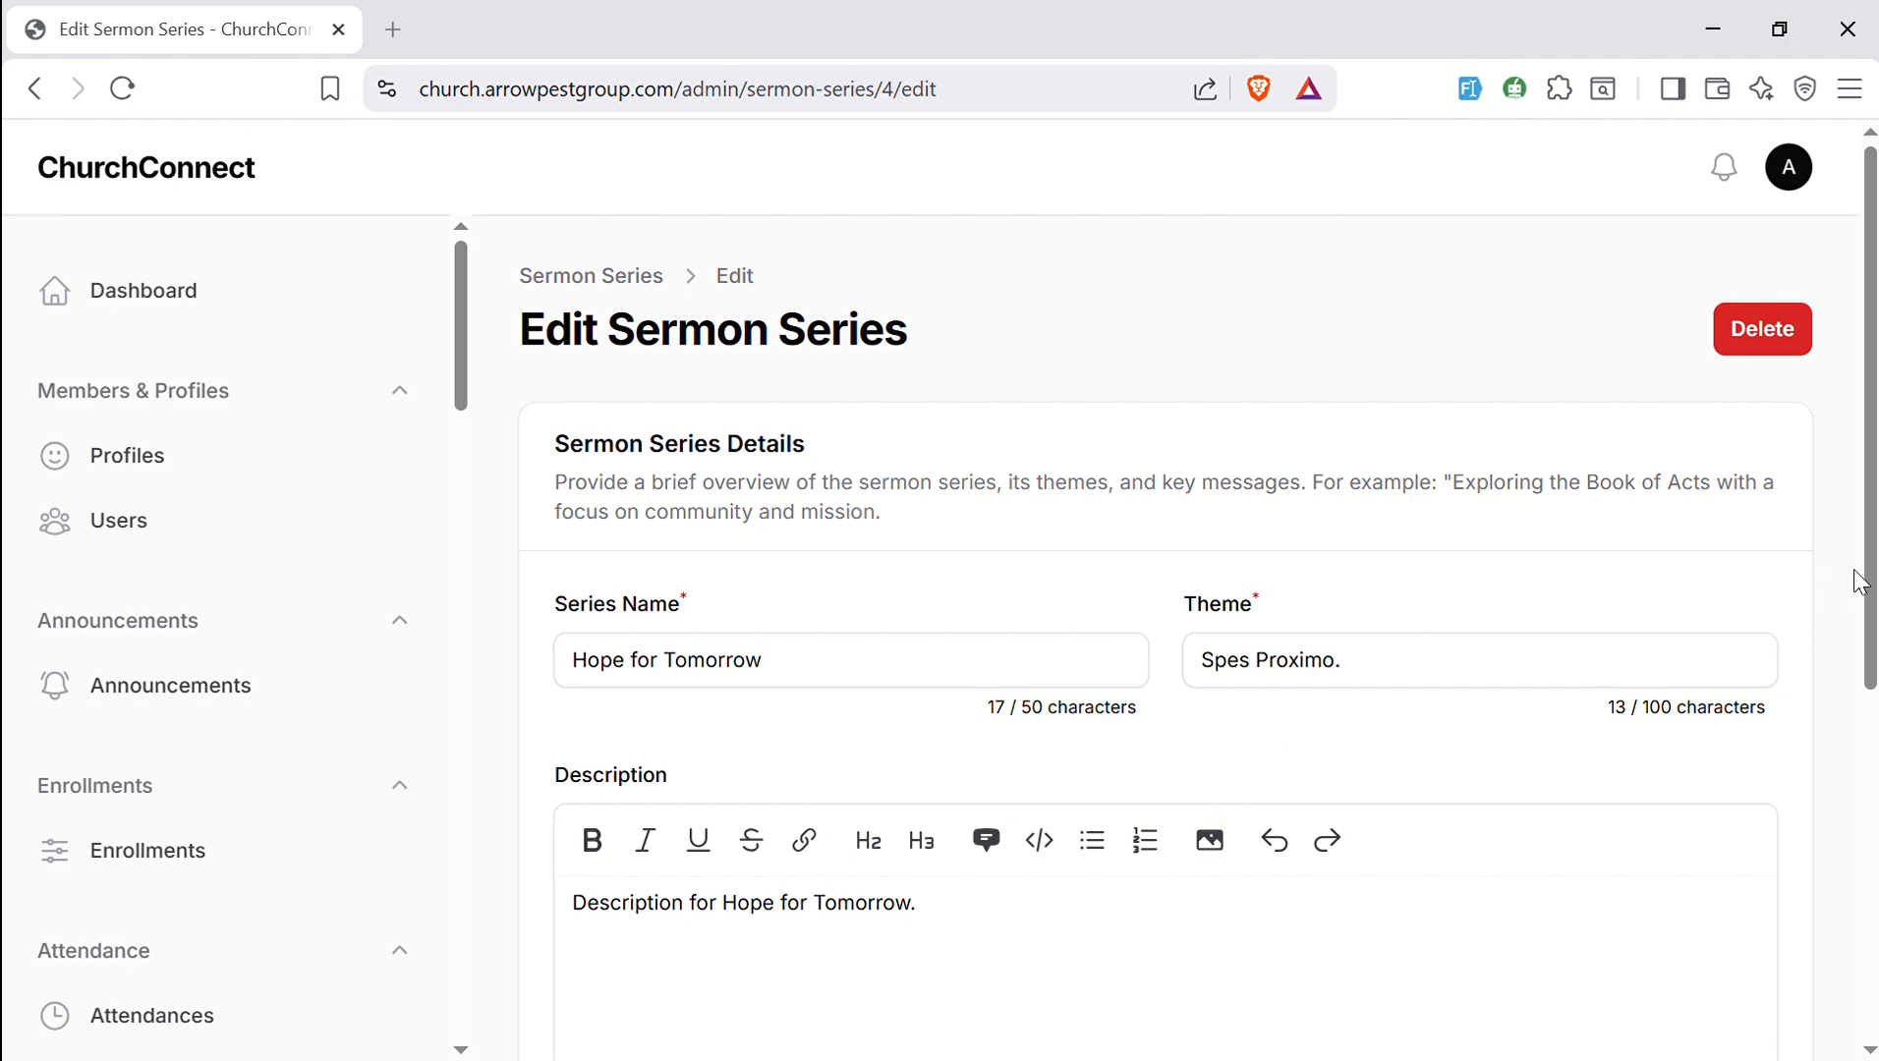
- Review the "Hope for Tomorrow" series name, theme, description and schedule dates without changing them
{"action": "left_click_drag", "start_coordinate": [1870, 562], "coordinate": [1866, 773]}
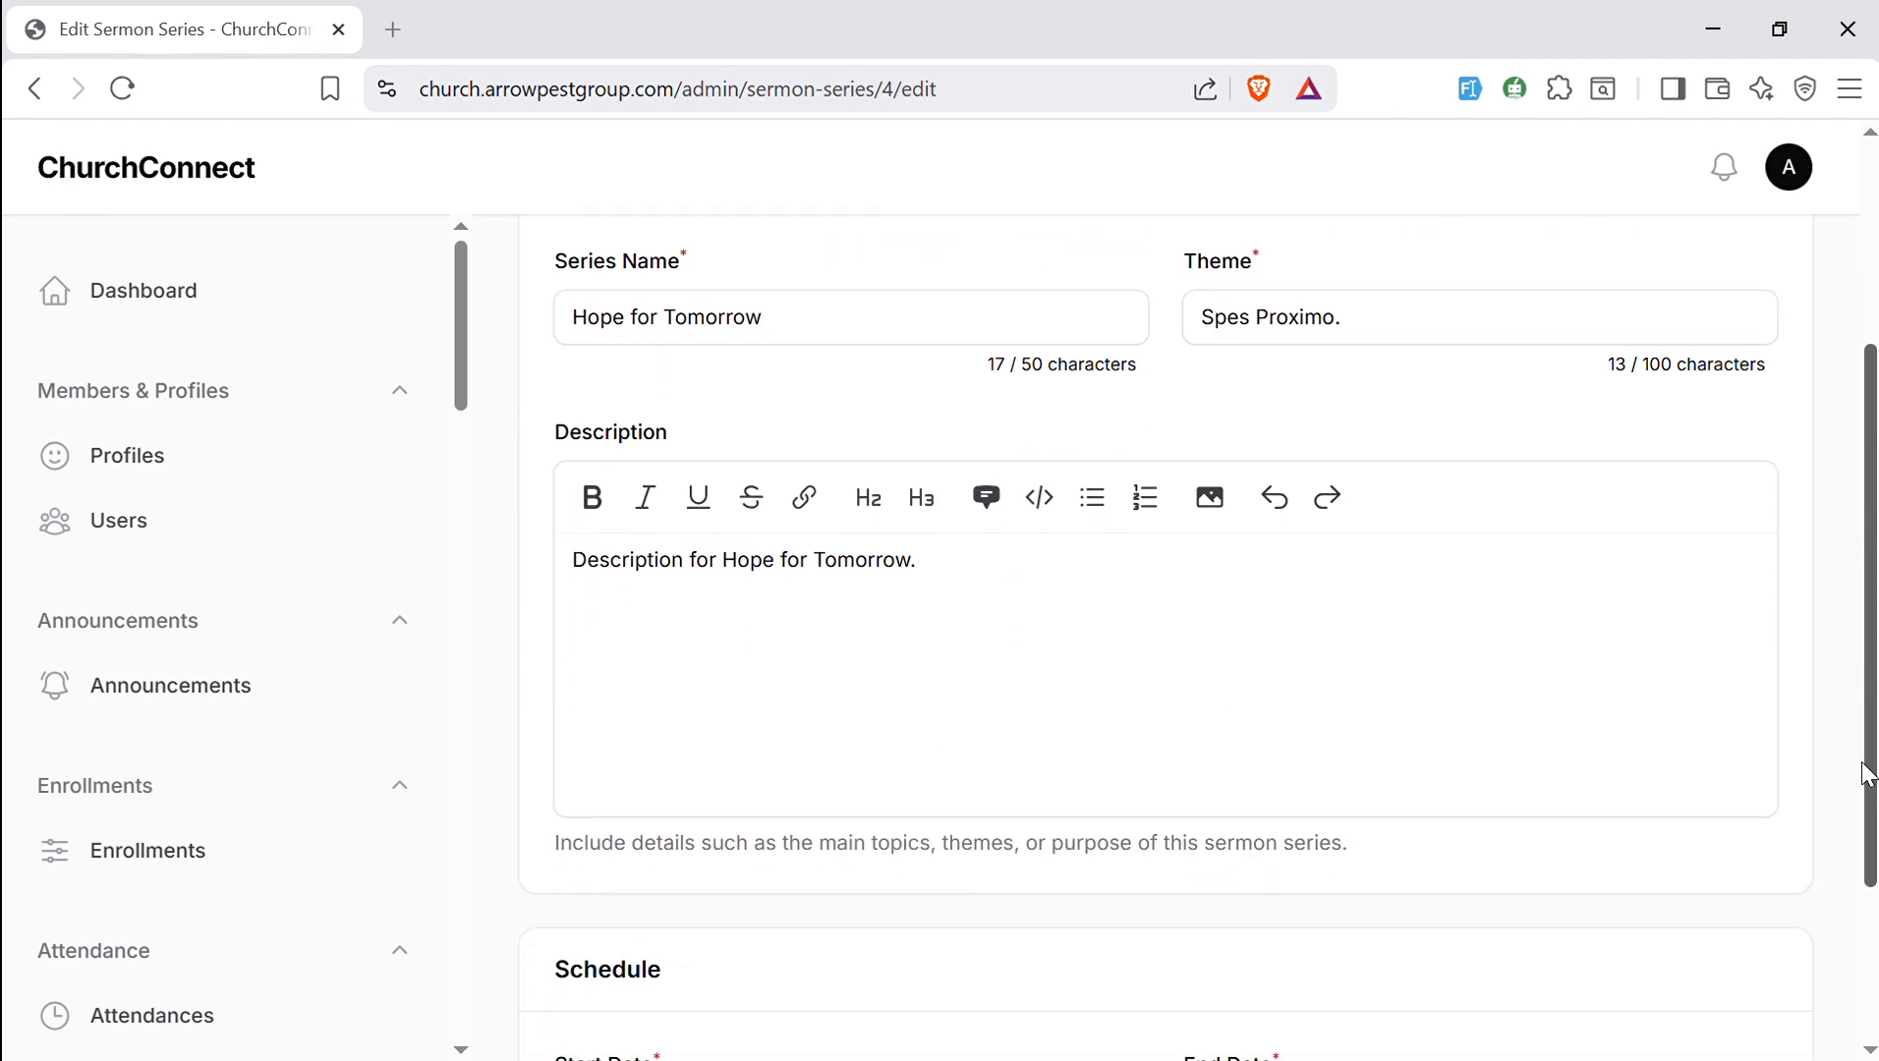
{"action": "left_click_drag", "start_coordinate": [776, 320], "coordinate": [625, 351]}
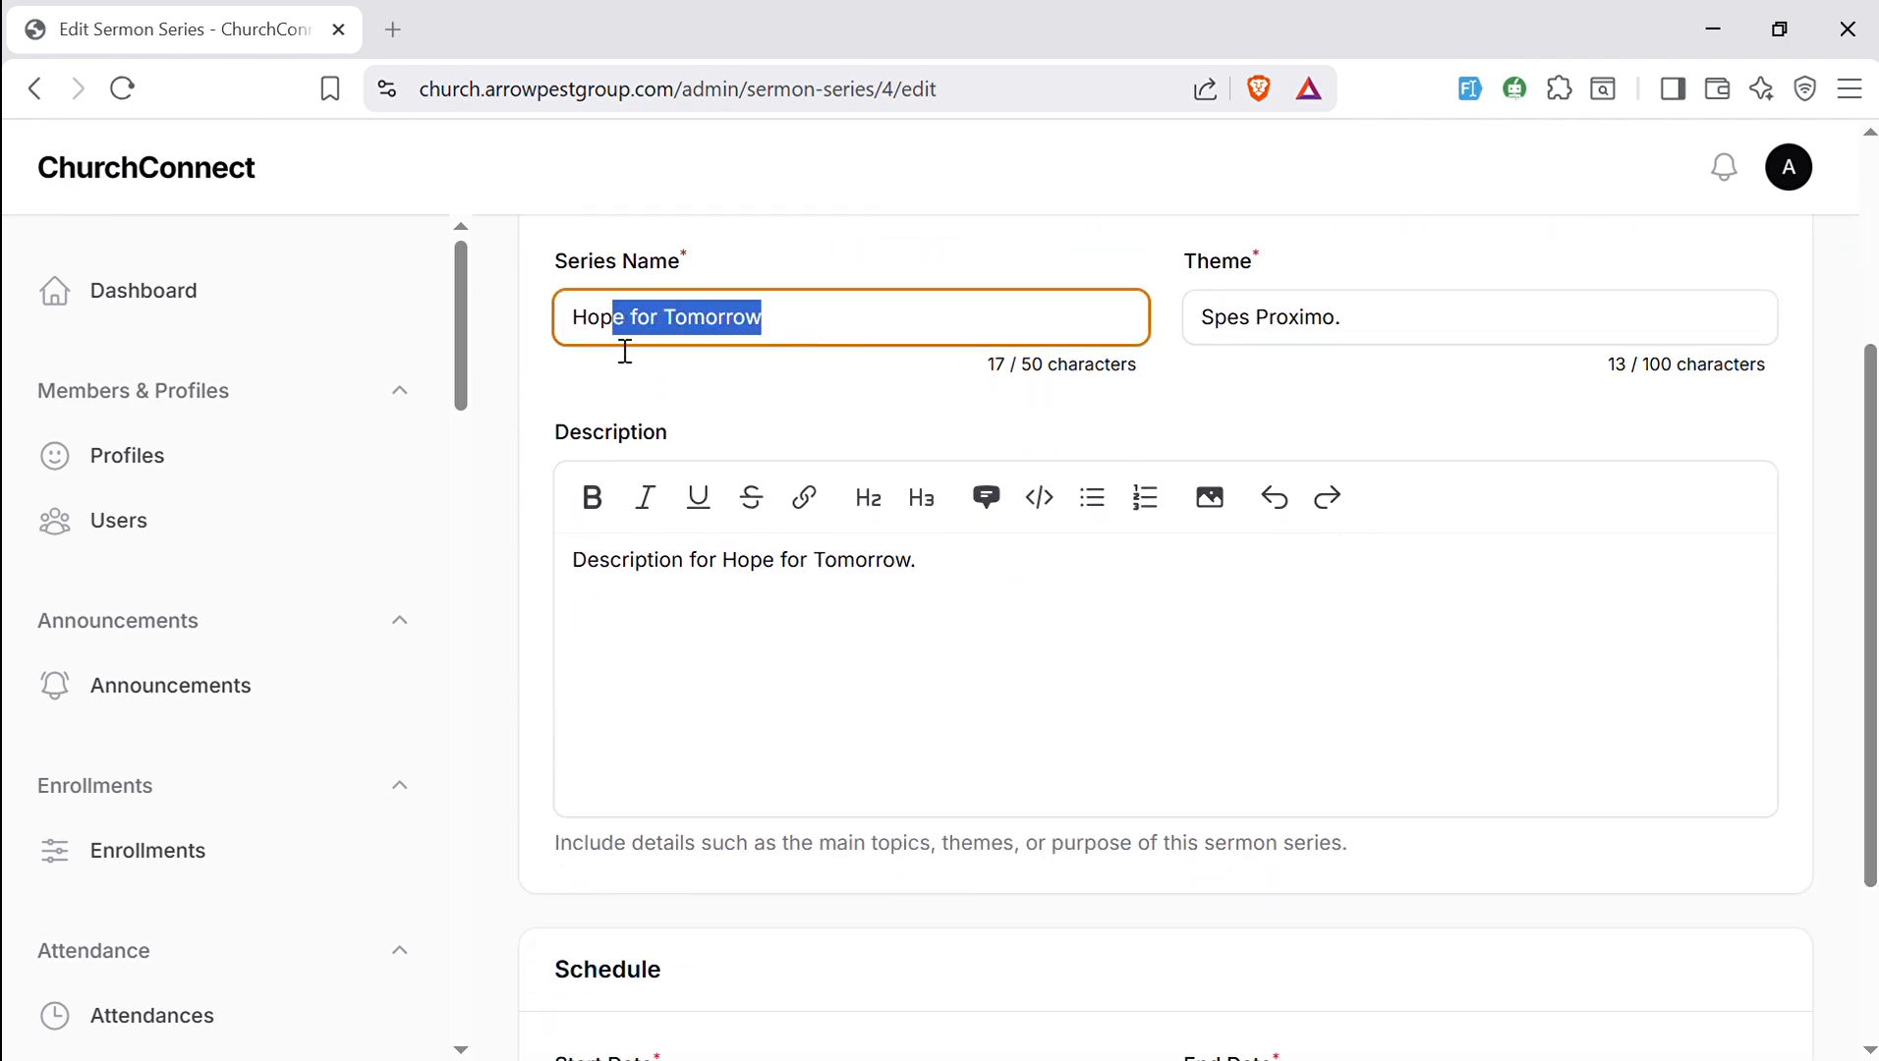
{"action": "key", "text": "Tab"}
{"action": "left_click", "coordinate": [729, 625]}
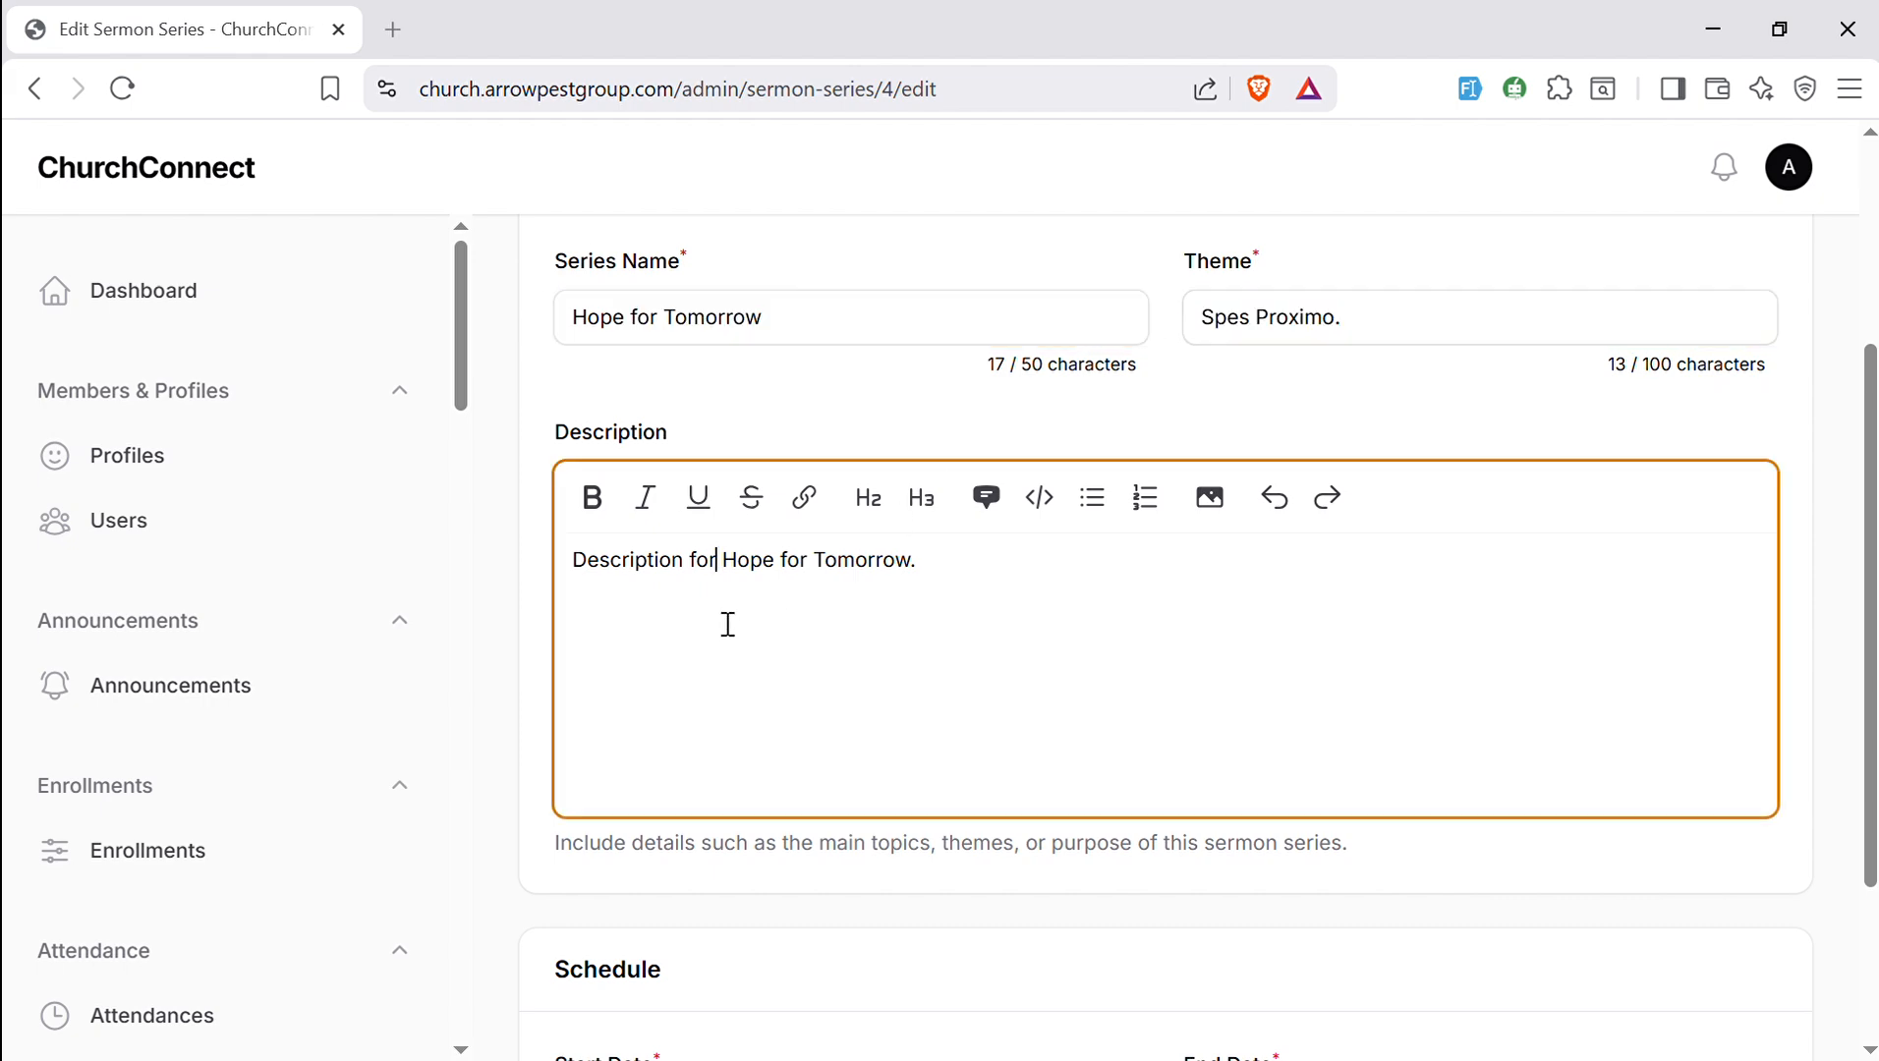
{"action": "left_click_drag", "start_coordinate": [729, 625], "coordinate": [1447, 738]}
{"action": "left_click_drag", "start_coordinate": [1873, 735], "coordinate": [1870, 913]}
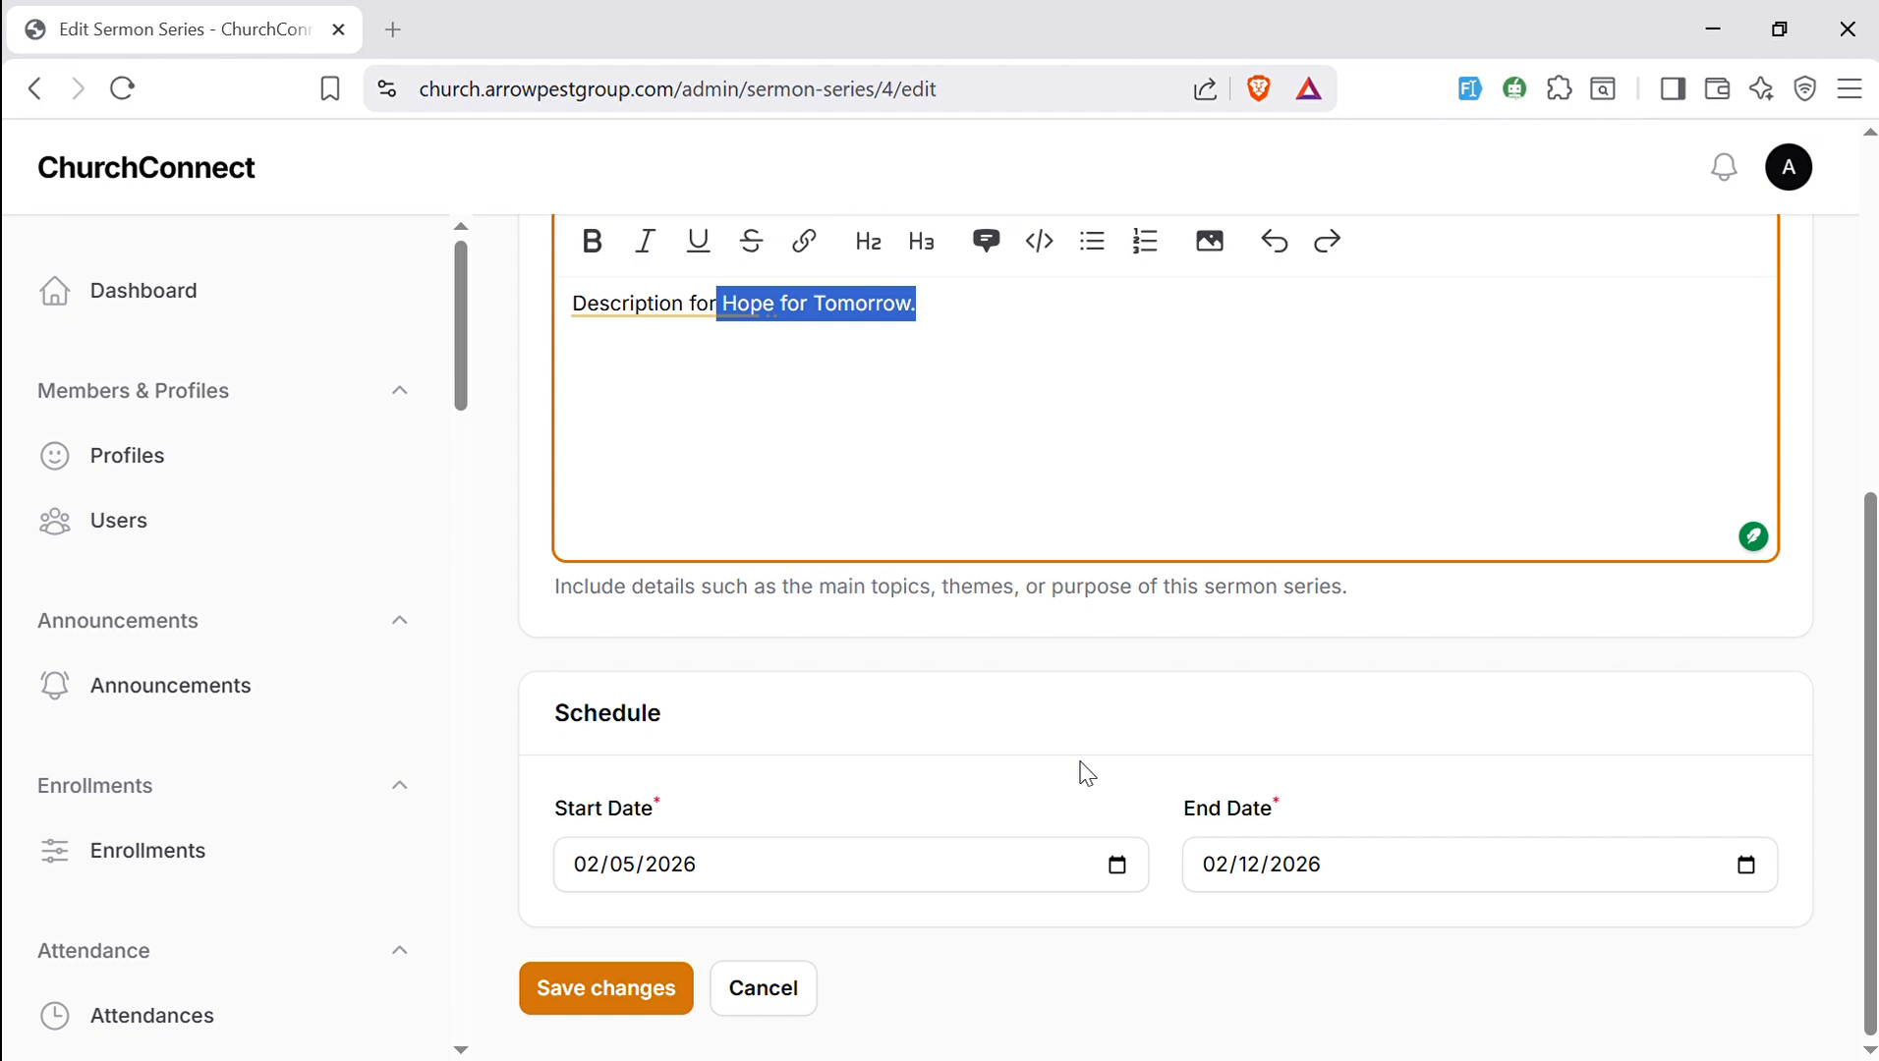
- Open the Theological Explorers group, review its name, description and attached users, and leave without saving
{"action": "left_click_drag", "start_coordinate": [460, 381], "coordinate": [469, 811]}
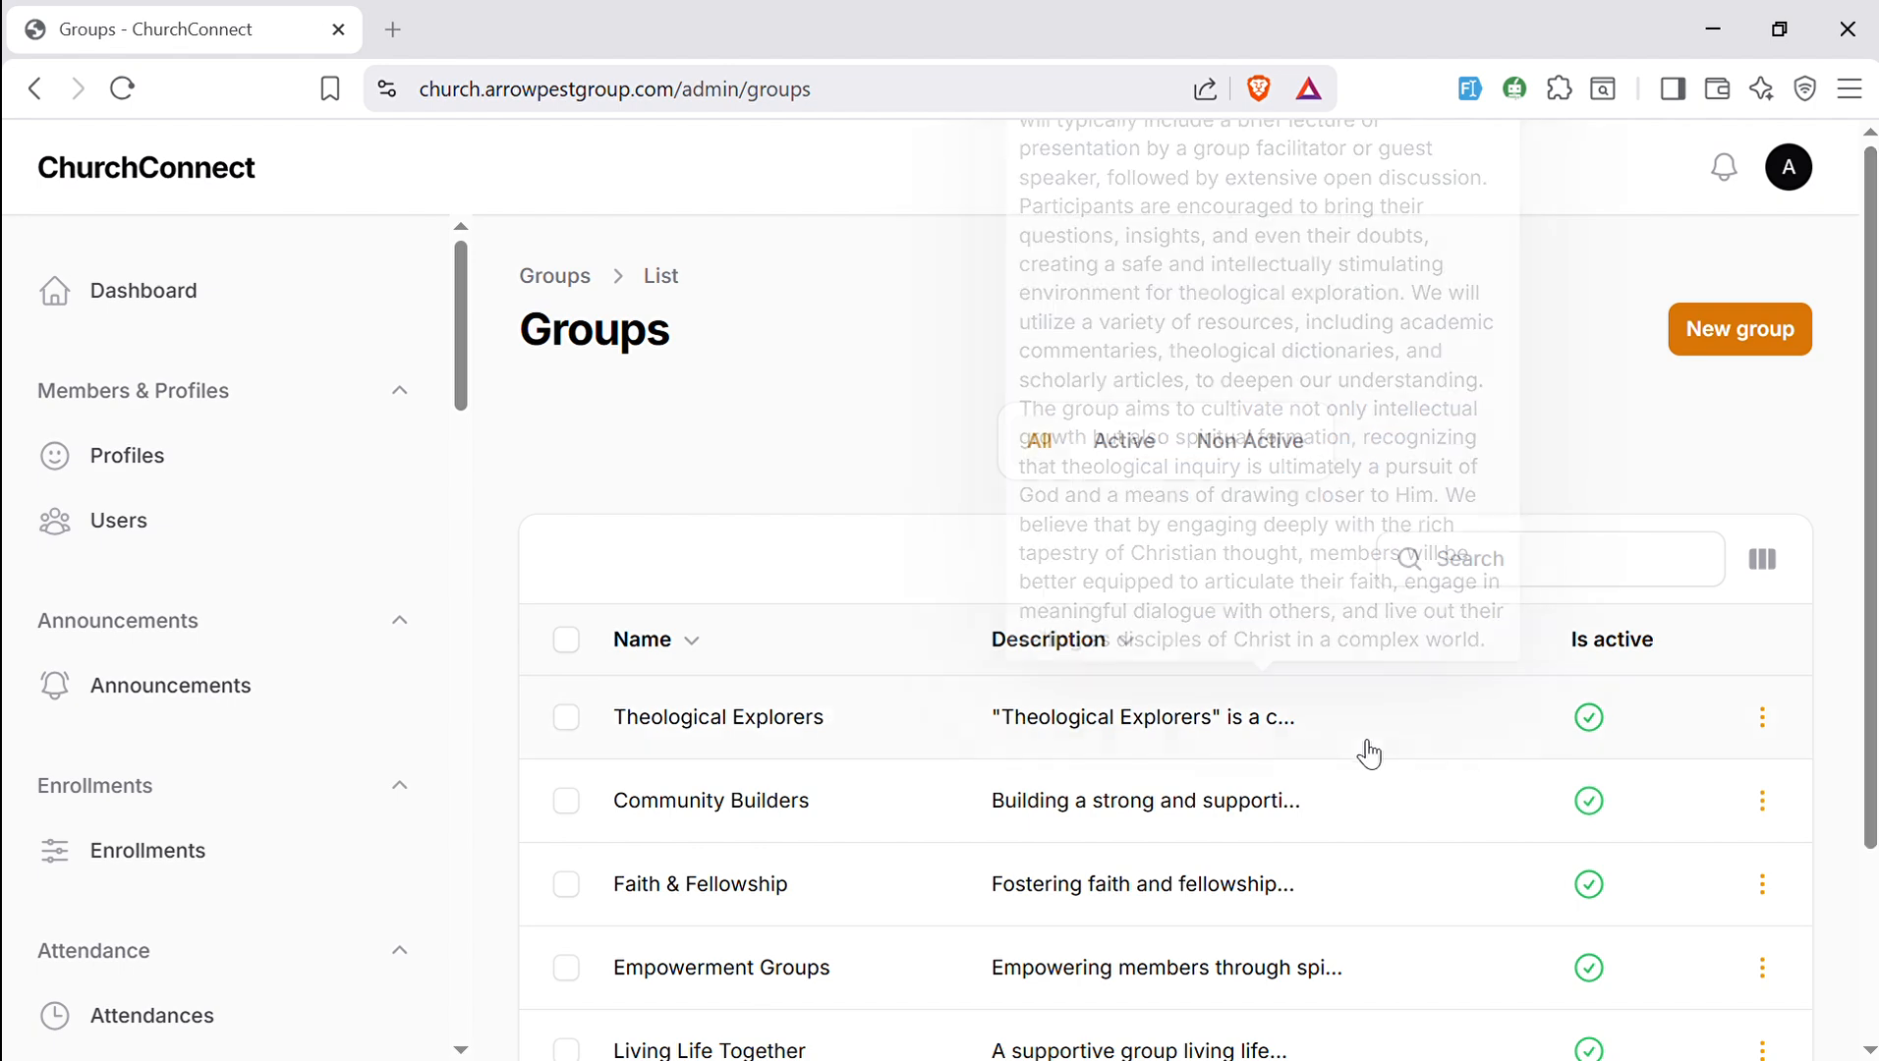
{"action": "left_click", "coordinate": [1287, 746]}
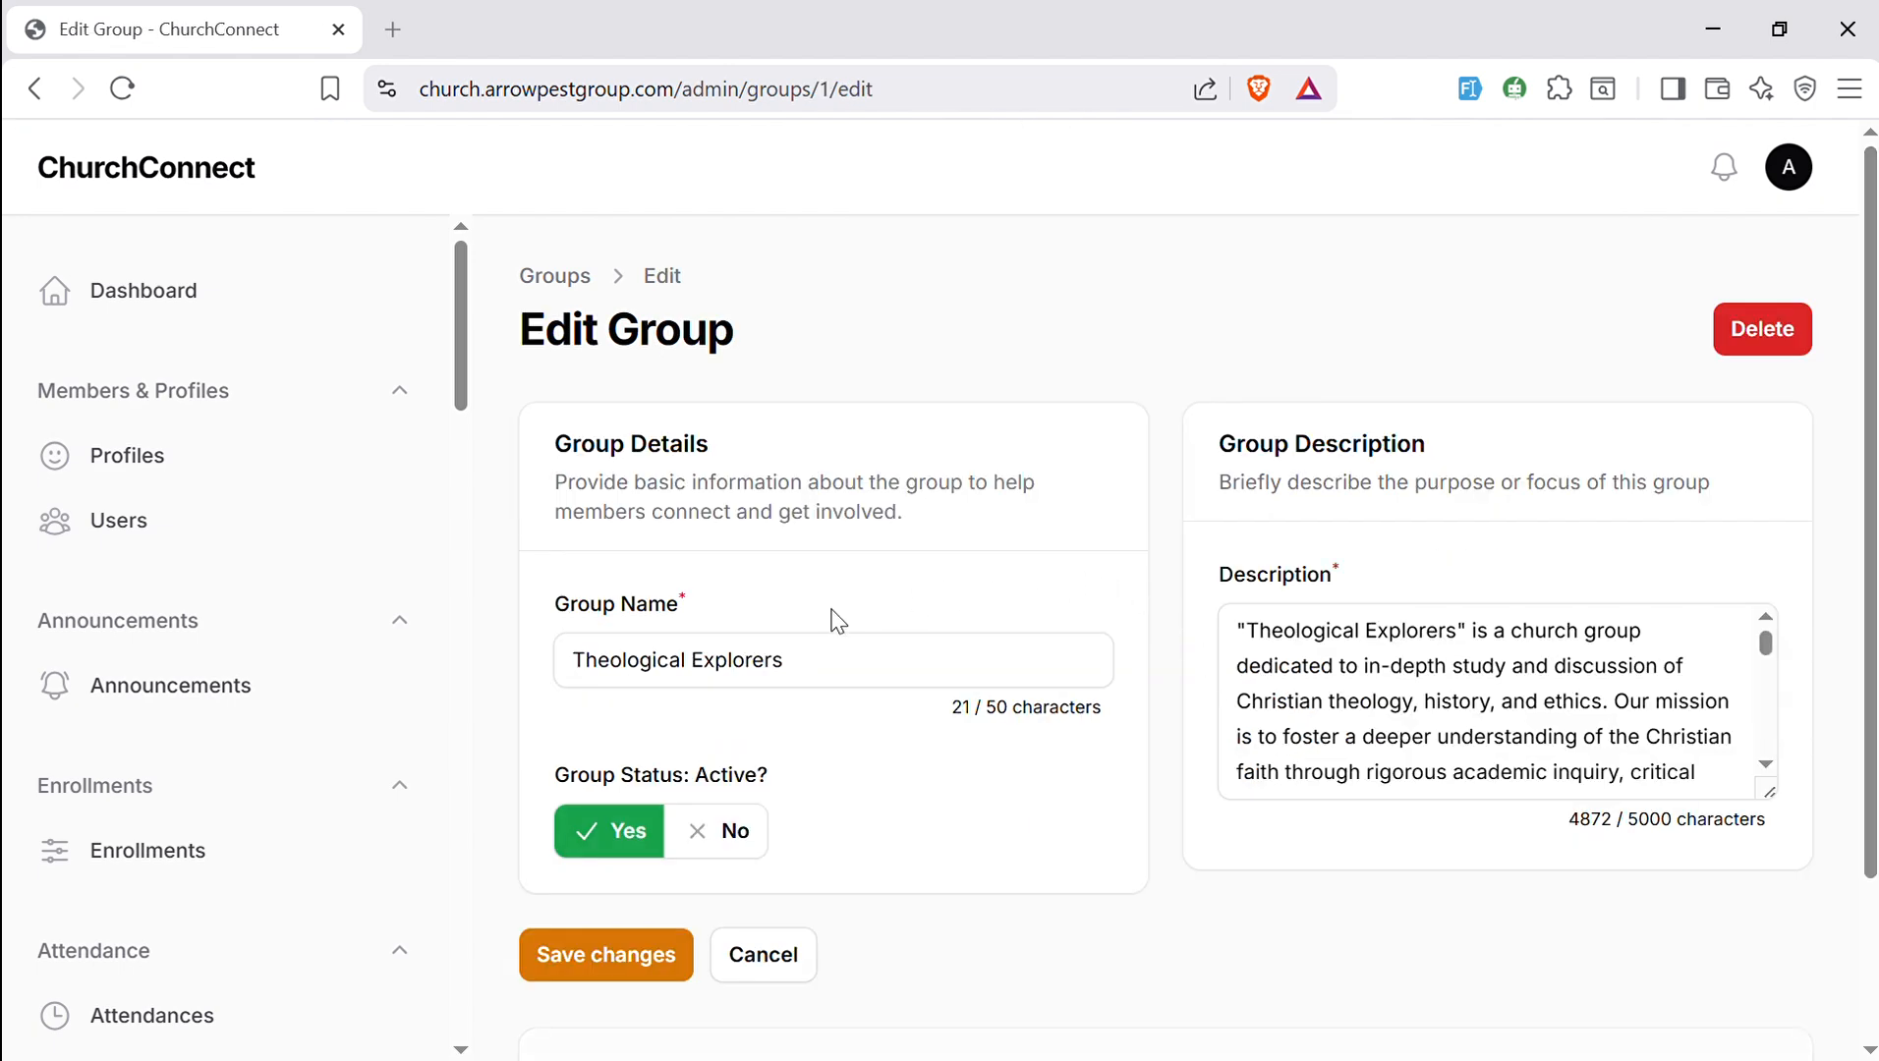
{"action": "left_click_drag", "start_coordinate": [800, 659], "coordinate": [574, 661]}
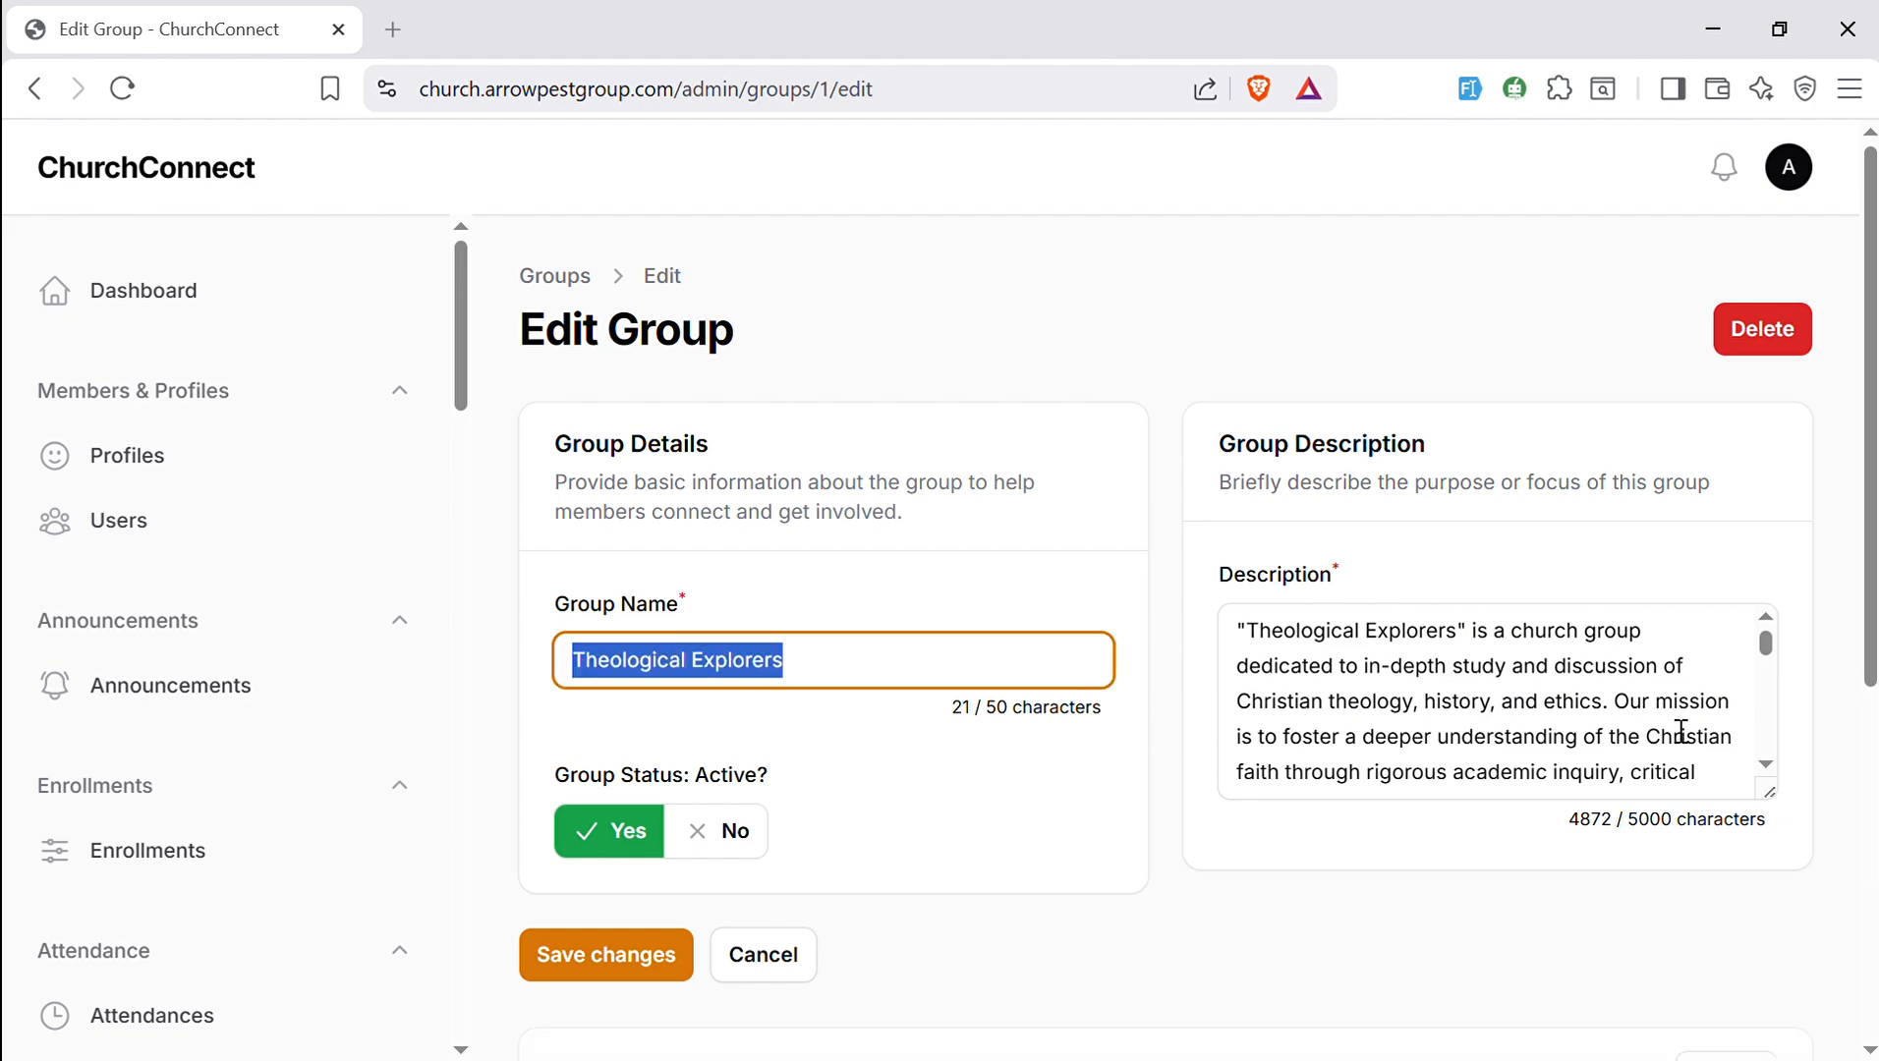
{"action": "left_click", "coordinate": [1766, 666]}
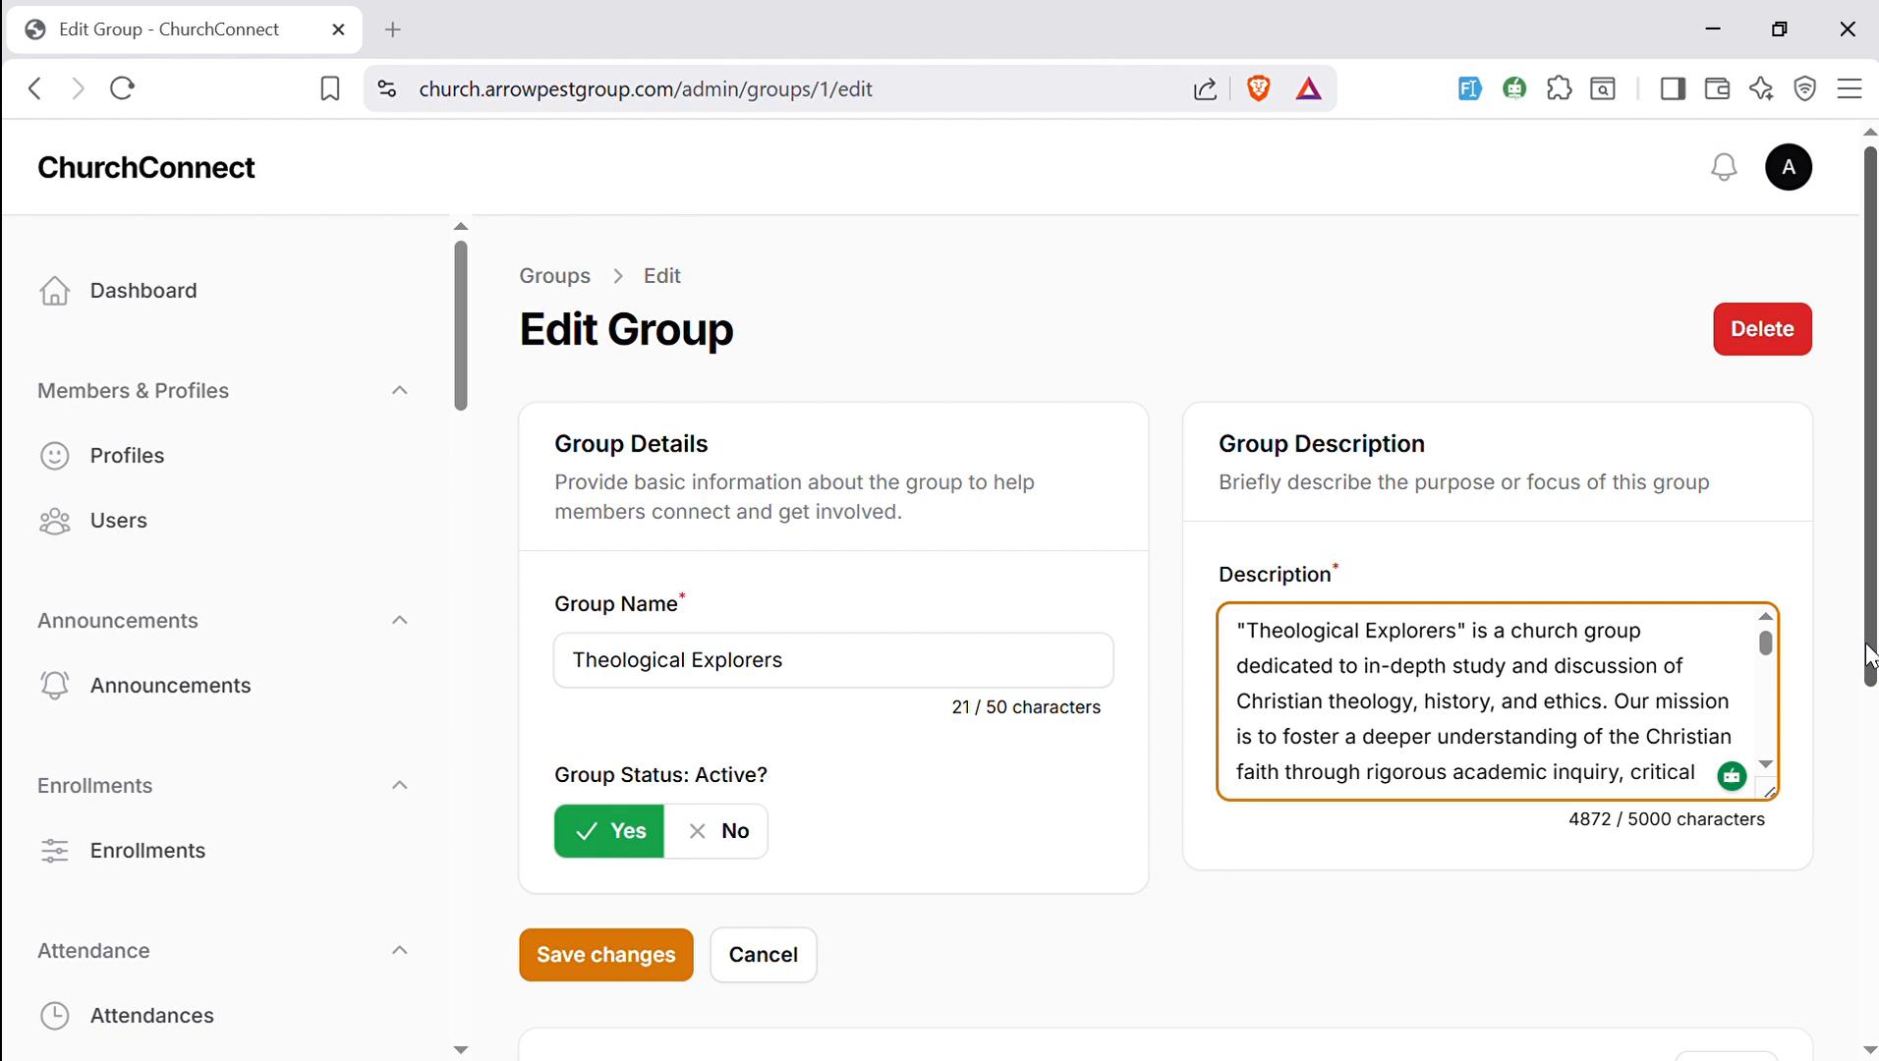
{"action": "scroll", "coordinate": [1857, 854], "scroll_direction": "down", "scroll_amount": 3}
{"action": "scroll", "coordinate": [1857, 854], "scroll_direction": "down", "scroll_amount": 3}
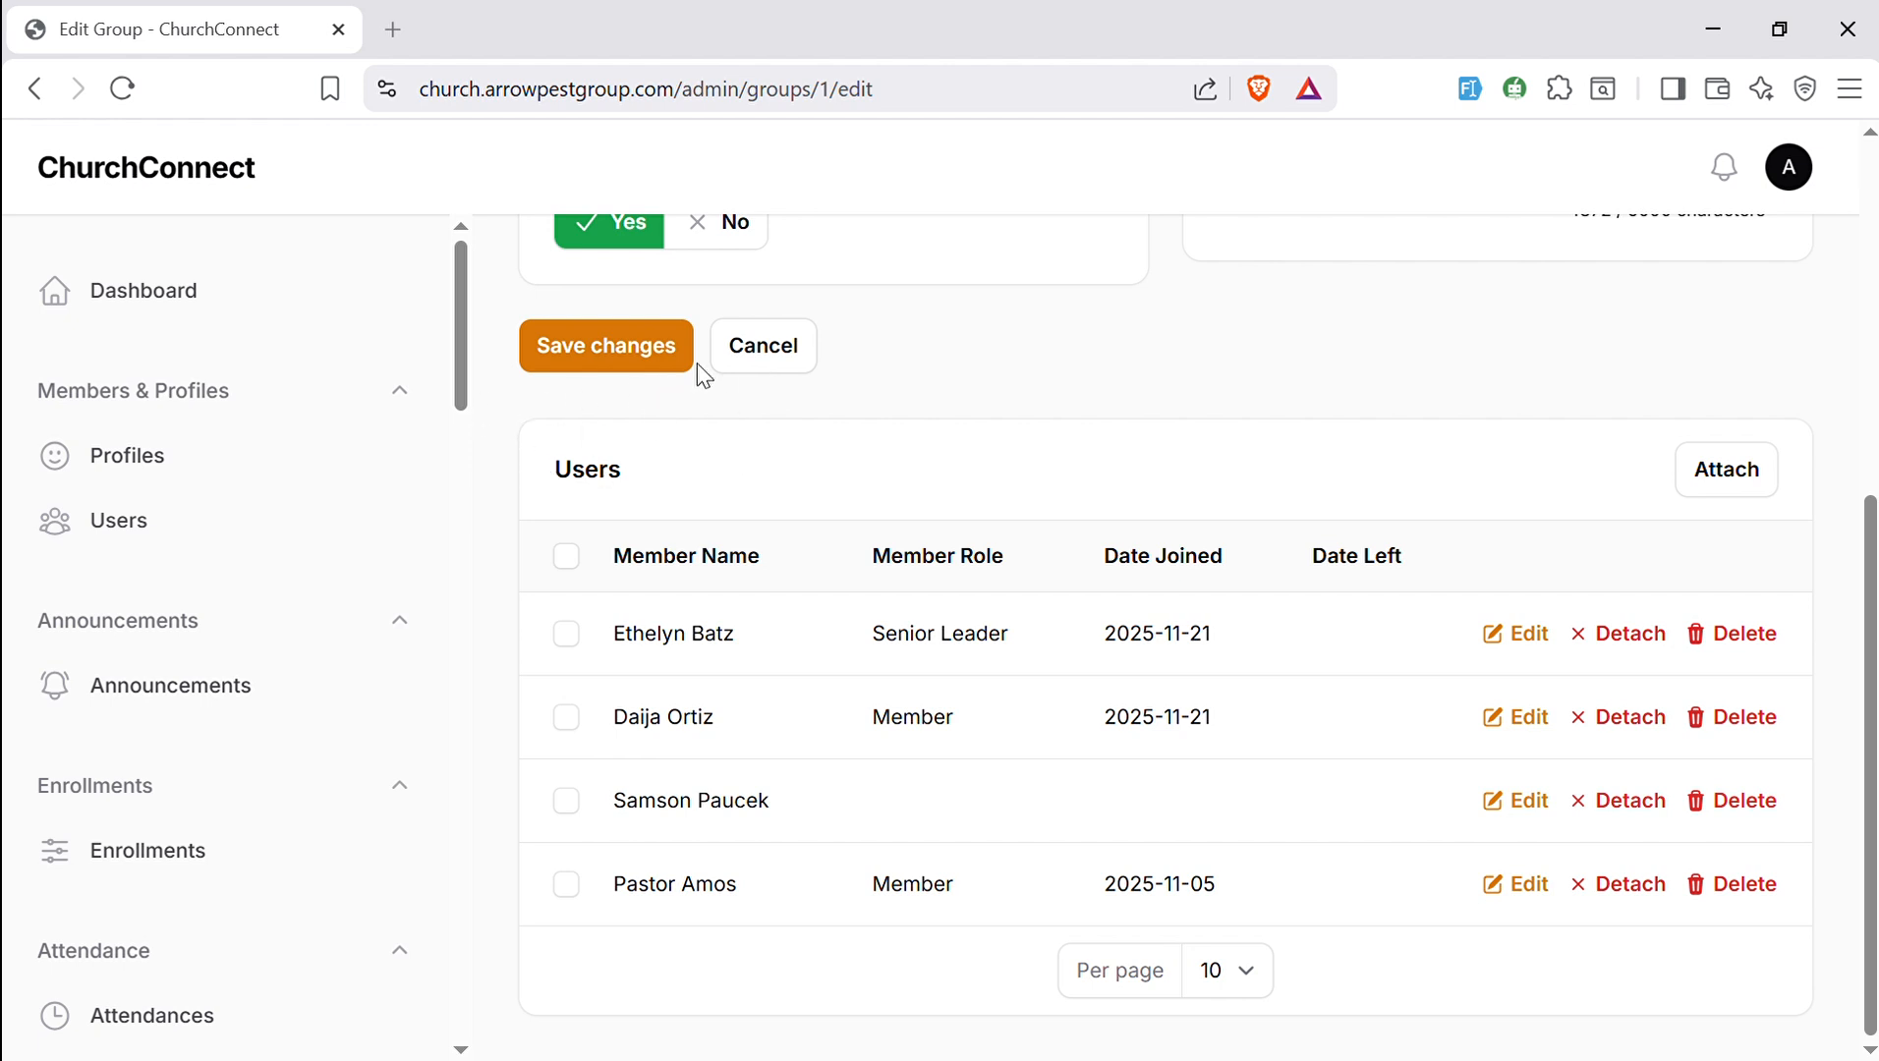
{"action": "left_click", "coordinate": [747, 365]}
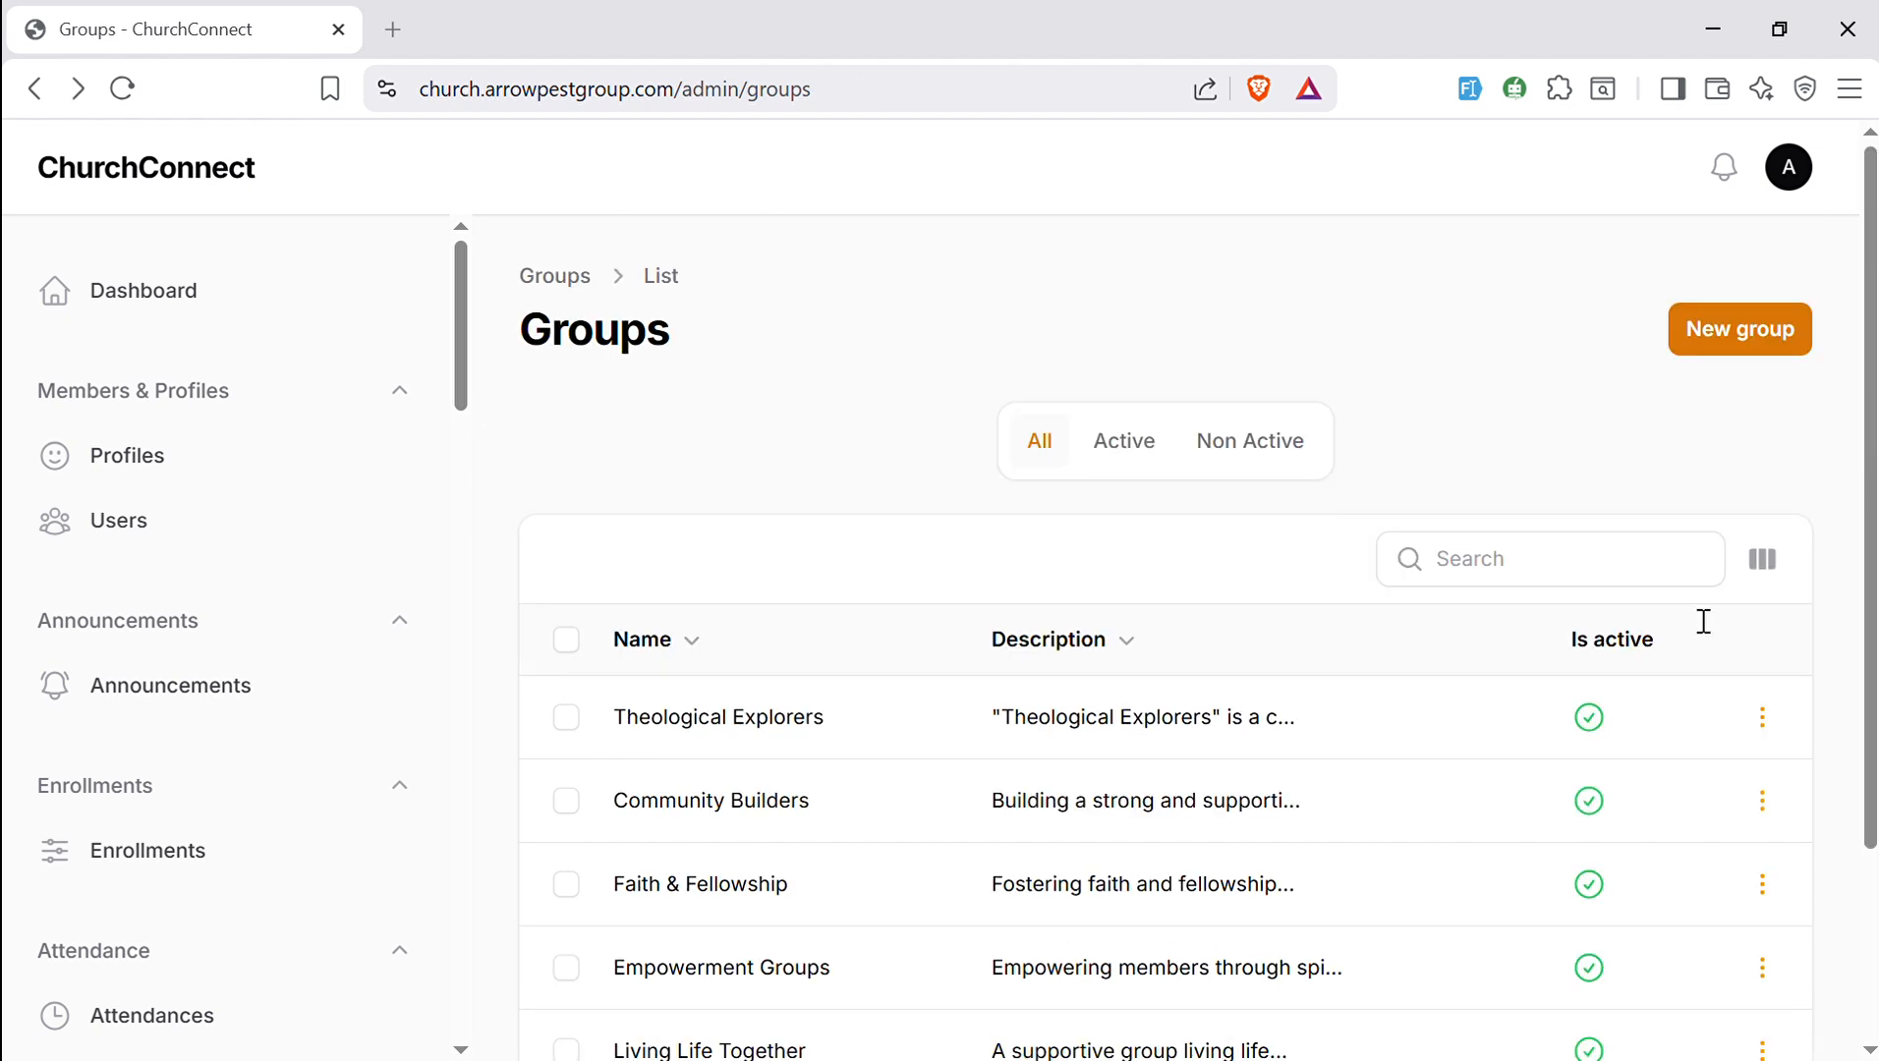
- Generate the Theological Explorers group's PDF download and review its status details, monthly enrollment chart and member registration table
{"action": "left_click", "coordinate": [1764, 723]}
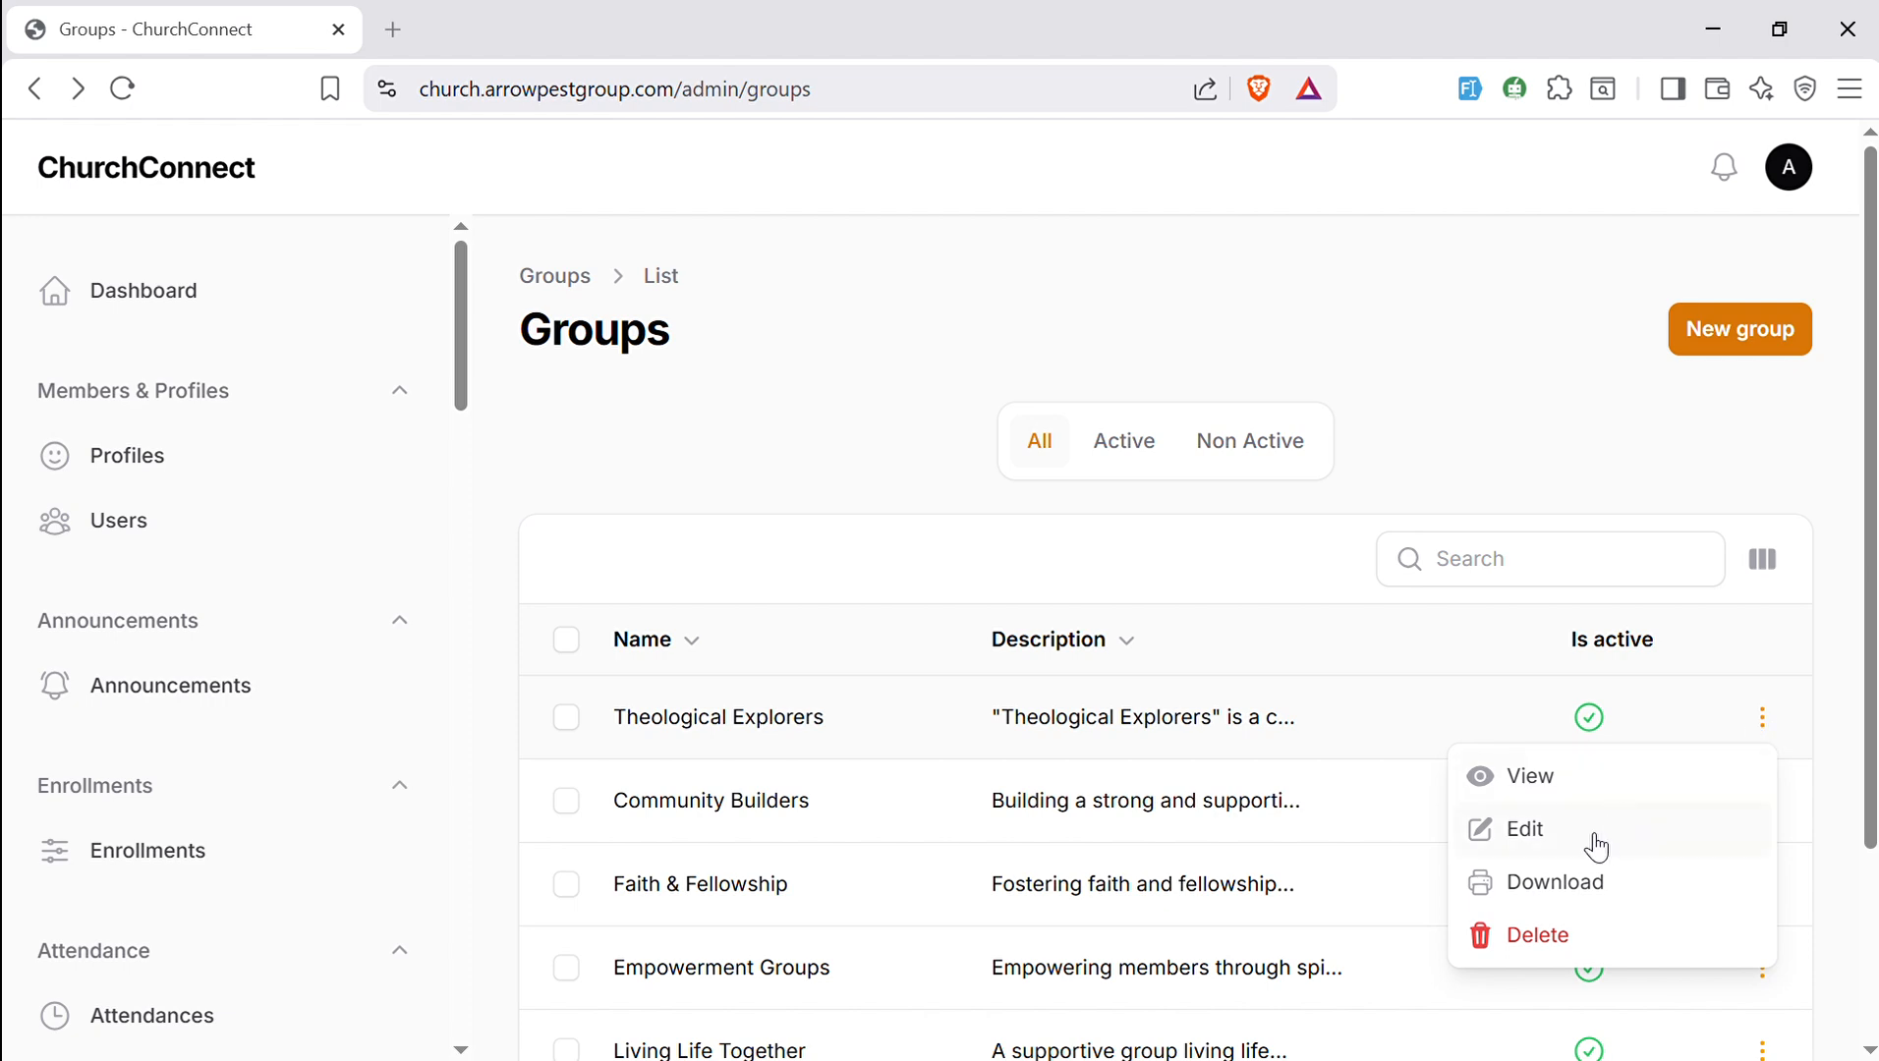
{"action": "left_click", "coordinate": [1538, 889]}
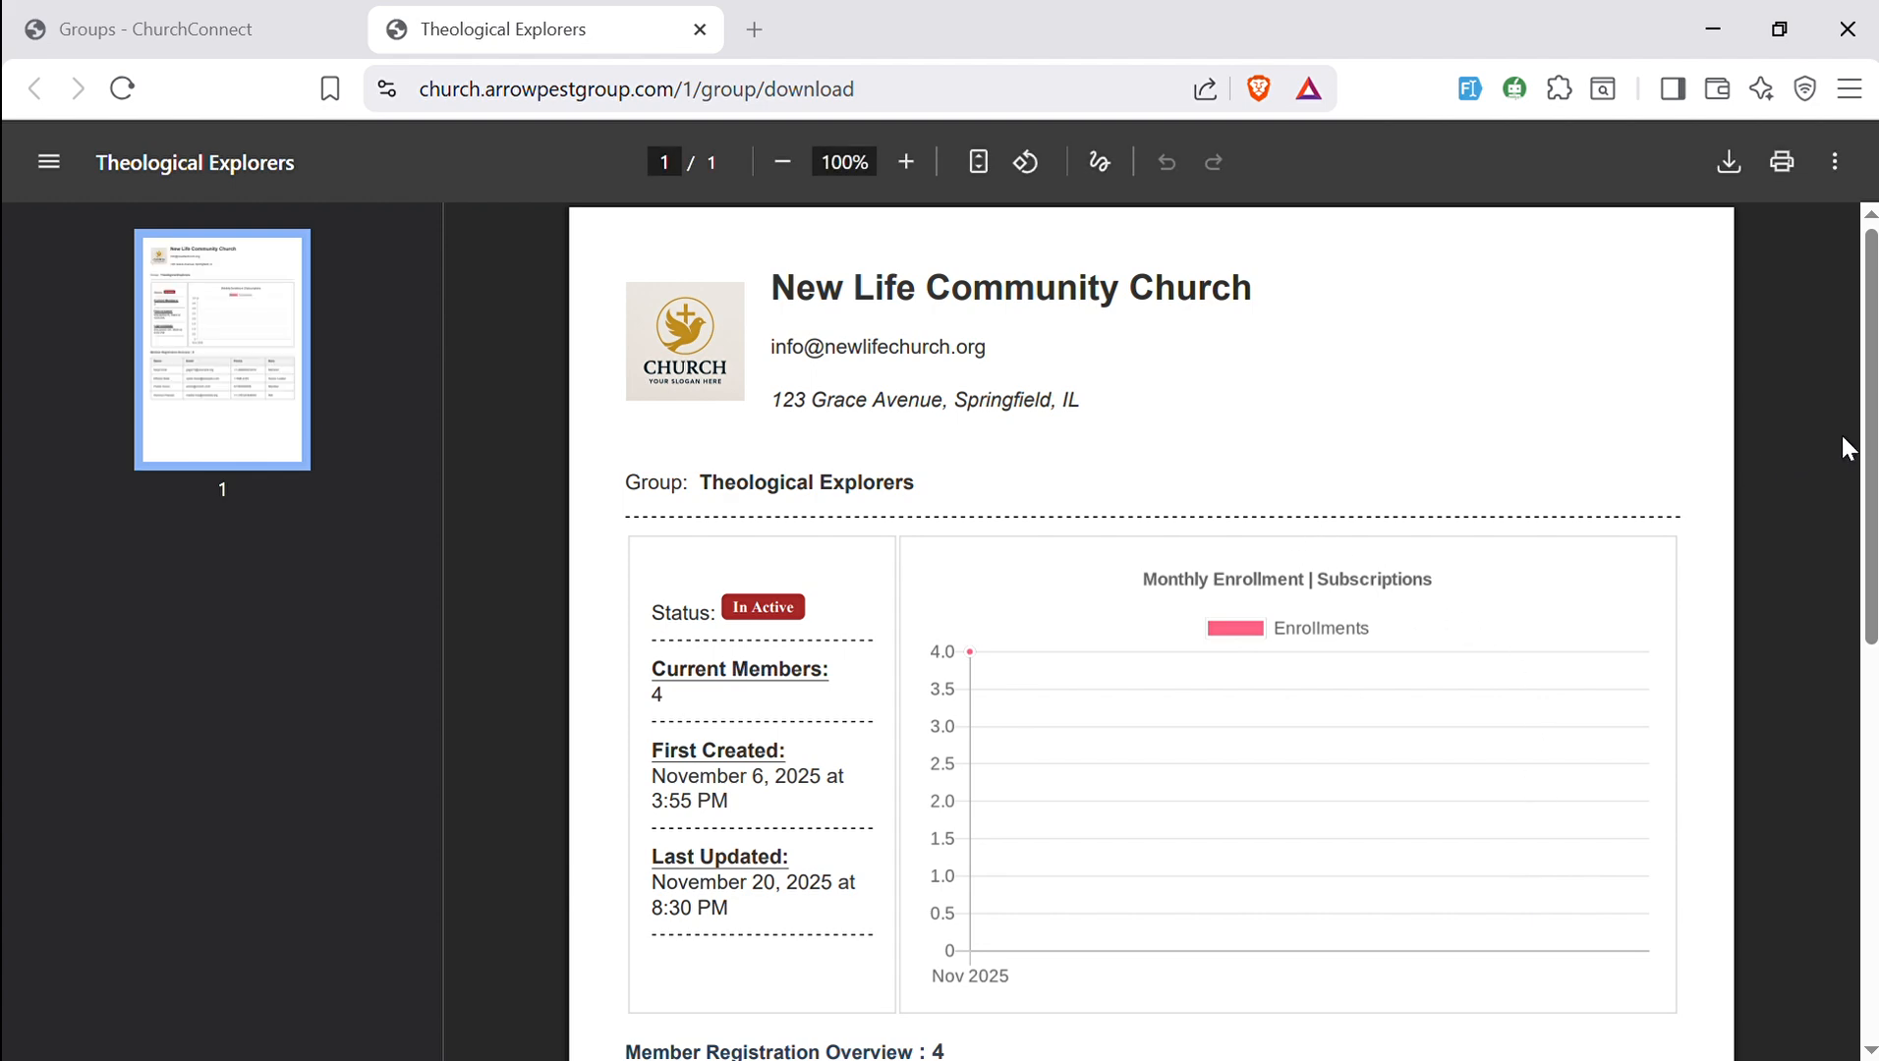
{"action": "left_click_drag", "start_coordinate": [1872, 429], "coordinate": [1874, 624]}
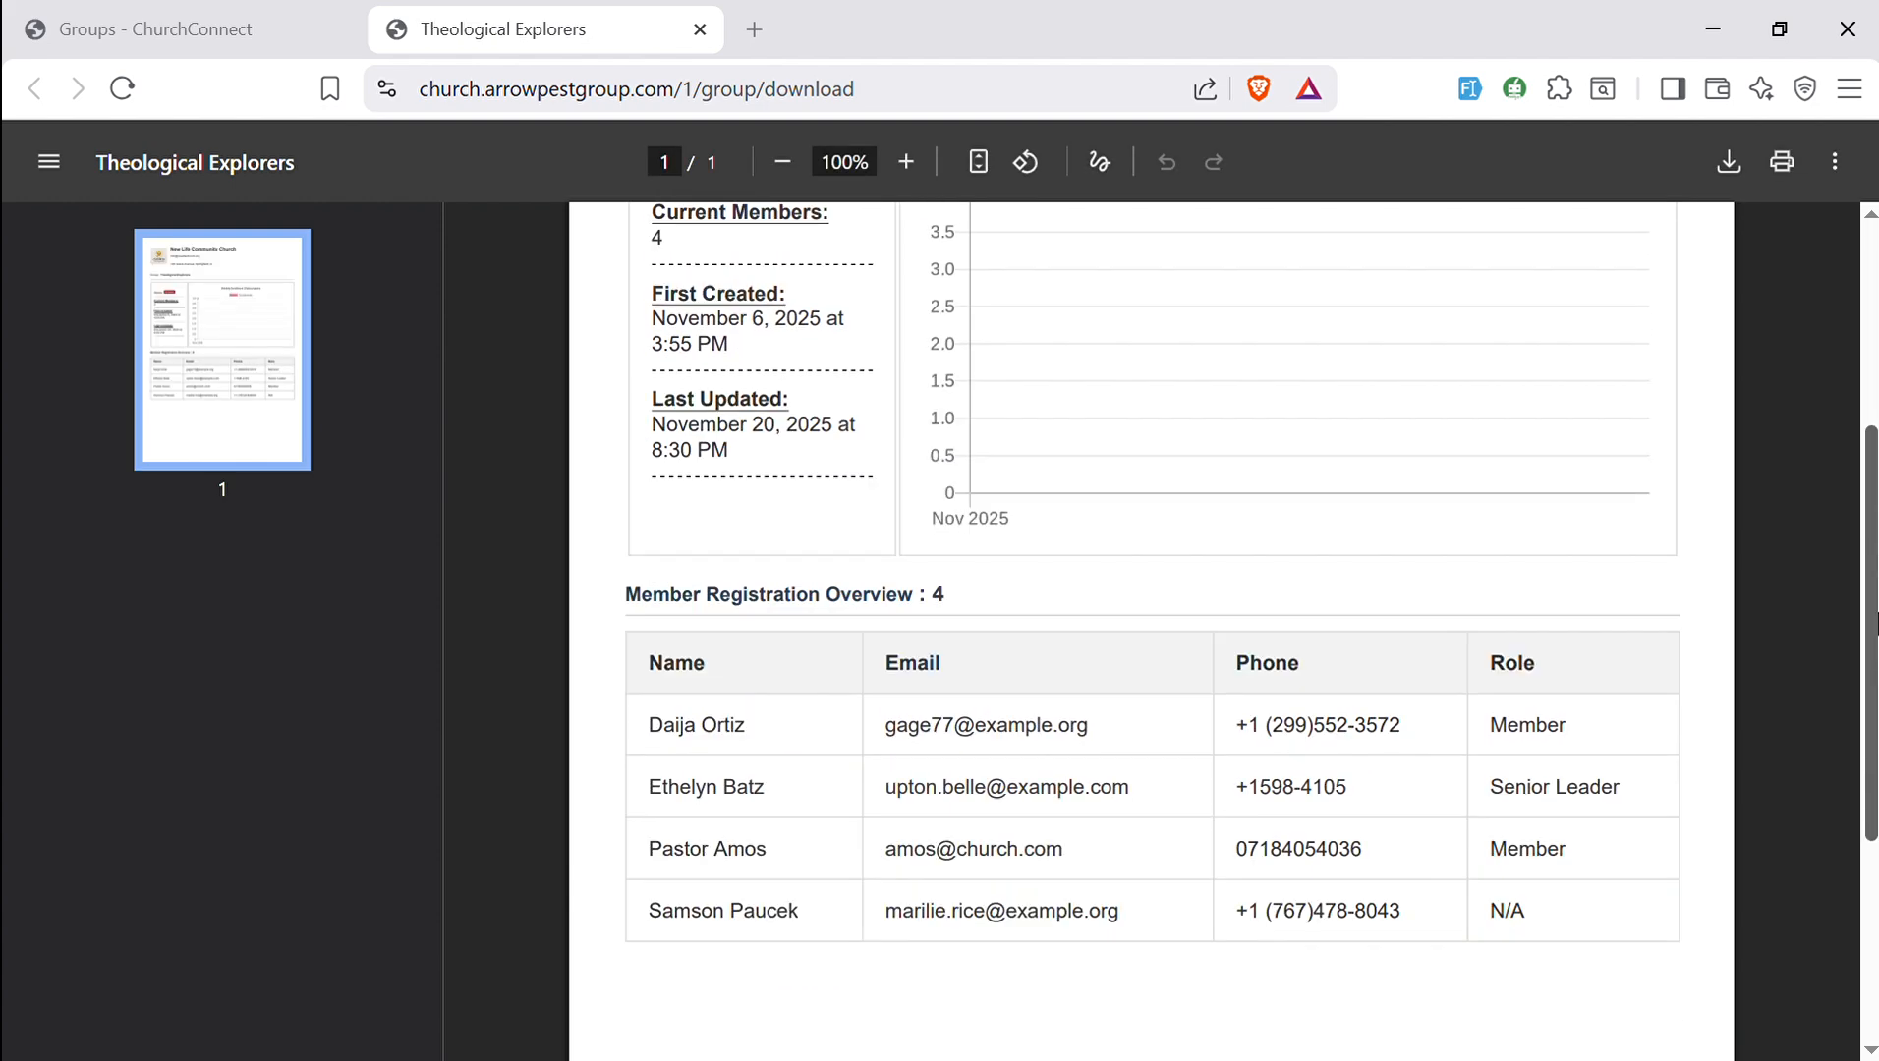
{"action": "scroll", "coordinate": [1874, 624], "scroll_direction": "up", "scroll_amount": 2}
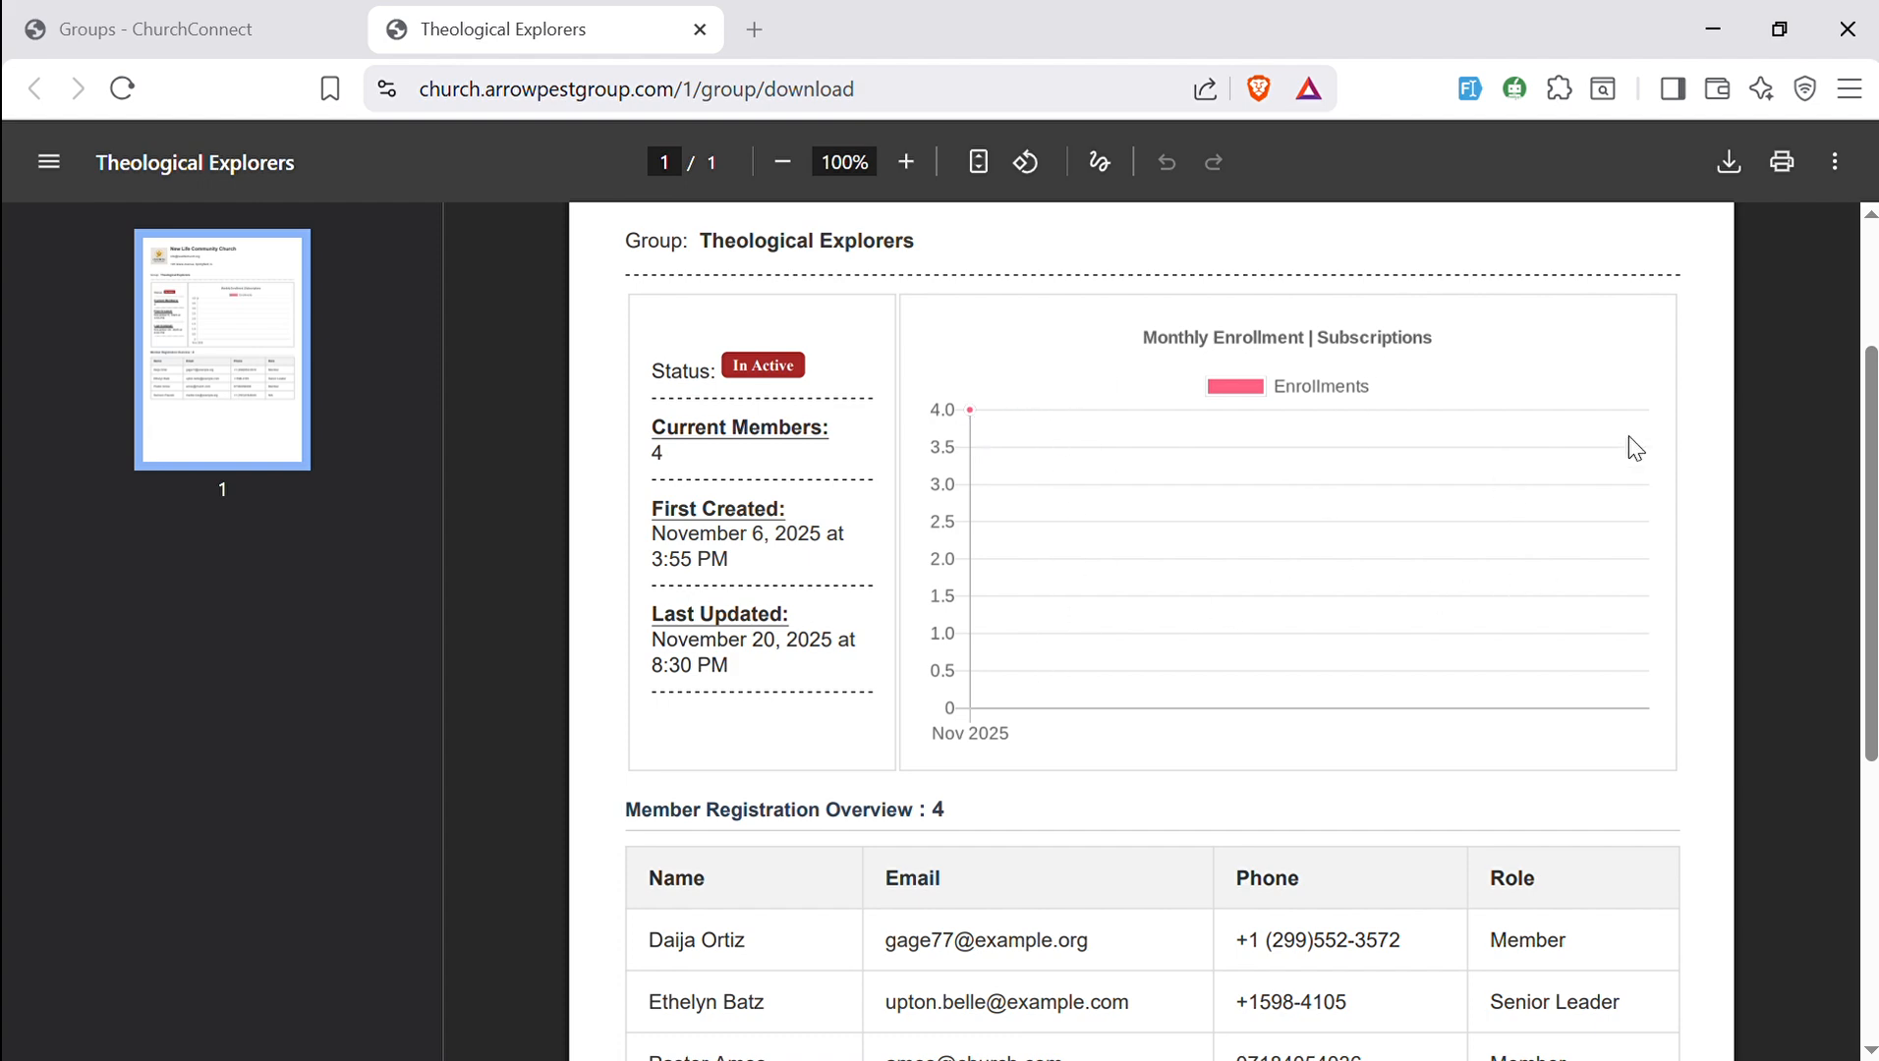
{"action": "left_click_drag", "start_coordinate": [1872, 467], "coordinate": [1849, 732]}
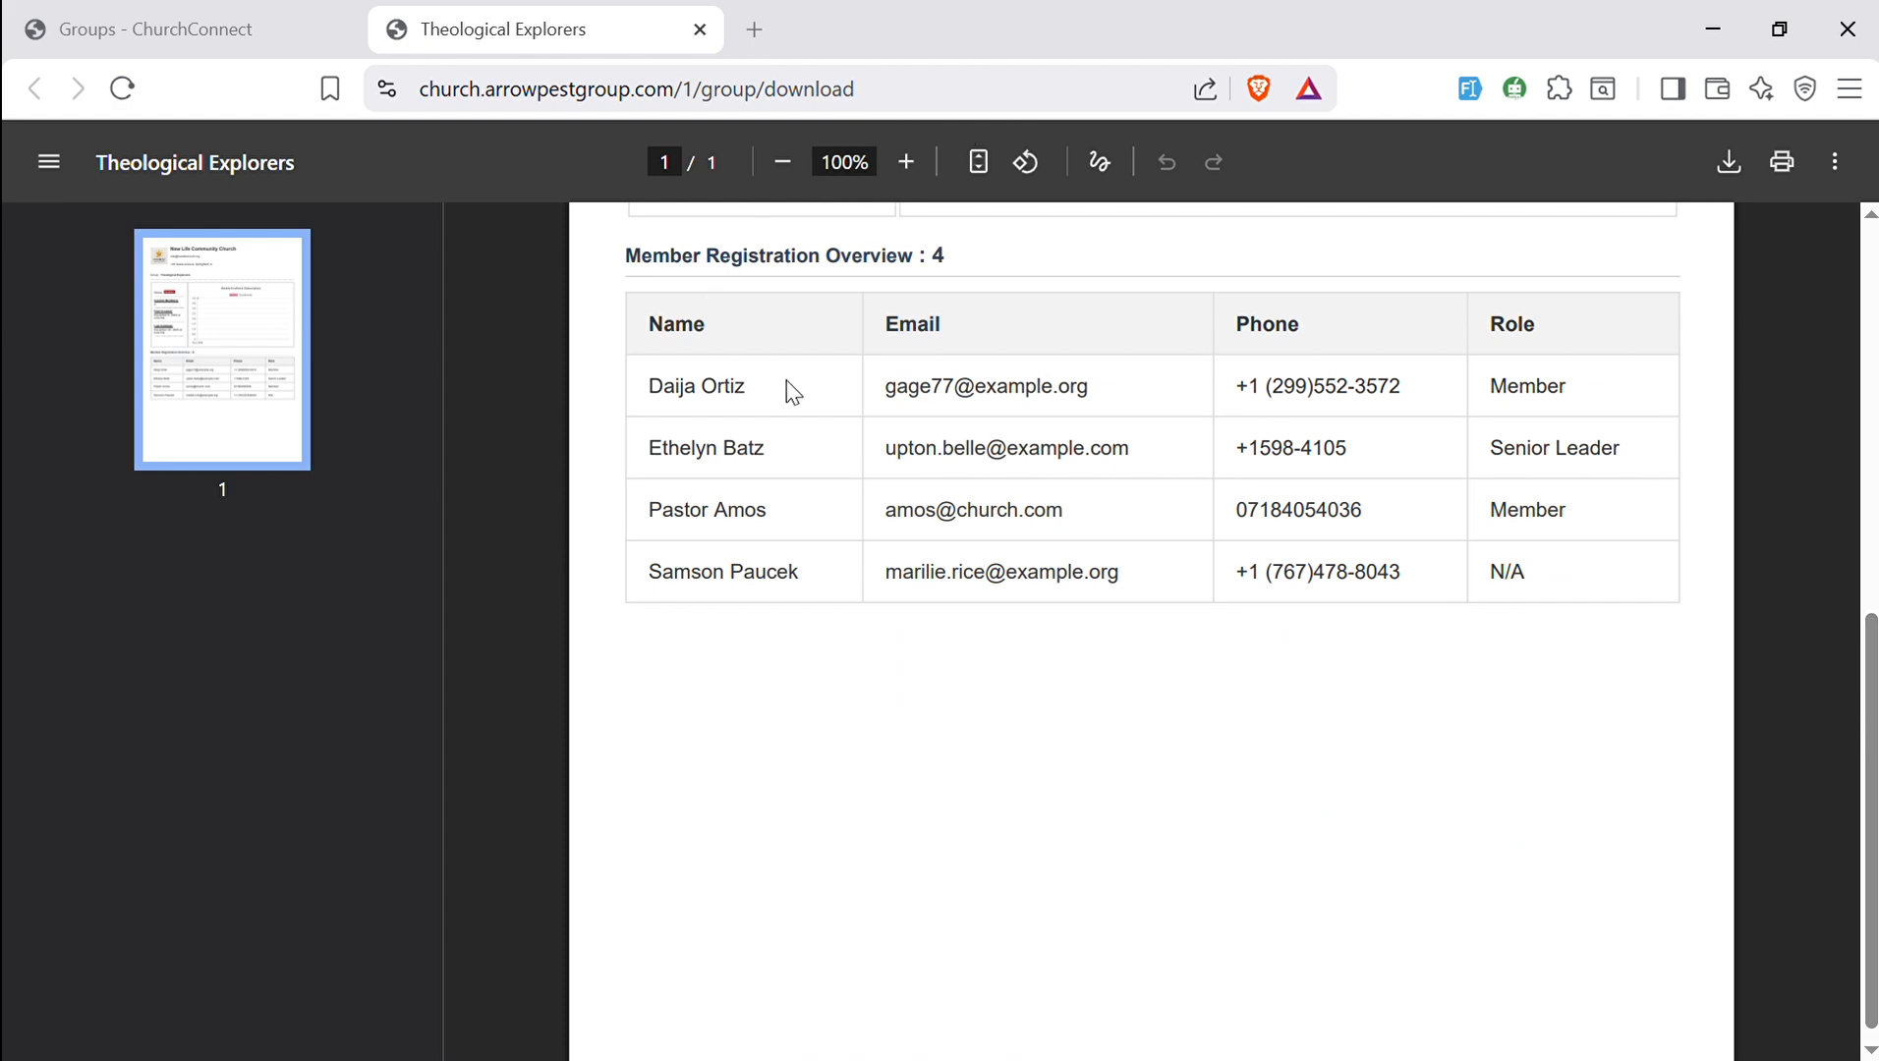
{"action": "scroll", "coordinate": [1832, 370], "scroll_direction": "up", "scroll_amount": 8}
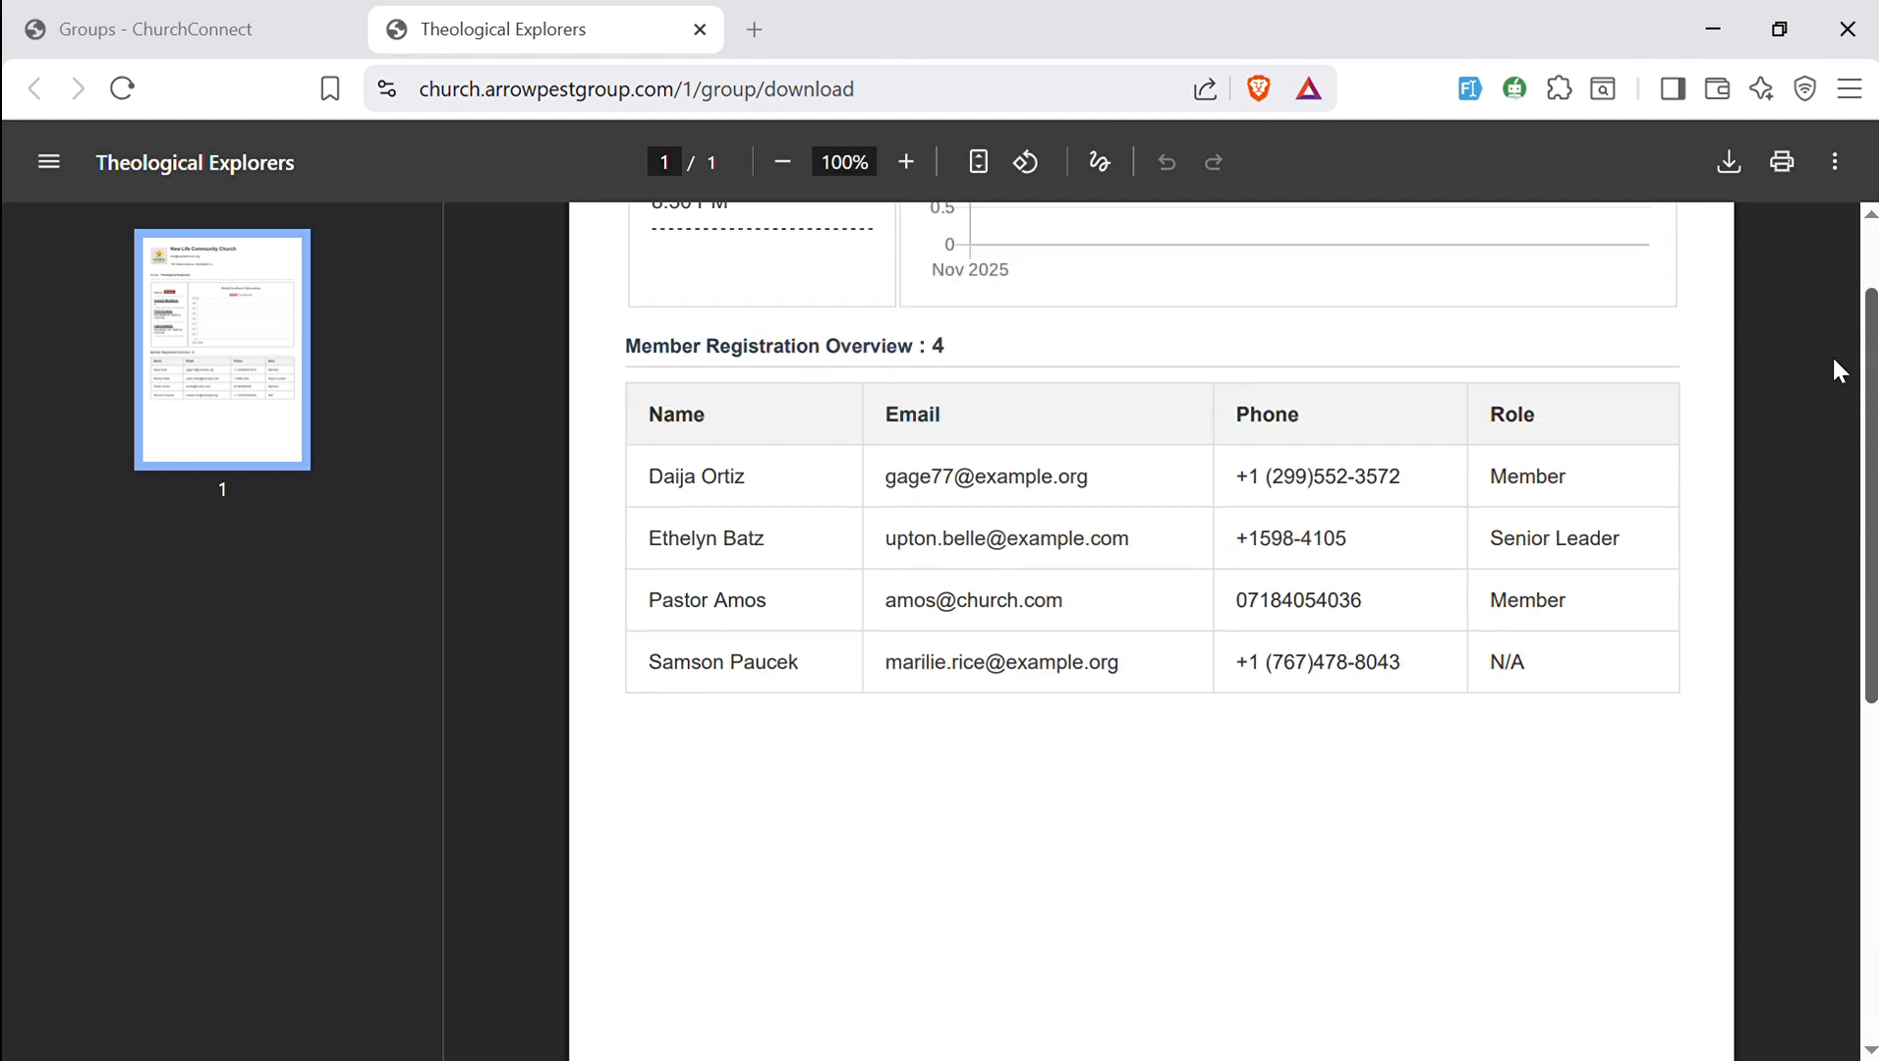
- Return to the Groups page, leaving the PDF open, and go to the Group Users list
{"action": "left_click", "coordinate": [218, 25]}
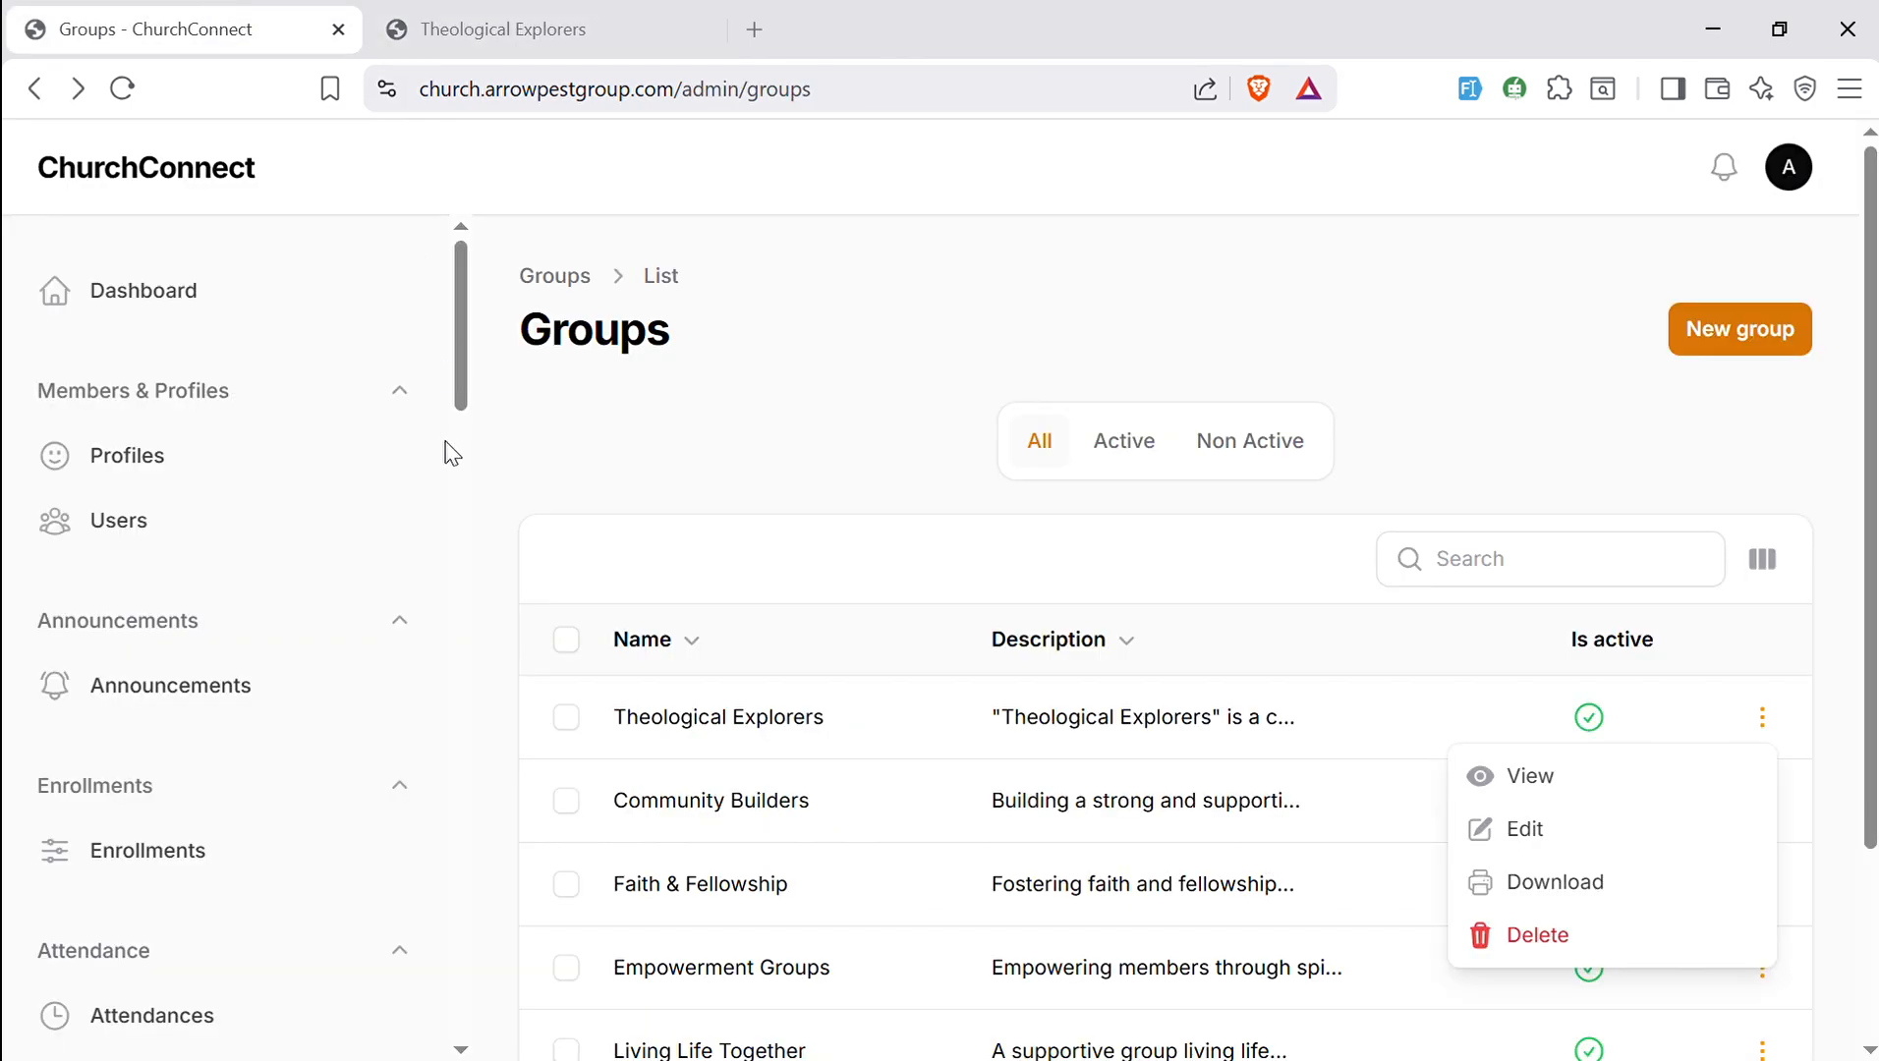
{"action": "scroll", "coordinate": [476, 479], "scroll_direction": "down", "scroll_amount": 15}
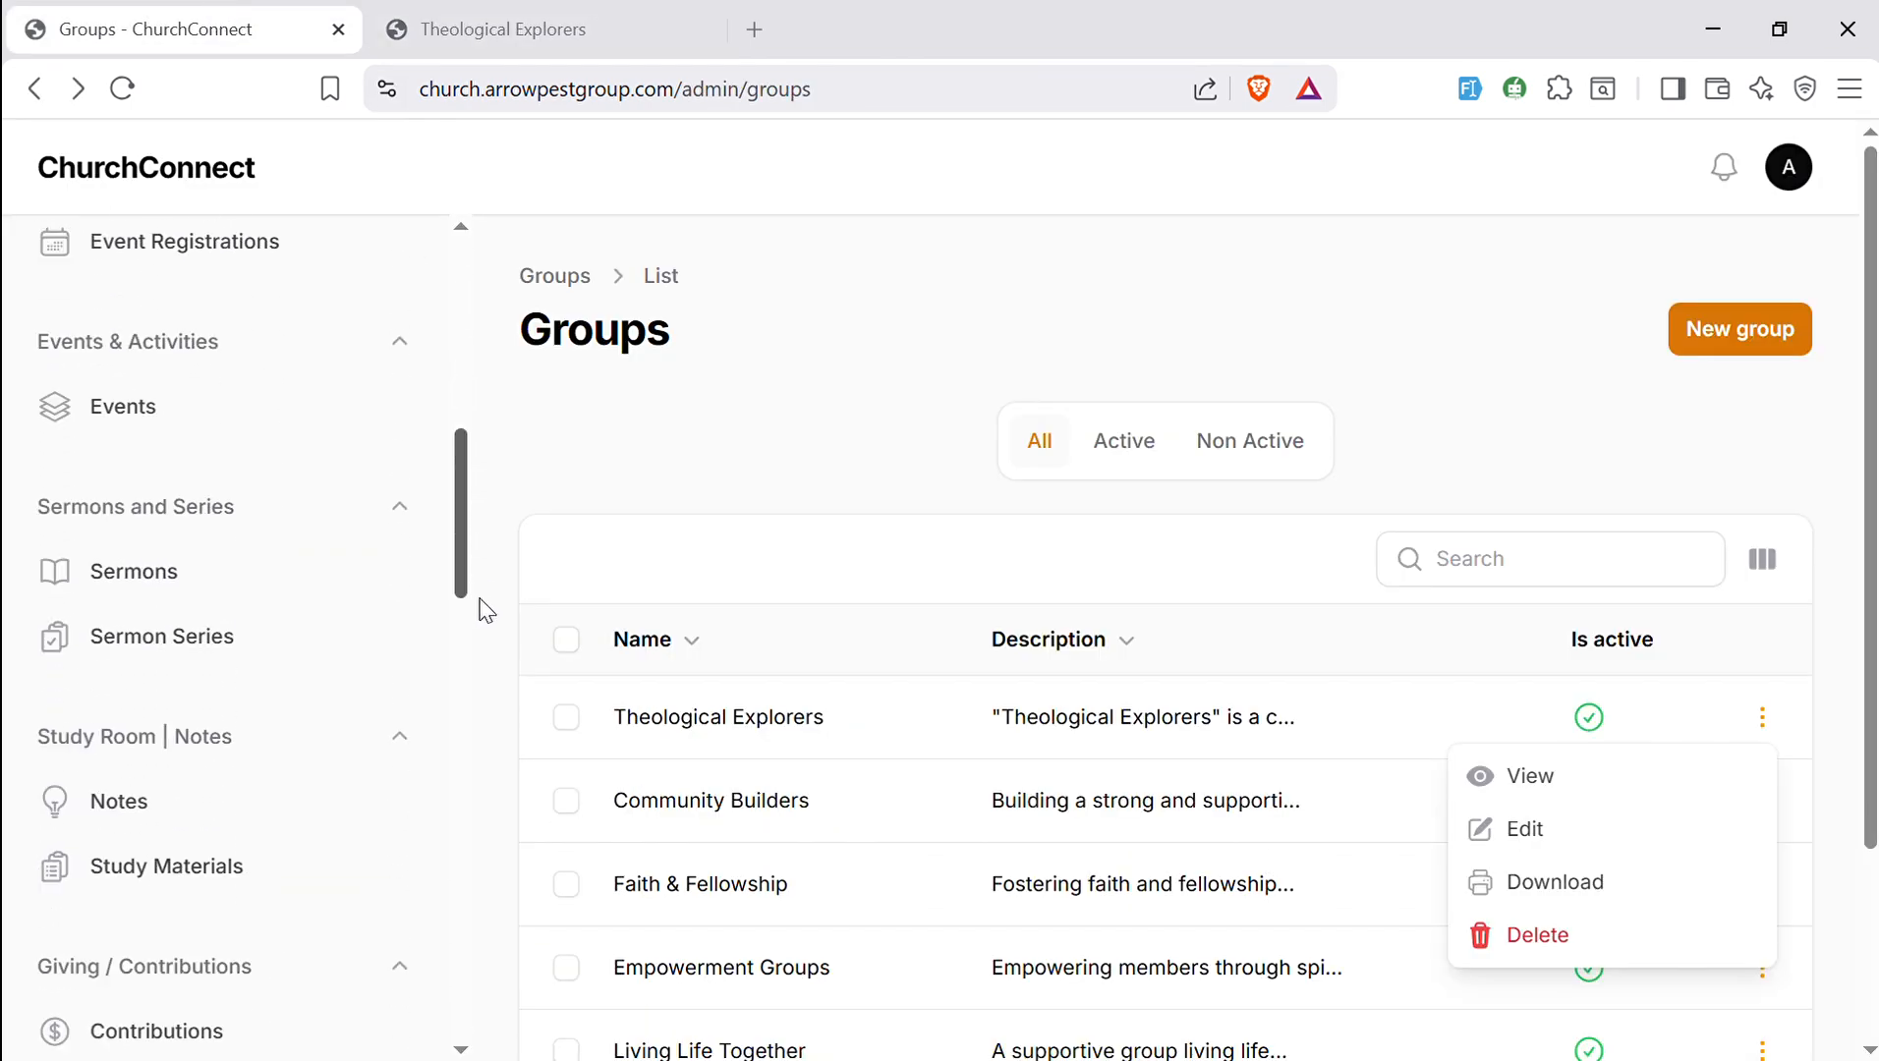
{"action": "scroll", "coordinate": [491, 771], "scroll_direction": "down", "scroll_amount": 5}
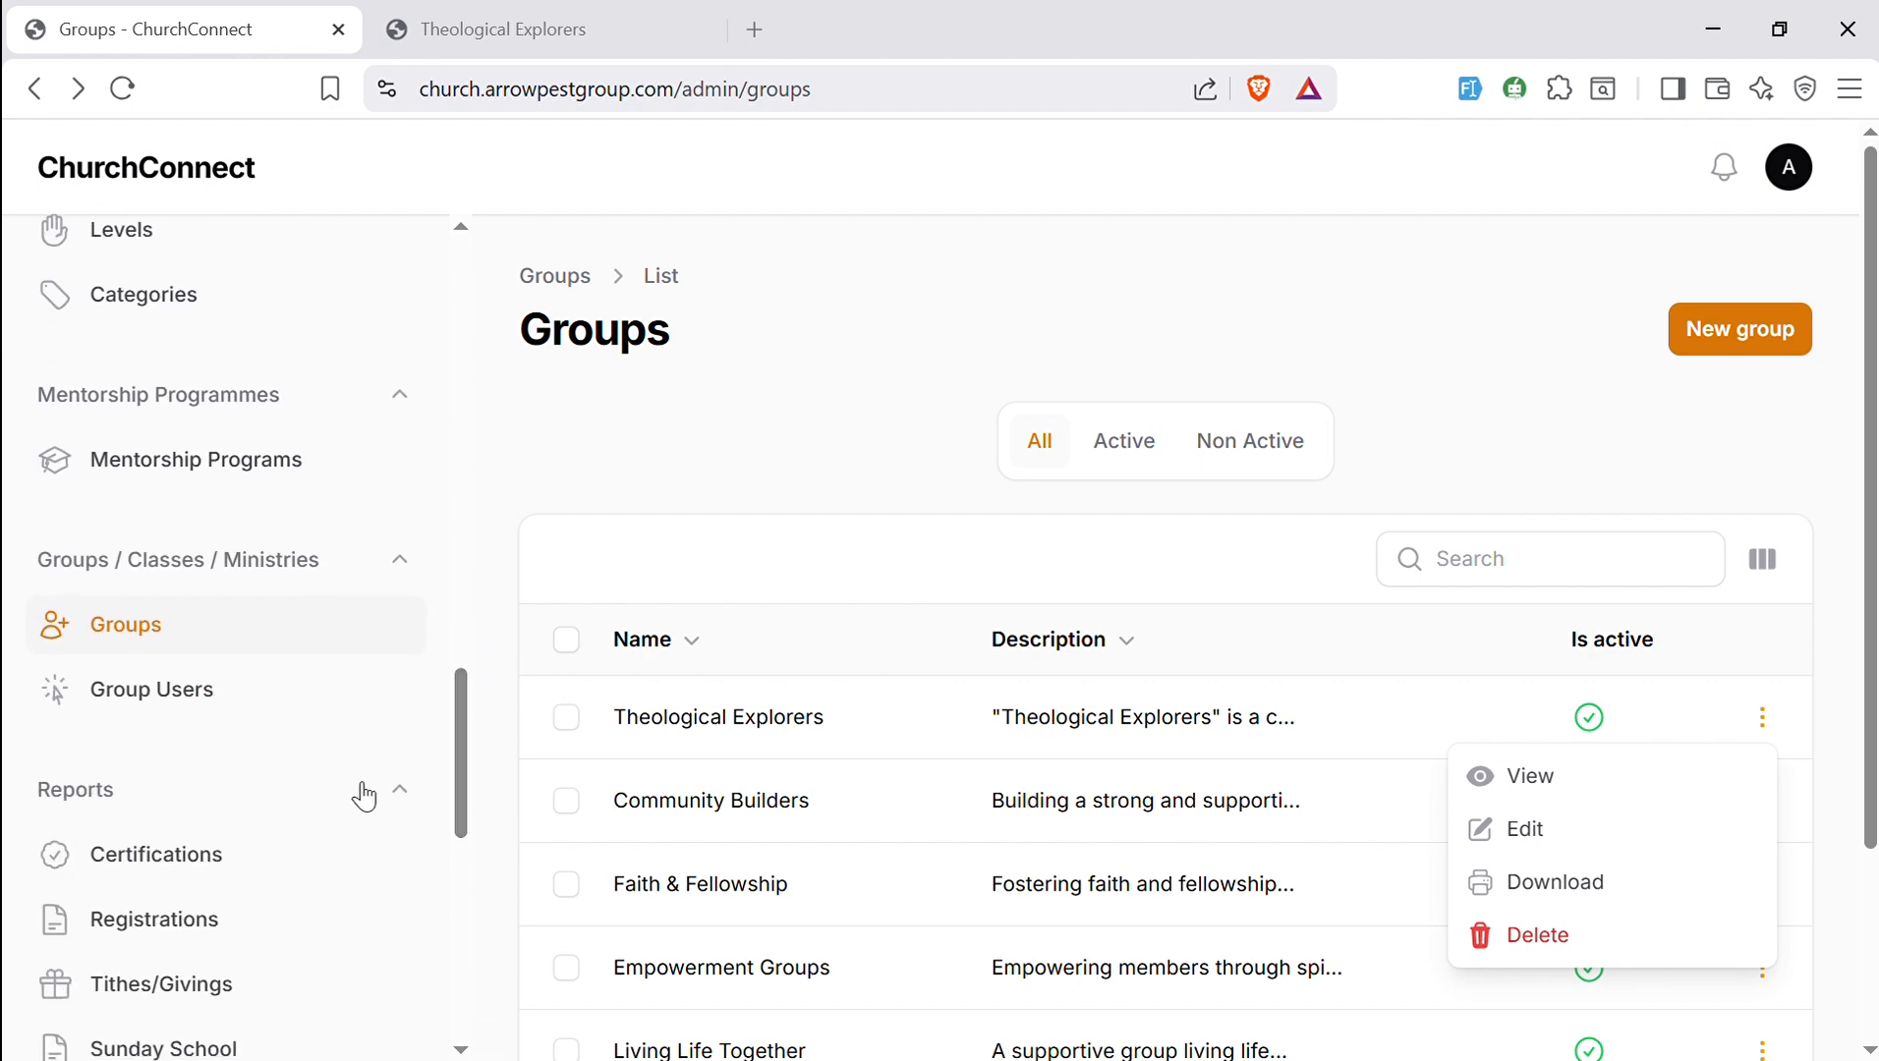
{"action": "left_click", "coordinate": [173, 709]}
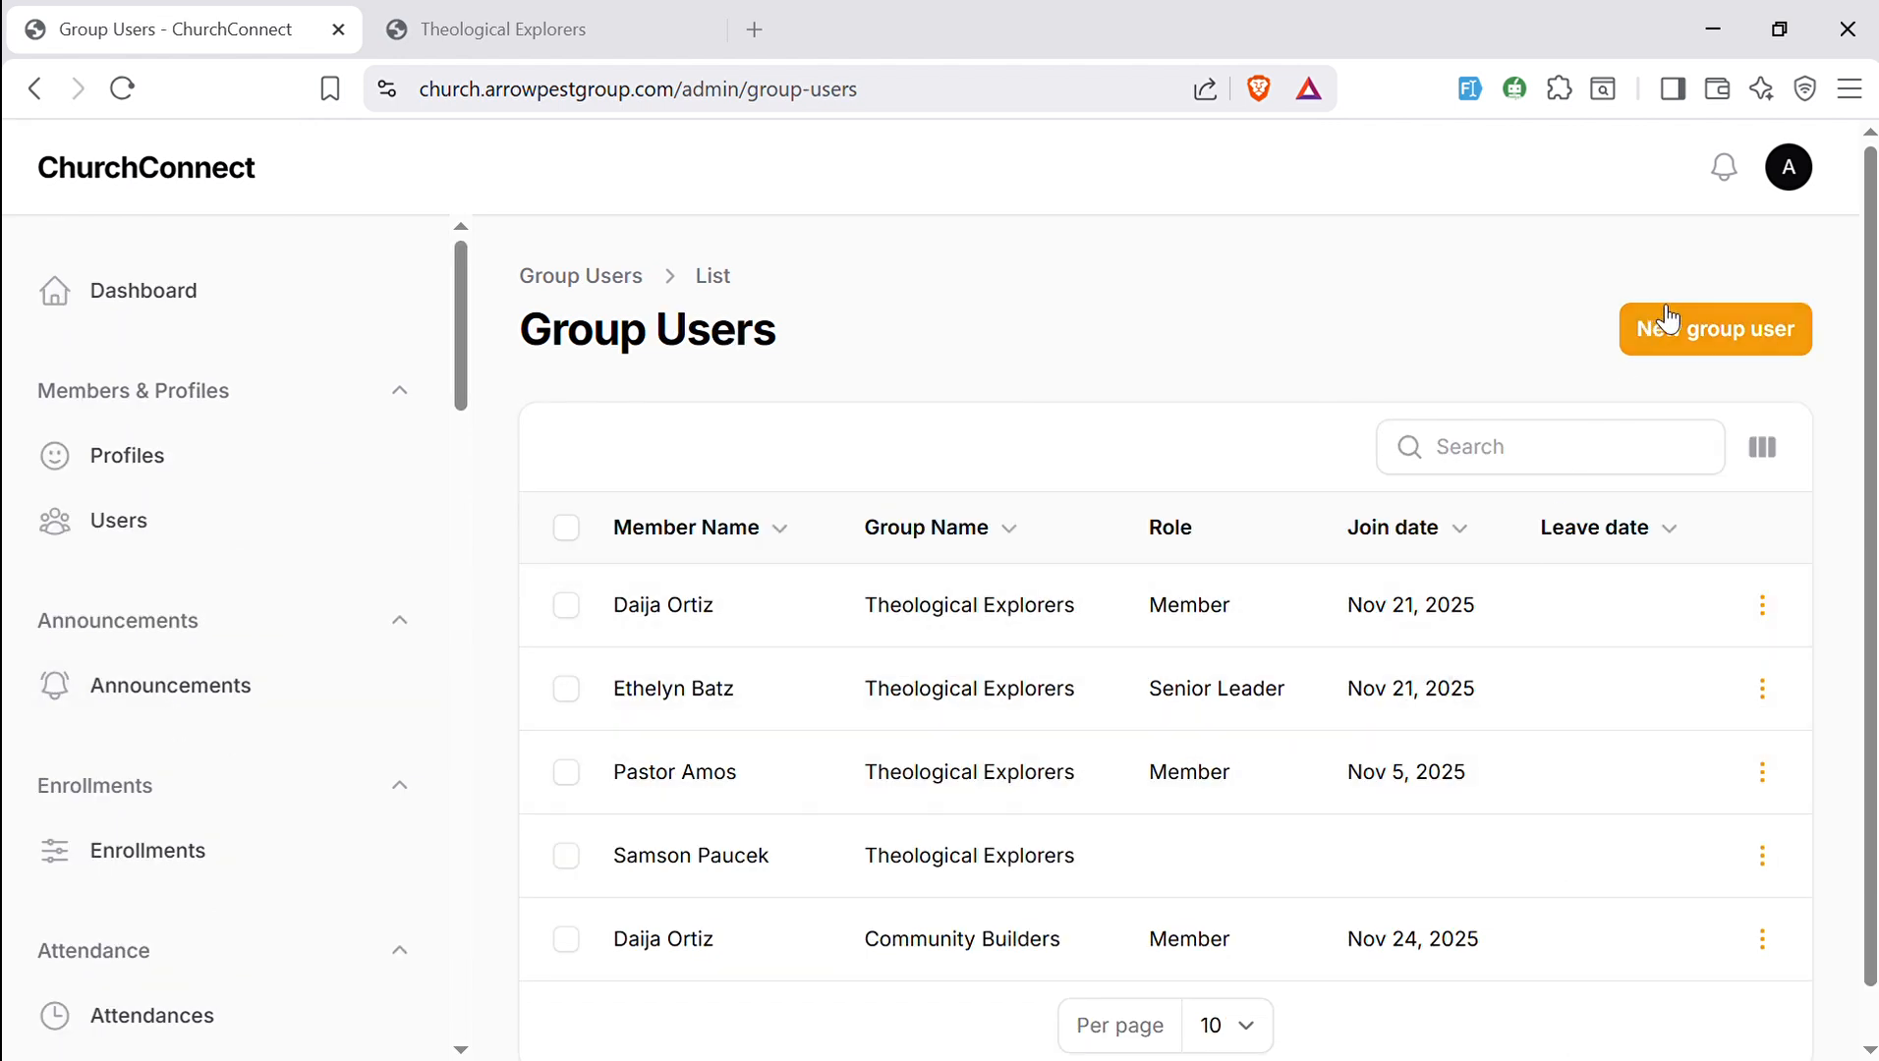
- Start a new group user, choosing the member whose first name is listed and assigning them to the Community Builders group
{"action": "left_click", "coordinate": [1684, 344]}
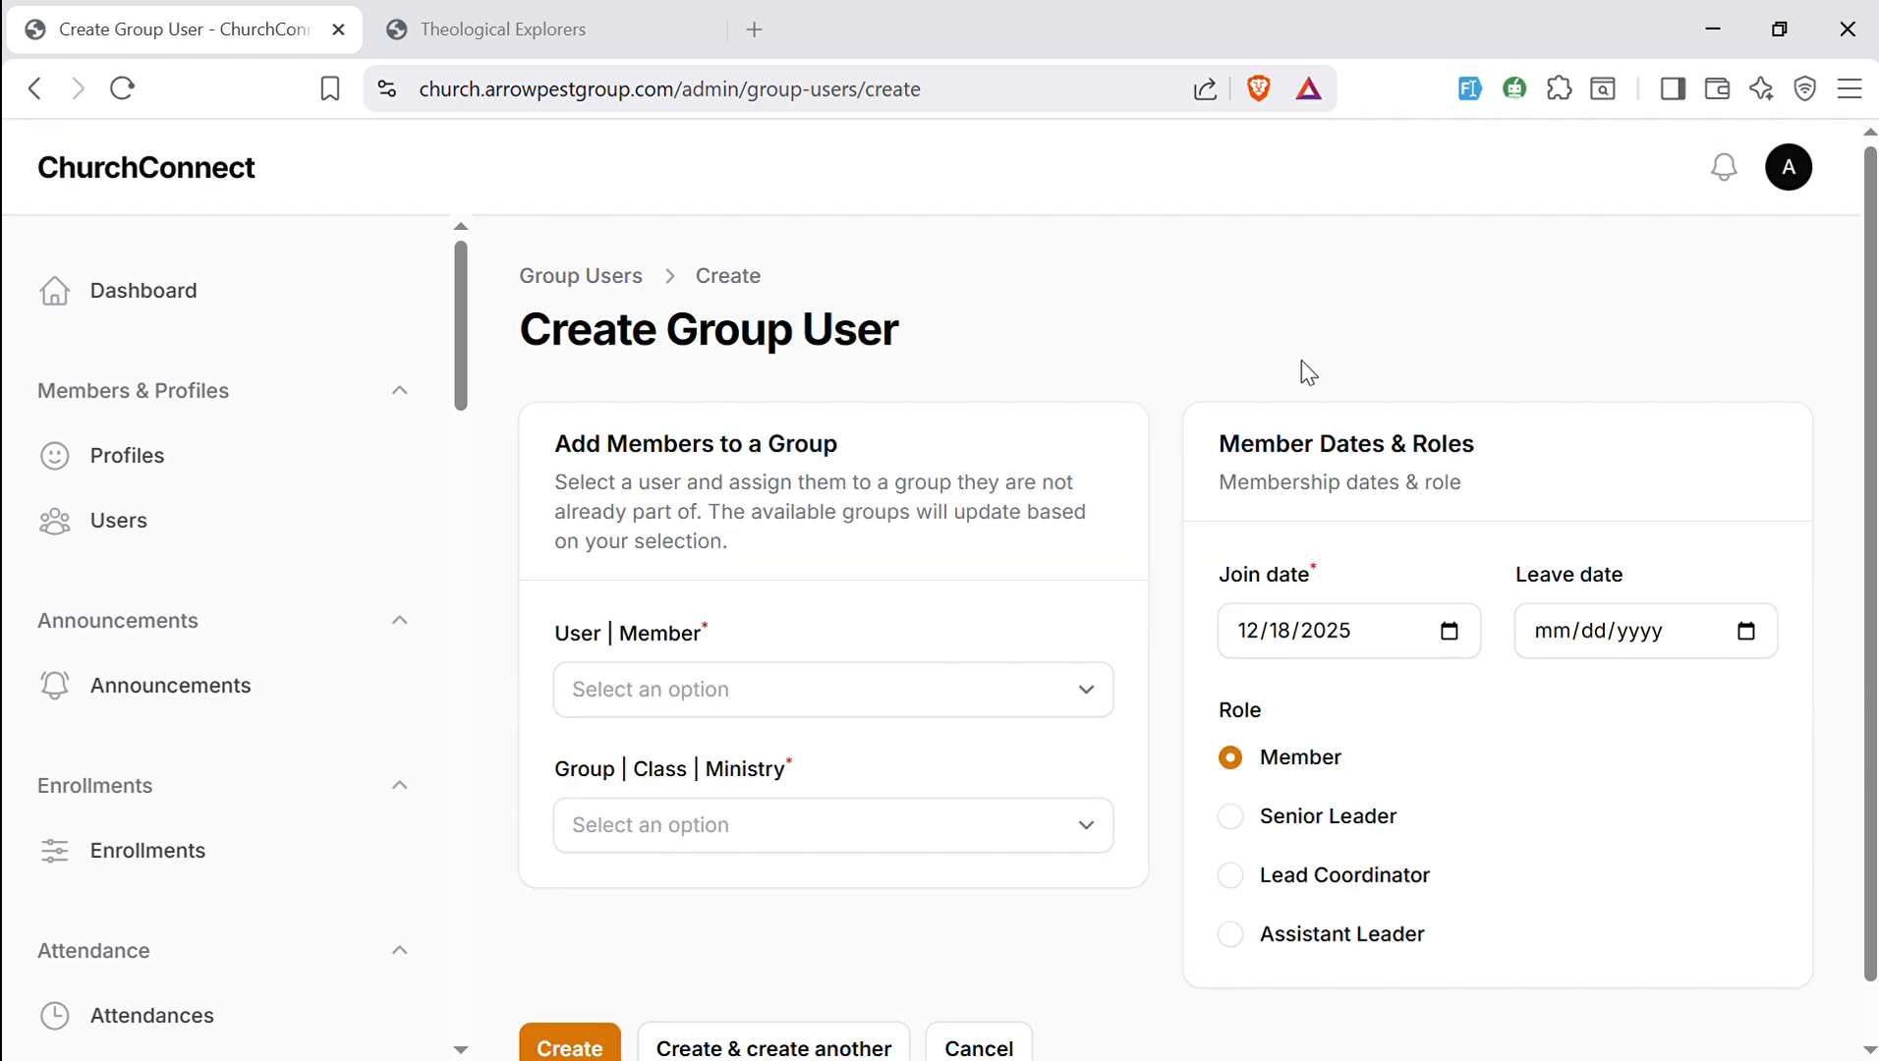
{"action": "left_click", "coordinate": [1082, 690]}
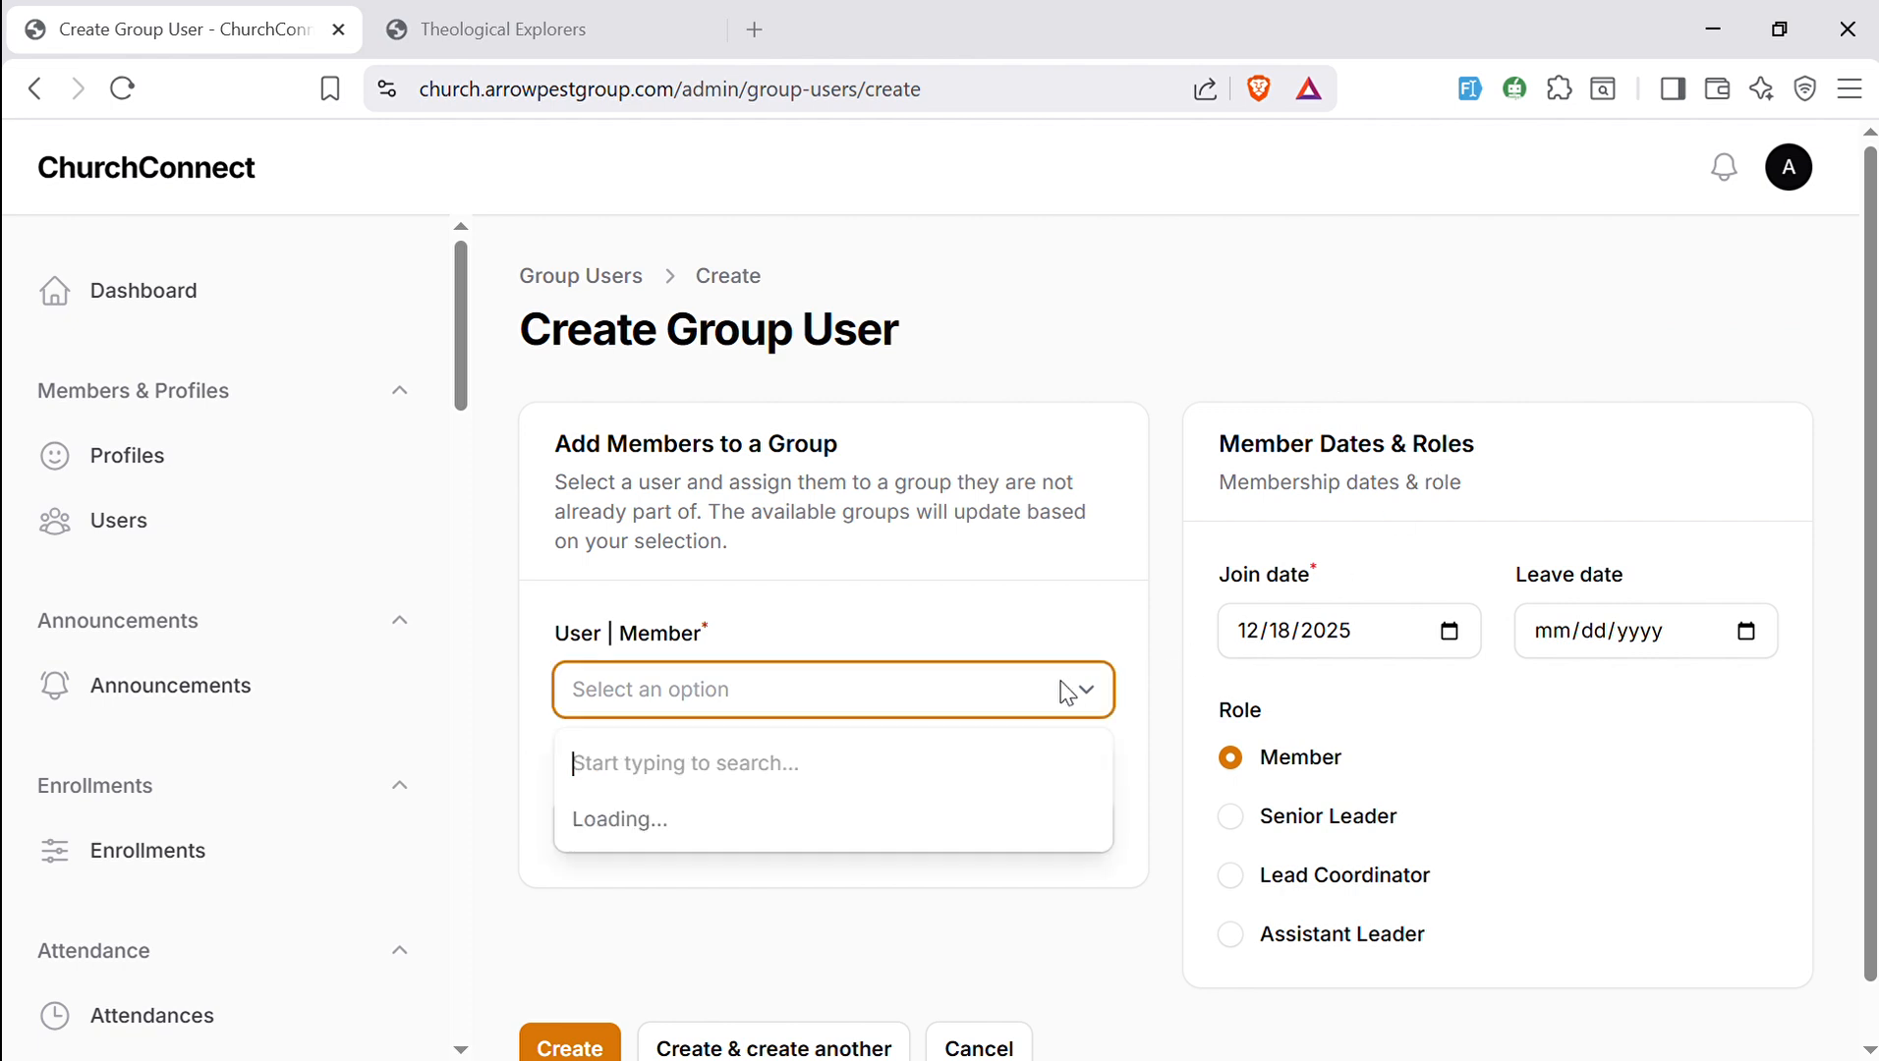
{"action": "left_click", "coordinate": [715, 918]}
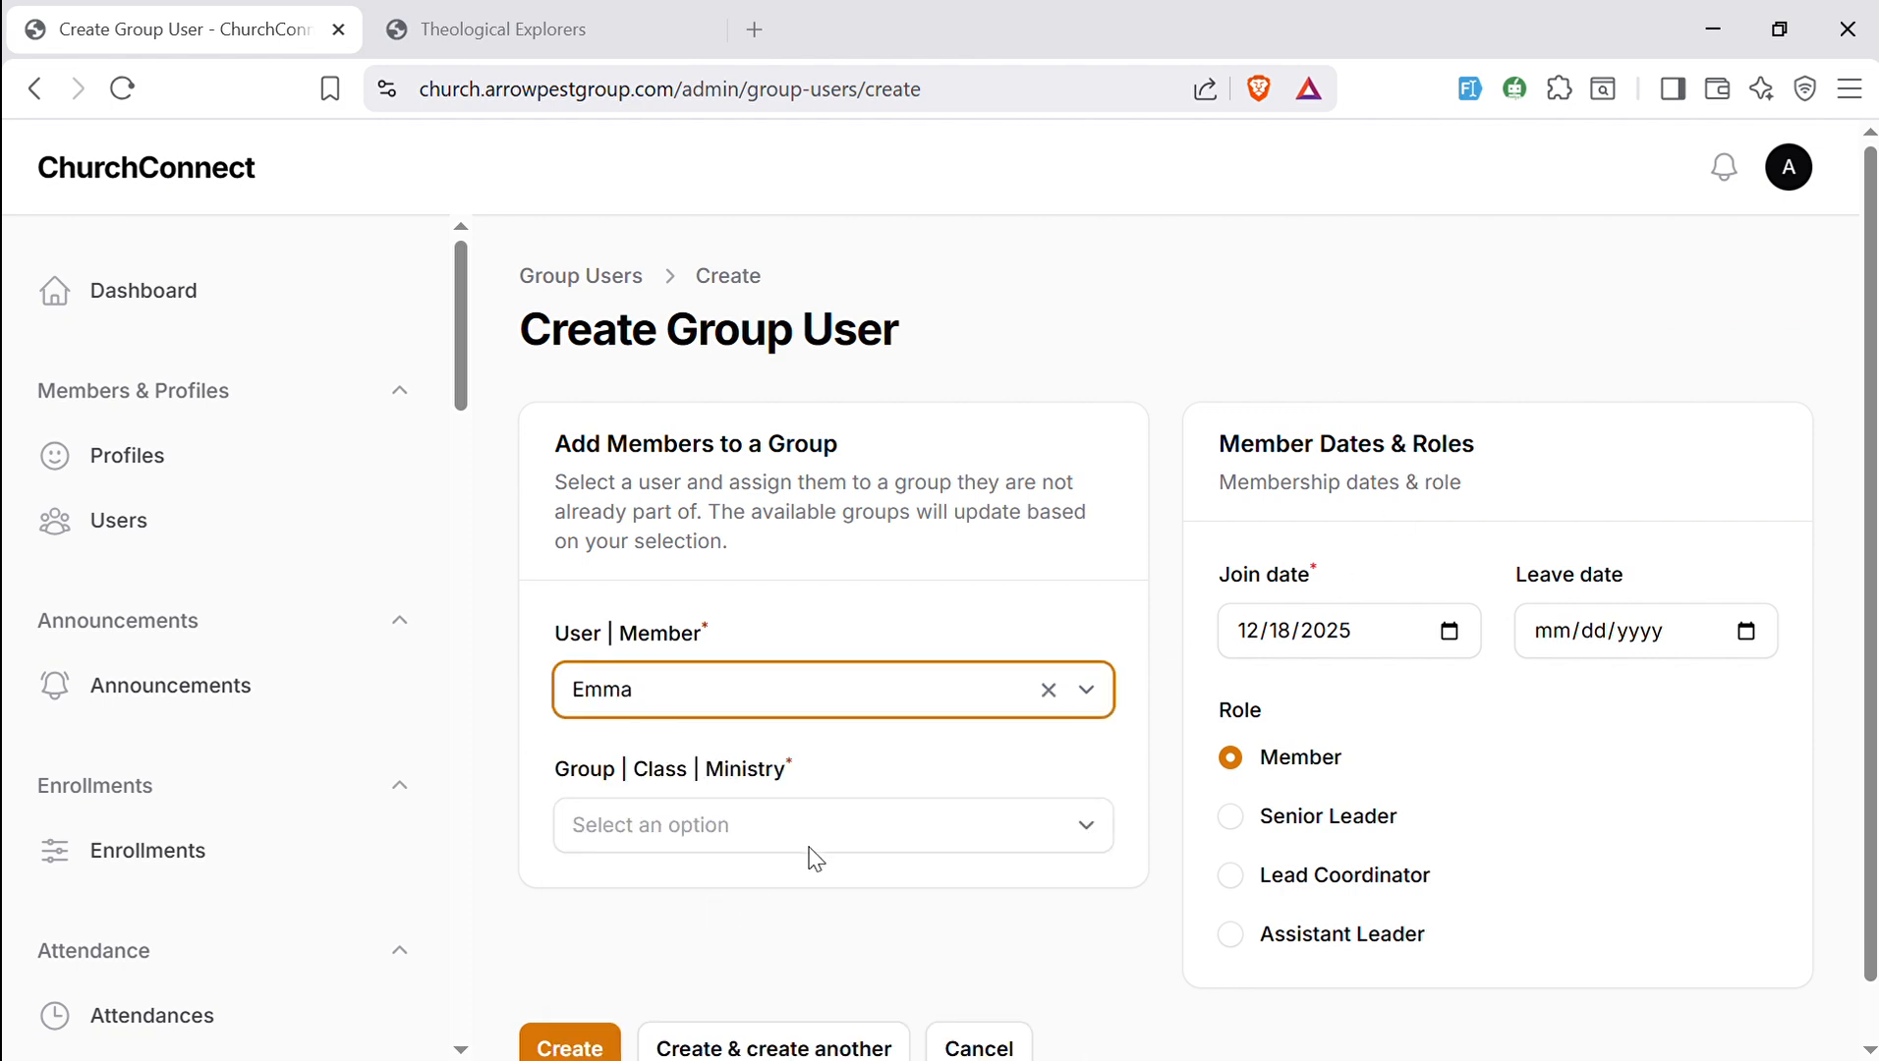
{"action": "left_click", "coordinate": [819, 839]}
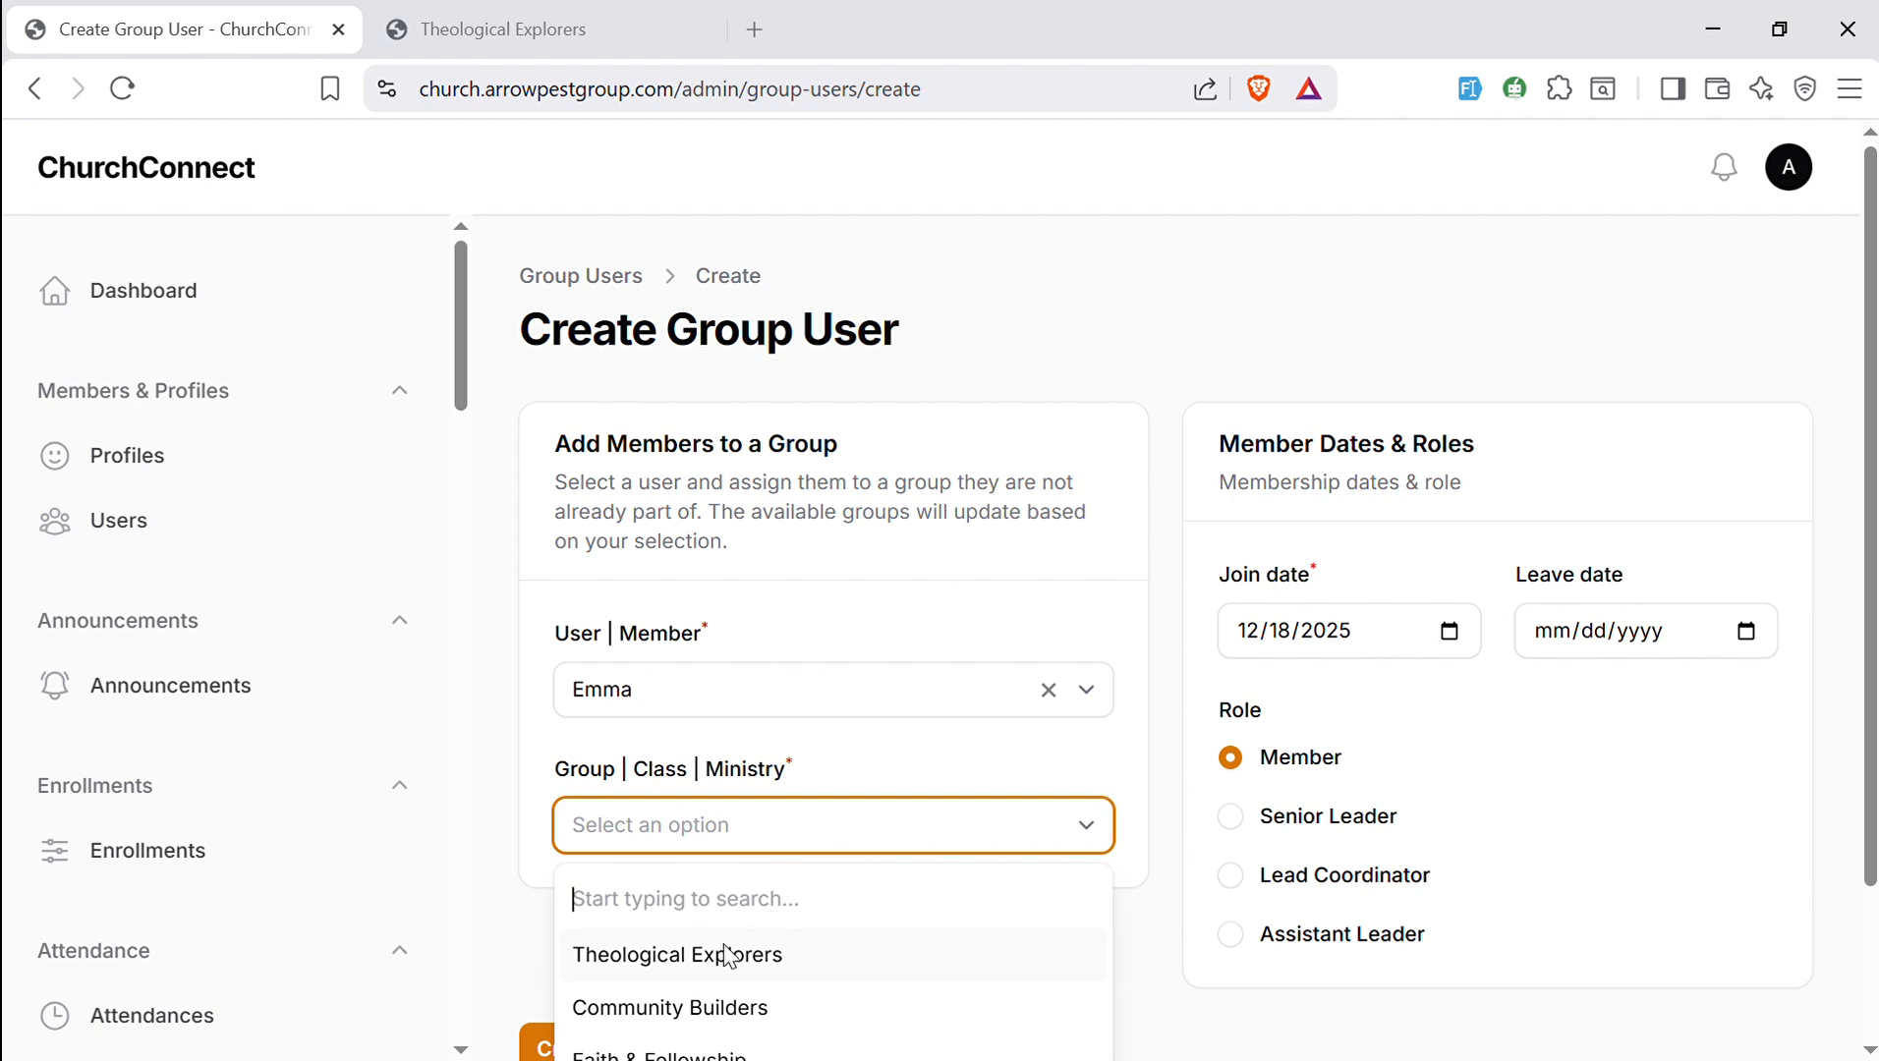
{"action": "left_click", "coordinate": [673, 1009]}
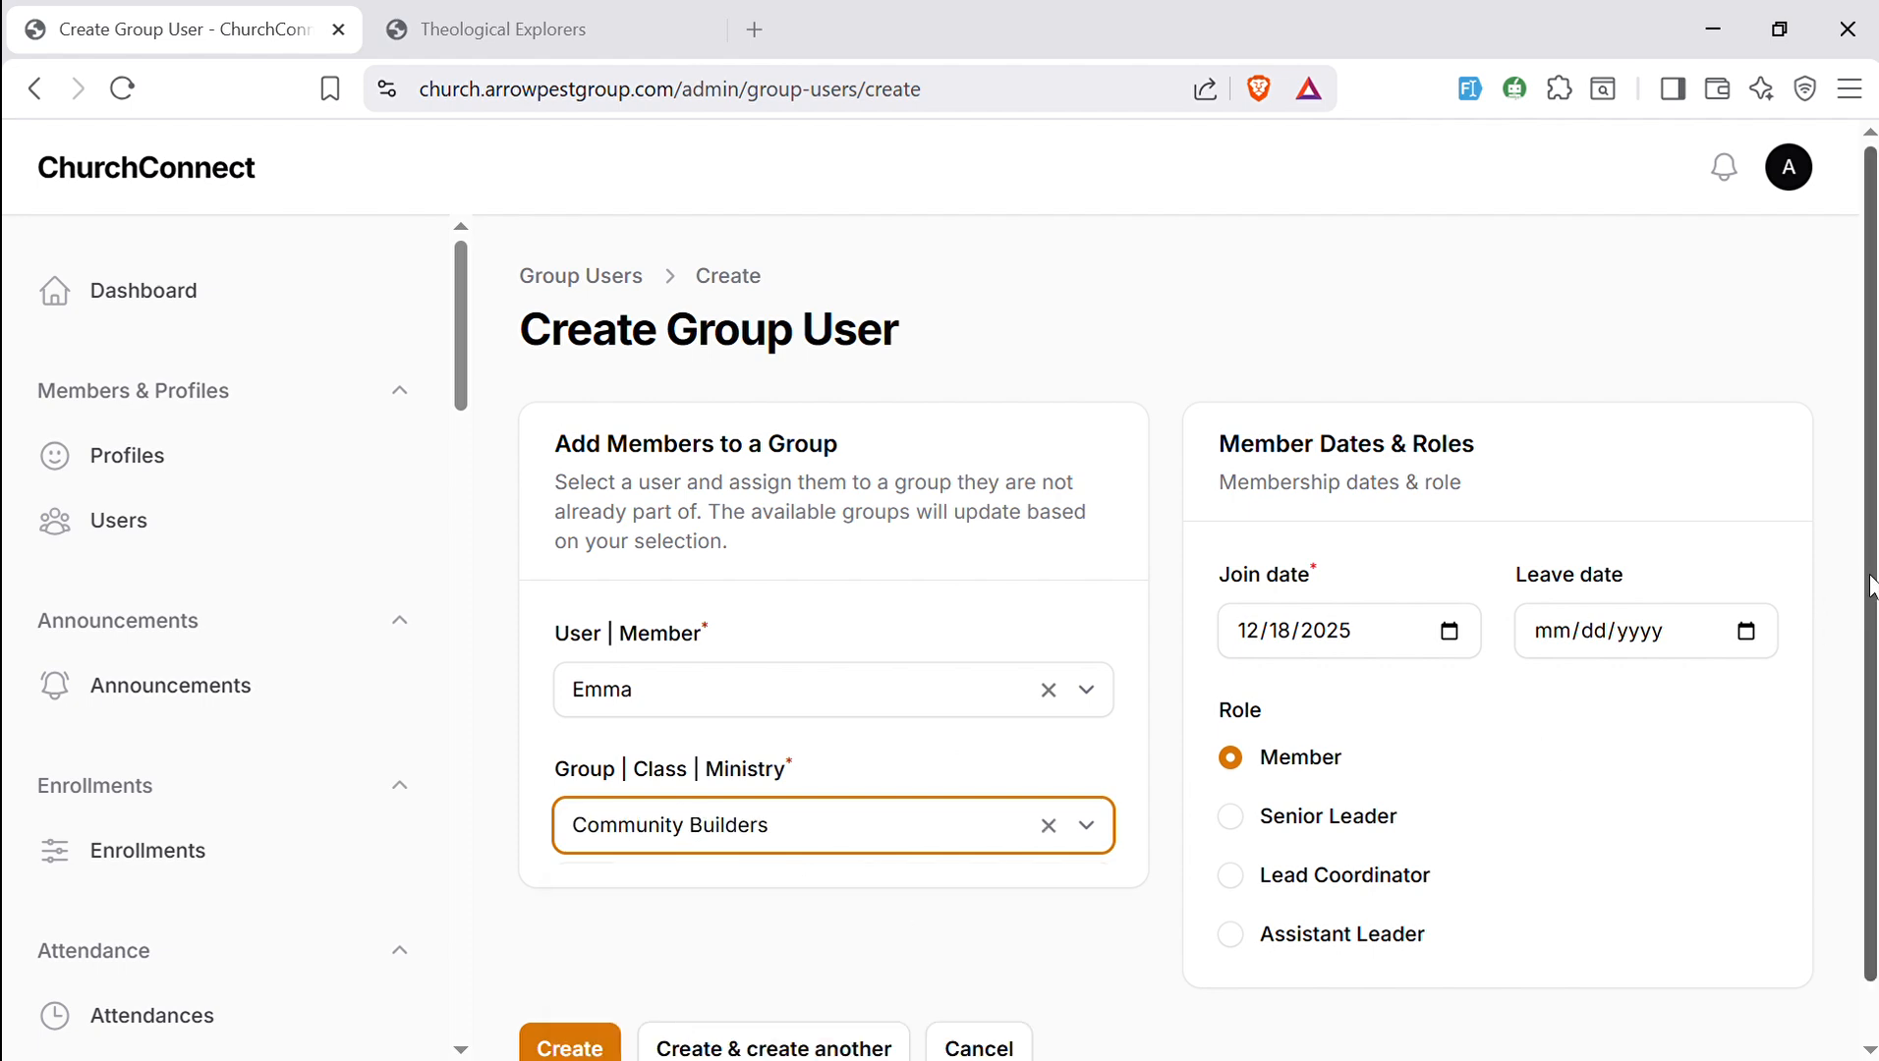
- Try the Senior Leader and Assistant Leader roles for the new group user, and set the role back to Member without creating the record
{"action": "scroll", "coordinate": [1871, 585], "scroll_direction": "down", "scroll_amount": 1}
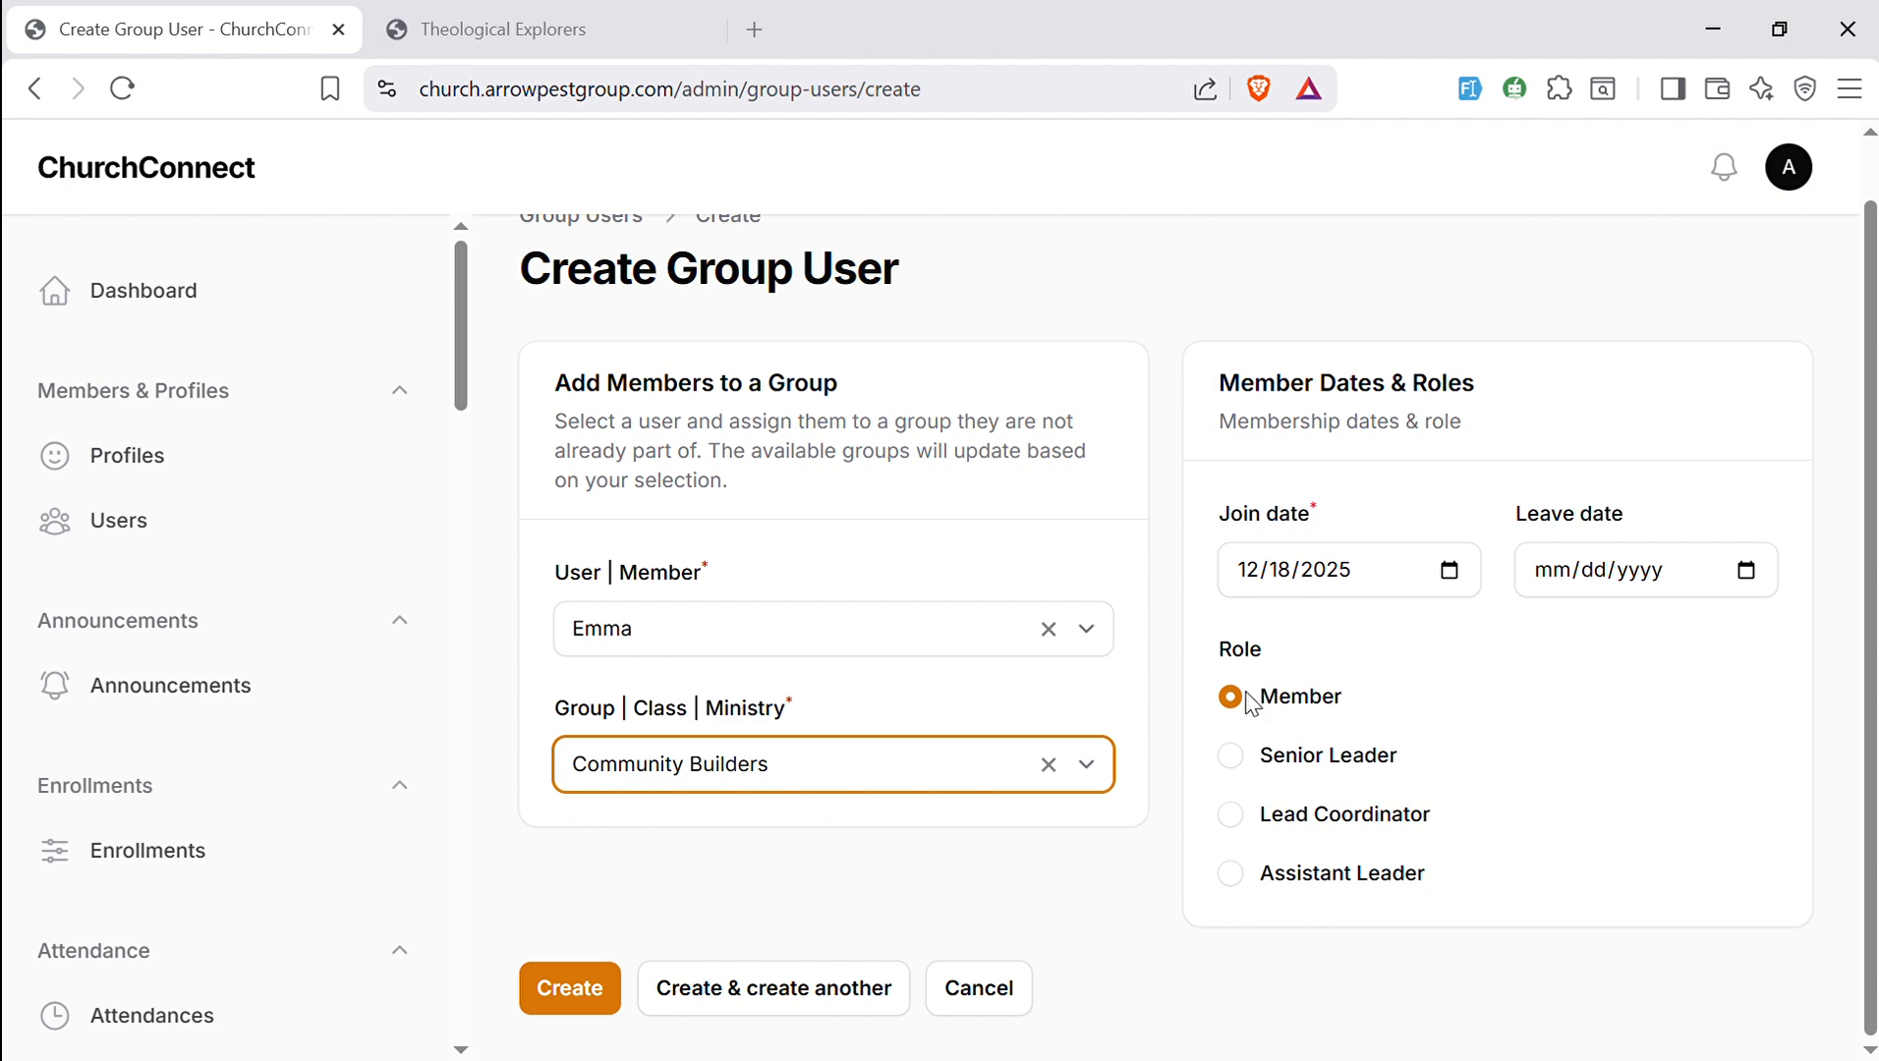
{"action": "left_click", "coordinate": [1230, 756]}
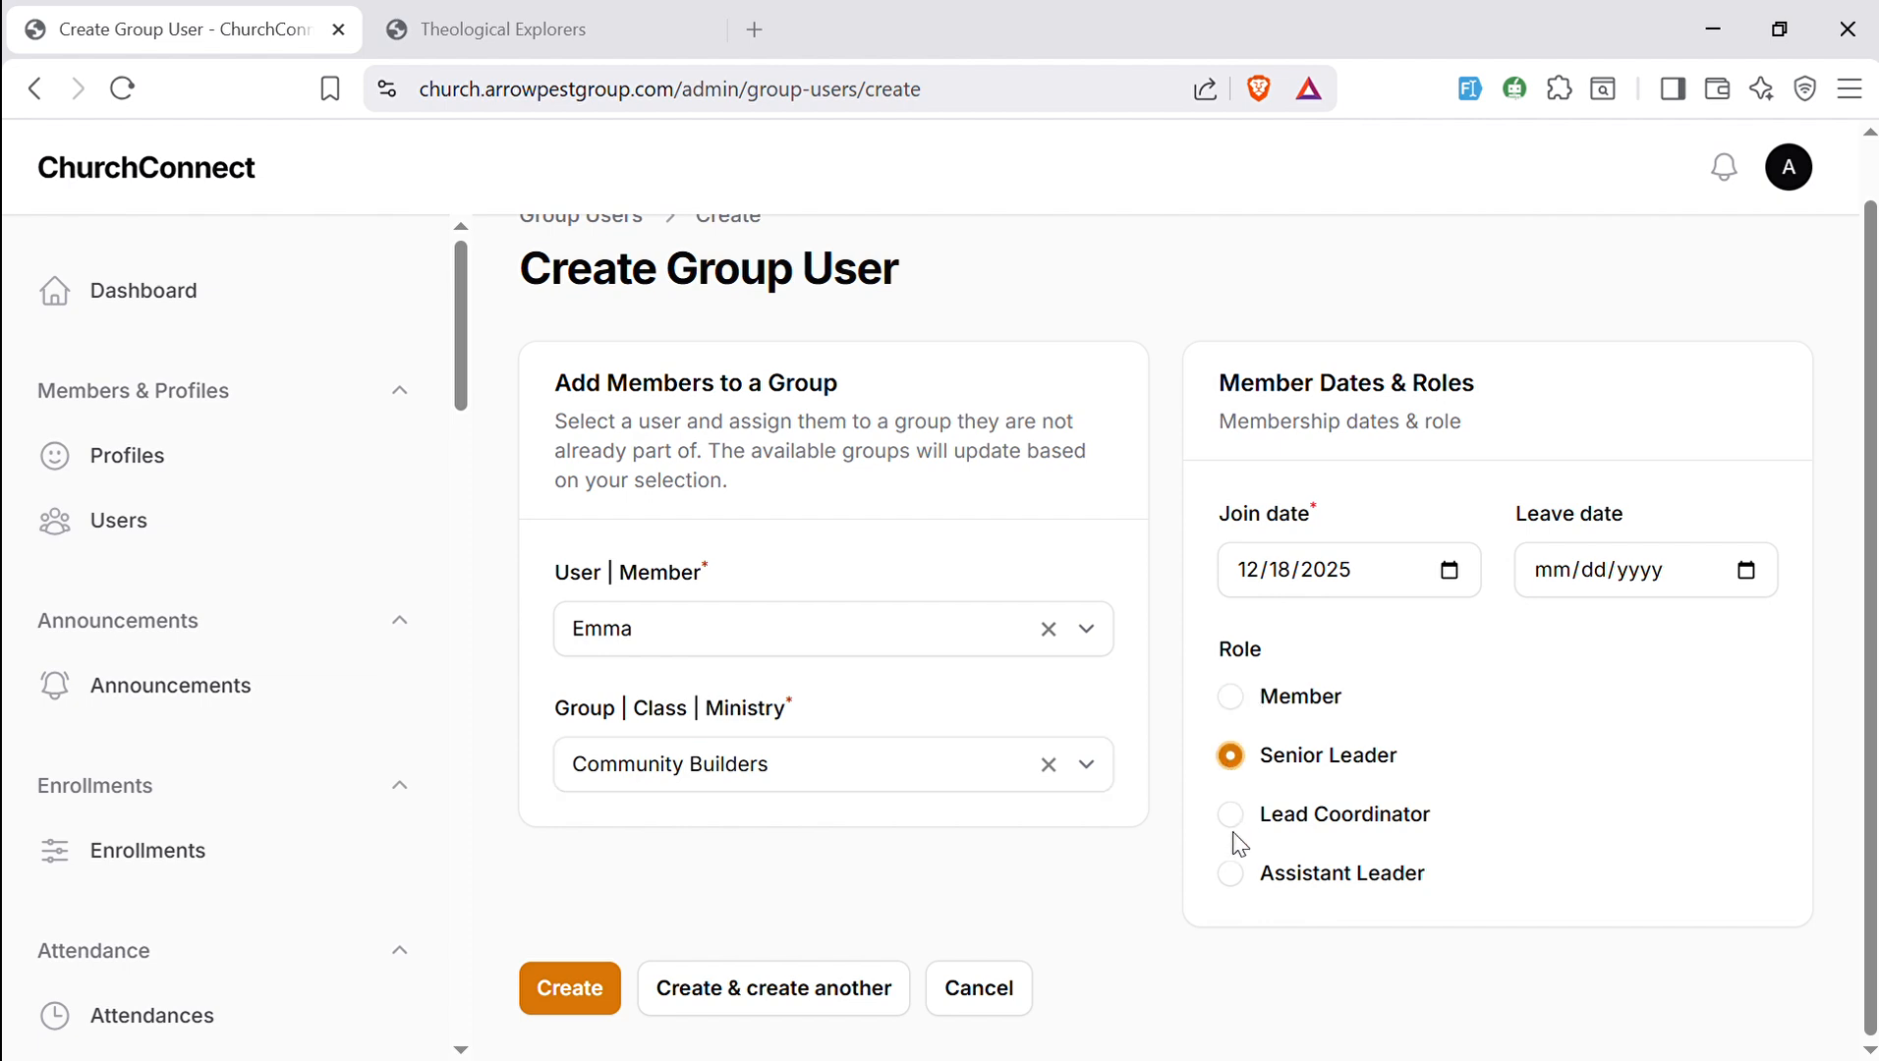
{"action": "left_click_drag", "start_coordinate": [1240, 840], "coordinate": [1240, 880]}
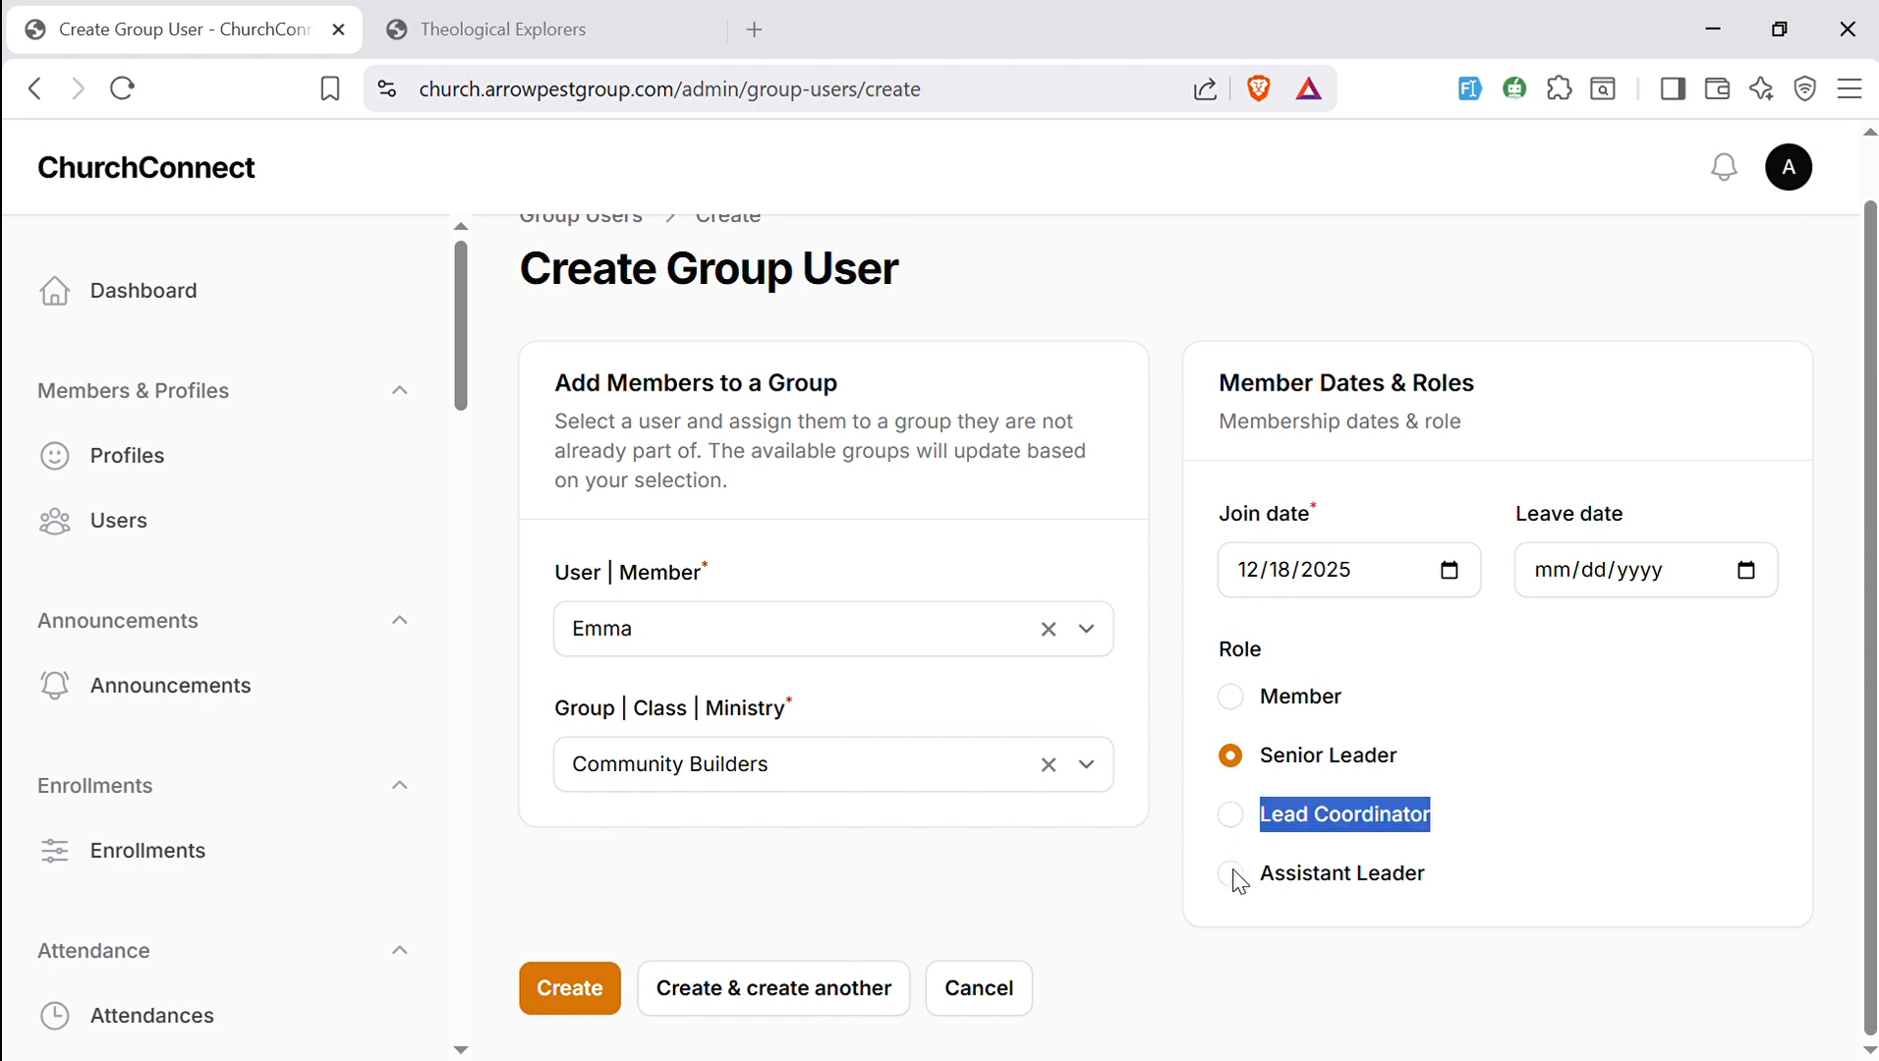
{"action": "left_click", "coordinate": [1232, 877]}
{"action": "left_click", "coordinate": [1230, 697]}
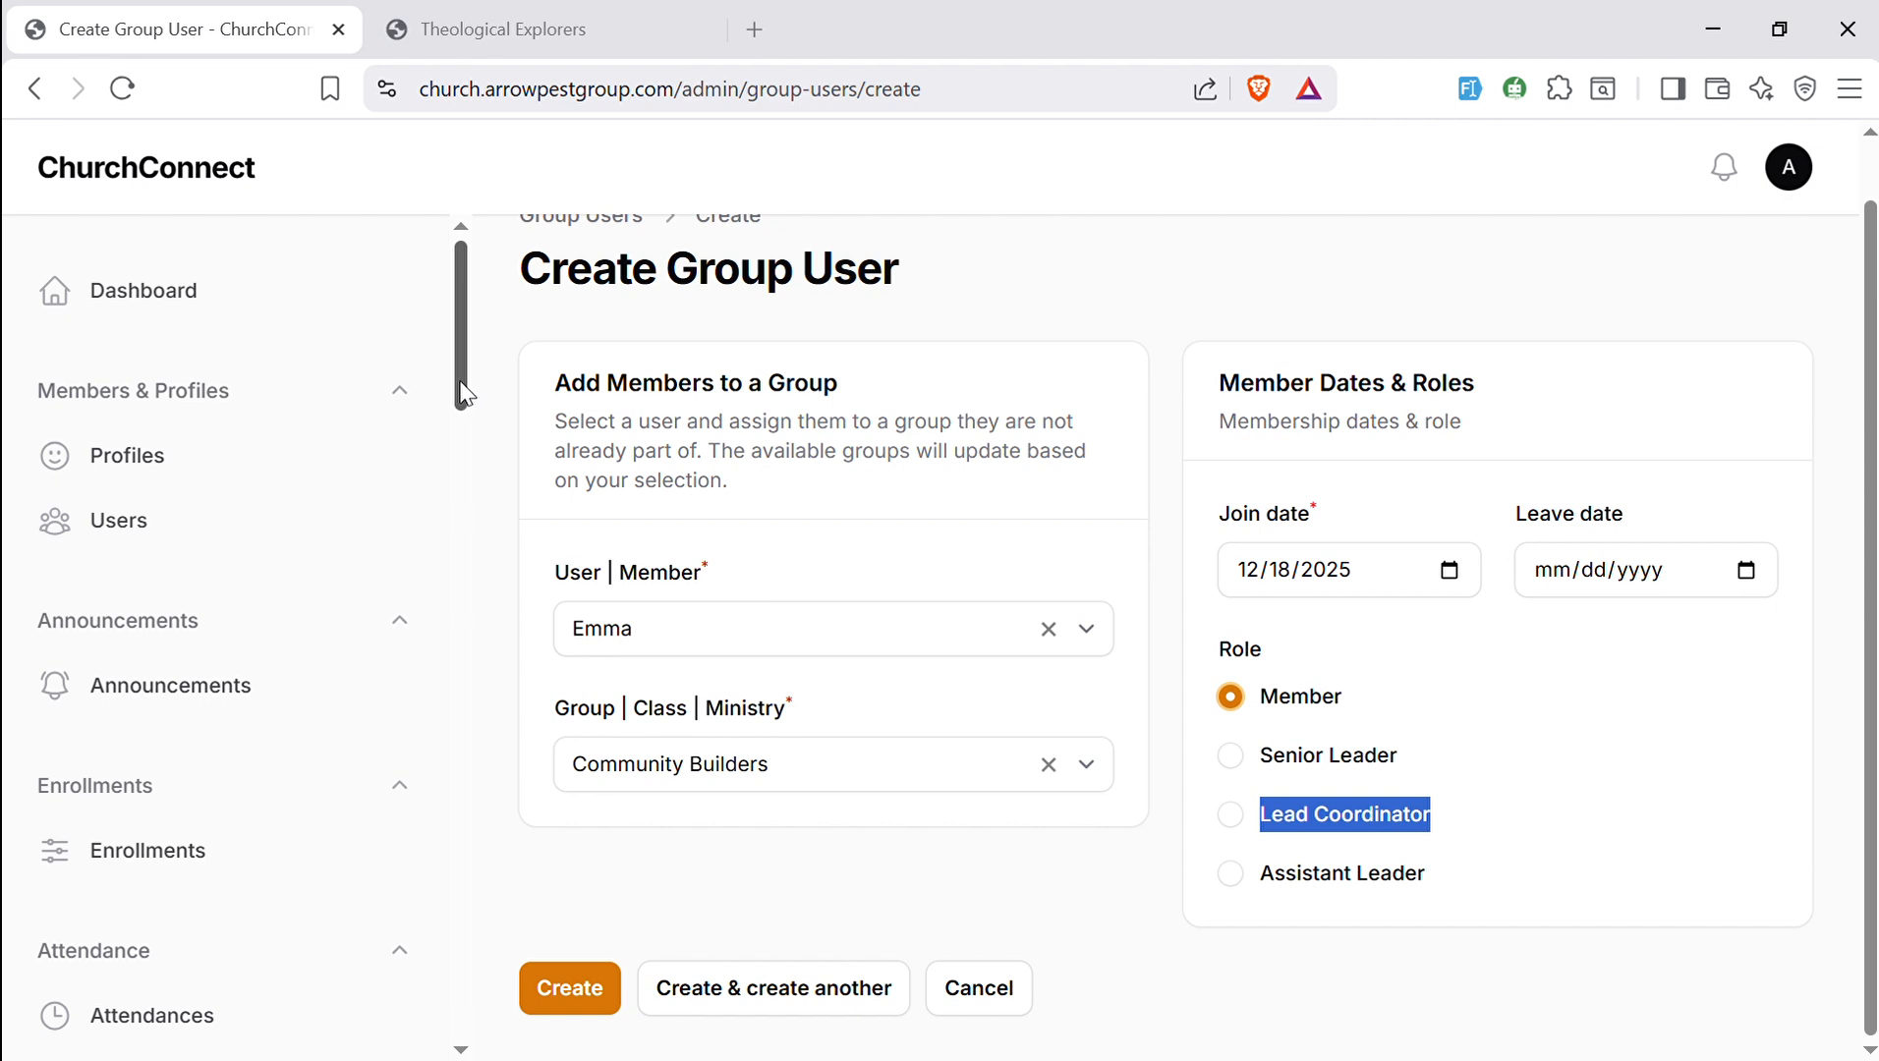
- Go to the Configurations list and check the church name in the header of the open Theological Explorers PDF against it
{"action": "left_click_drag", "start_coordinate": [461, 393], "coordinate": [460, 910]}
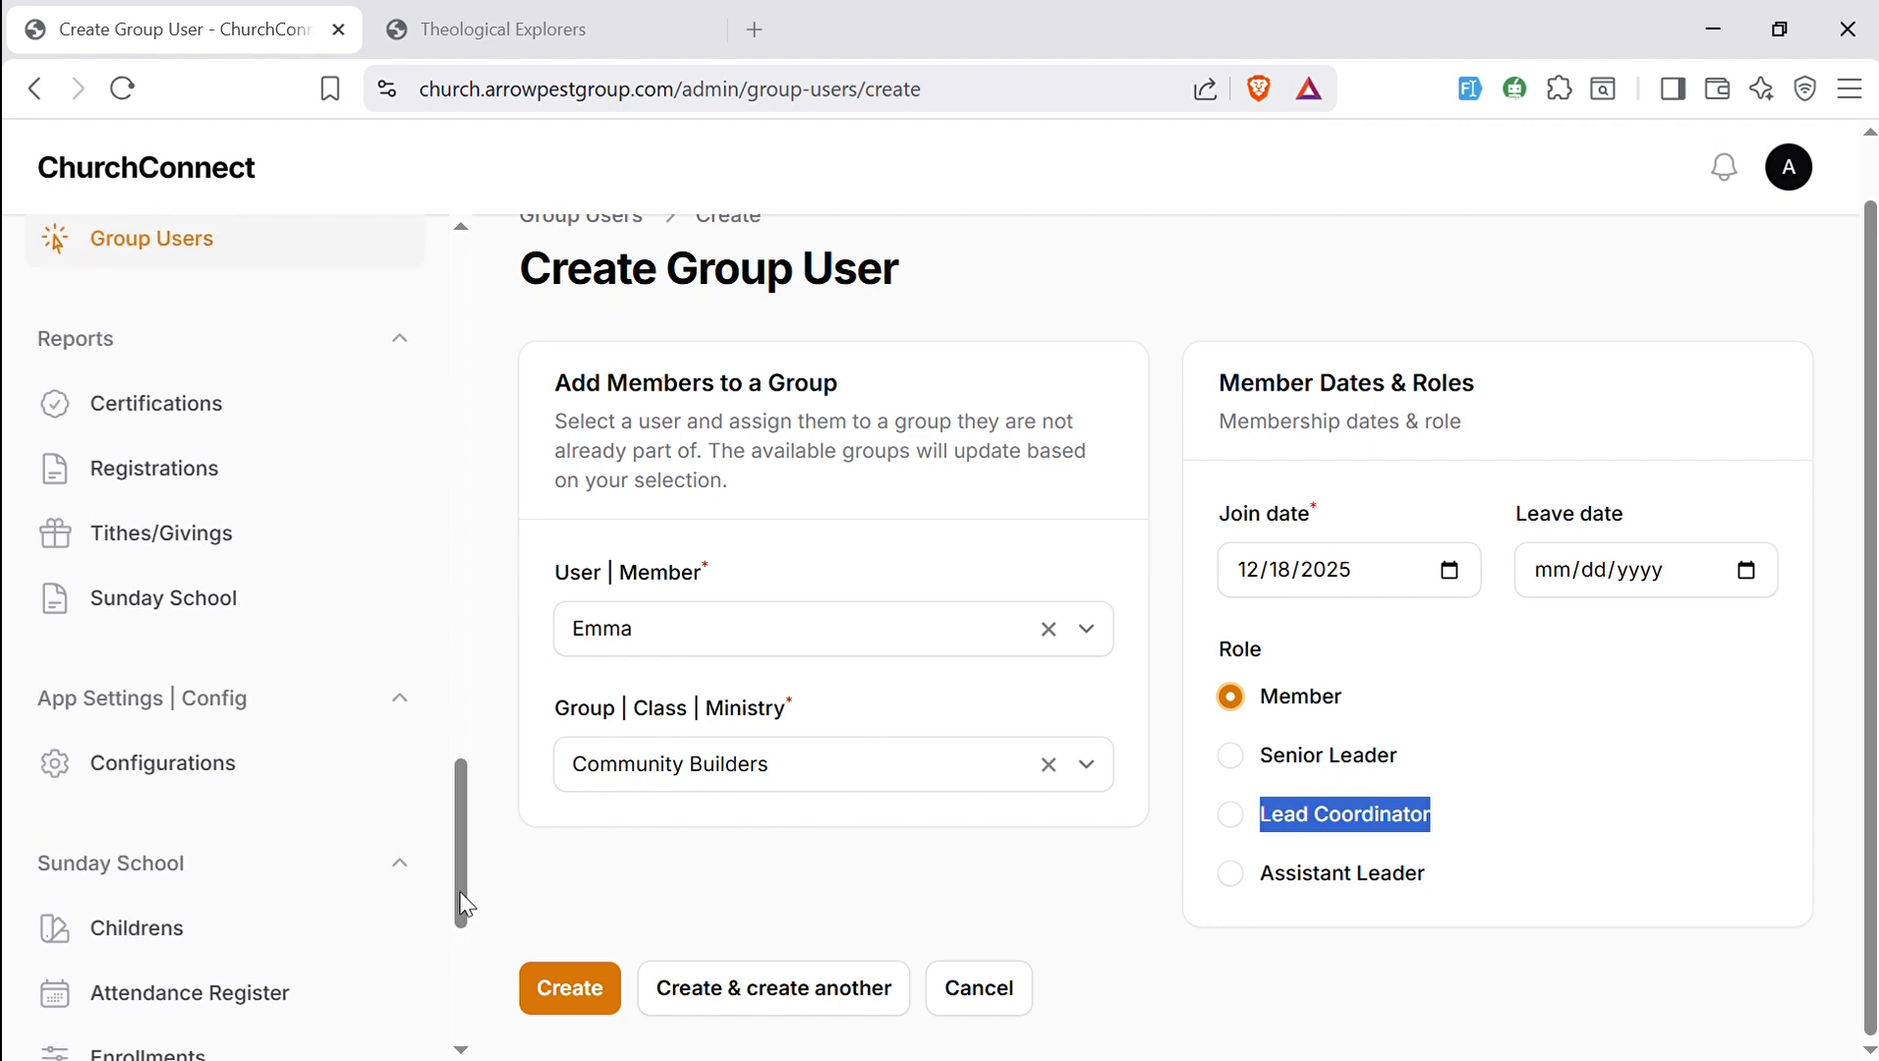
{"action": "left_click", "coordinate": [218, 786]}
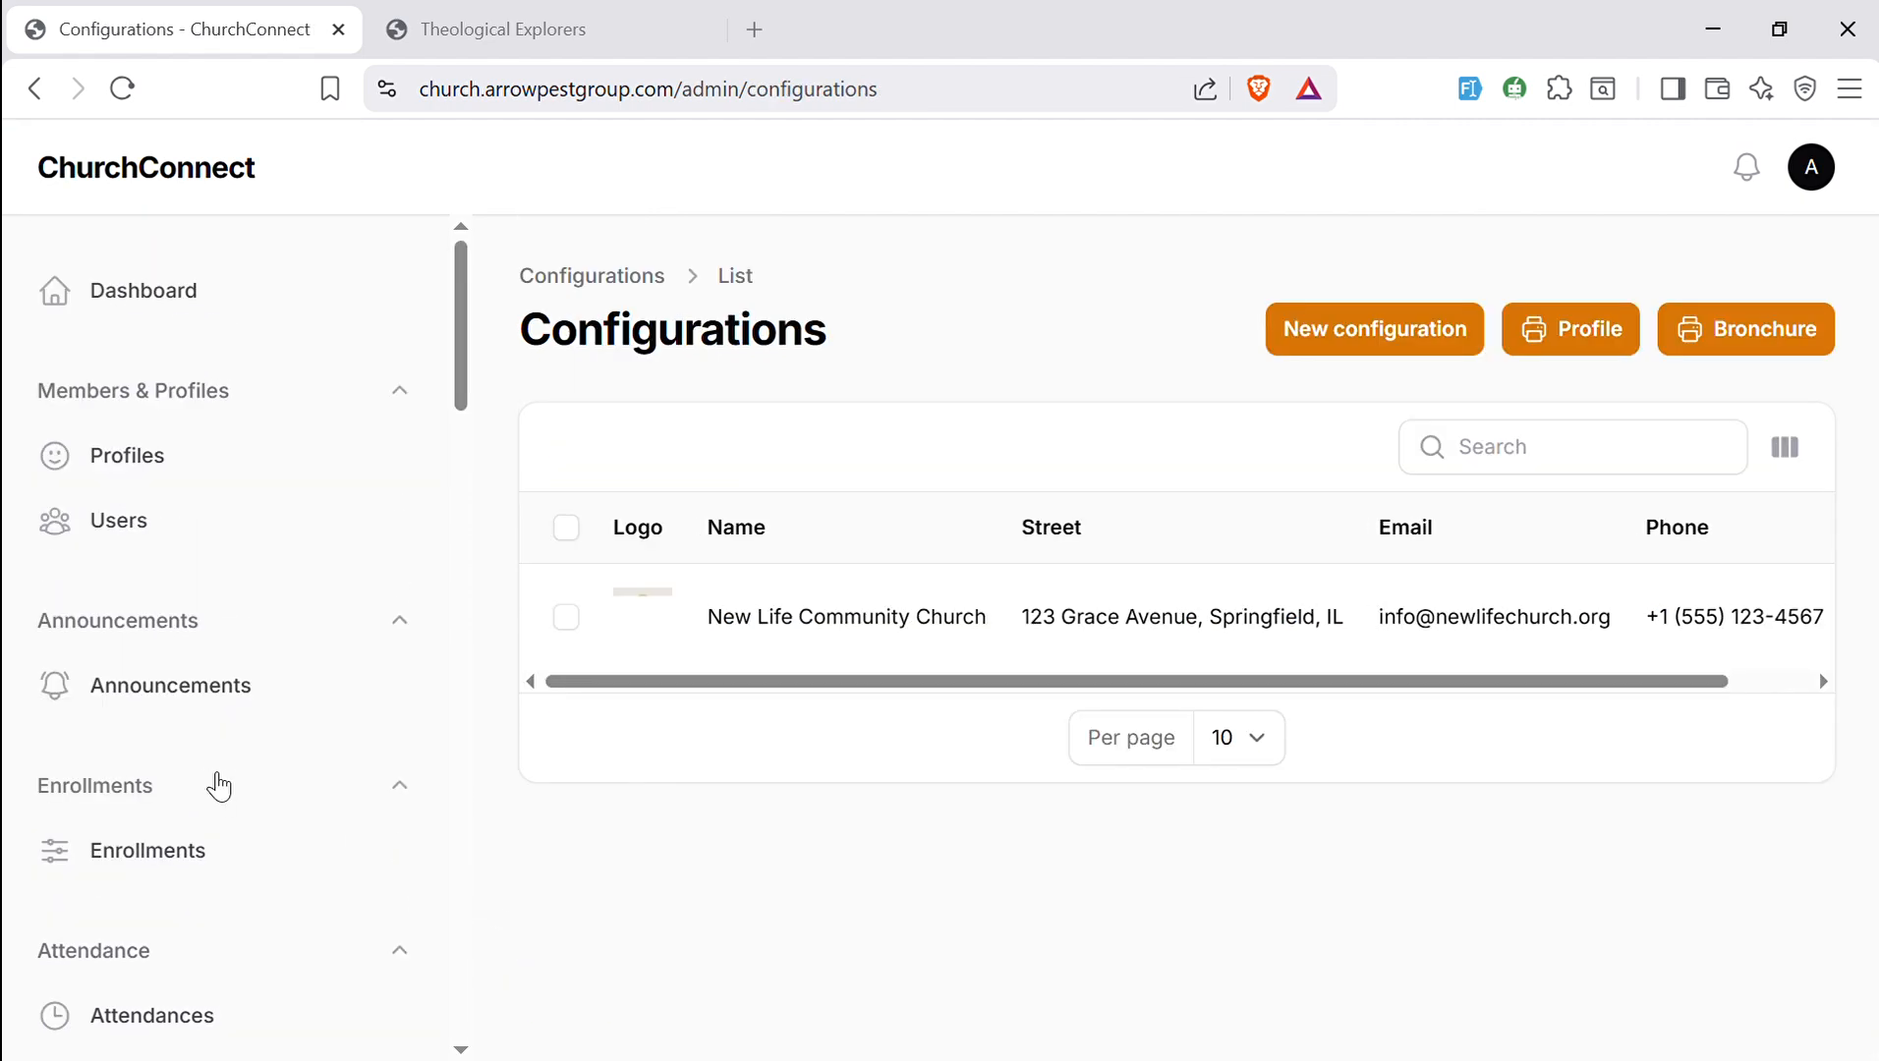
{"action": "left_click", "coordinate": [475, 12]}
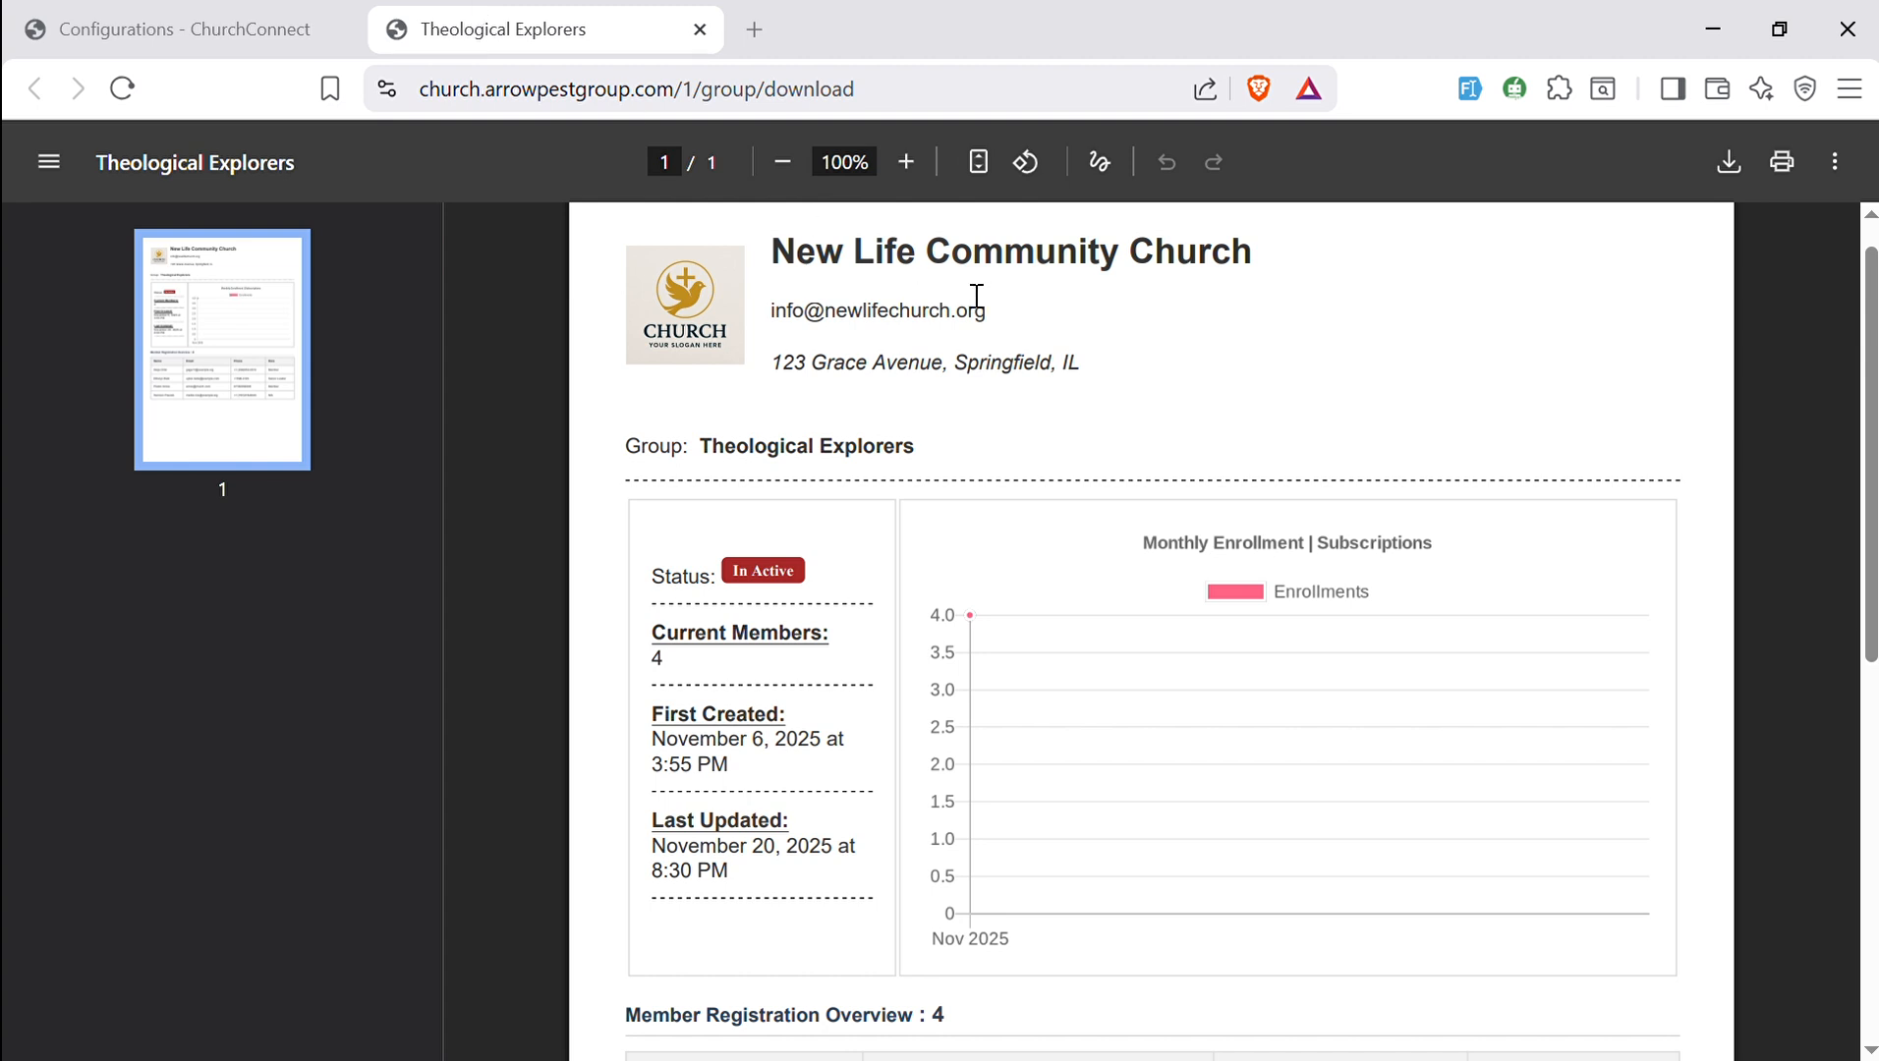
{"action": "left_click_drag", "start_coordinate": [782, 265], "coordinate": [1271, 267]}
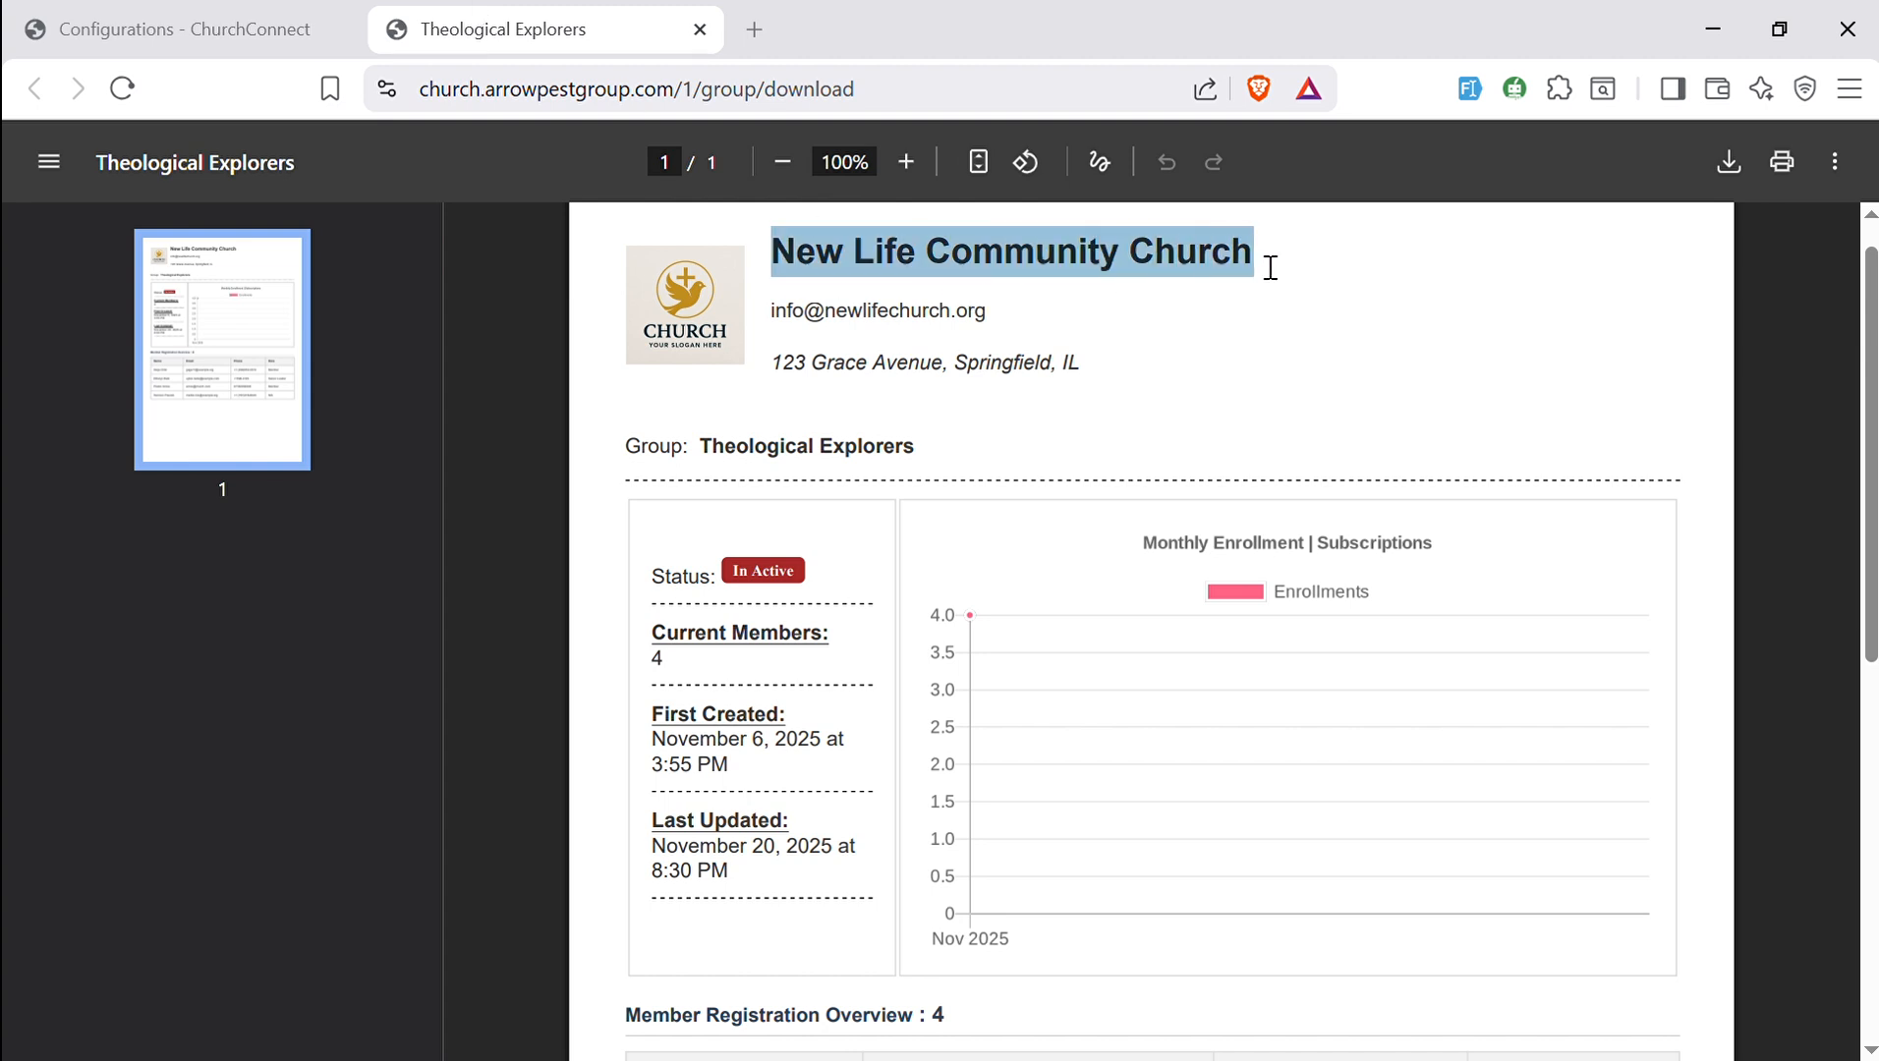
{"action": "left_click", "coordinate": [214, 31]}
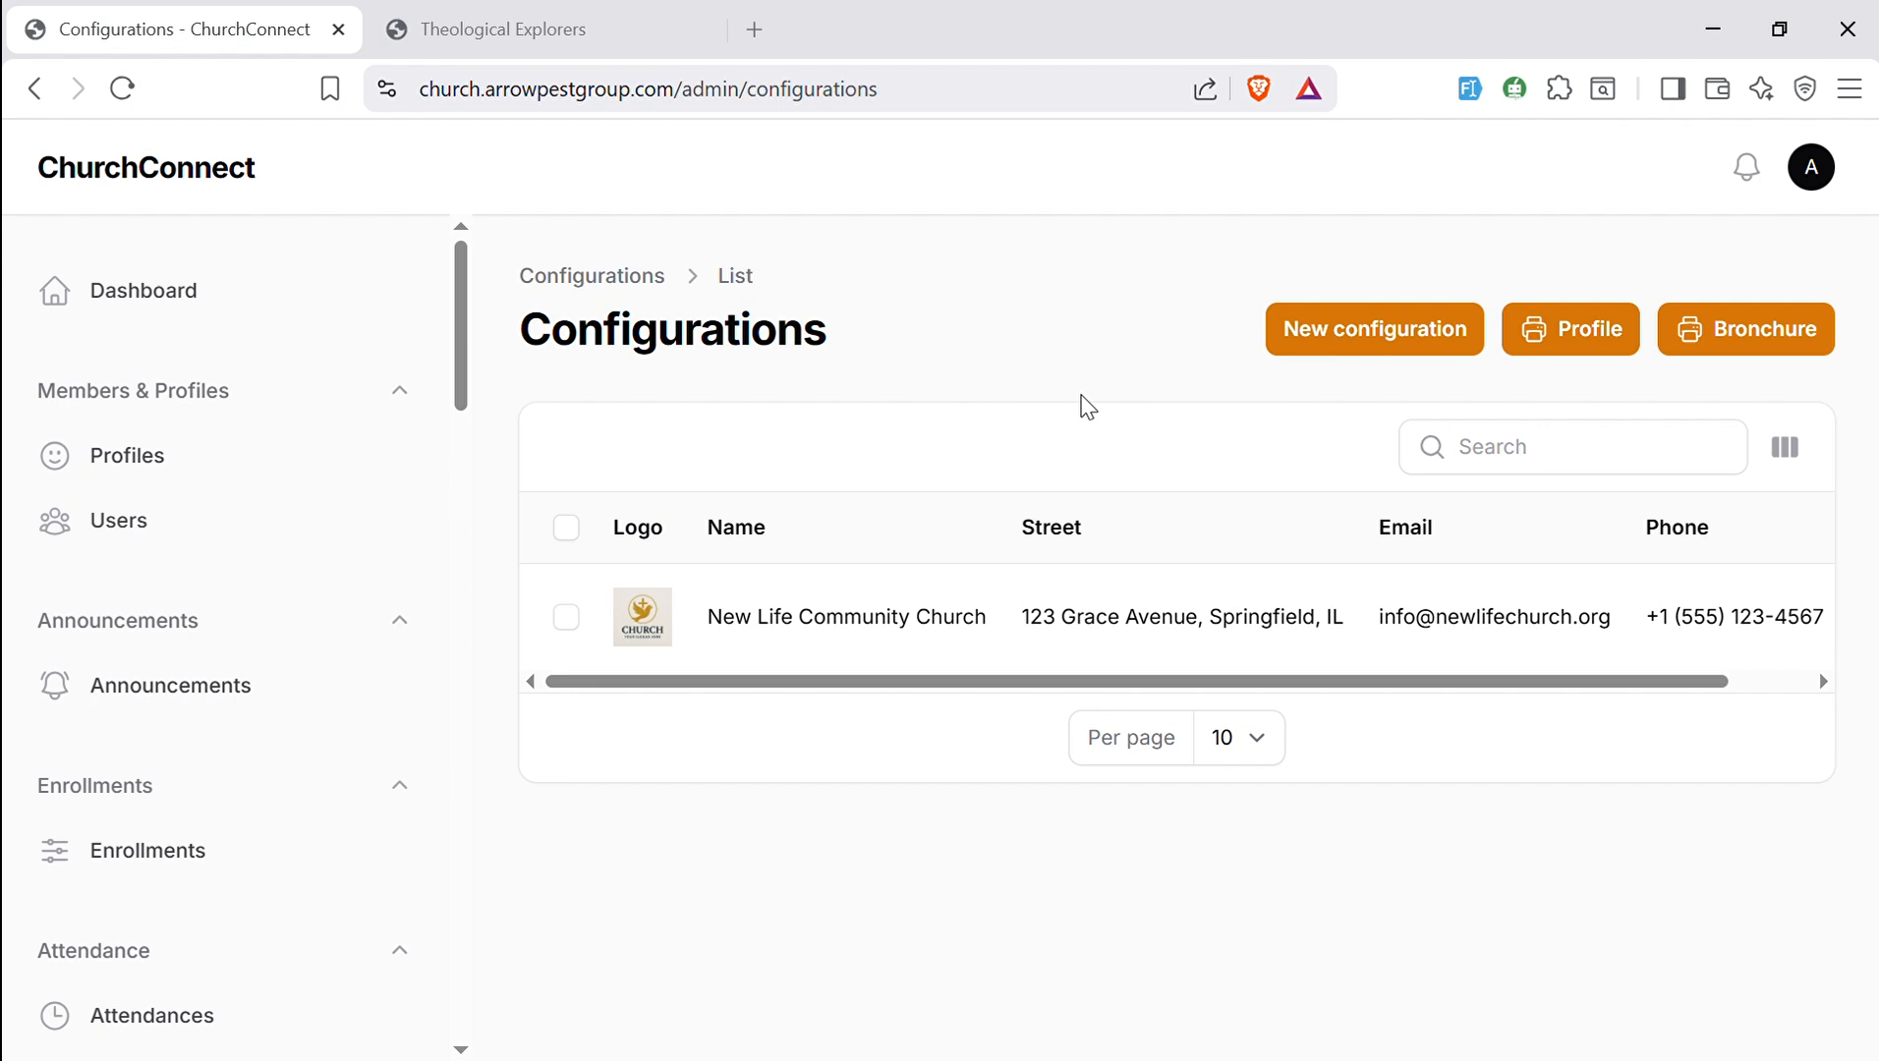
- Open the New Life Community Church configuration for editing and change the church name to "Church Connect Ministry"
{"action": "left_click", "coordinate": [1245, 617]}
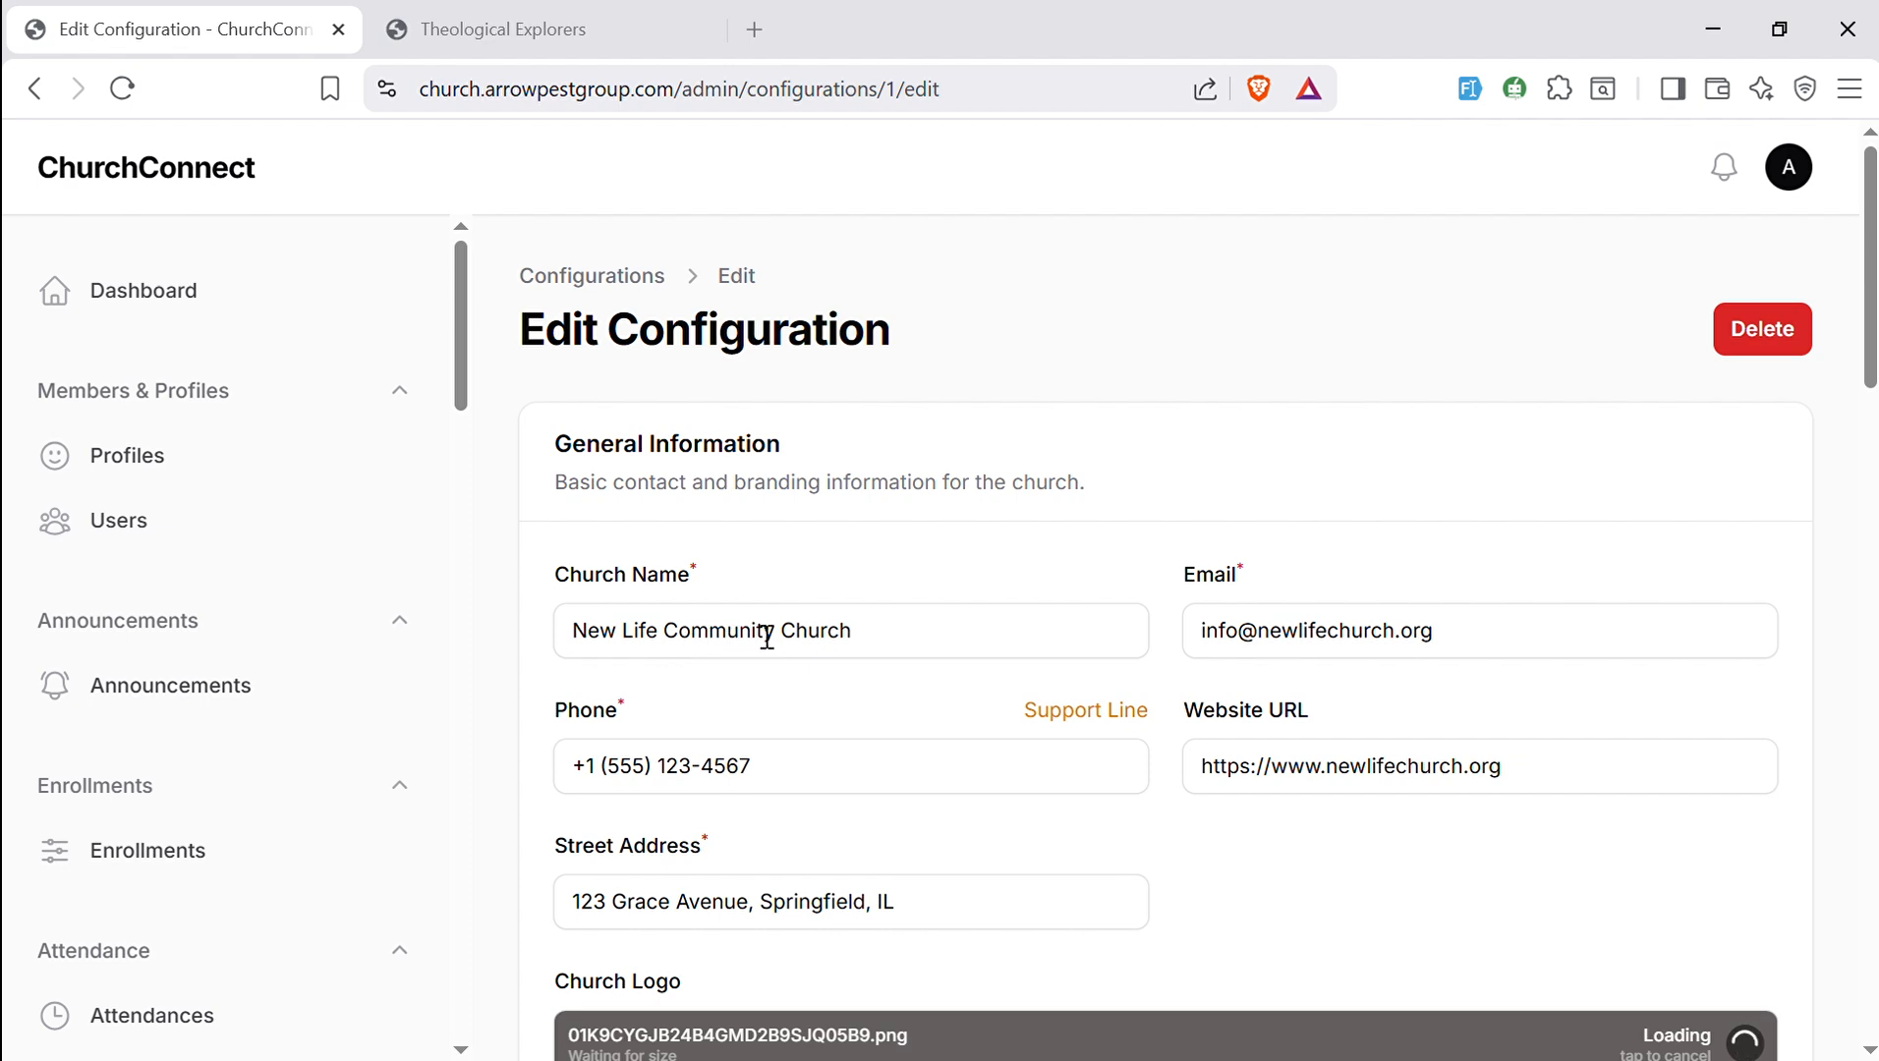
{"action": "left_click_drag", "start_coordinate": [668, 643], "coordinate": [580, 649]}
{"action": "type", "text": "Church"}
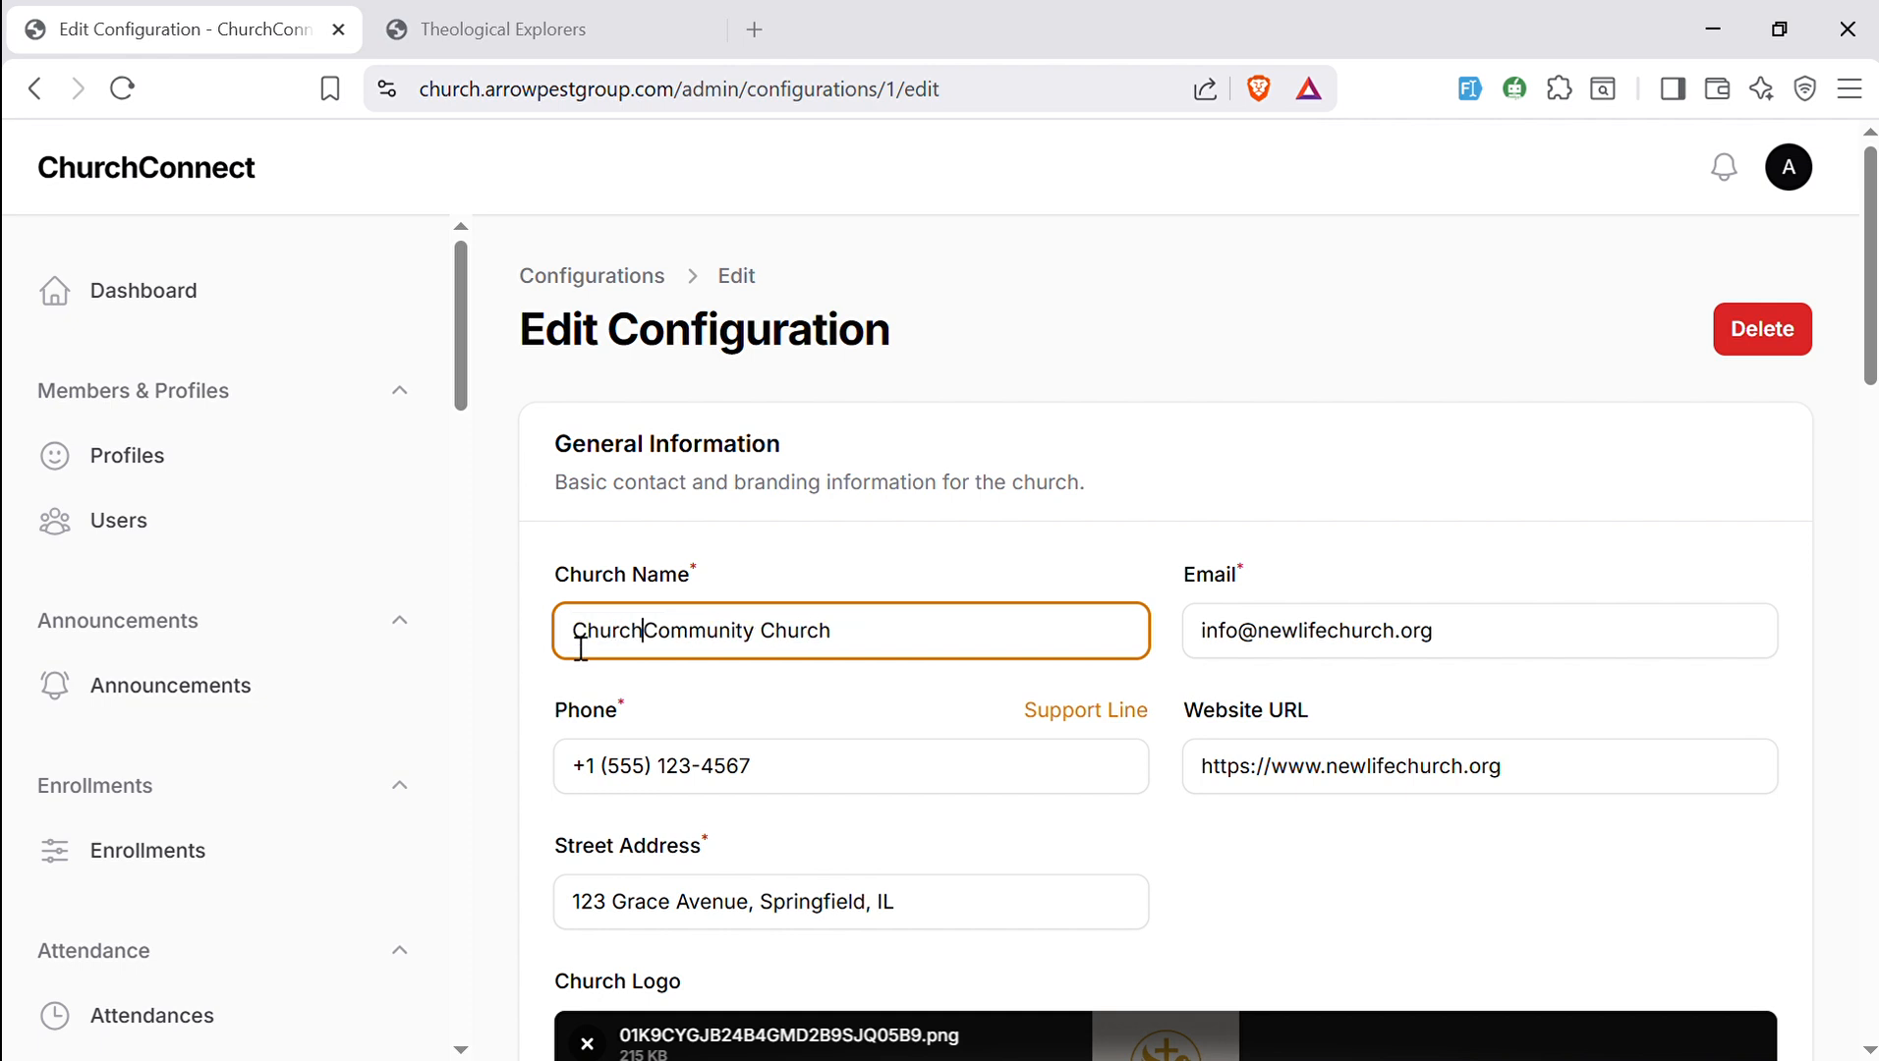
{"action": "type", "text": " Connect"}
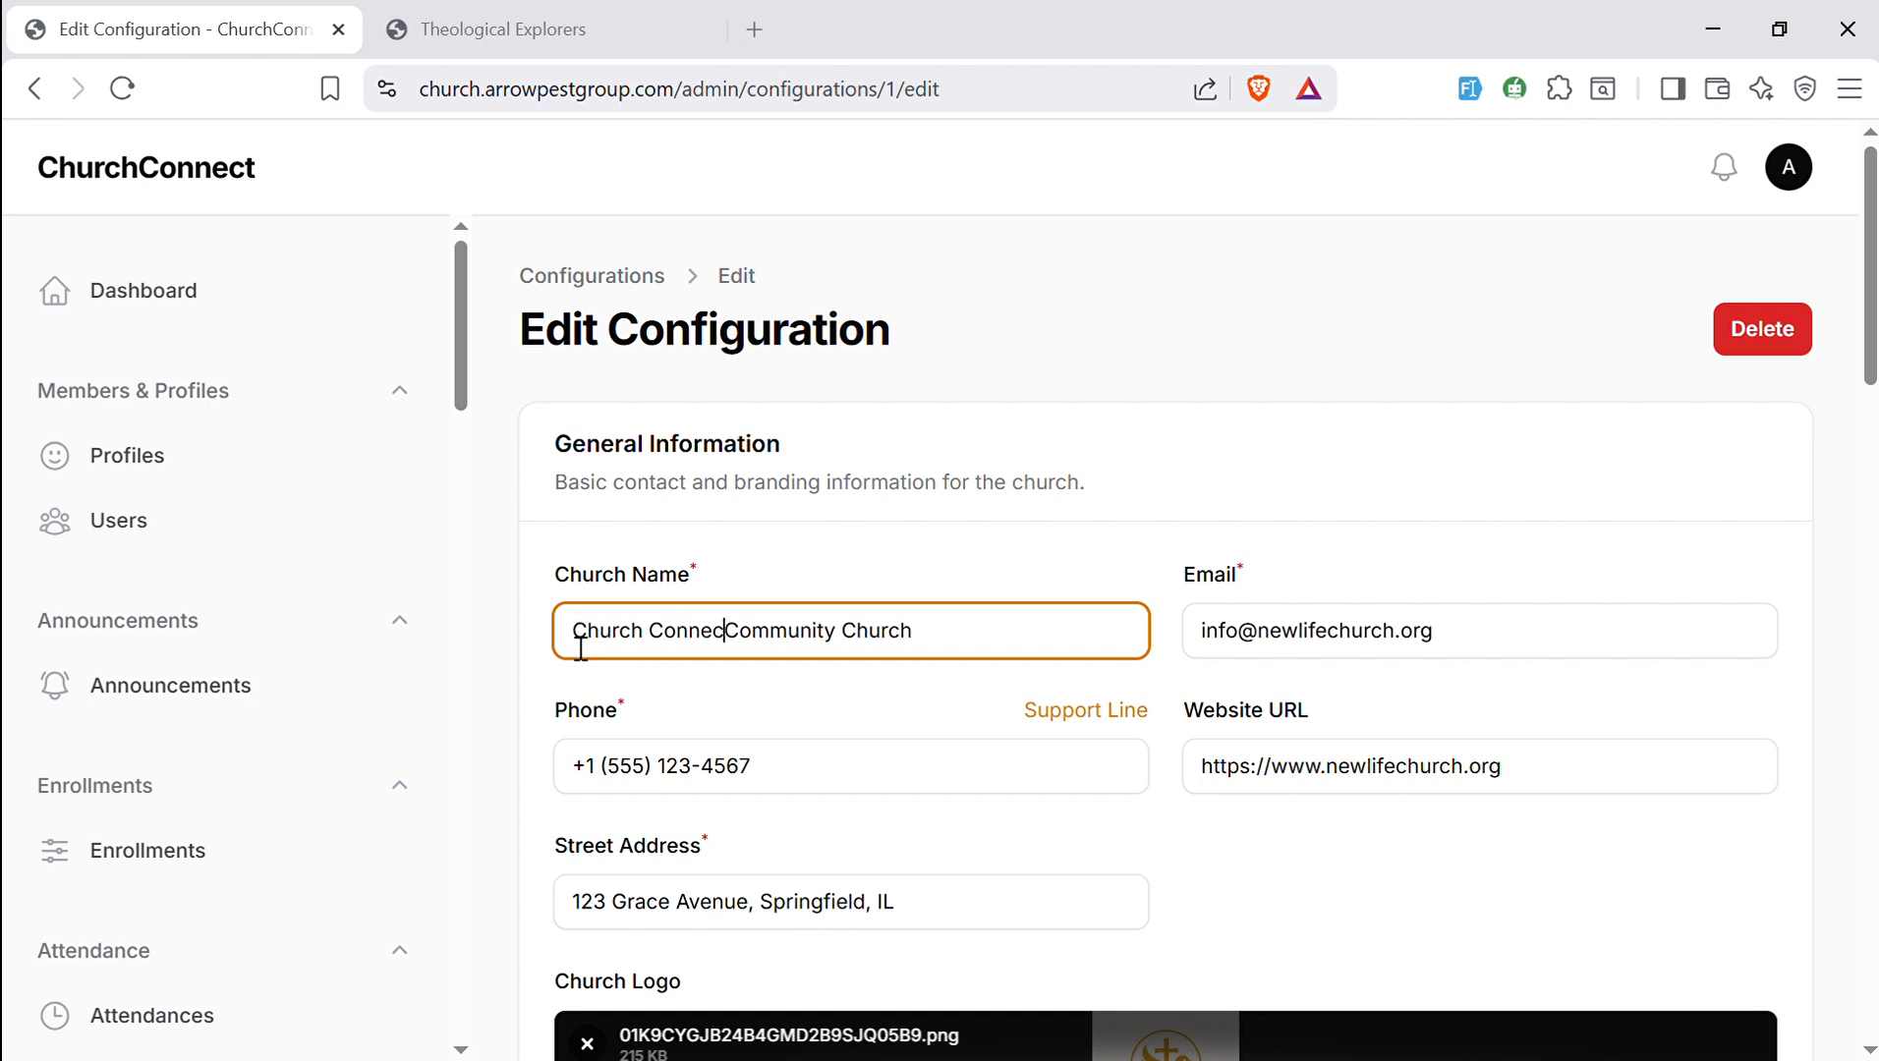
{"action": "key", "text": "Delete"}
{"action": "key", "text": "Delete"}
{"action": "key", "text": "Delete"}
{"action": "key", "text": "Delete"}
{"action": "key", "text": "Delete"}
{"action": "key", "text": "Delete"}
{"action": "key", "text": "Delete"}
{"action": "key", "text": "Delete"}
{"action": "key", "text": "Delete"}
{"action": "key", "text": "Delete"}
{"action": "key", "text": "Delete"}
{"action": "key", "text": "Delete"}
{"action": "key", "text": "Delete"}
{"action": "key", "text": "Delete"}
{"action": "key", "text": "Delete"}
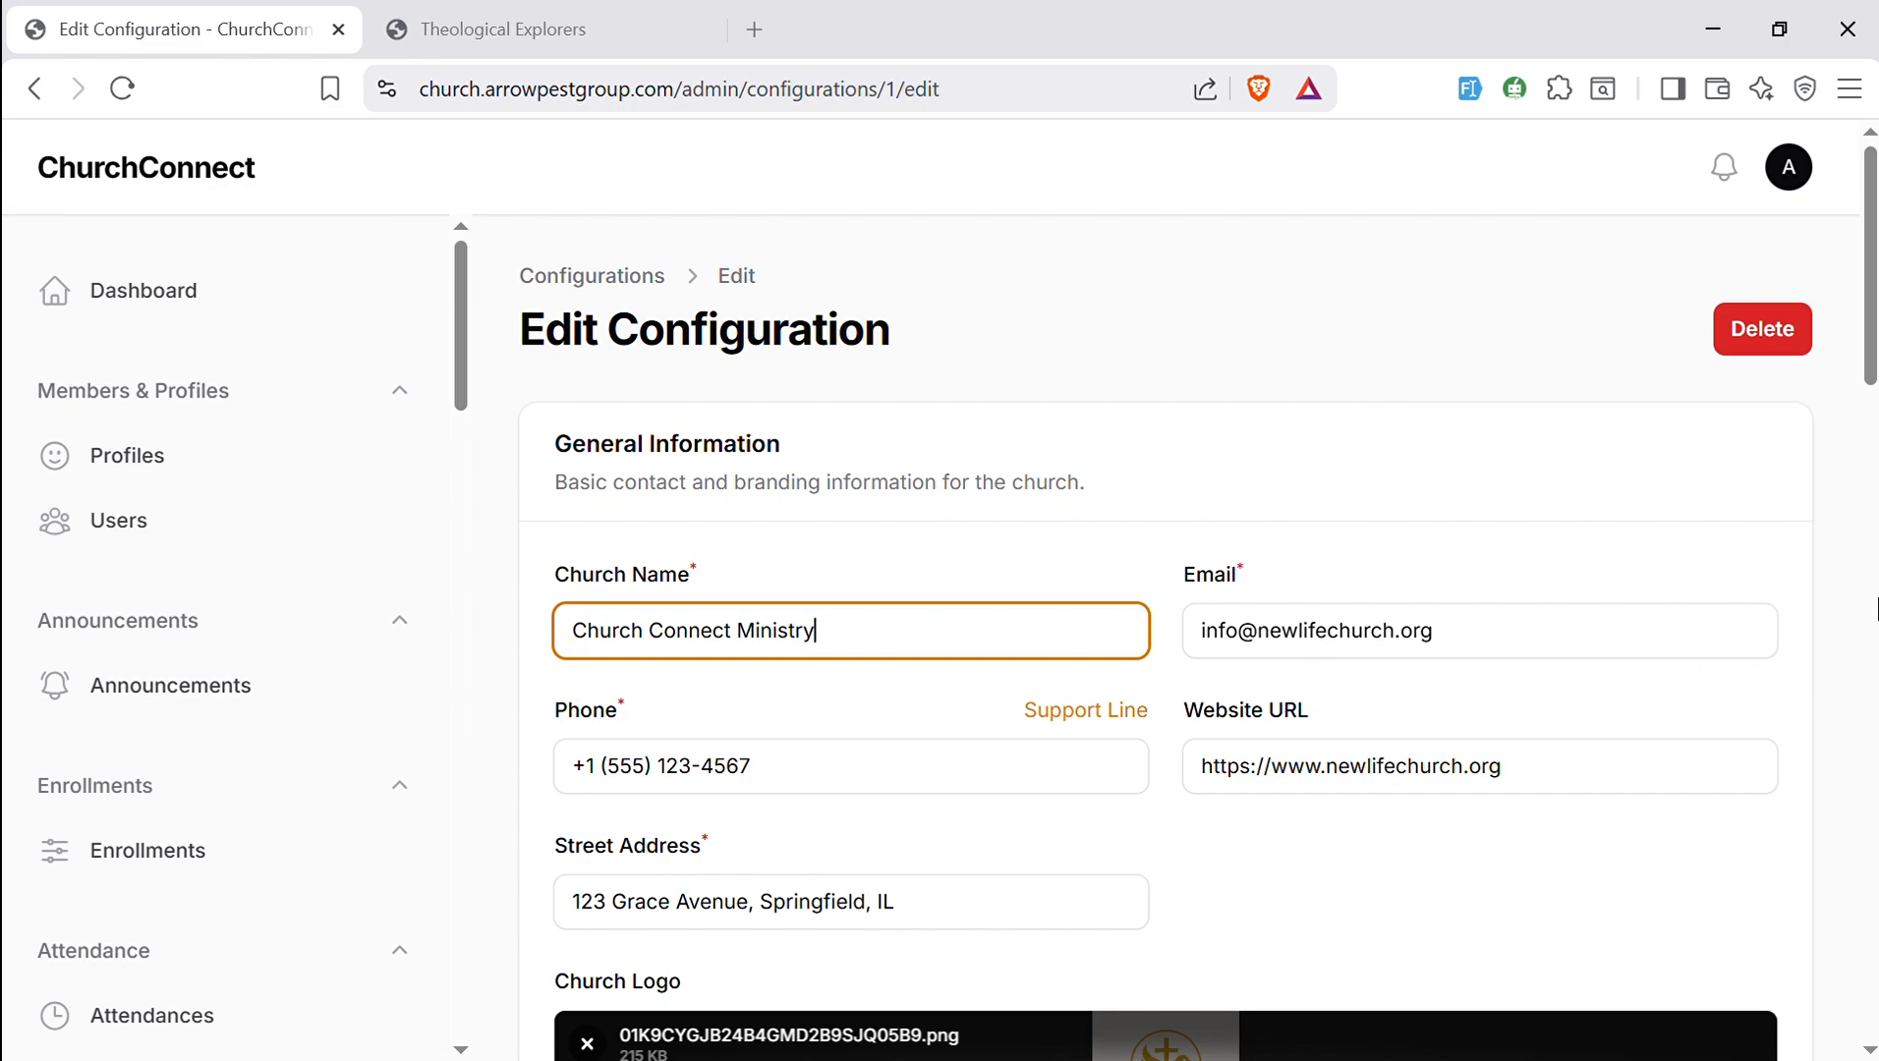
- Try cropping the church logo to 954 by 883 px in the image editor, and cancel without saving
{"action": "left_click_drag", "start_coordinate": [1869, 363], "coordinate": [1872, 449]}
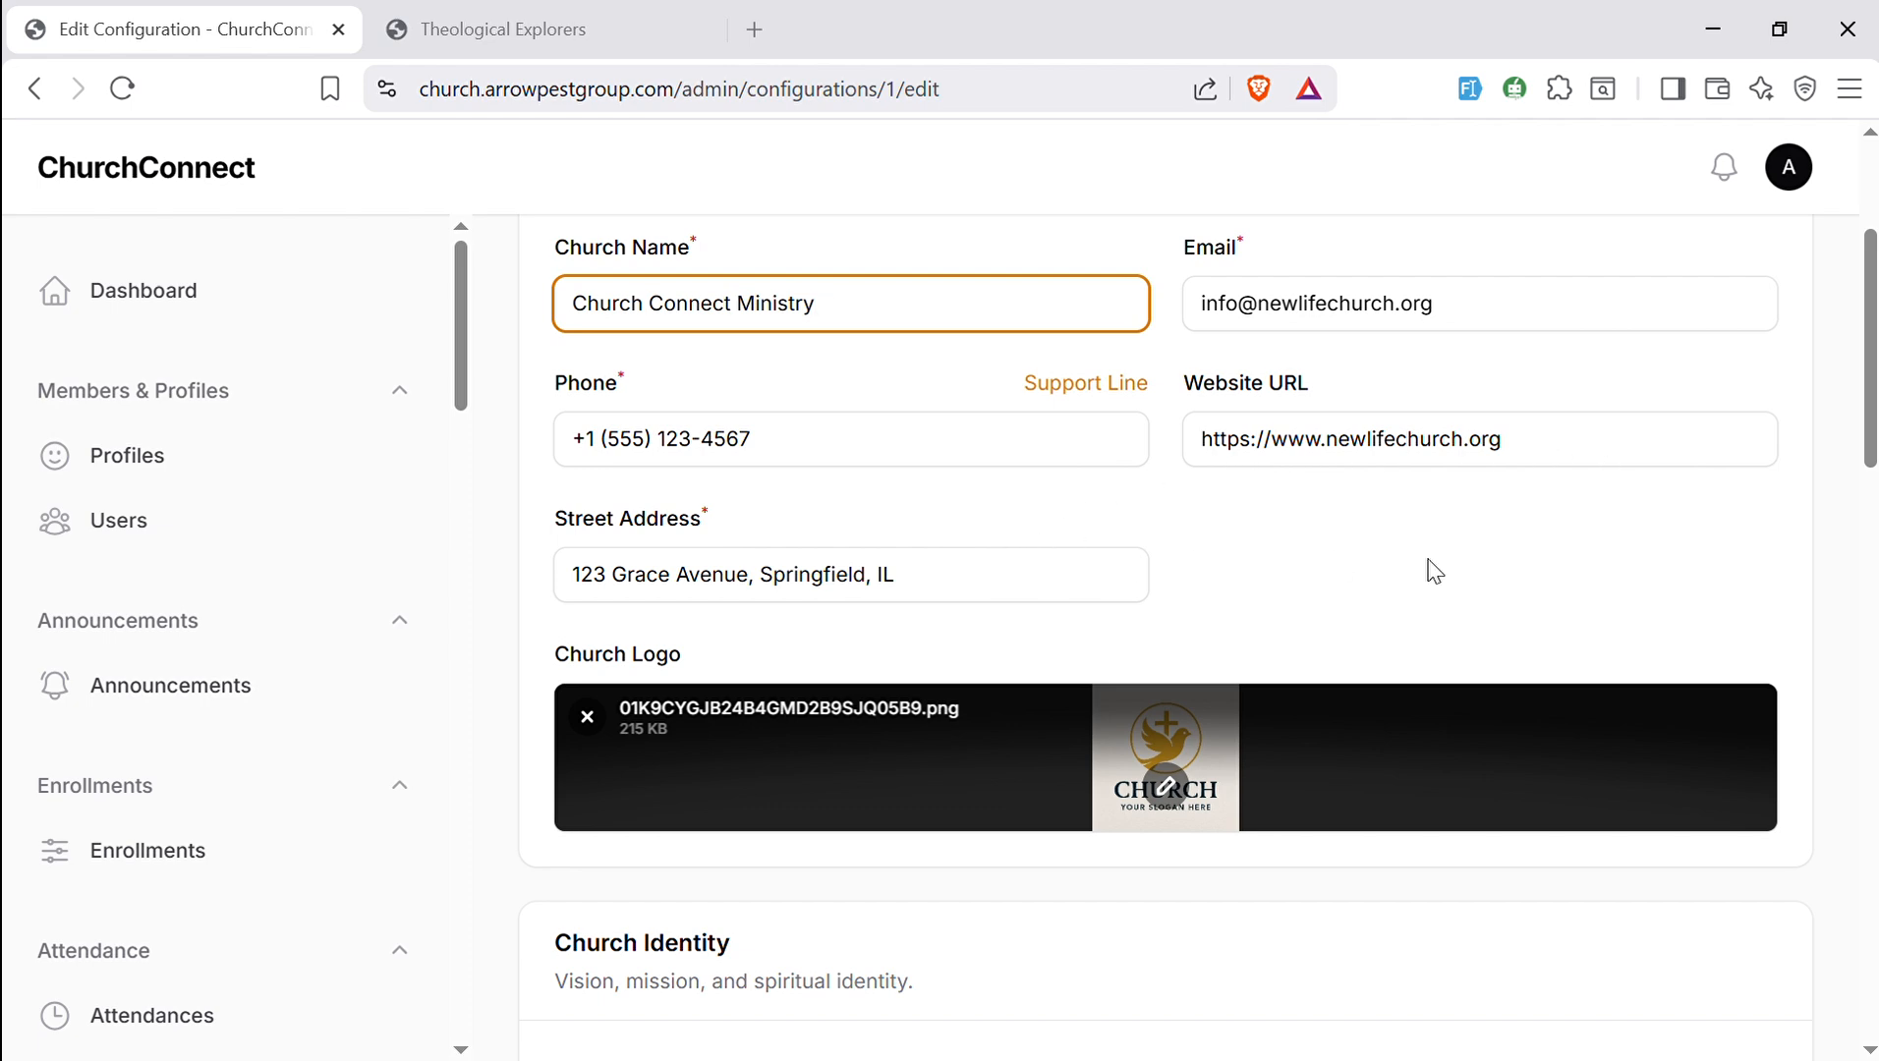
{"action": "scroll", "coordinate": [1871, 442], "scroll_direction": "down", "scroll_amount": 3}
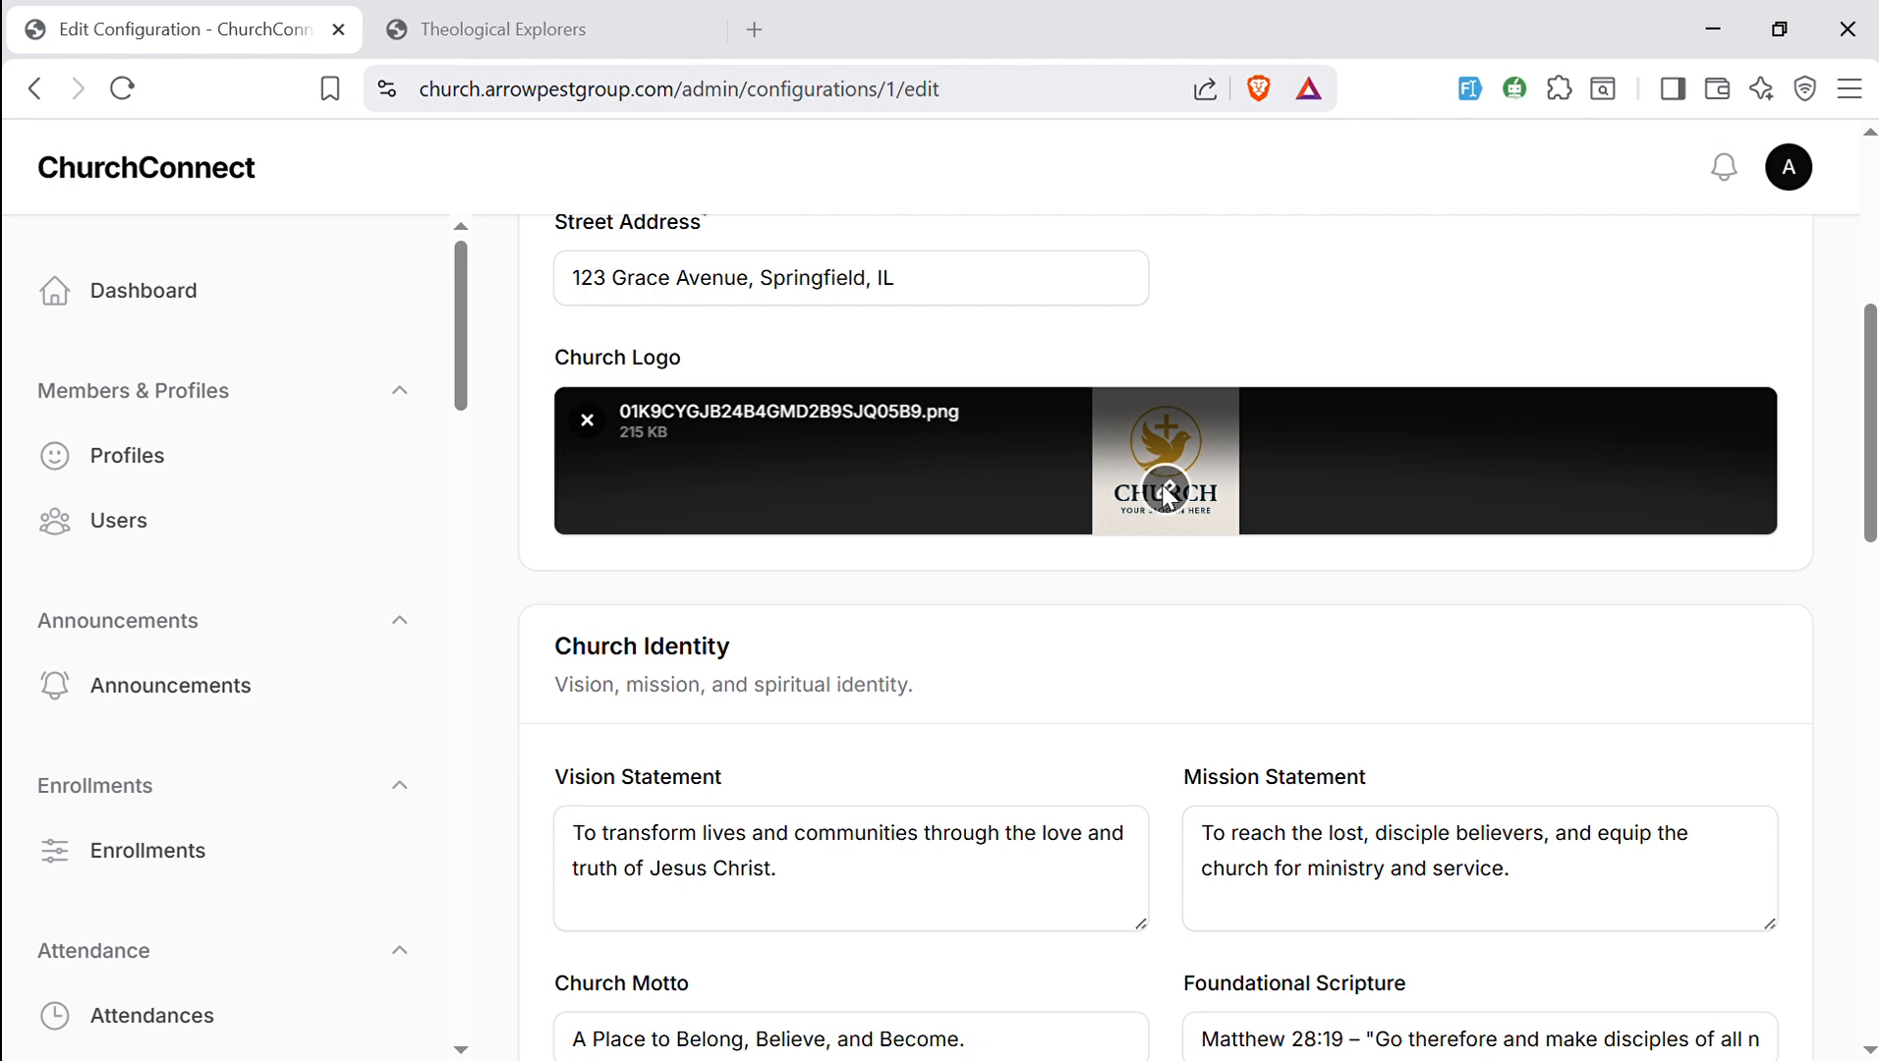
{"action": "left_click", "coordinate": [1166, 491]}
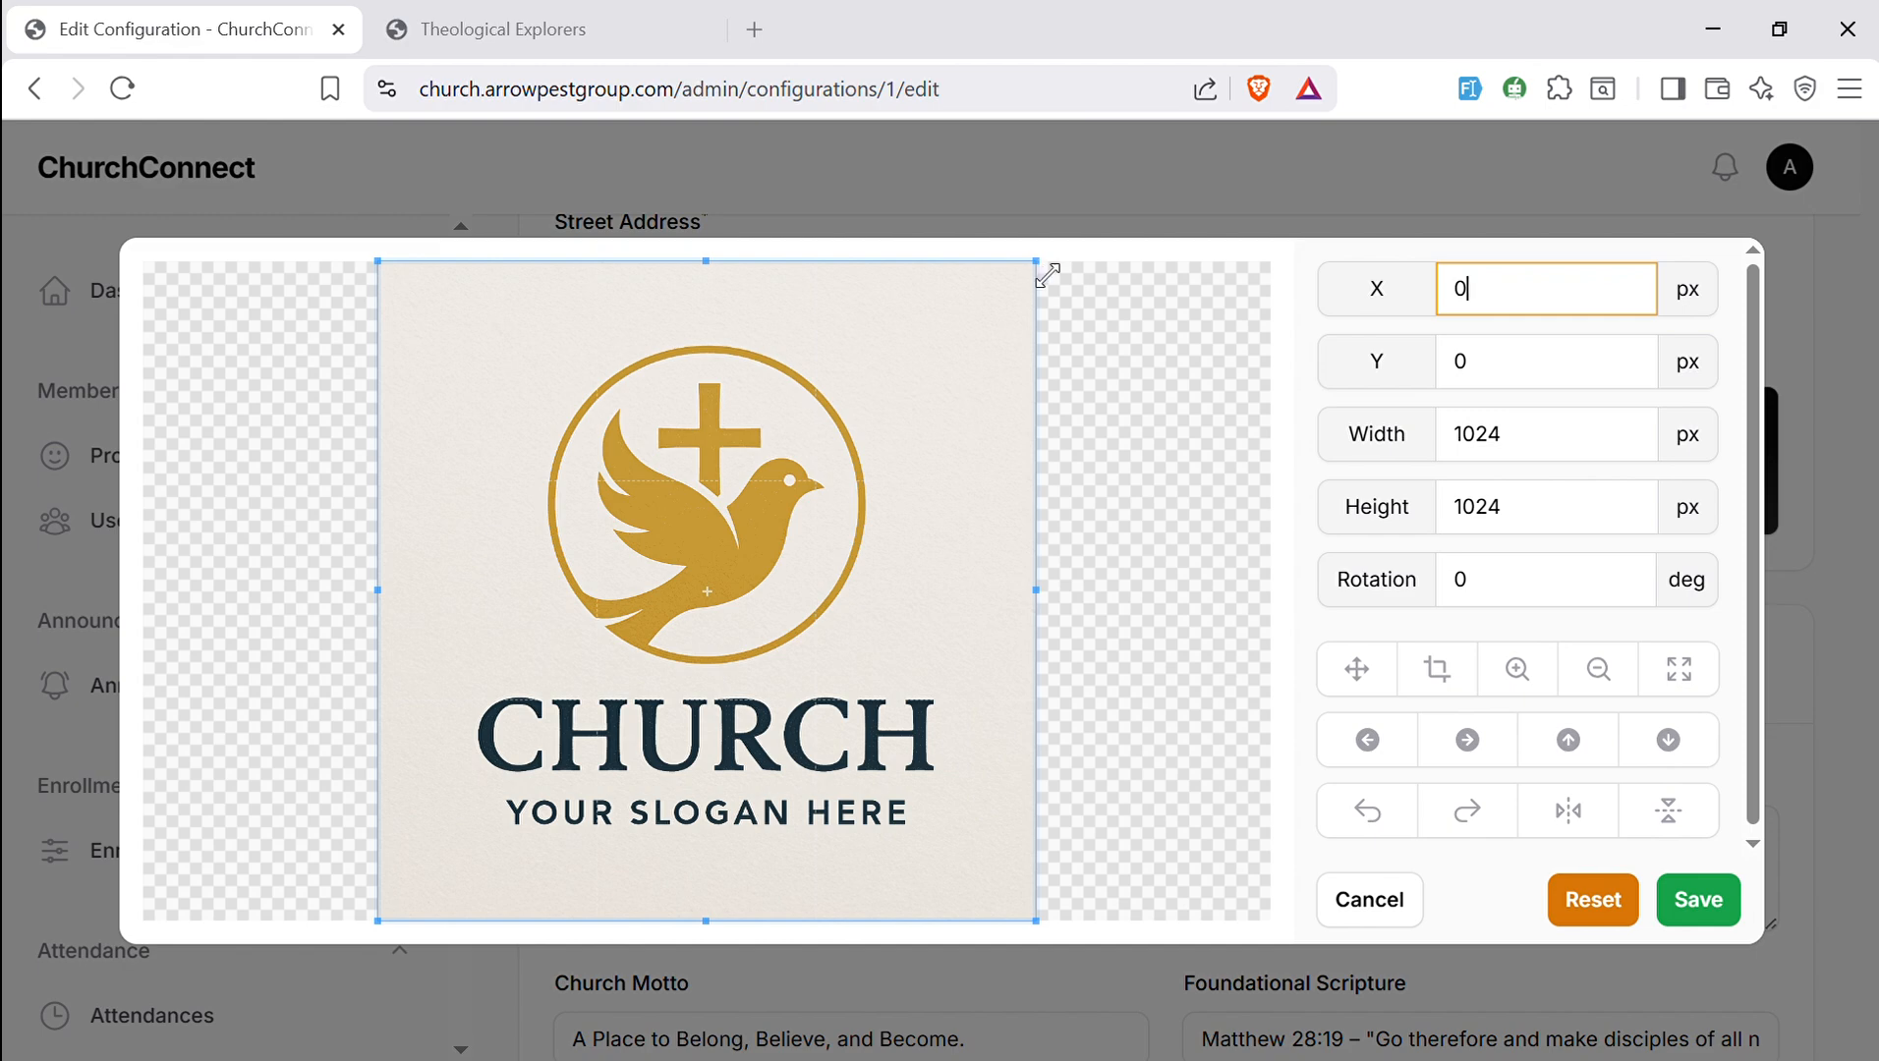
{"action": "left_click_drag", "start_coordinate": [1045, 274], "coordinate": [1001, 364]}
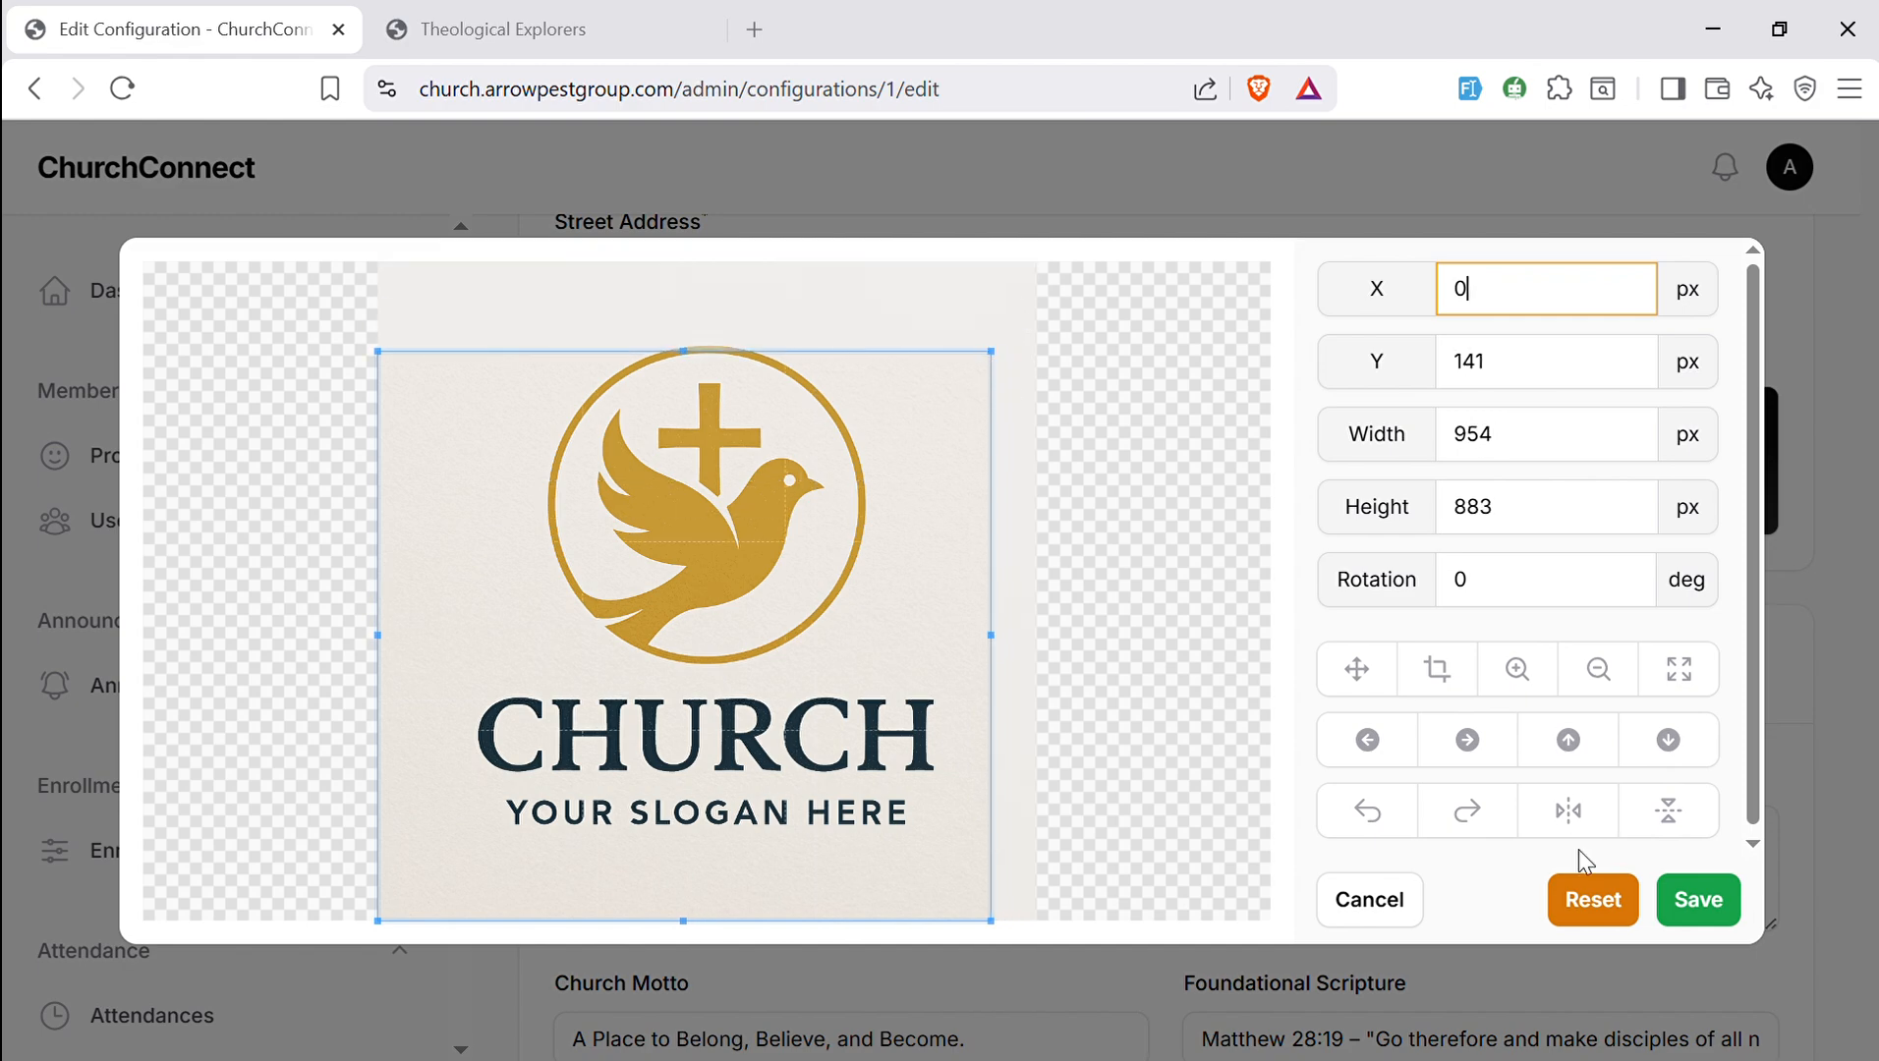
{"action": "left_click", "coordinate": [1380, 900]}
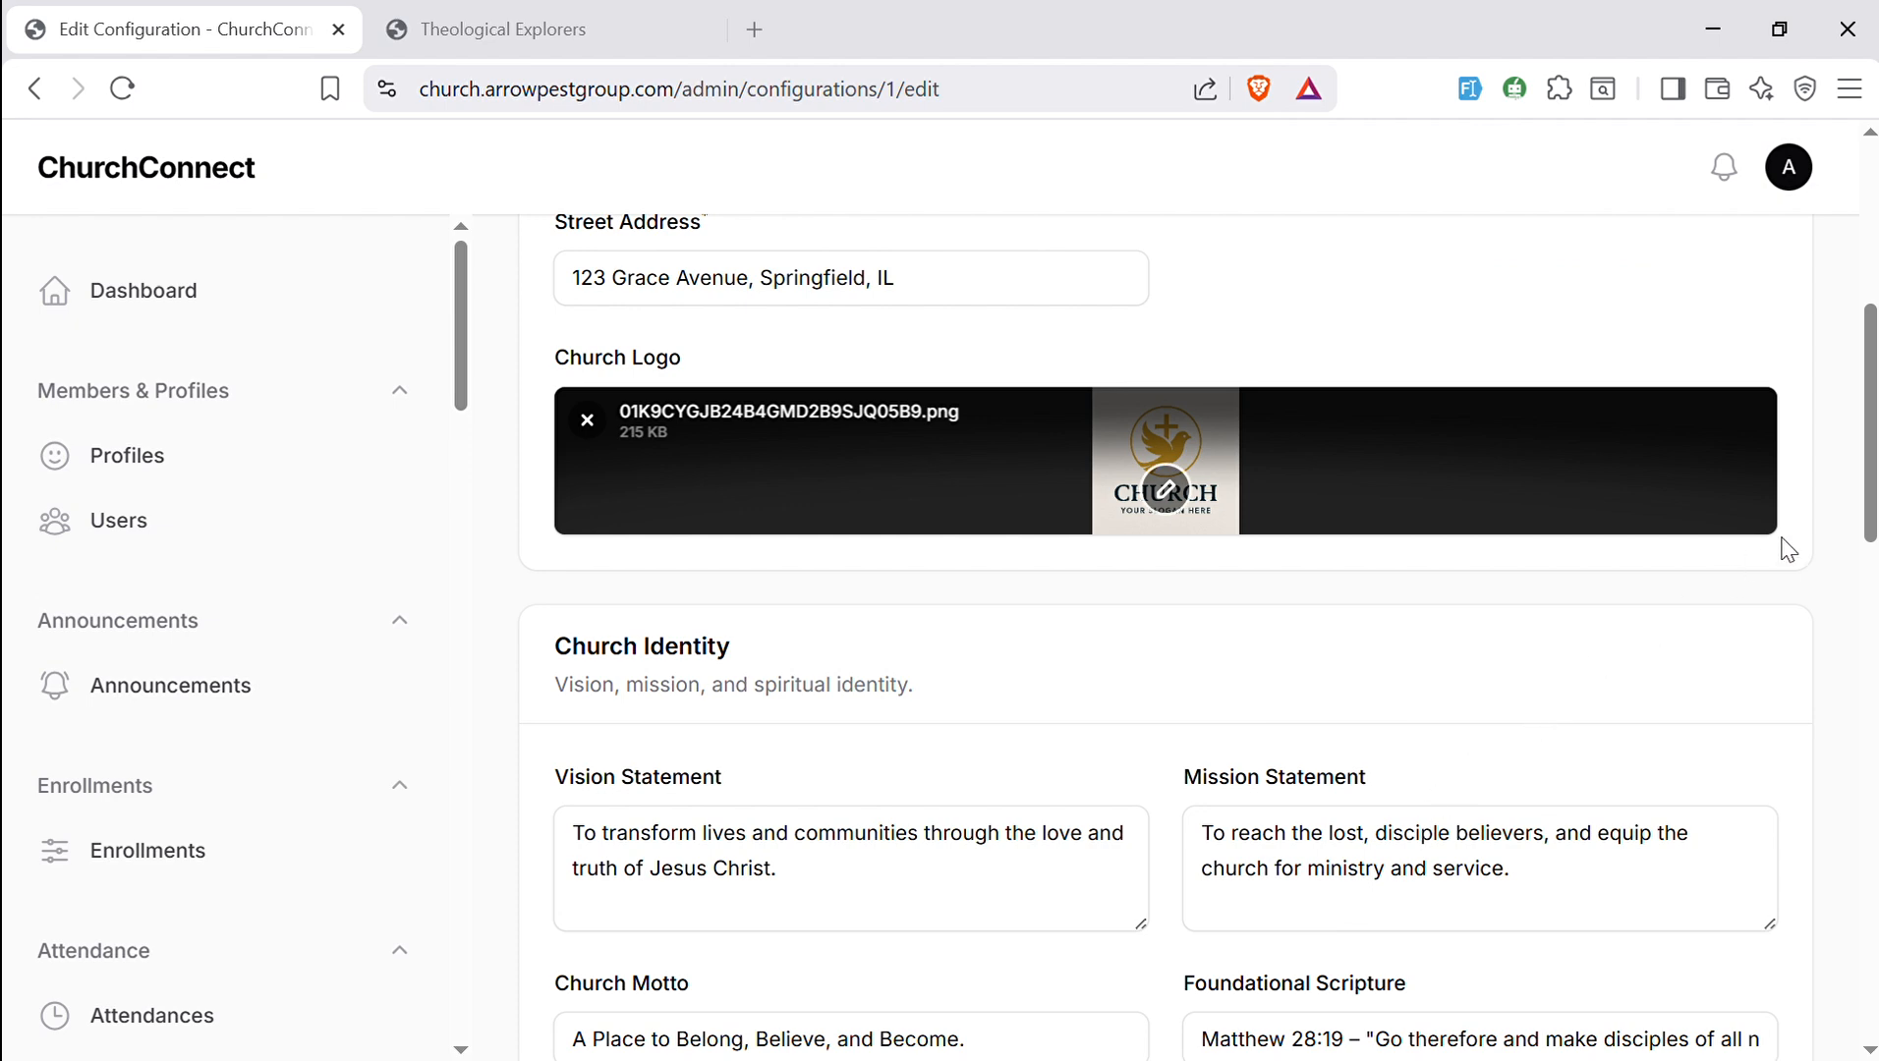
- Review the church's vision, mission, motto and foundational scripture, and its leadership fields including the leadership team description
{"action": "left_click_drag", "start_coordinate": [1869, 503], "coordinate": [1872, 570]}
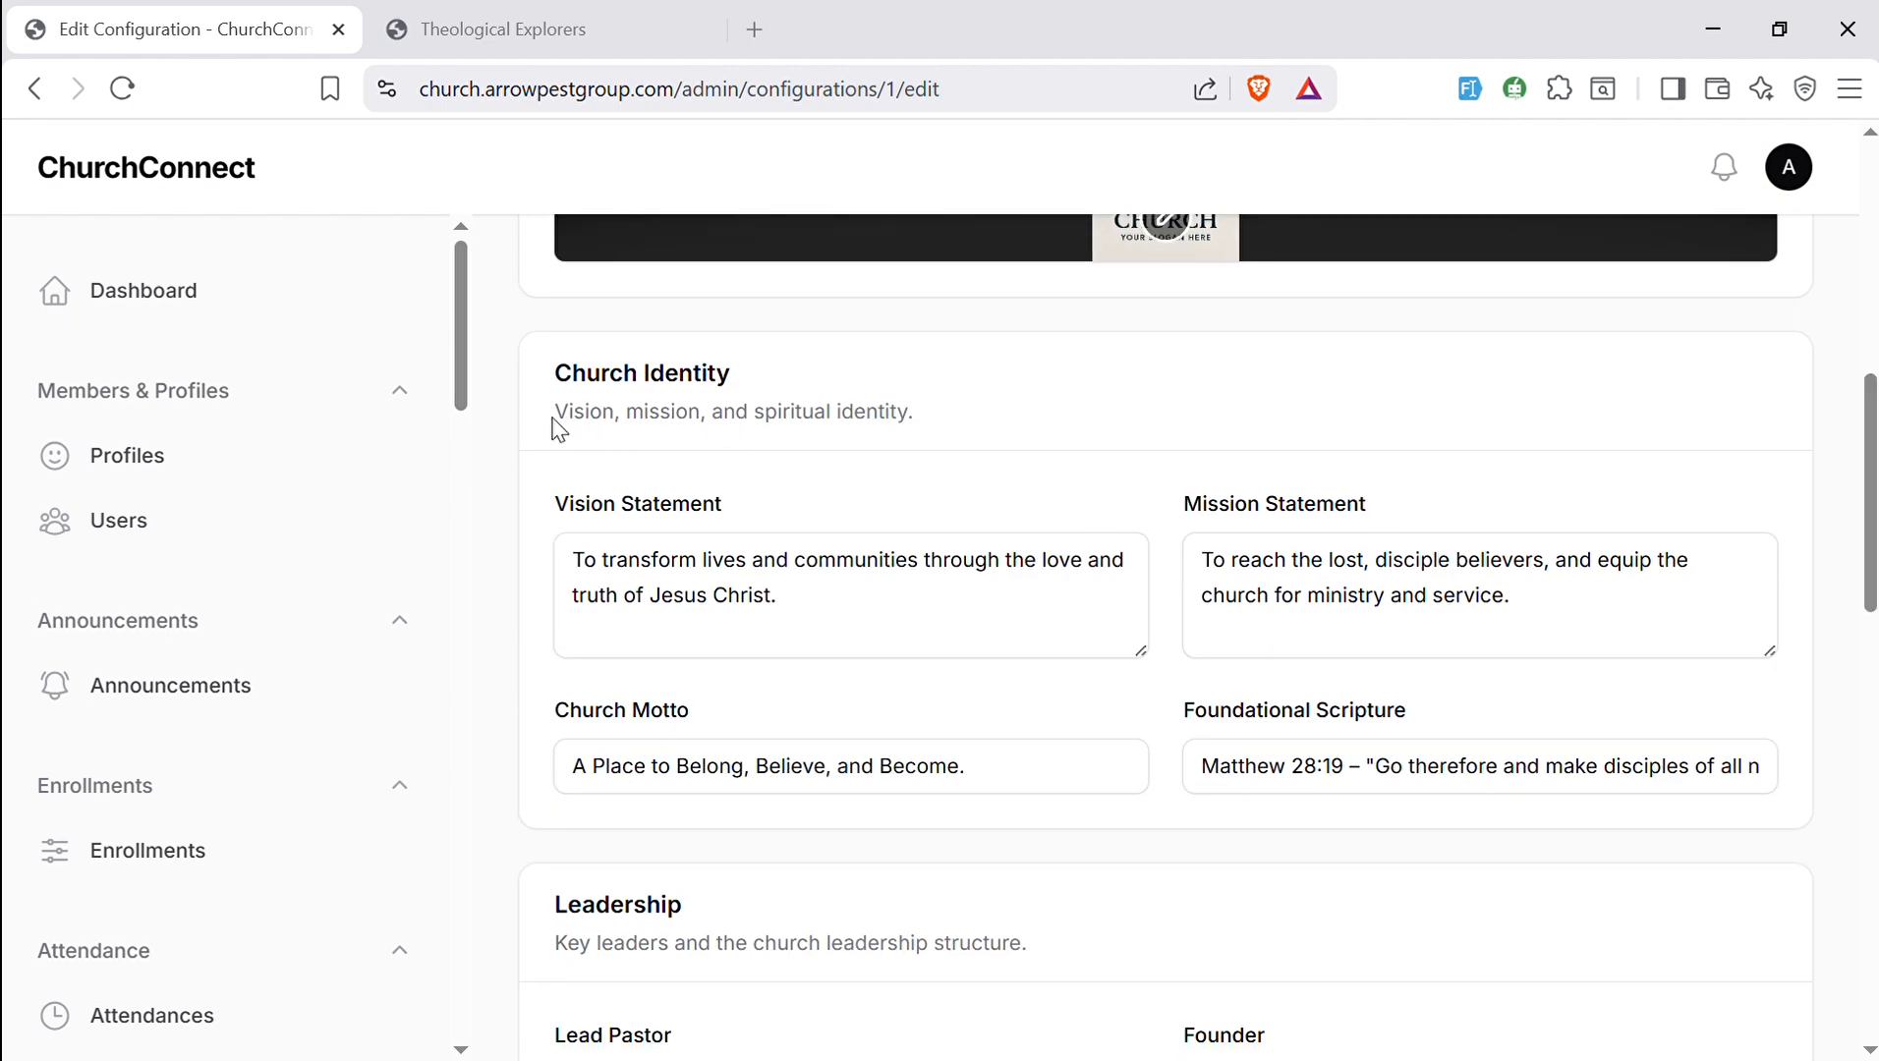
{"action": "left_click_drag", "start_coordinate": [552, 421], "coordinate": [942, 426]}
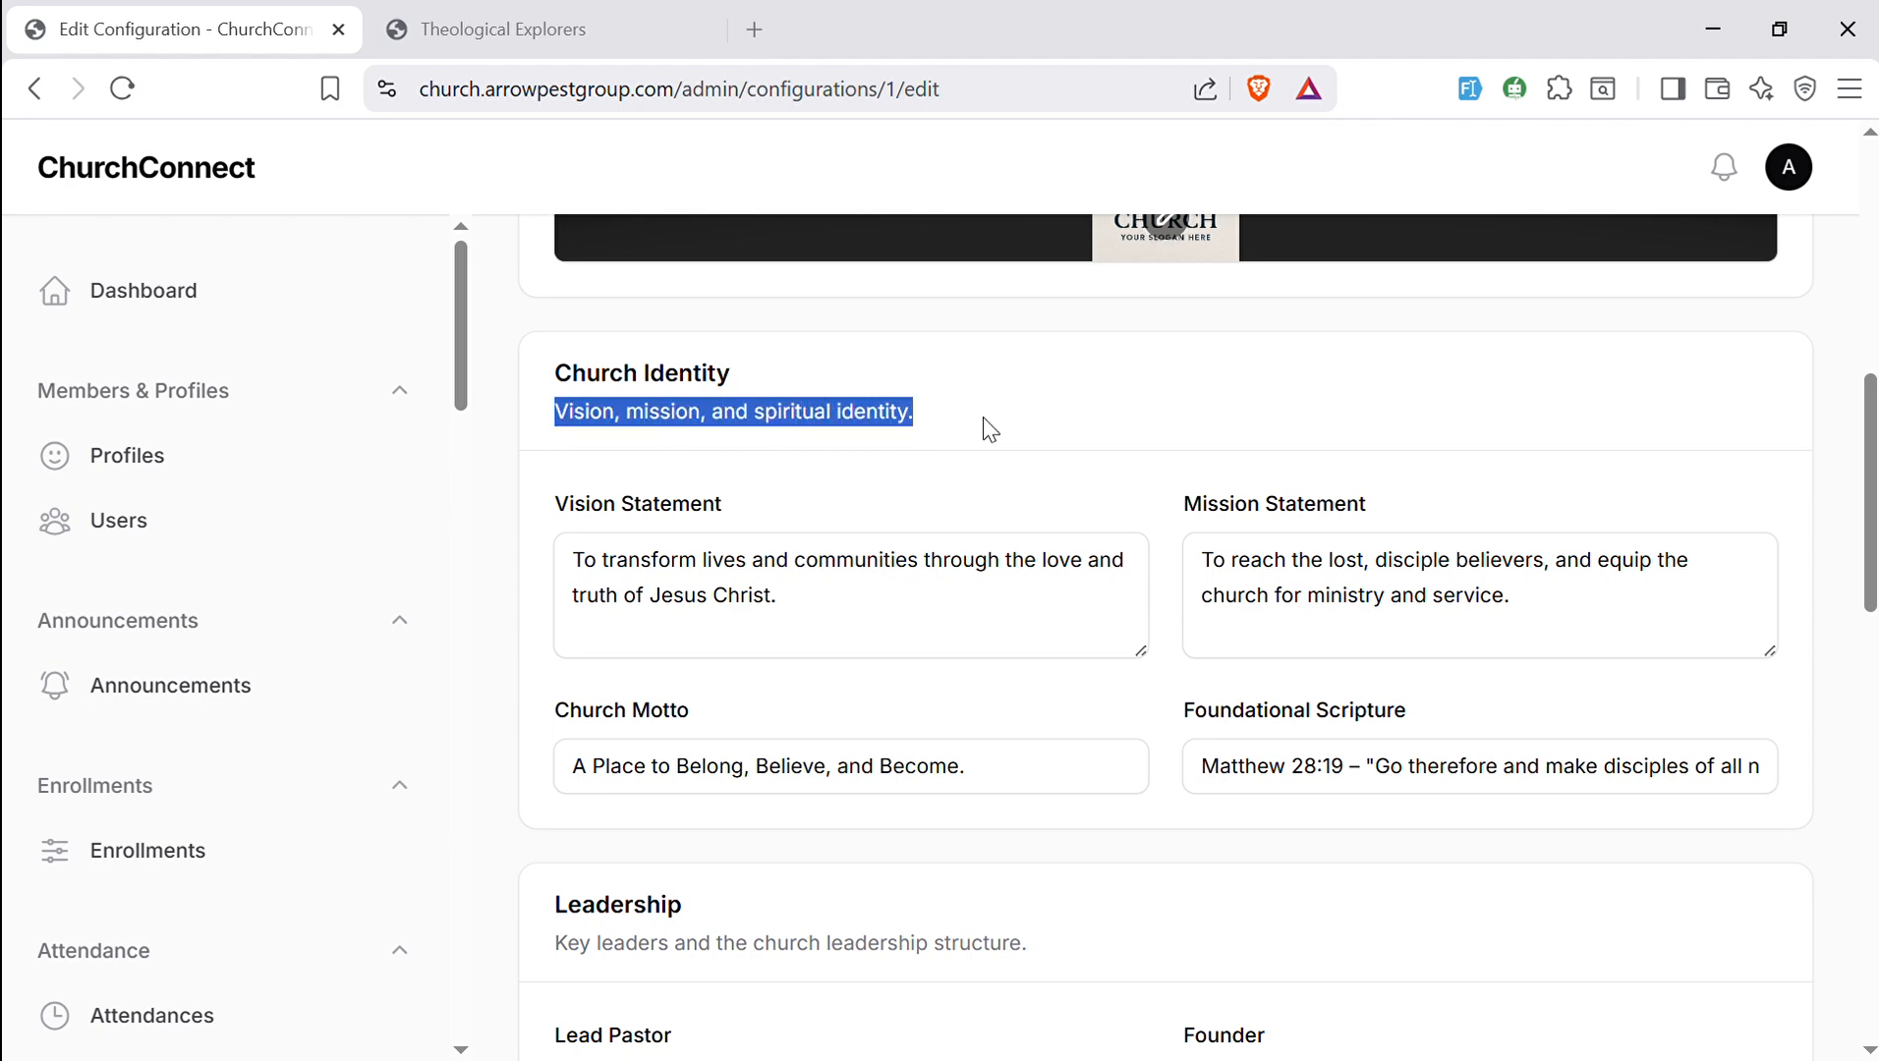
{"action": "left_click", "coordinate": [760, 584]}
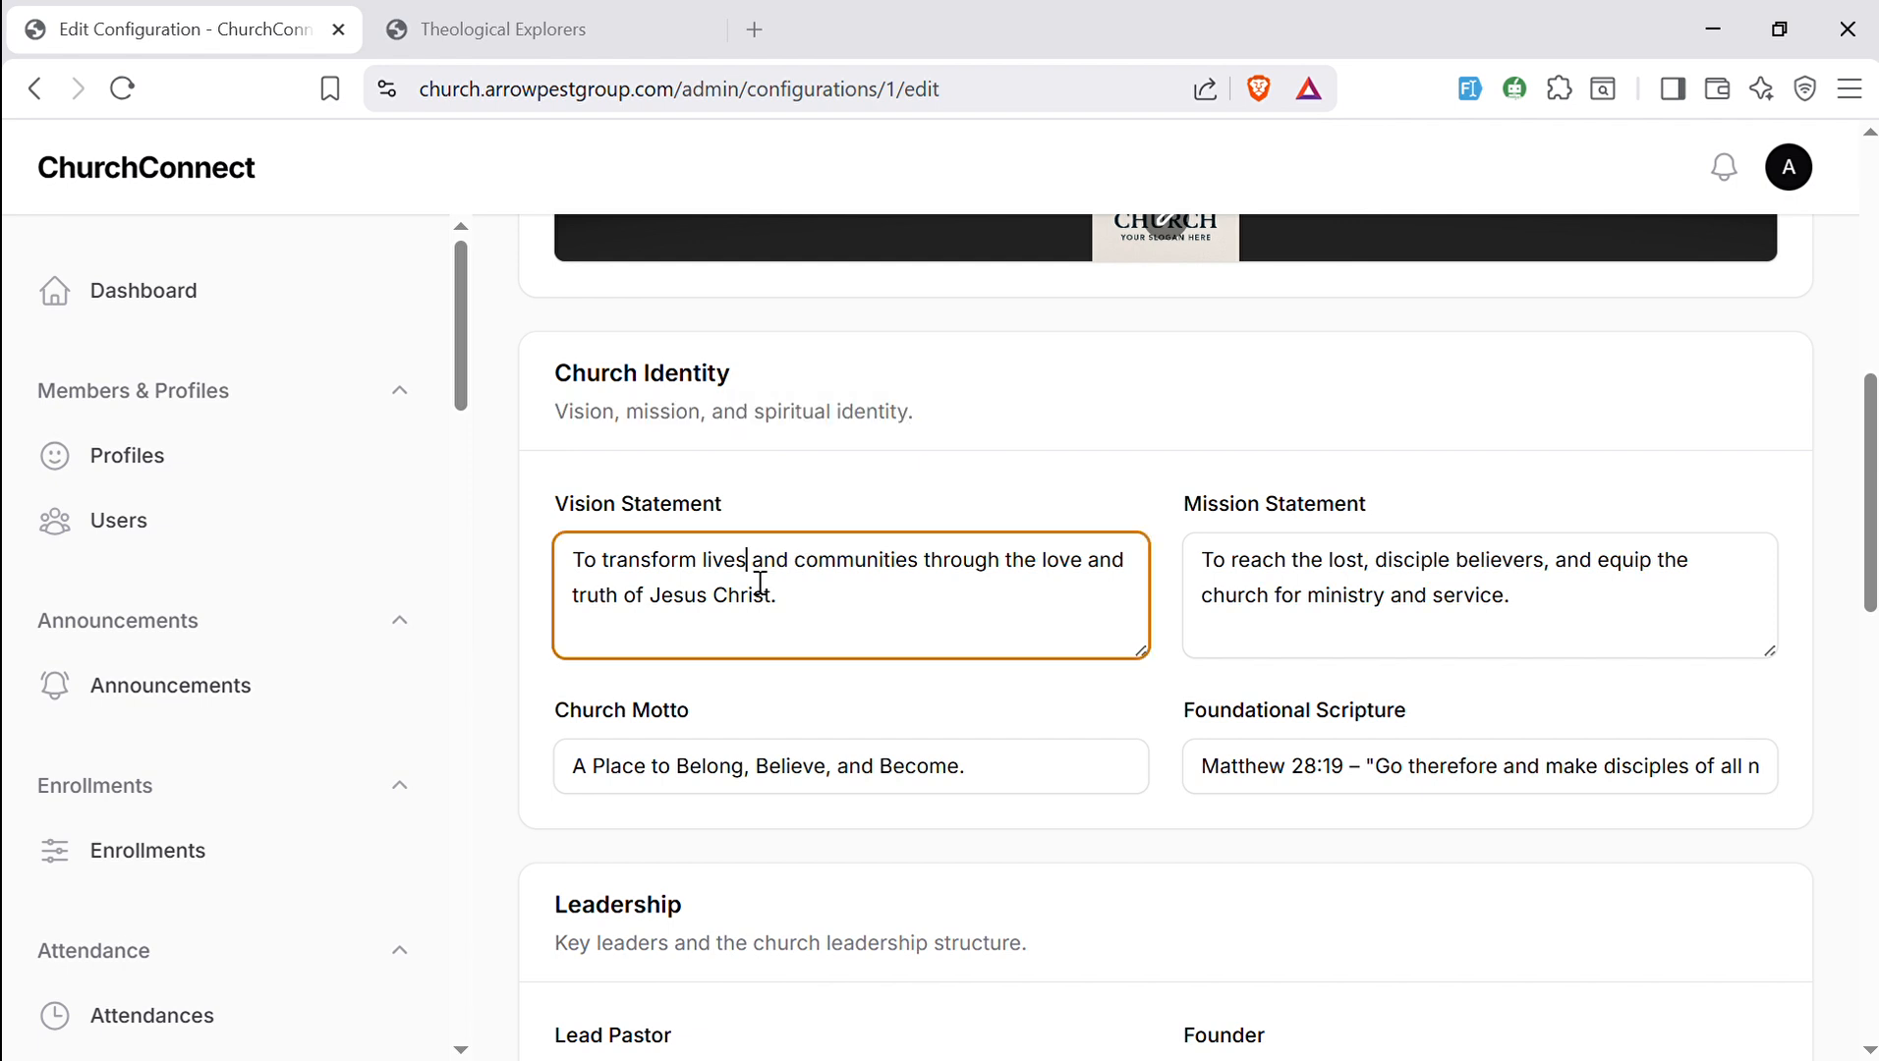
{"action": "left_click", "coordinate": [1272, 609]}
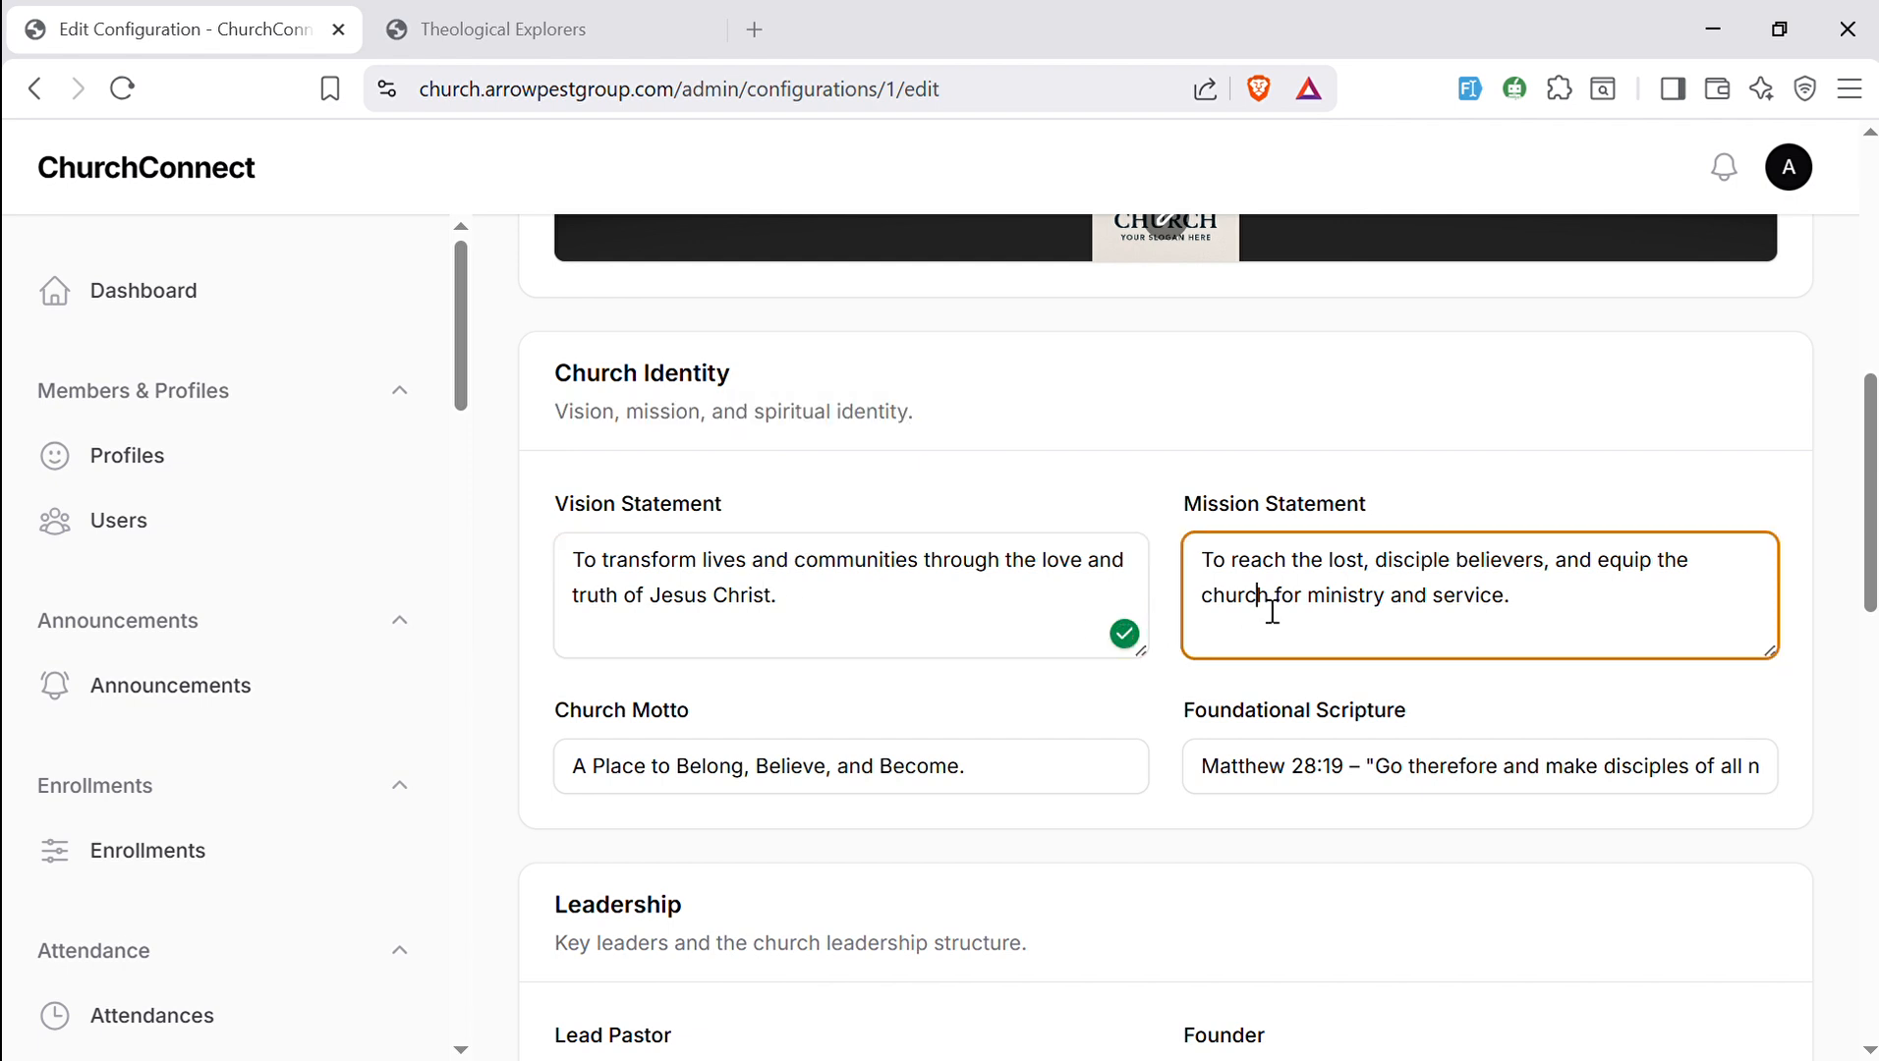
{"action": "left_click", "coordinate": [1011, 764]}
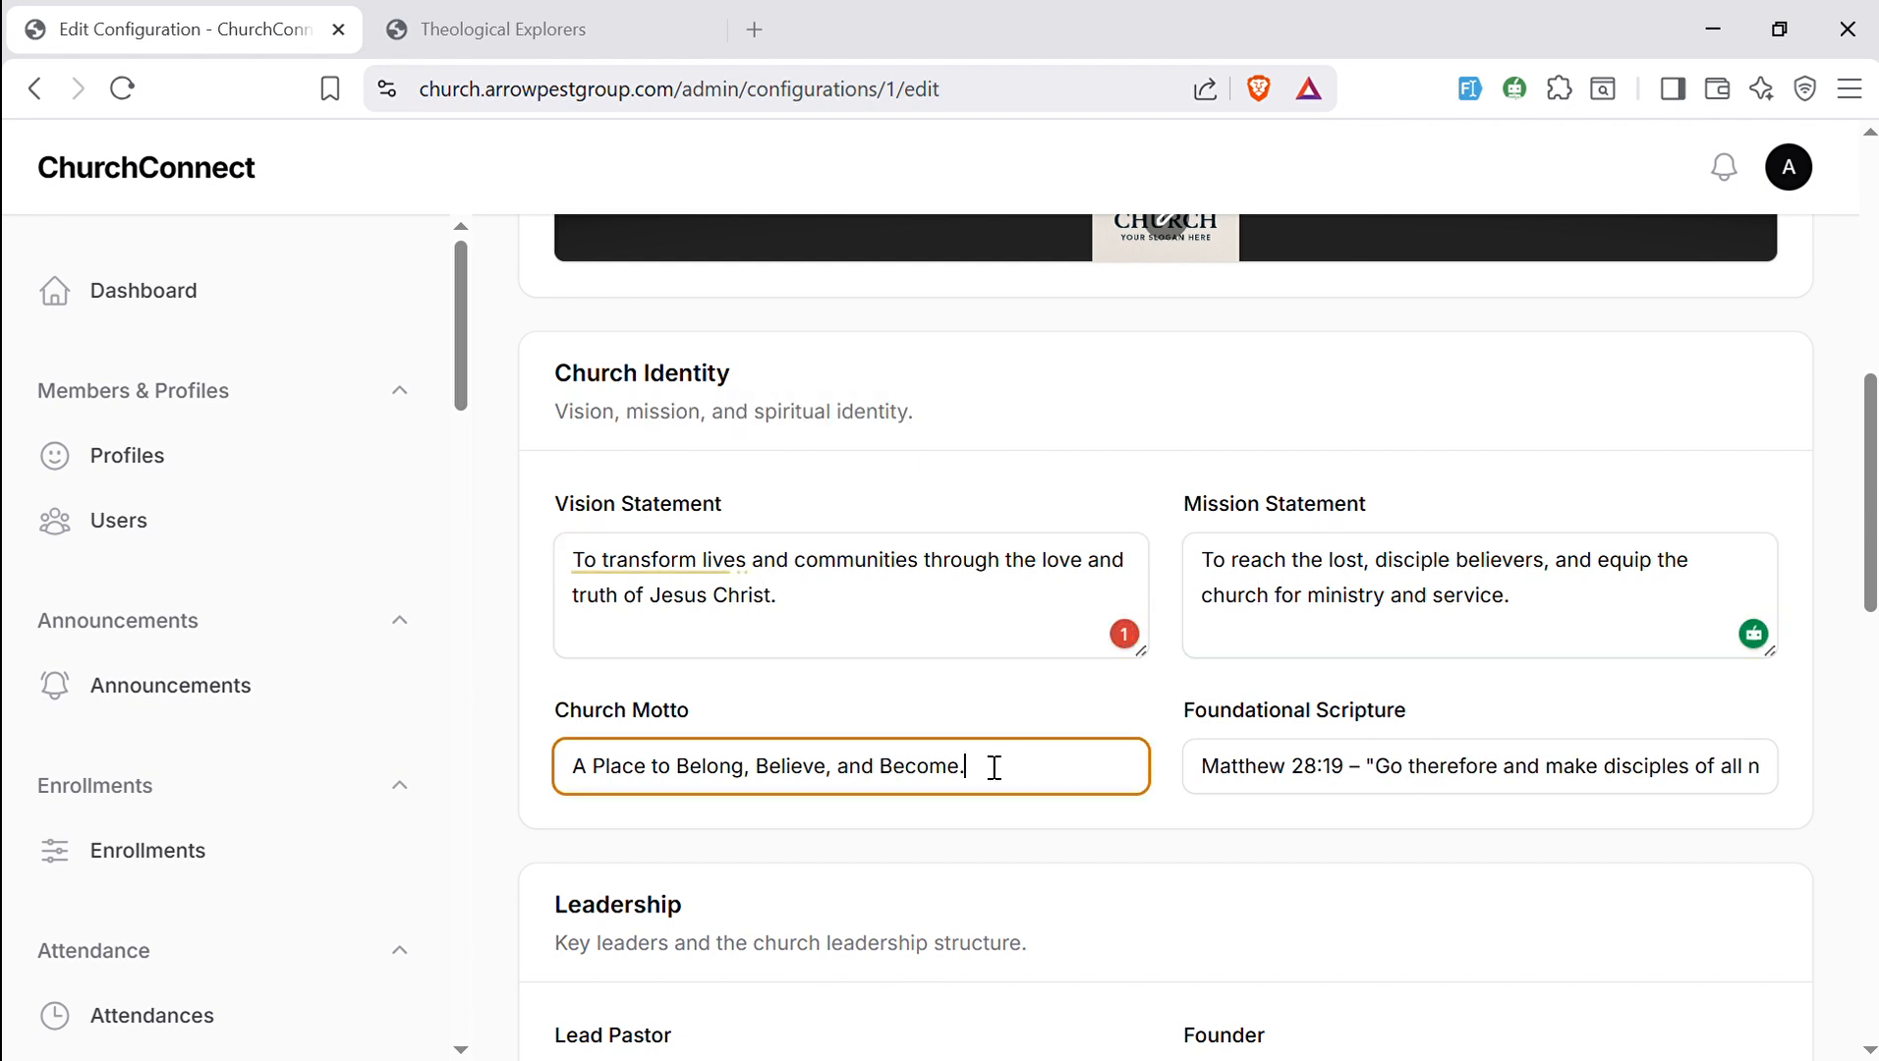
{"action": "left_click", "coordinate": [1311, 783]}
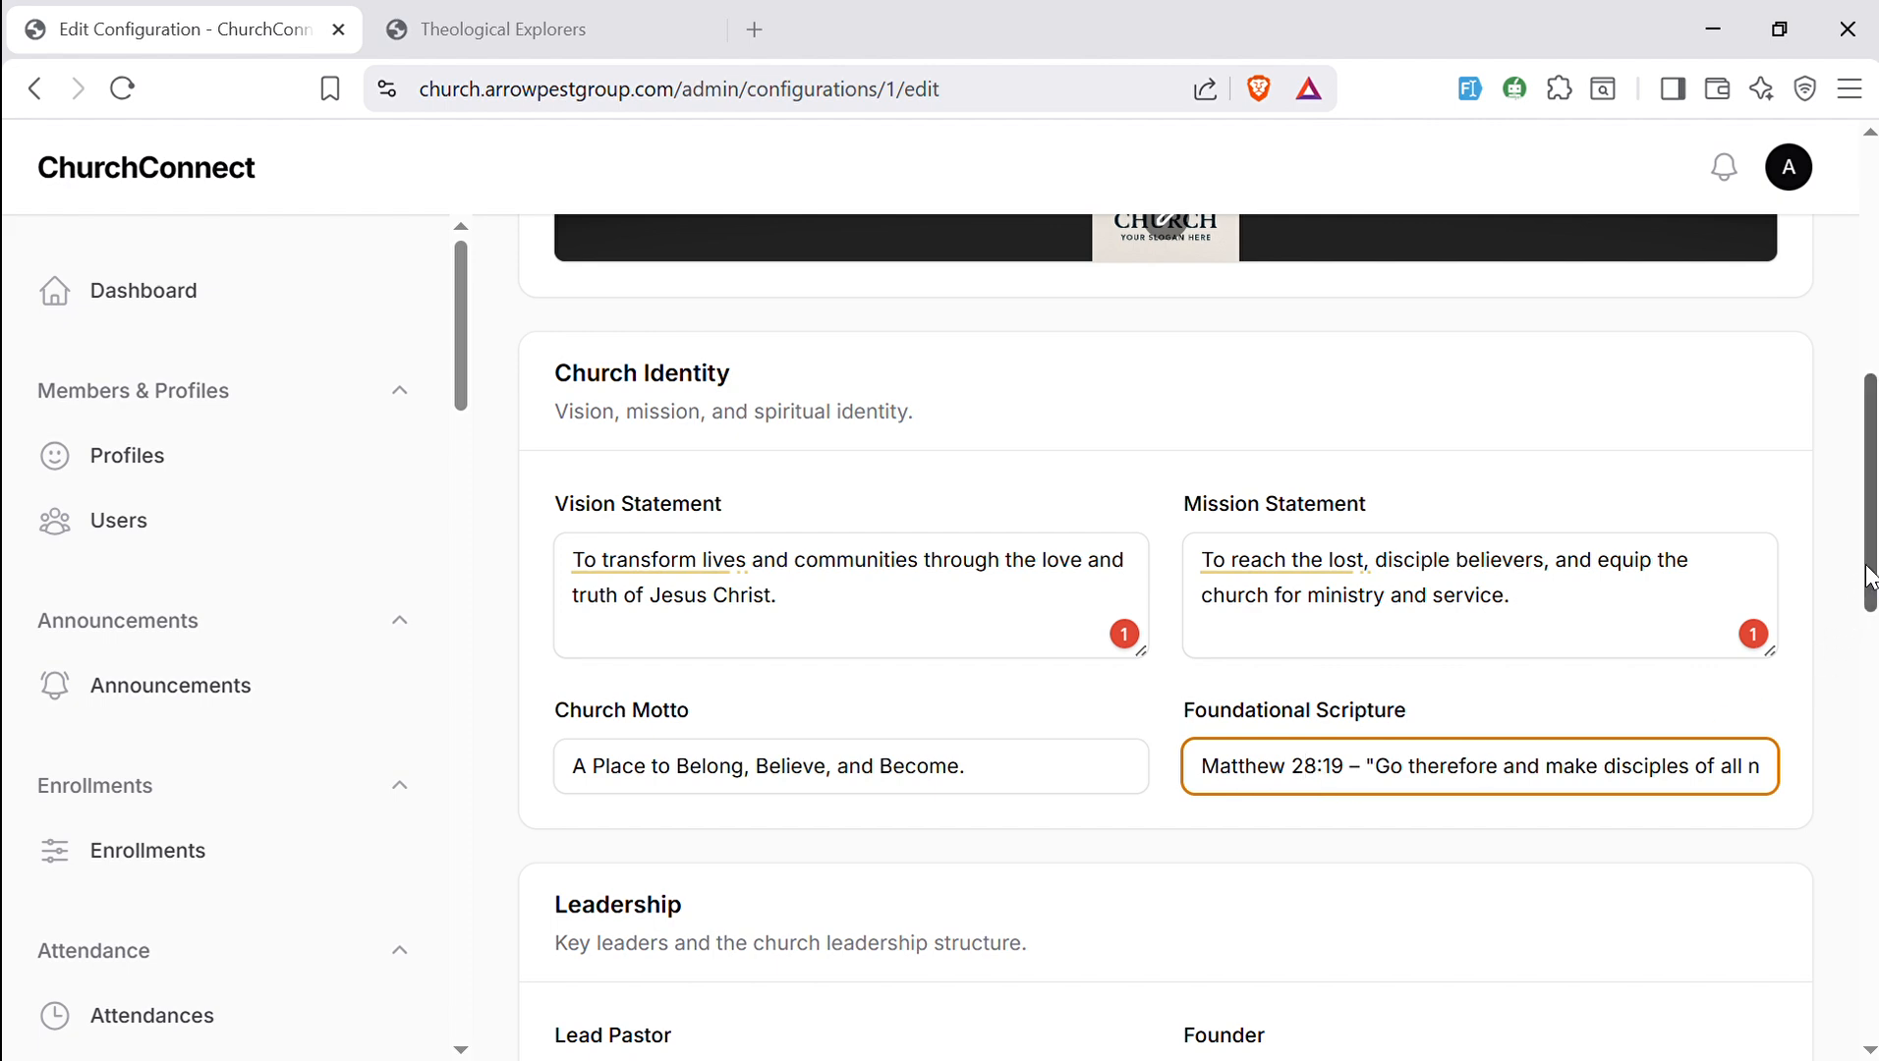
{"action": "left_click_drag", "start_coordinate": [1870, 577], "coordinate": [1870, 702]}
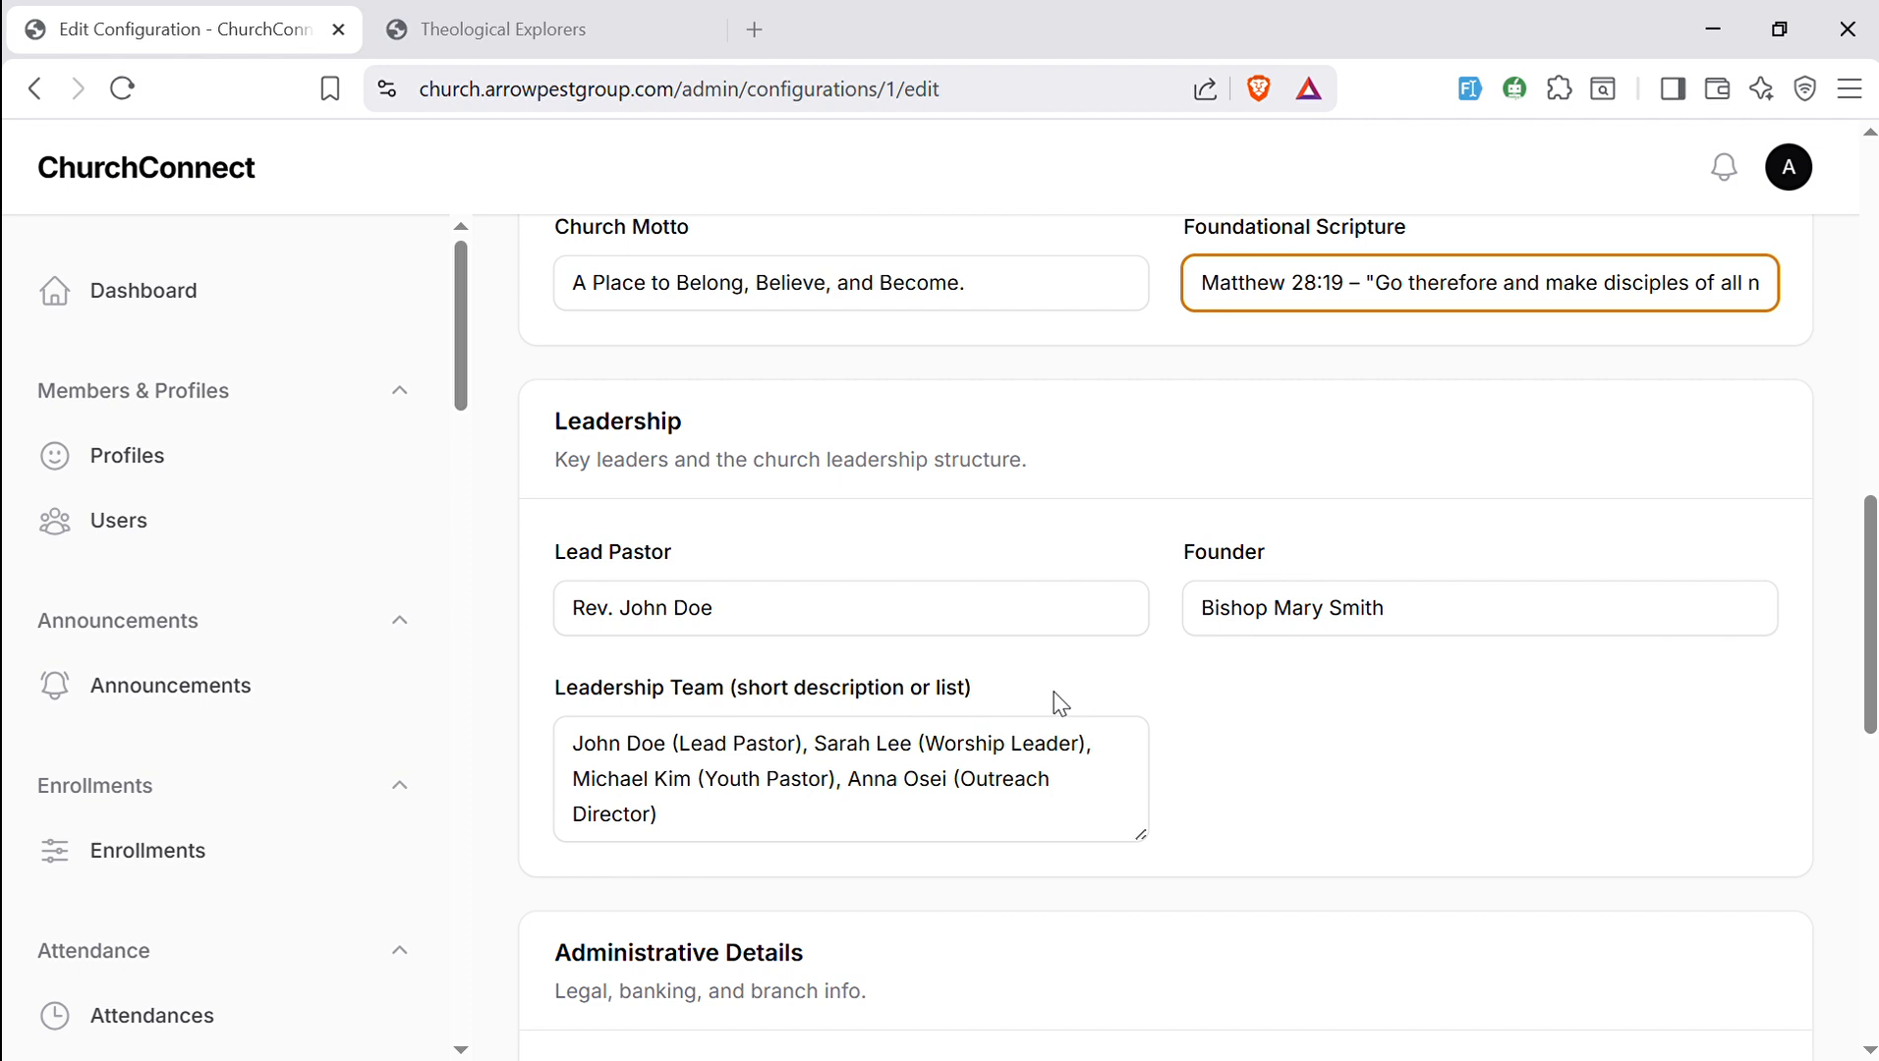
{"action": "left_click", "coordinate": [755, 739]}
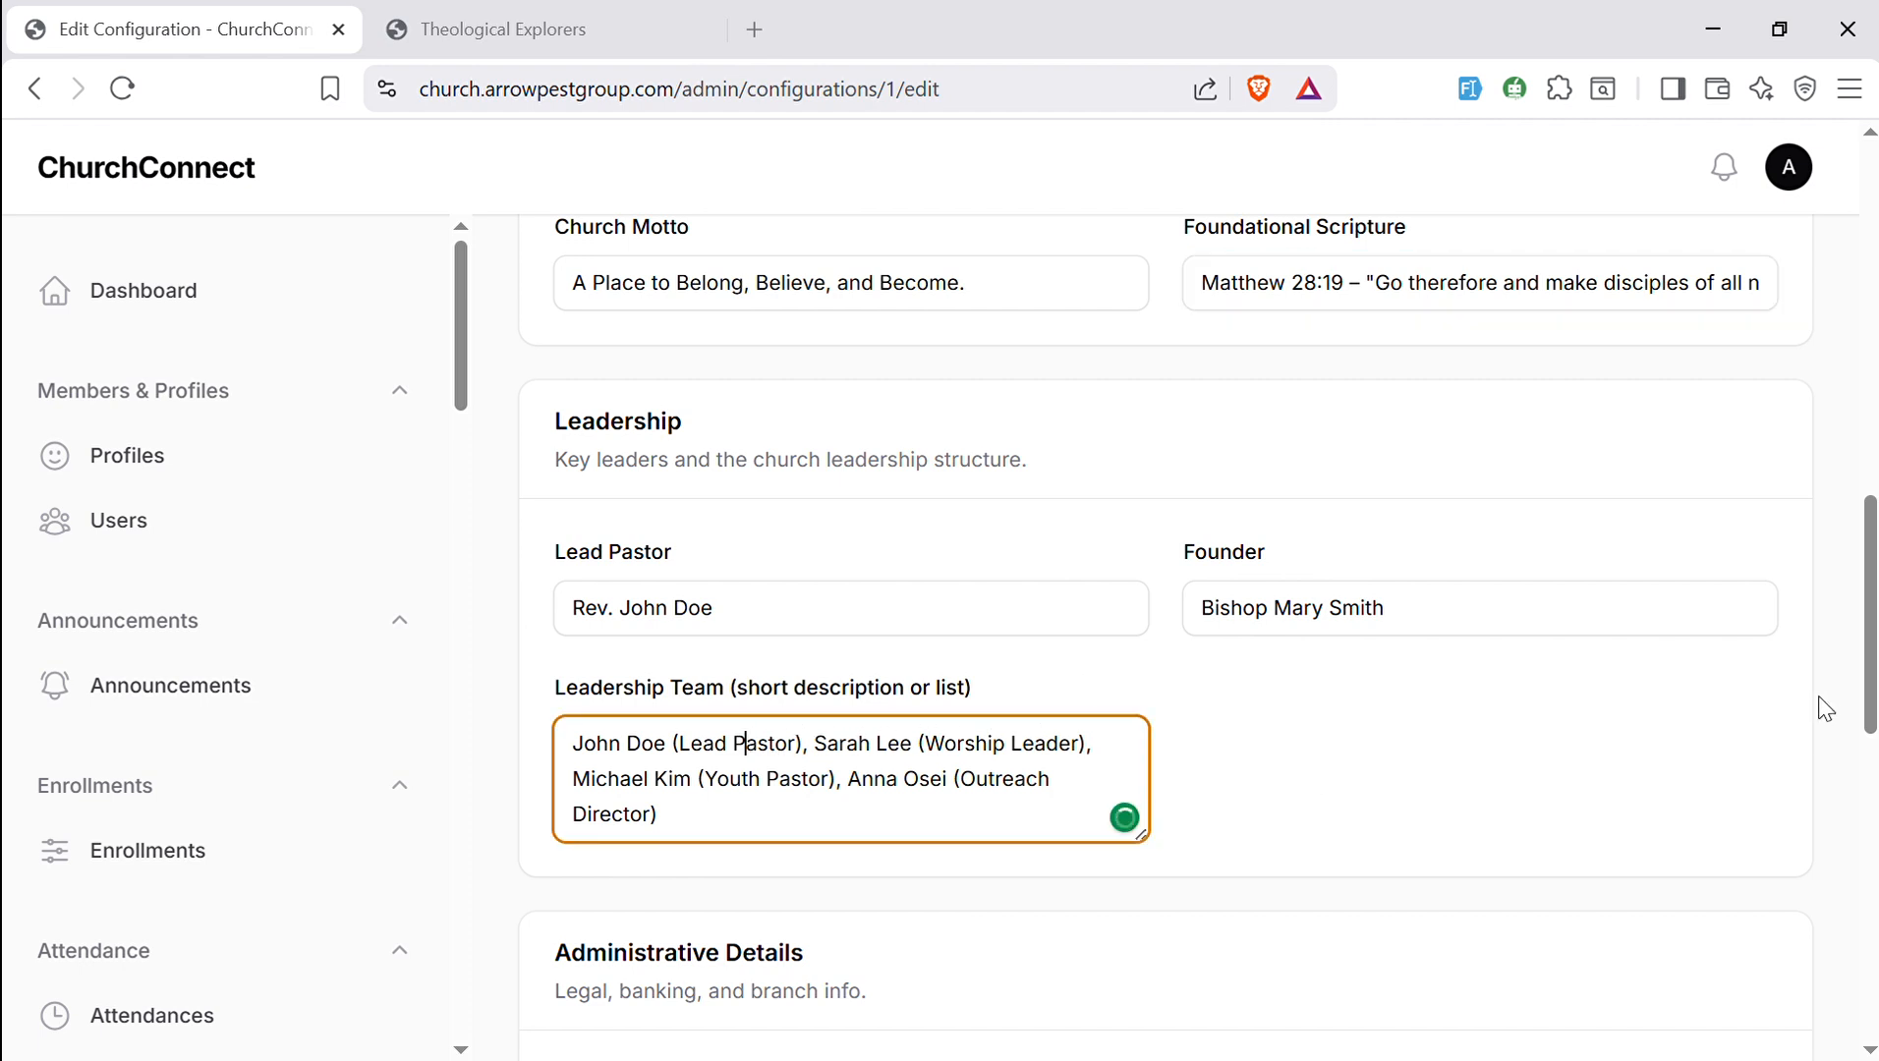
- Review the Administrative Details, covering the banking information, tax-exempt status and affiliated churches
{"action": "left_click_drag", "start_coordinate": [1869, 661], "coordinate": [1846, 784]}
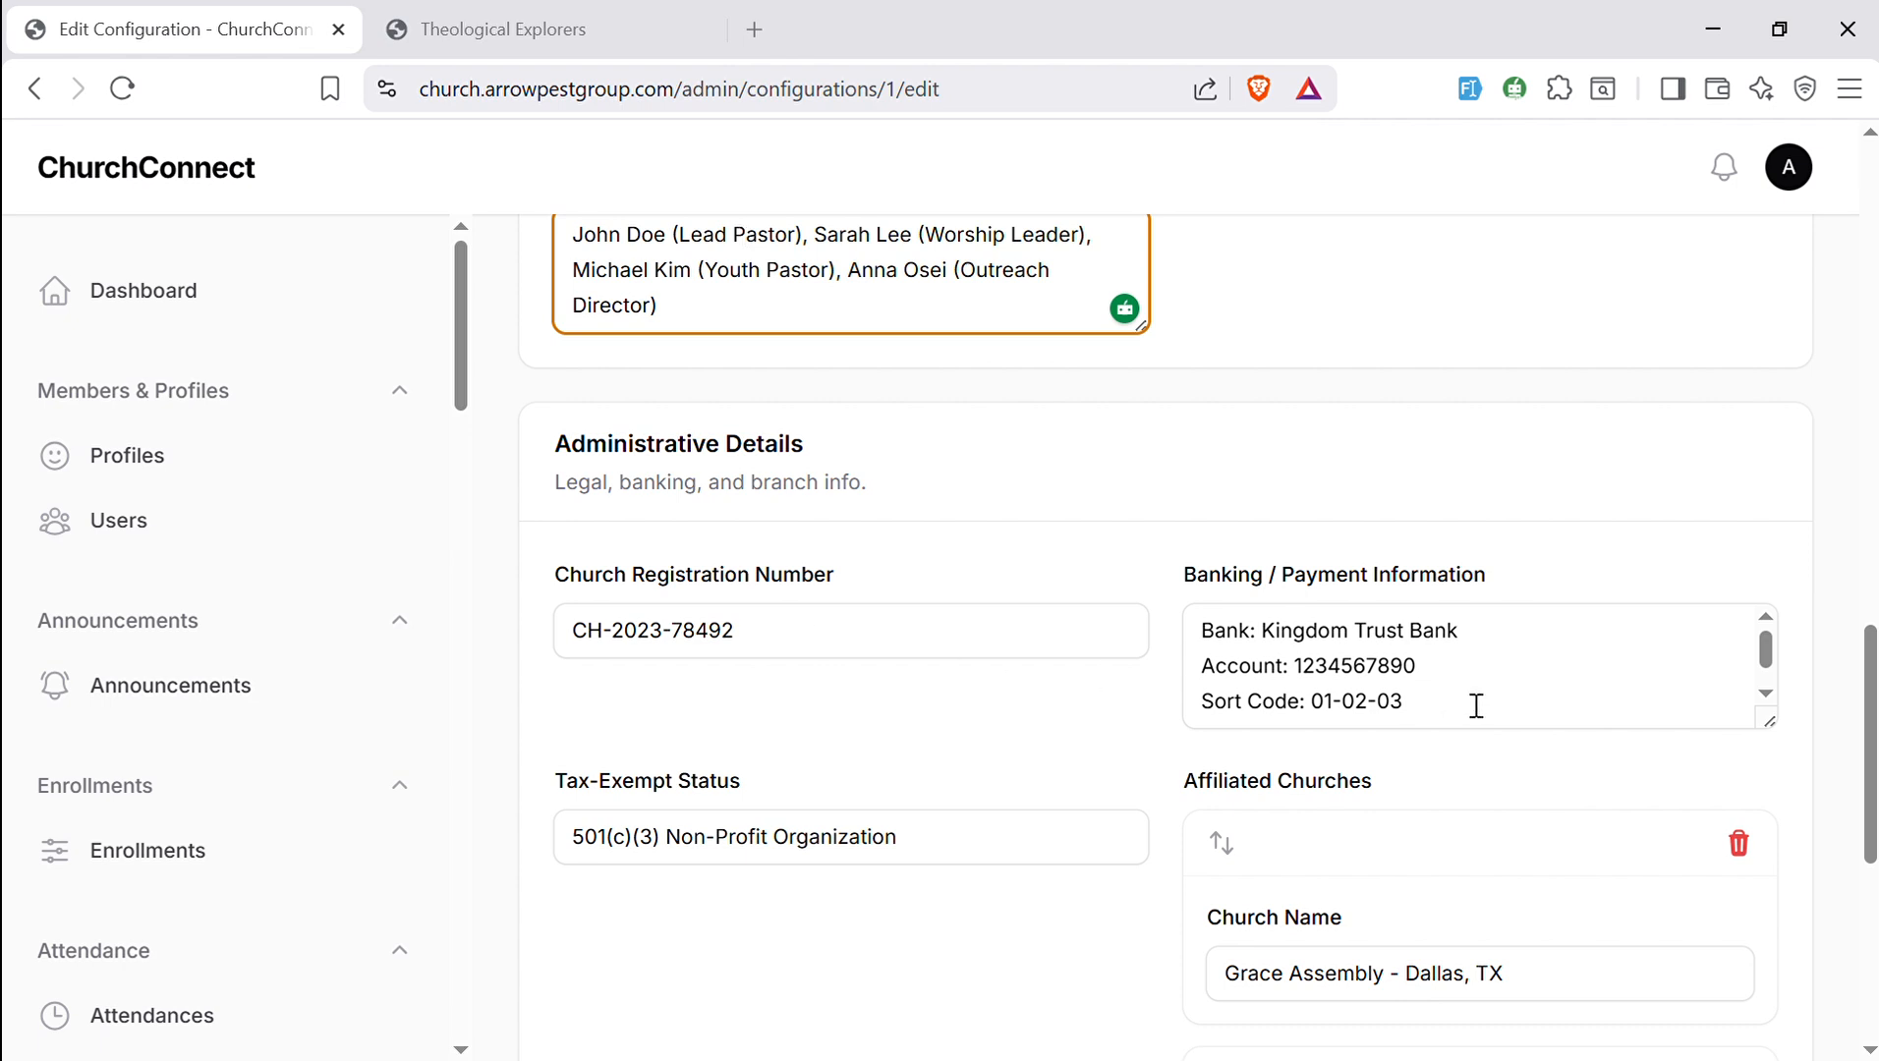
{"action": "left_click_drag", "start_coordinate": [1476, 704], "coordinate": [1201, 630]}
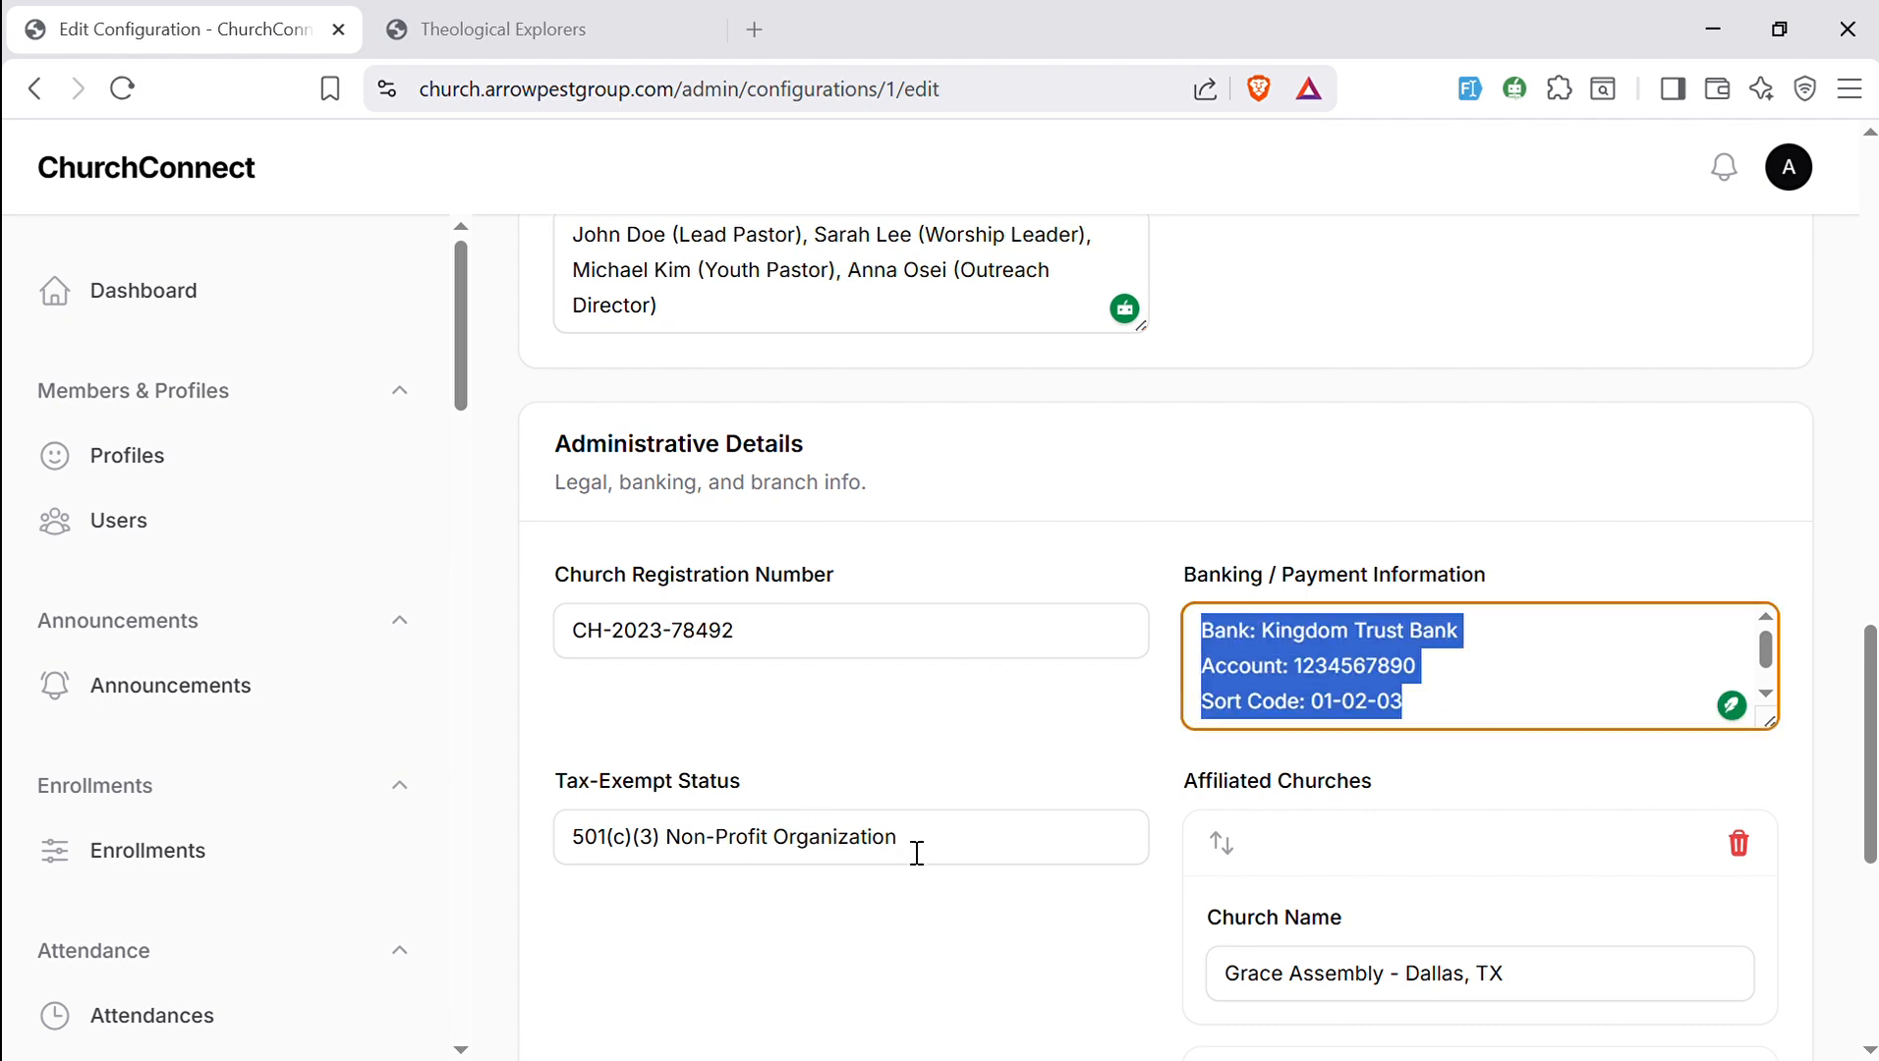
{"action": "left_click_drag", "start_coordinate": [954, 863], "coordinate": [590, 872]}
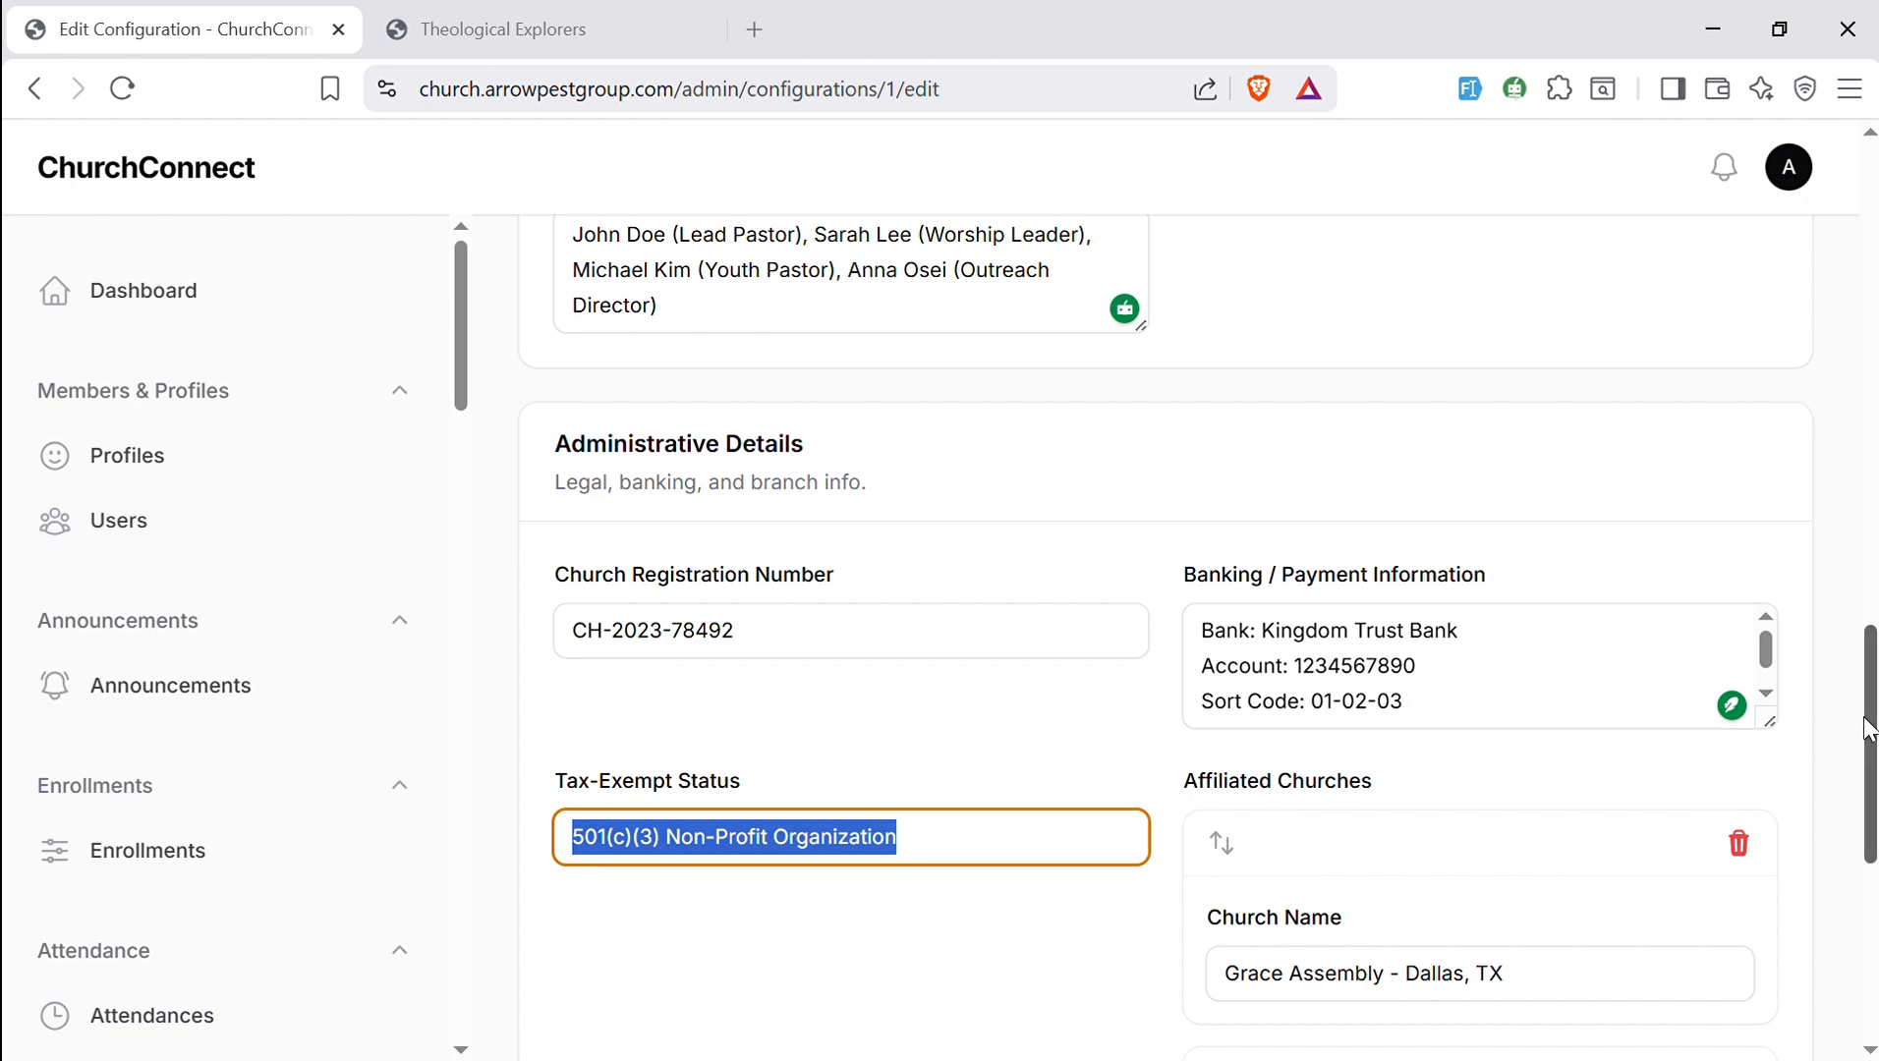
{"action": "left_click_drag", "start_coordinate": [1870, 731], "coordinate": [1870, 809]}
{"action": "left_click_drag", "start_coordinate": [1380, 472], "coordinate": [1219, 473]}
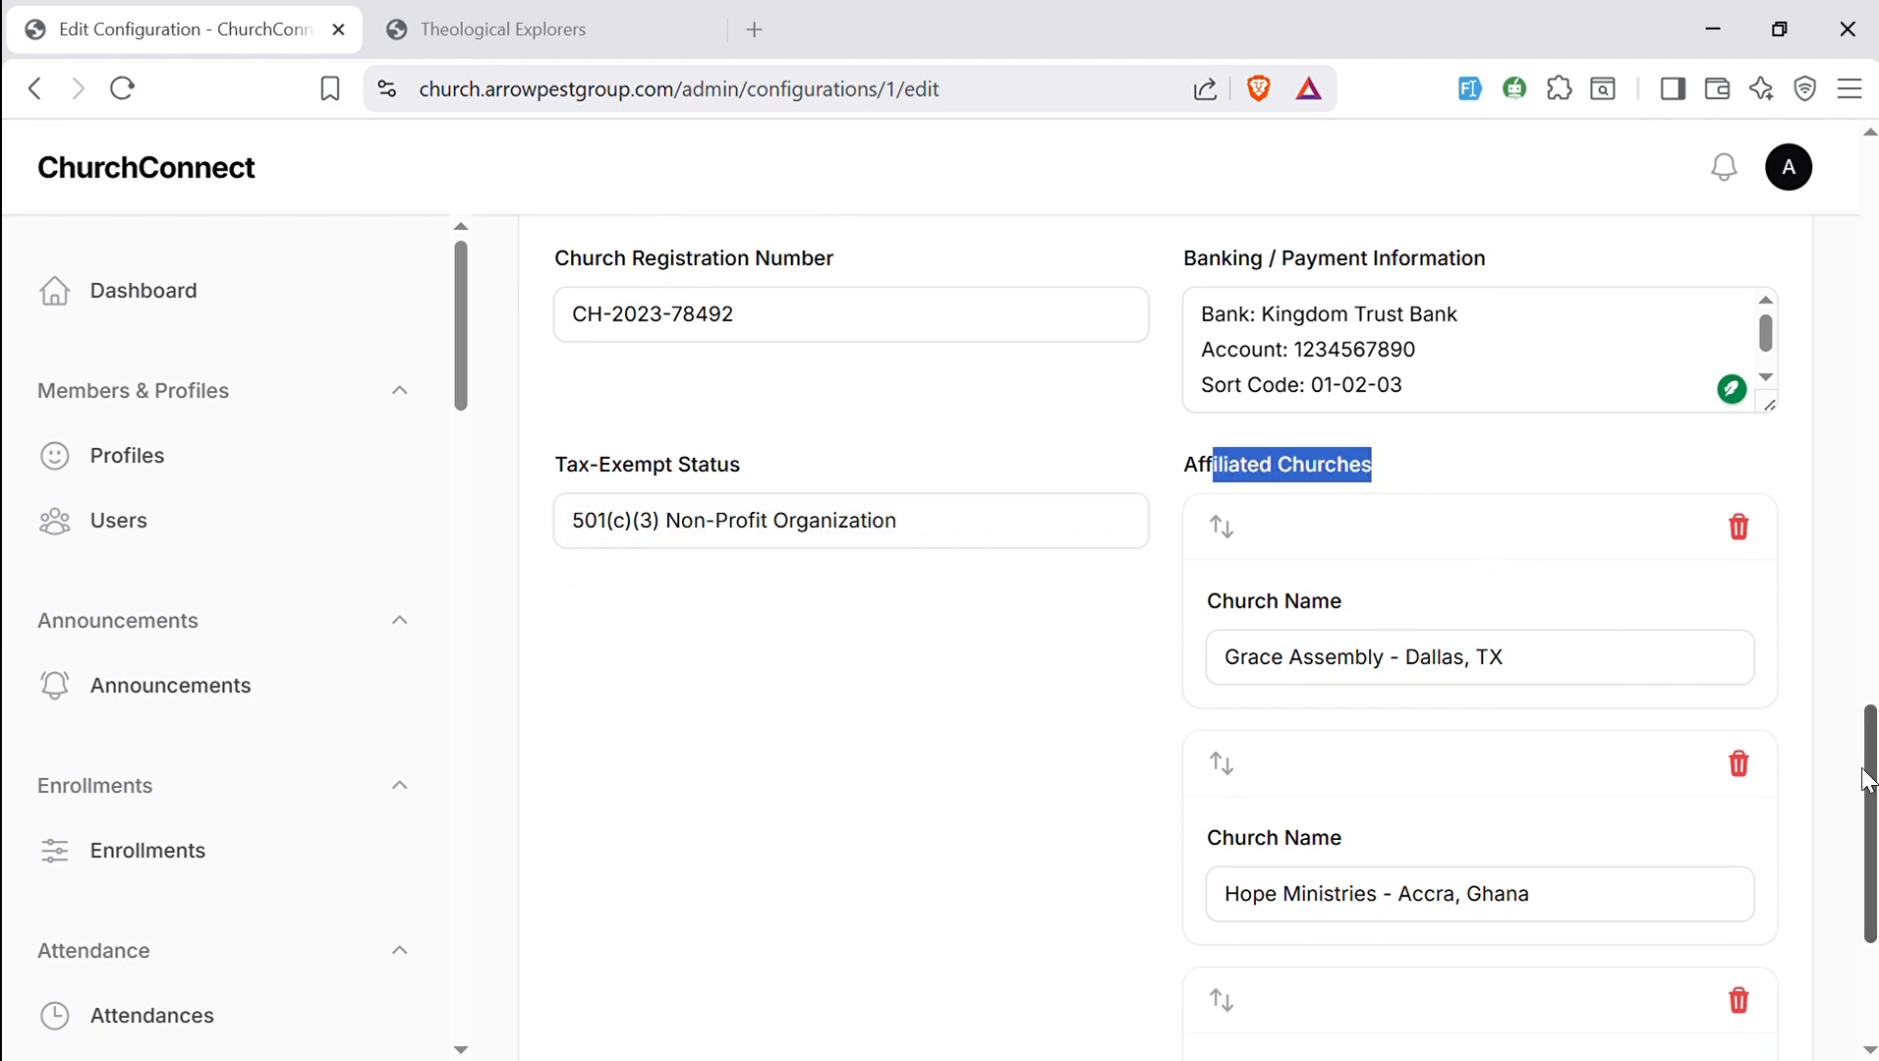
- Add a blank affiliated church entry, remove it again, and save the configuration changes
{"action": "mouse_move", "coordinate": [1867, 780]}
{"action": "left_mouse_down"}
{"action": "mouse_move", "coordinate": [1867, 840]}
{"action": "mouse_move", "coordinate": [1870, 813]}
{"action": "left_mouse_up"}
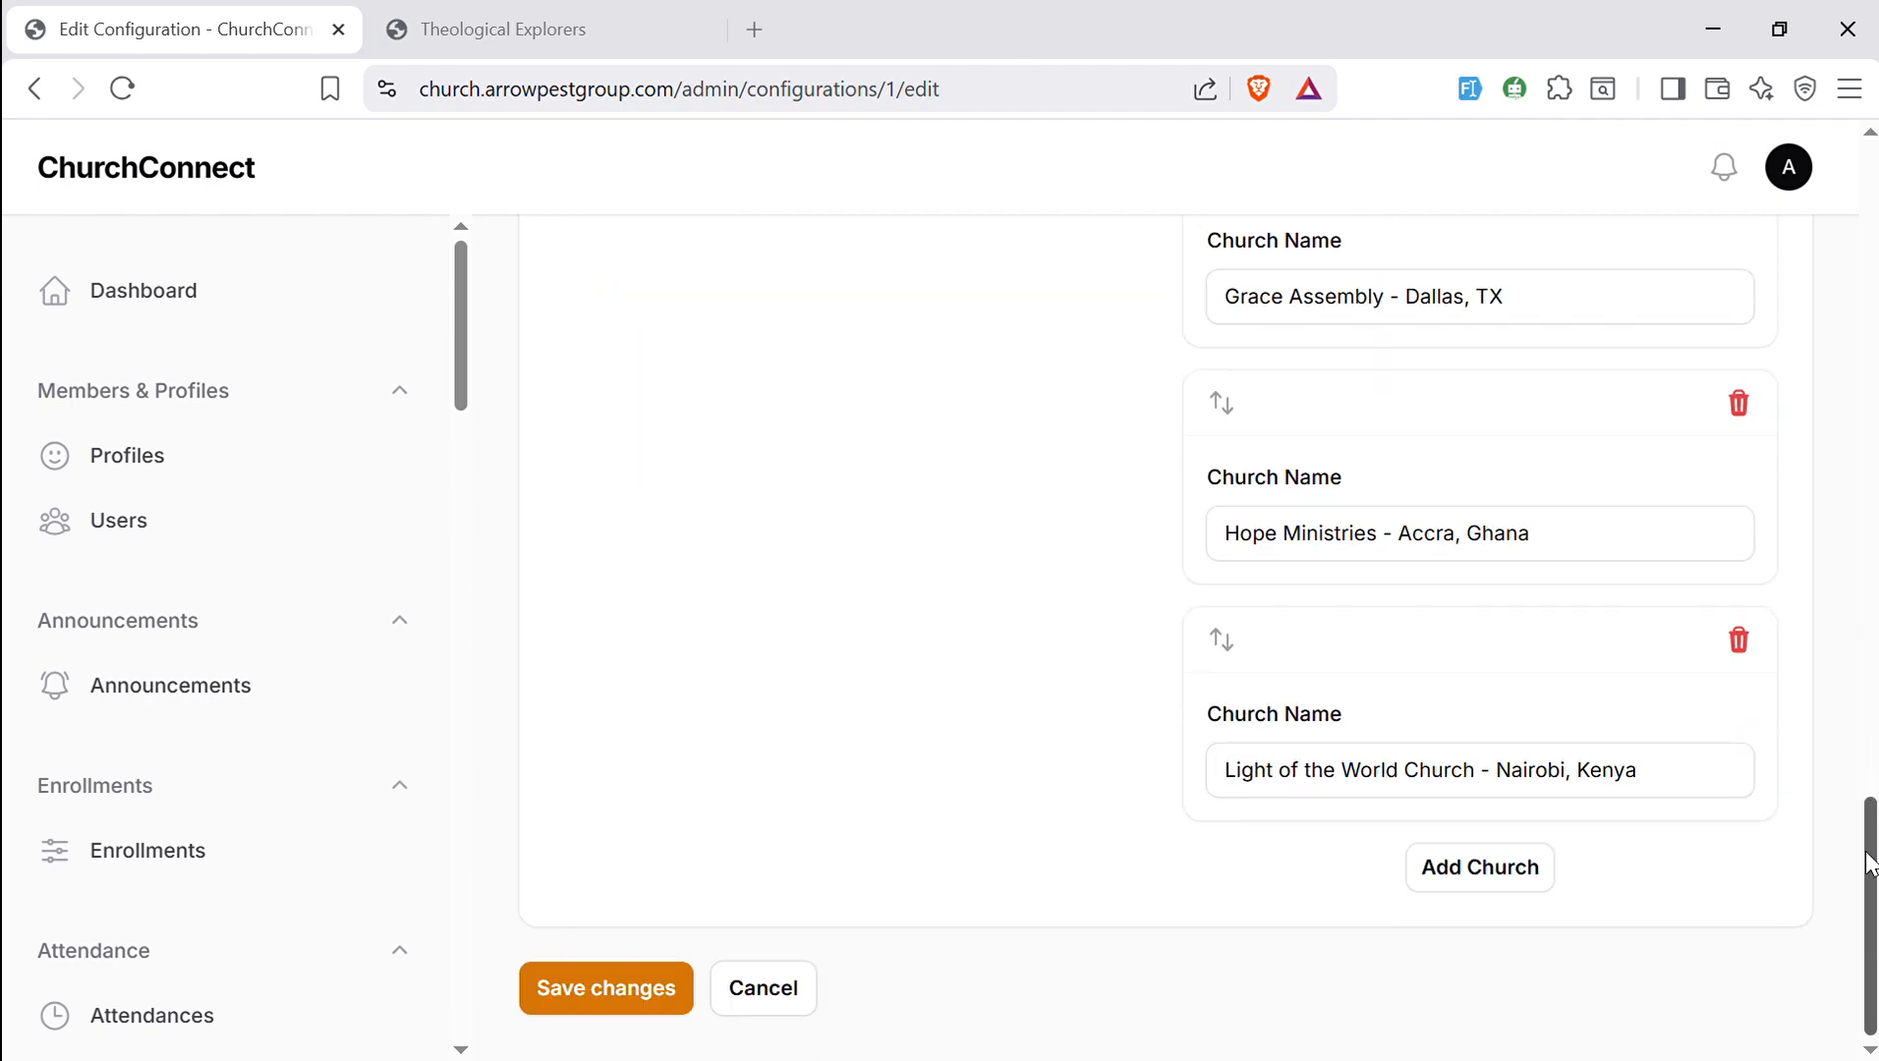
{"action": "left_click", "coordinate": [1477, 872]}
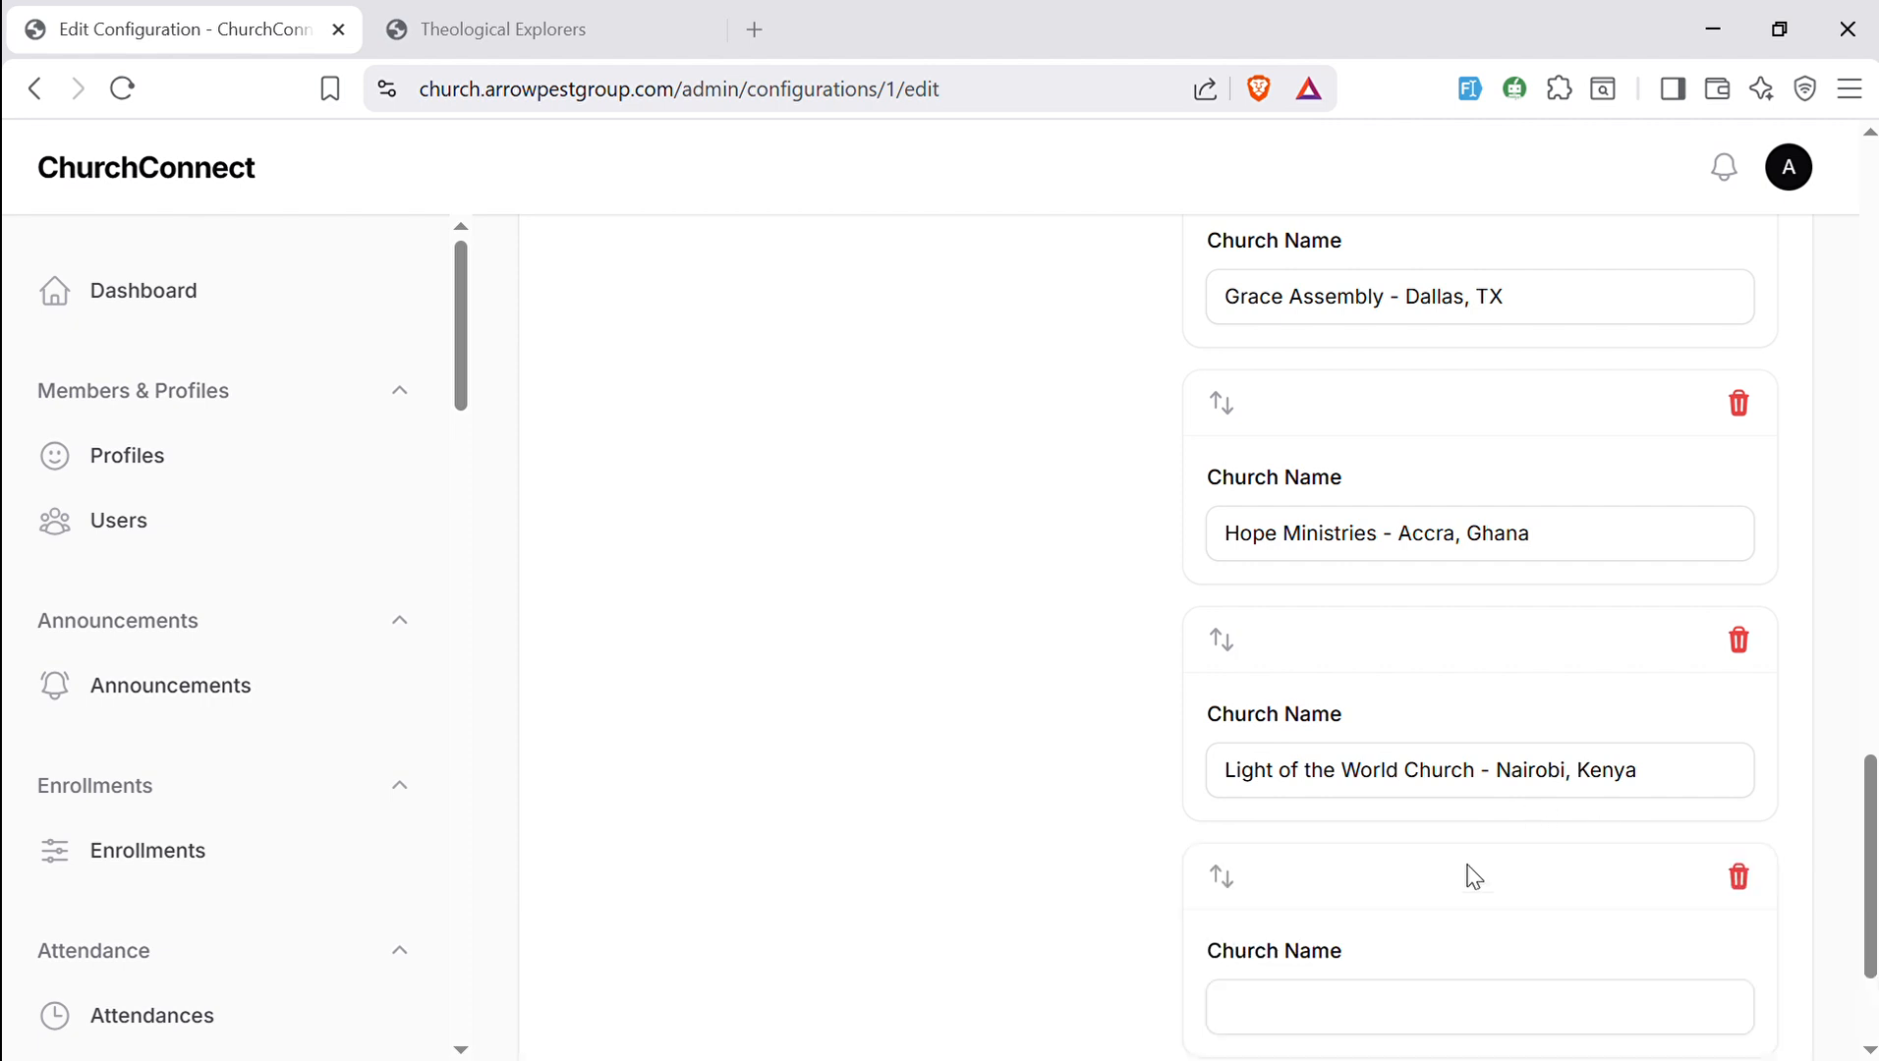
{"action": "left_click", "coordinate": [1735, 885]}
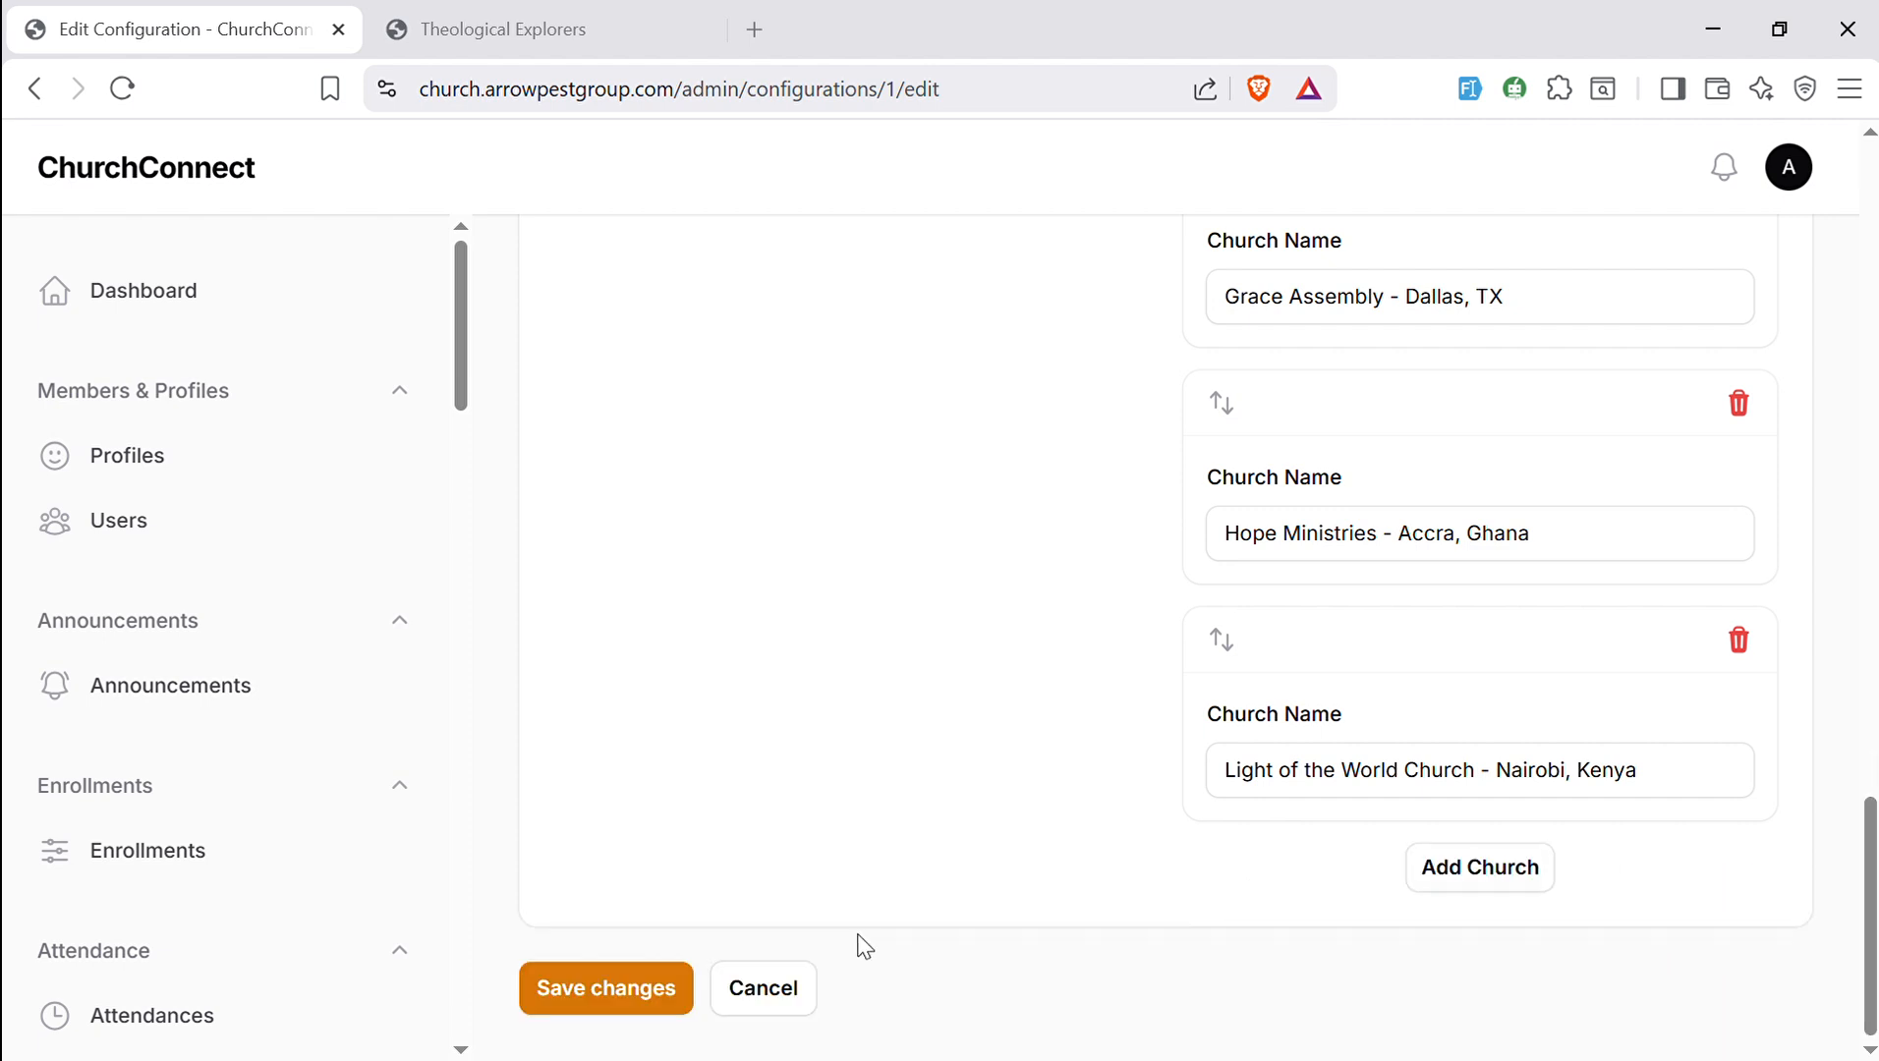
{"action": "left_click", "coordinate": [612, 987]}
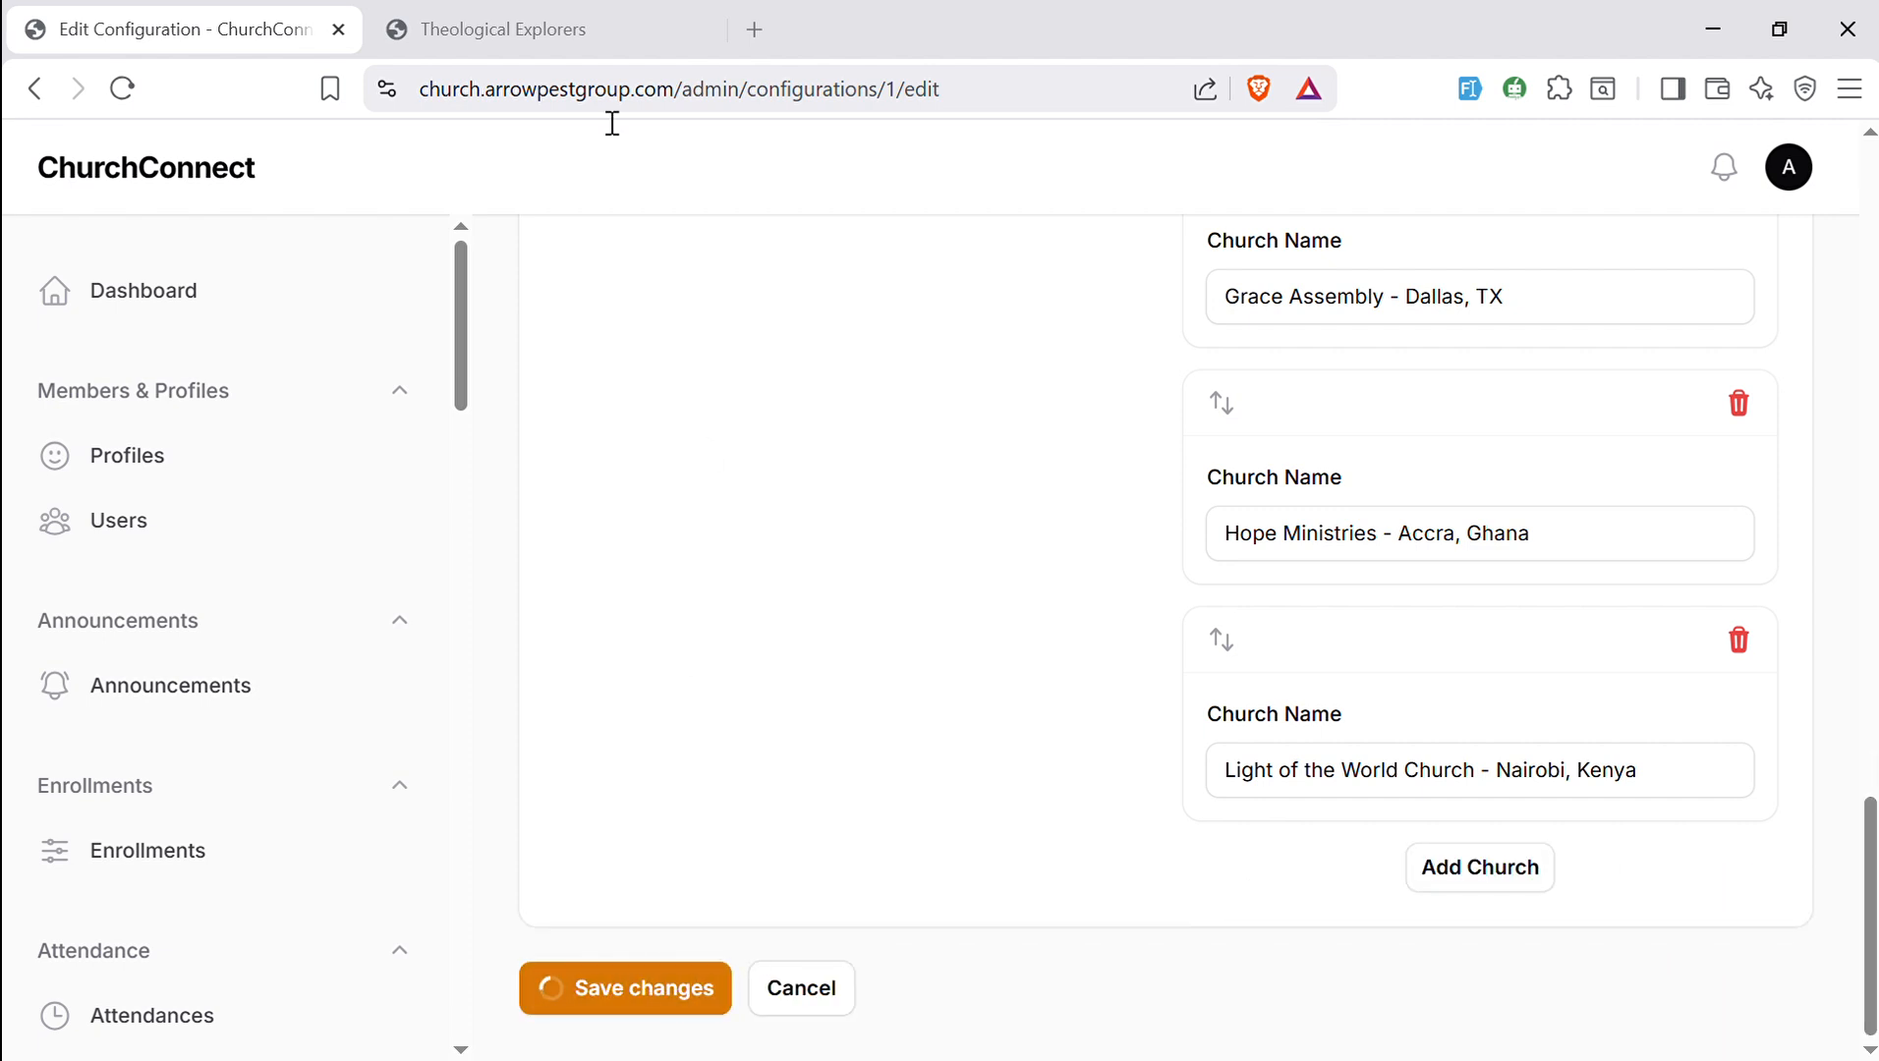
- Reload the Theological Explorers group PDF and examine its church name heading and member registration table
{"action": "left_click", "coordinate": [542, 20]}
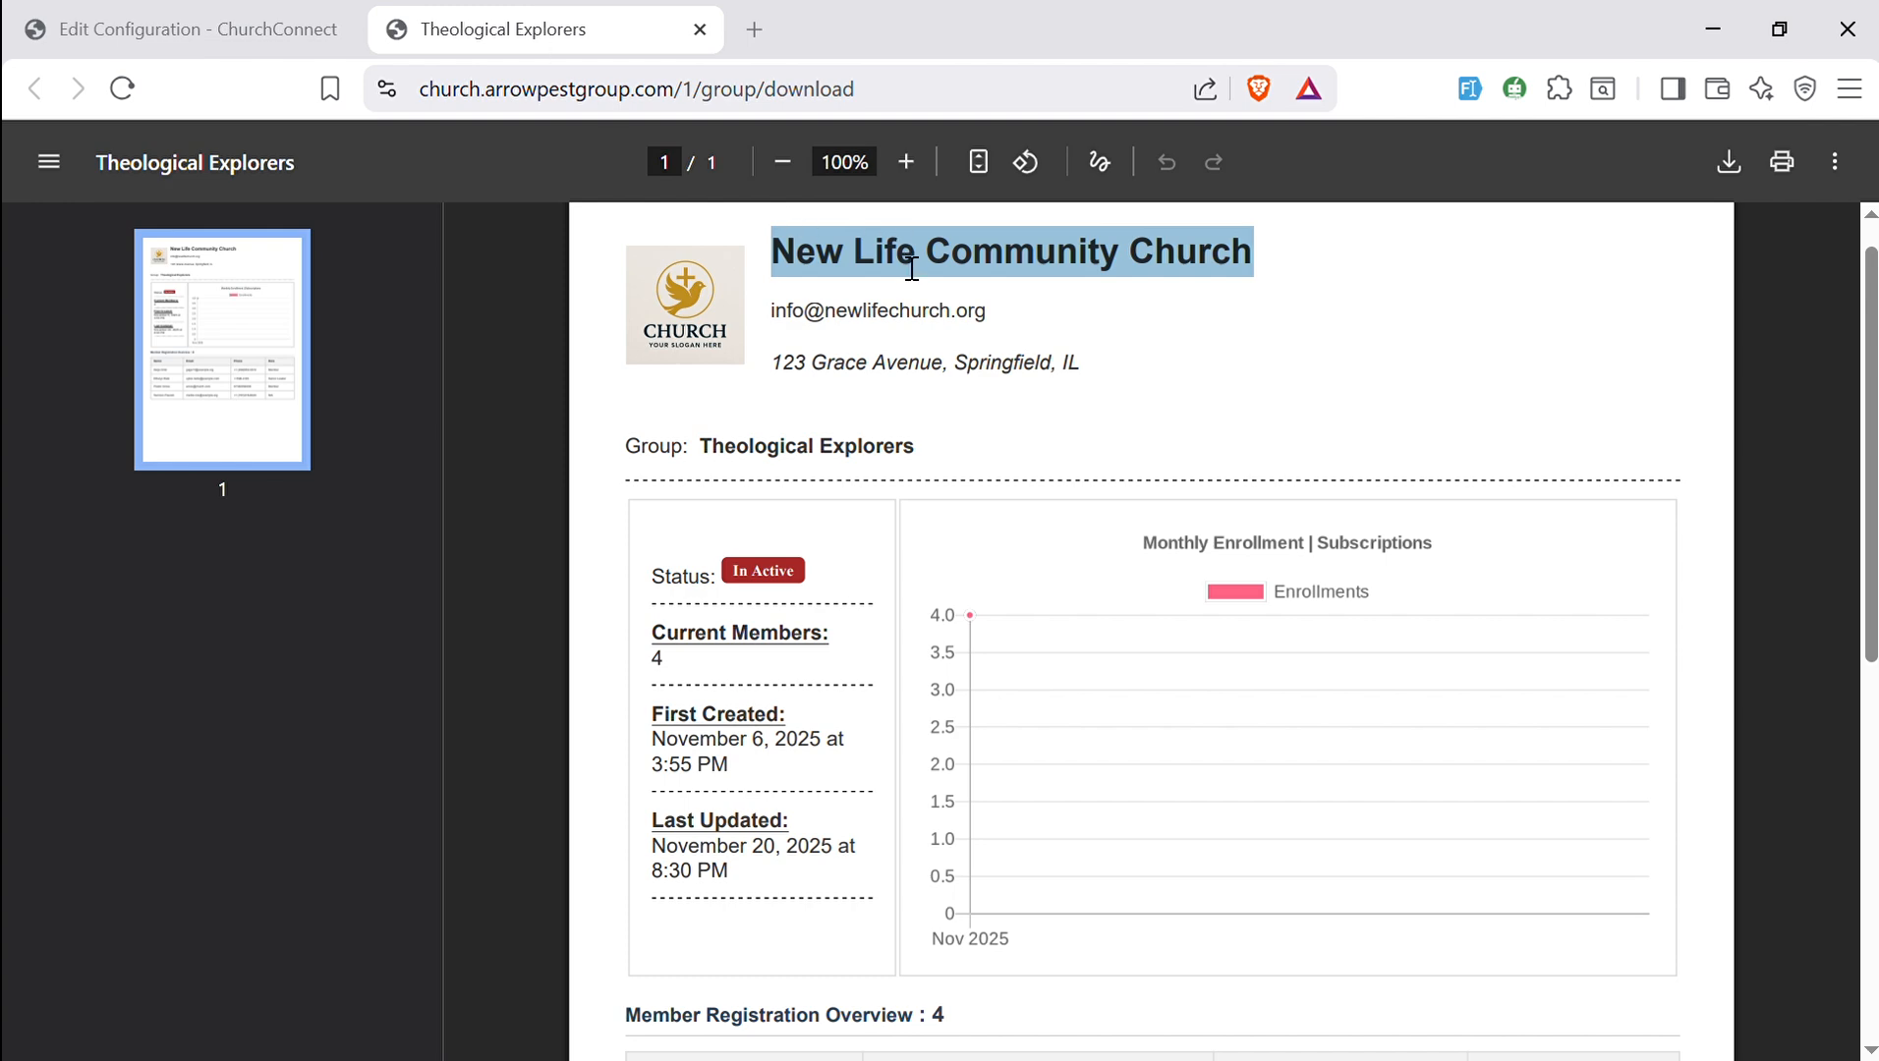
{"action": "left_click", "coordinate": [965, 313]}
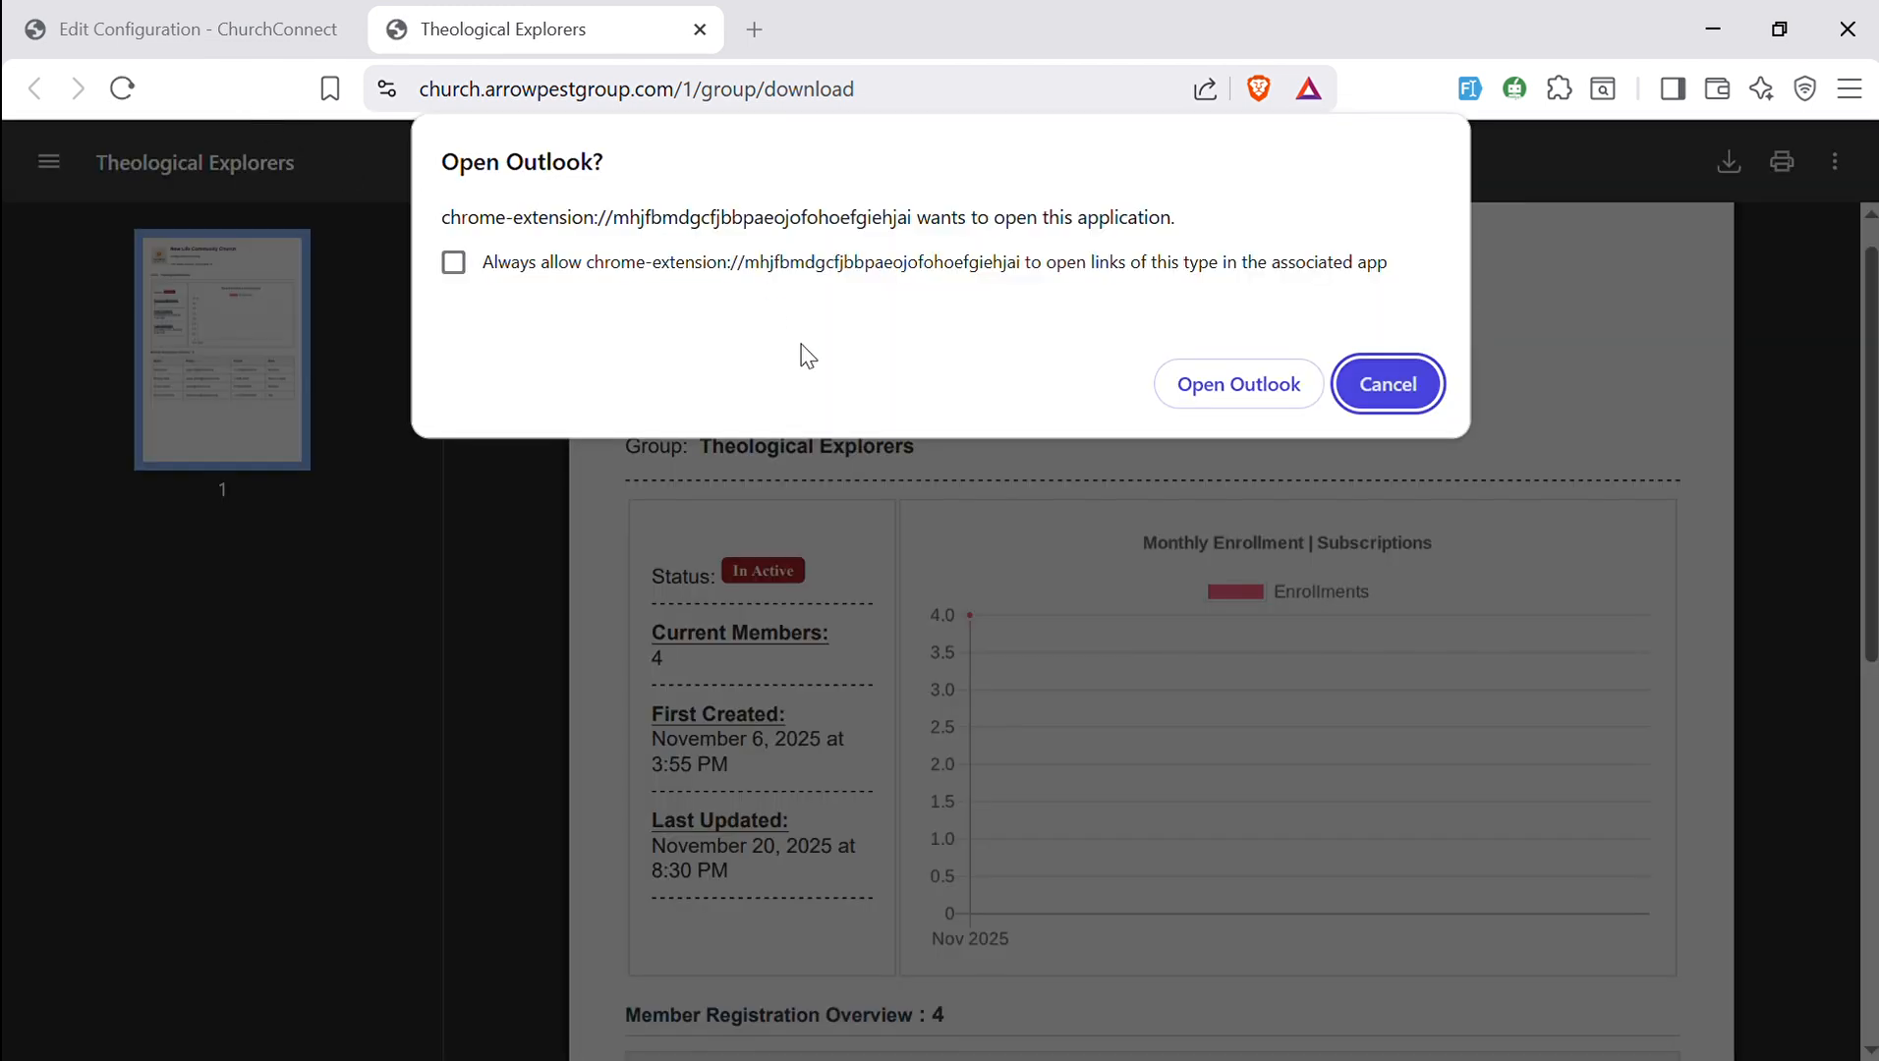
{"action": "left_click", "coordinate": [1385, 384]}
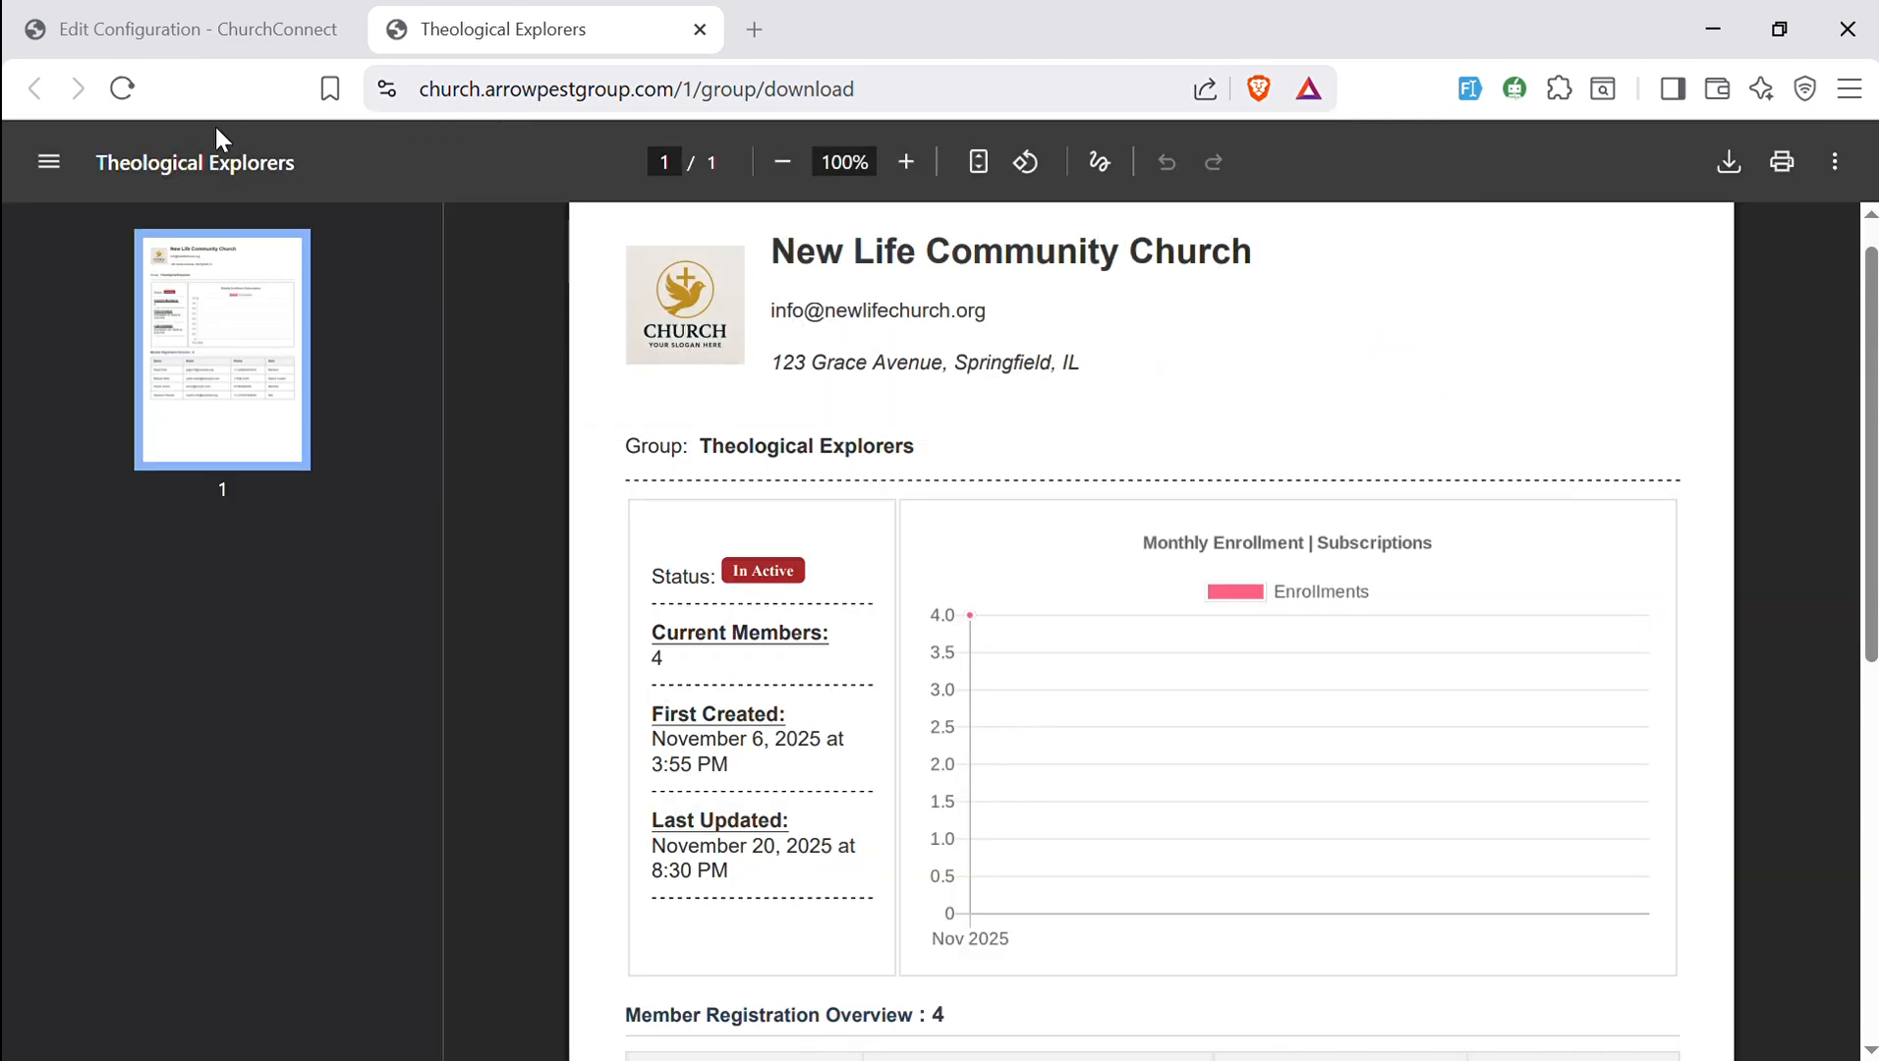
{"action": "left_click", "coordinate": [128, 101]}
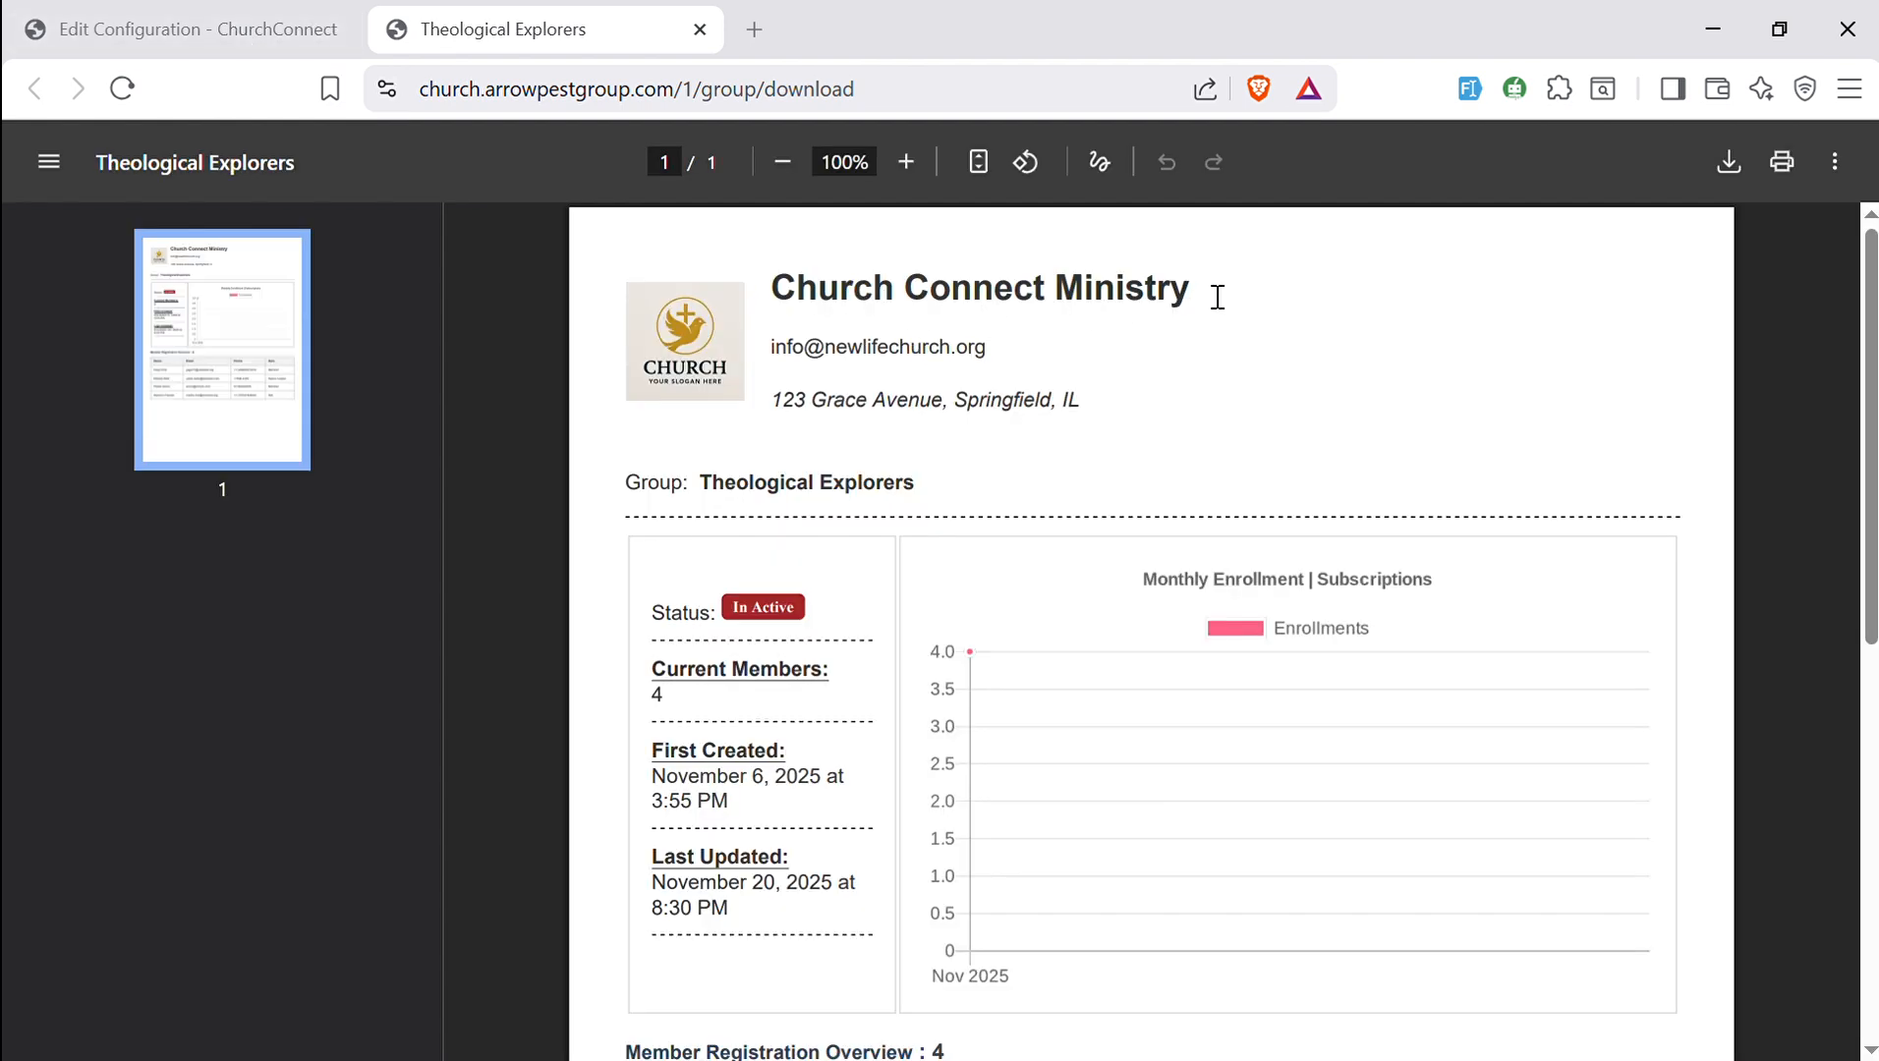
{"action": "left_click_drag", "start_coordinate": [1217, 296], "coordinate": [798, 294]}
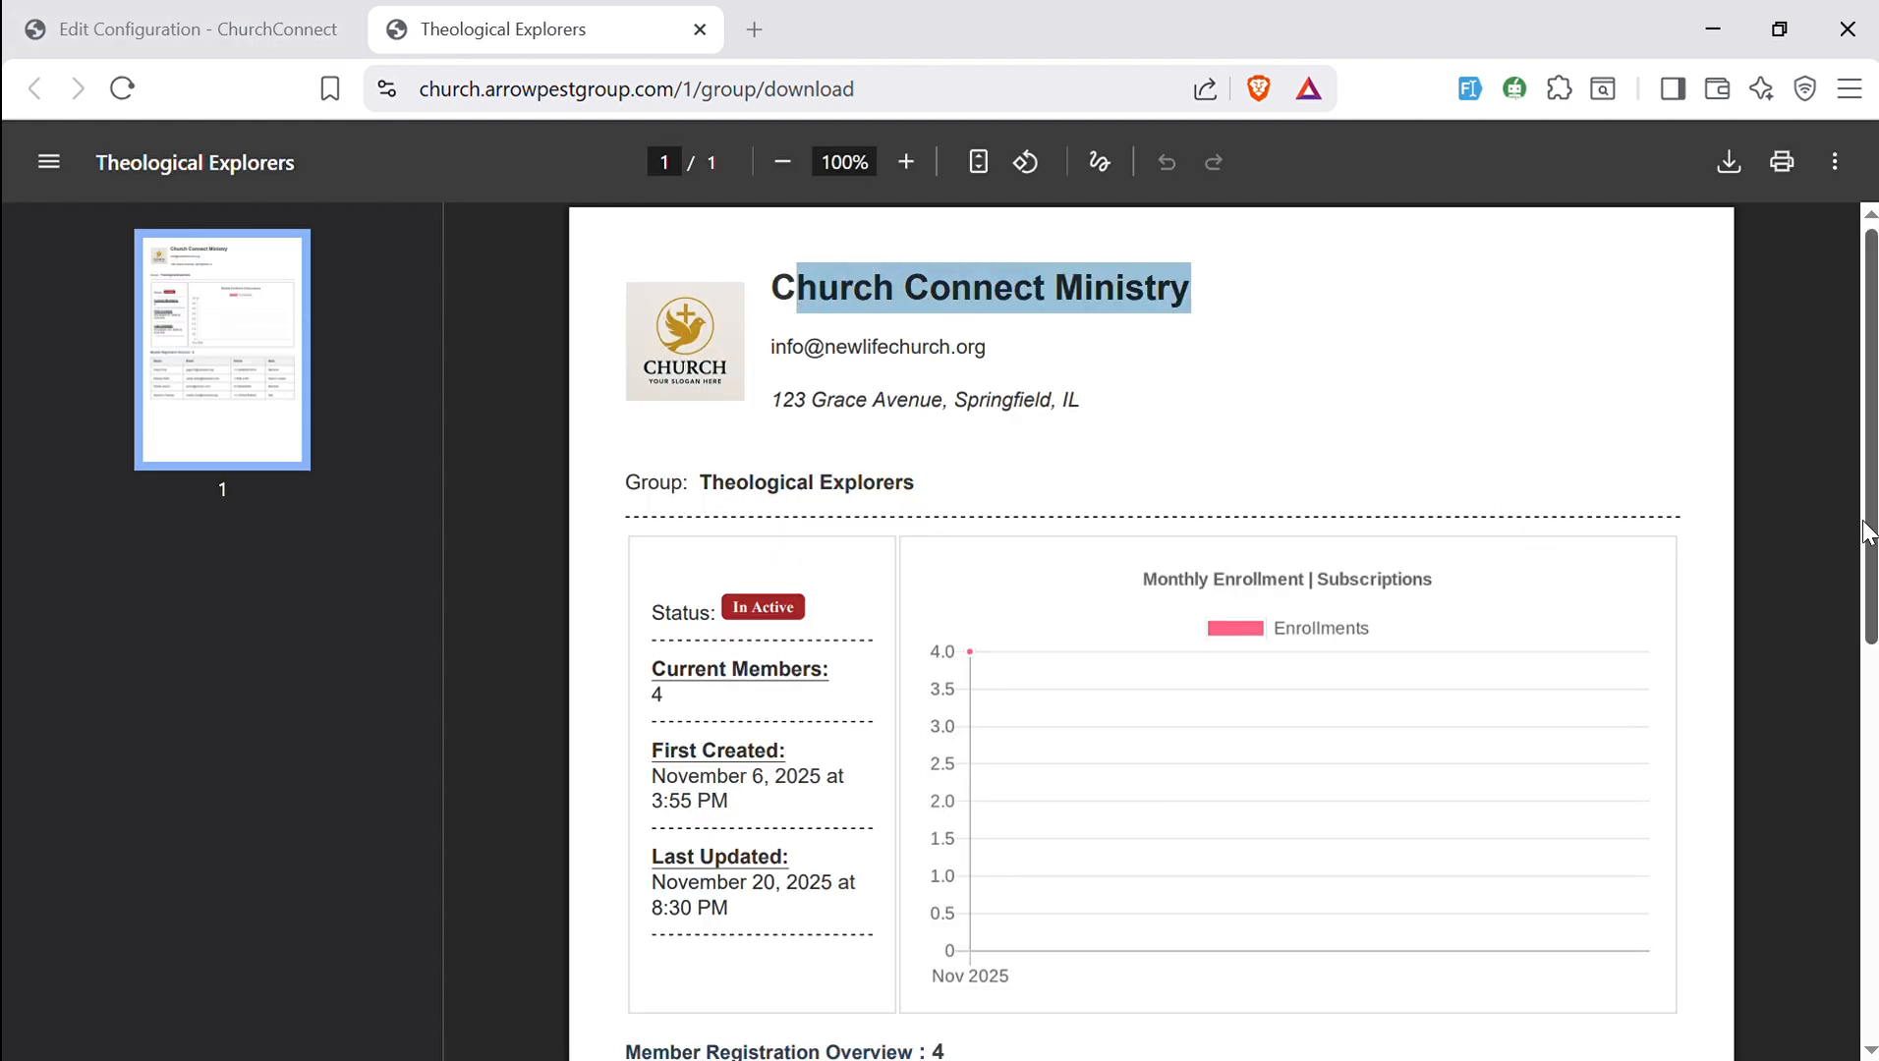
{"action": "left_click_drag", "start_coordinate": [1866, 530], "coordinate": [1867, 924]}
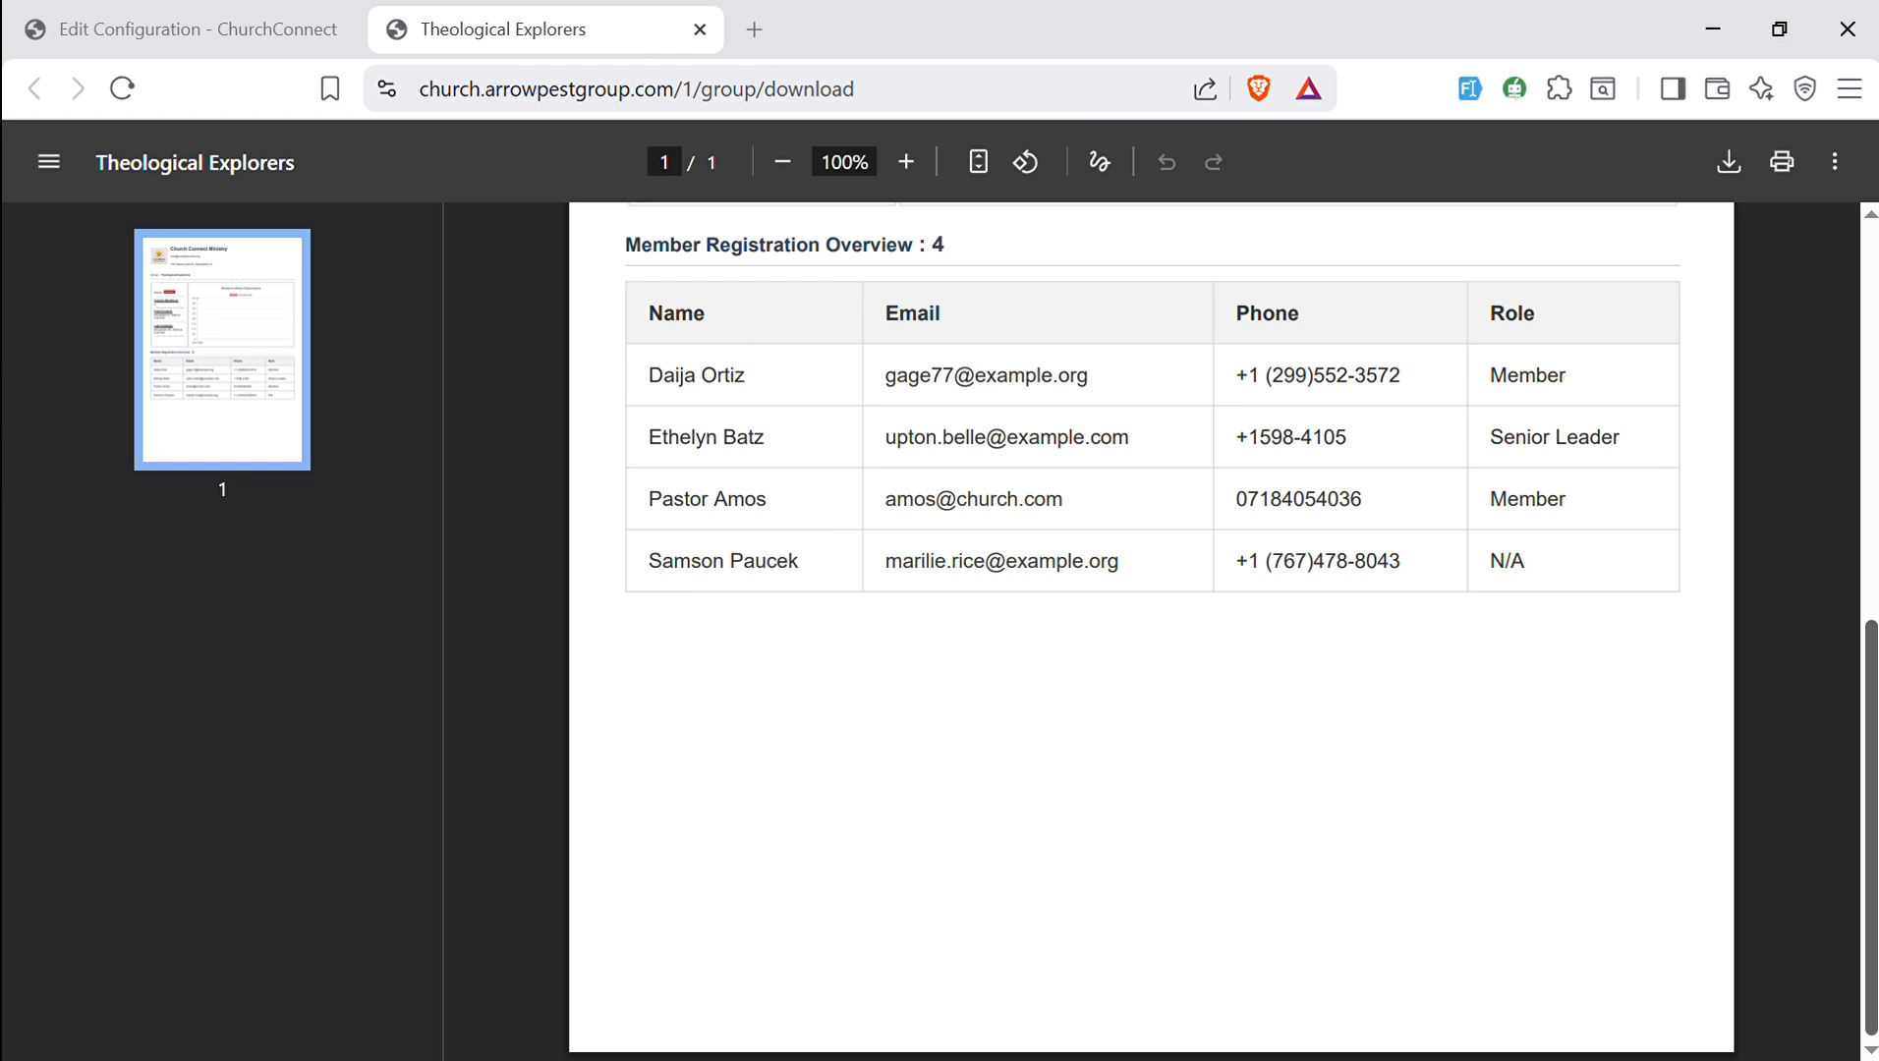
{"action": "left_click_drag", "start_coordinate": [1869, 781], "coordinate": [1869, 390]}
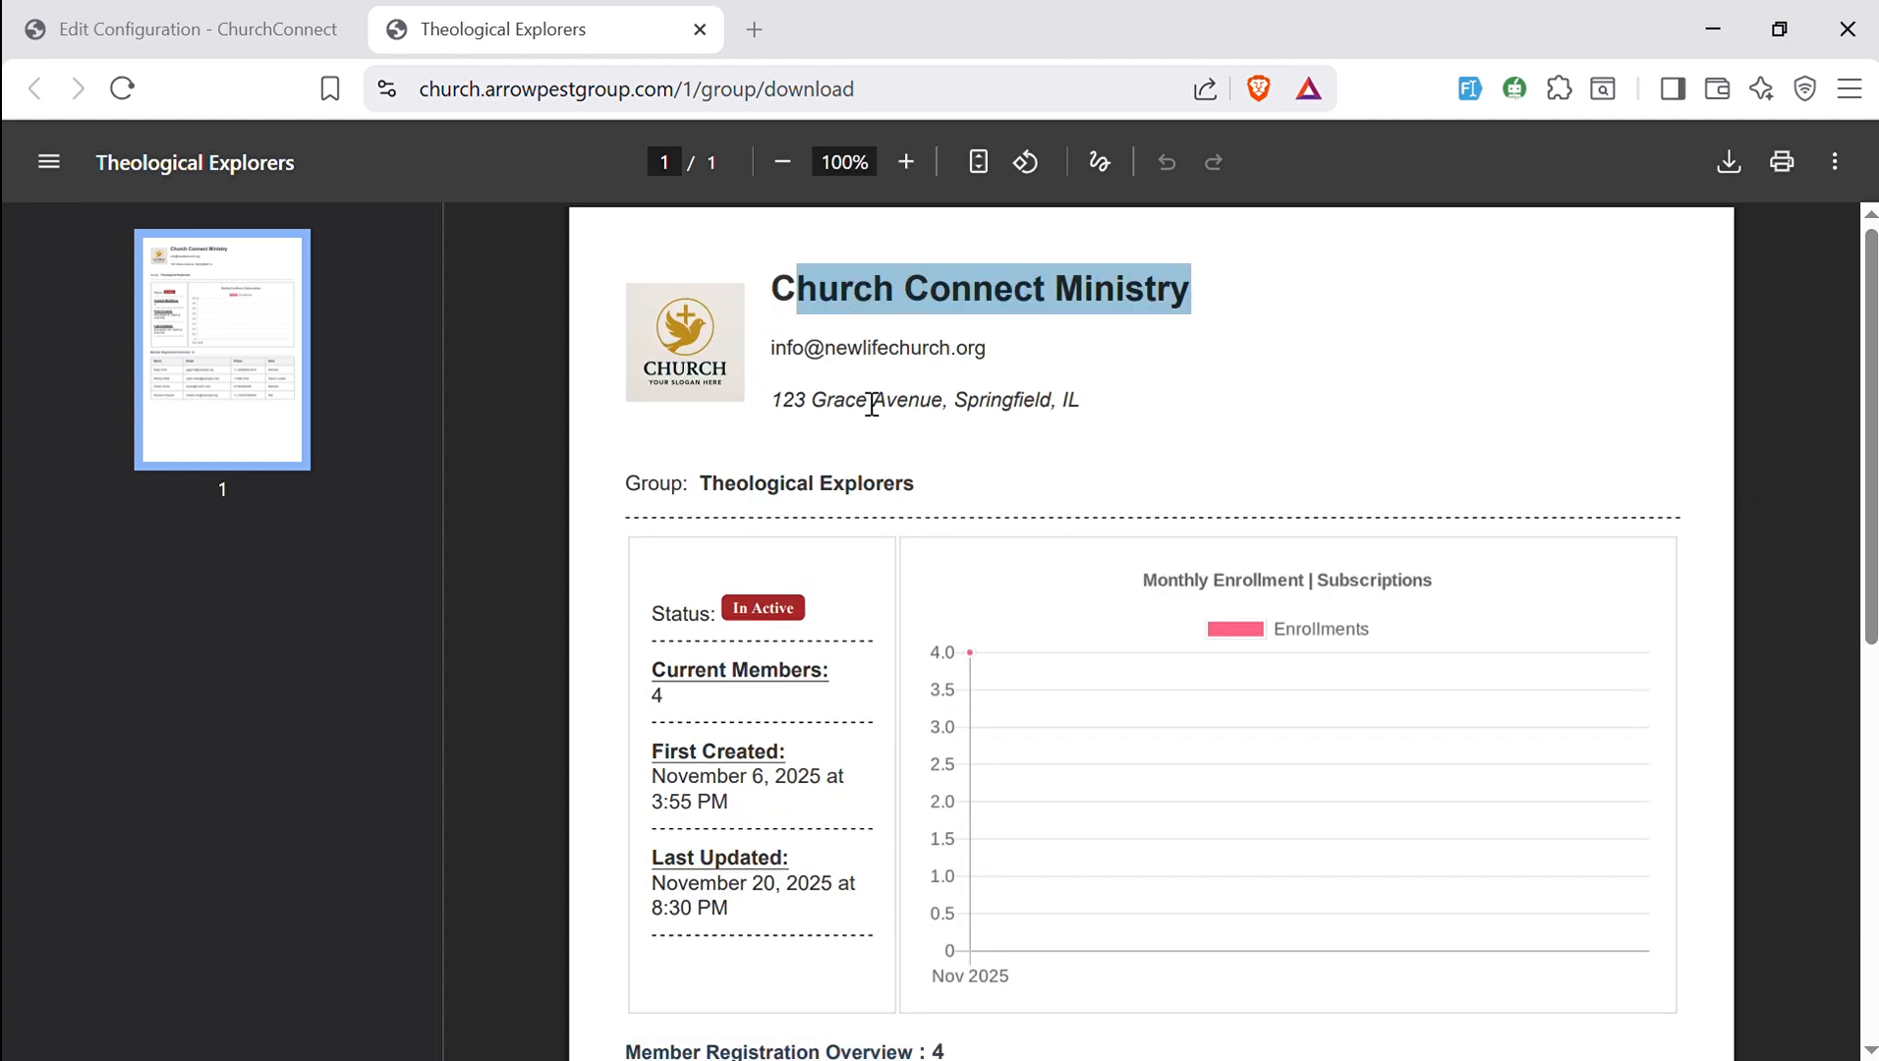
- Set the church name in the configuration back to "New Life Community Church" and save the changes
{"action": "left_click", "coordinate": [82, 4]}
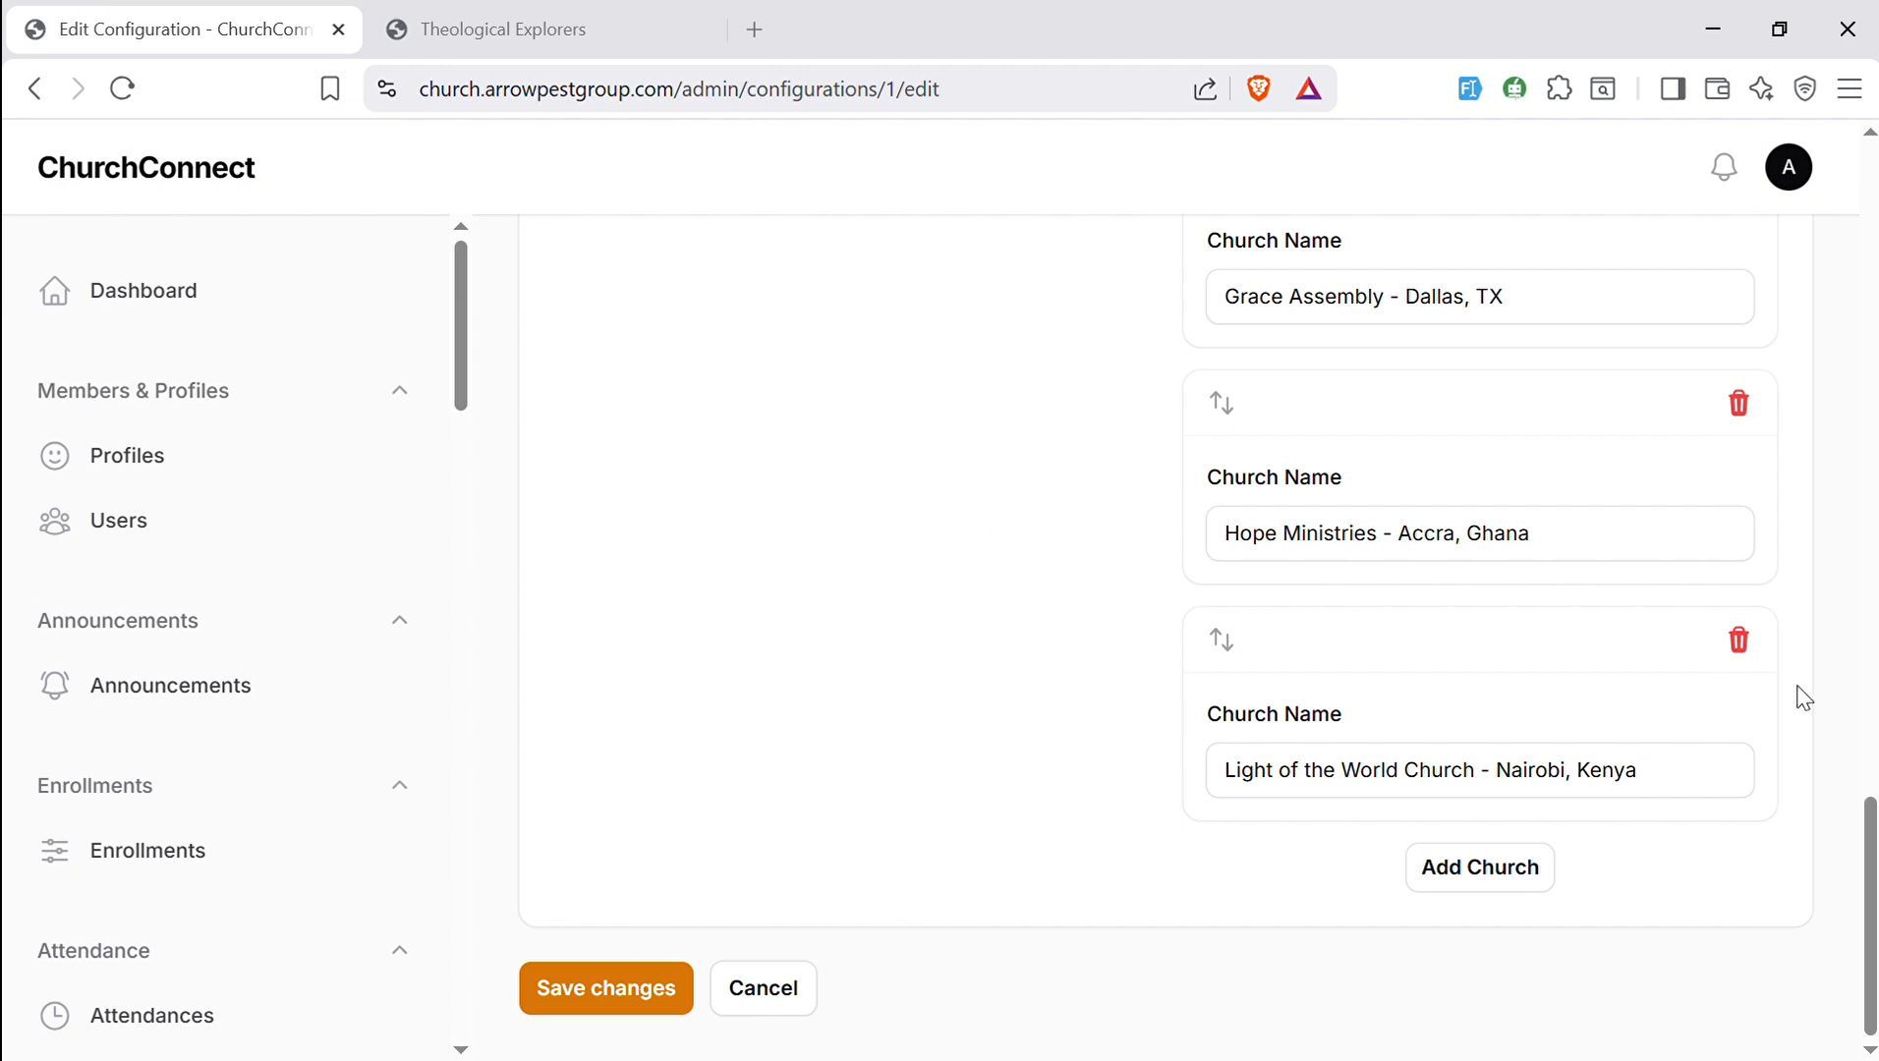
{"action": "left_click_drag", "start_coordinate": [1868, 816], "coordinate": [1869, 162]}
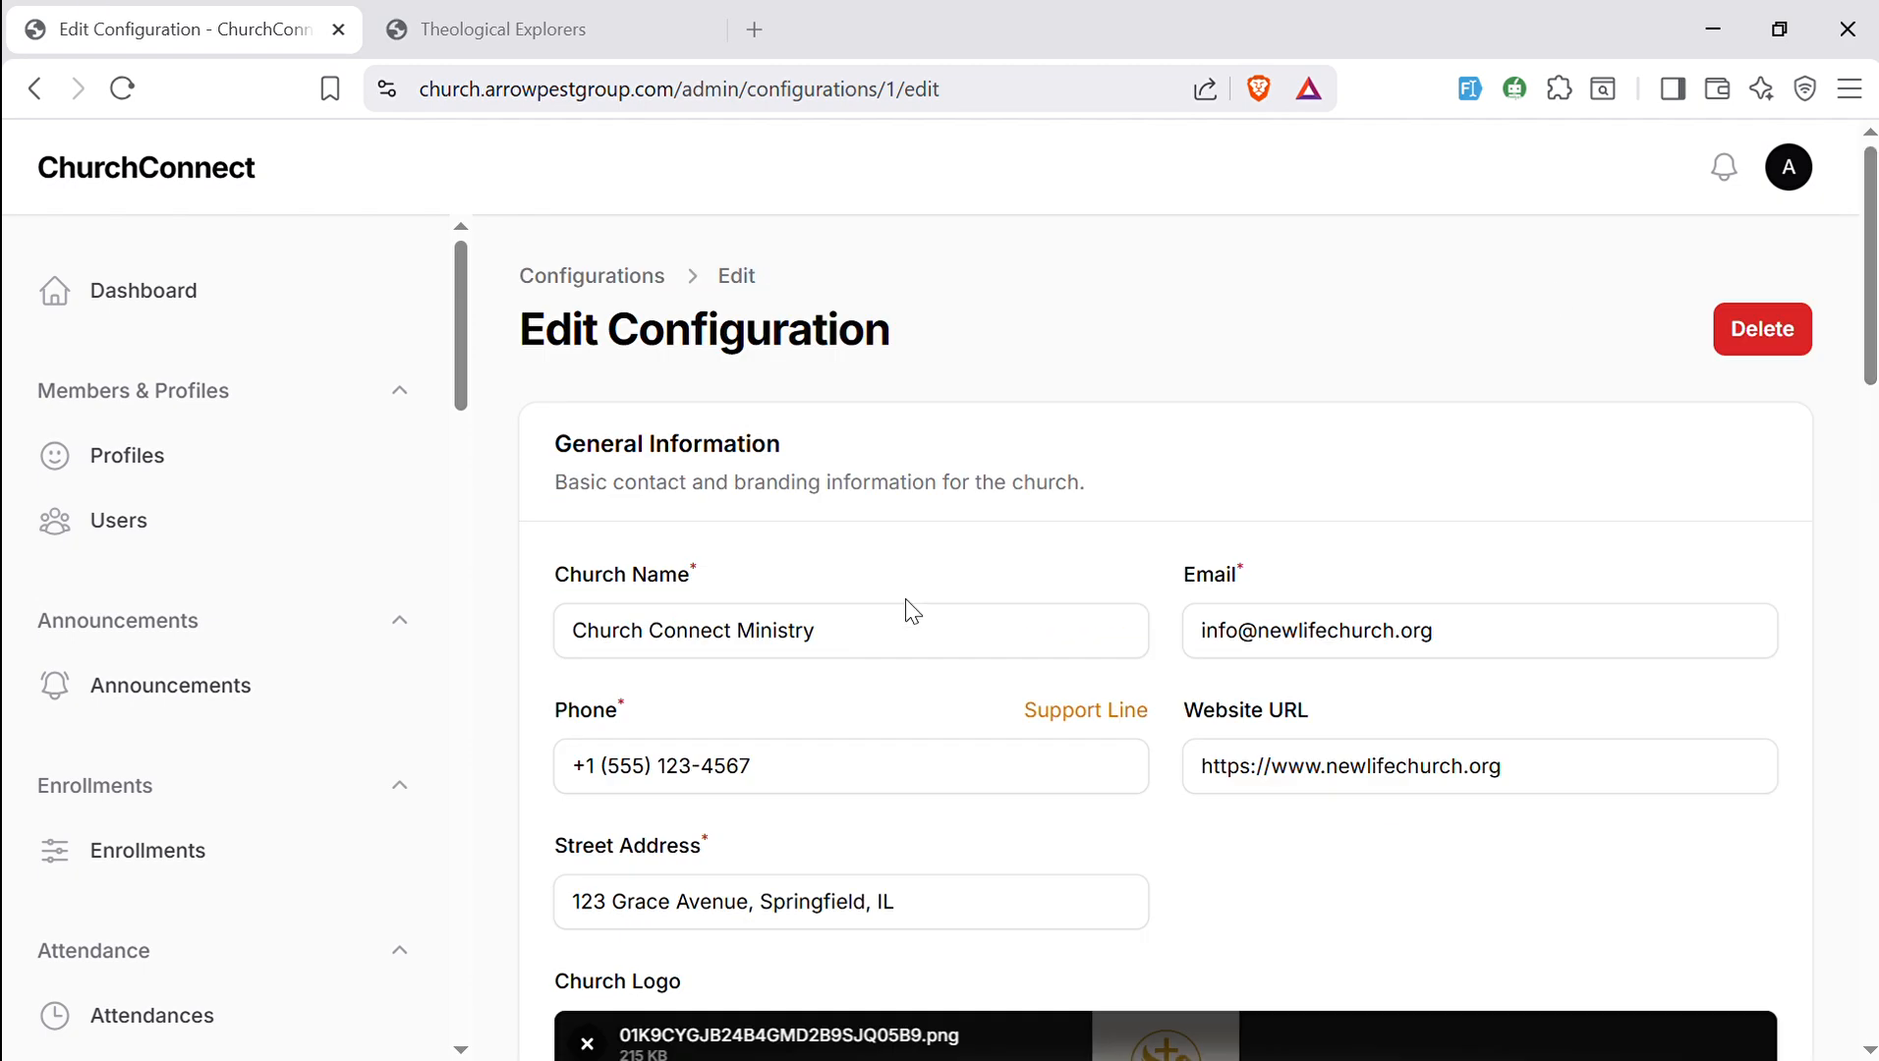
{"action": "left_click", "coordinate": [737, 642]}
{"action": "left_click", "coordinate": [837, 638]}
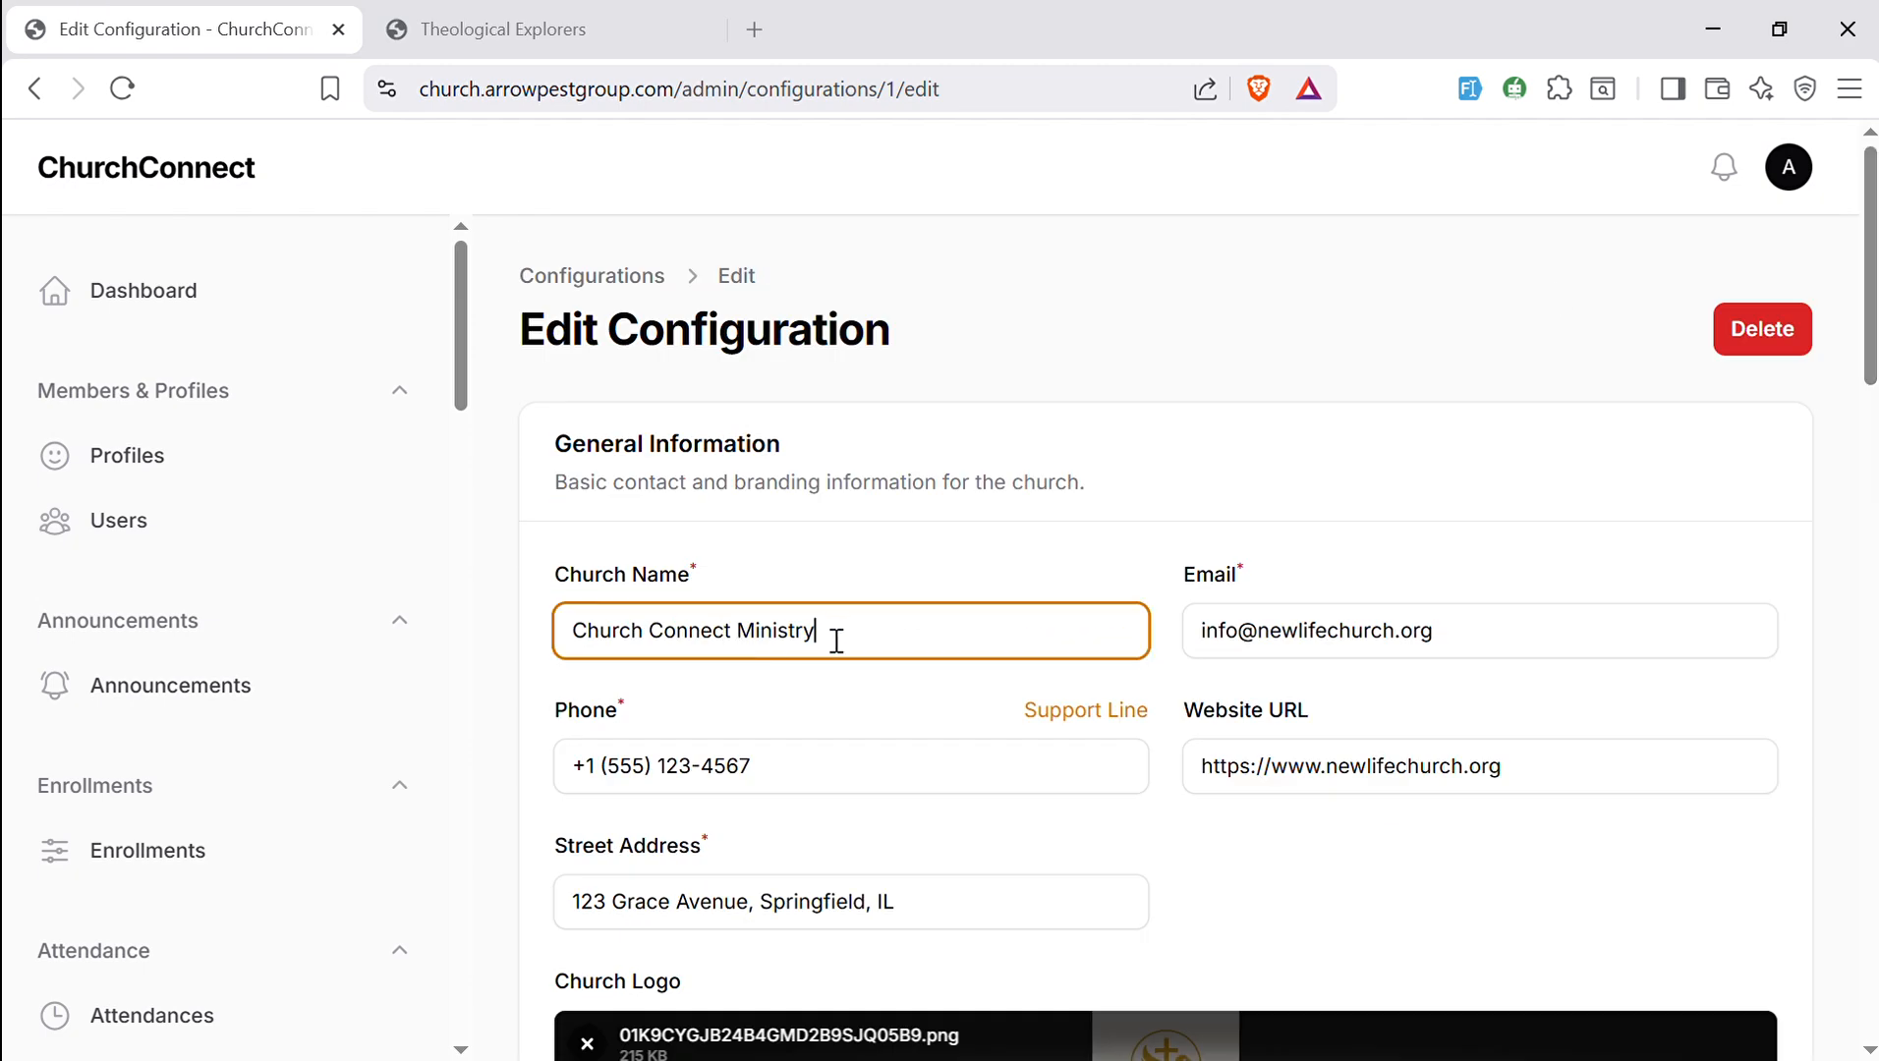
{"action": "left_click_drag", "start_coordinate": [836, 641], "coordinate": [585, 664]}
{"action": "type", "text": "Ne"}
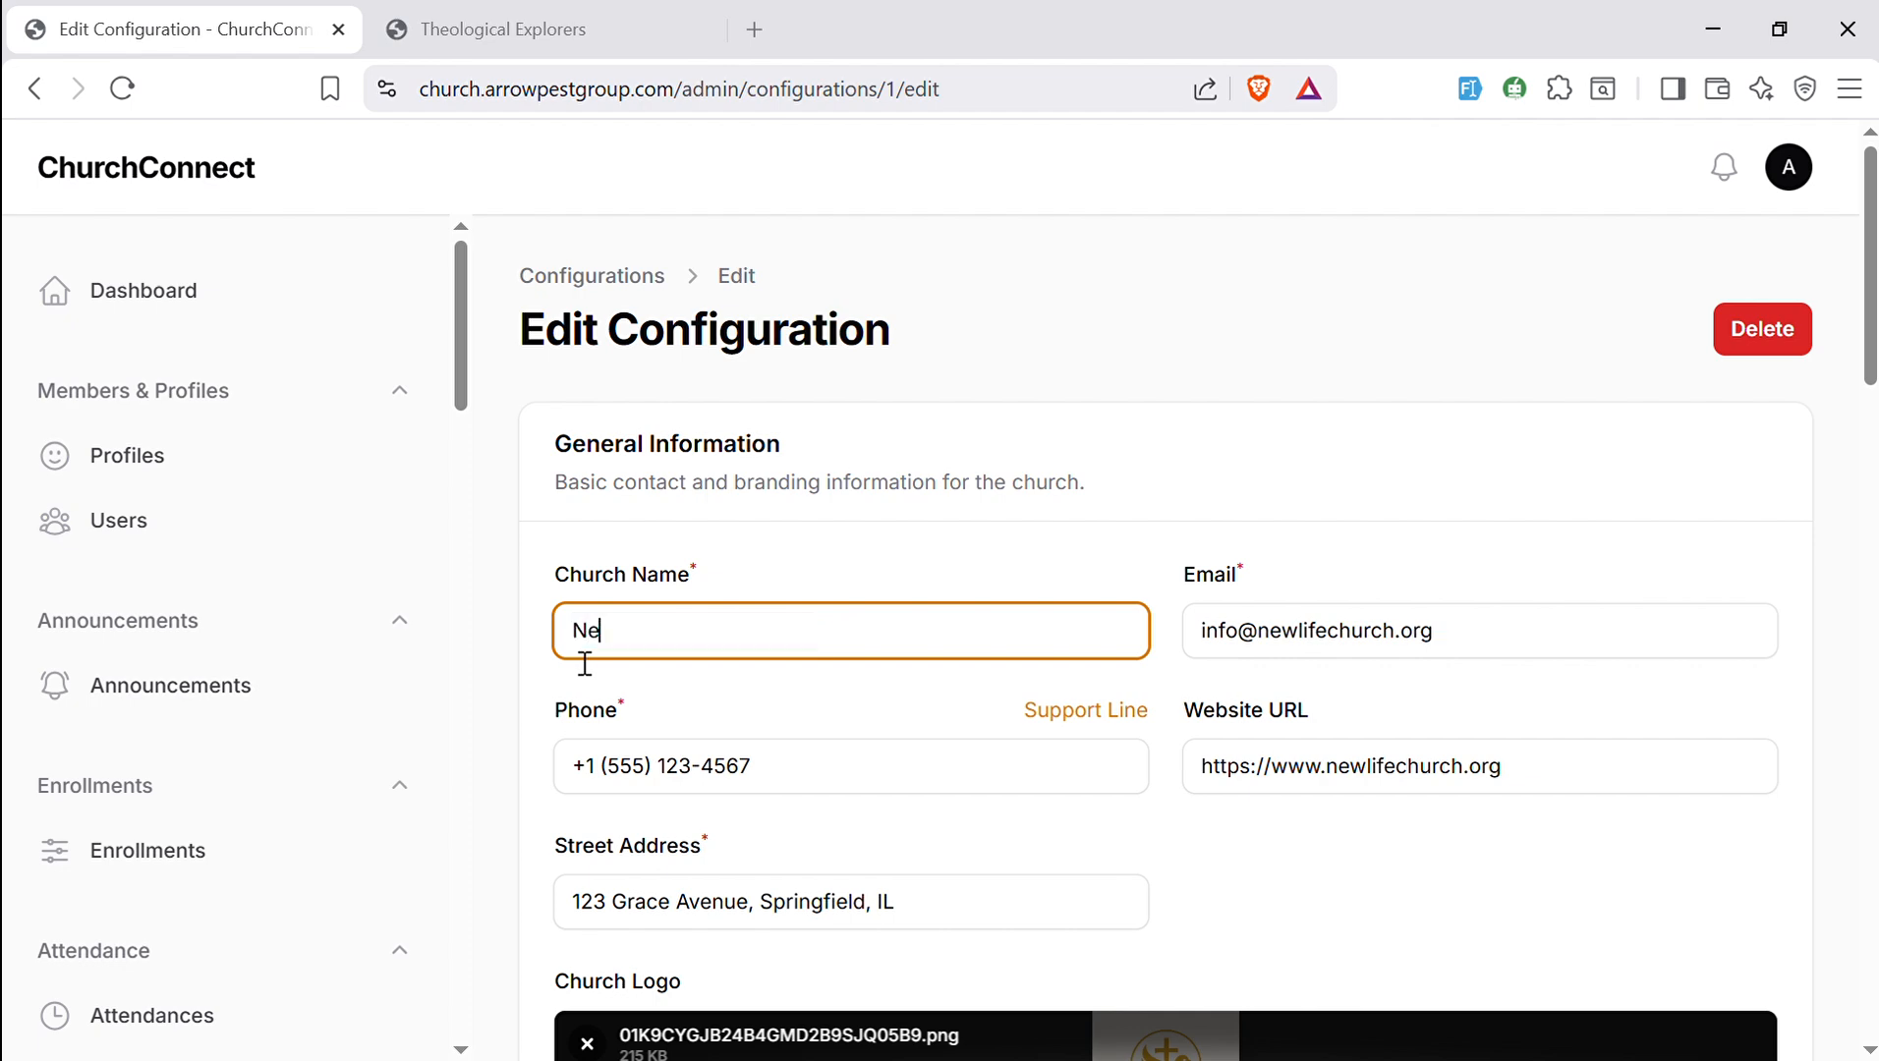
{"action": "type", "text": "w Life Community Church"}
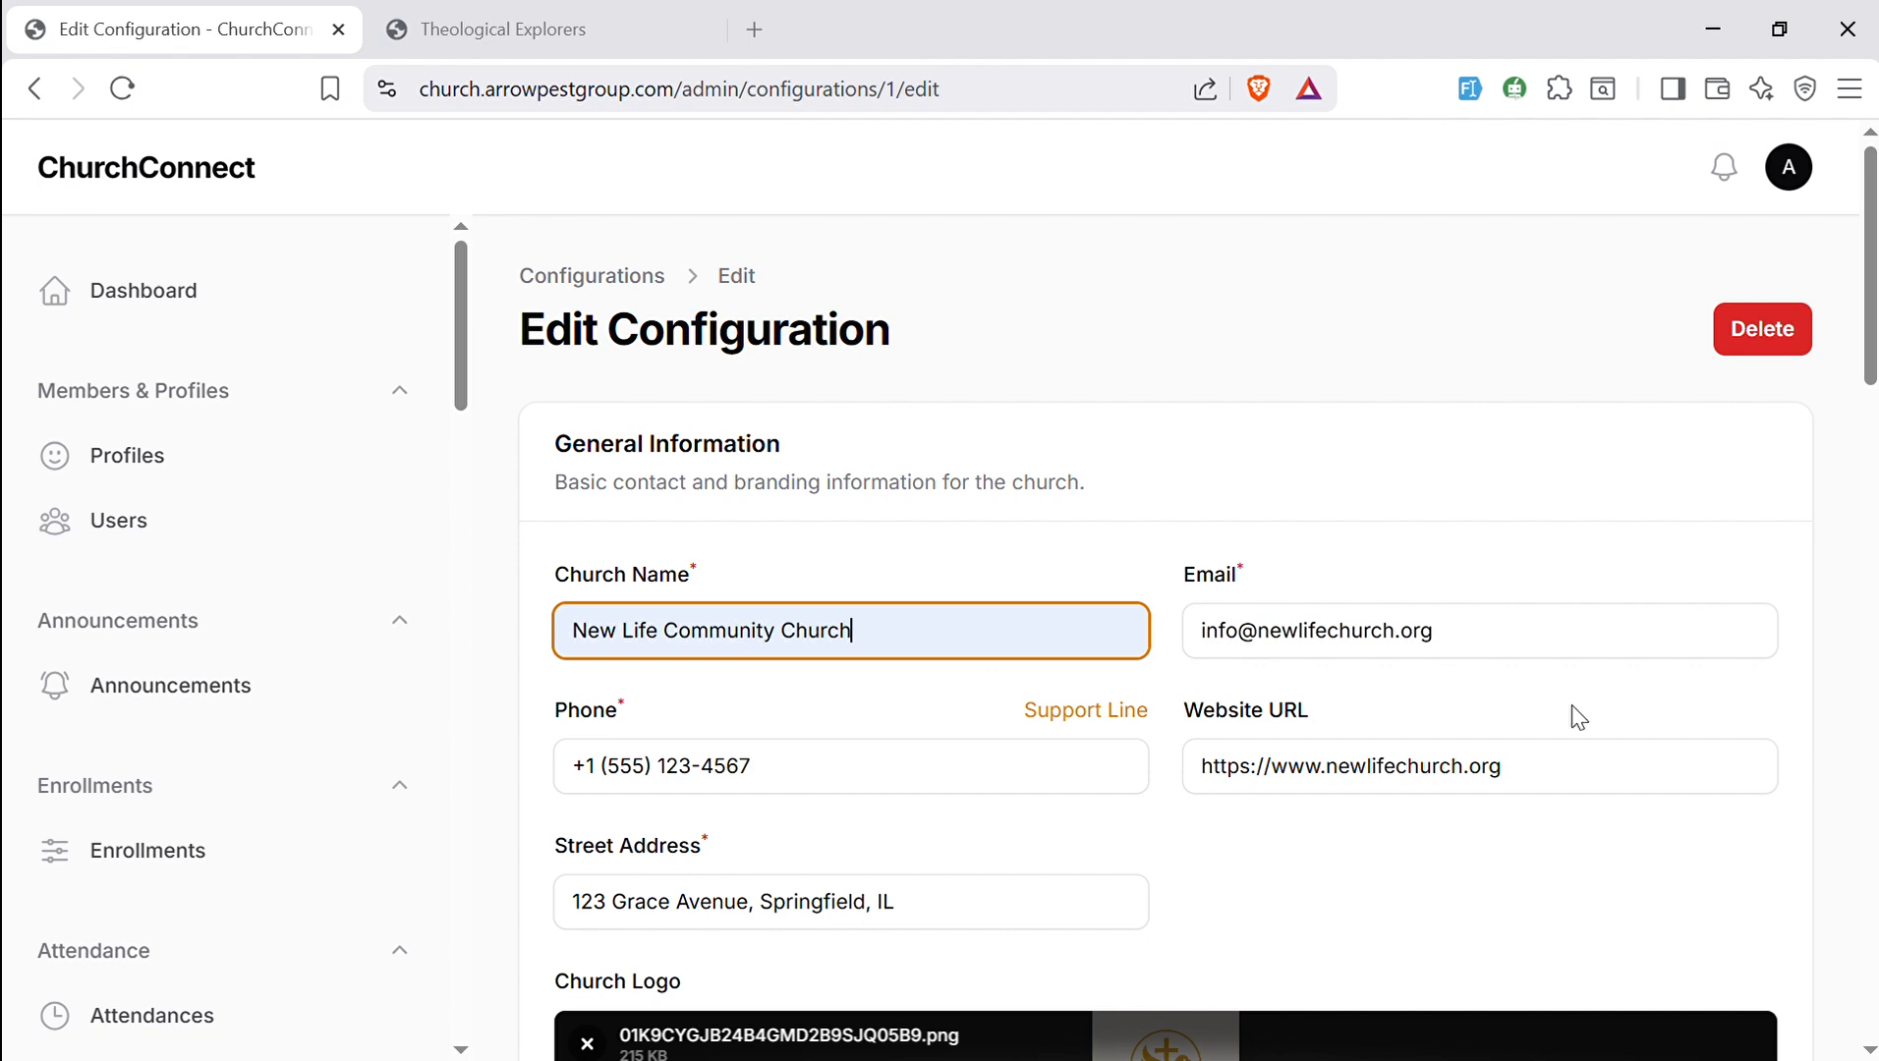
{"action": "scroll", "coordinate": [1853, 432], "scroll_direction": "down", "scroll_amount": 20}
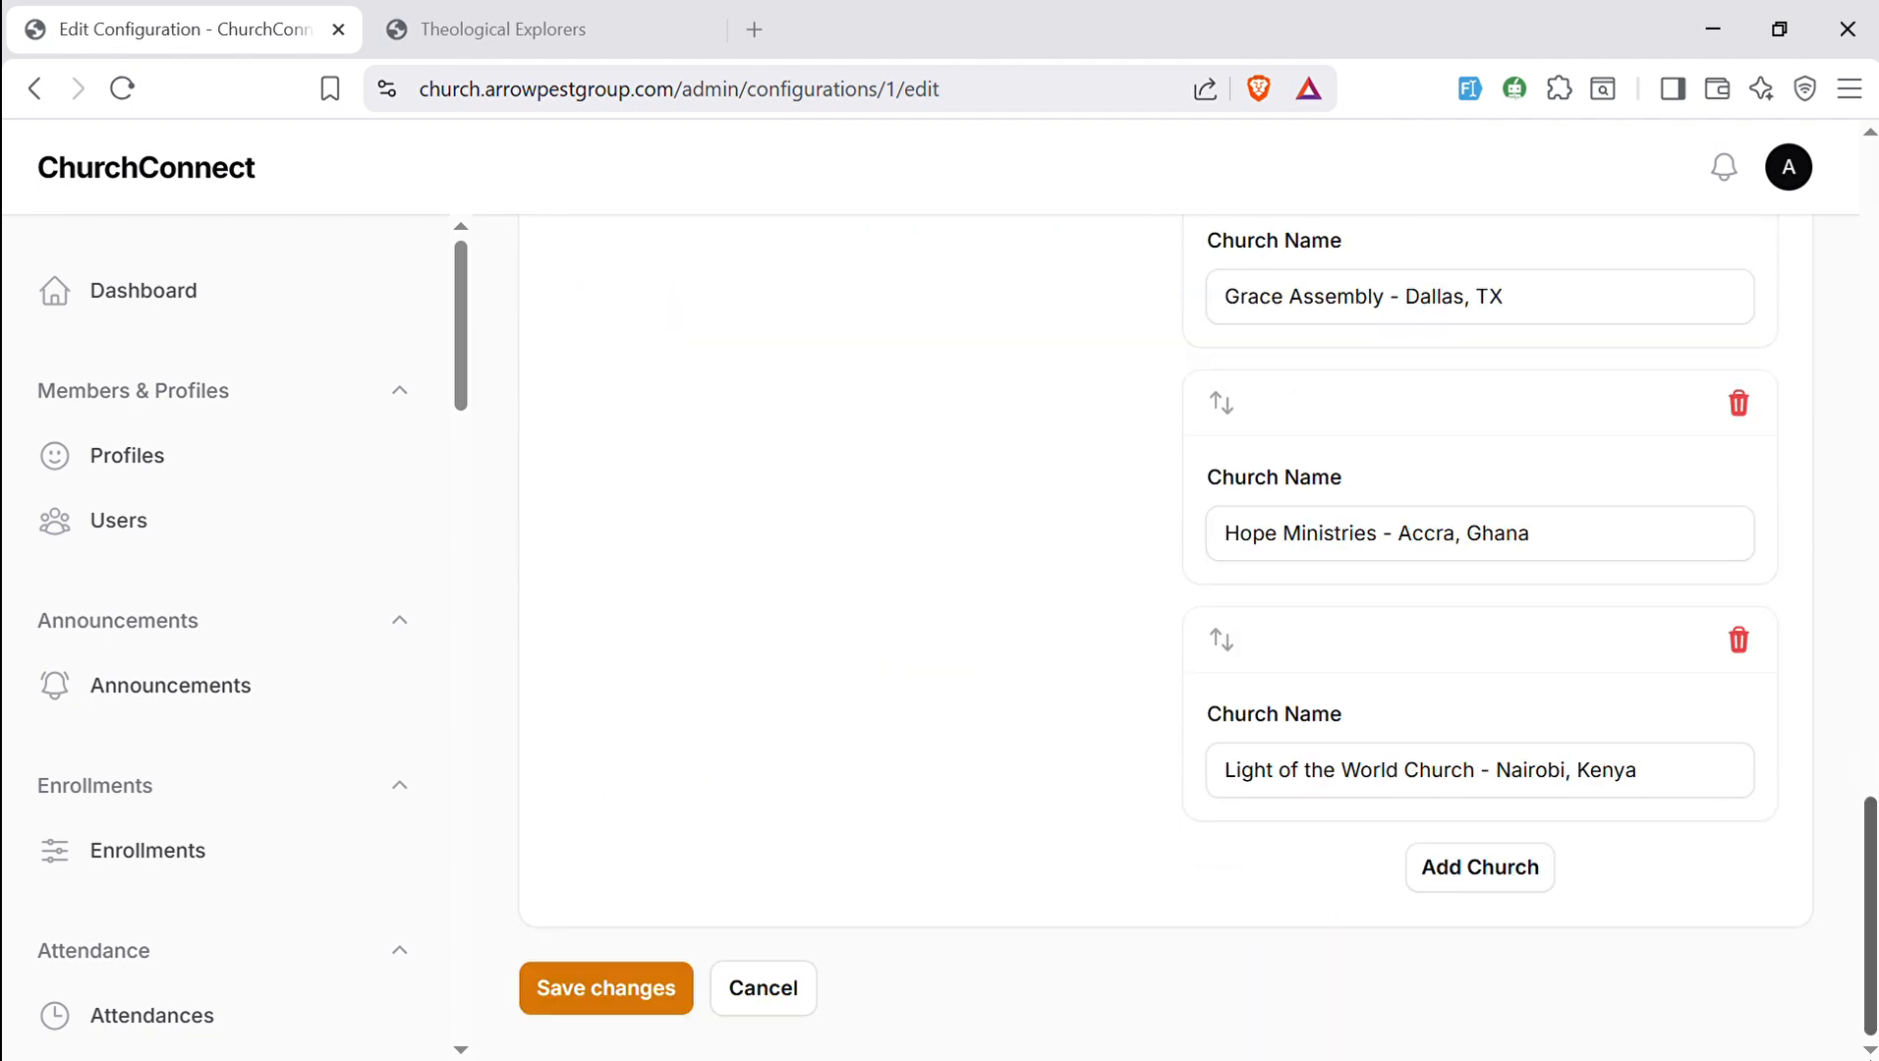
{"action": "left_click", "coordinate": [625, 981]}
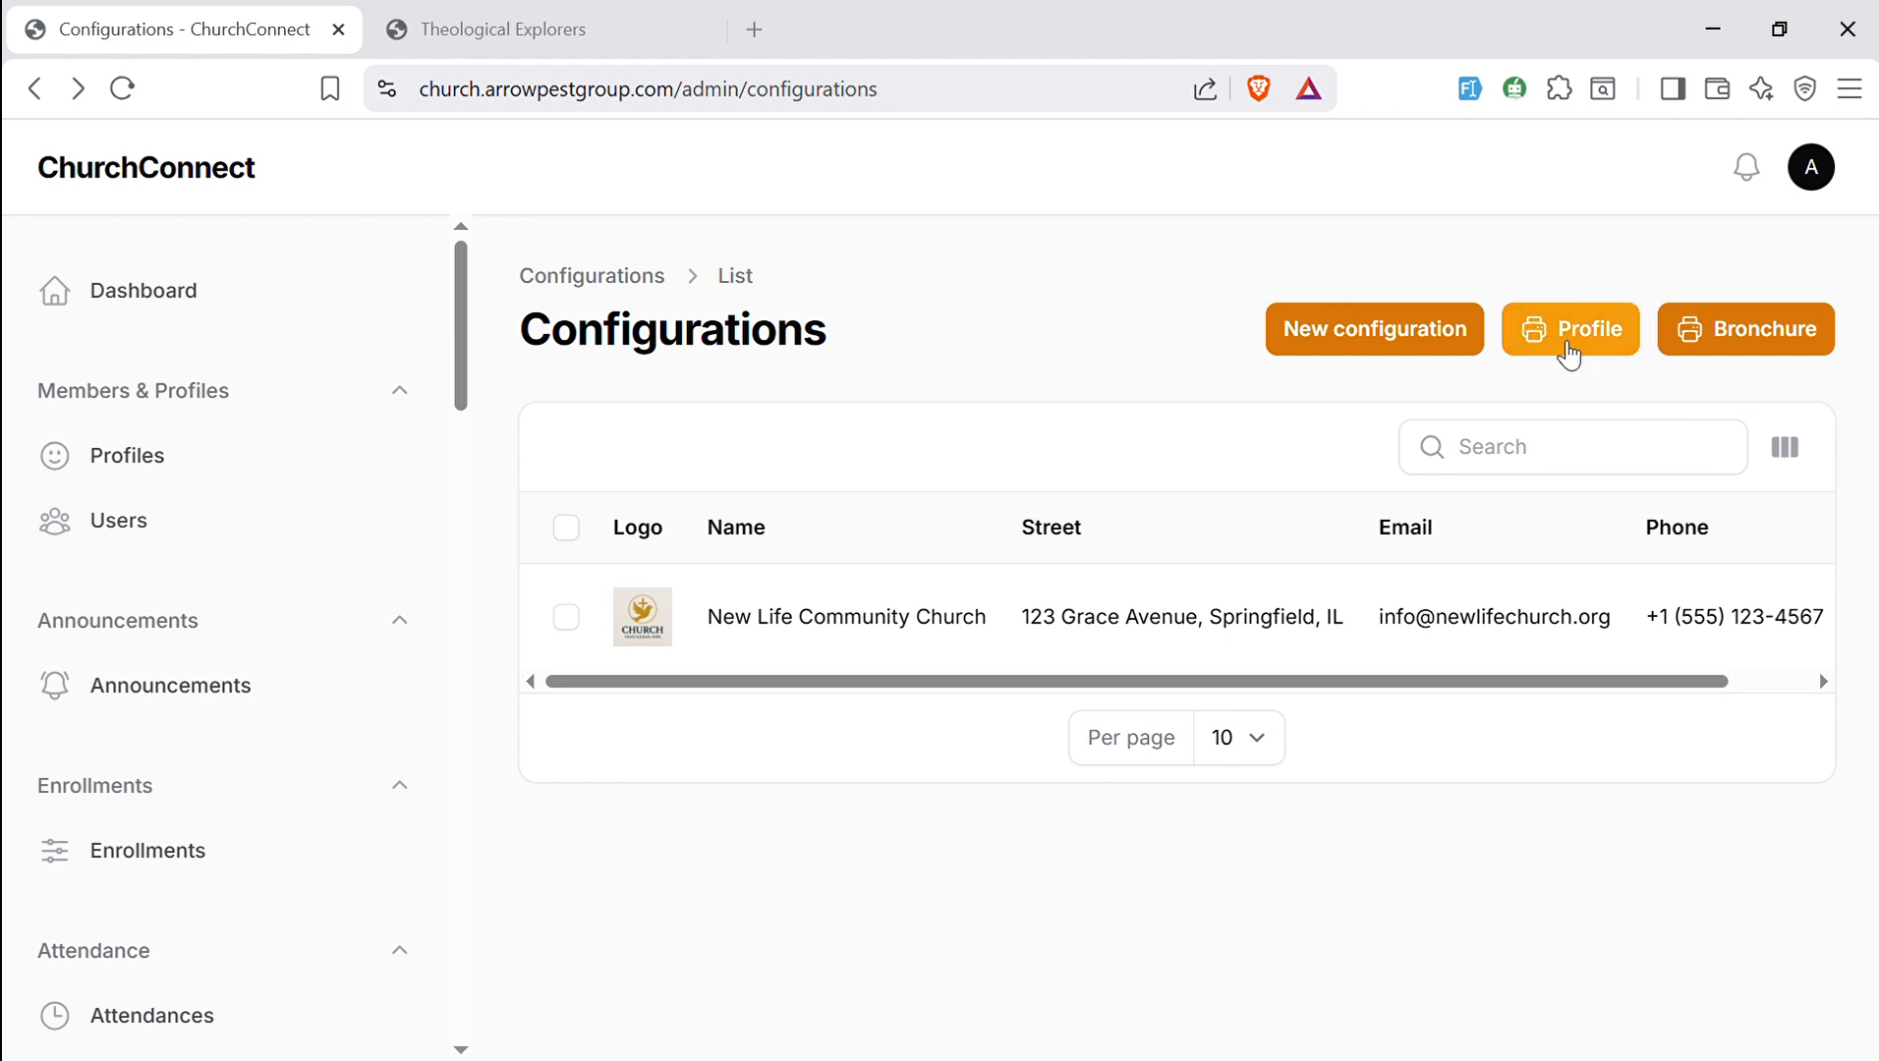
- Open the church profile PDF, review its sections through the affiliated churches, and close the Theological Explorers PDF
{"action": "left_click", "coordinate": [1563, 352]}
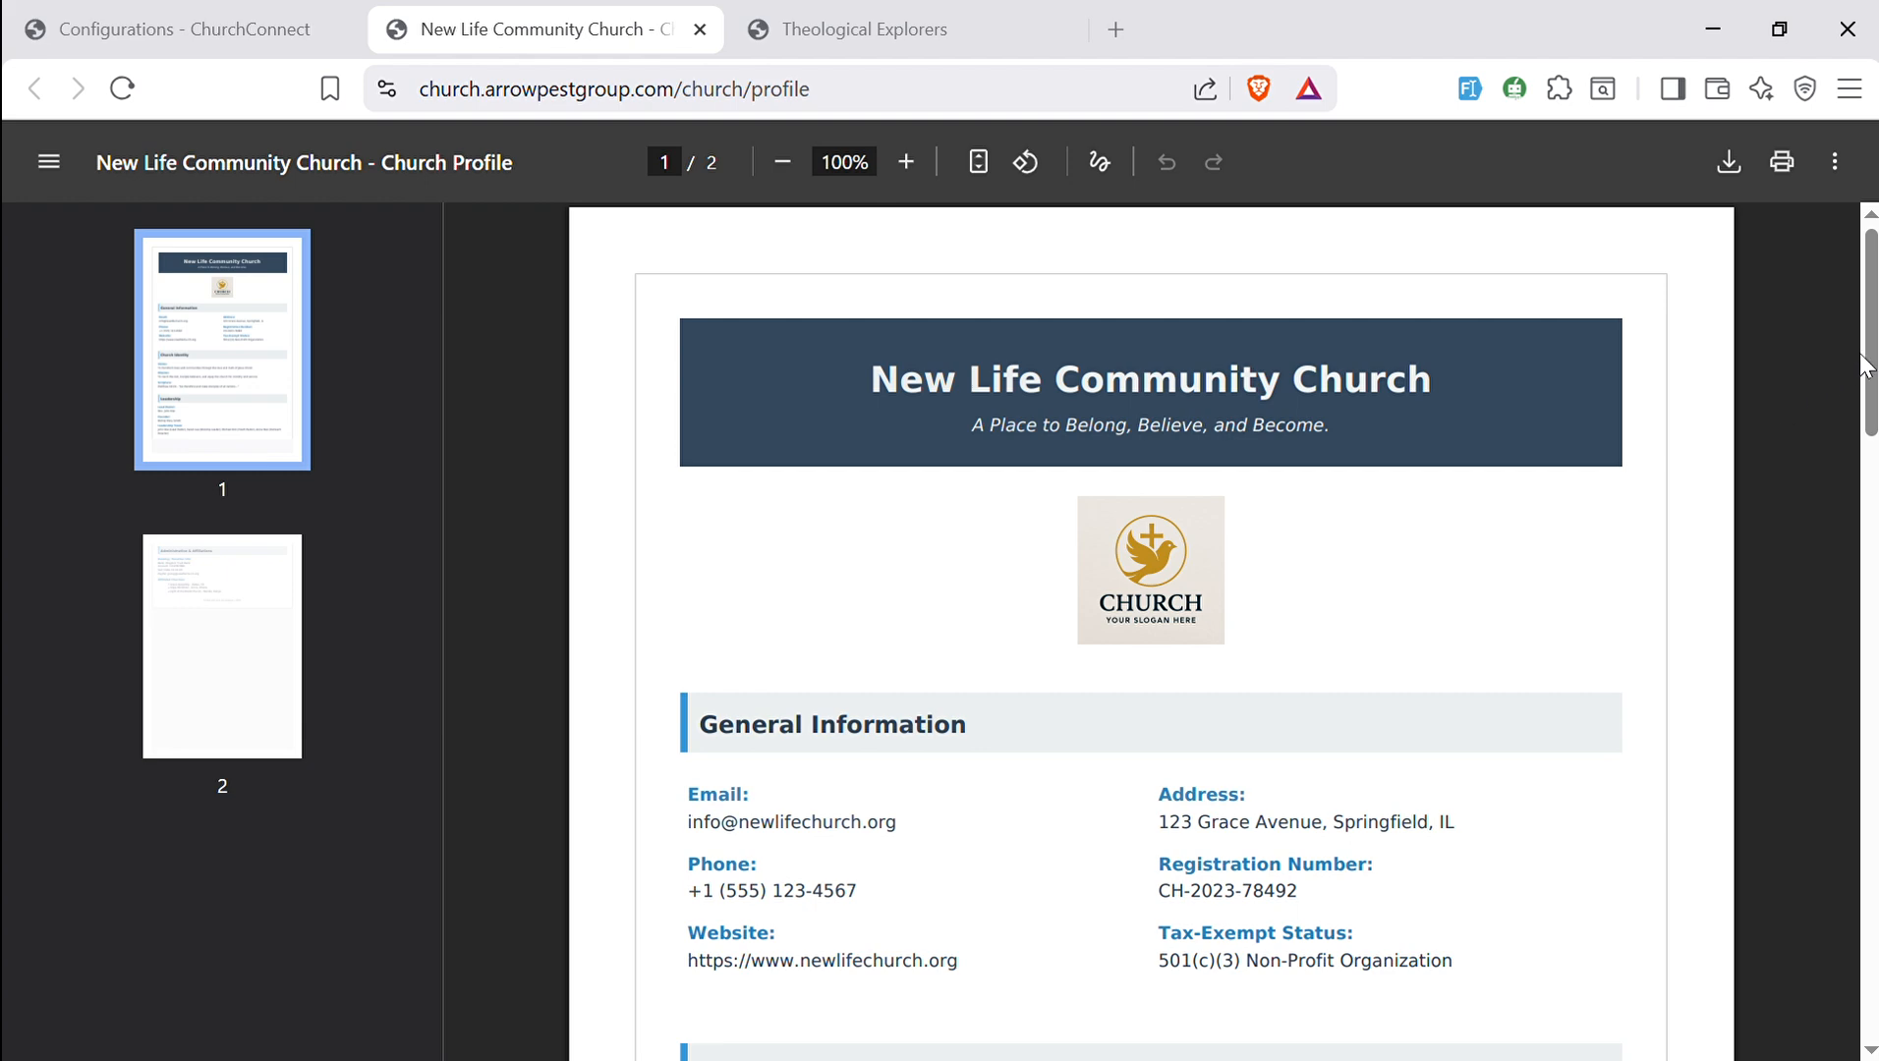
{"action": "left_click_drag", "start_coordinate": [1869, 368], "coordinate": [1854, 771]}
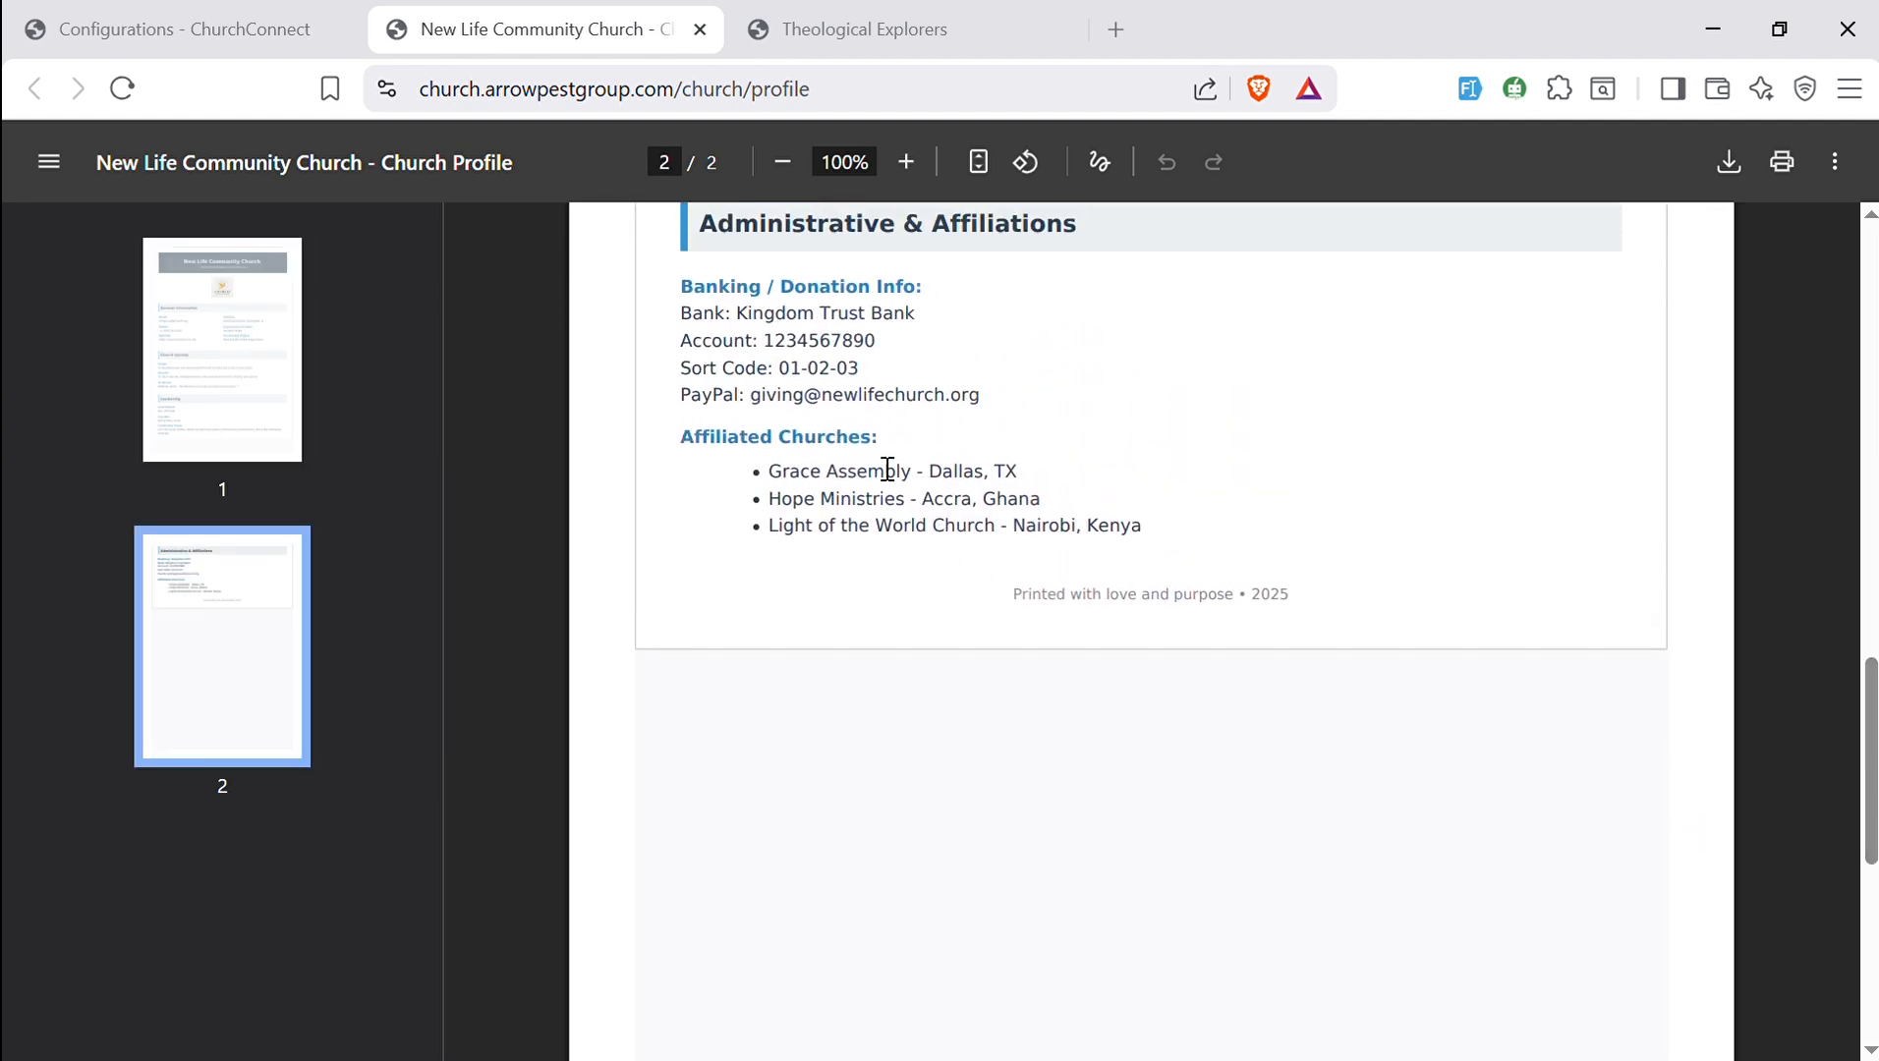
{"action": "left_click_drag", "start_coordinate": [1140, 527], "coordinate": [768, 471]}
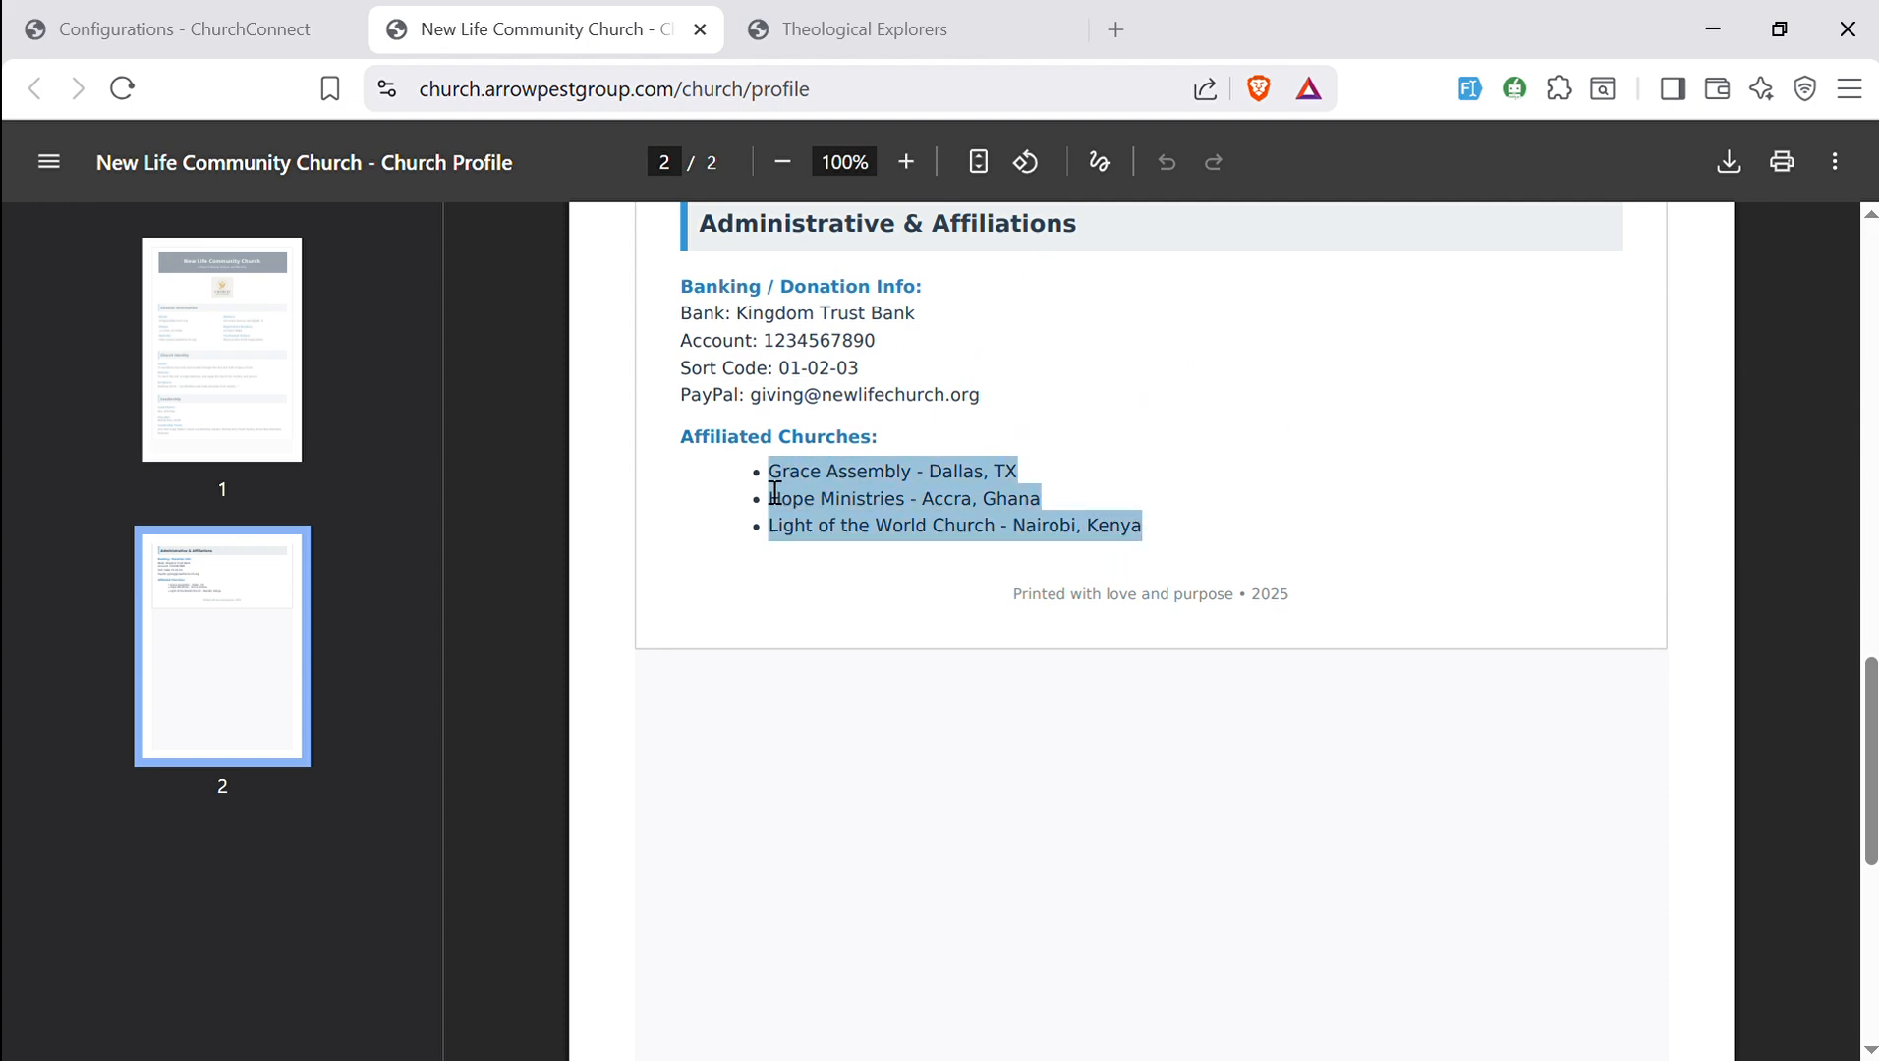
{"action": "left_click", "coordinate": [1124, 532]}
{"action": "left_click_drag", "start_coordinate": [1869, 741], "coordinate": [1869, 315]}
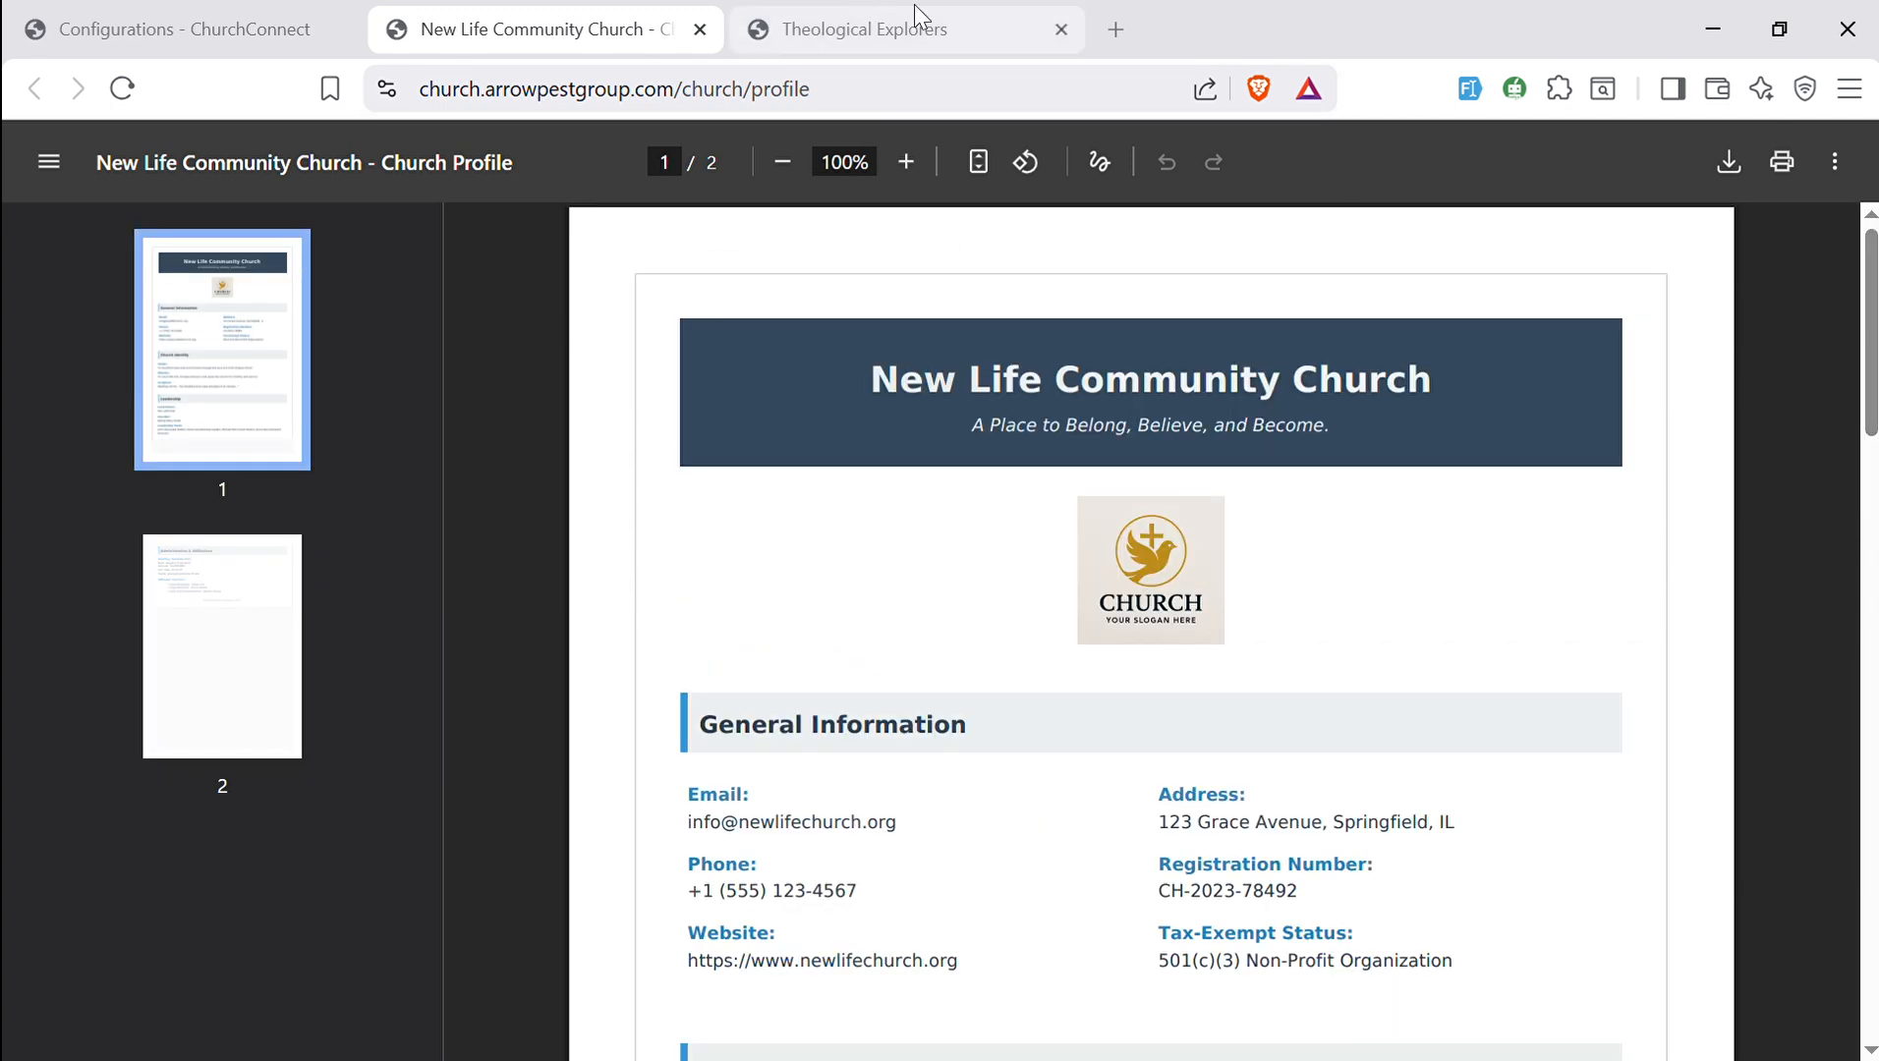
{"action": "left_click", "coordinate": [1061, 30]}
{"action": "left_click", "coordinate": [187, 28]}
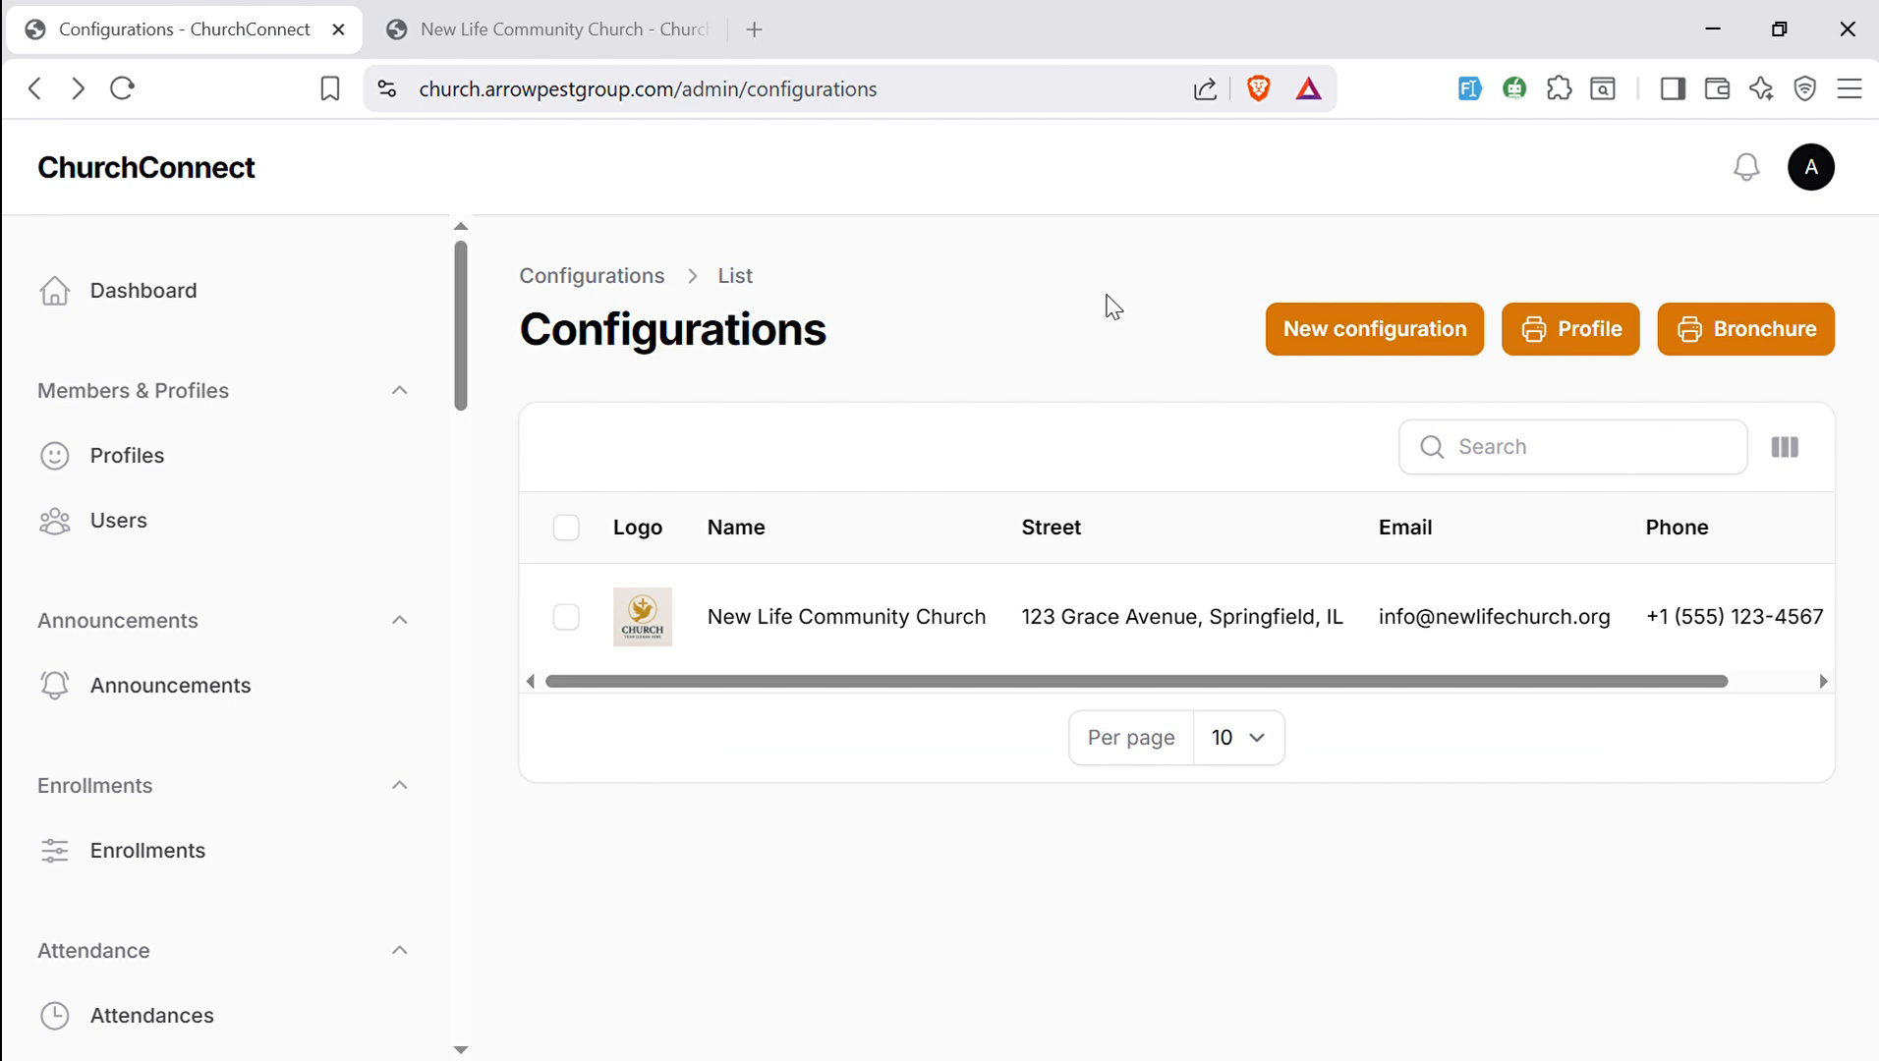
- Open the church brochure PDF, review its contents, and close both the brochure and the church profile
{"action": "left_click", "coordinate": [1777, 358]}
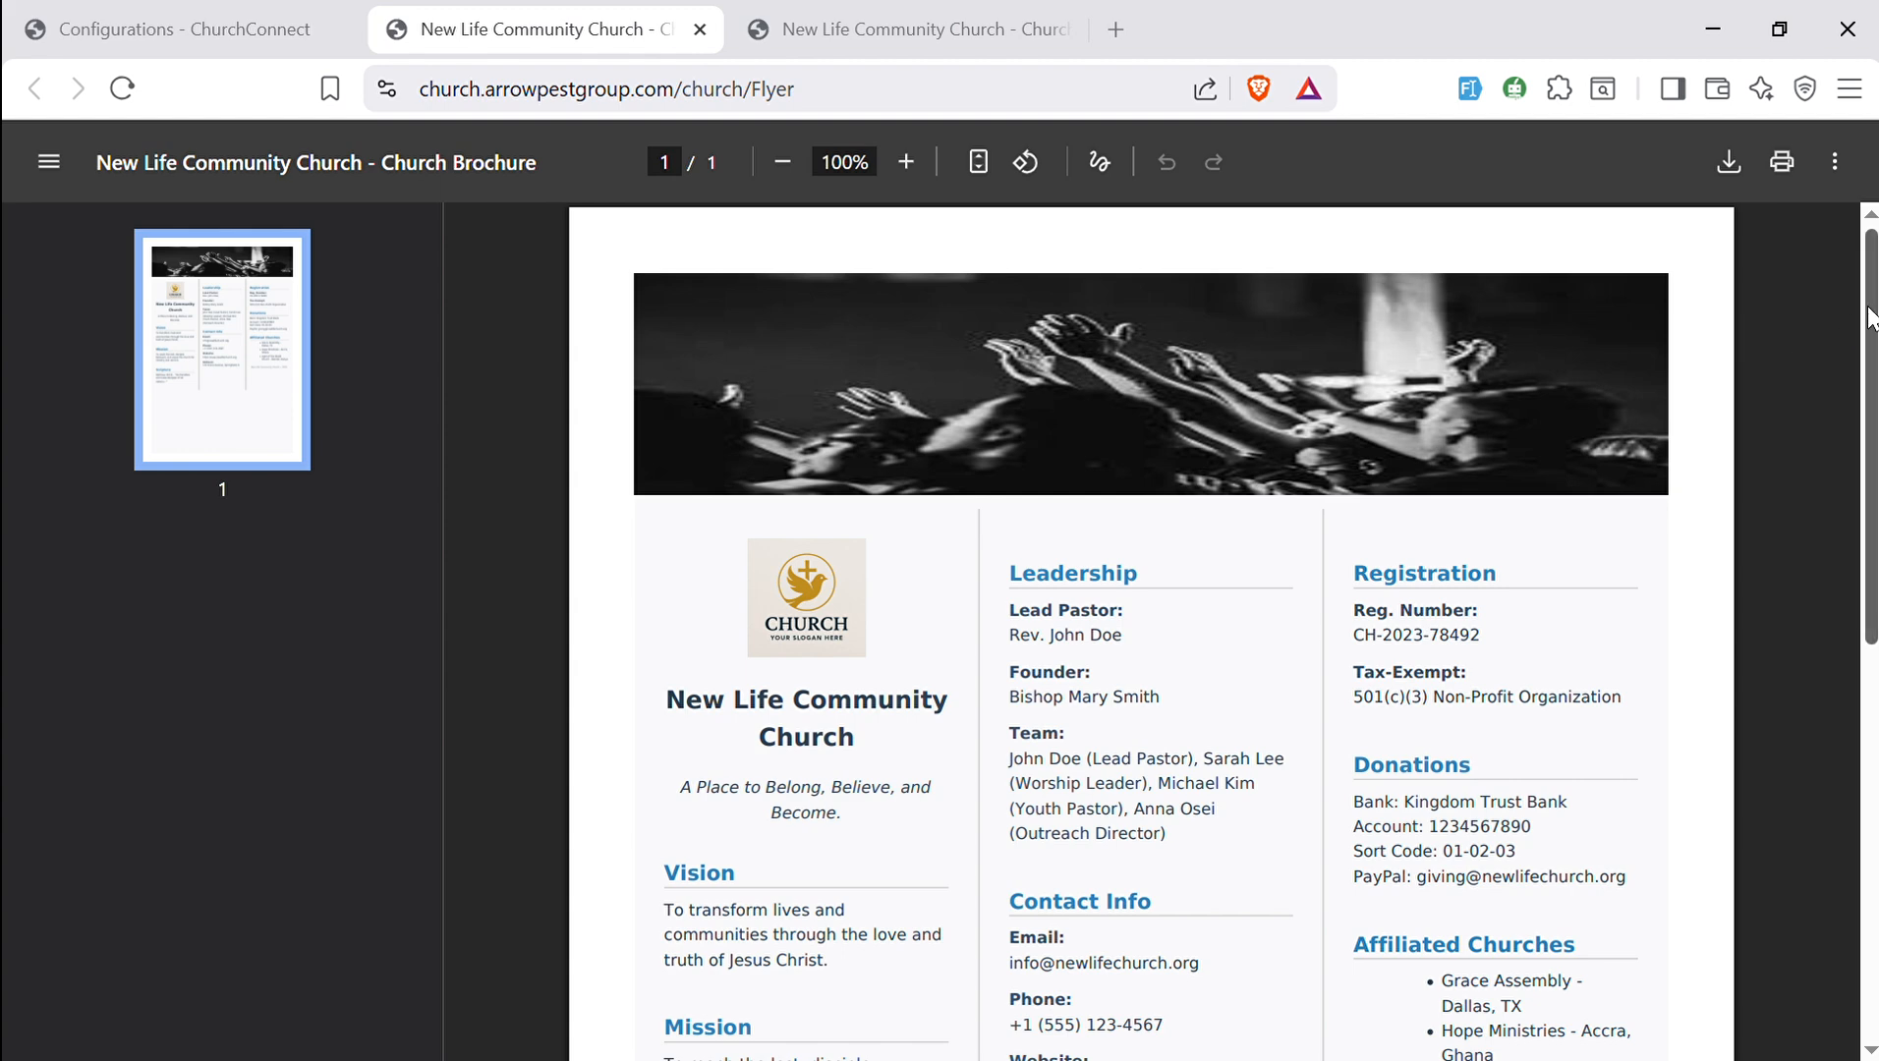
{"action": "left_click_drag", "start_coordinate": [1869, 320], "coordinate": [1762, 738]}
{"action": "scroll", "coordinate": [1820, 507], "scroll_direction": "up", "scroll_amount": 8}
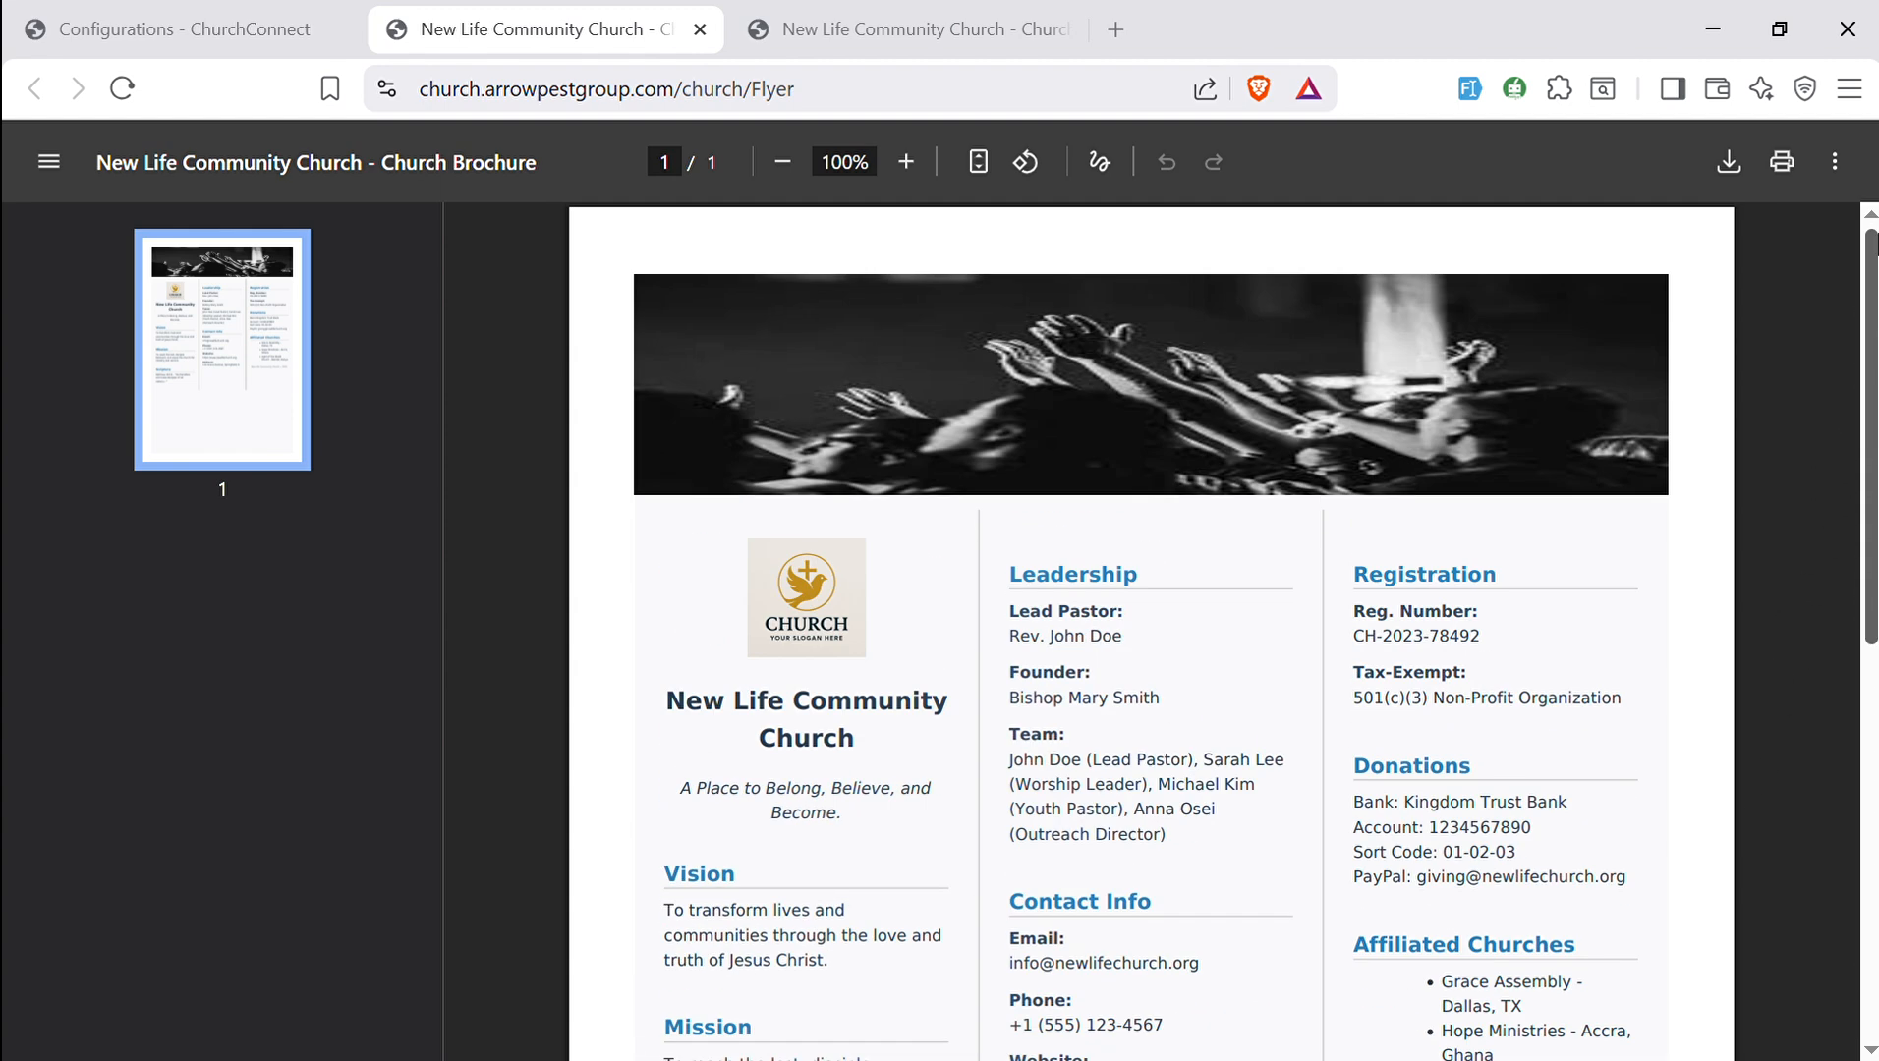
{"action": "left_click", "coordinate": [702, 35]}
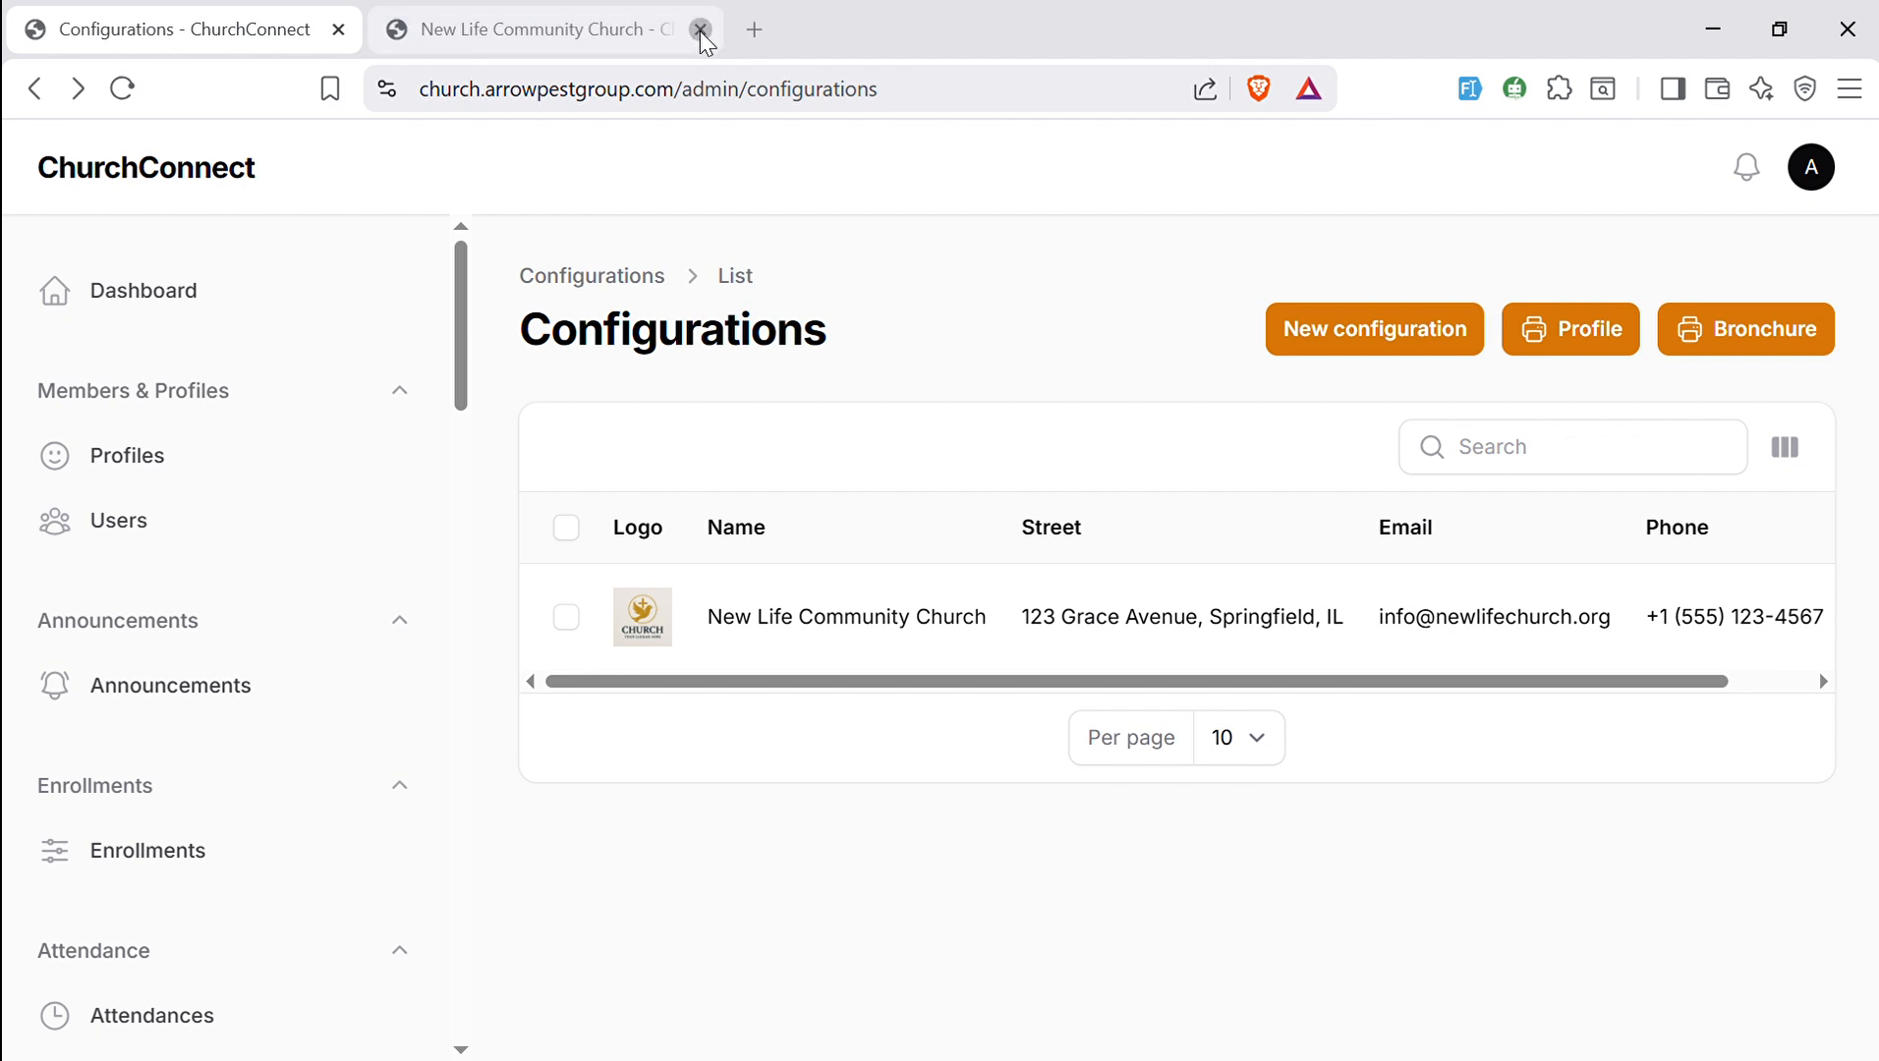
{"action": "left_click", "coordinate": [702, 35]}
- Open the Advanced "Introduction to Faith" study note for editing, review its fields, and cancel without changes
{"action": "left_click_drag", "start_coordinate": [460, 334], "coordinate": [421, 601]}
{"action": "scroll", "coordinate": [456, 378], "scroll_direction": "down", "scroll_amount": 1}
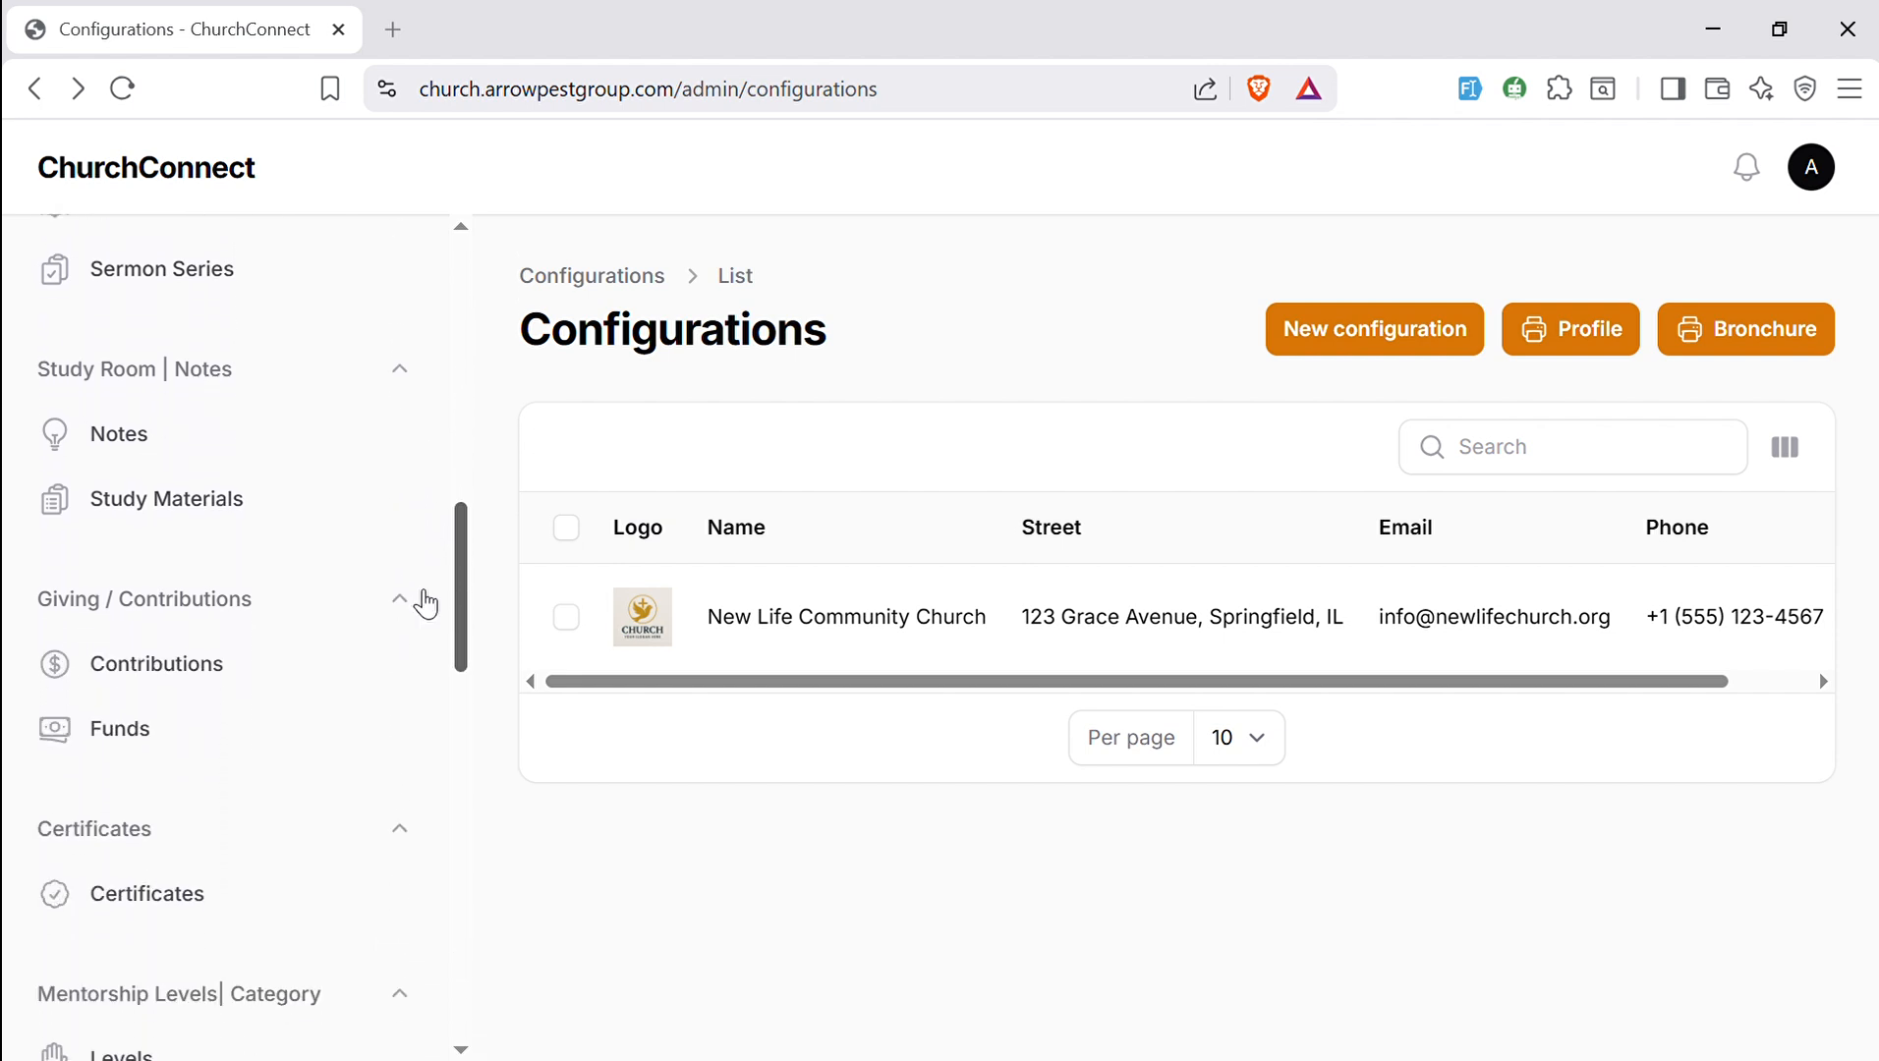
{"action": "scroll", "coordinate": [432, 579], "scroll_direction": "up", "scroll_amount": 1}
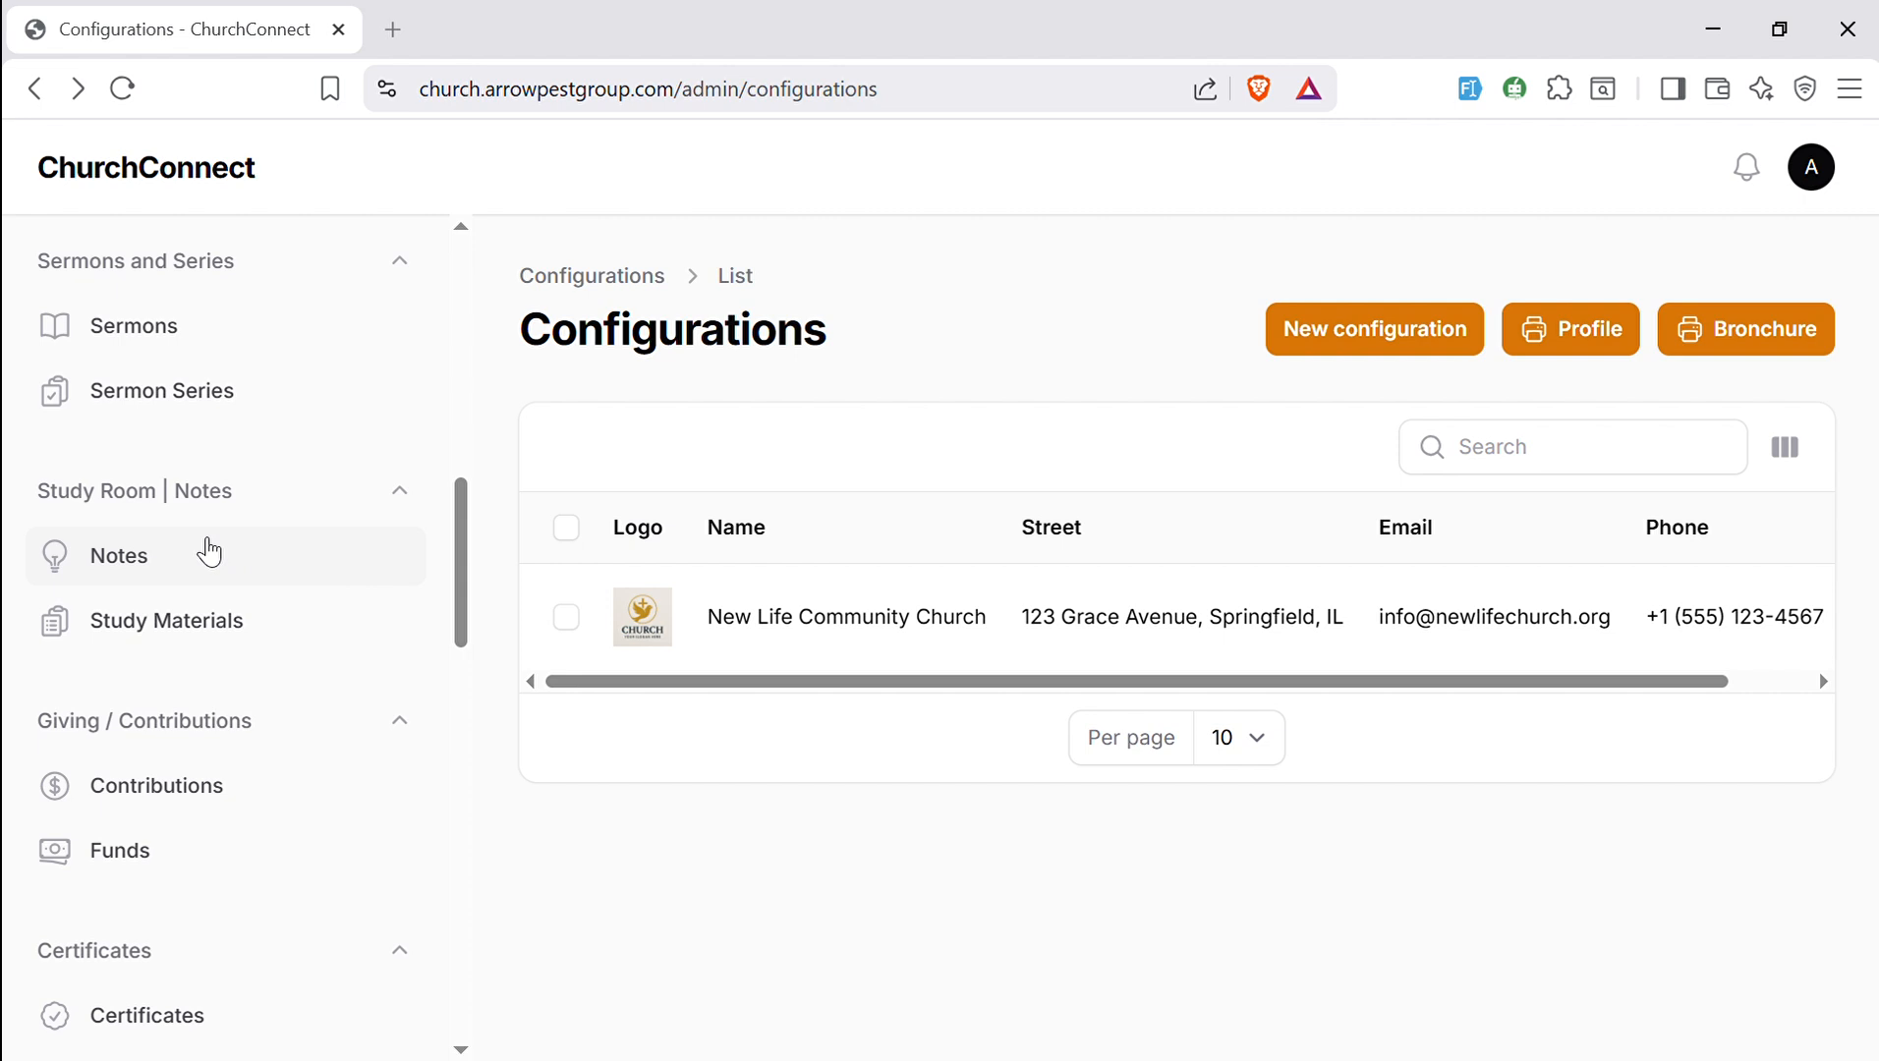
{"action": "left_click", "coordinate": [179, 556]}
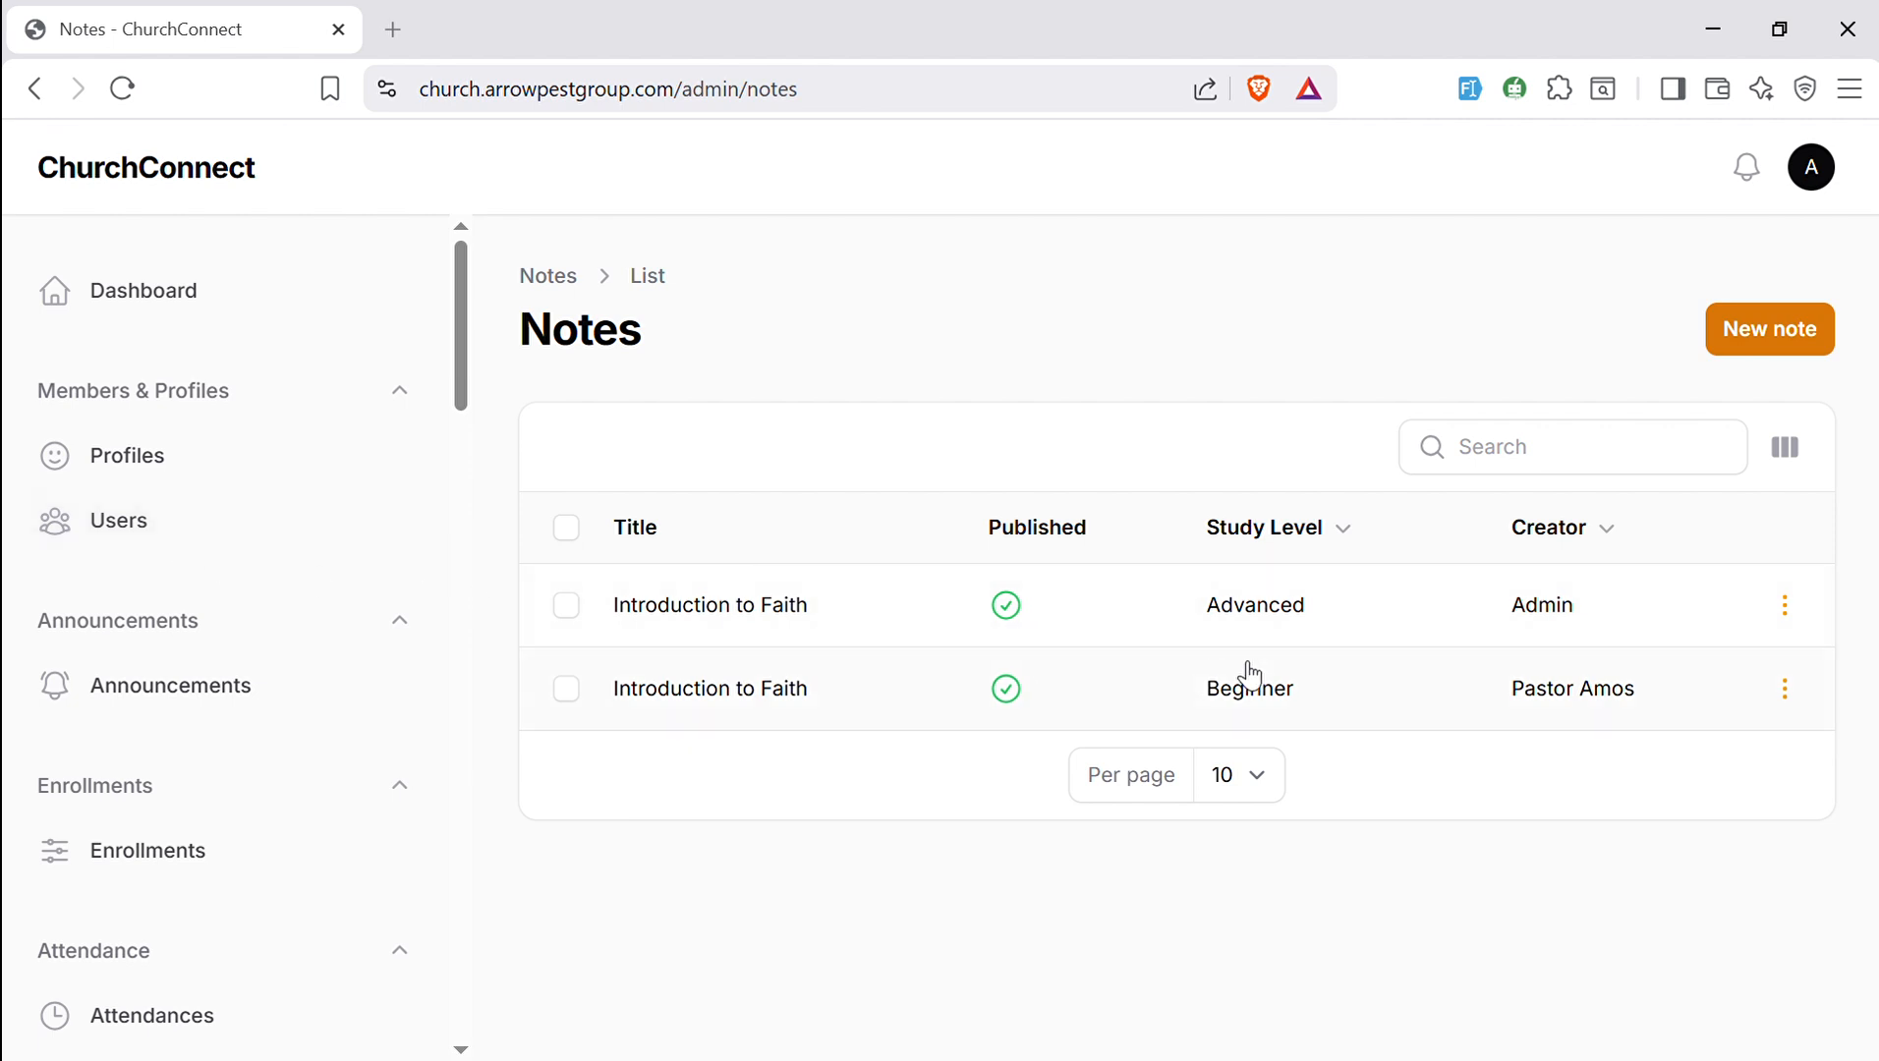
{"action": "left_click", "coordinate": [1295, 629]}
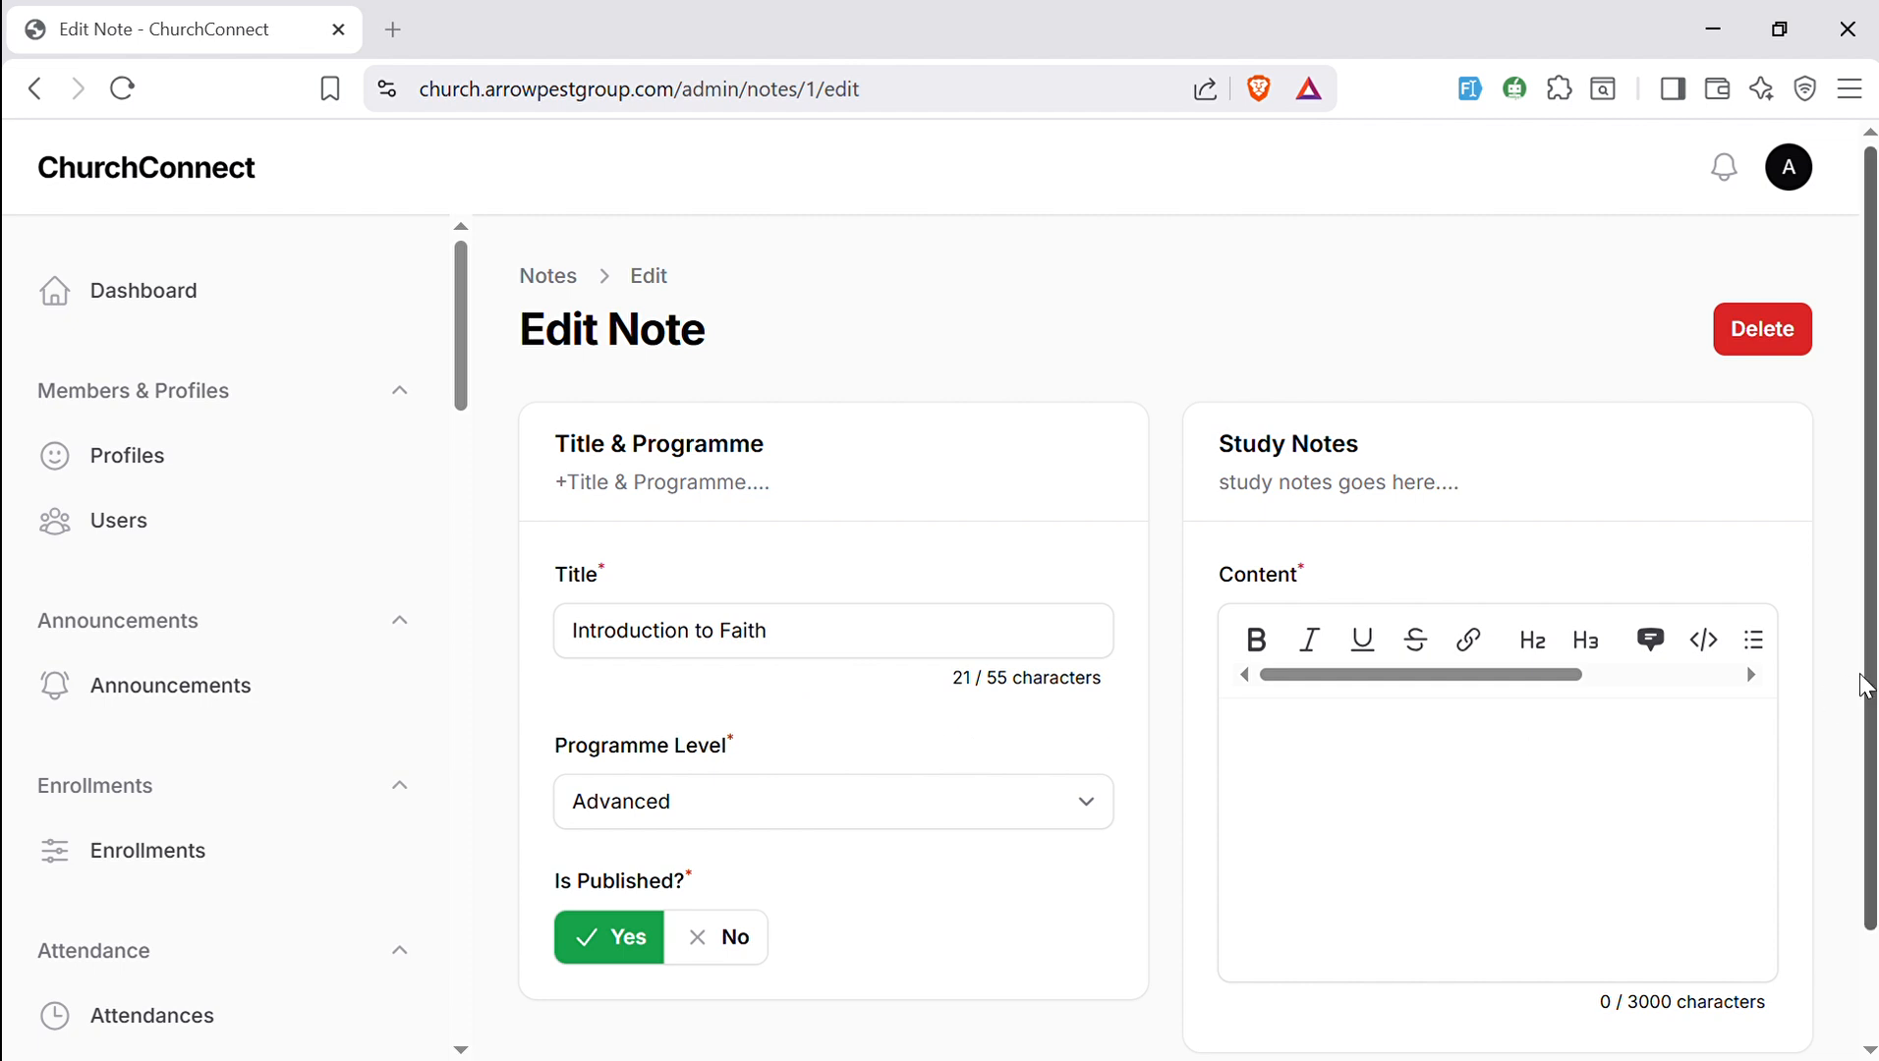
{"action": "scroll", "coordinate": [1864, 730], "scroll_direction": "down", "scroll_amount": 2}
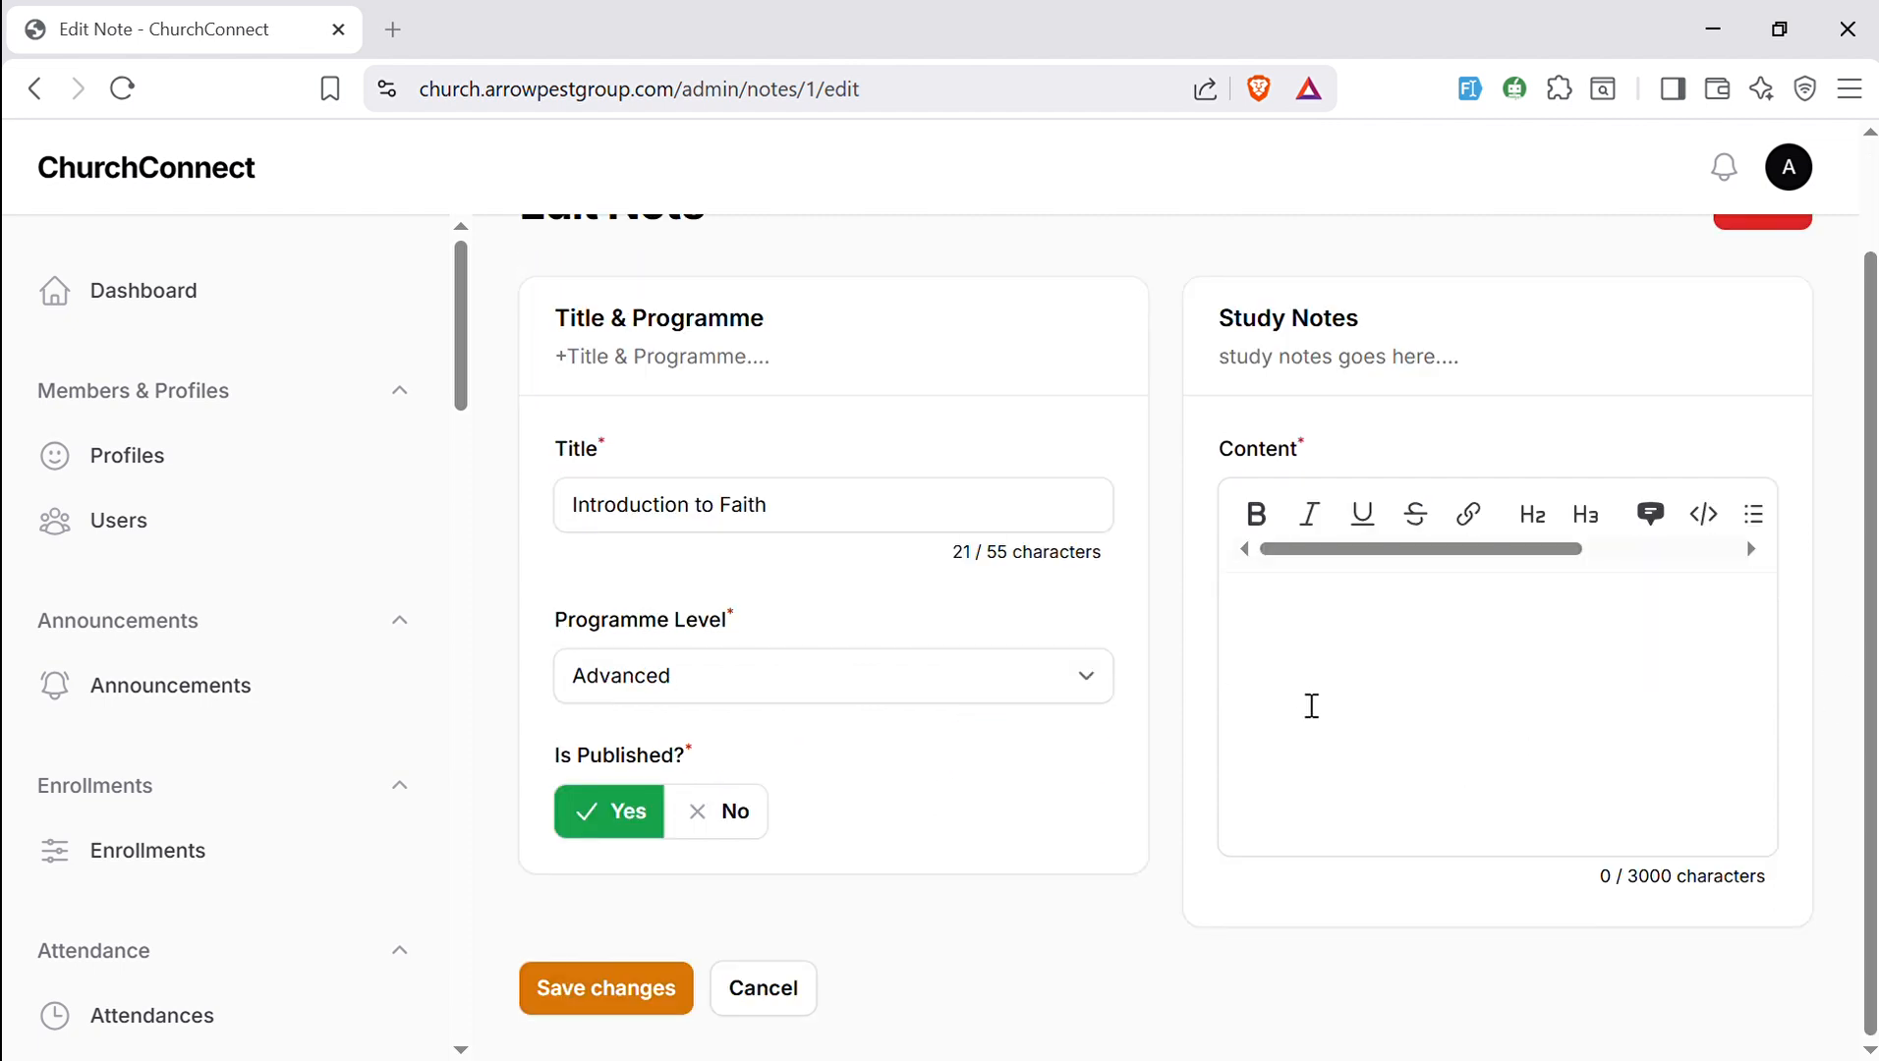
{"action": "left_click", "coordinate": [779, 993]}
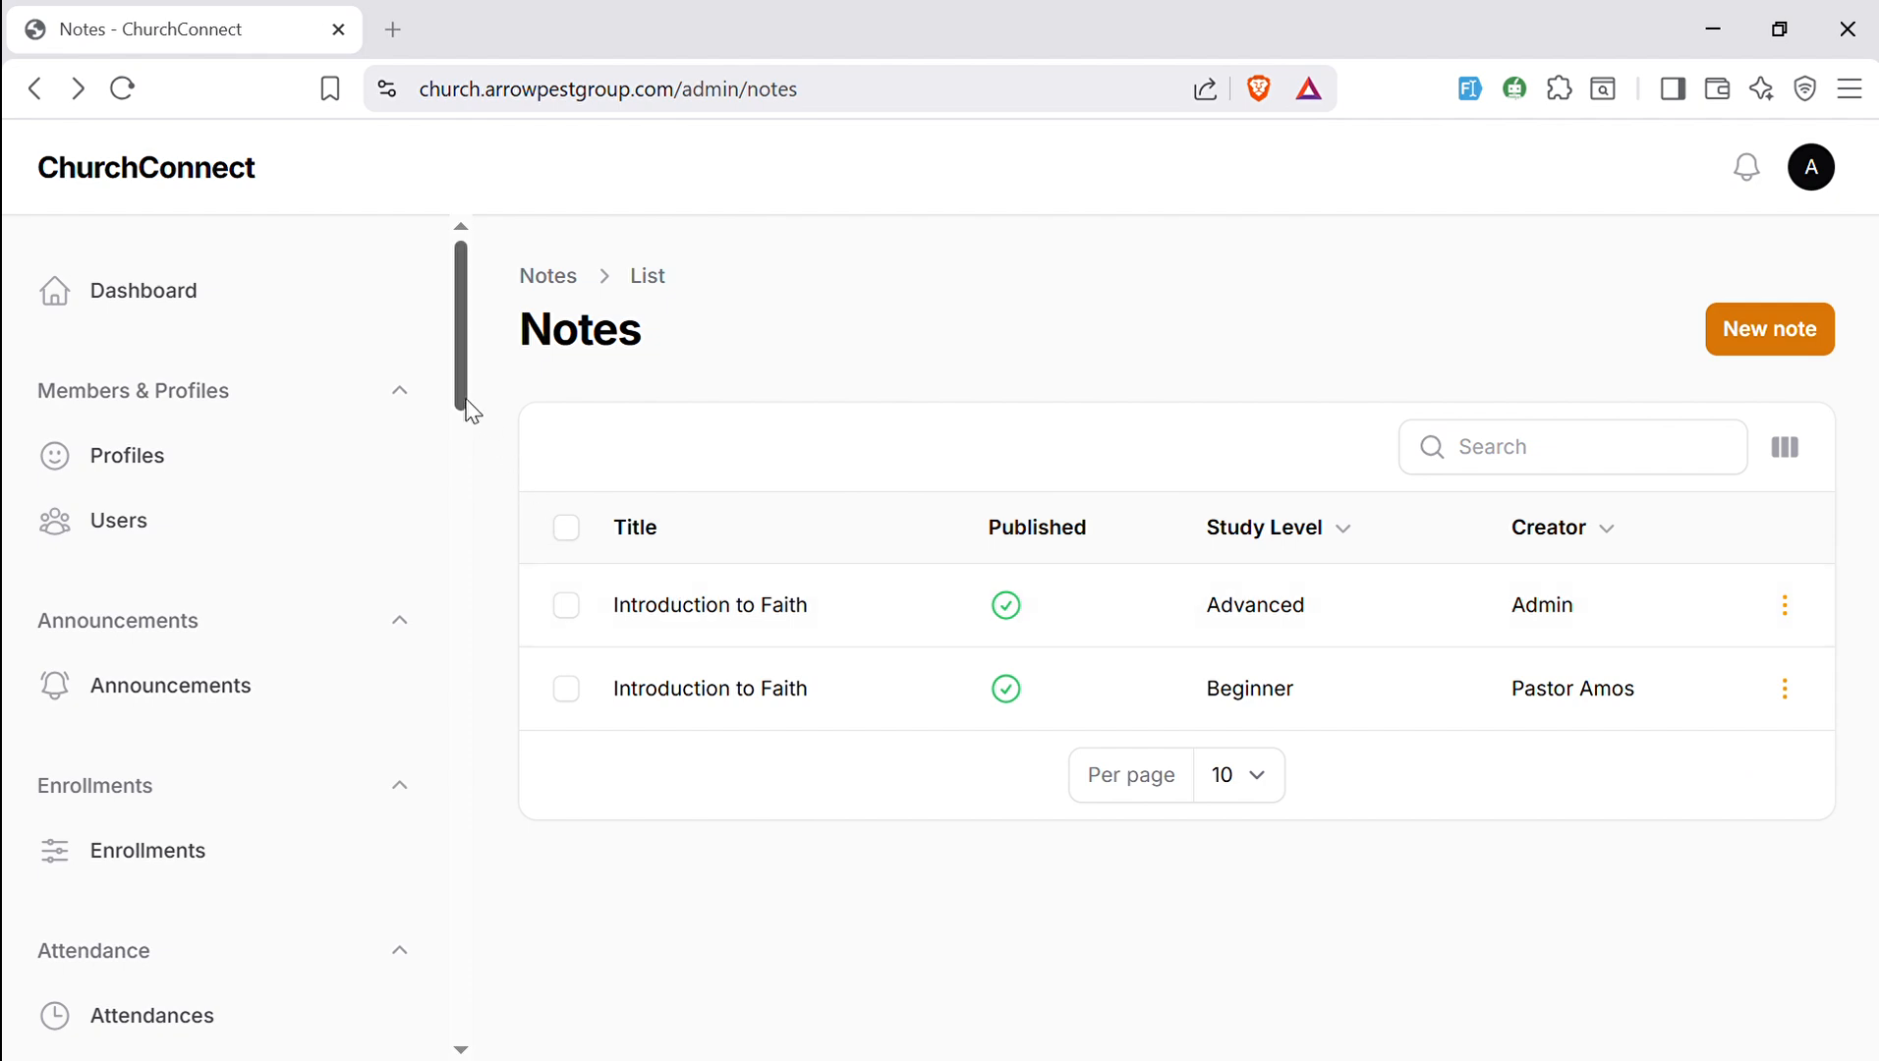
- Go to the study materials list and open the "Beginning of LIFE" material for editing
{"action": "left_click_drag", "start_coordinate": [468, 402], "coordinate": [459, 639]}
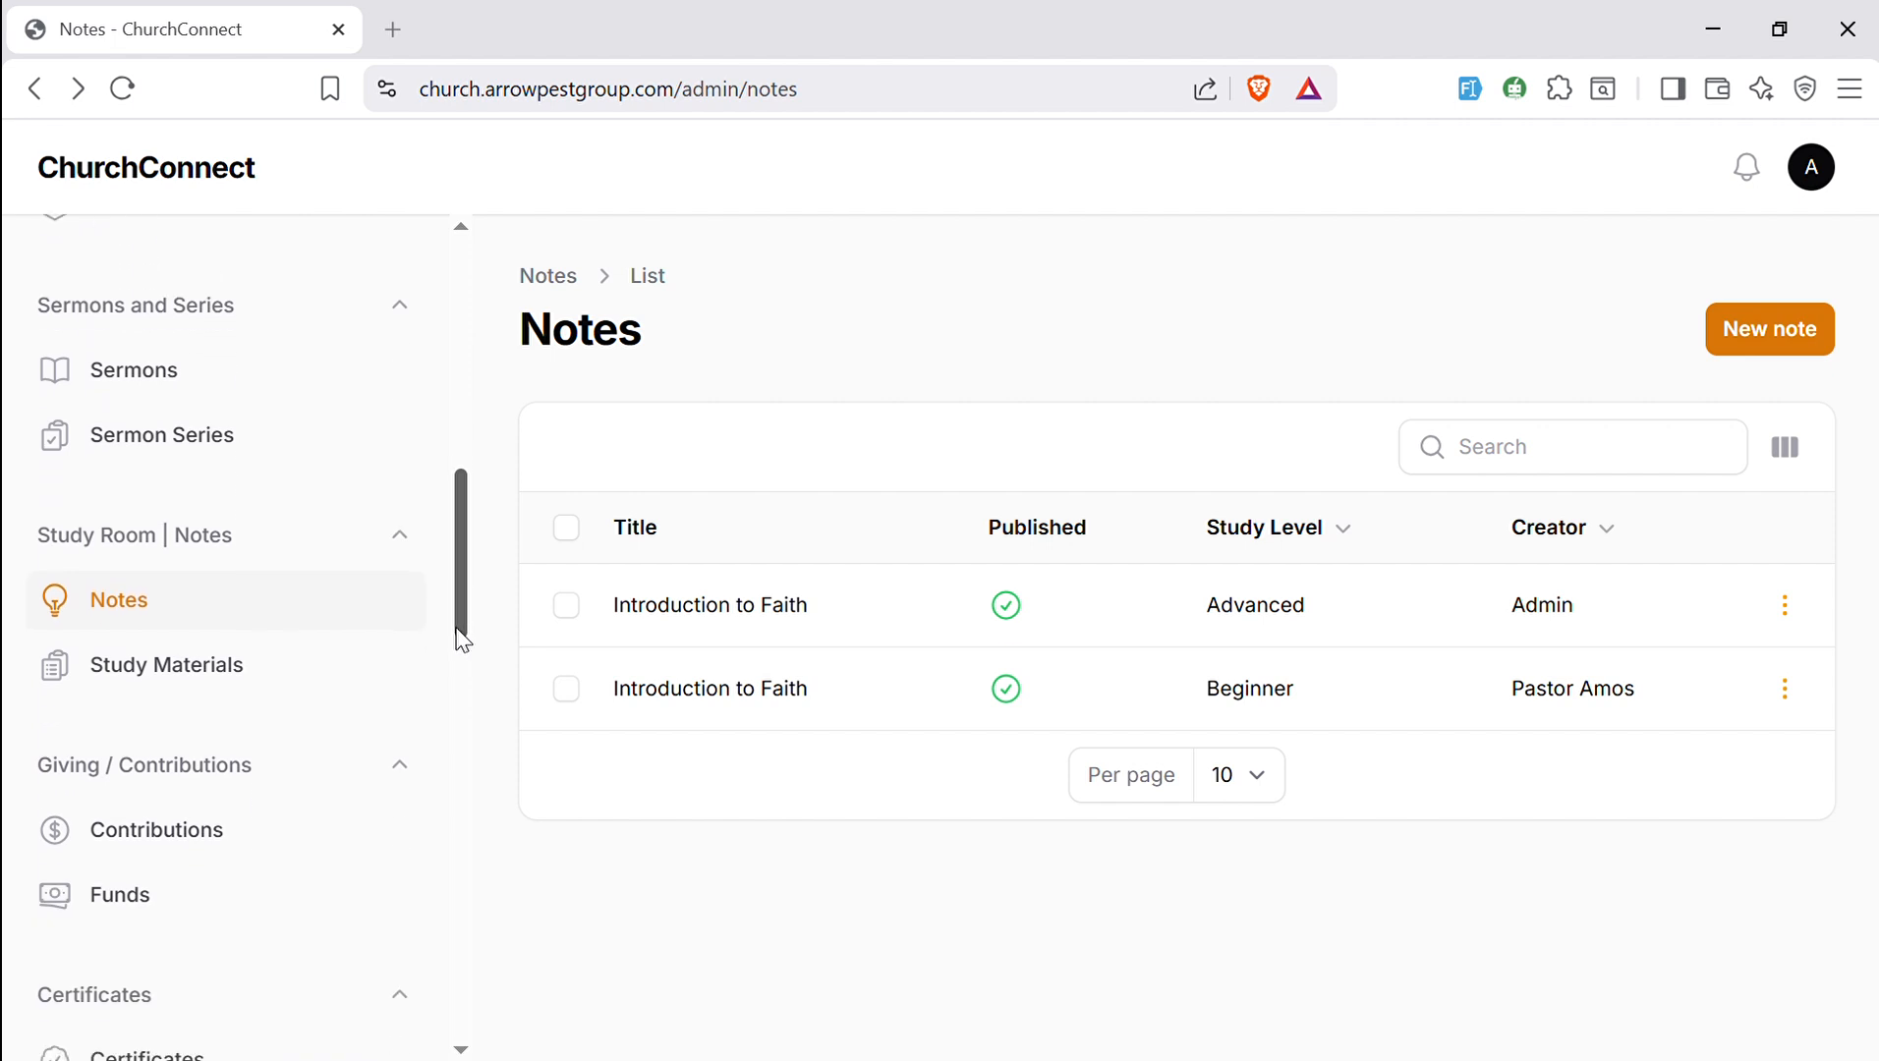
{"action": "left_click", "coordinate": [200, 671]}
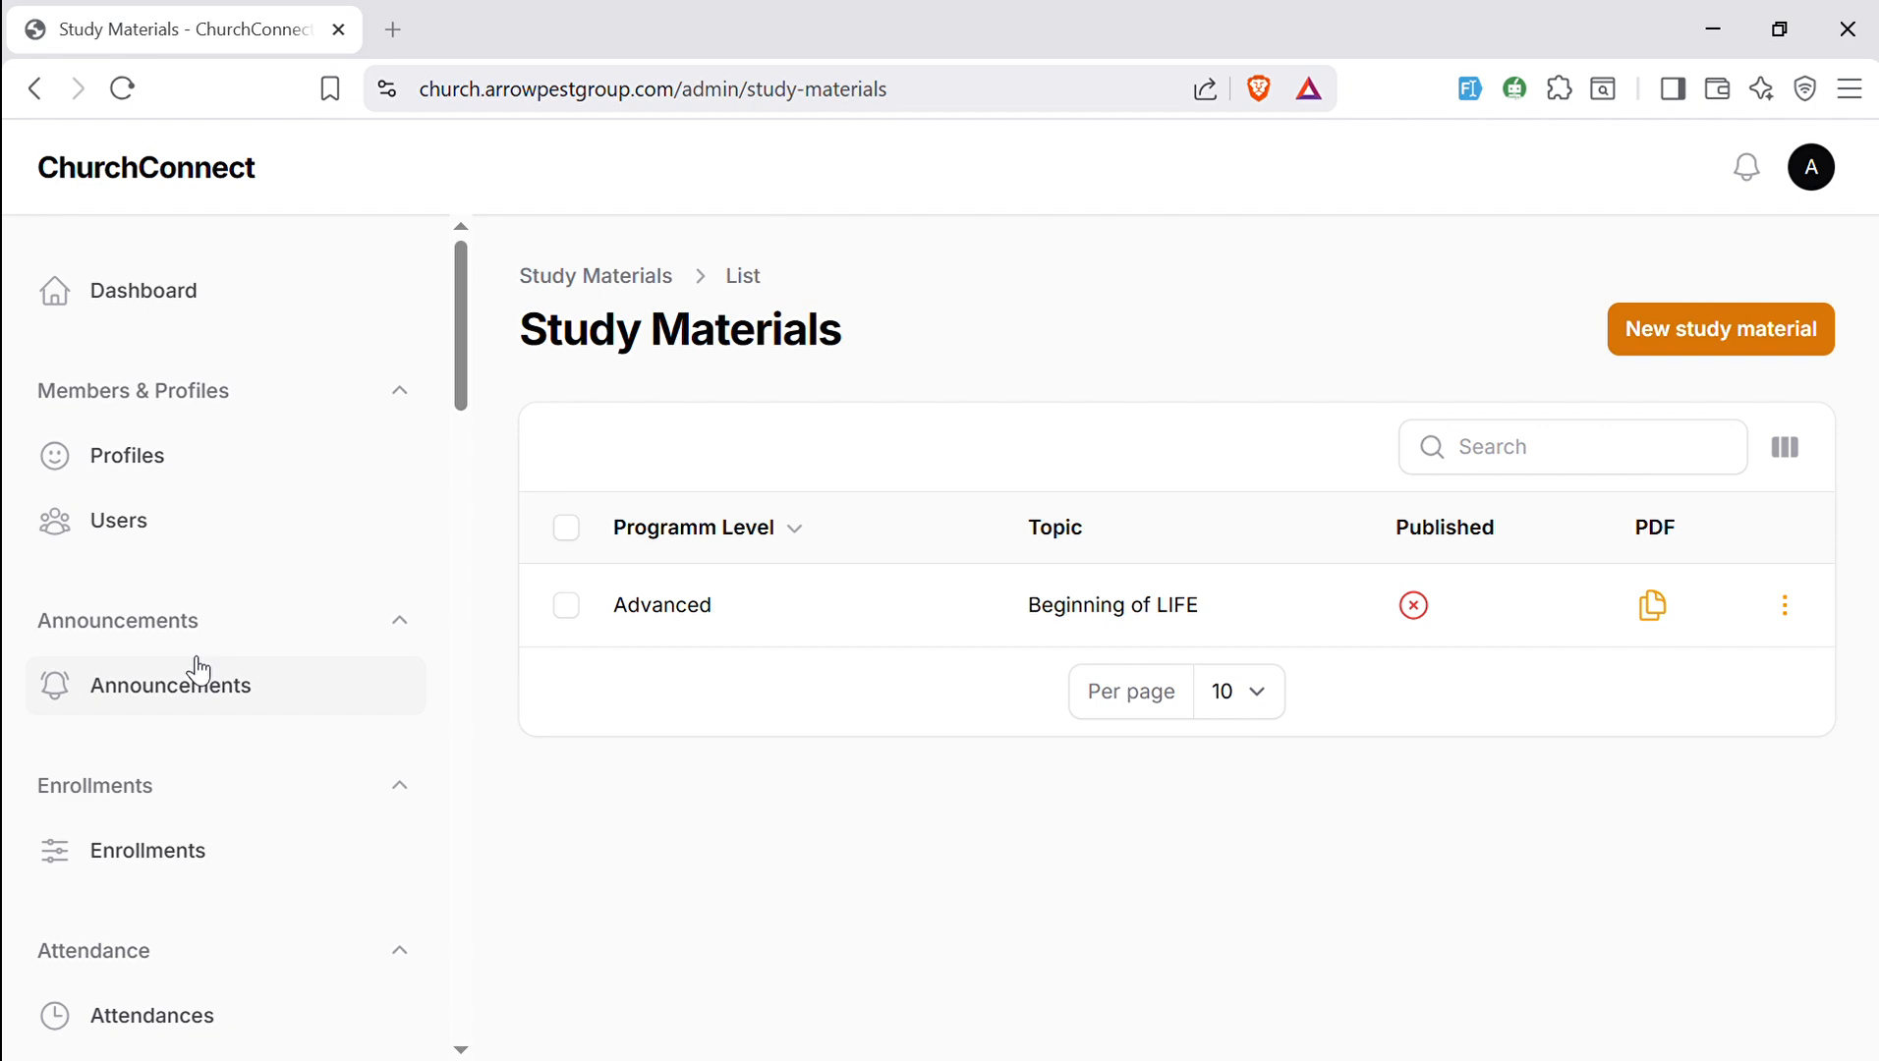
{"action": "left_click", "coordinate": [954, 614]}
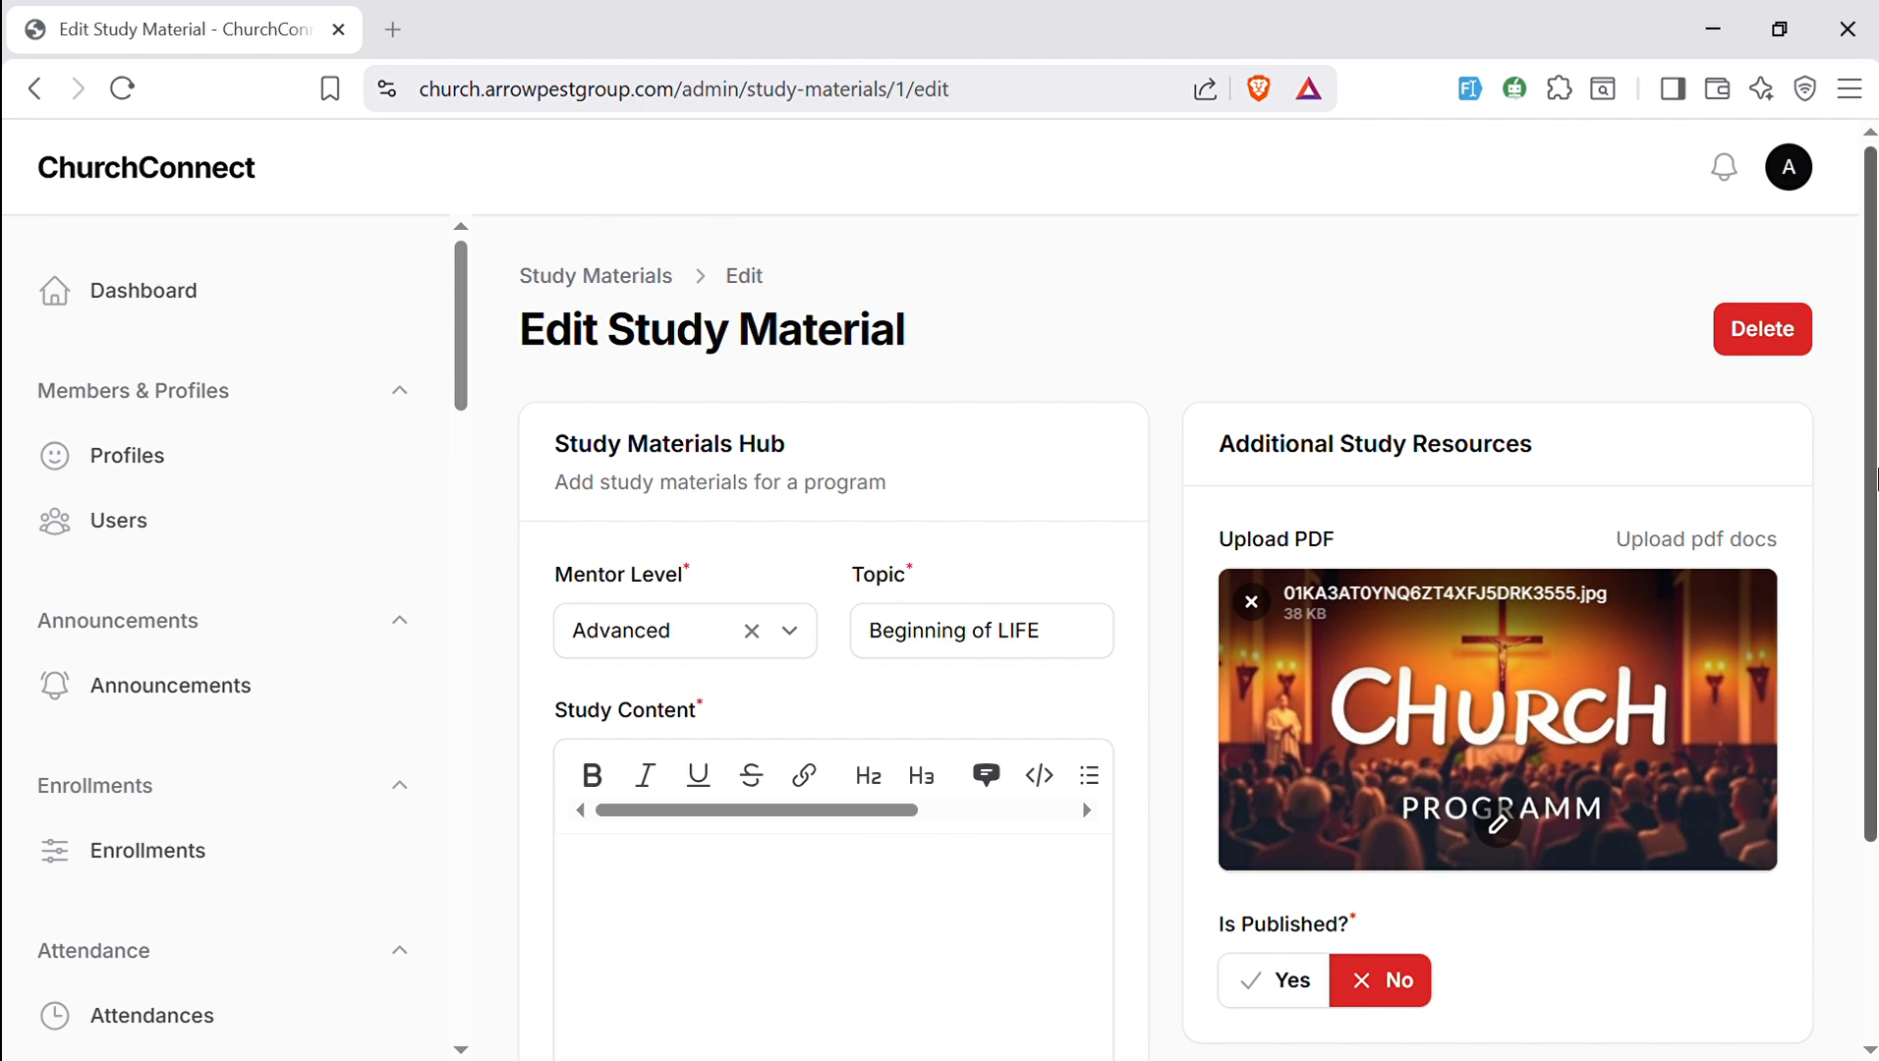
- Close the "Beginning of LIFE" edit form without changes, and view the material's attached file from the study materials list
{"action": "left_click_drag", "start_coordinate": [1868, 454], "coordinate": [1850, 663]}
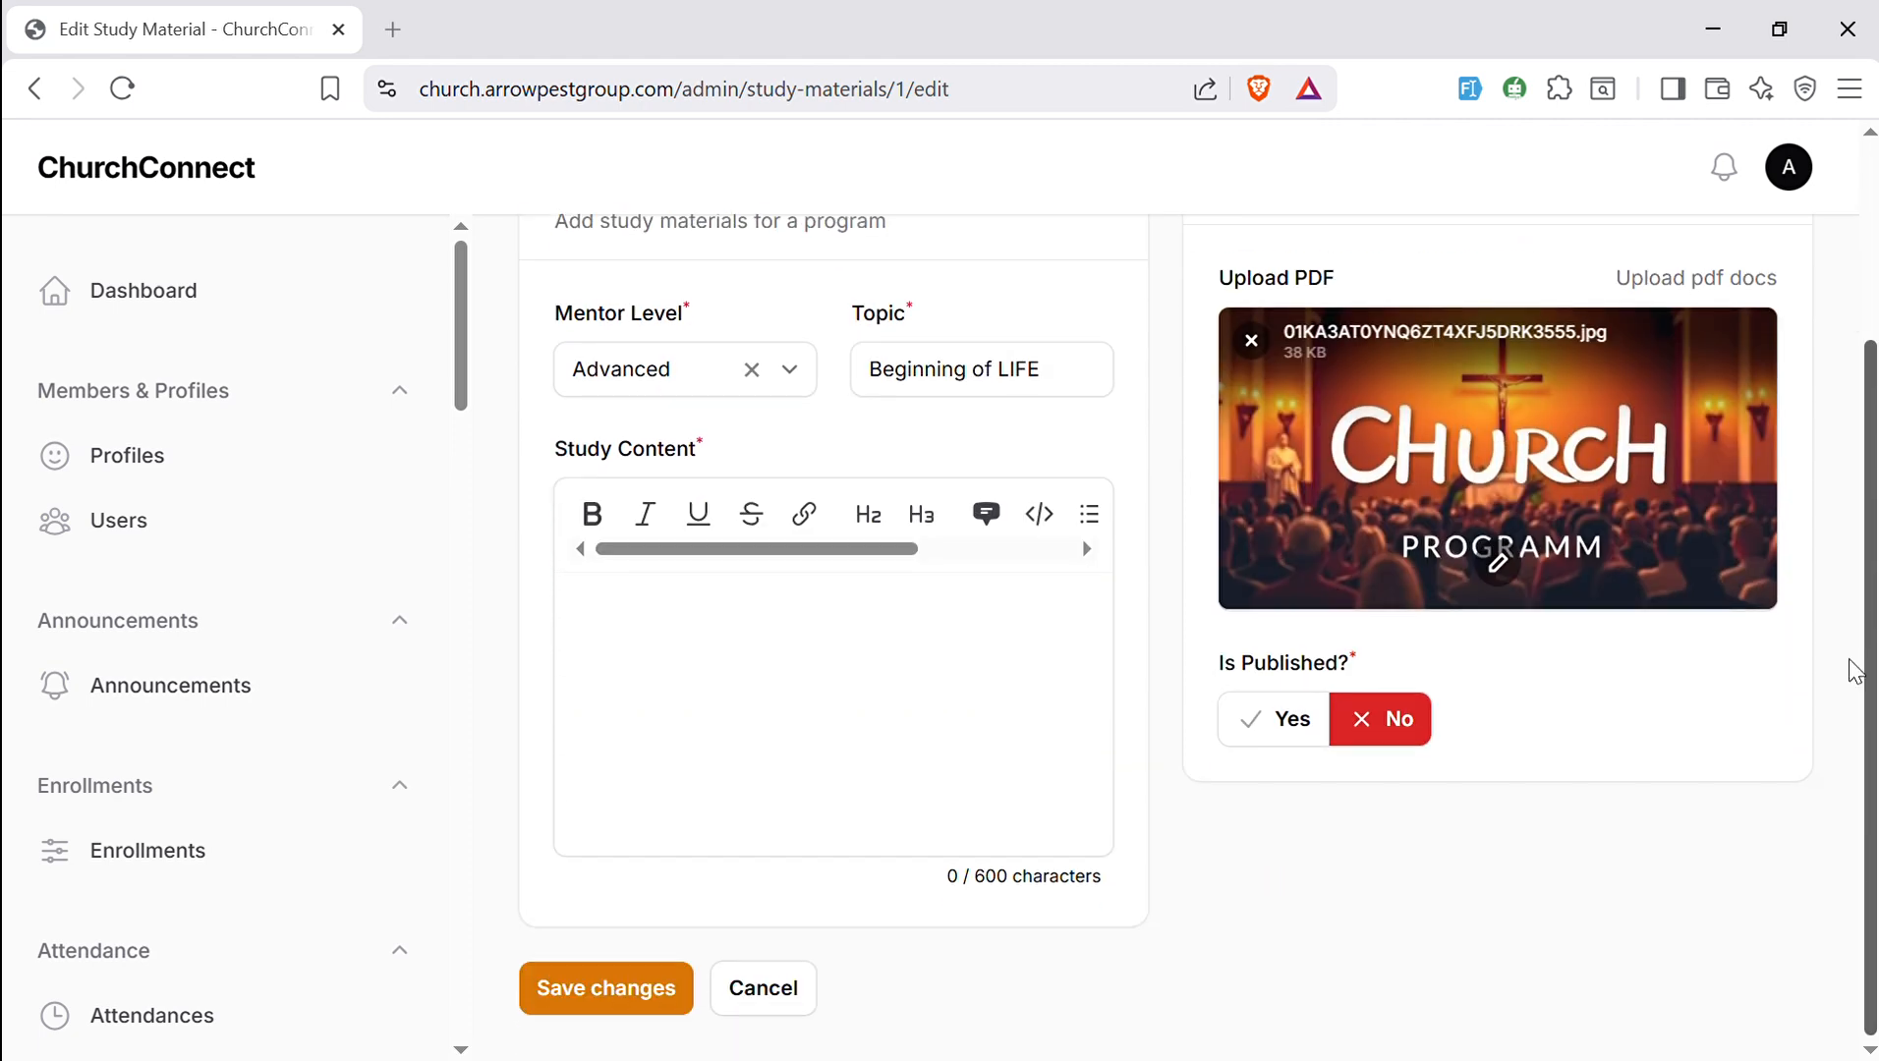
{"action": "left_click", "coordinate": [800, 985]}
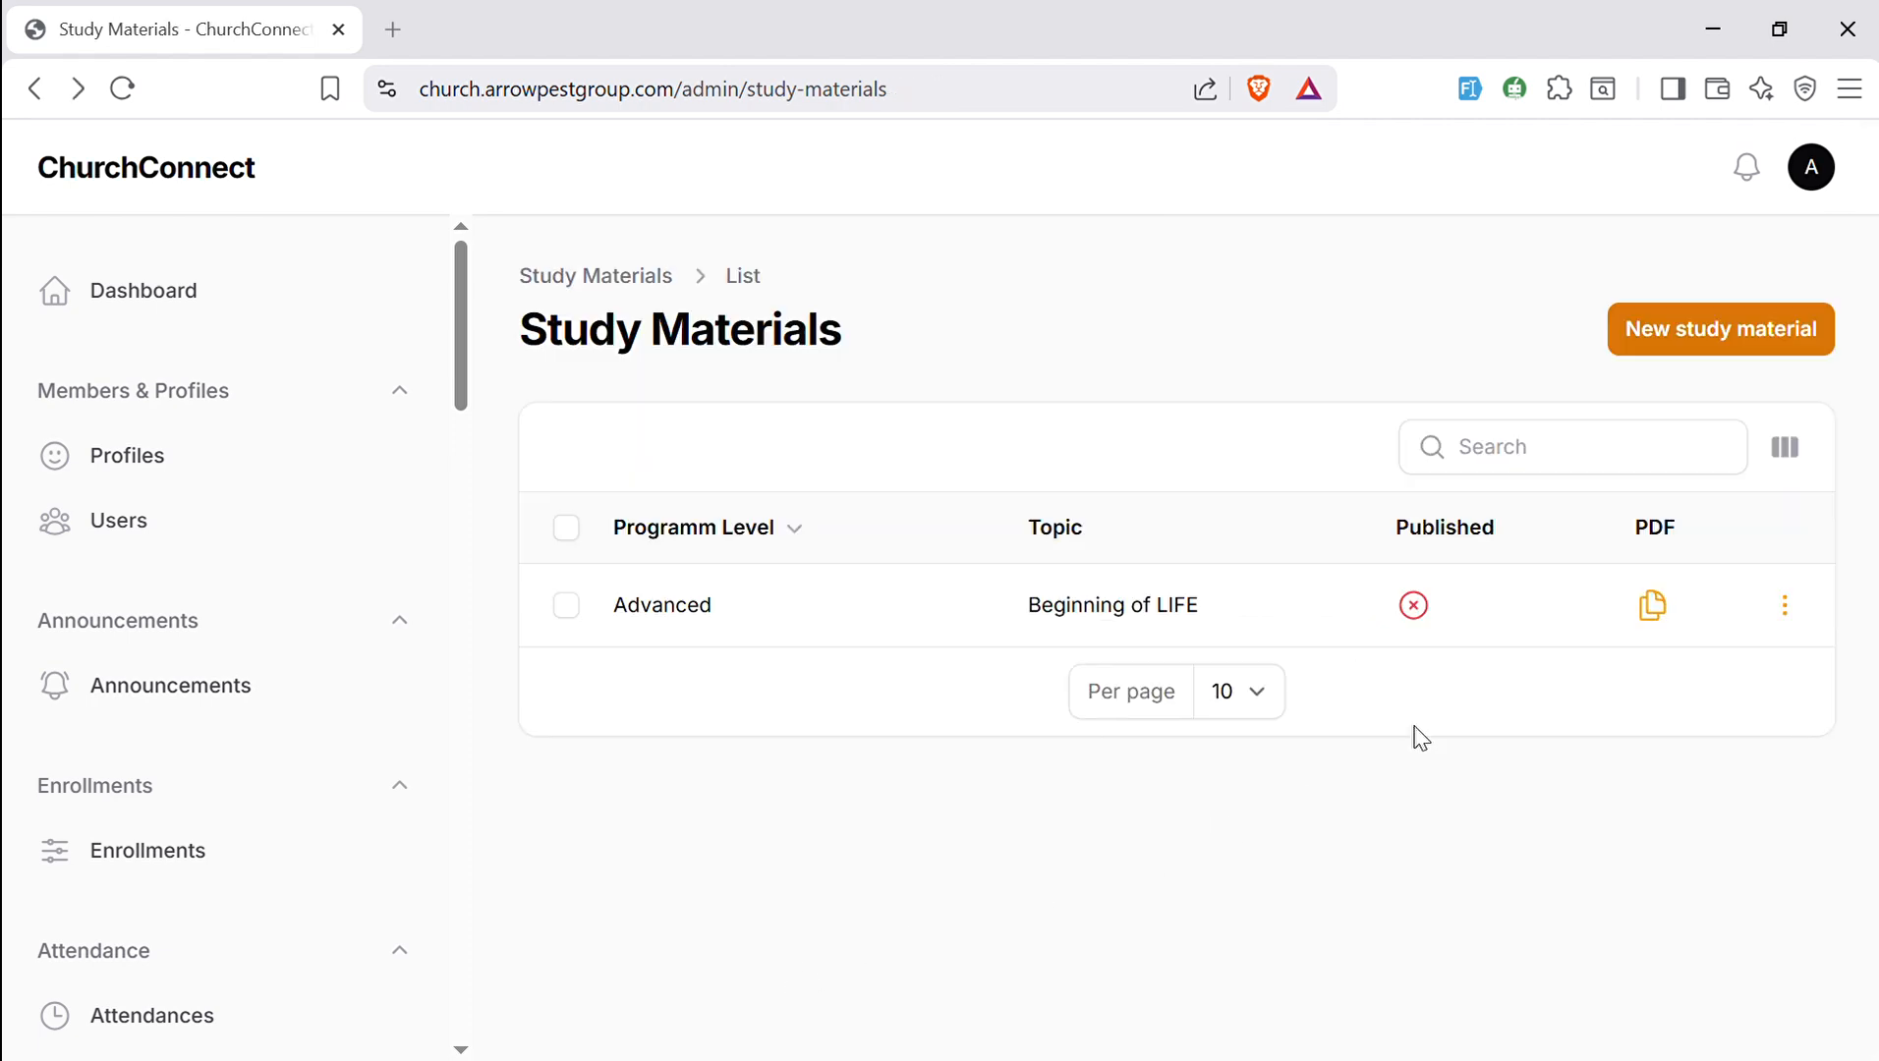
{"action": "left_click", "coordinate": [1654, 609]}
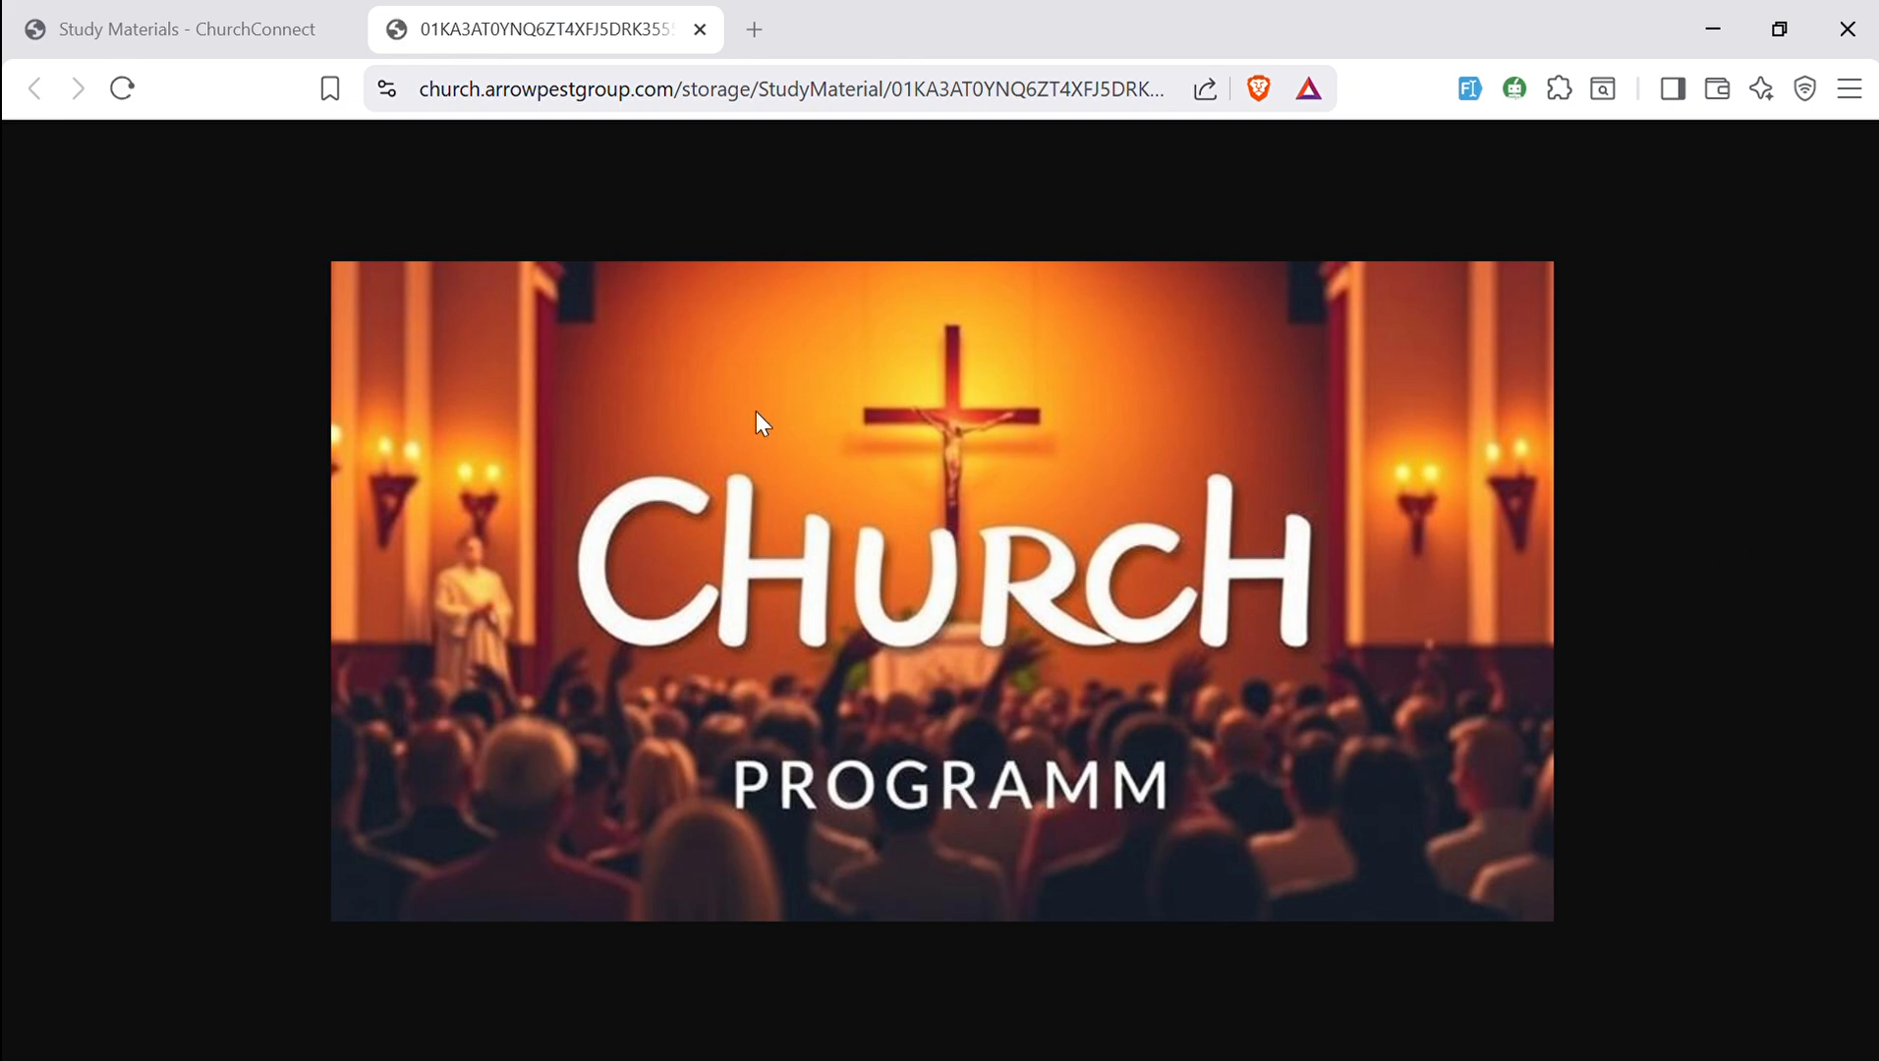
{"action": "left_click", "coordinate": [700, 30]}
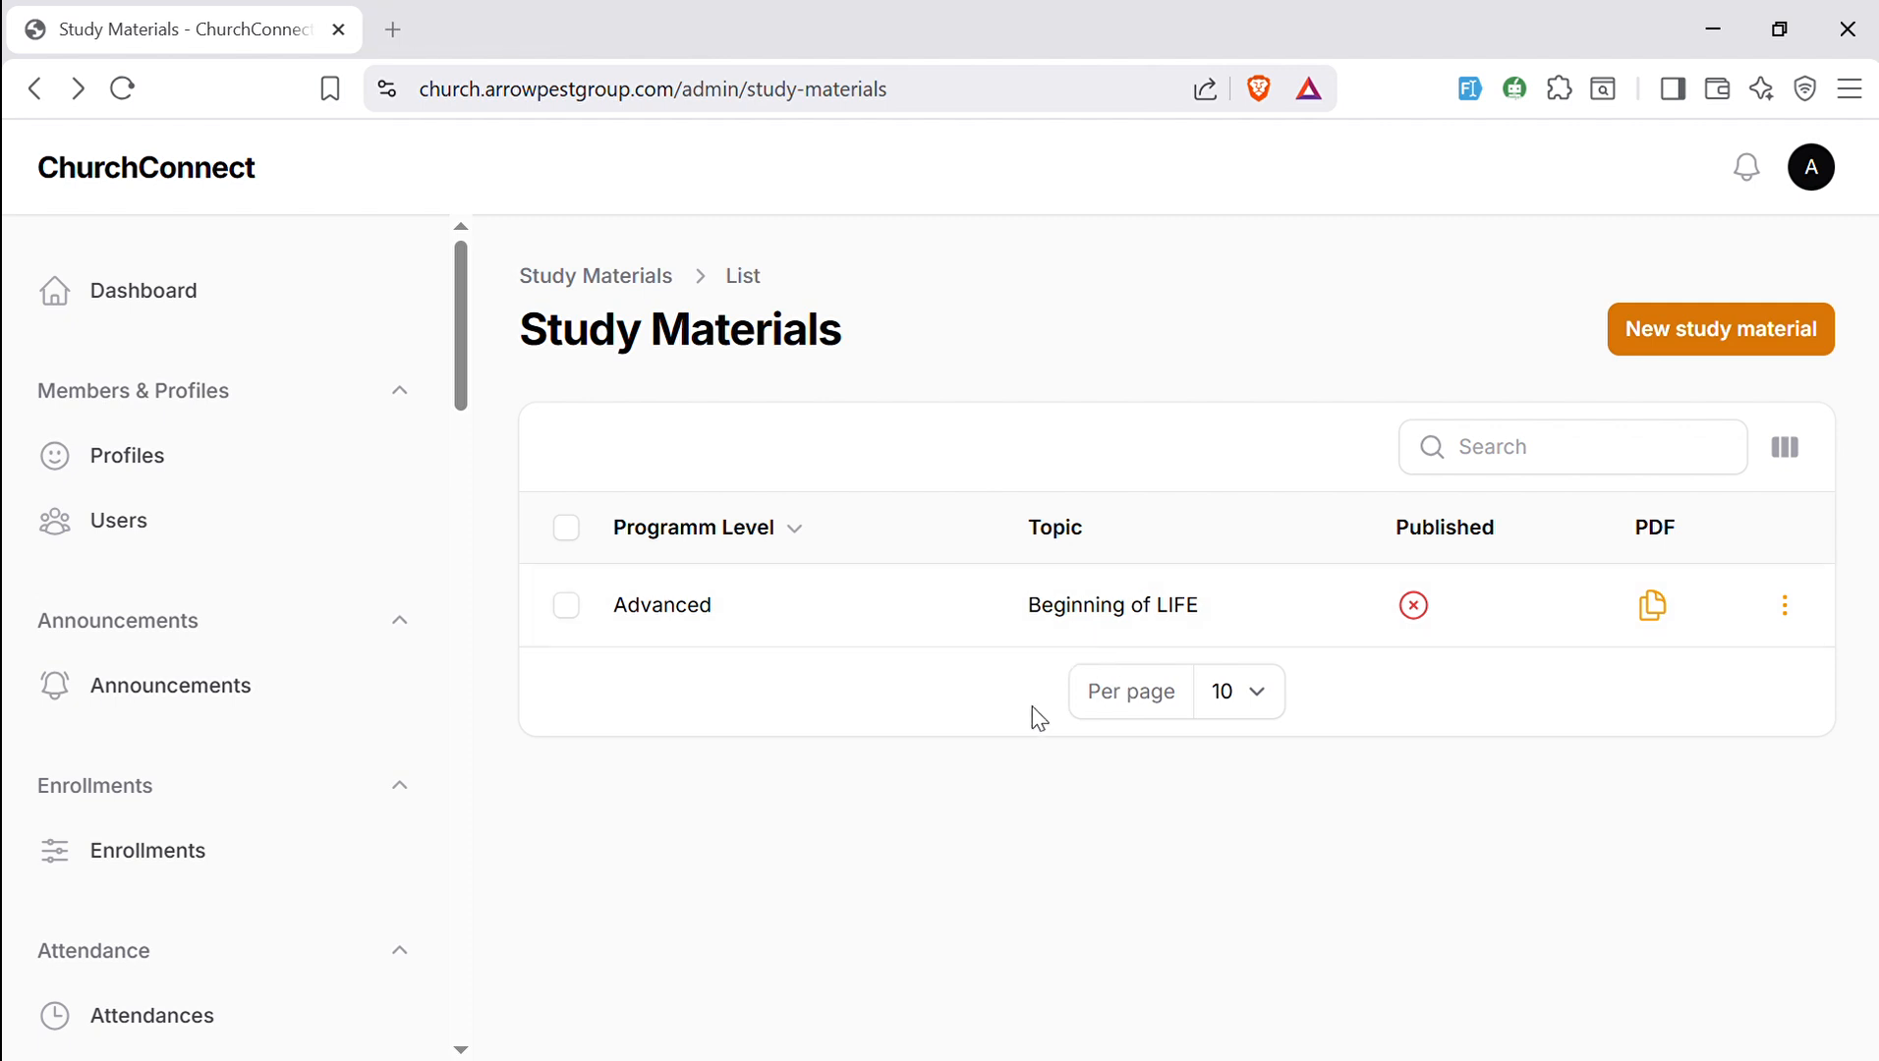
{"action": "left_click", "coordinate": [1794, 622]}
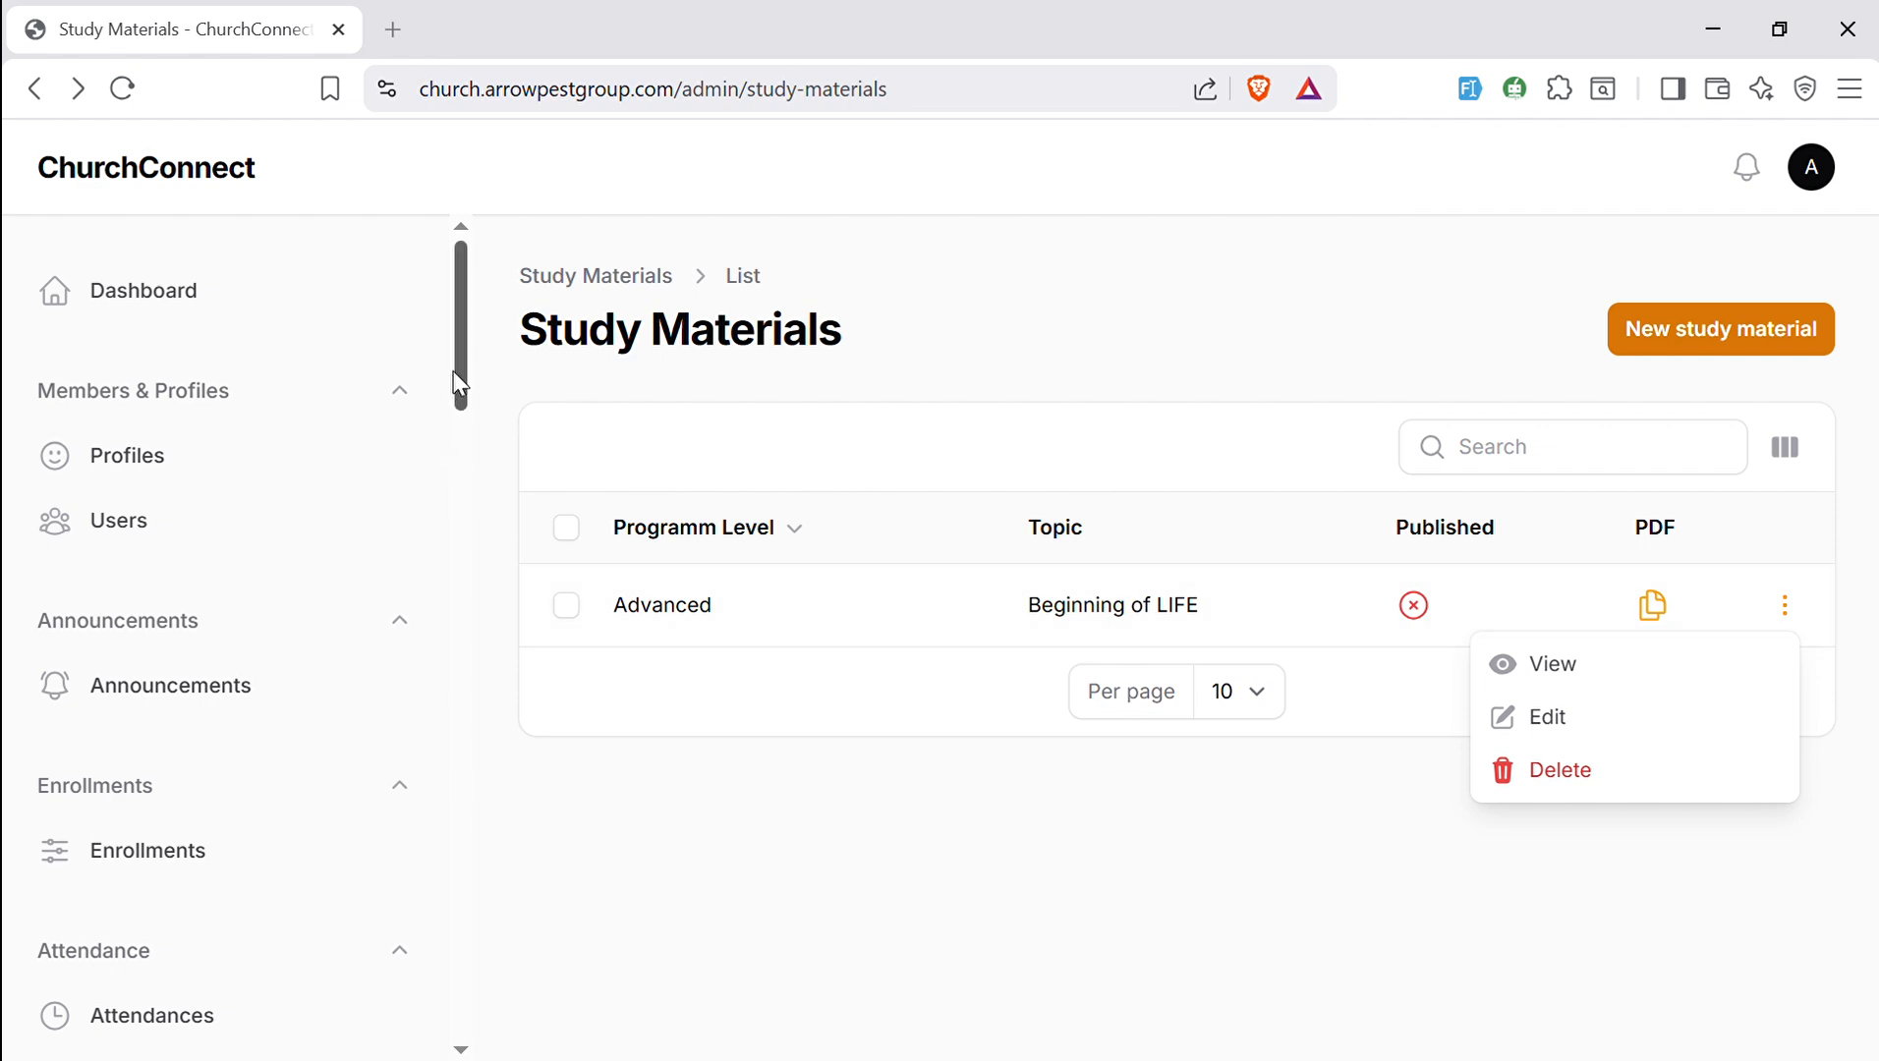
- Go to the Funds list and open the contributions report of the Missionary Support fund
{"action": "left_click_drag", "start_coordinate": [454, 395], "coordinate": [423, 658]}
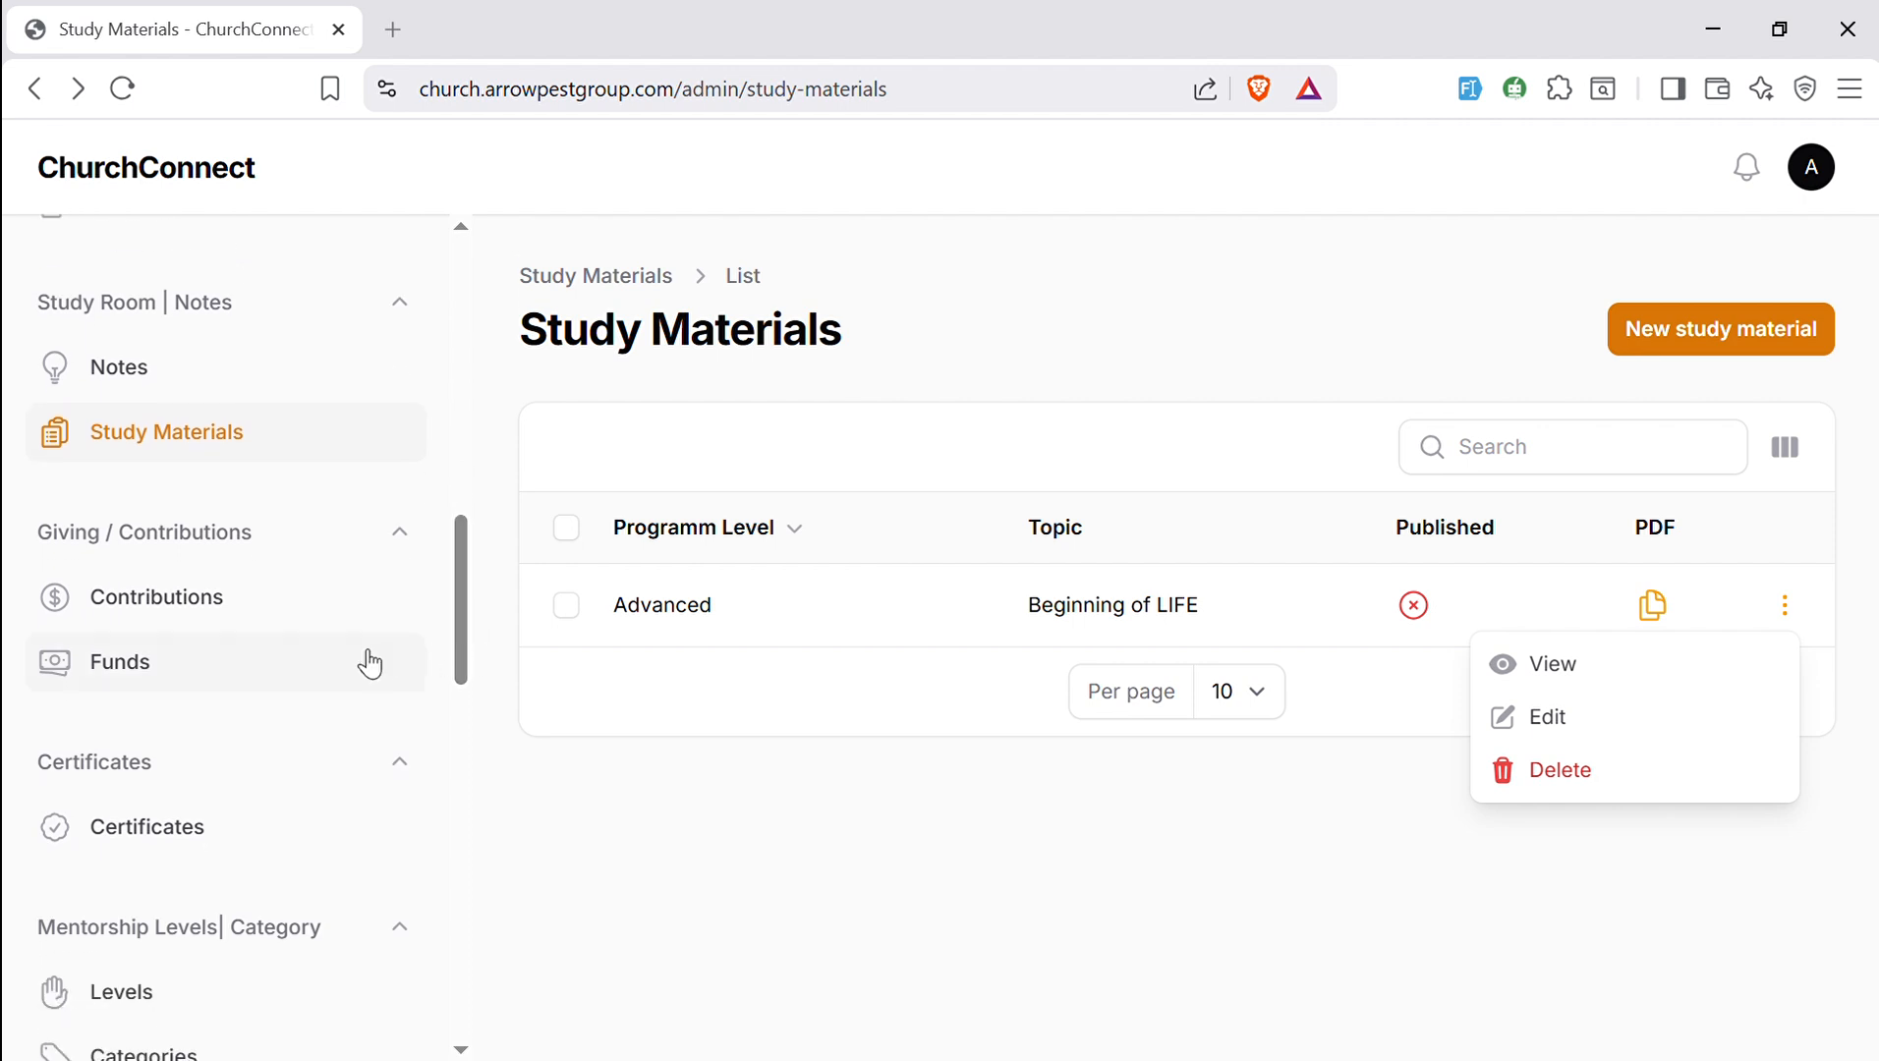
{"action": "left_click", "coordinate": [266, 676]}
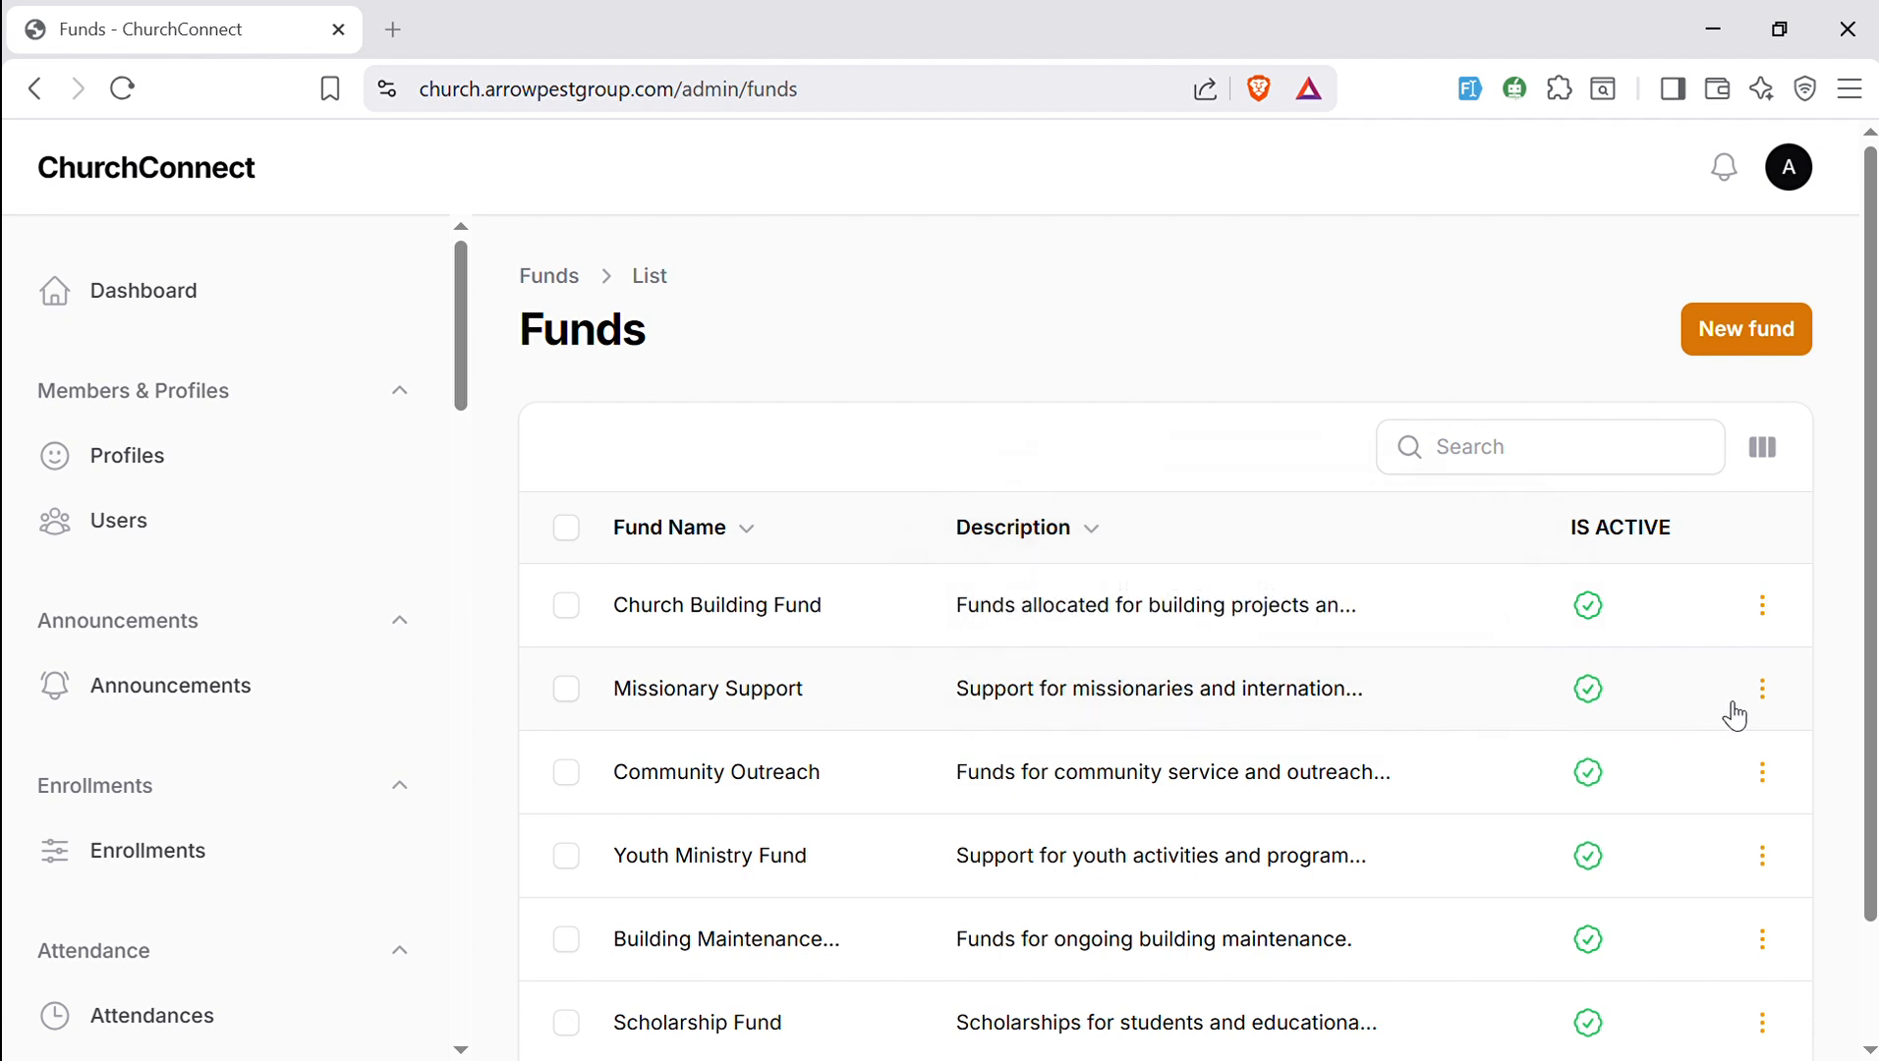
{"action": "left_click", "coordinate": [1764, 692]}
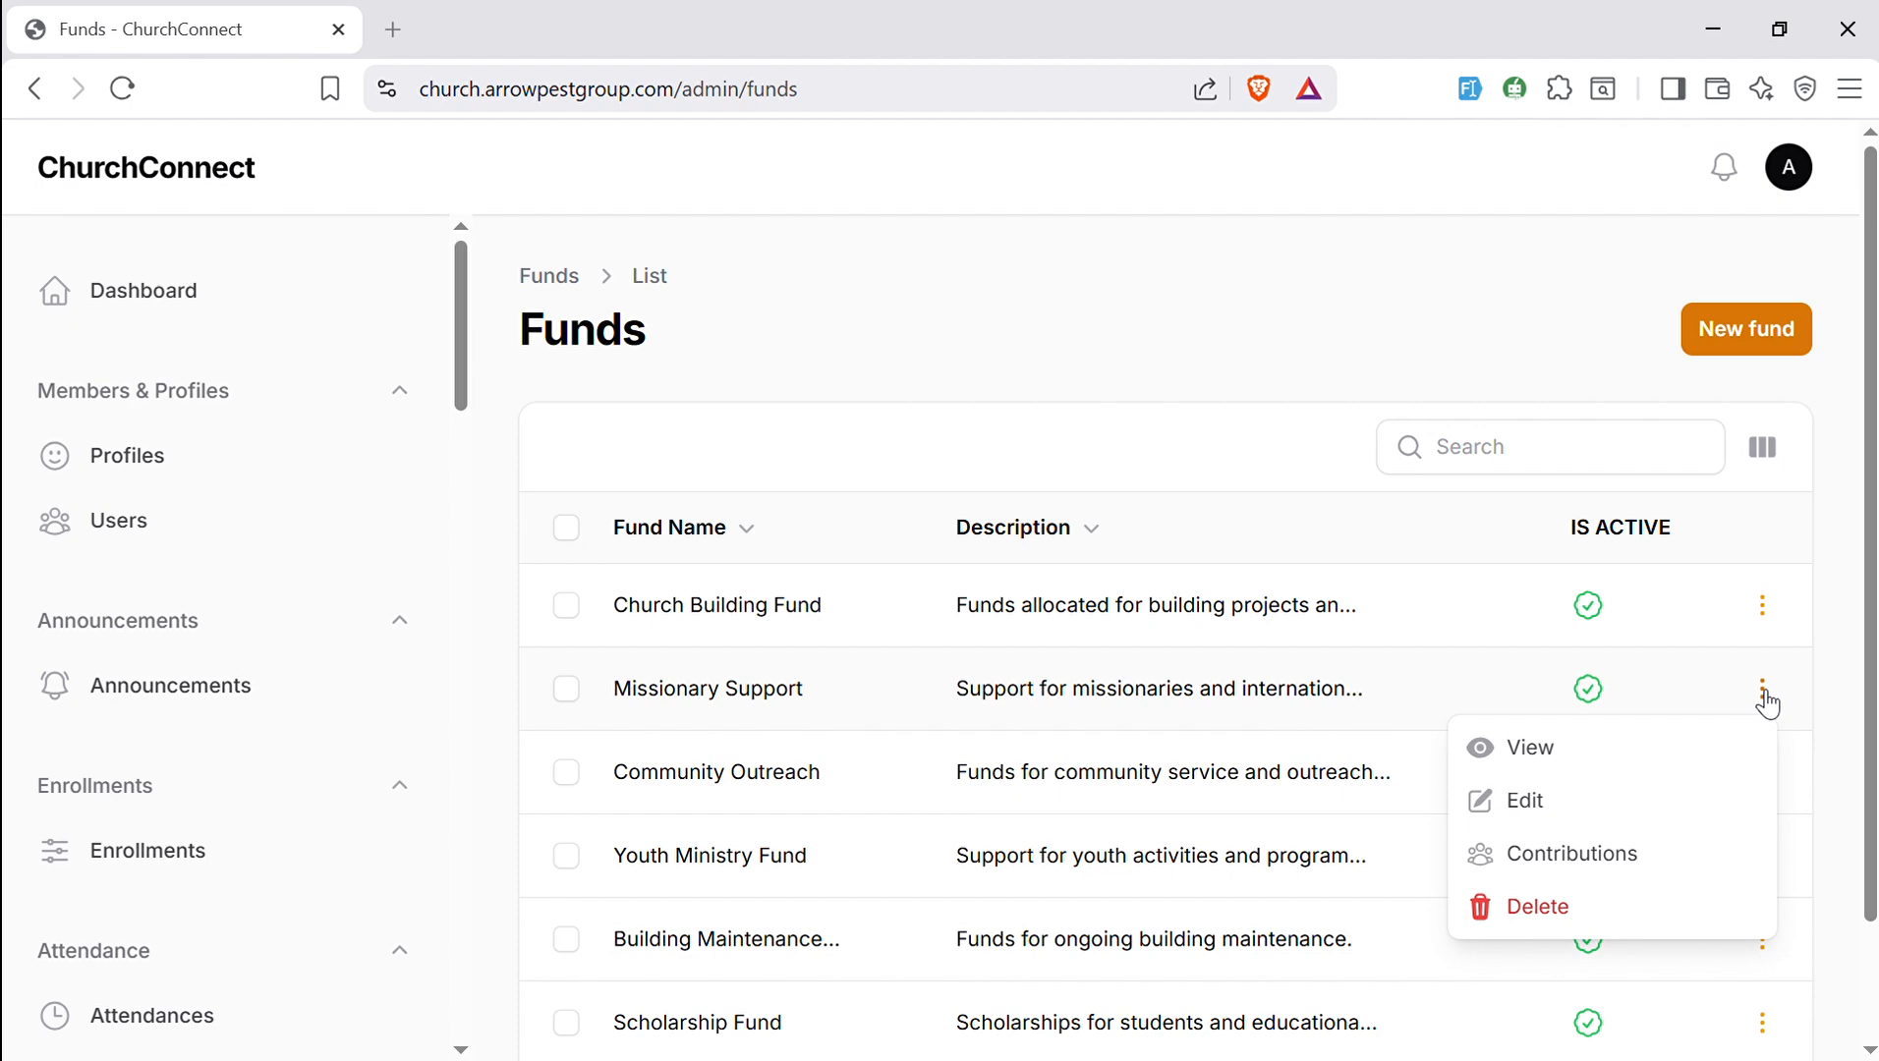
{"action": "left_click", "coordinate": [1551, 864]}
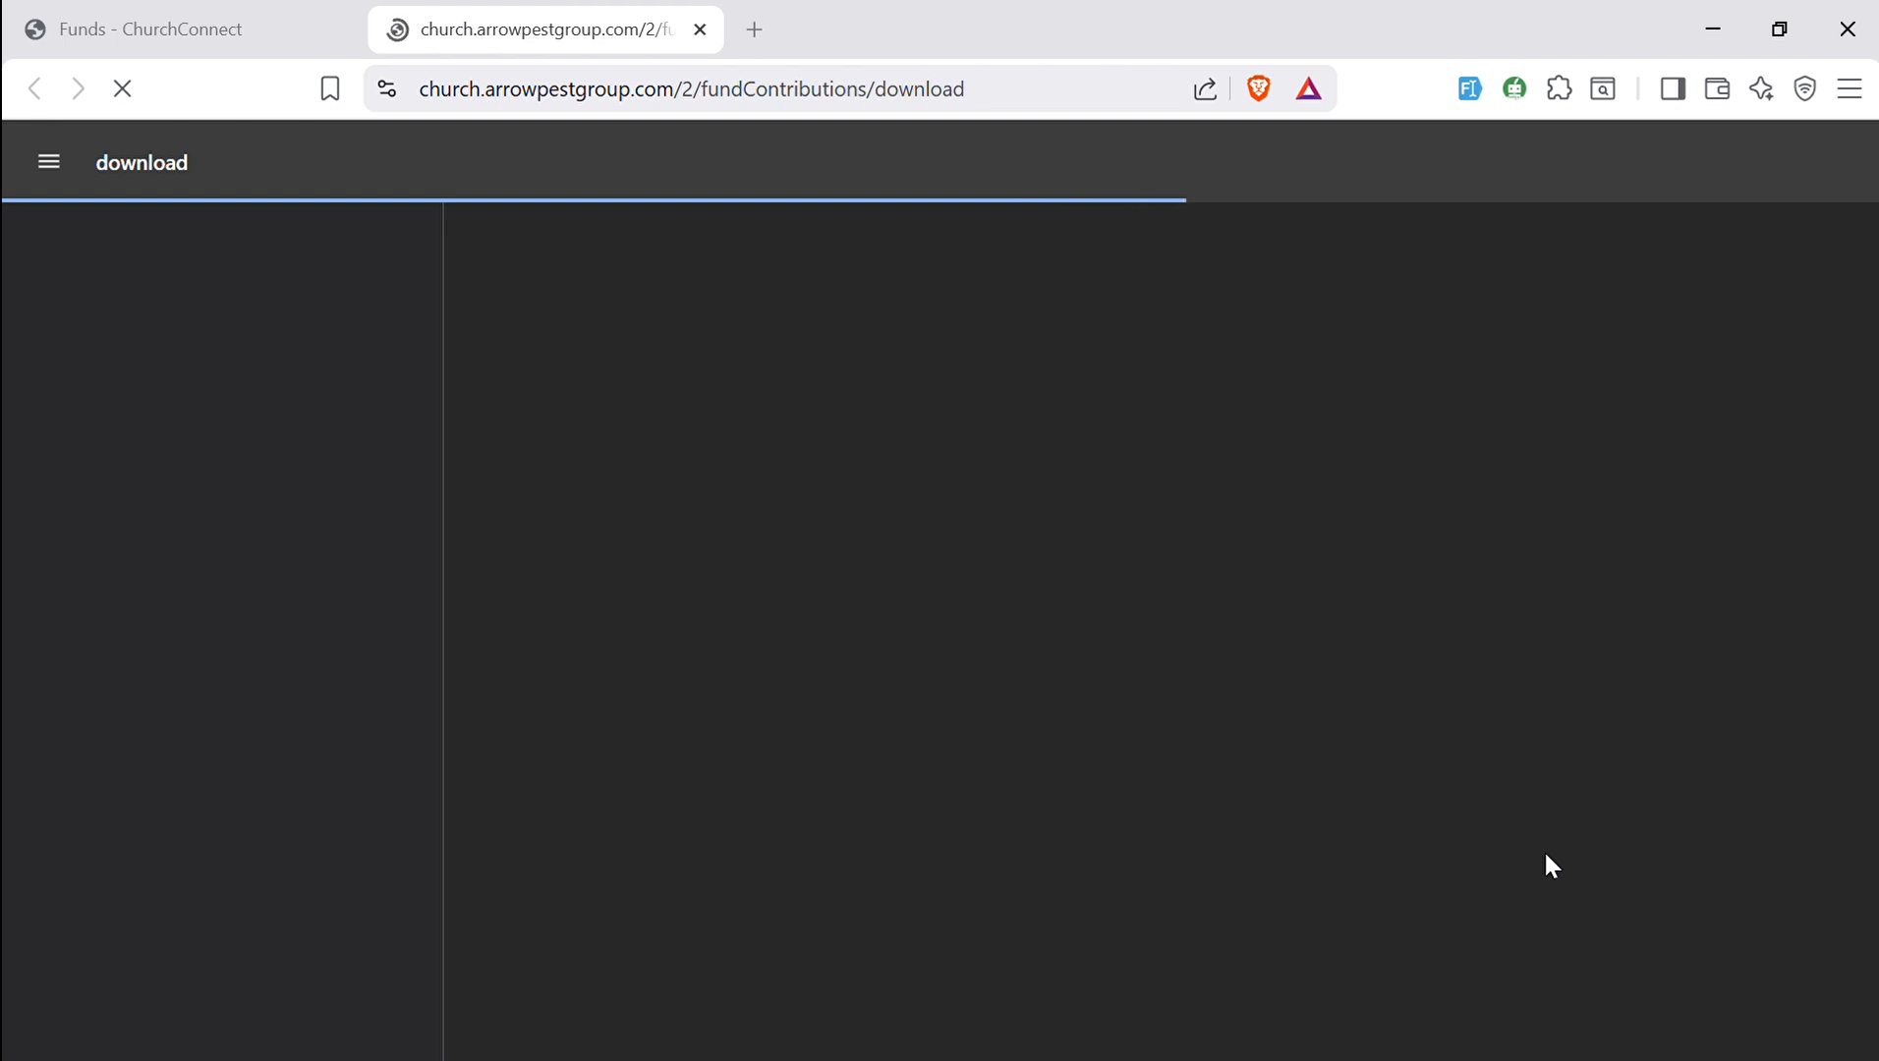
- Open the Missionary Support fund for editing from the Funds list, review its name and description, and cancel without changes
{"action": "left_click", "coordinate": [202, 14]}
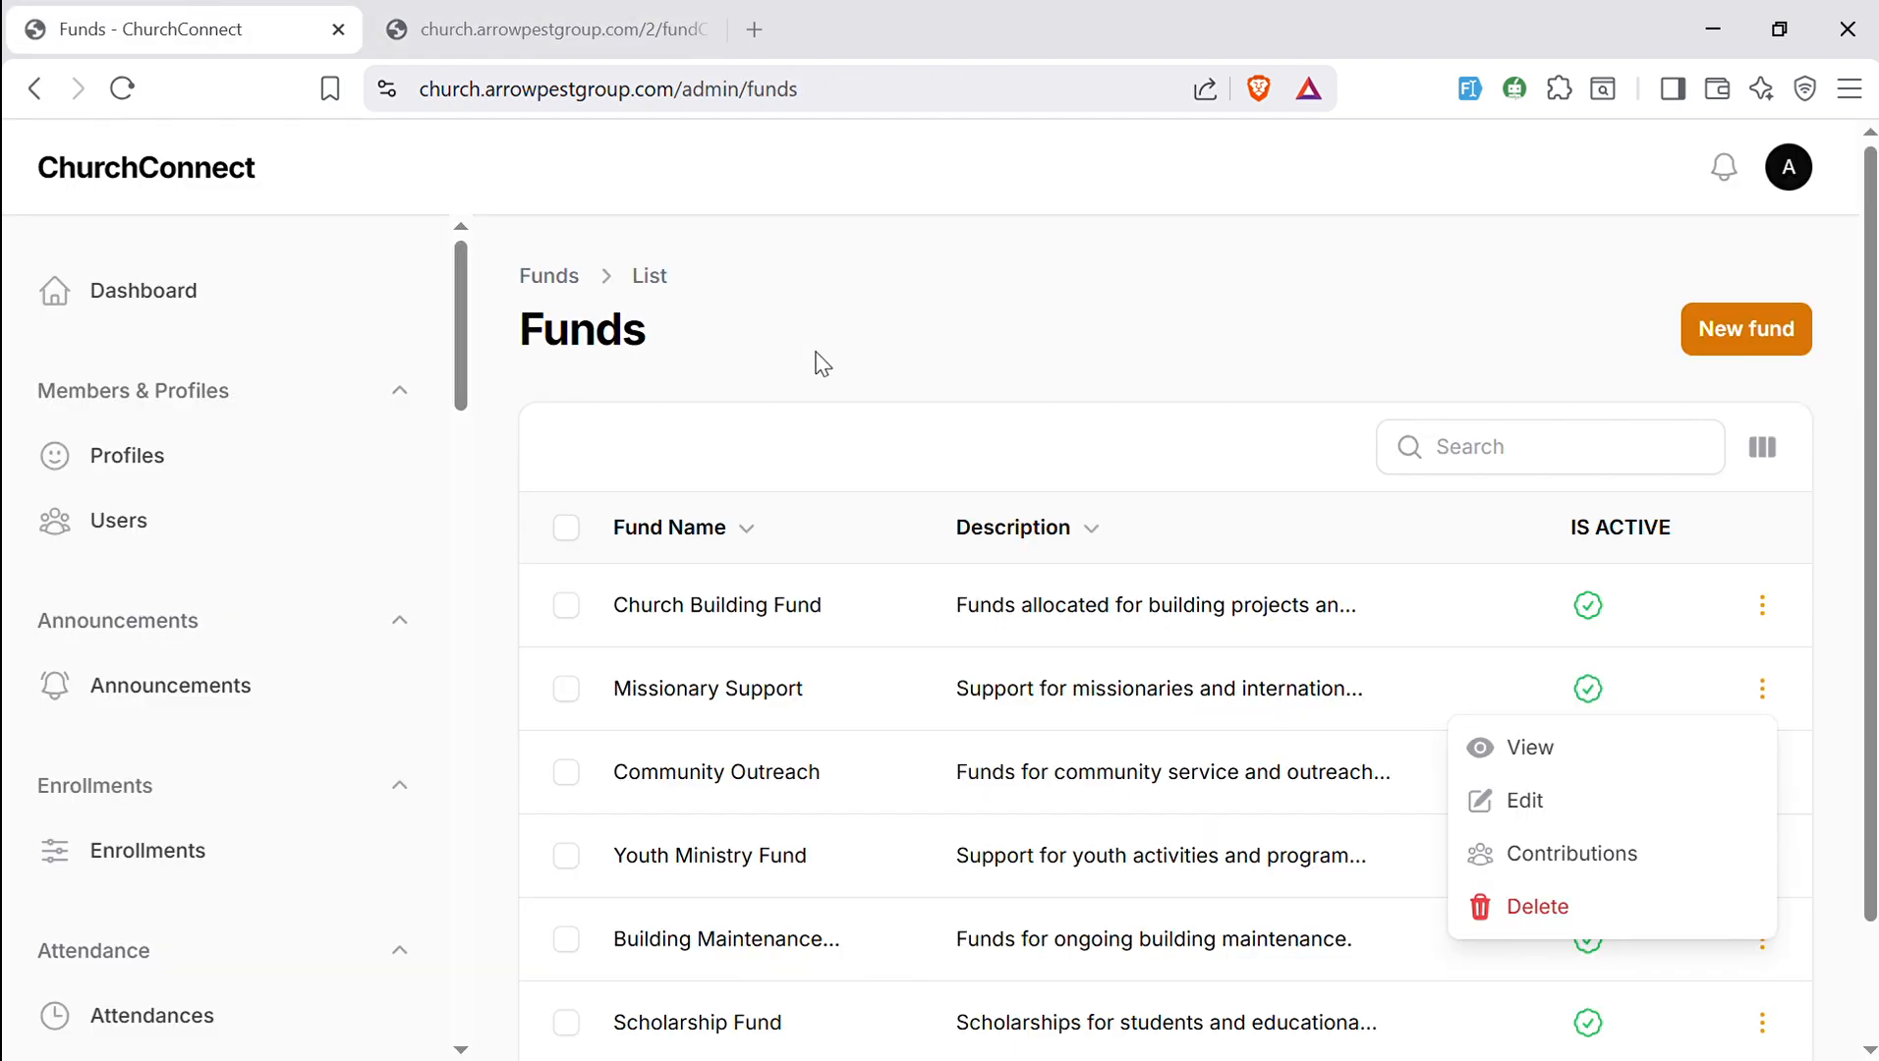
{"action": "left_click", "coordinate": [1061, 706]}
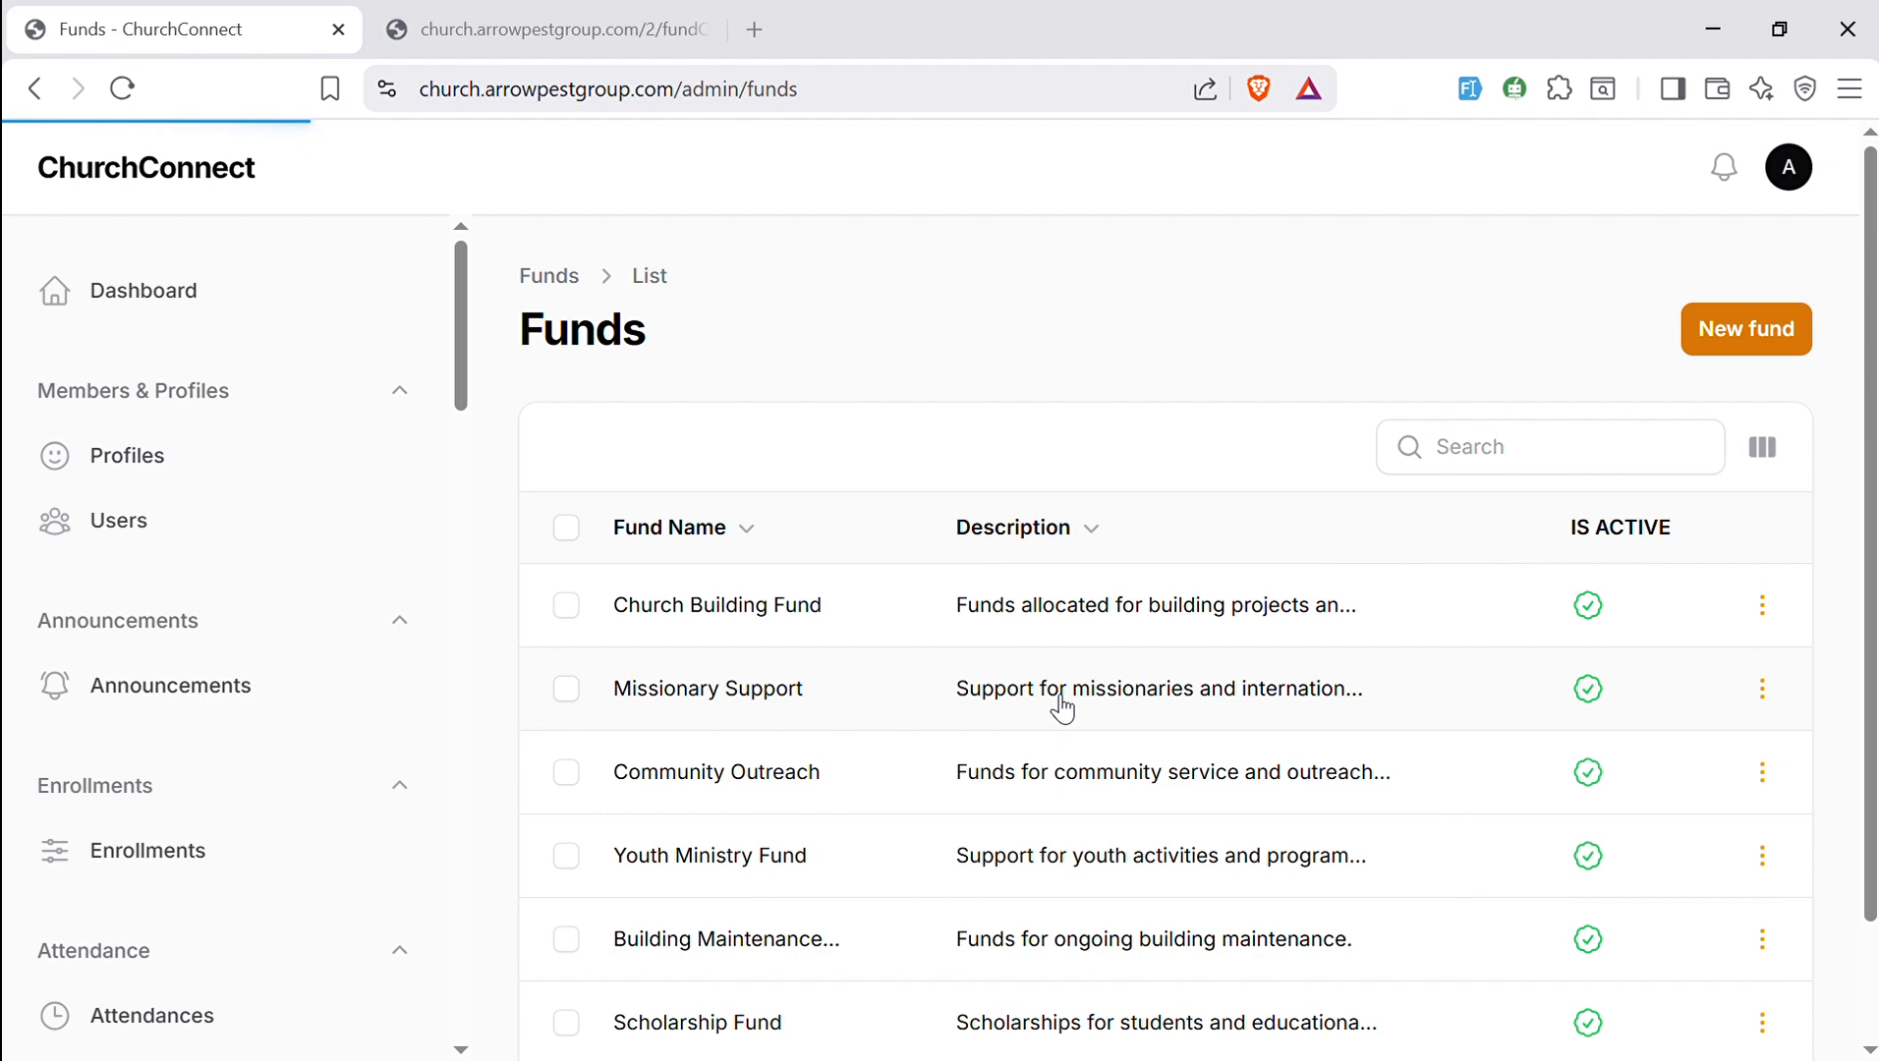
{"action": "left_click", "coordinate": [611, 33]}
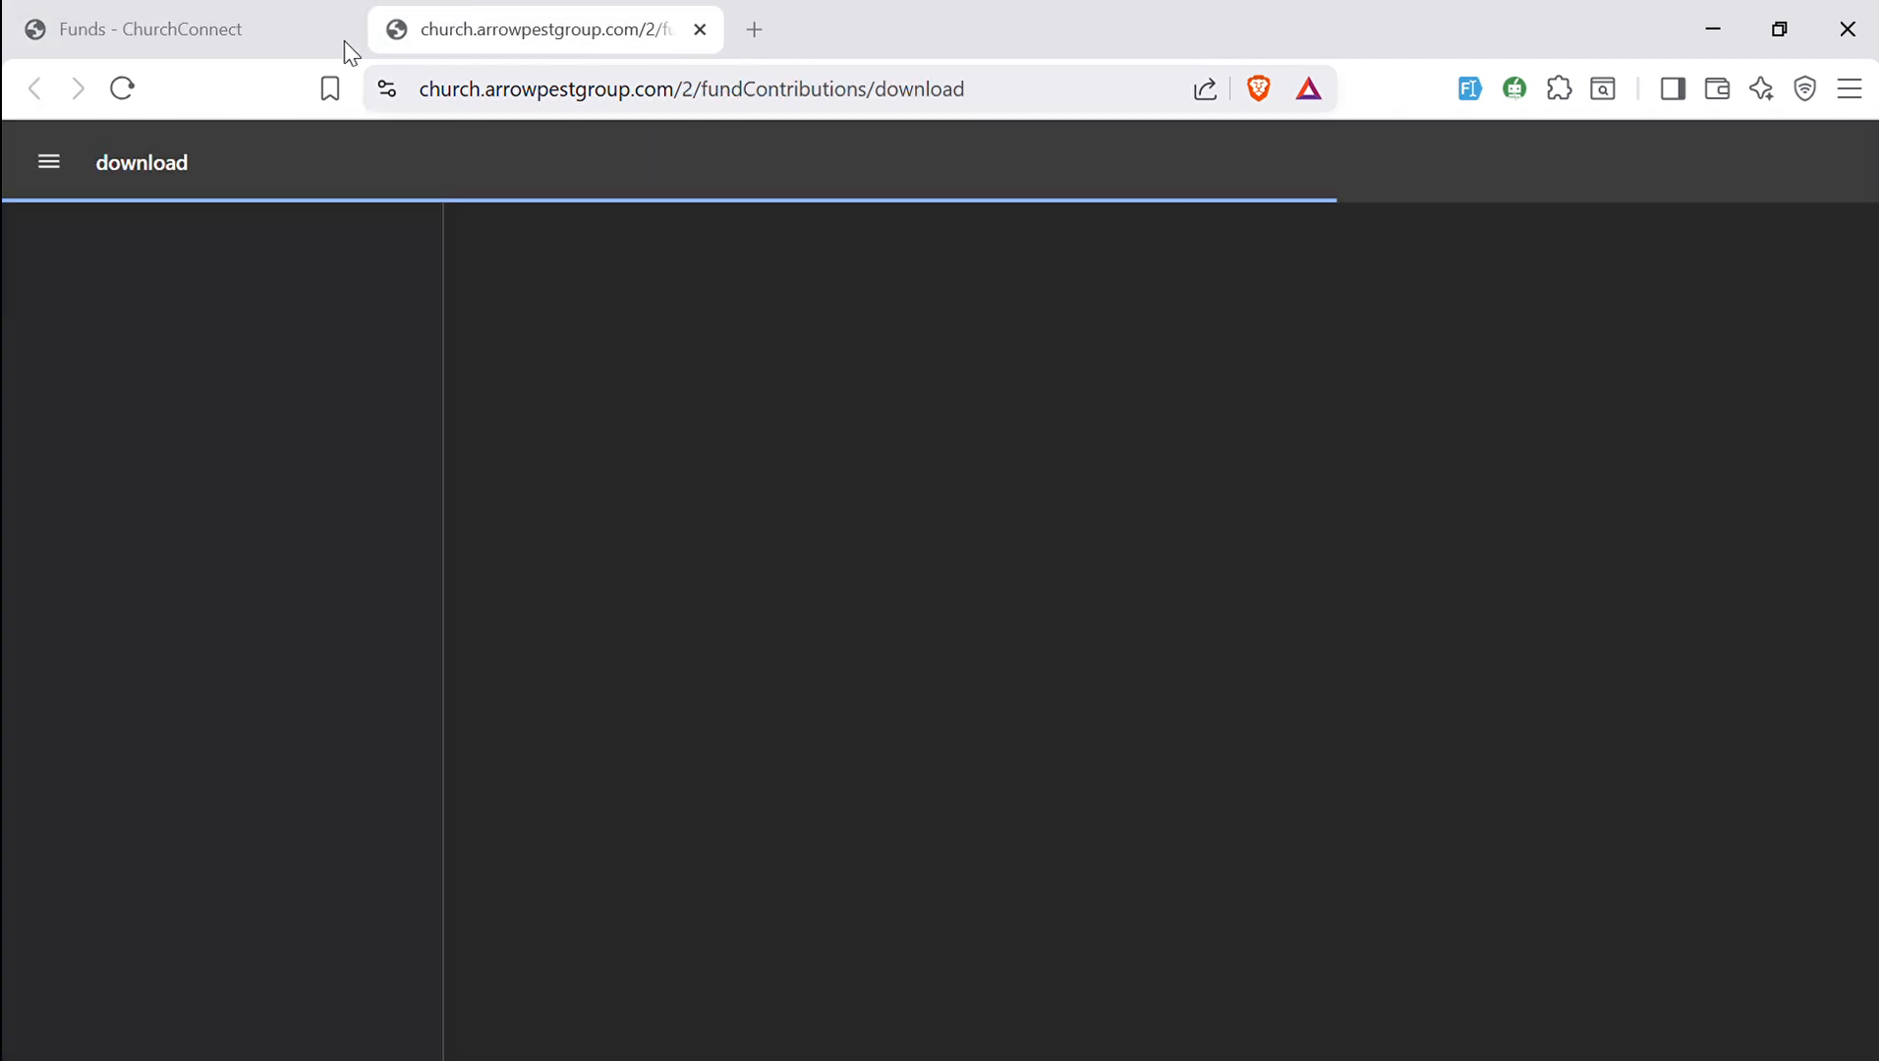
{"action": "left_click", "coordinate": [268, 12]}
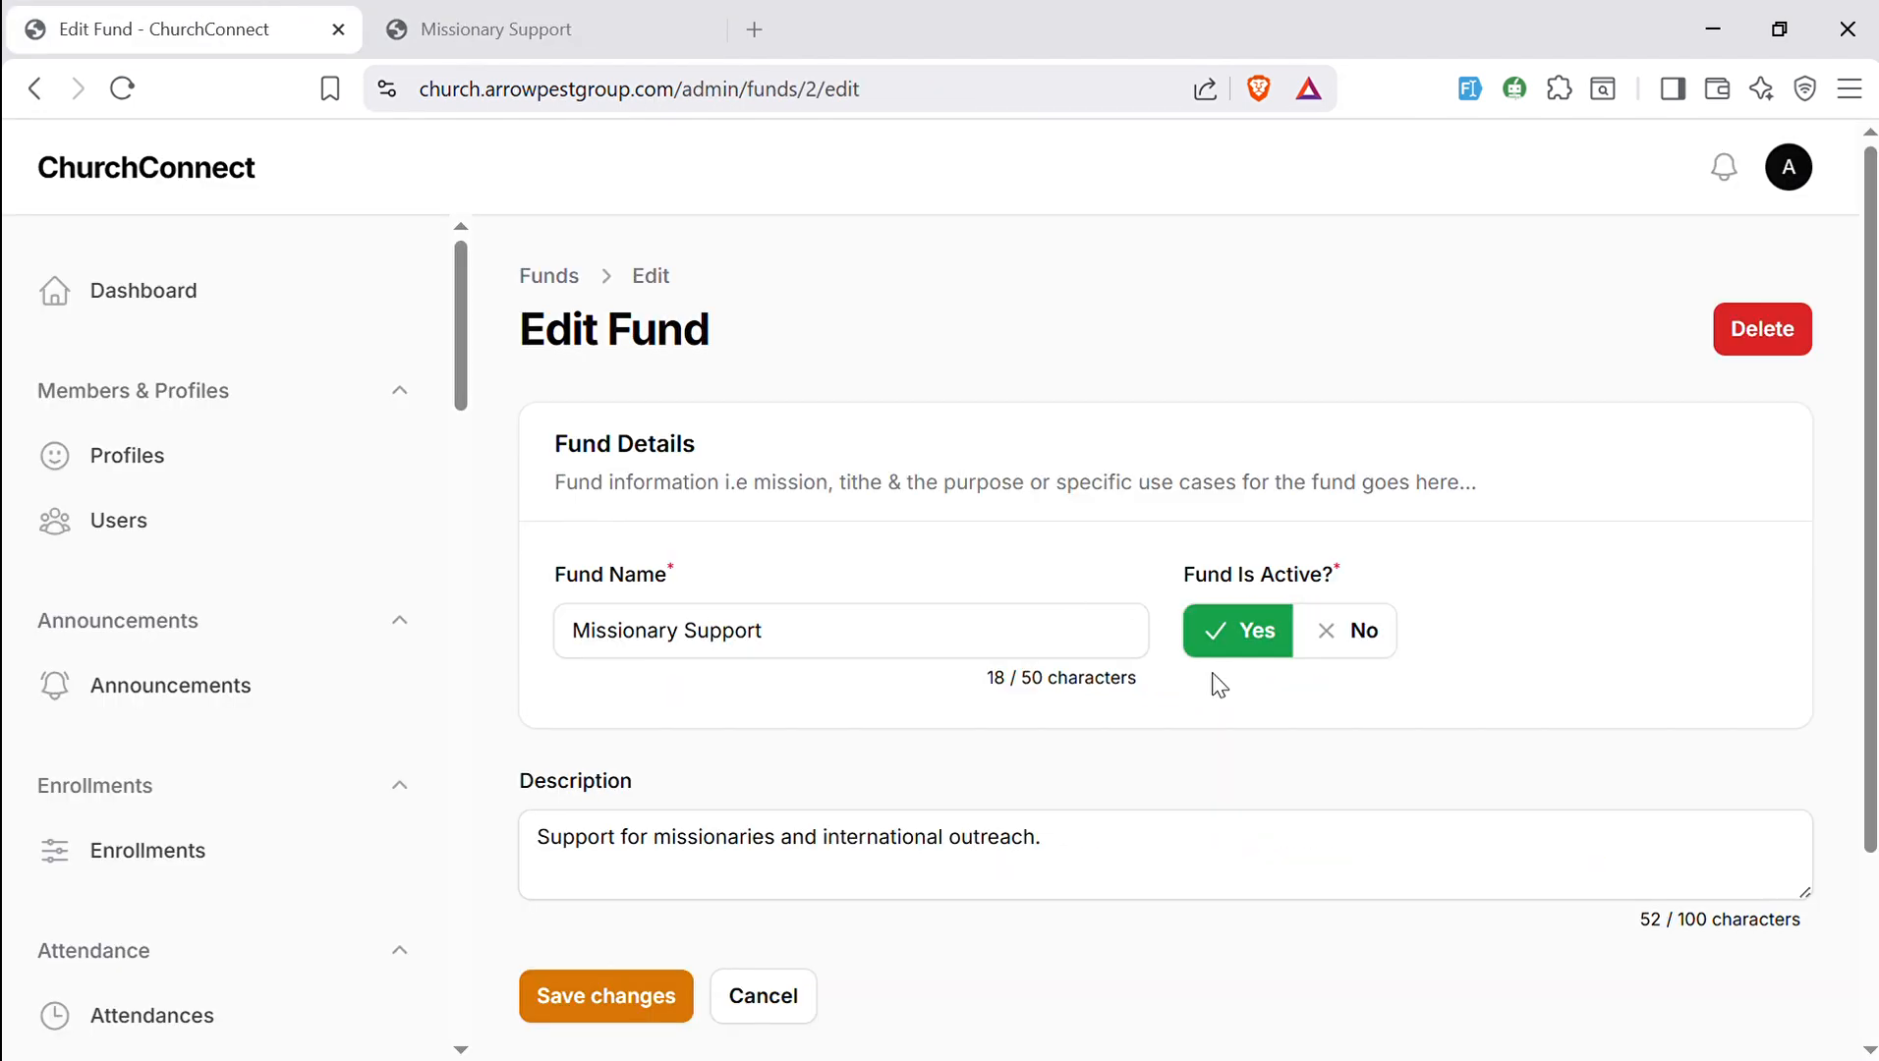
{"action": "left_click", "coordinate": [743, 653]}
{"action": "left_click_drag", "start_coordinate": [742, 655], "coordinate": [535, 639]}
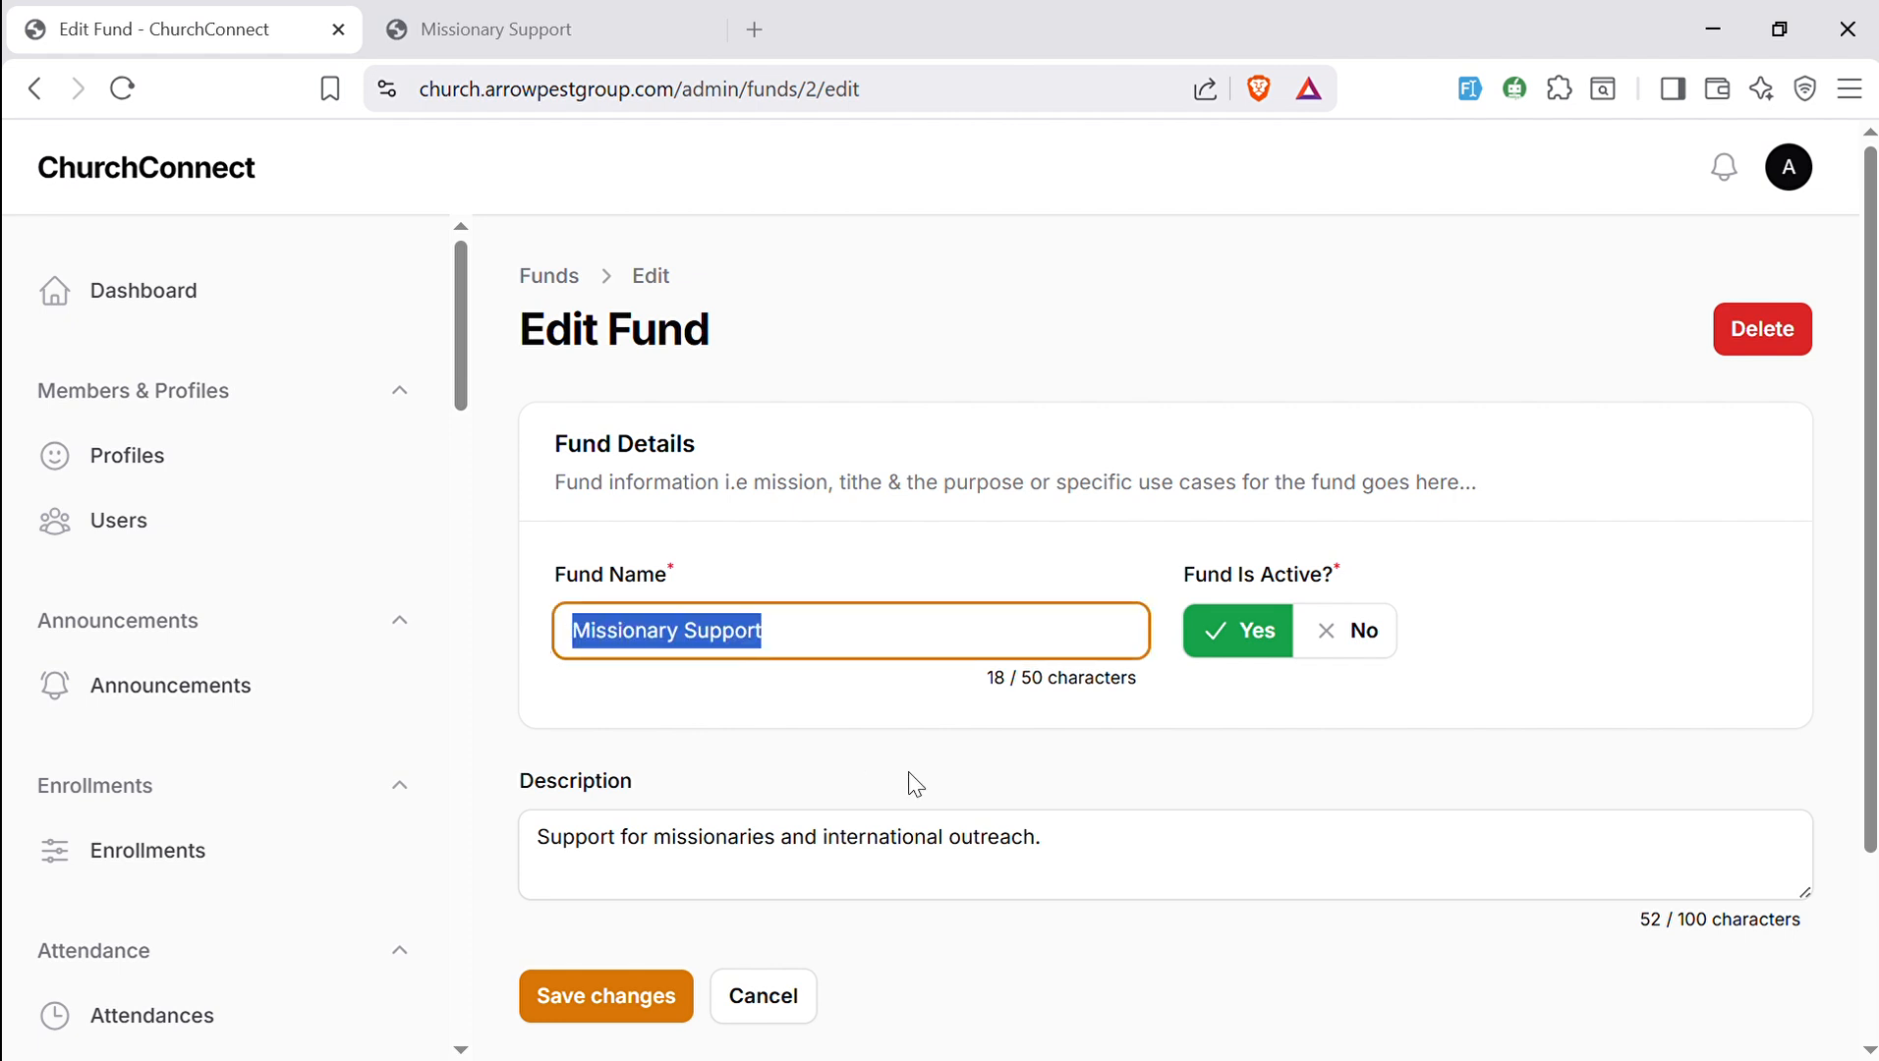
{"action": "left_click_drag", "start_coordinate": [1095, 843], "coordinate": [625, 837]}
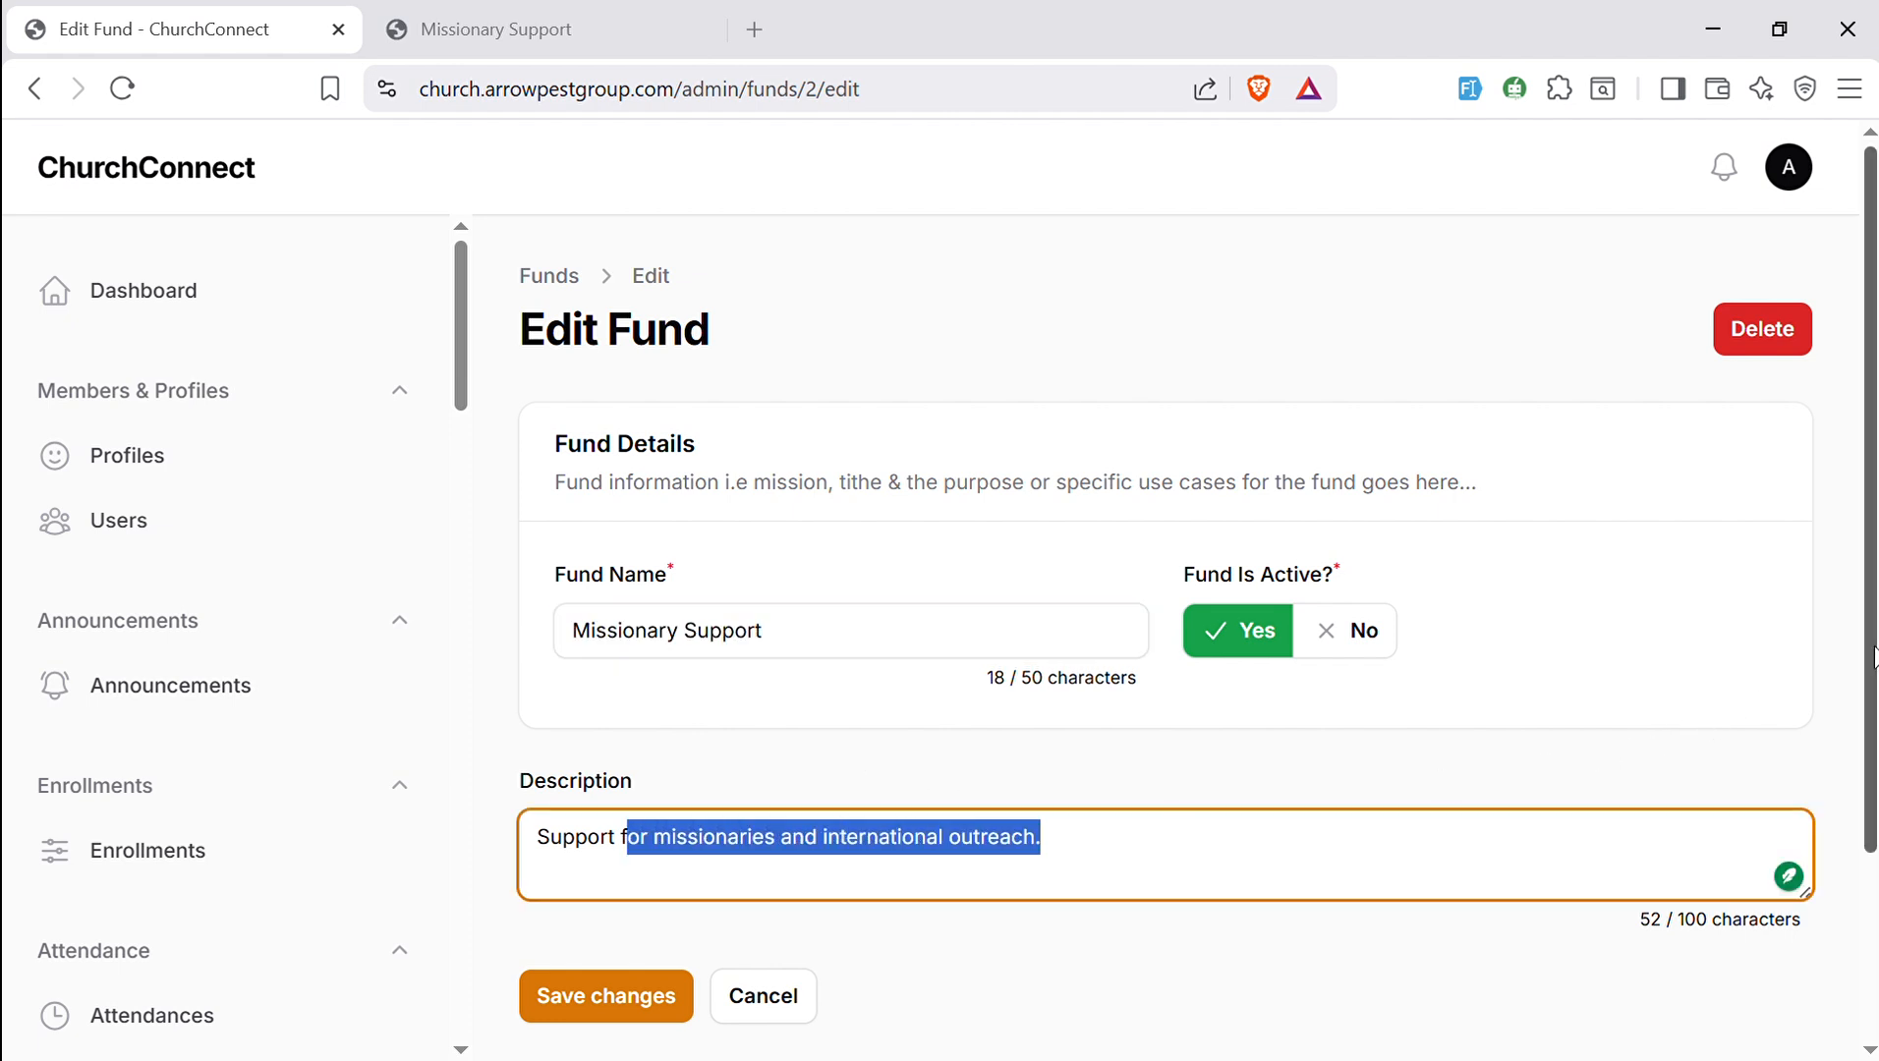
{"action": "left_click_drag", "start_coordinate": [1872, 647], "coordinate": [1856, 595]}
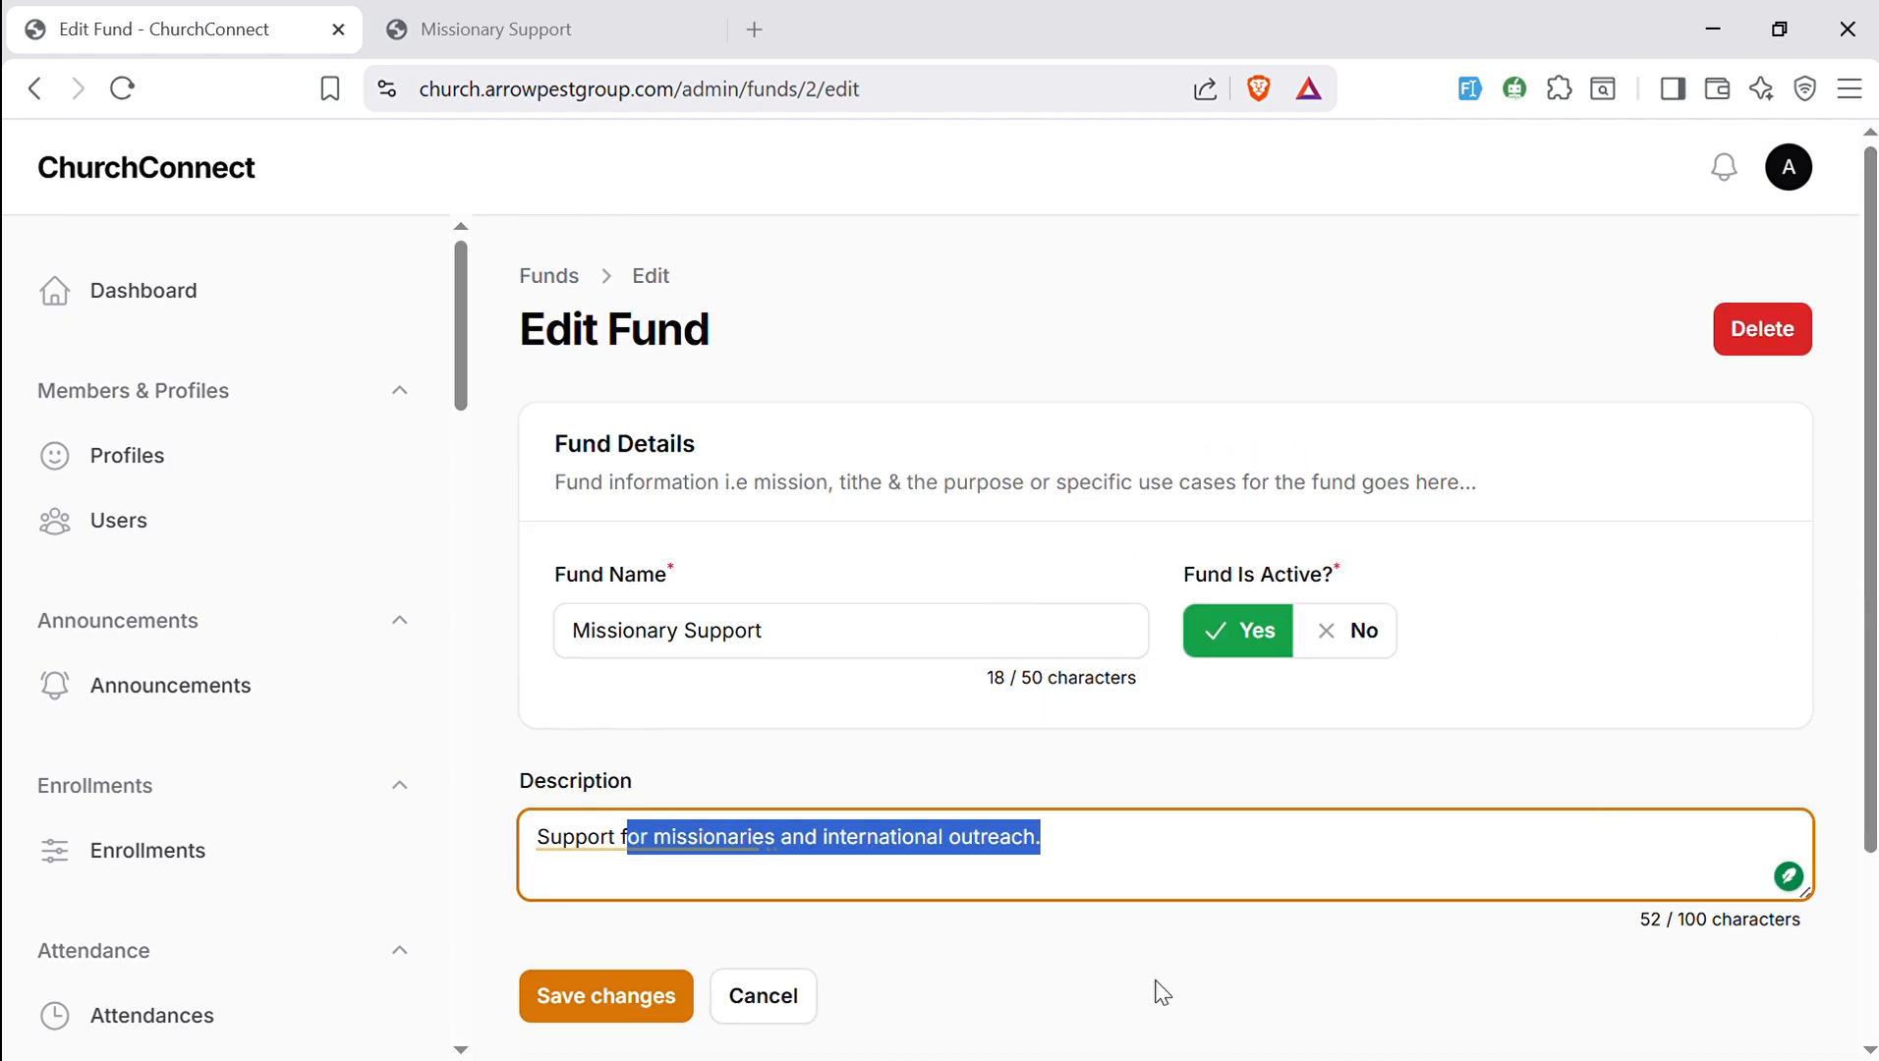
{"action": "left_click", "coordinate": [810, 1000]}
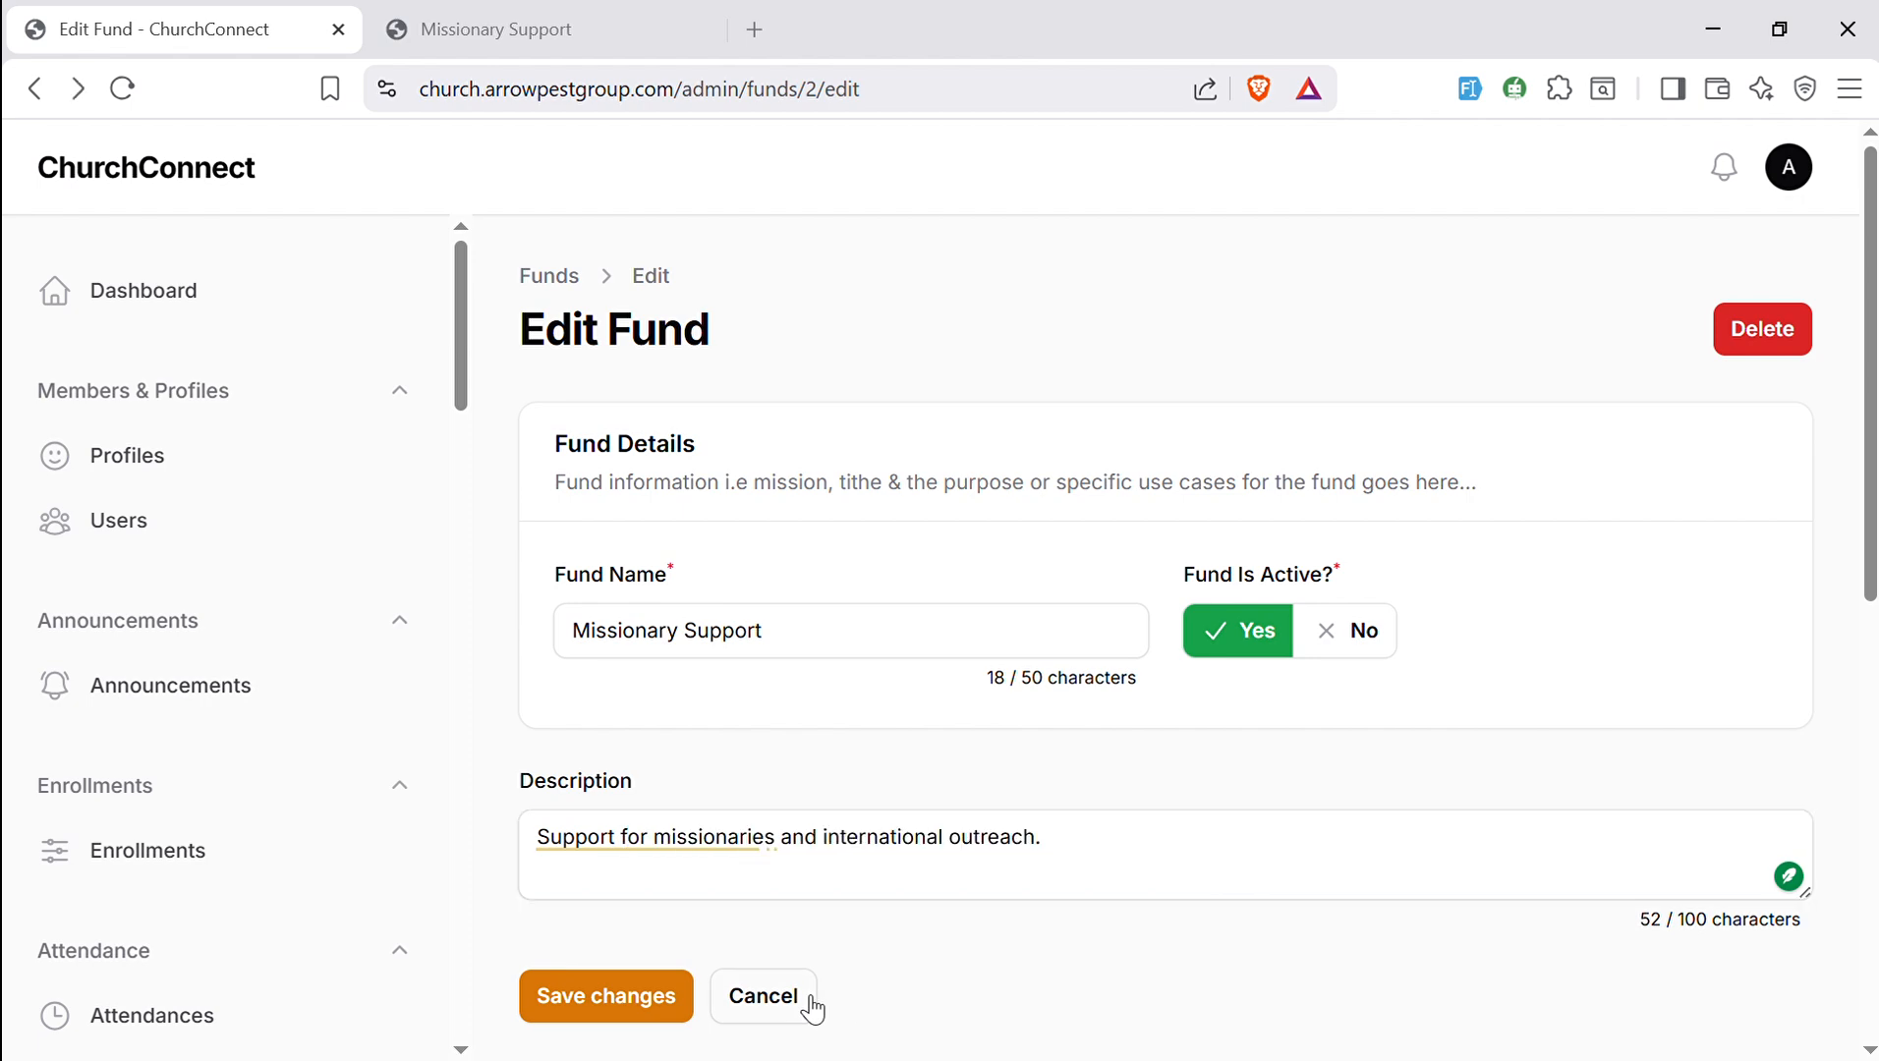
- Review the Missionary Support contributions report through the Yearly Contributions chart and return to the Funds list
{"action": "left_click", "coordinate": [518, 26]}
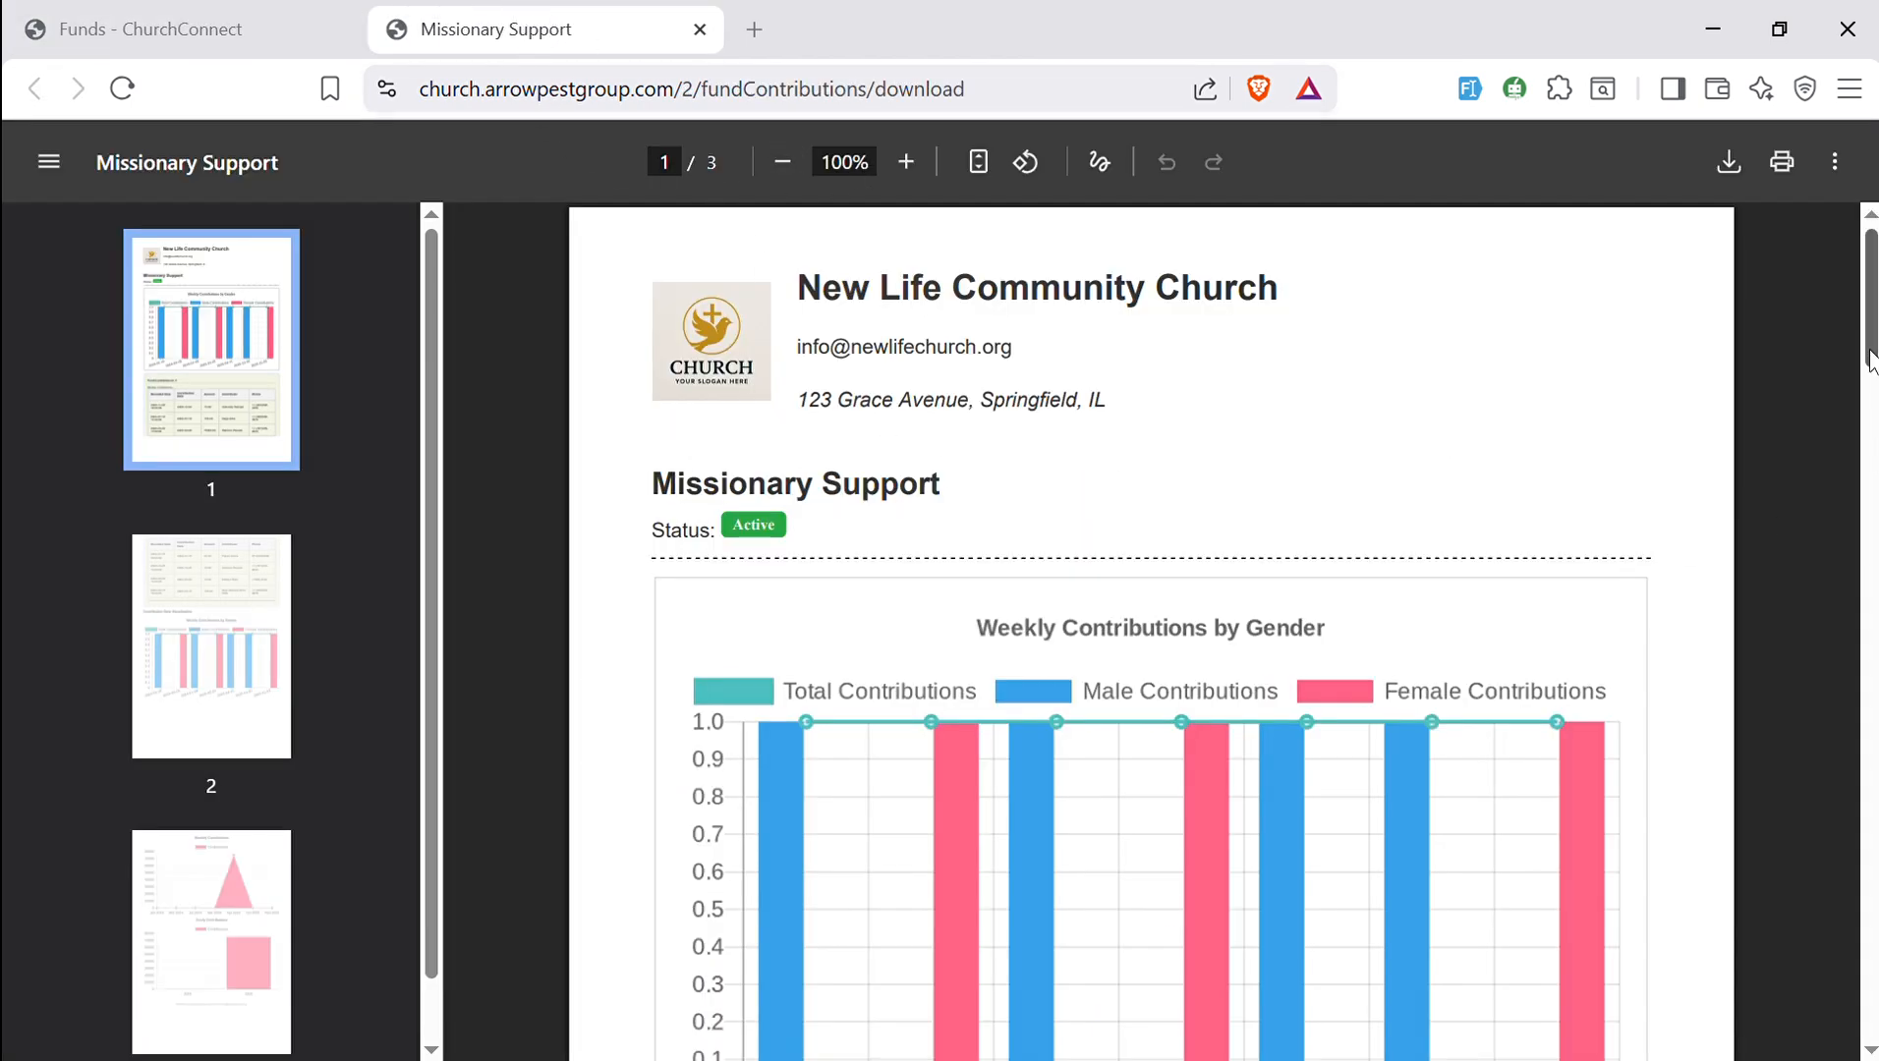
{"action": "left_click_drag", "start_coordinate": [1870, 361], "coordinate": [1855, 970]}
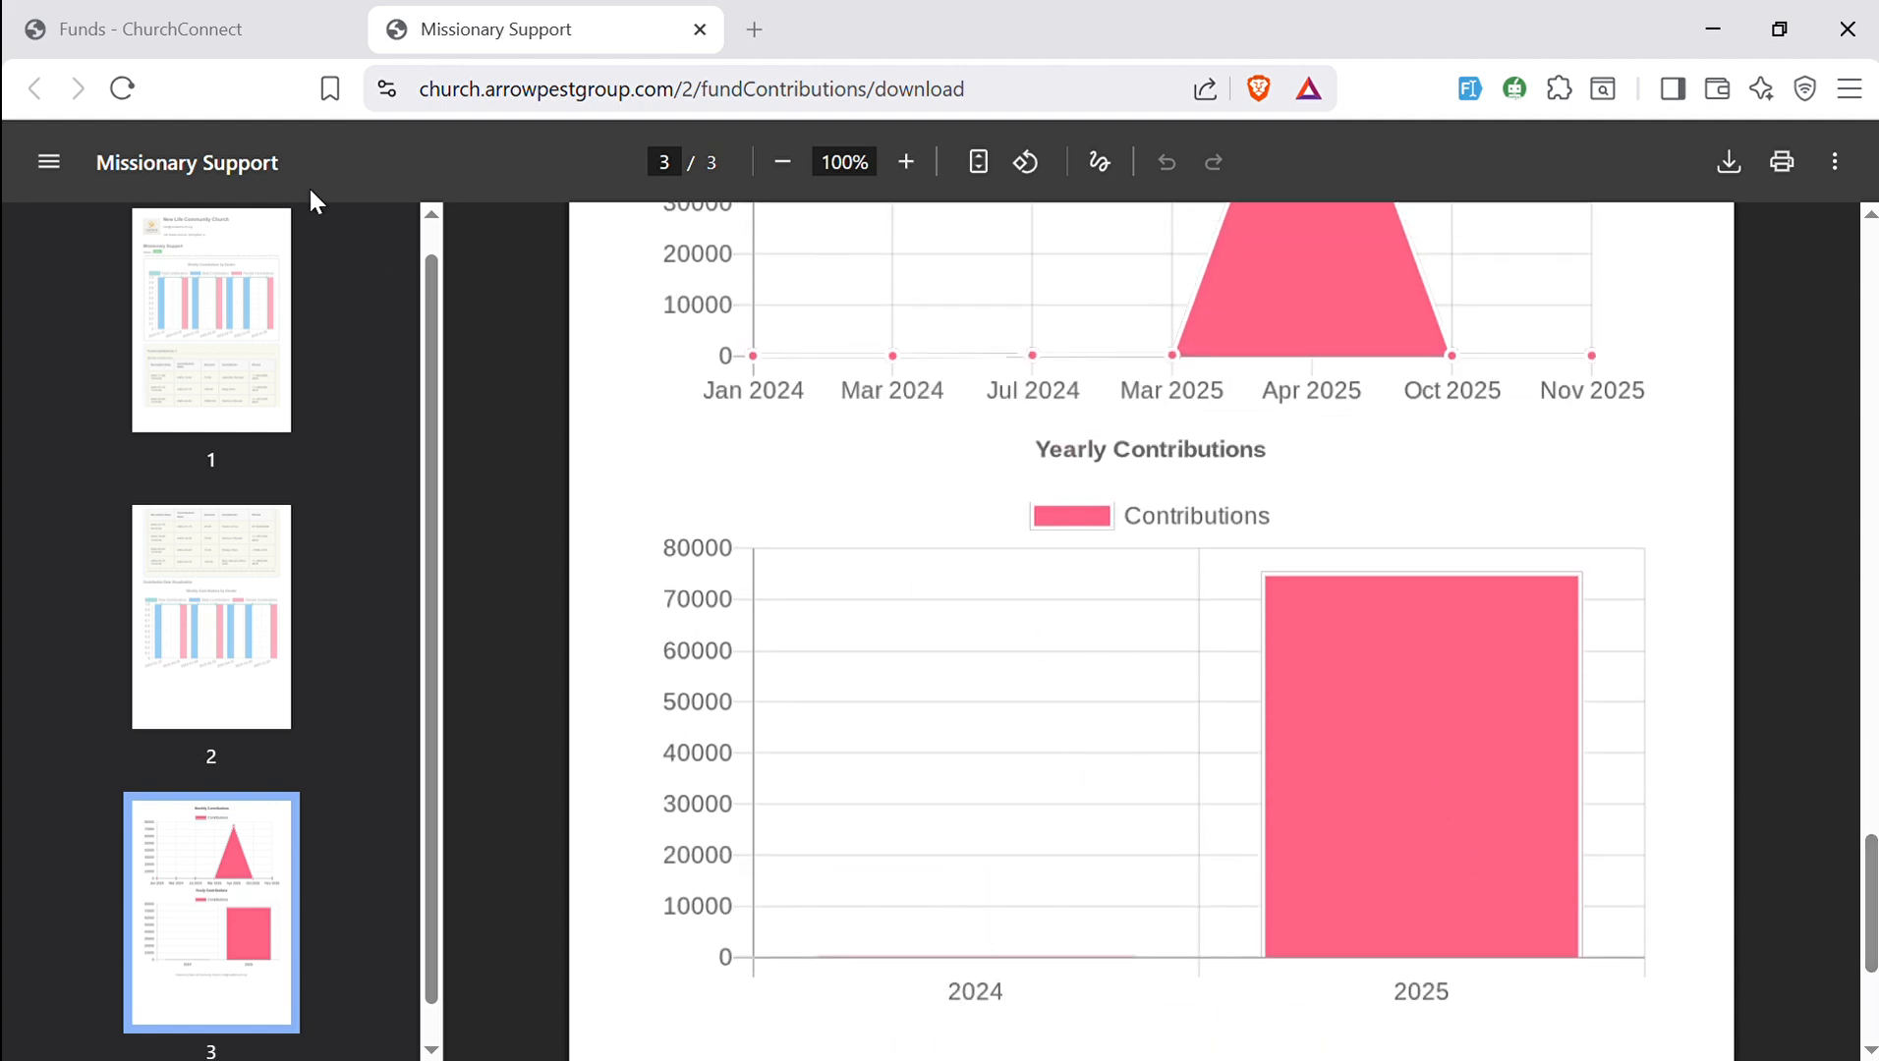
{"action": "left_click", "coordinate": [177, 27]}
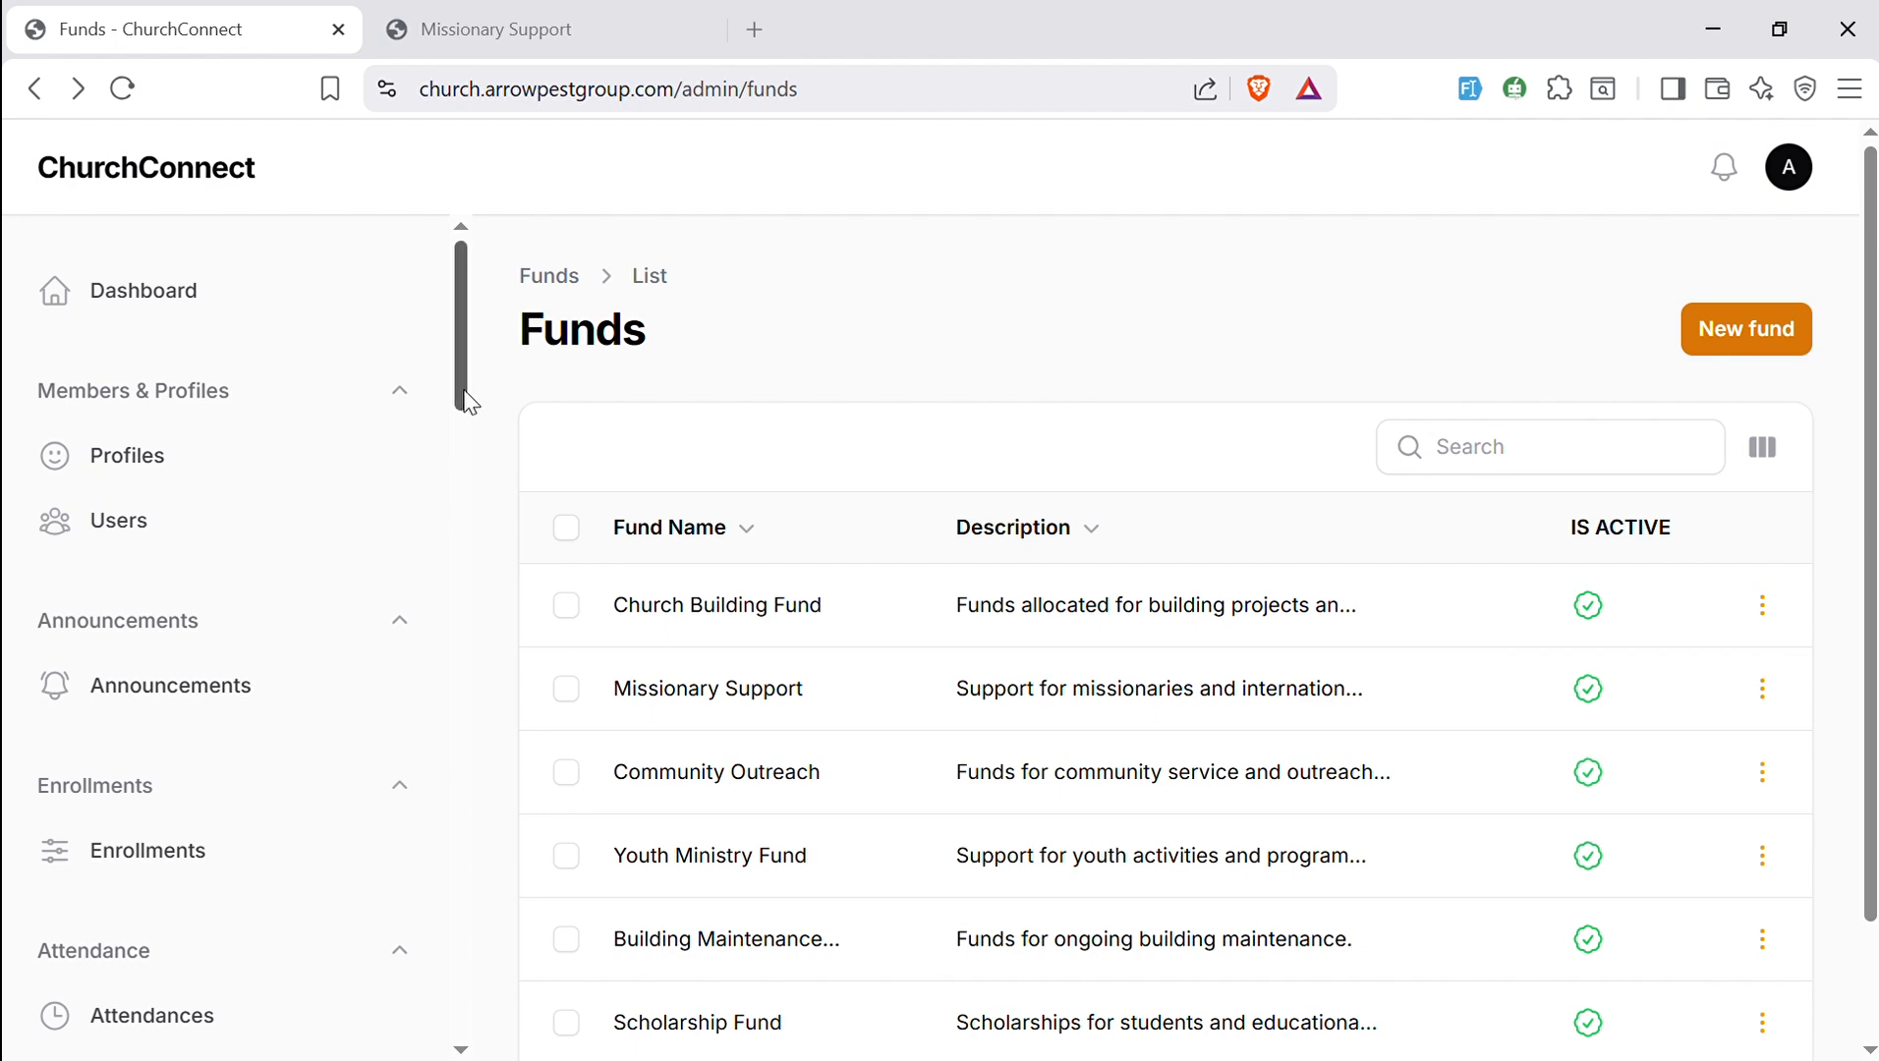
- Go to the Contributions list and review its total, active funds and fund drives summaries and the recorded contributions
{"action": "left_click_drag", "start_coordinate": [460, 401], "coordinate": [442, 678]}
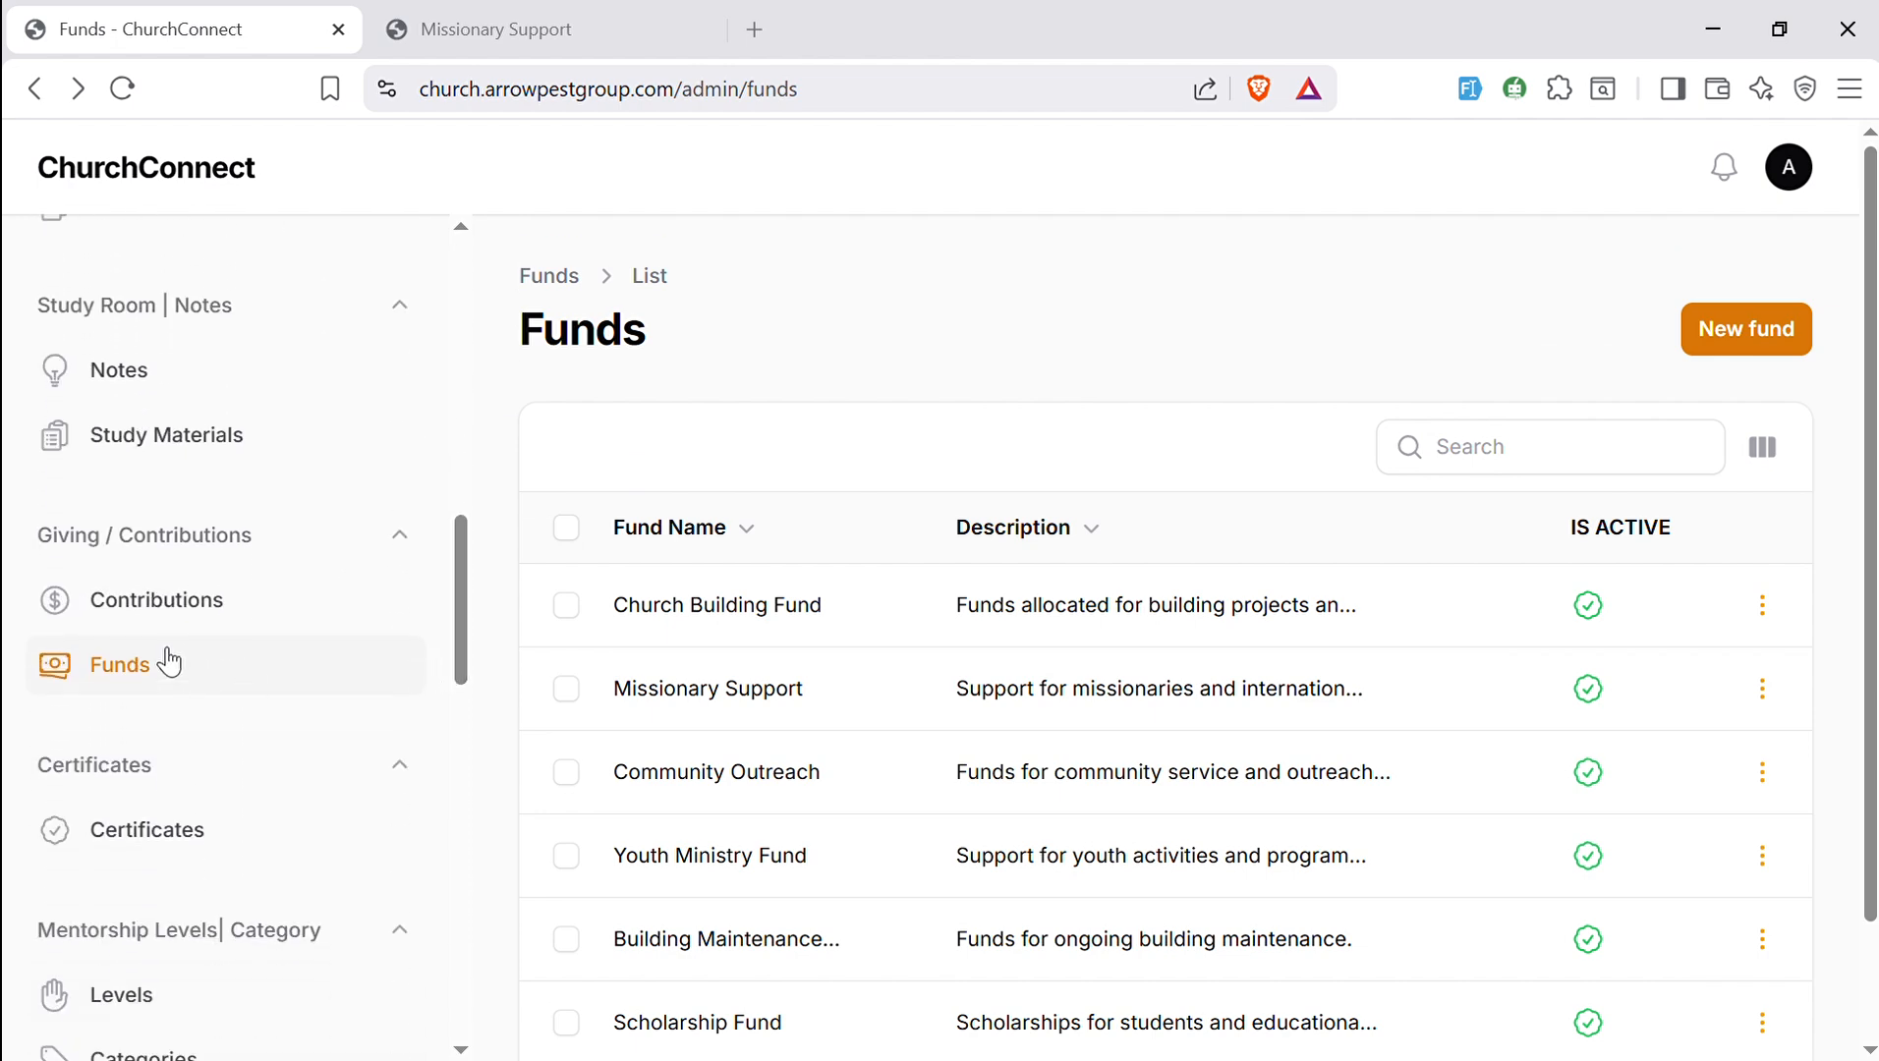
{"action": "left_click", "coordinate": [118, 623]}
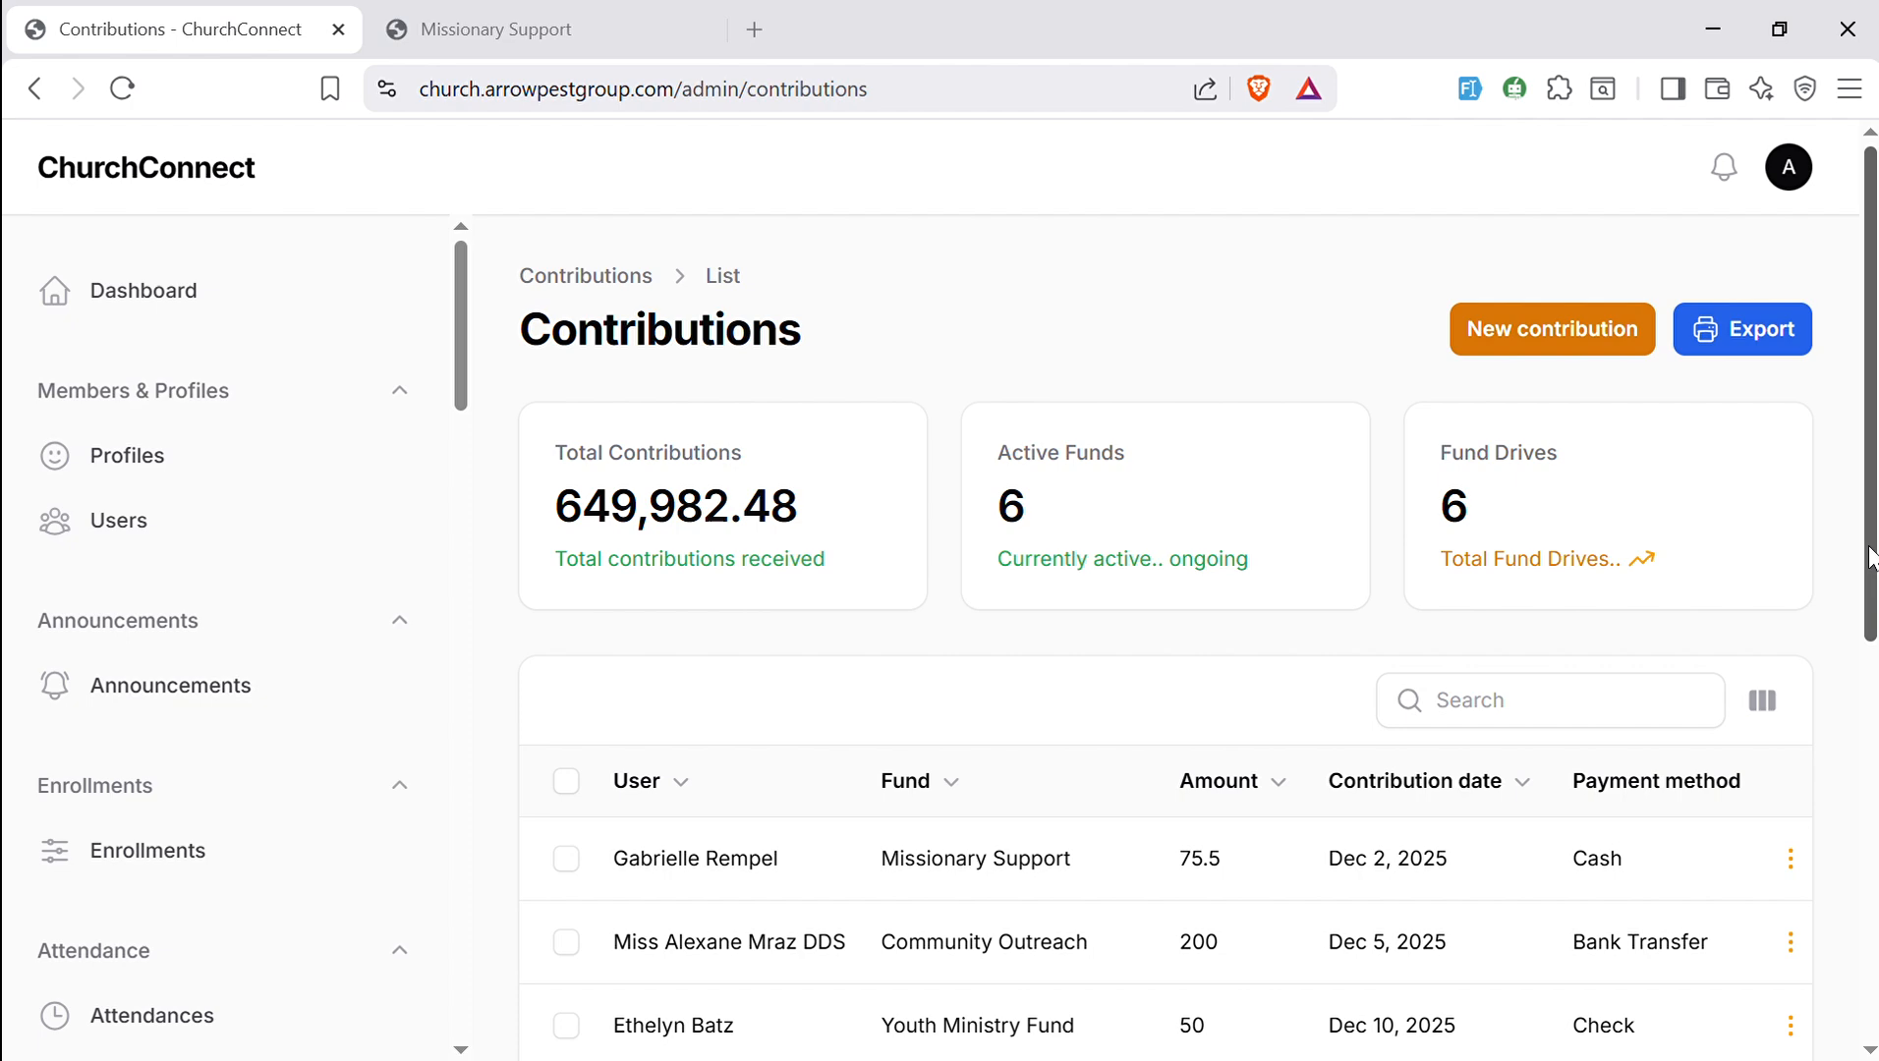
{"action": "left_click_drag", "start_coordinate": [1871, 559], "coordinate": [1871, 579]}
{"action": "left_click_drag", "start_coordinate": [1024, 428], "coordinate": [1048, 430]}
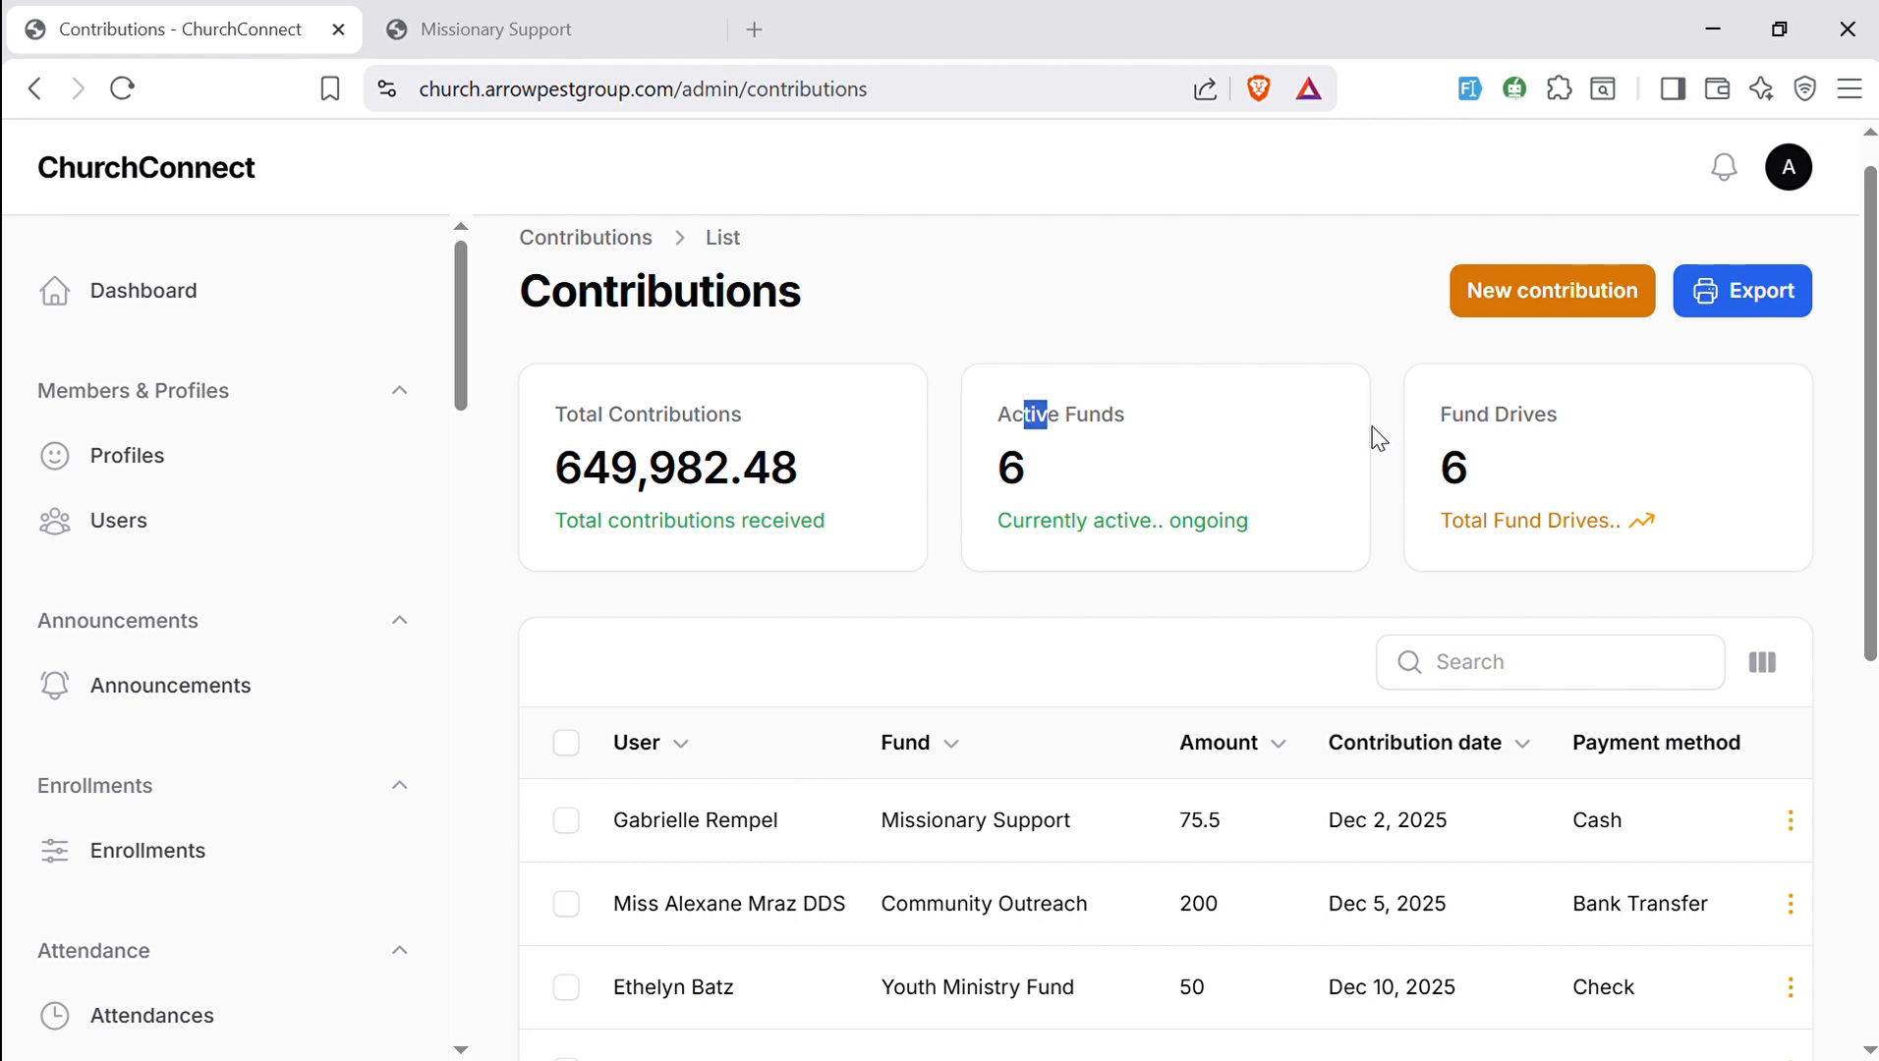
{"action": "left_click_drag", "start_coordinate": [1567, 425], "coordinate": [1493, 432]}
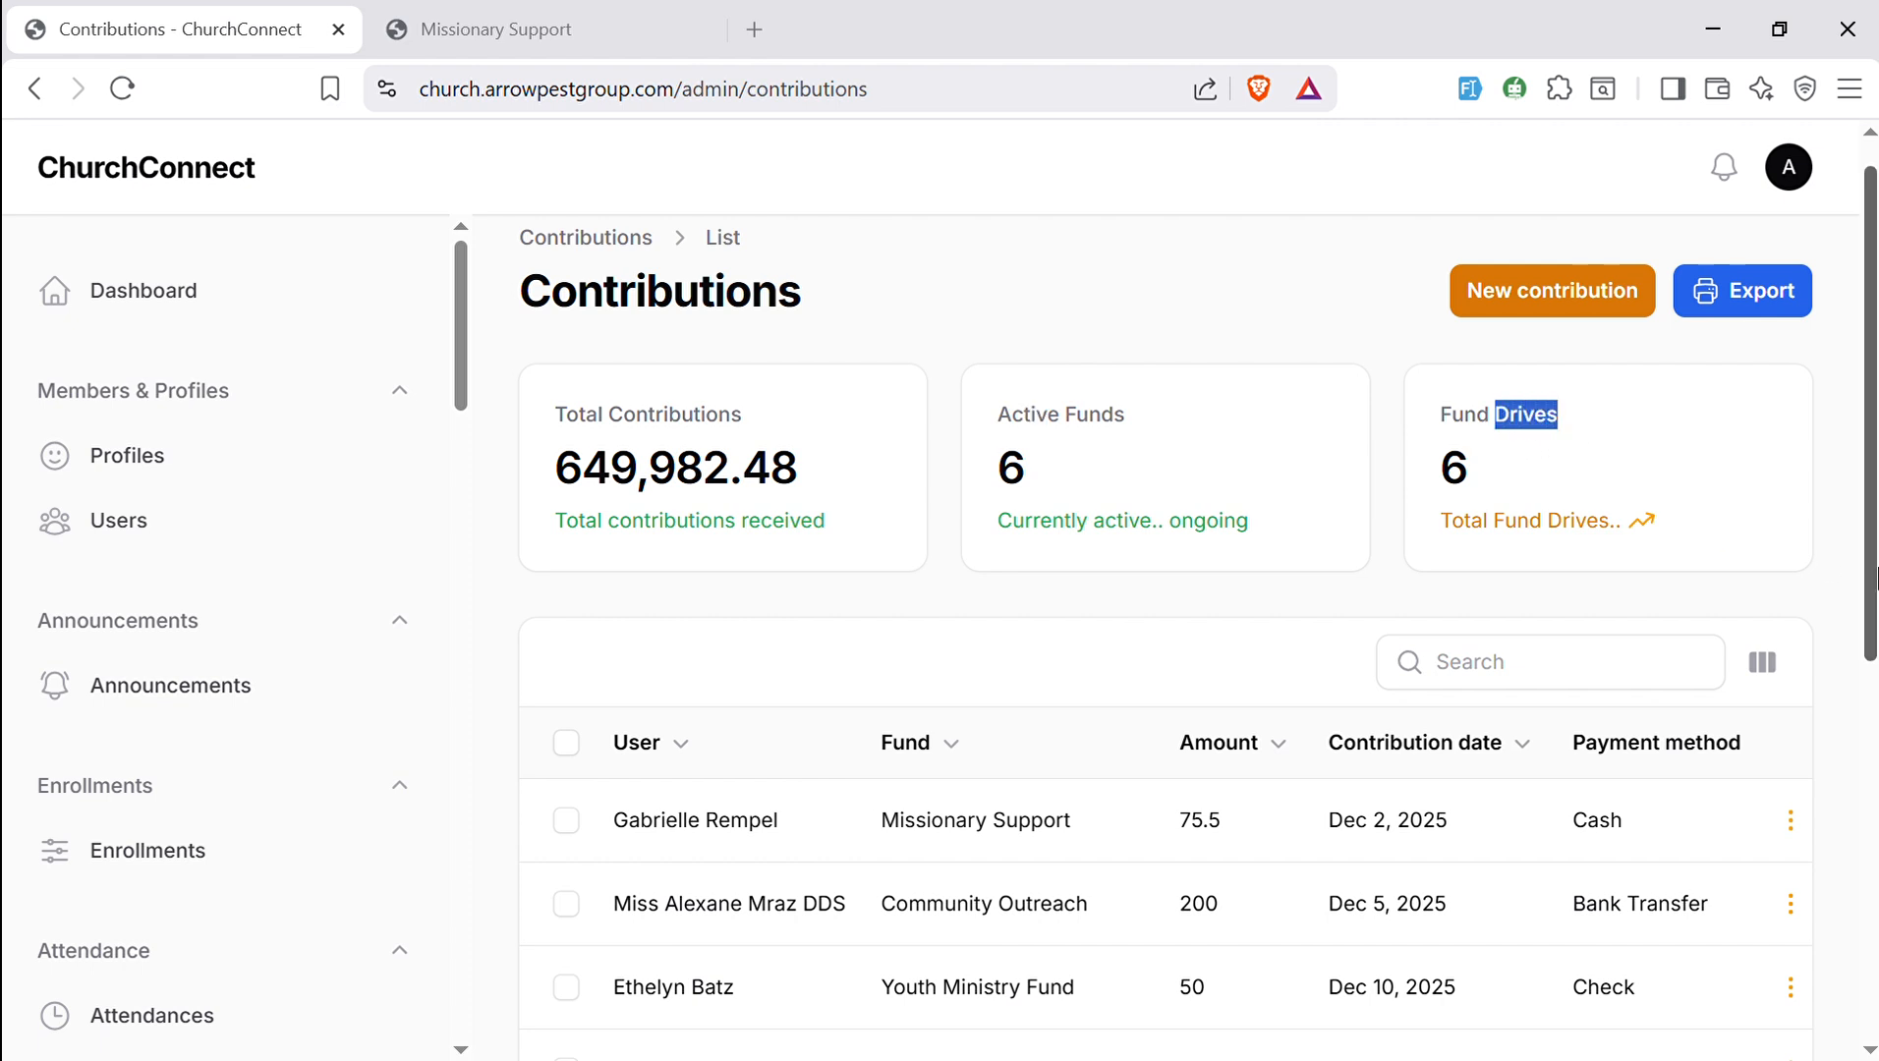
{"action": "left_click_drag", "start_coordinate": [1871, 579], "coordinate": [1871, 730]}
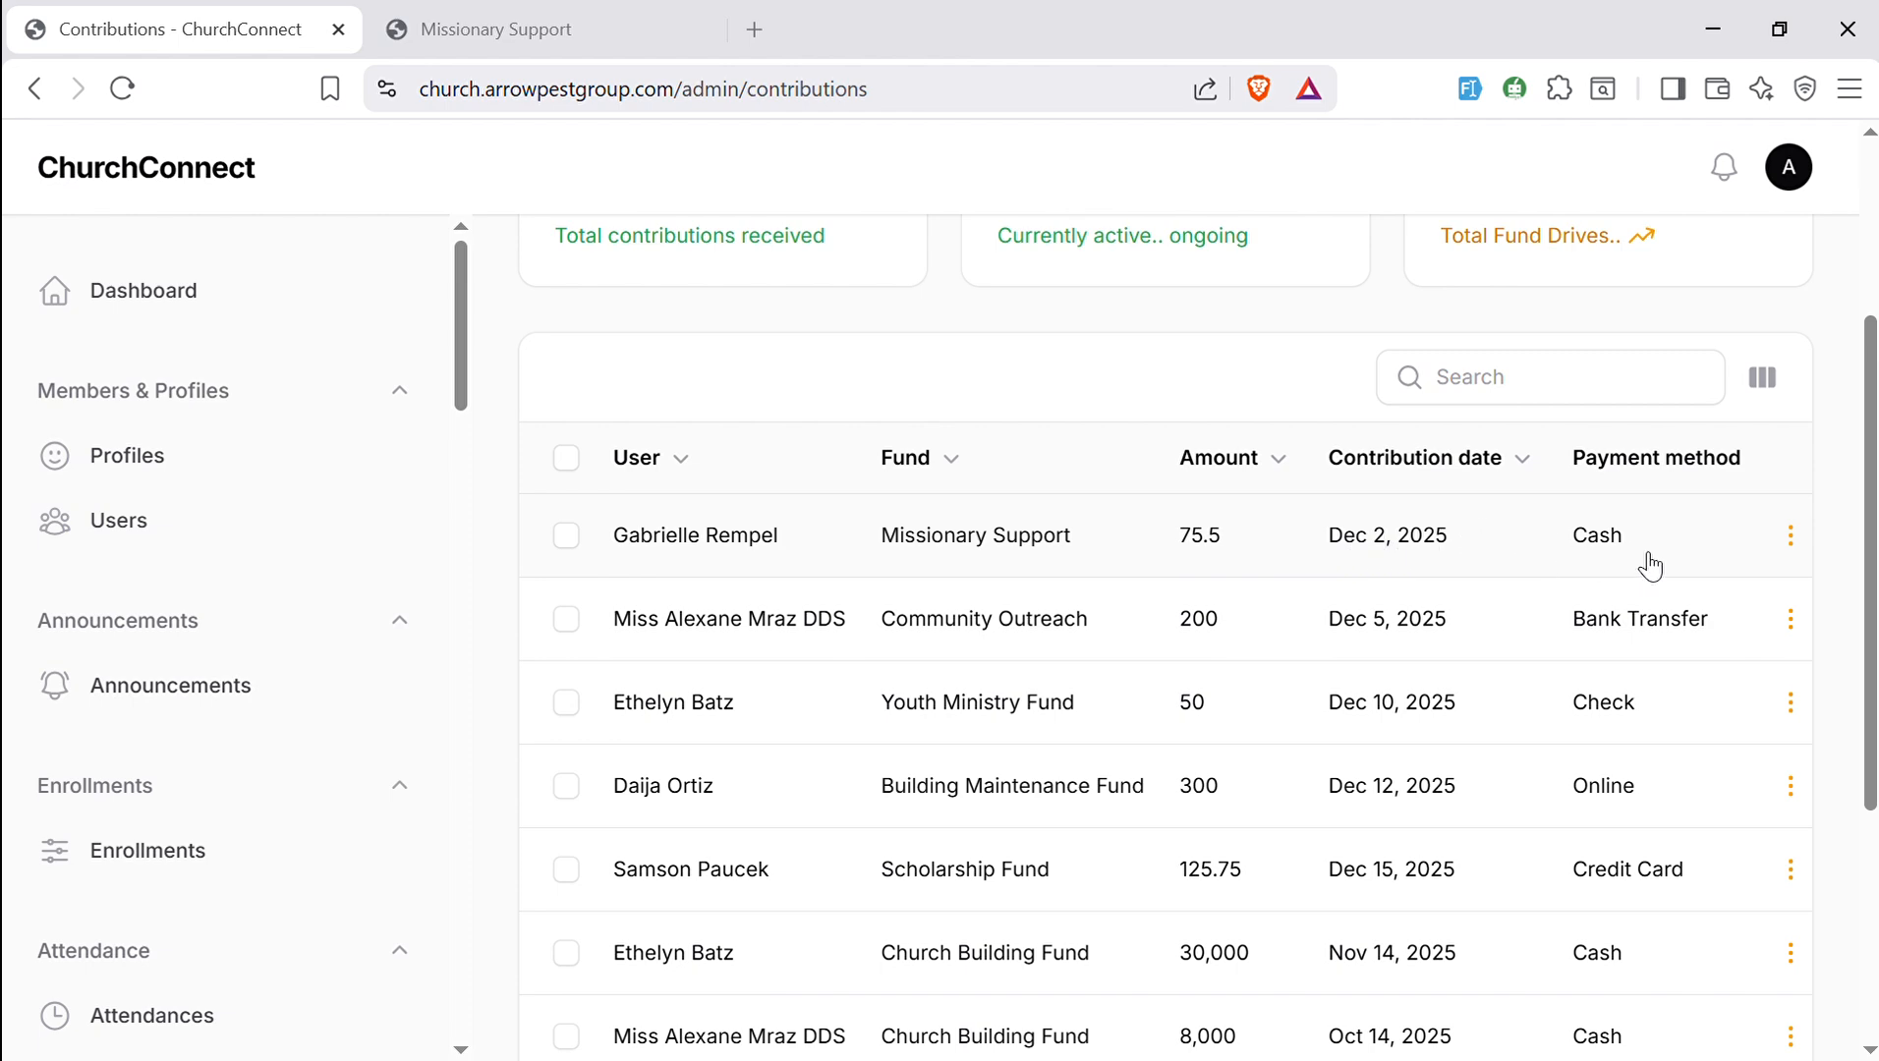
{"action": "left_click_drag", "start_coordinate": [1871, 658], "coordinate": [1869, 423]}
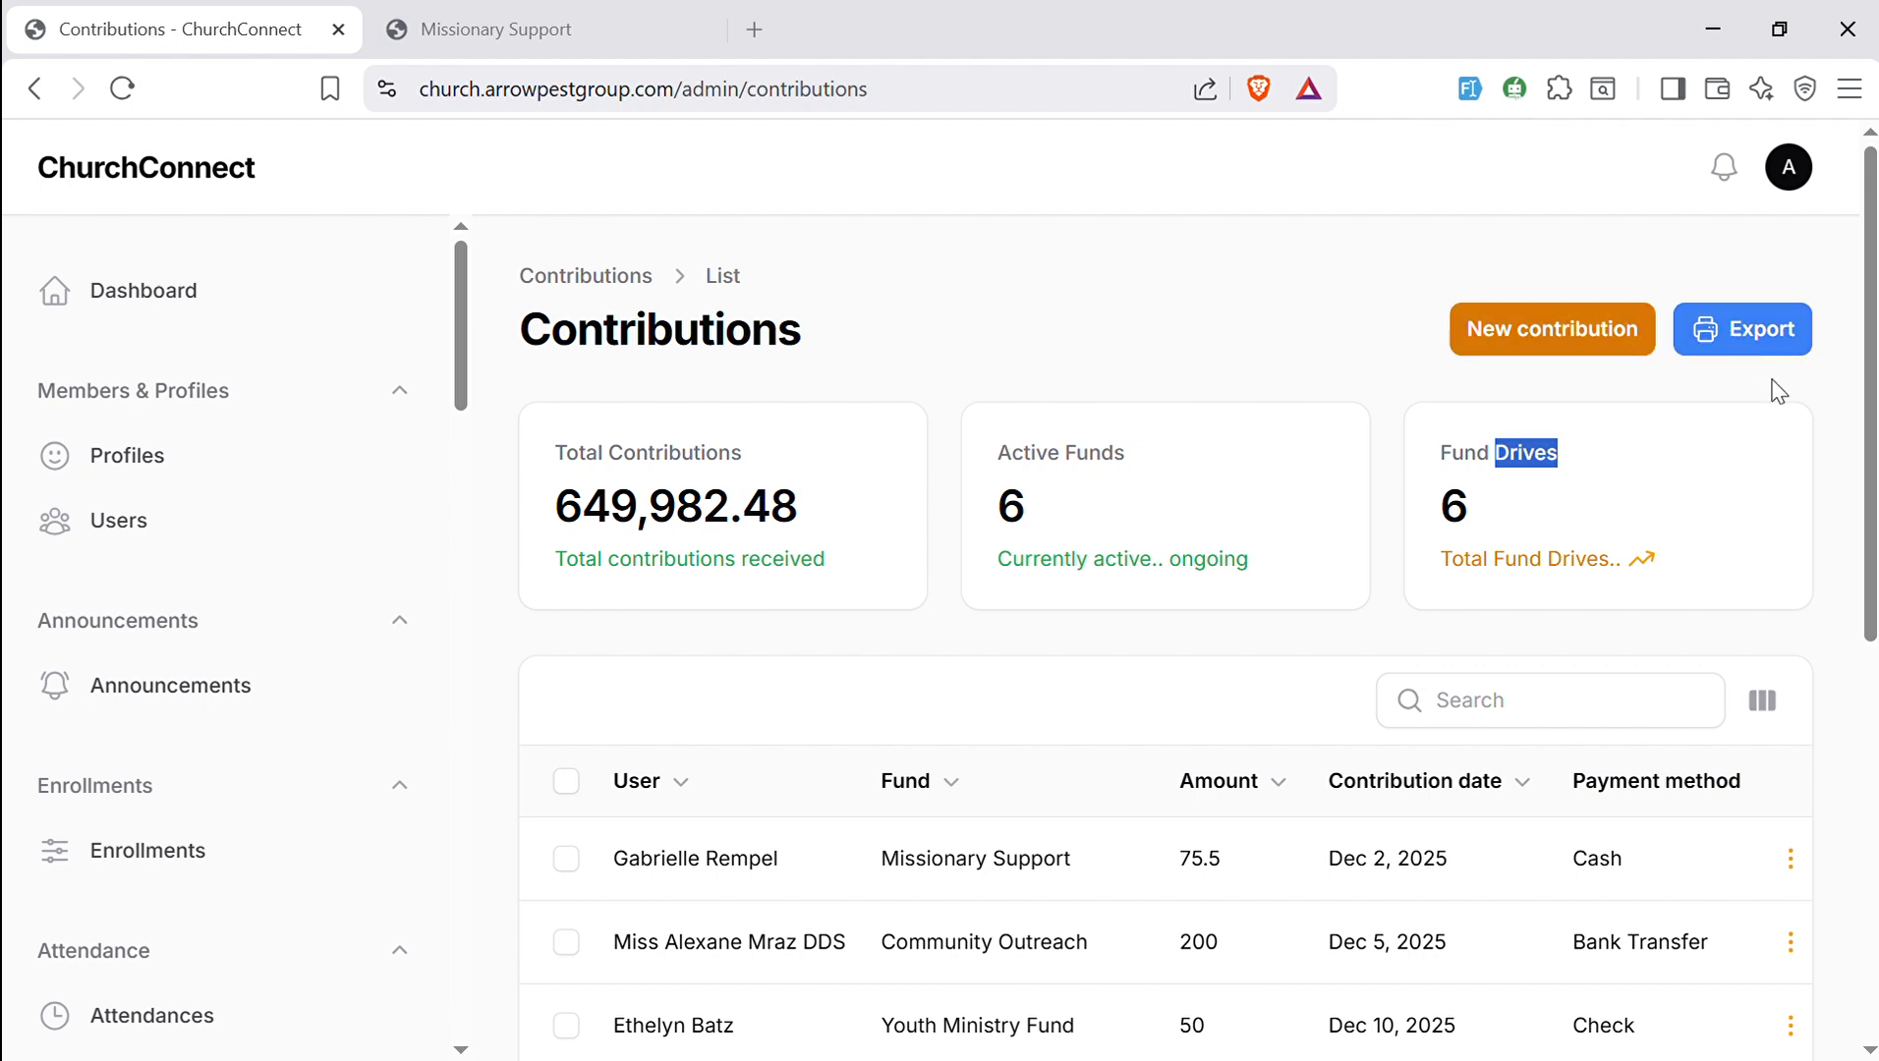
{"action": "left_click", "coordinate": [1807, 408]}
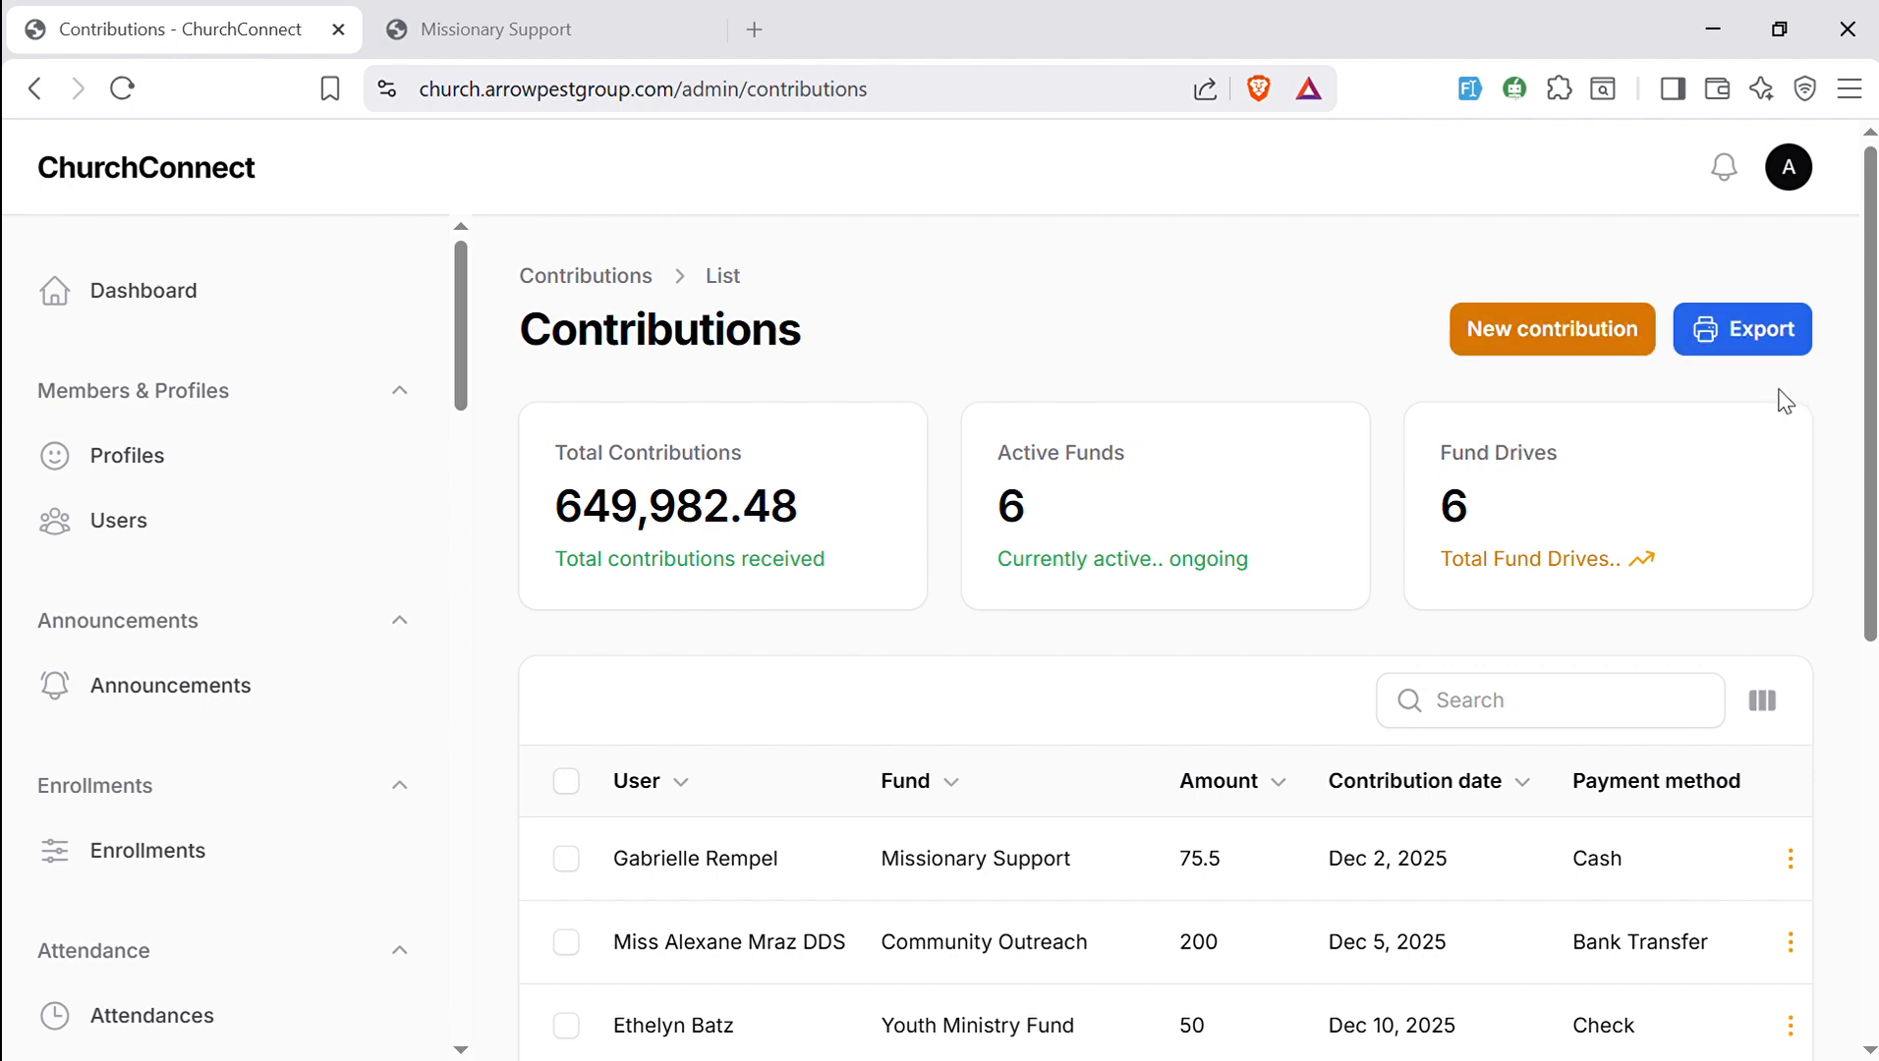
- Start a new contribution, selecting the contributing member, an amount of 2000 and the Community Outreach fund
{"action": "left_click", "coordinate": [1605, 339]}
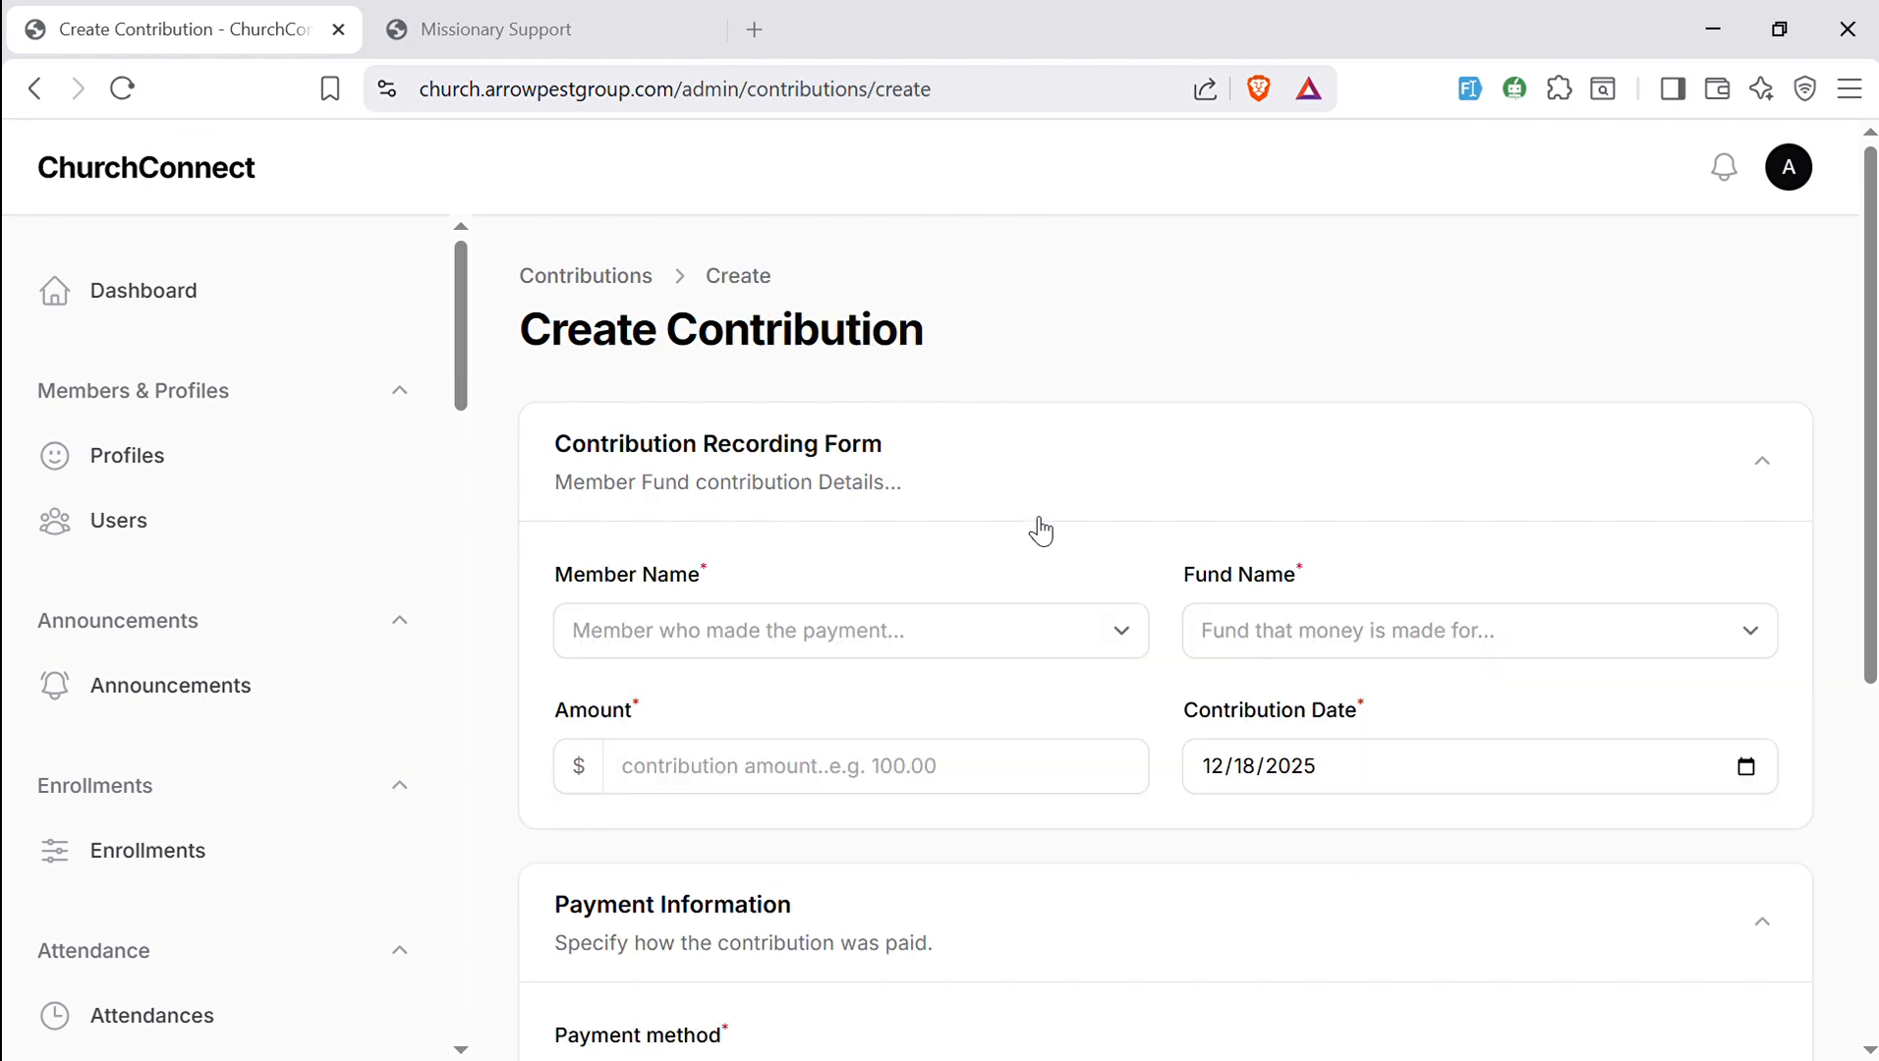
{"action": "left_click", "coordinate": [959, 632]}
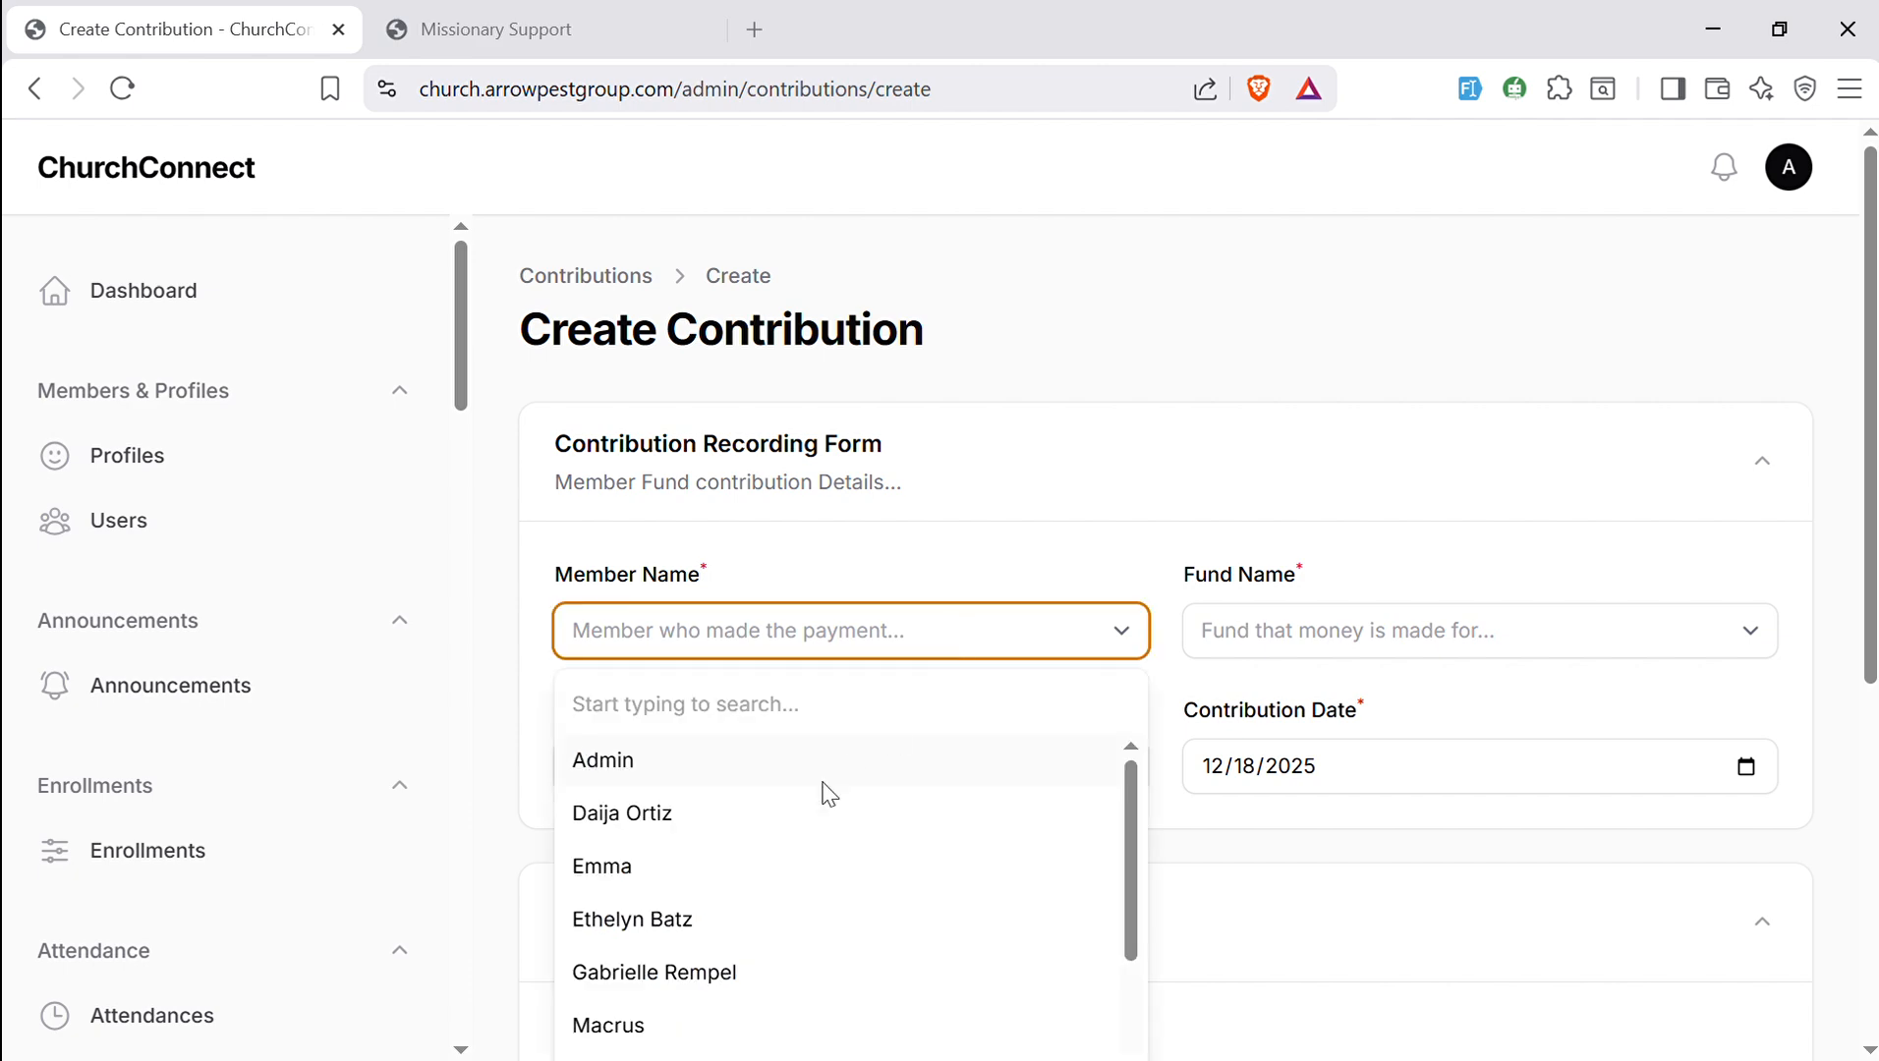
{"action": "left_click", "coordinate": [732, 864]}
{"action": "left_click", "coordinate": [825, 801]}
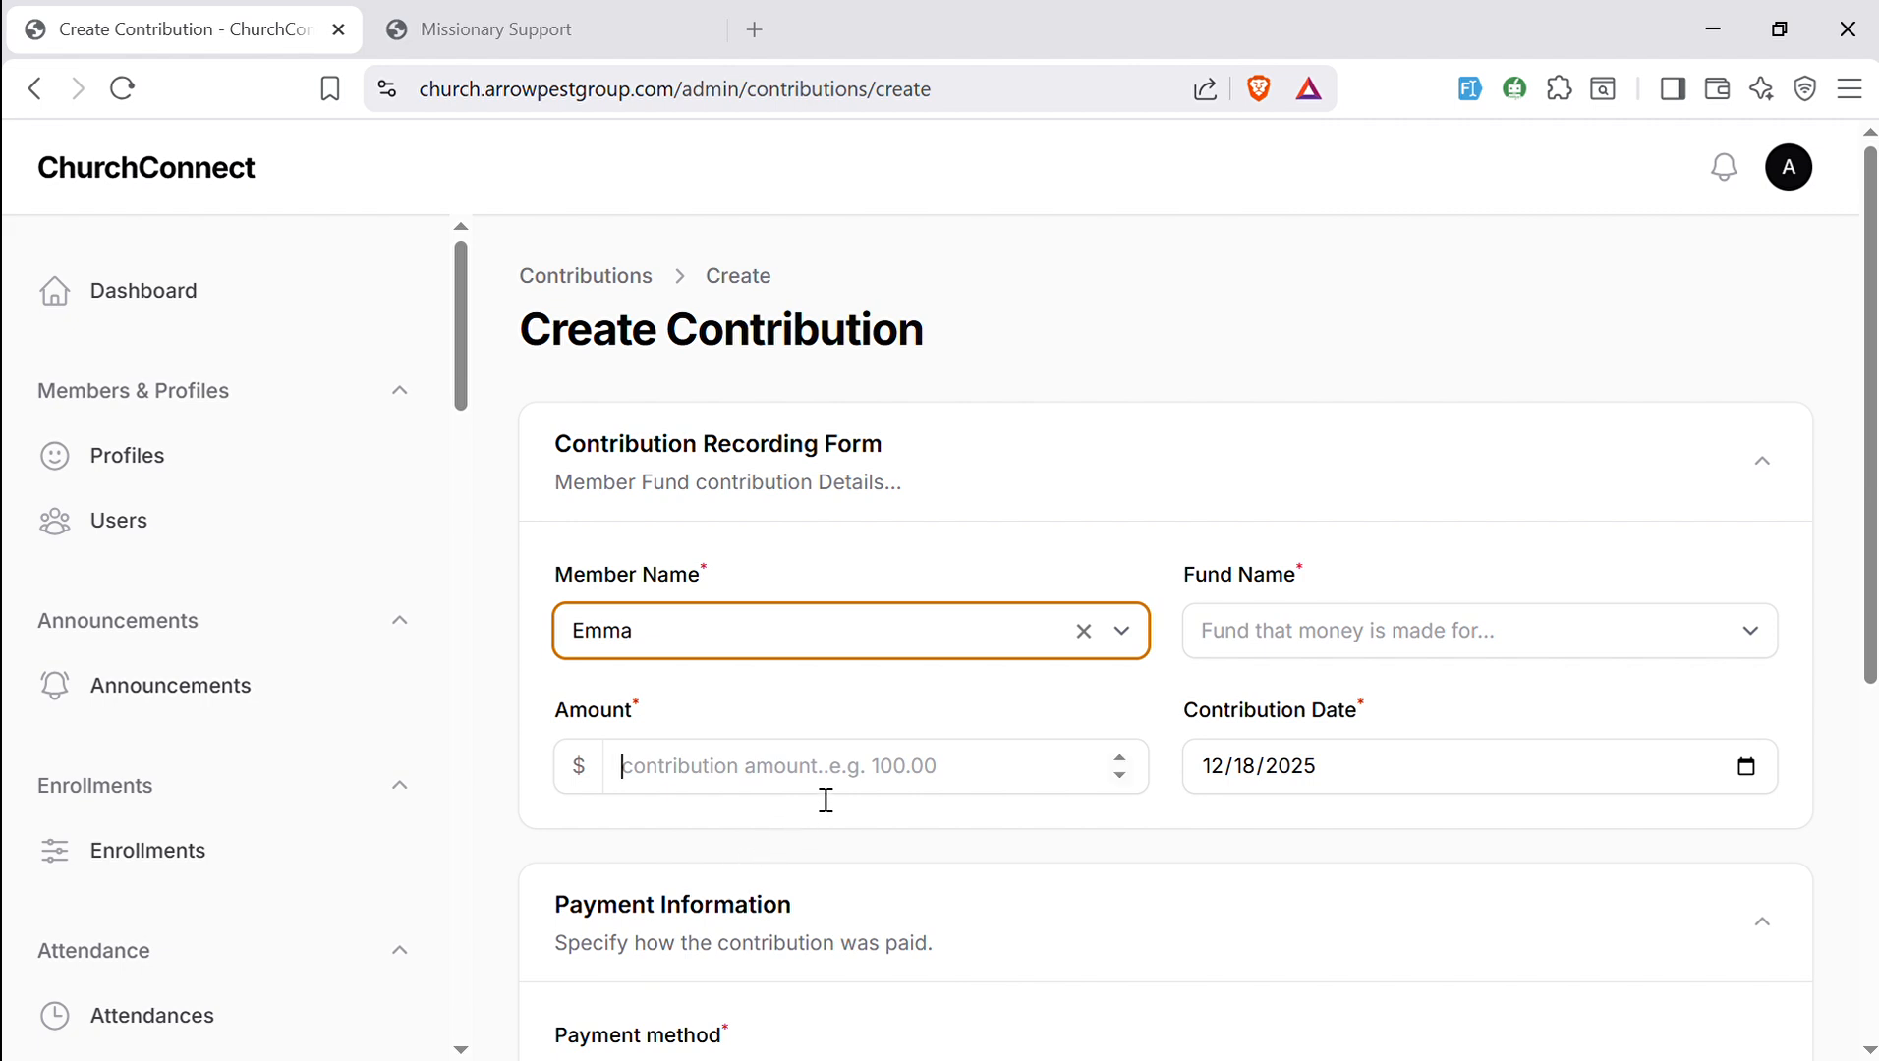
{"action": "type", "text": "2000"}
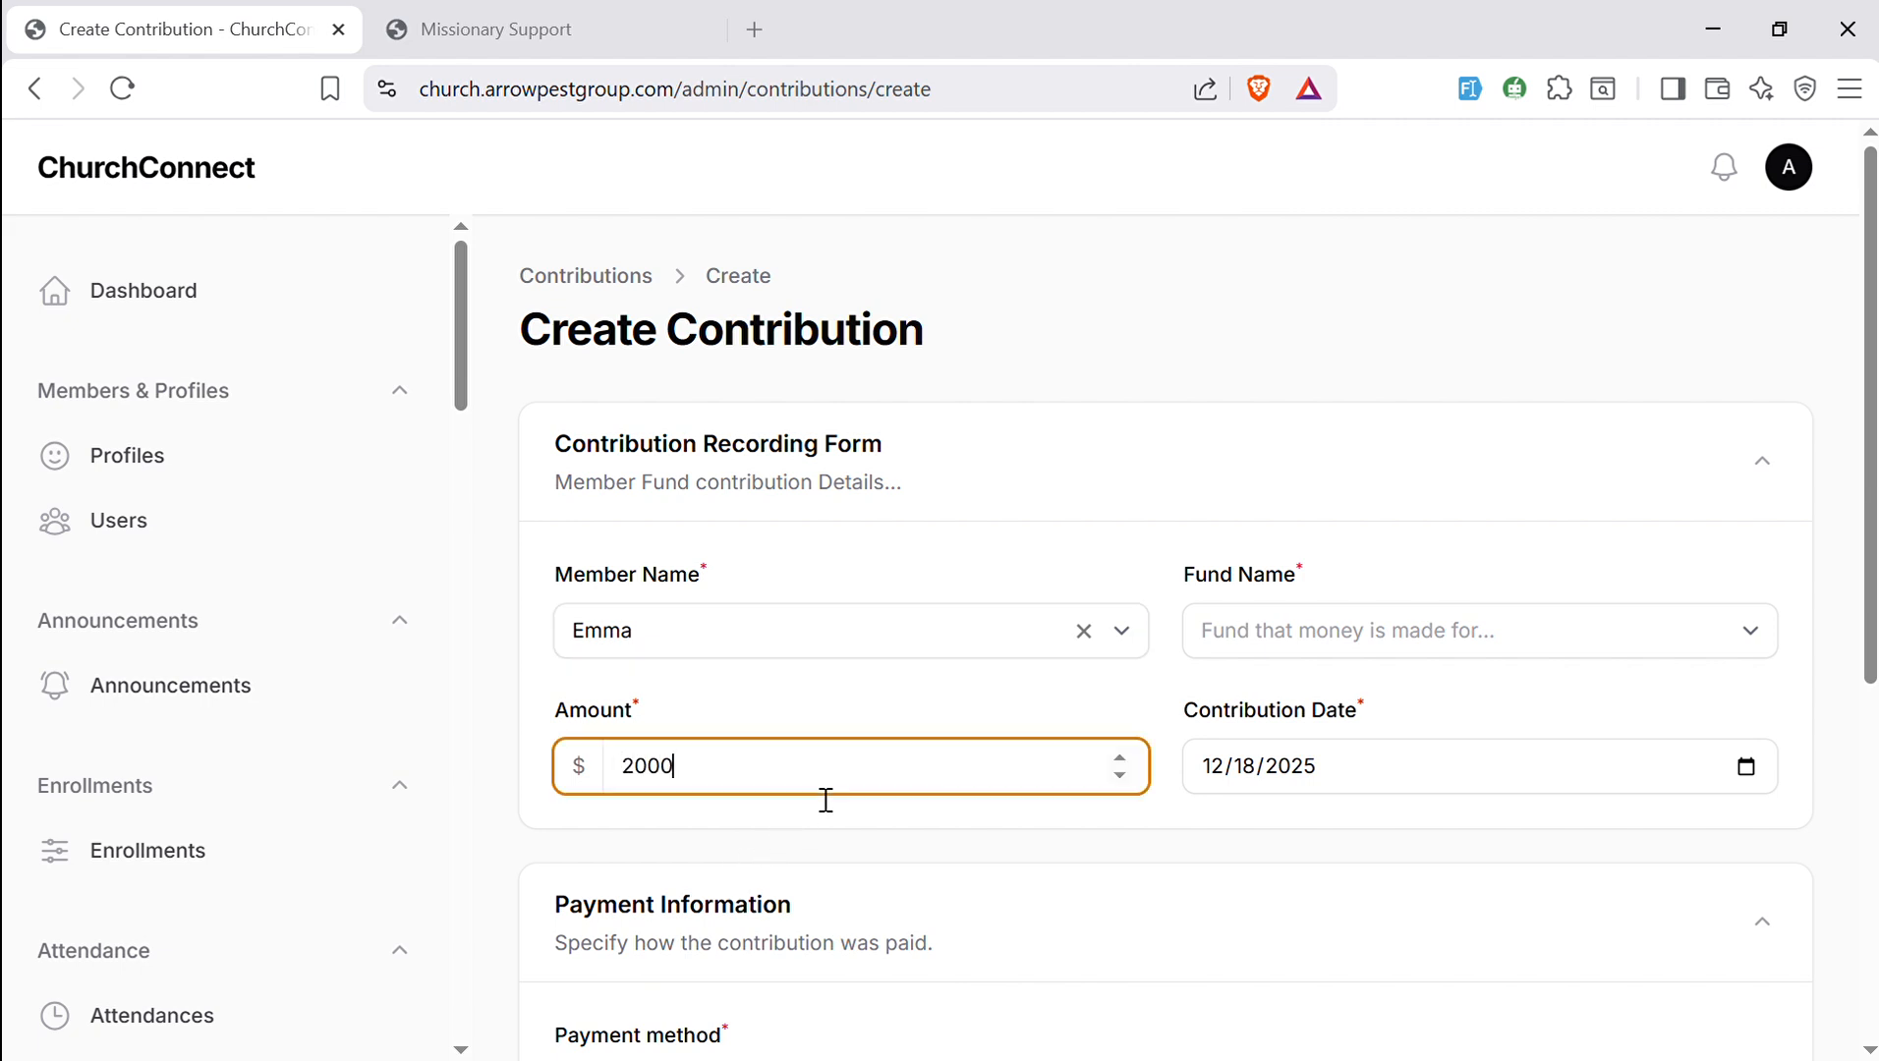
{"action": "left_click", "coordinate": [1423, 648]}
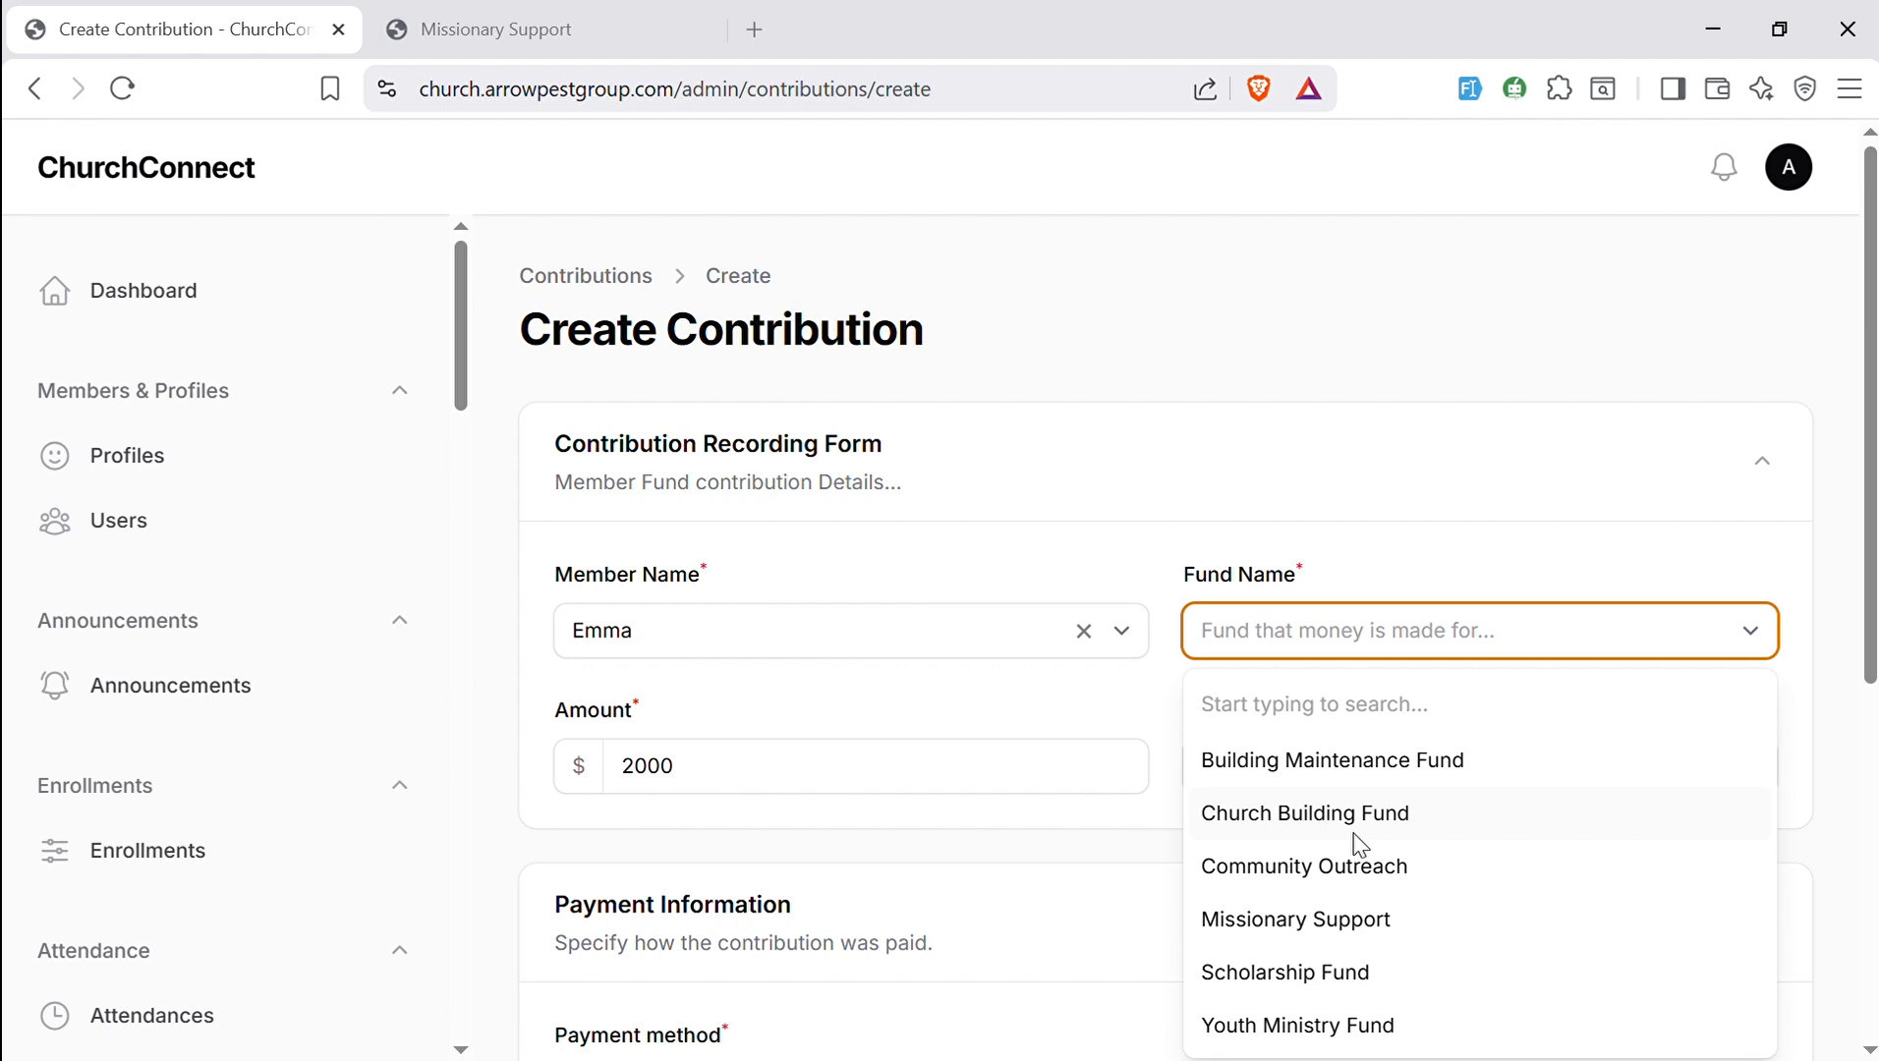
{"action": "left_click", "coordinate": [1313, 863]}
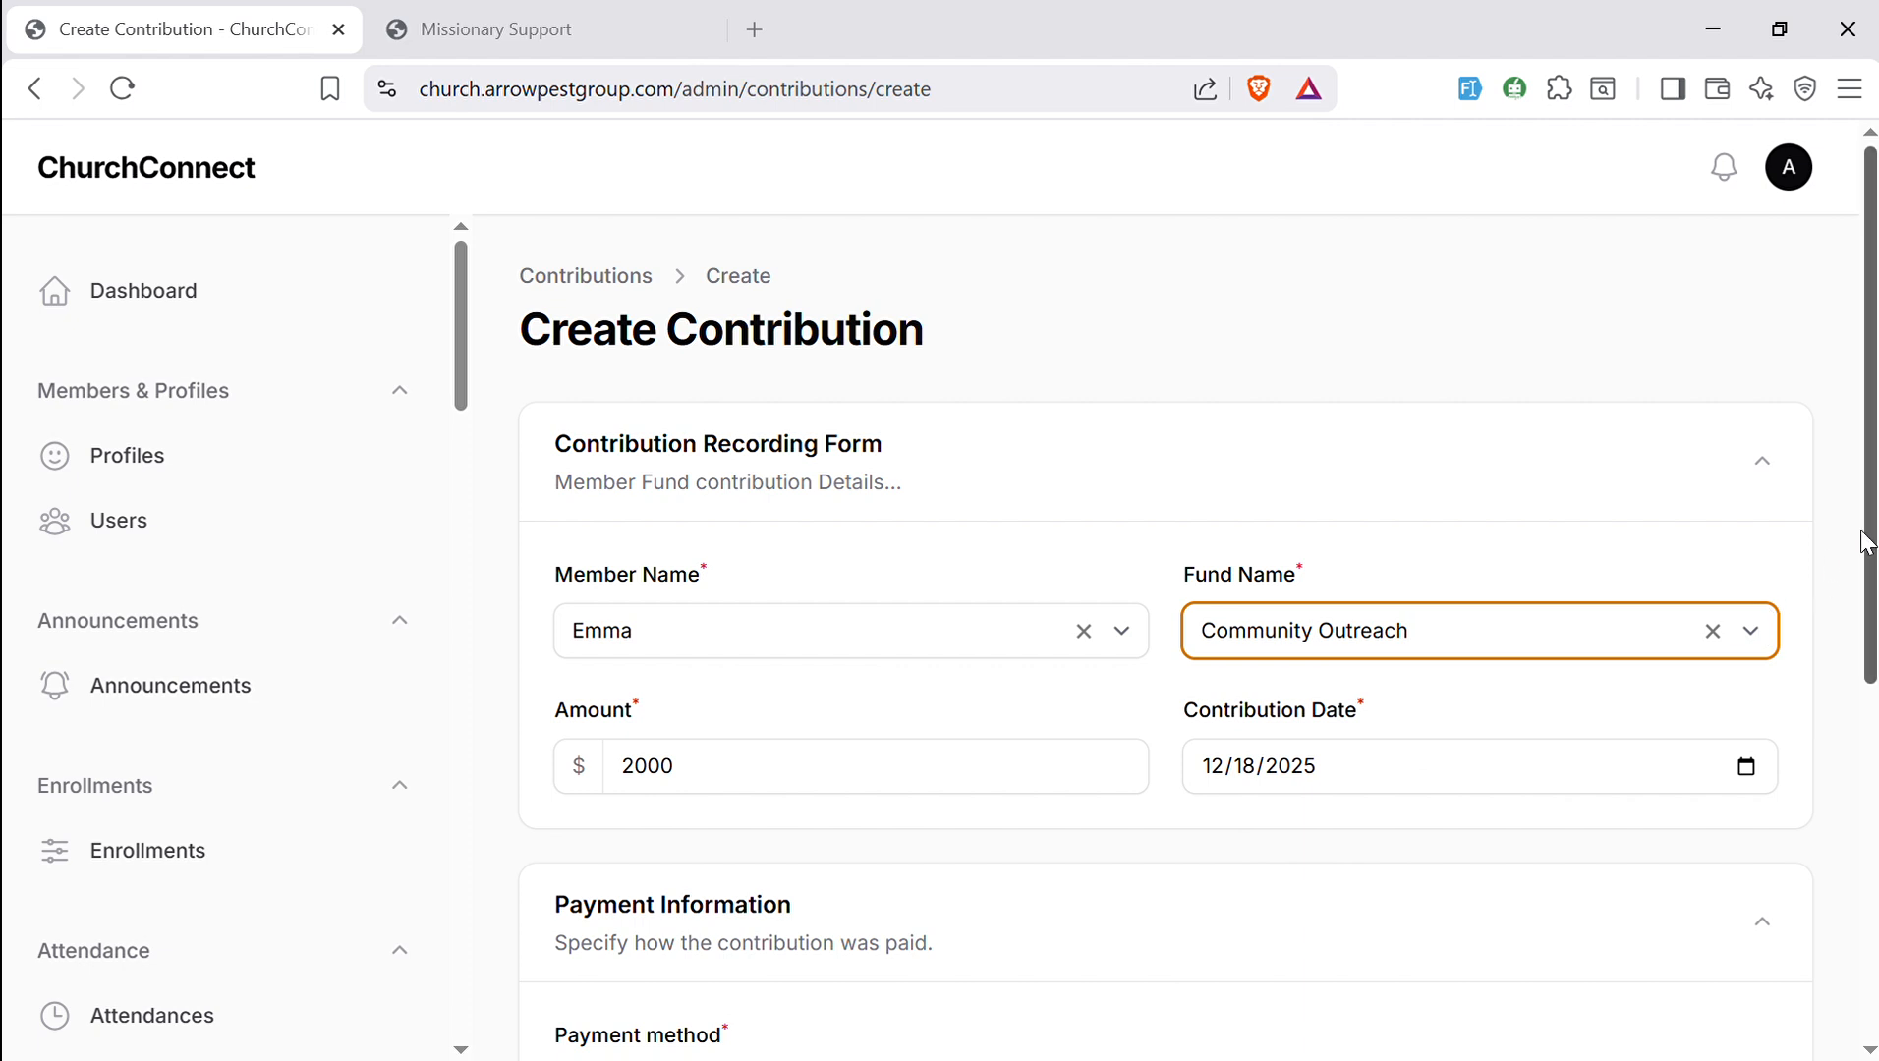
- Try the Cash, Cheque, Credit Card, Bank Transfer and Online payment methods in turn to inspect the reference field each one requires
{"action": "left_click_drag", "start_coordinate": [1866, 537], "coordinate": [1851, 808]}
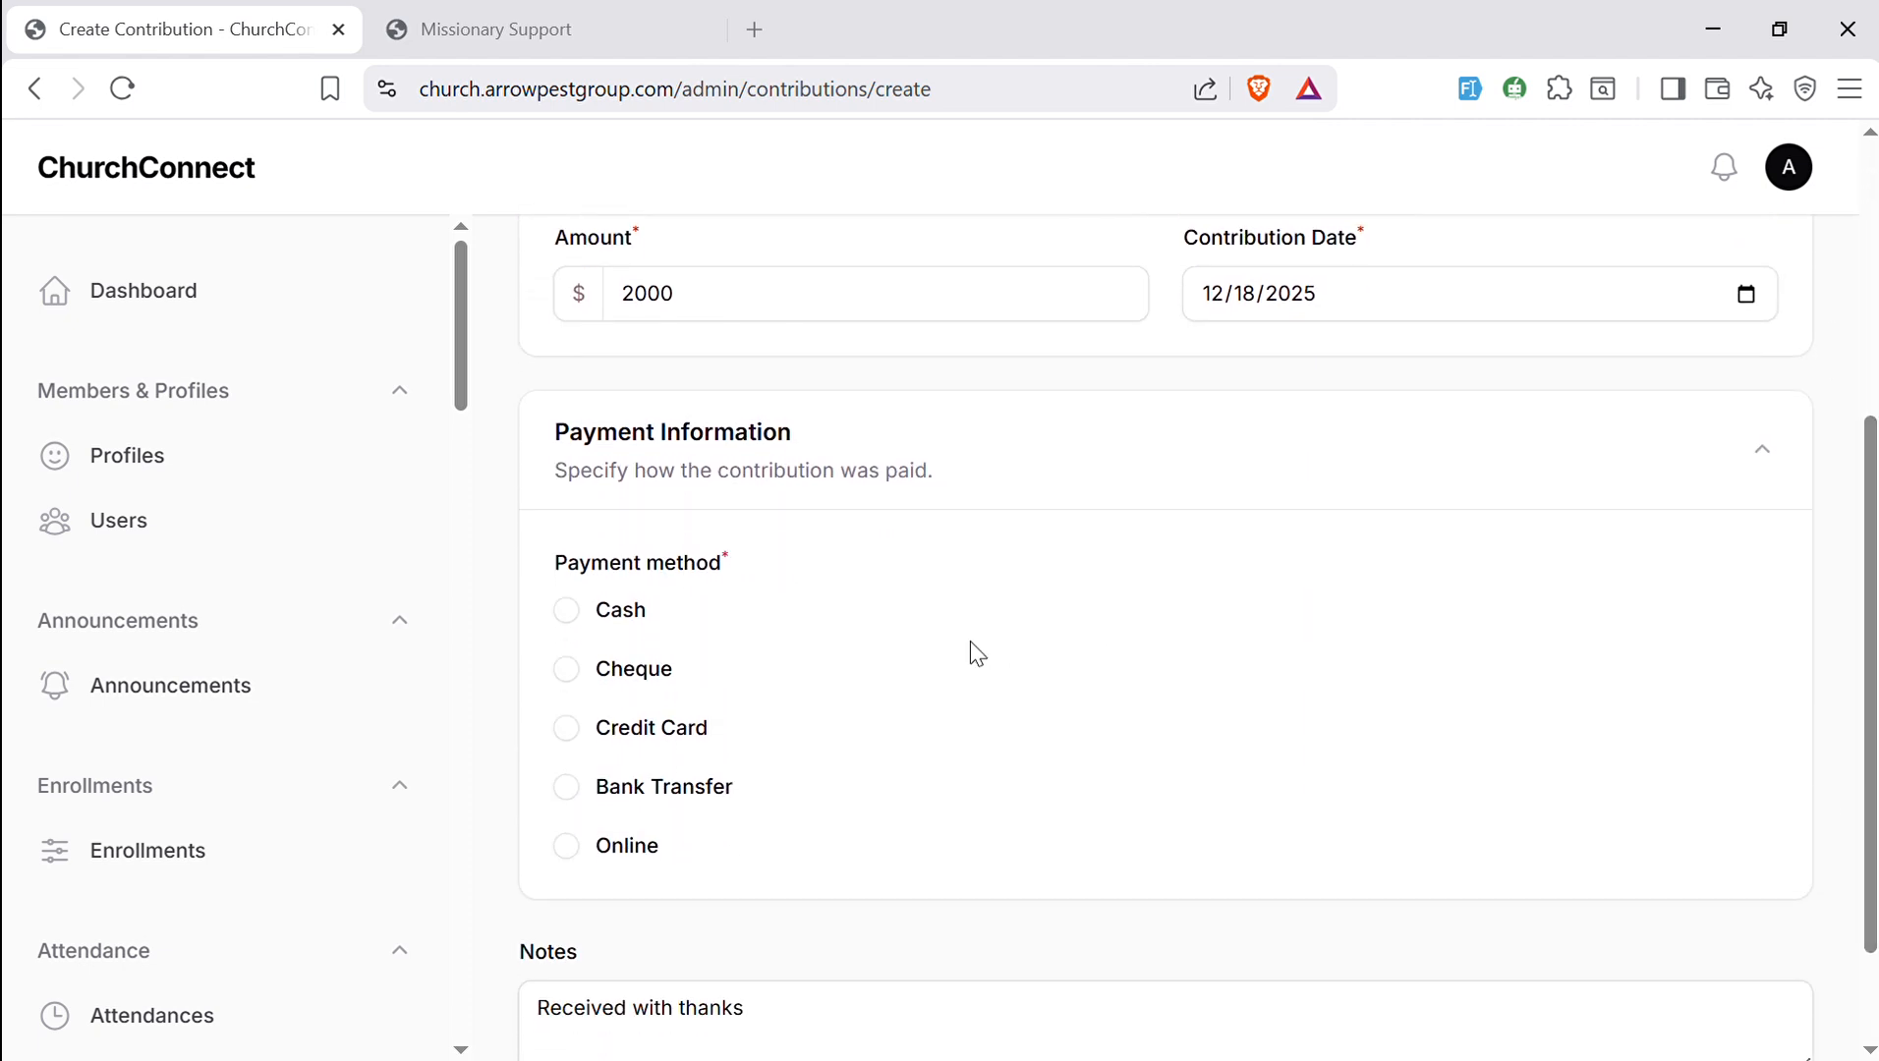
{"action": "left_click", "coordinate": [567, 619]}
{"action": "left_click", "coordinate": [567, 672]}
{"action": "left_click", "coordinate": [1331, 635]}
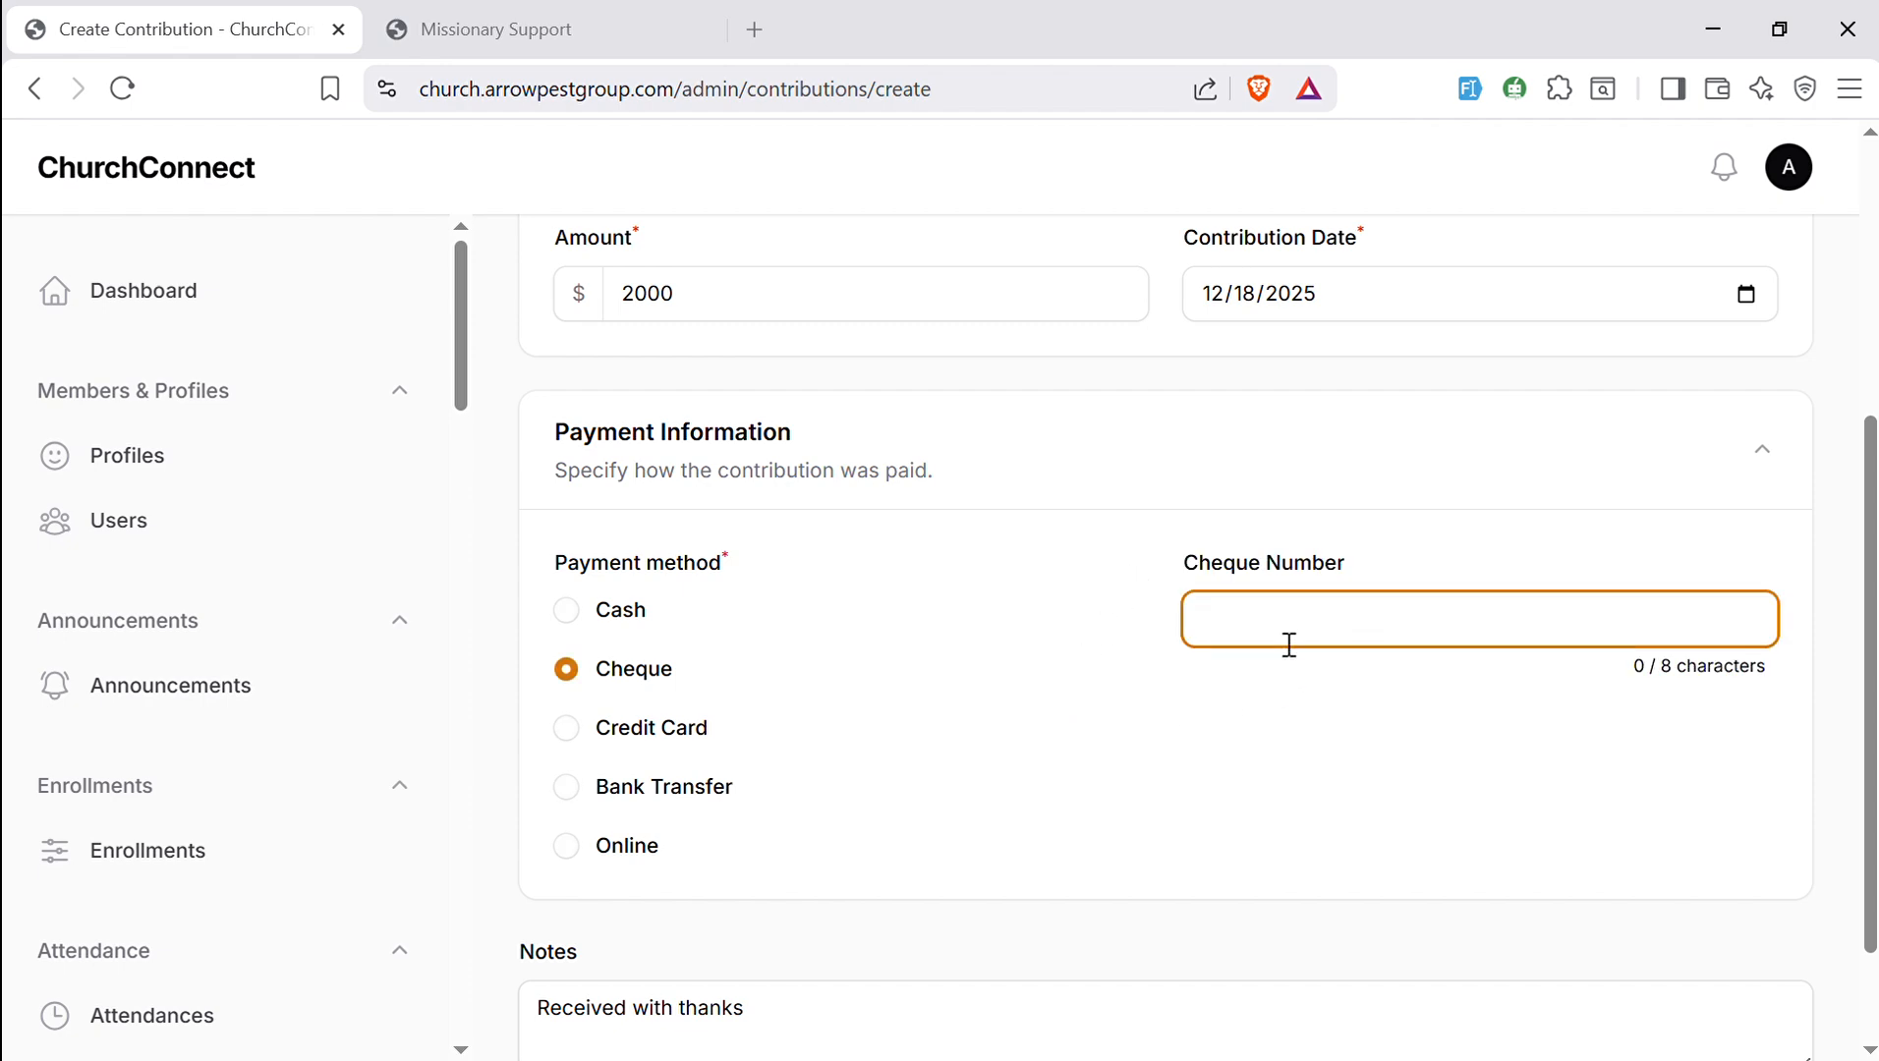
{"action": "left_click", "coordinate": [567, 732]}
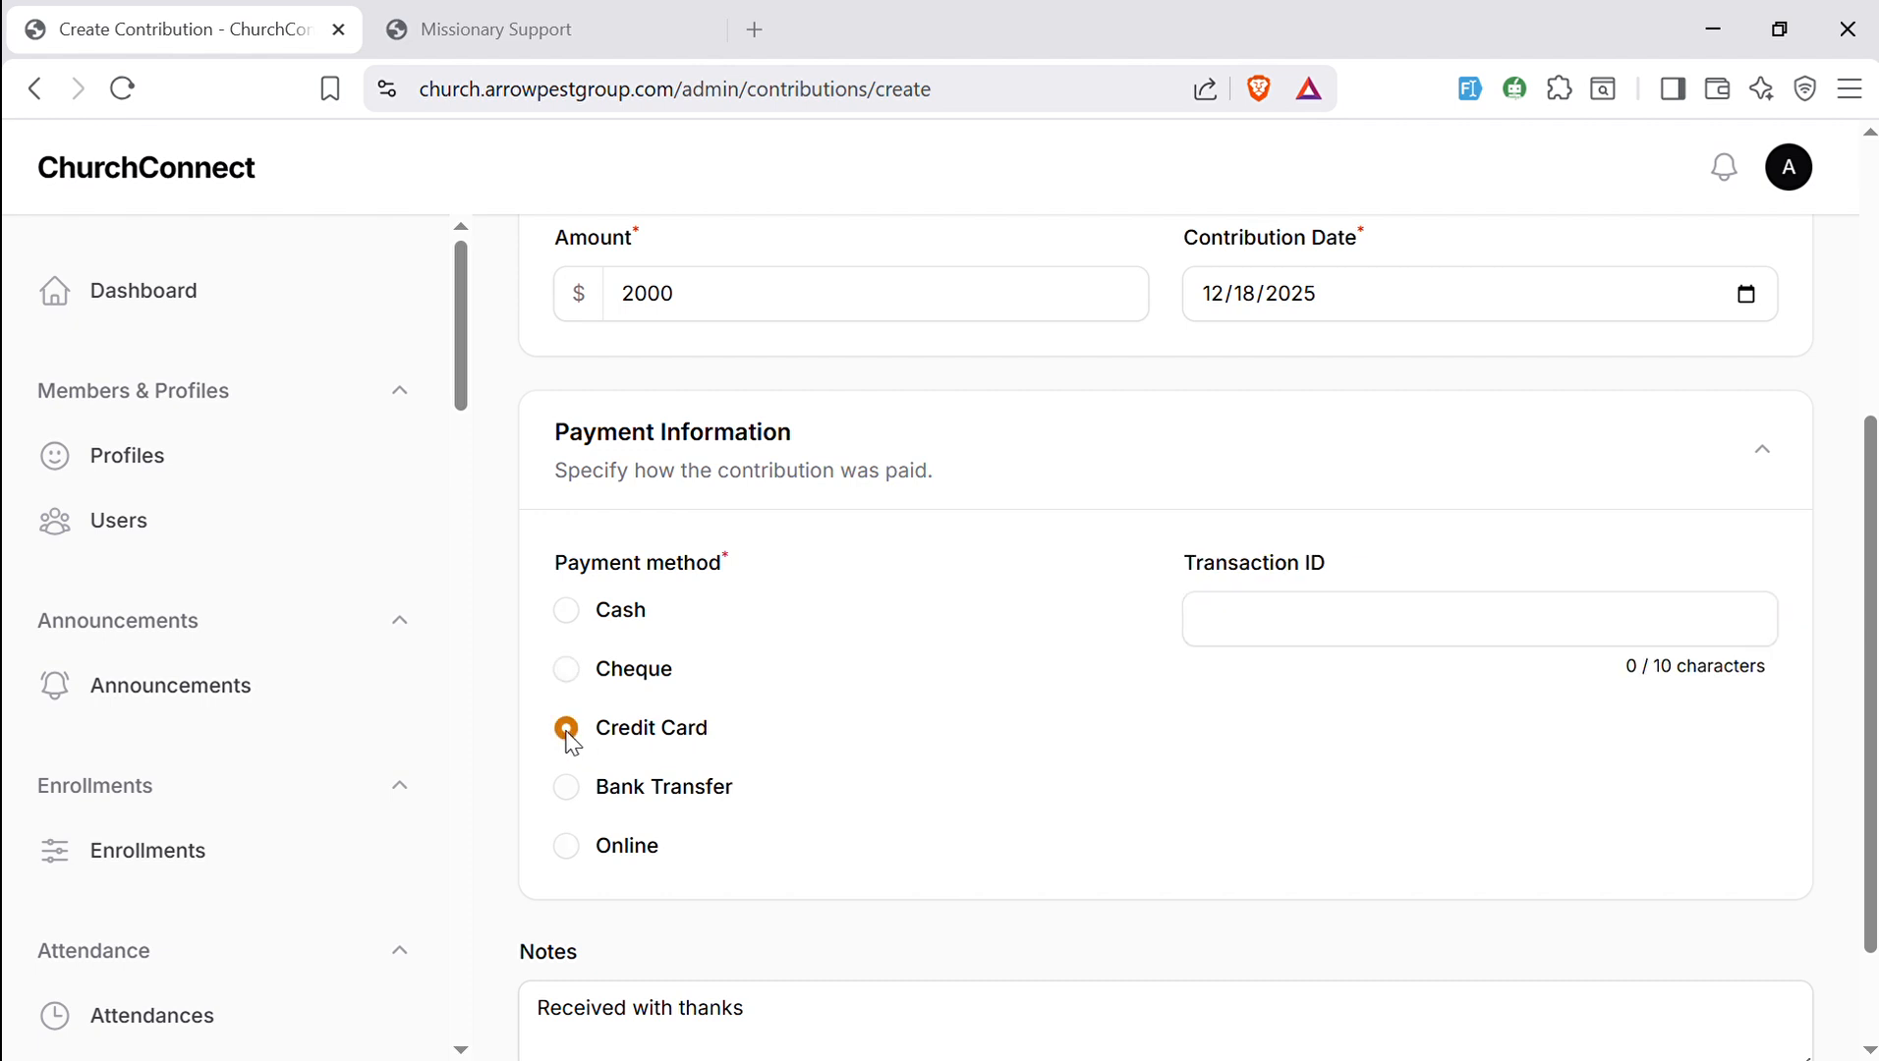
{"action": "left_click", "coordinate": [1291, 643]}
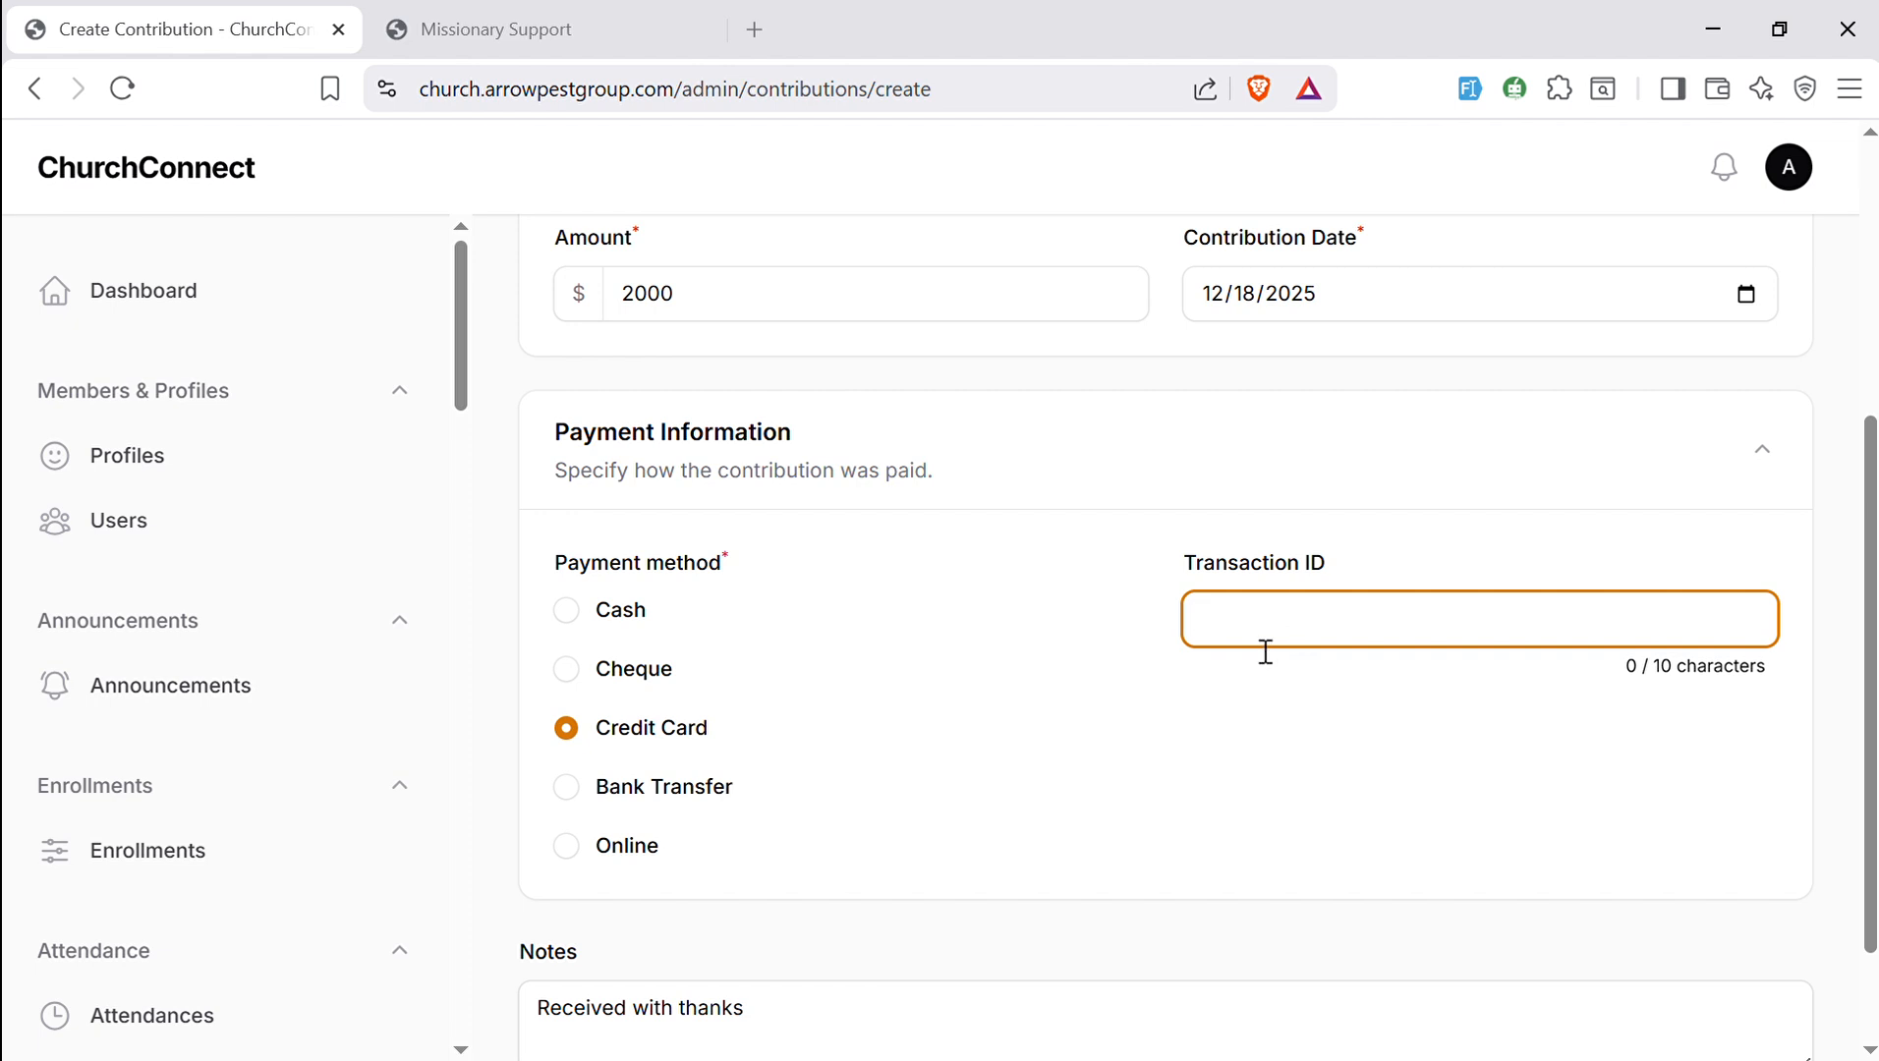
{"action": "left_click", "coordinate": [568, 791]}
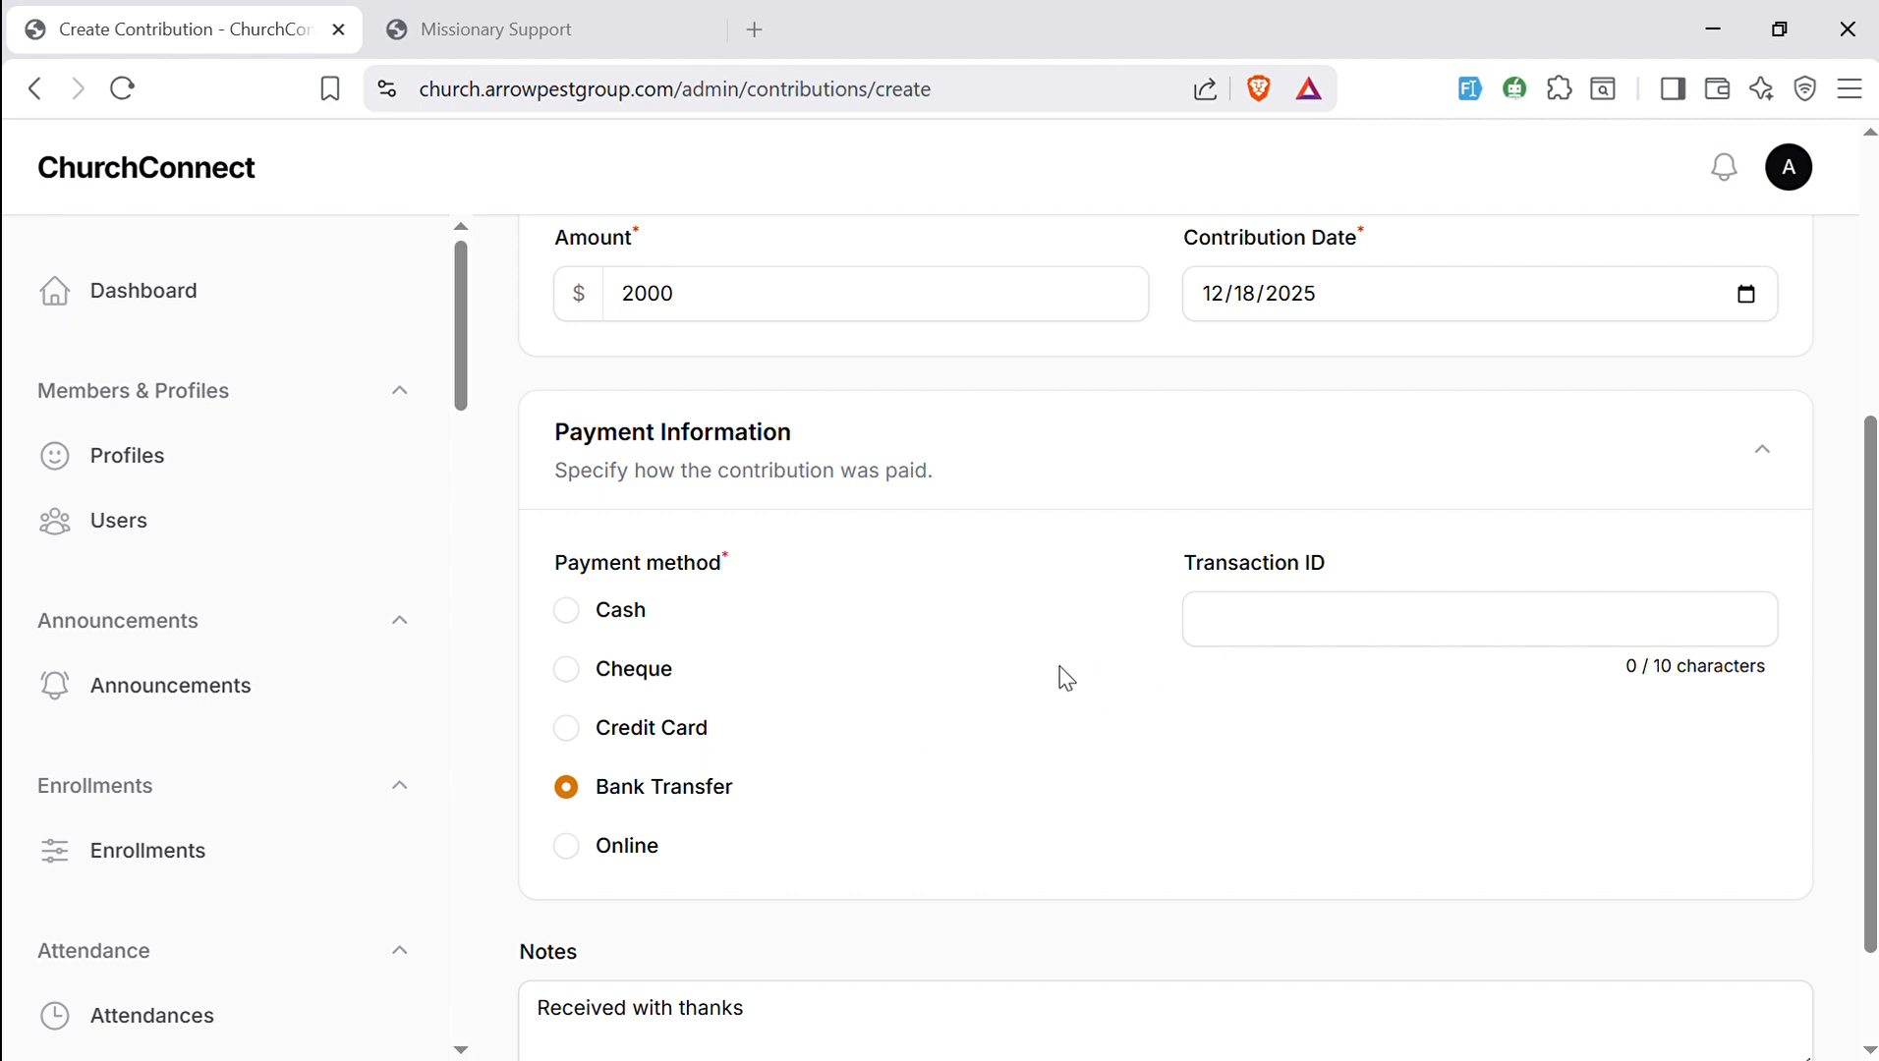
{"action": "left_click", "coordinate": [566, 851]}
- Set the payment method to Cash and create the contribution
{"action": "left_click", "coordinate": [567, 614]}
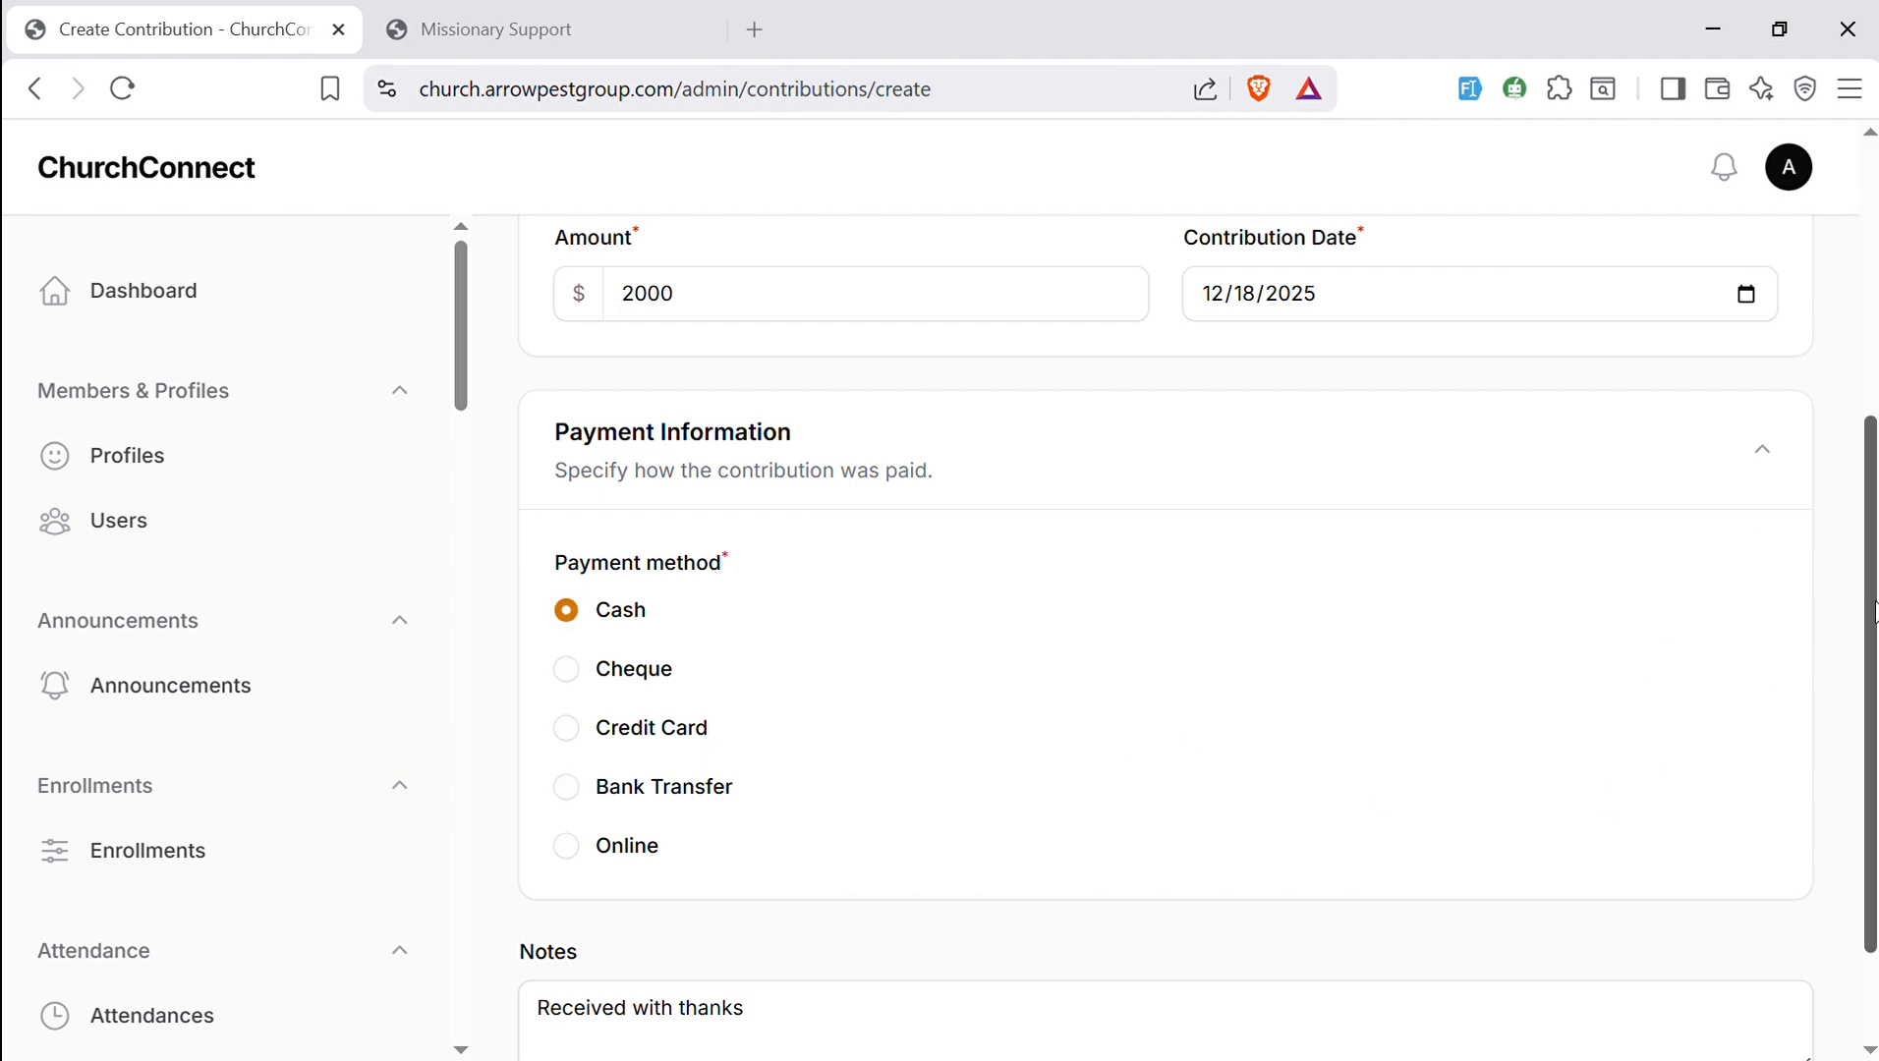
{"action": "left_click_drag", "start_coordinate": [1868, 707], "coordinate": [1857, 791]}
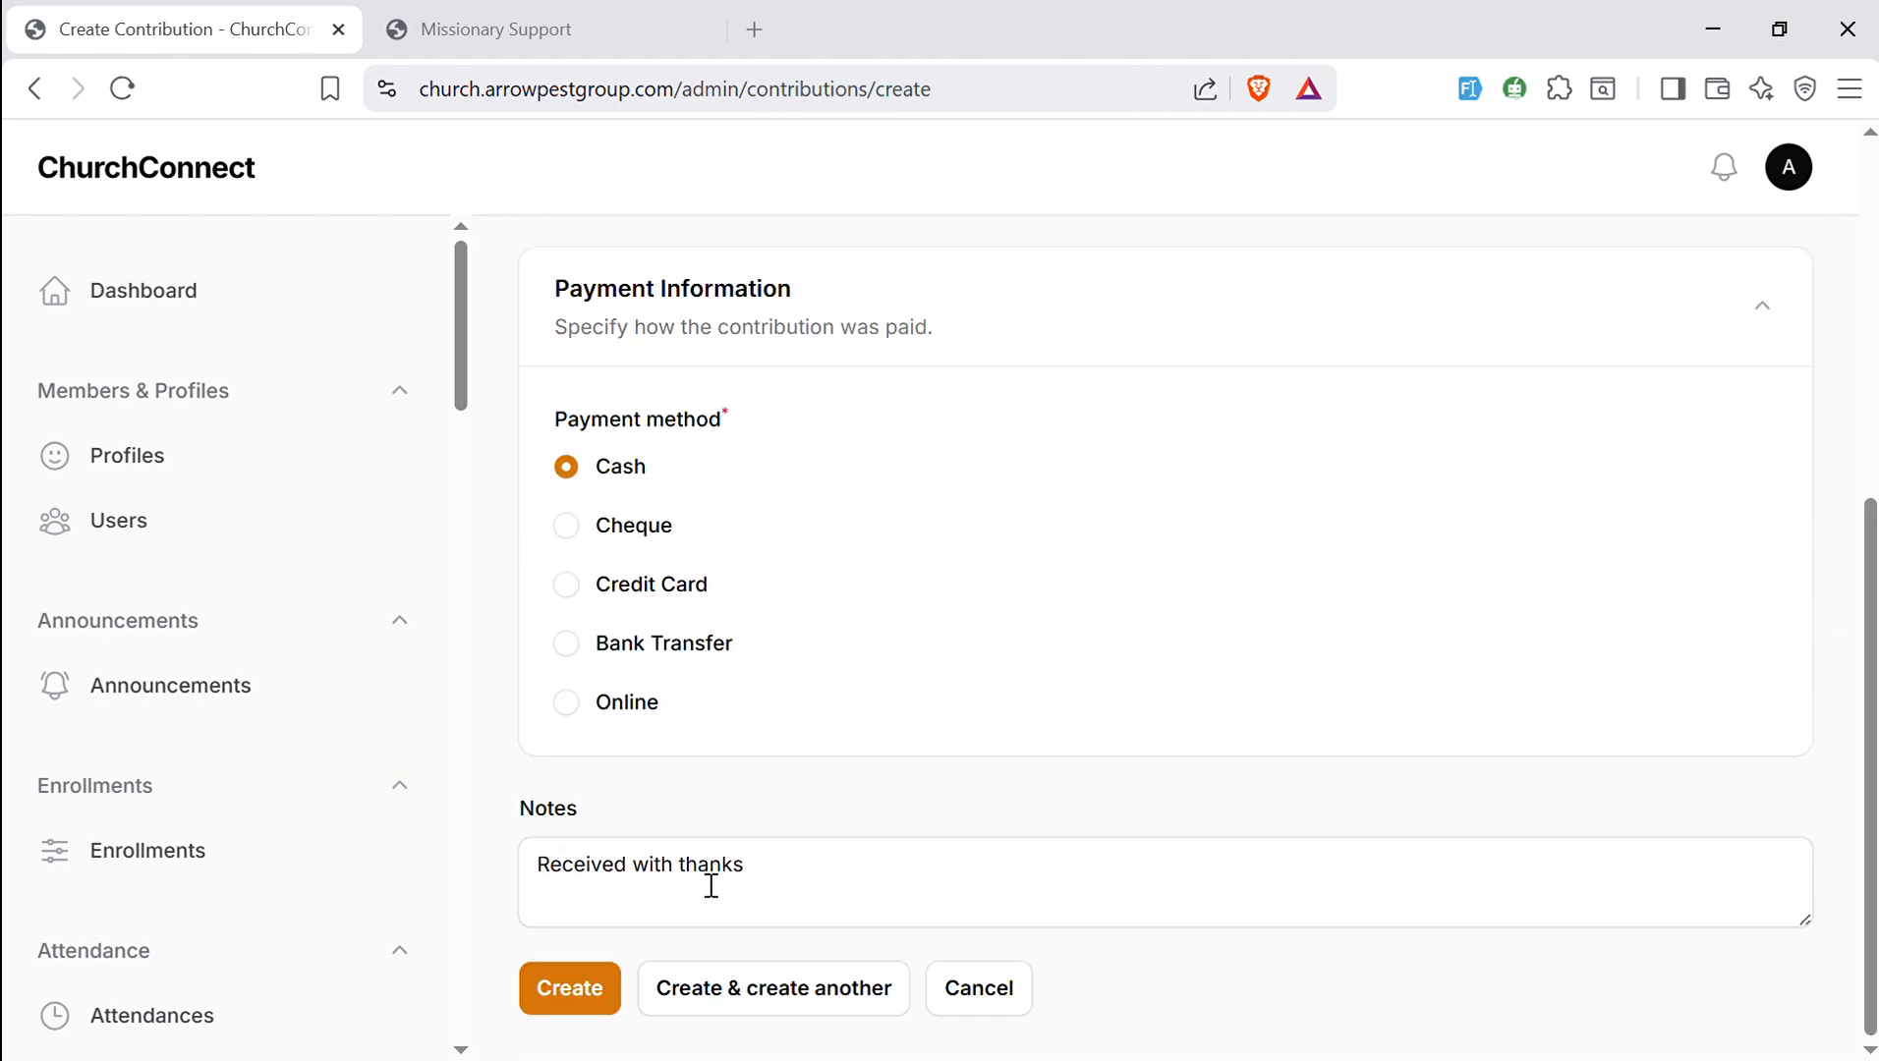
{"action": "left_click", "coordinate": [588, 994]}
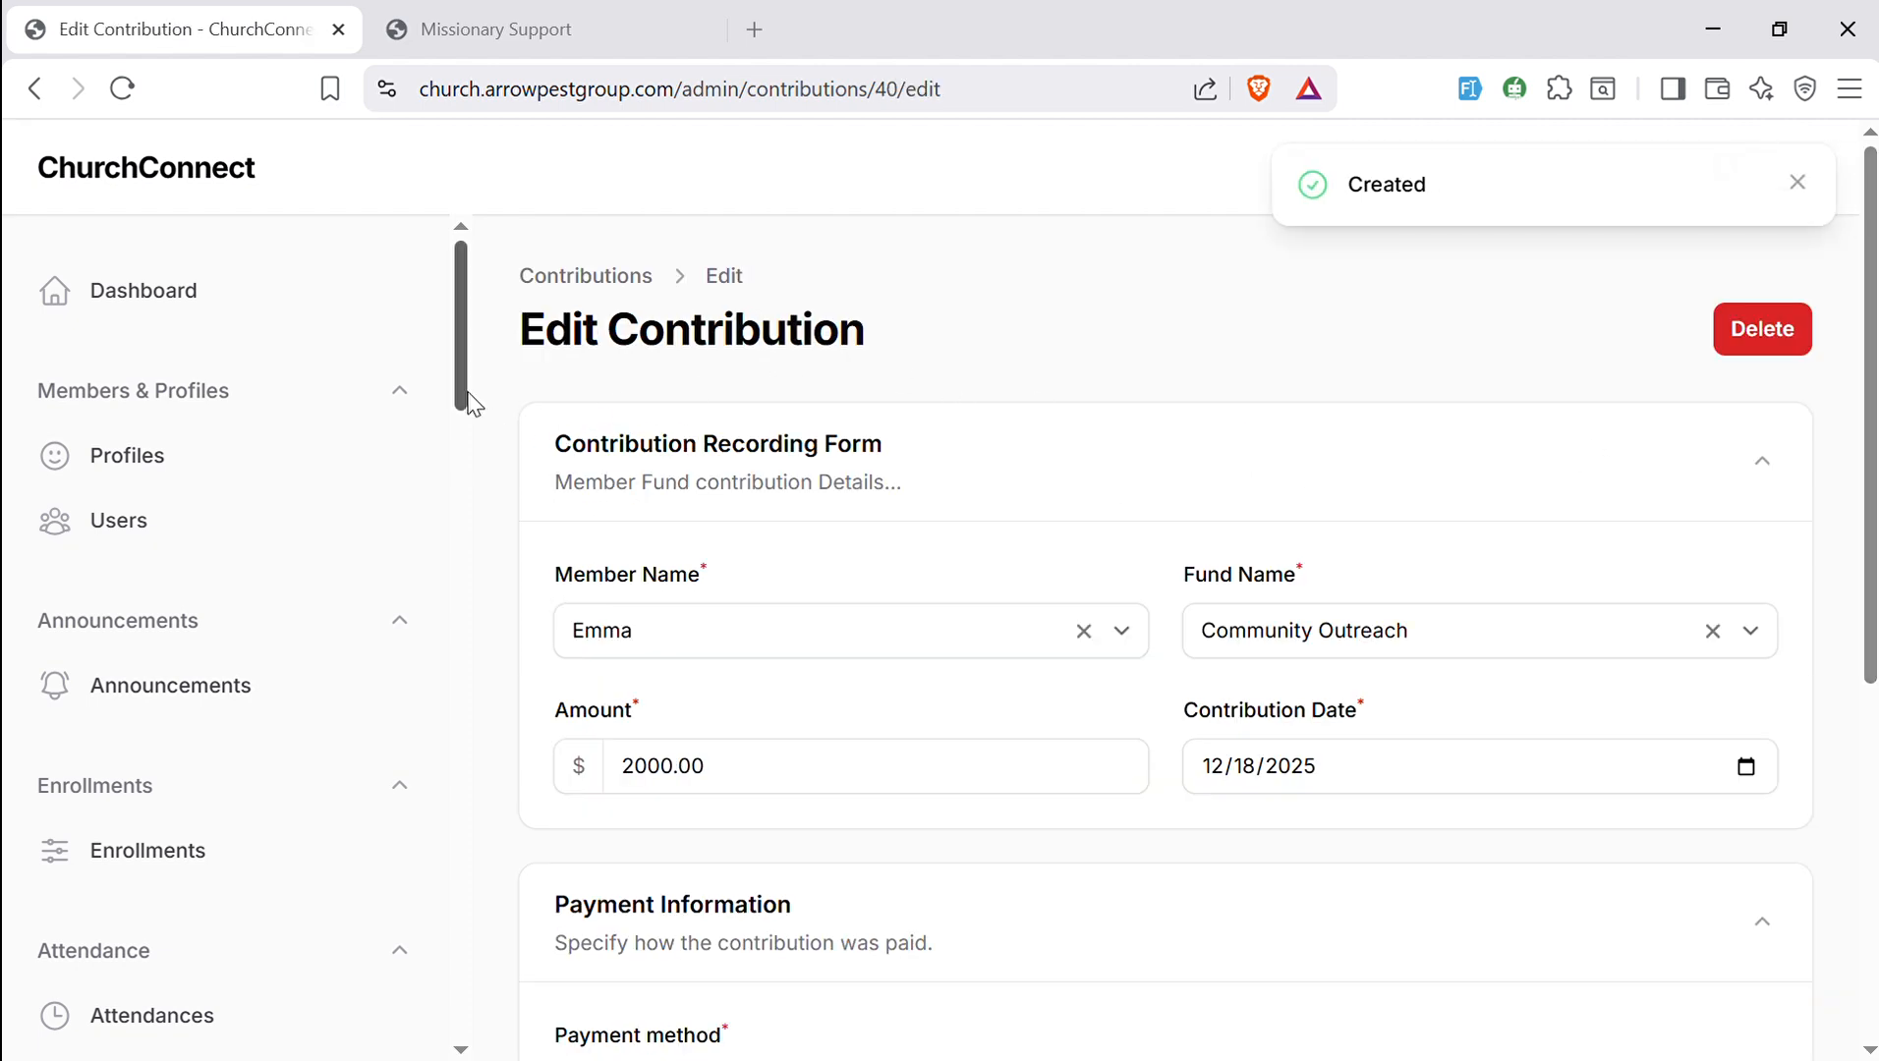
- Return to the Contributions list and search for the new record by the first letters of the contributing member's name
{"action": "left_click_drag", "start_coordinate": [469, 403], "coordinate": [436, 676]}
{"action": "scroll", "coordinate": [436, 676], "scroll_direction": "down", "scroll_amount": 1}
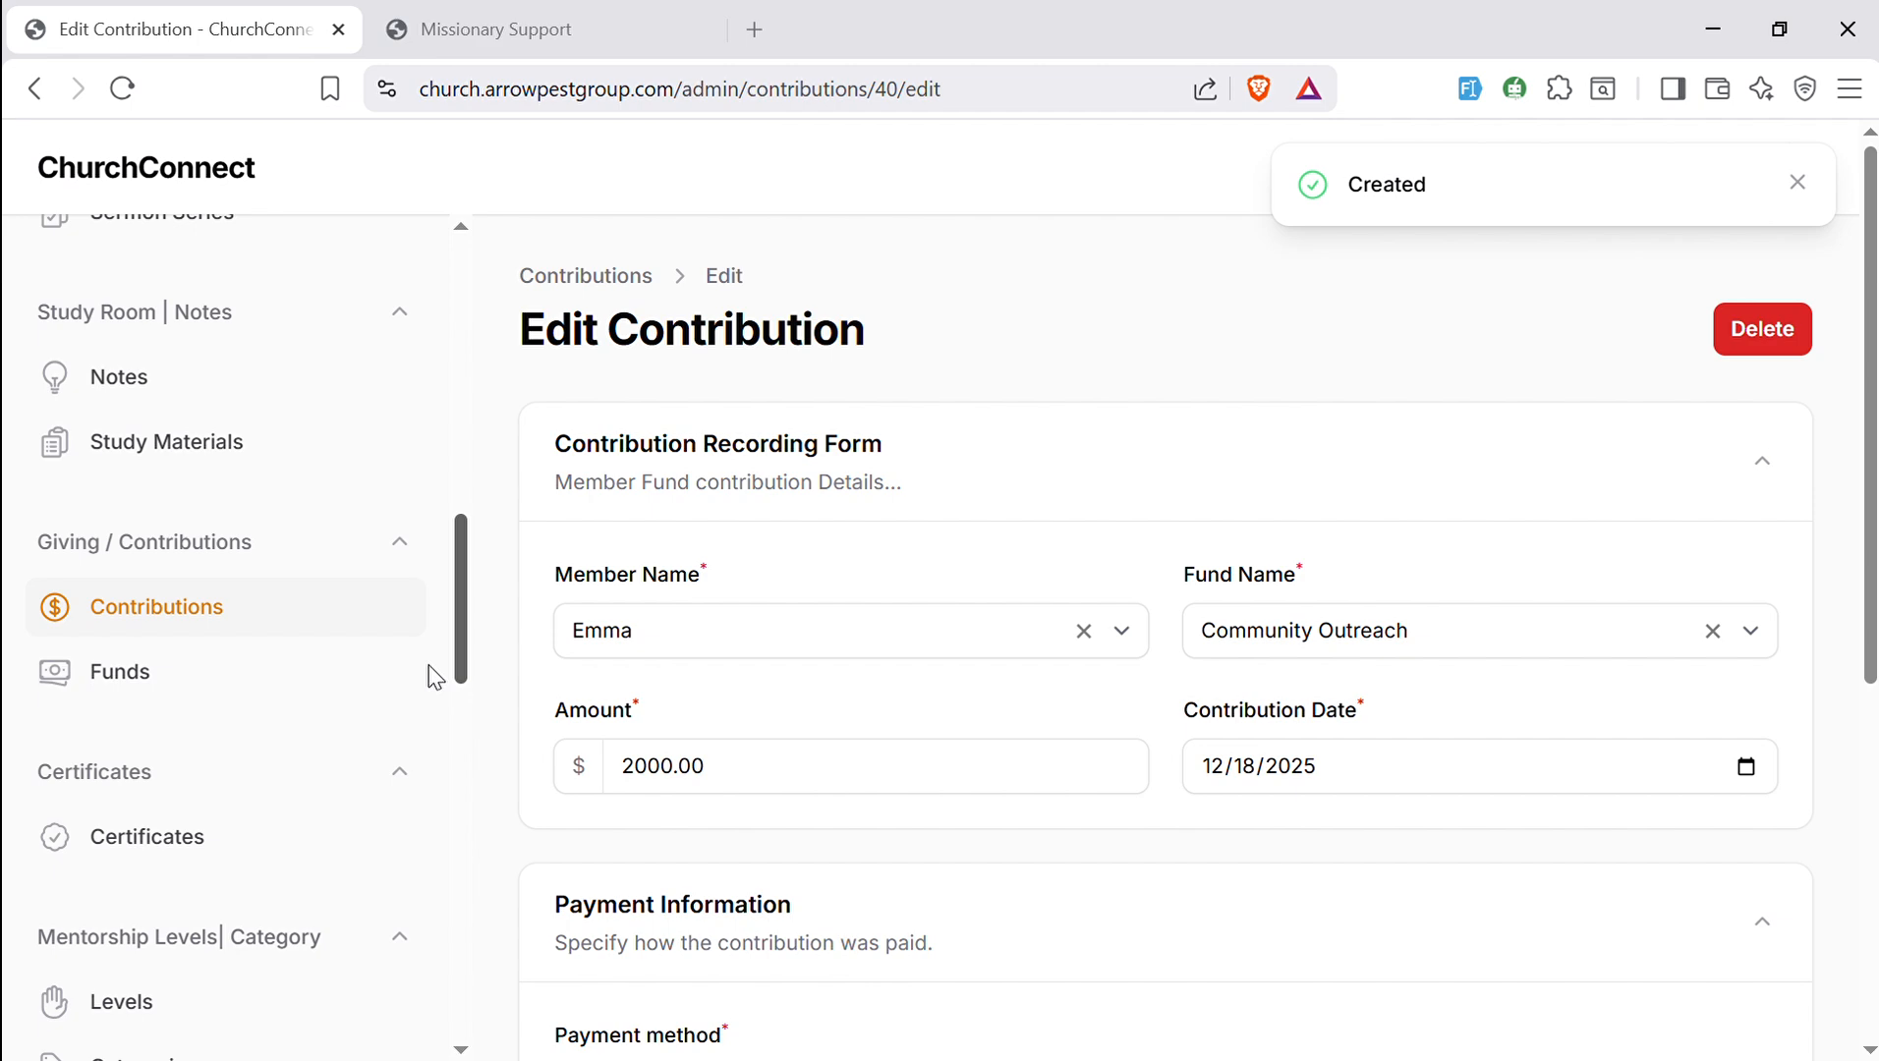
{"action": "left_click", "coordinate": [191, 611]}
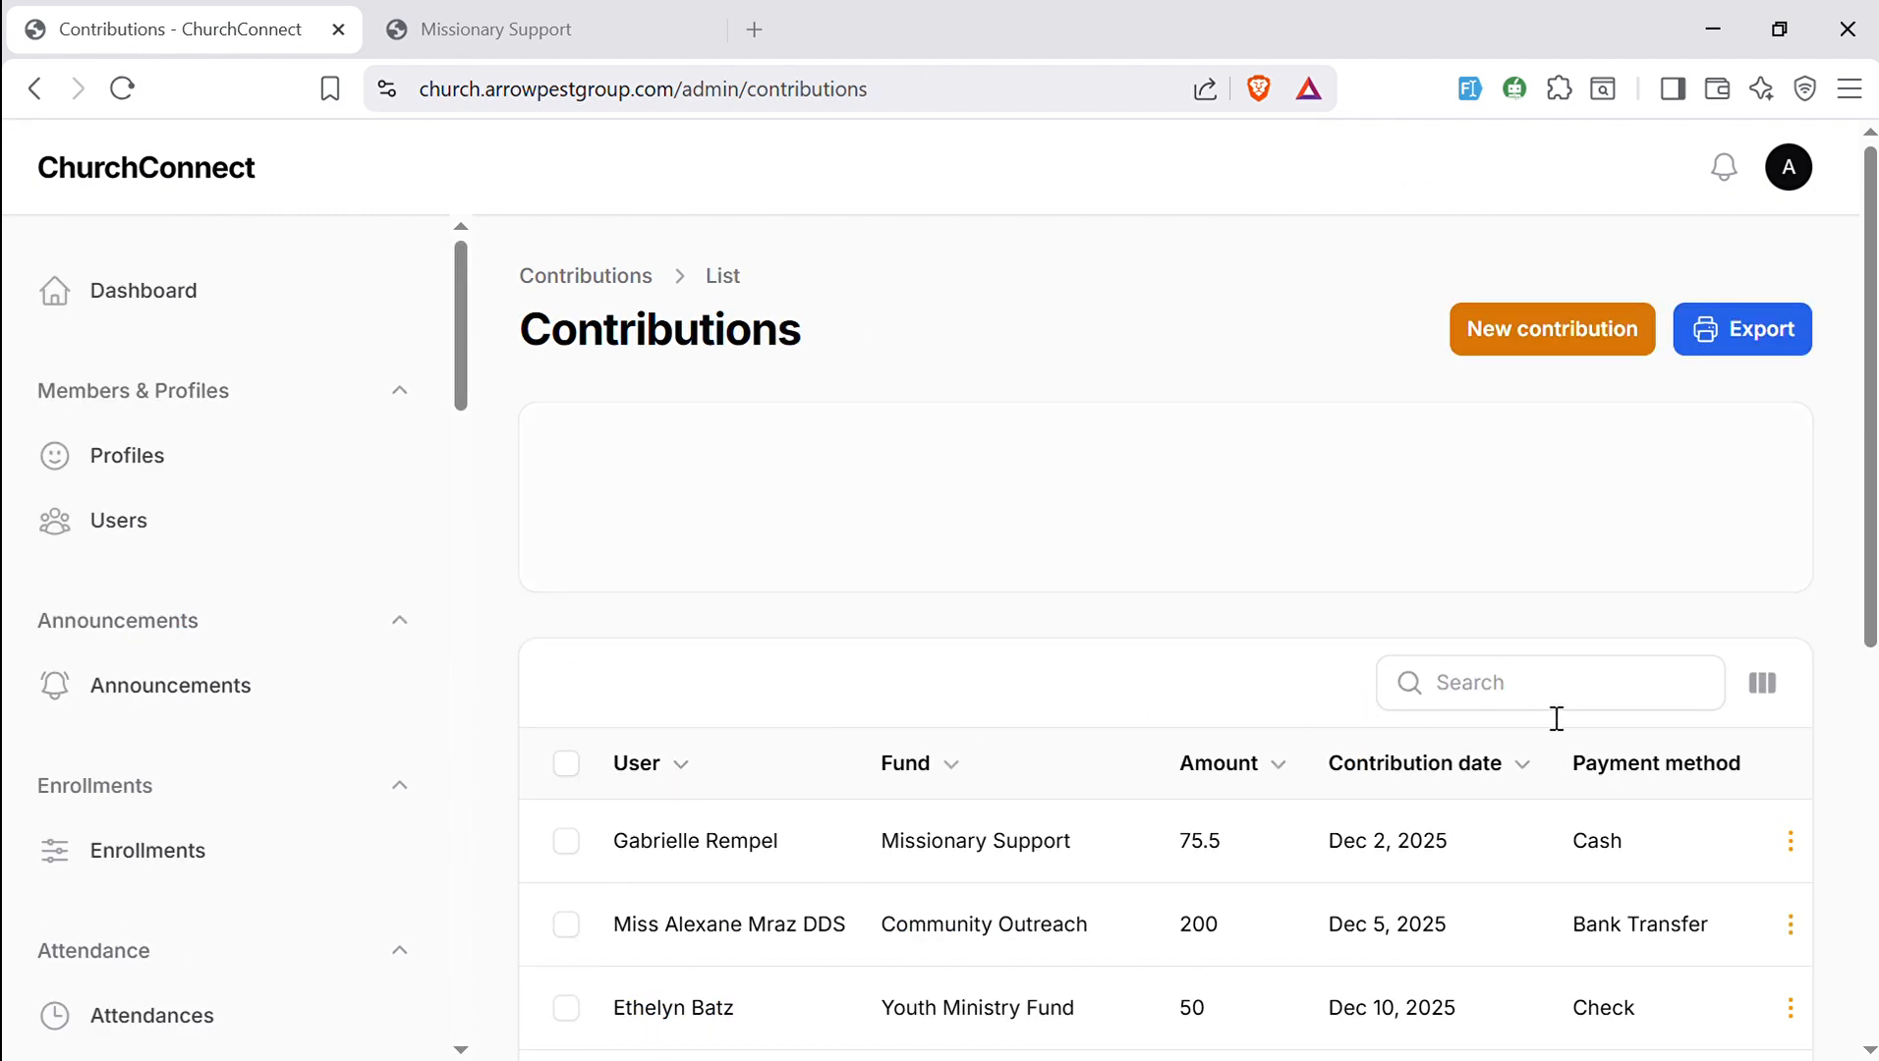
{"action": "left_click", "coordinate": [1514, 713]}
{"action": "type", "text": "e"}
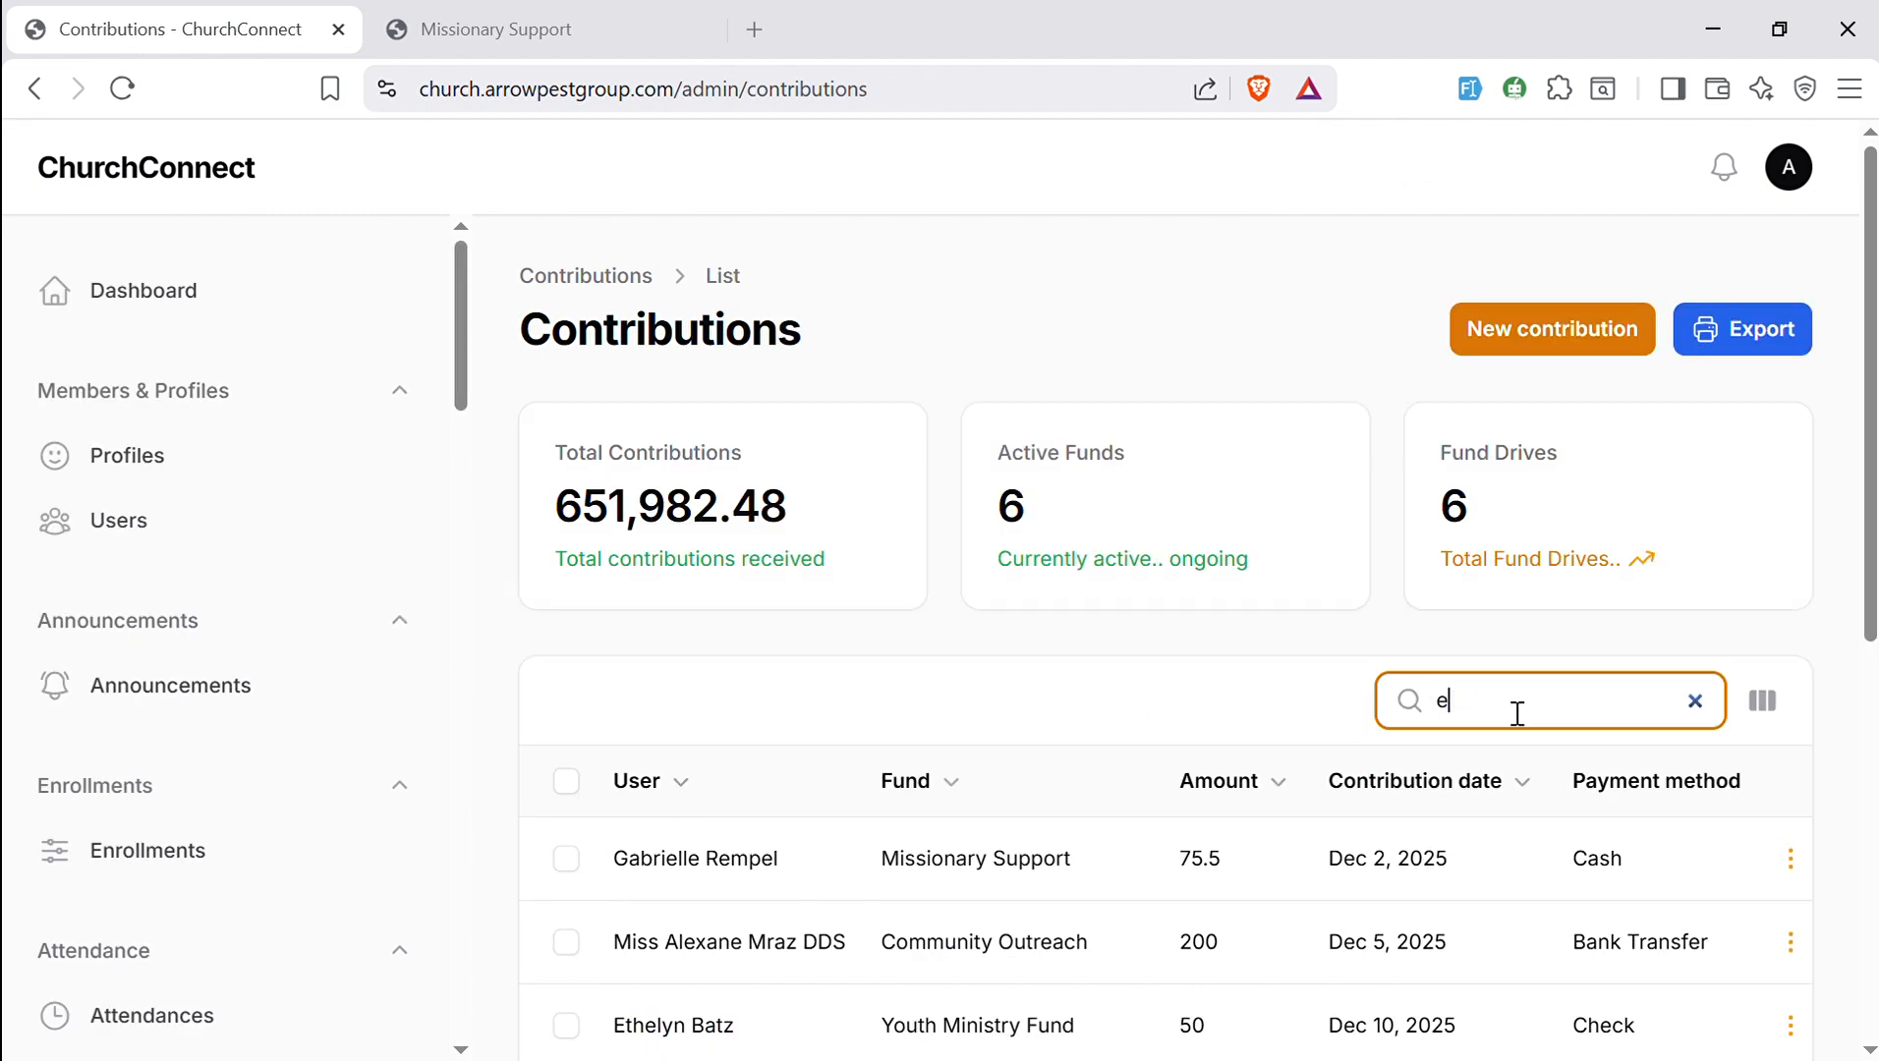
{"action": "type", "text": "mm"}
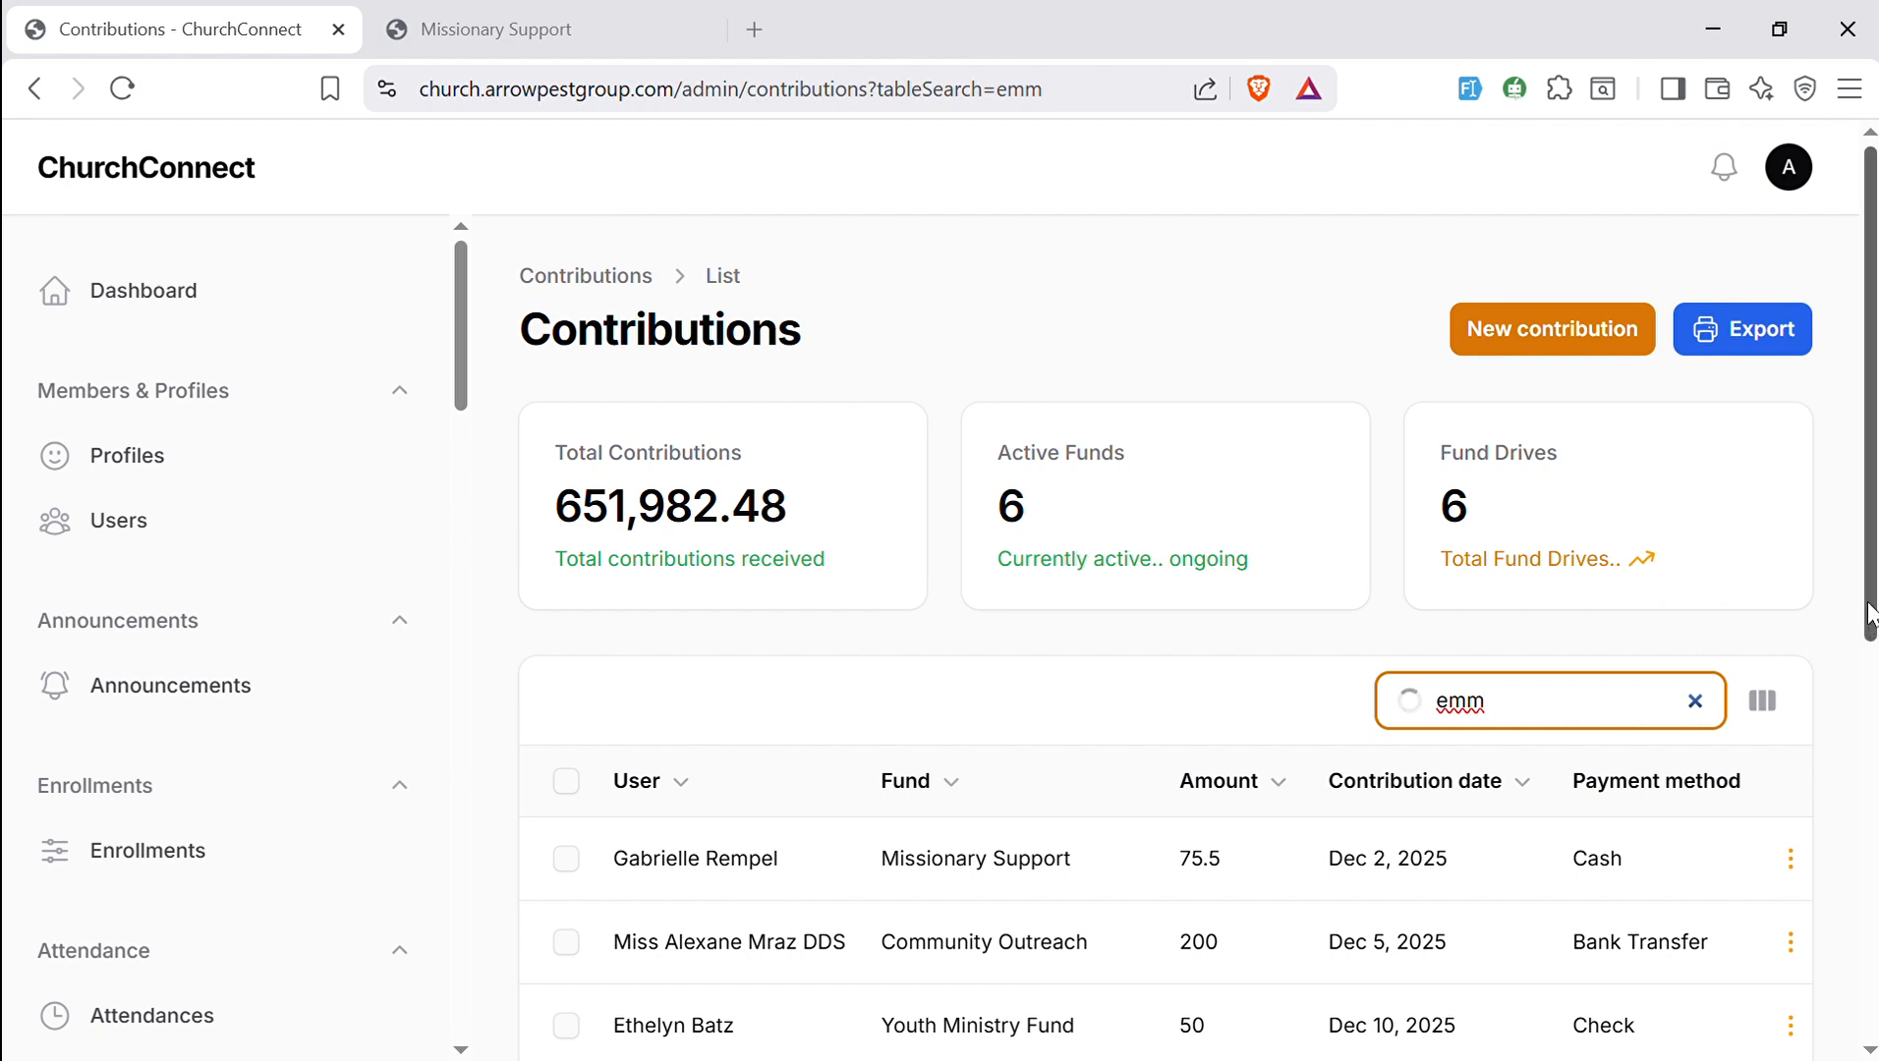
{"action": "scroll", "coordinate": [1870, 614], "scroll_direction": "down", "scroll_amount": 1}
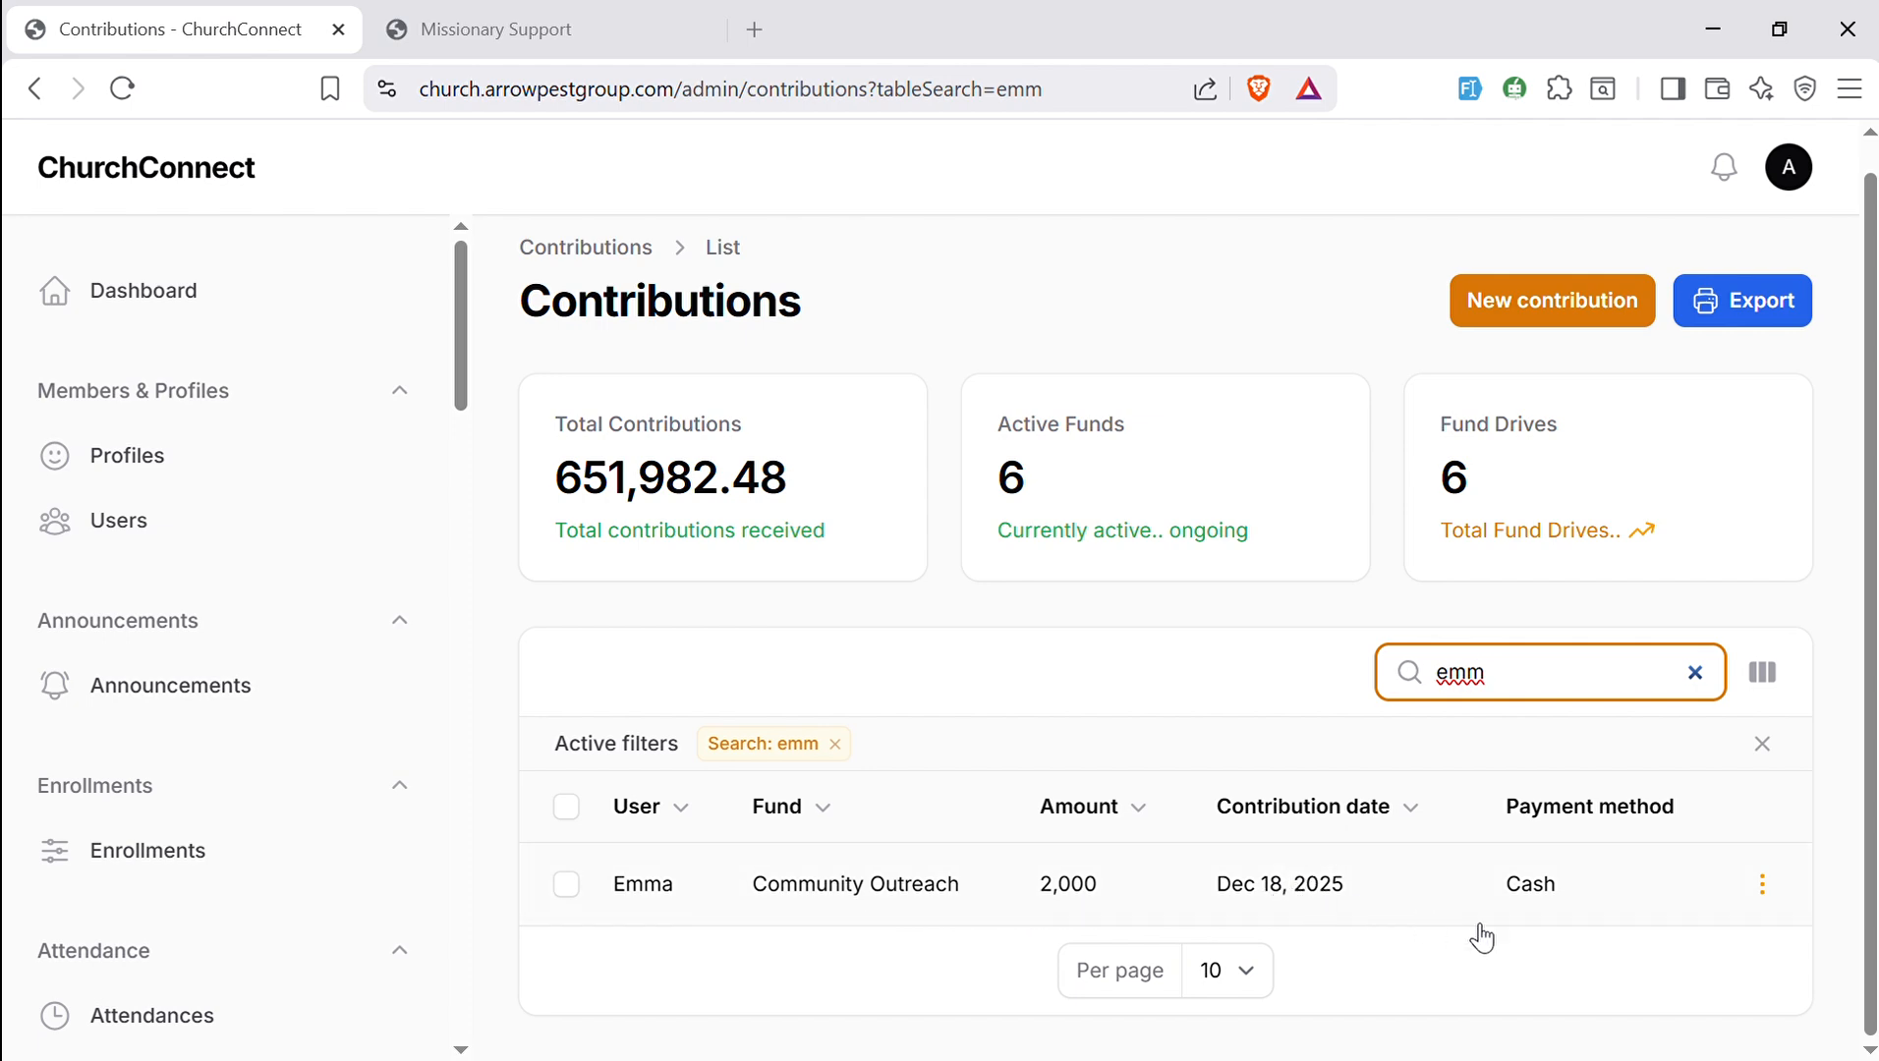
- View the details of the member's Community Outreach contribution down to the payment method and notes, and close them
{"action": "left_click", "coordinate": [1762, 886]}
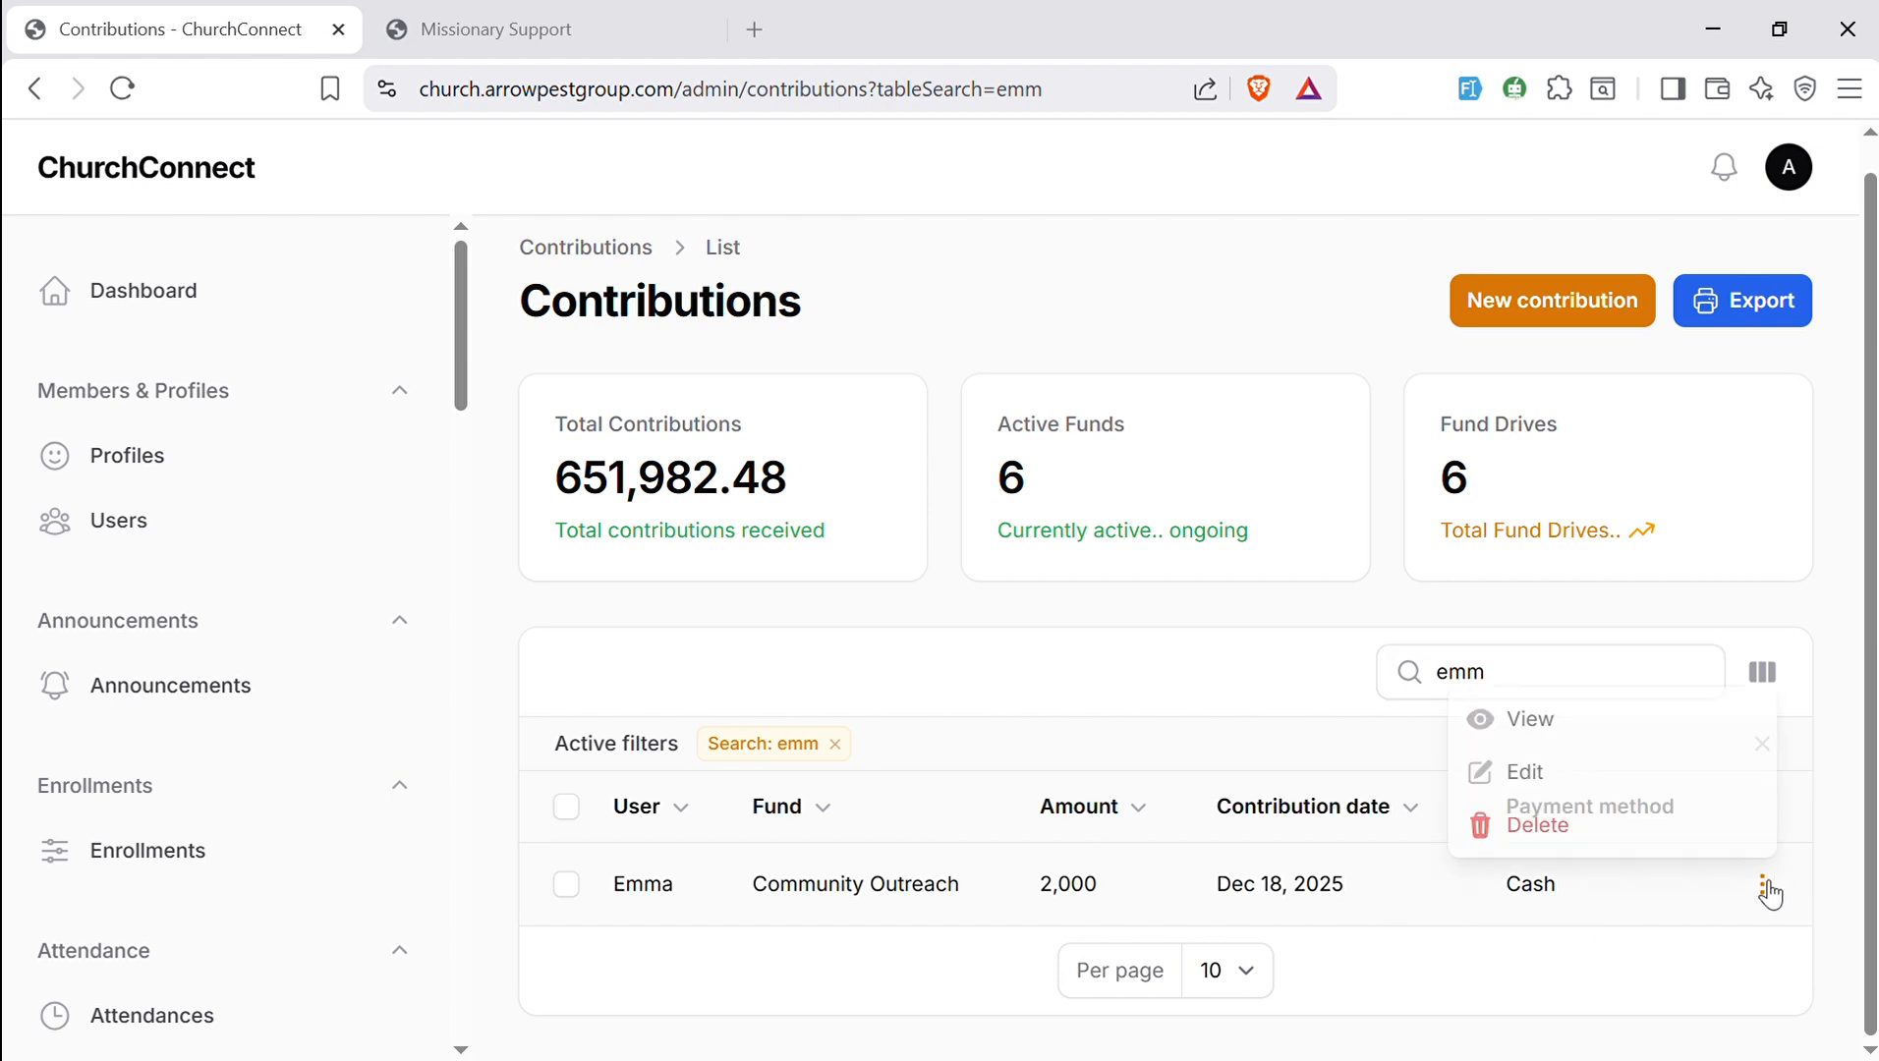
{"action": "left_click", "coordinate": [1545, 718]}
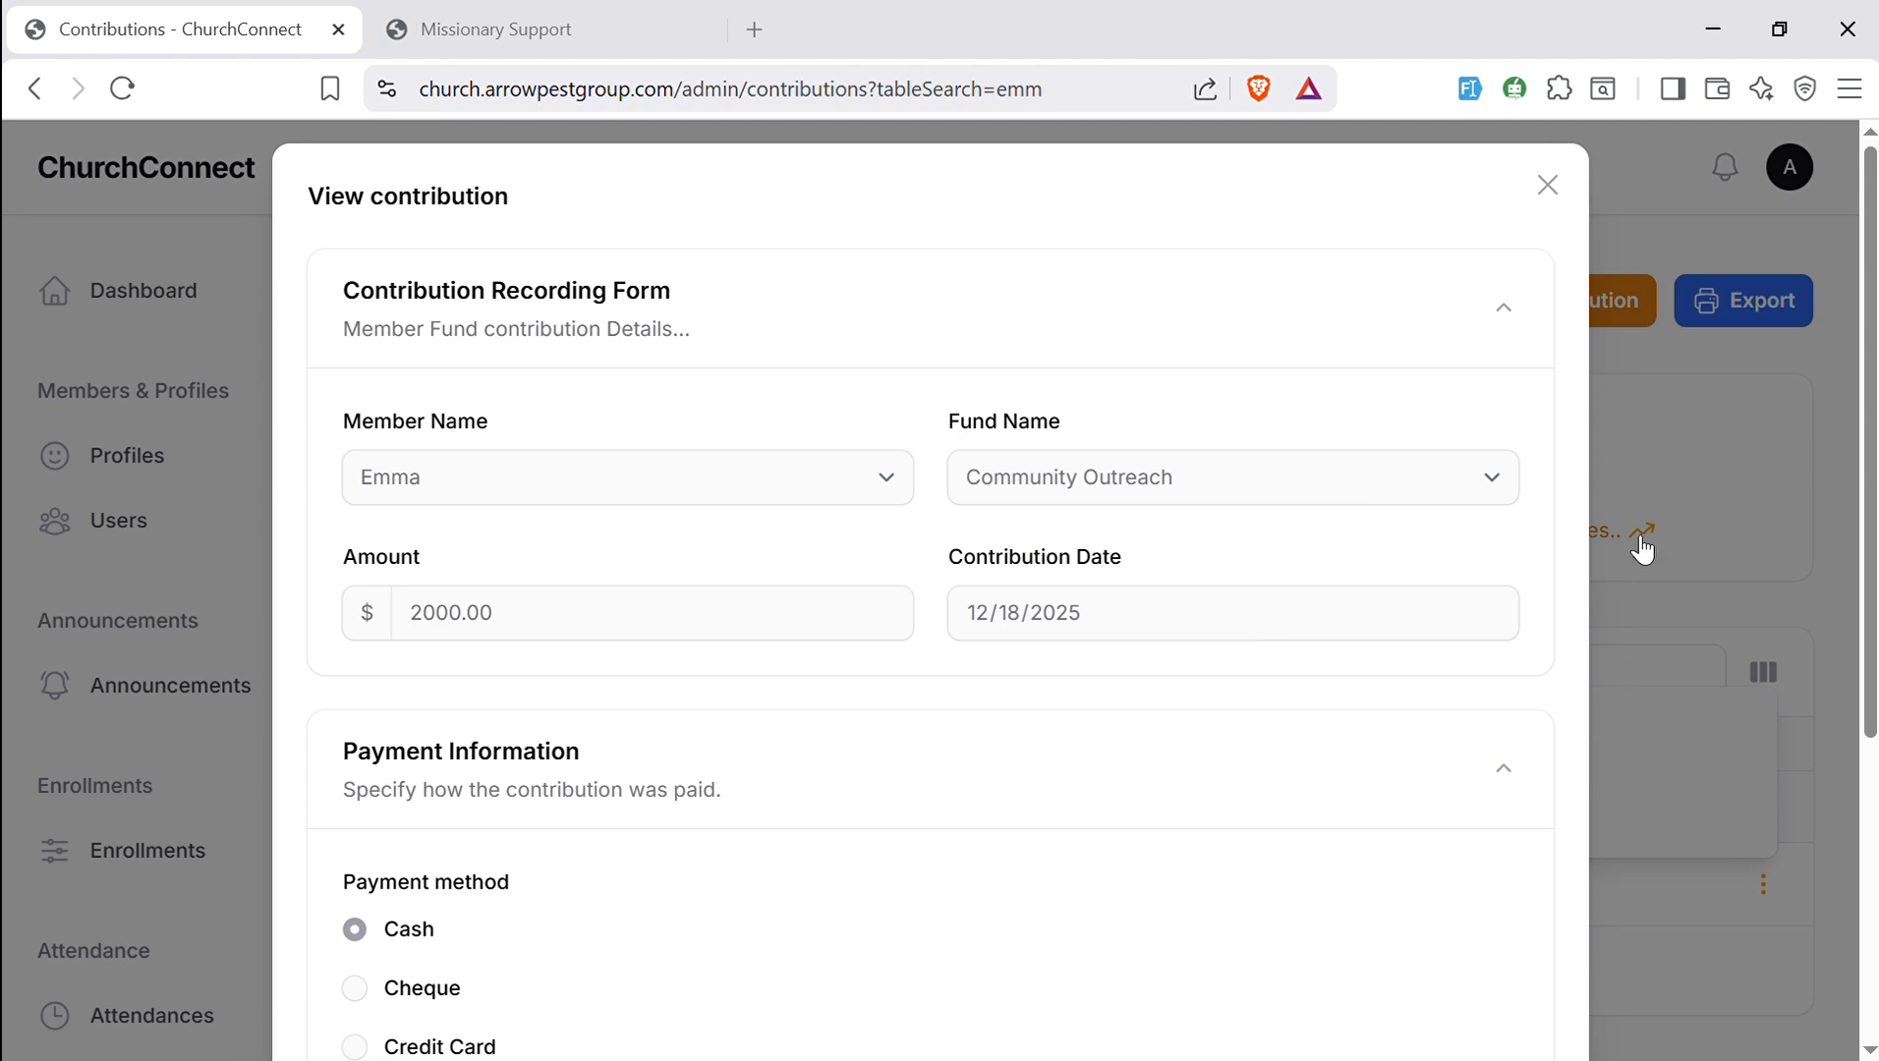
{"action": "left_click_drag", "start_coordinate": [1867, 589], "coordinate": [1867, 929]}
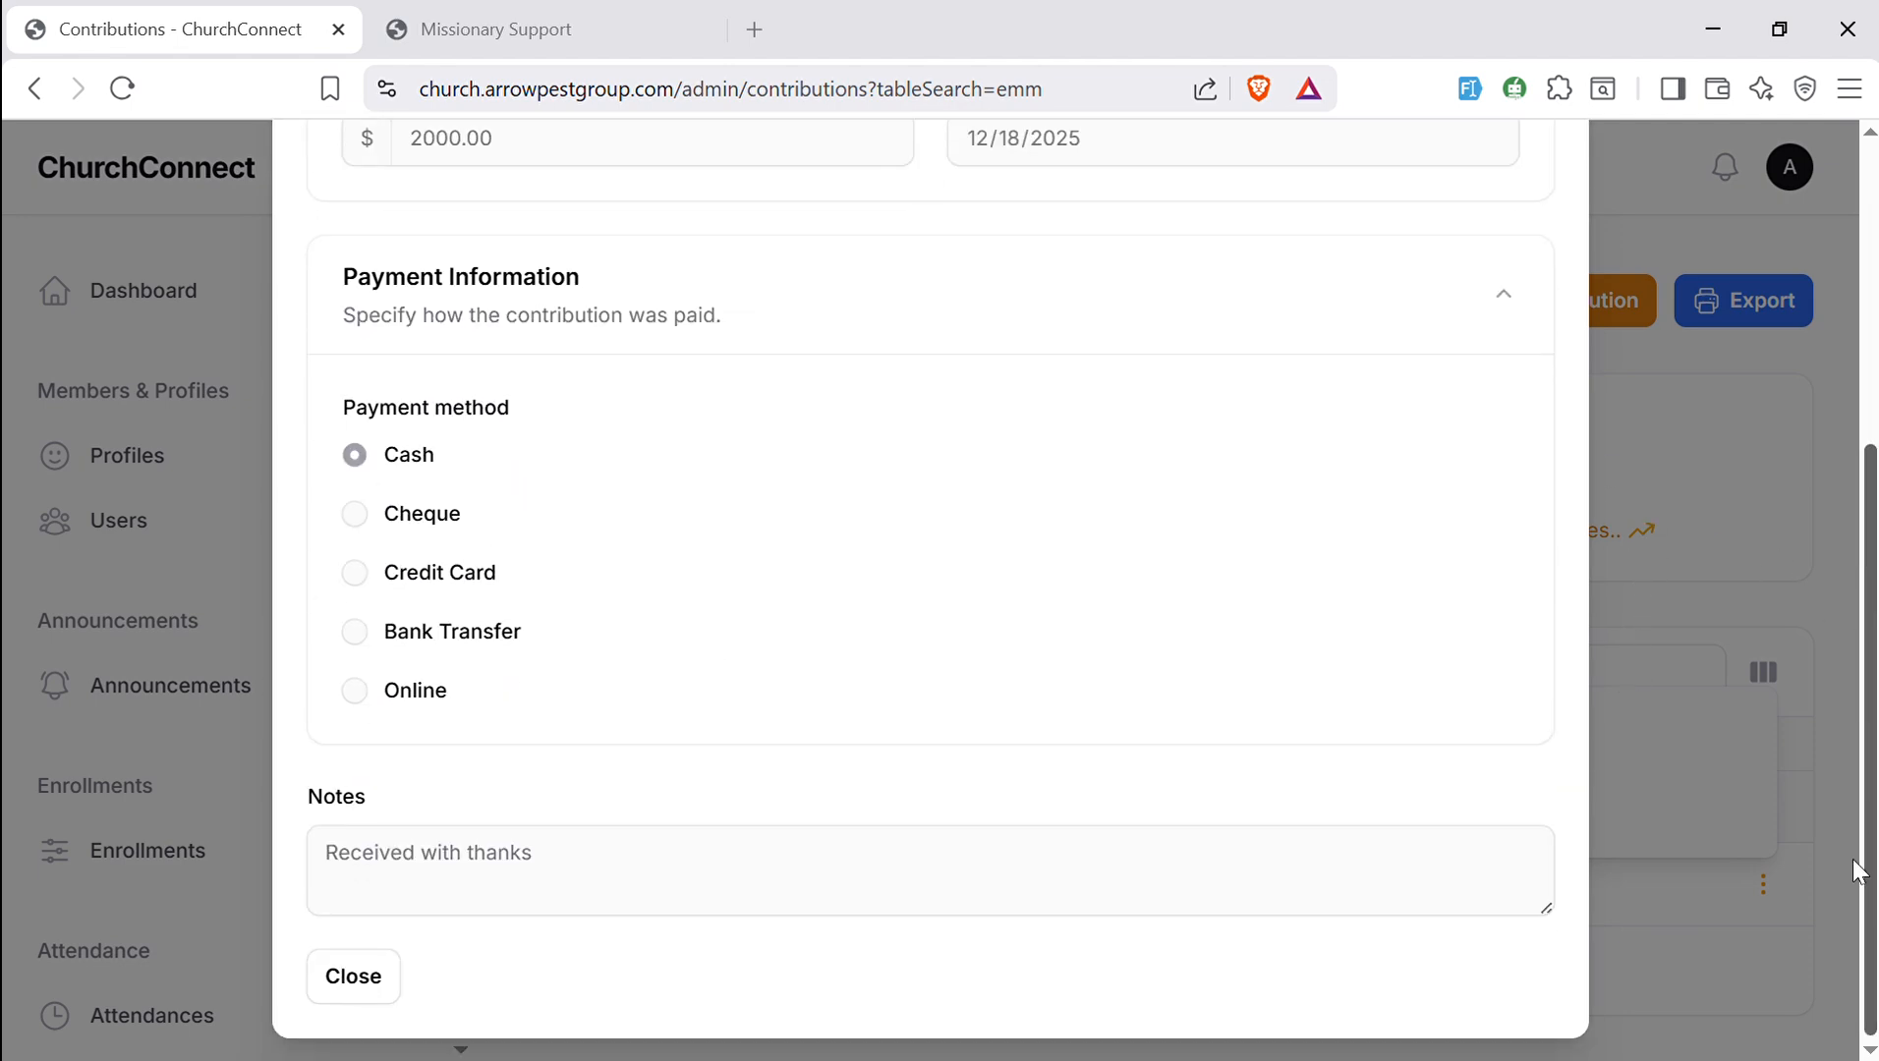
{"action": "scroll", "coordinate": [1857, 860], "scroll_direction": "up", "scroll_amount": 5}
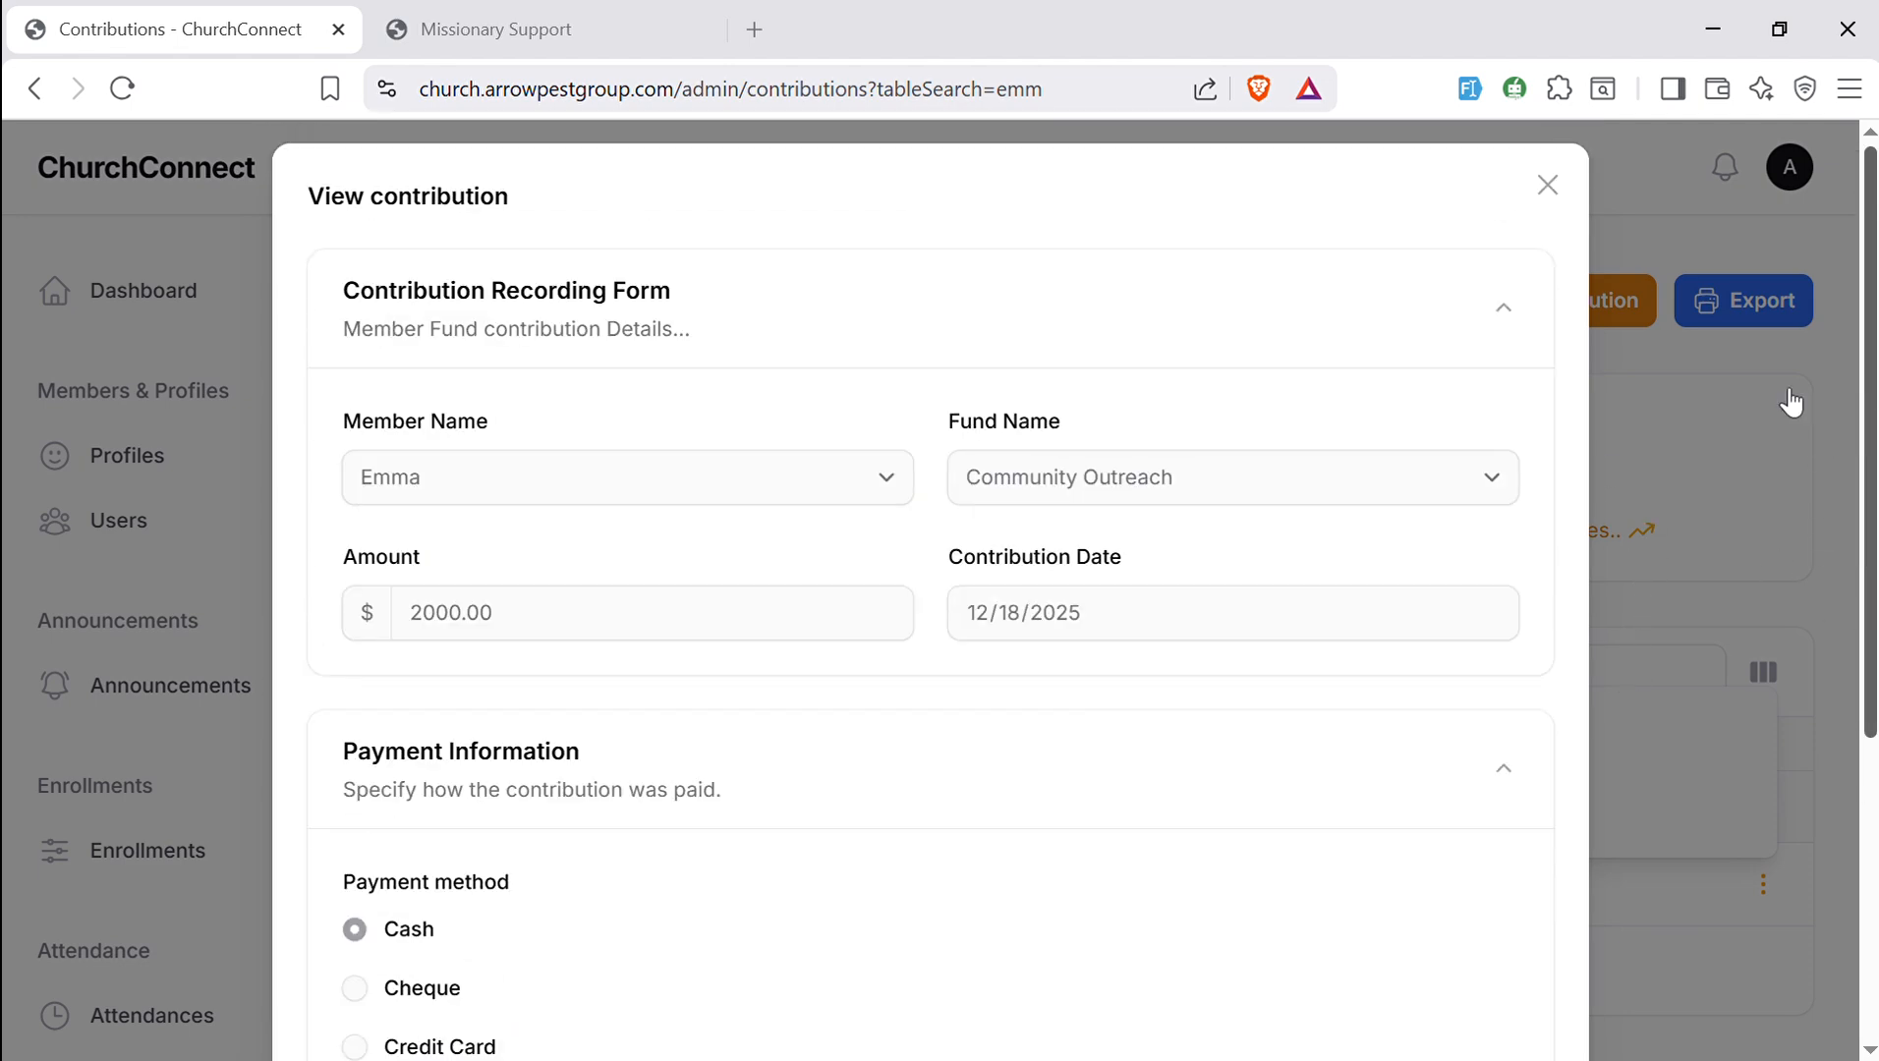
{"action": "left_click", "coordinate": [1548, 187]}
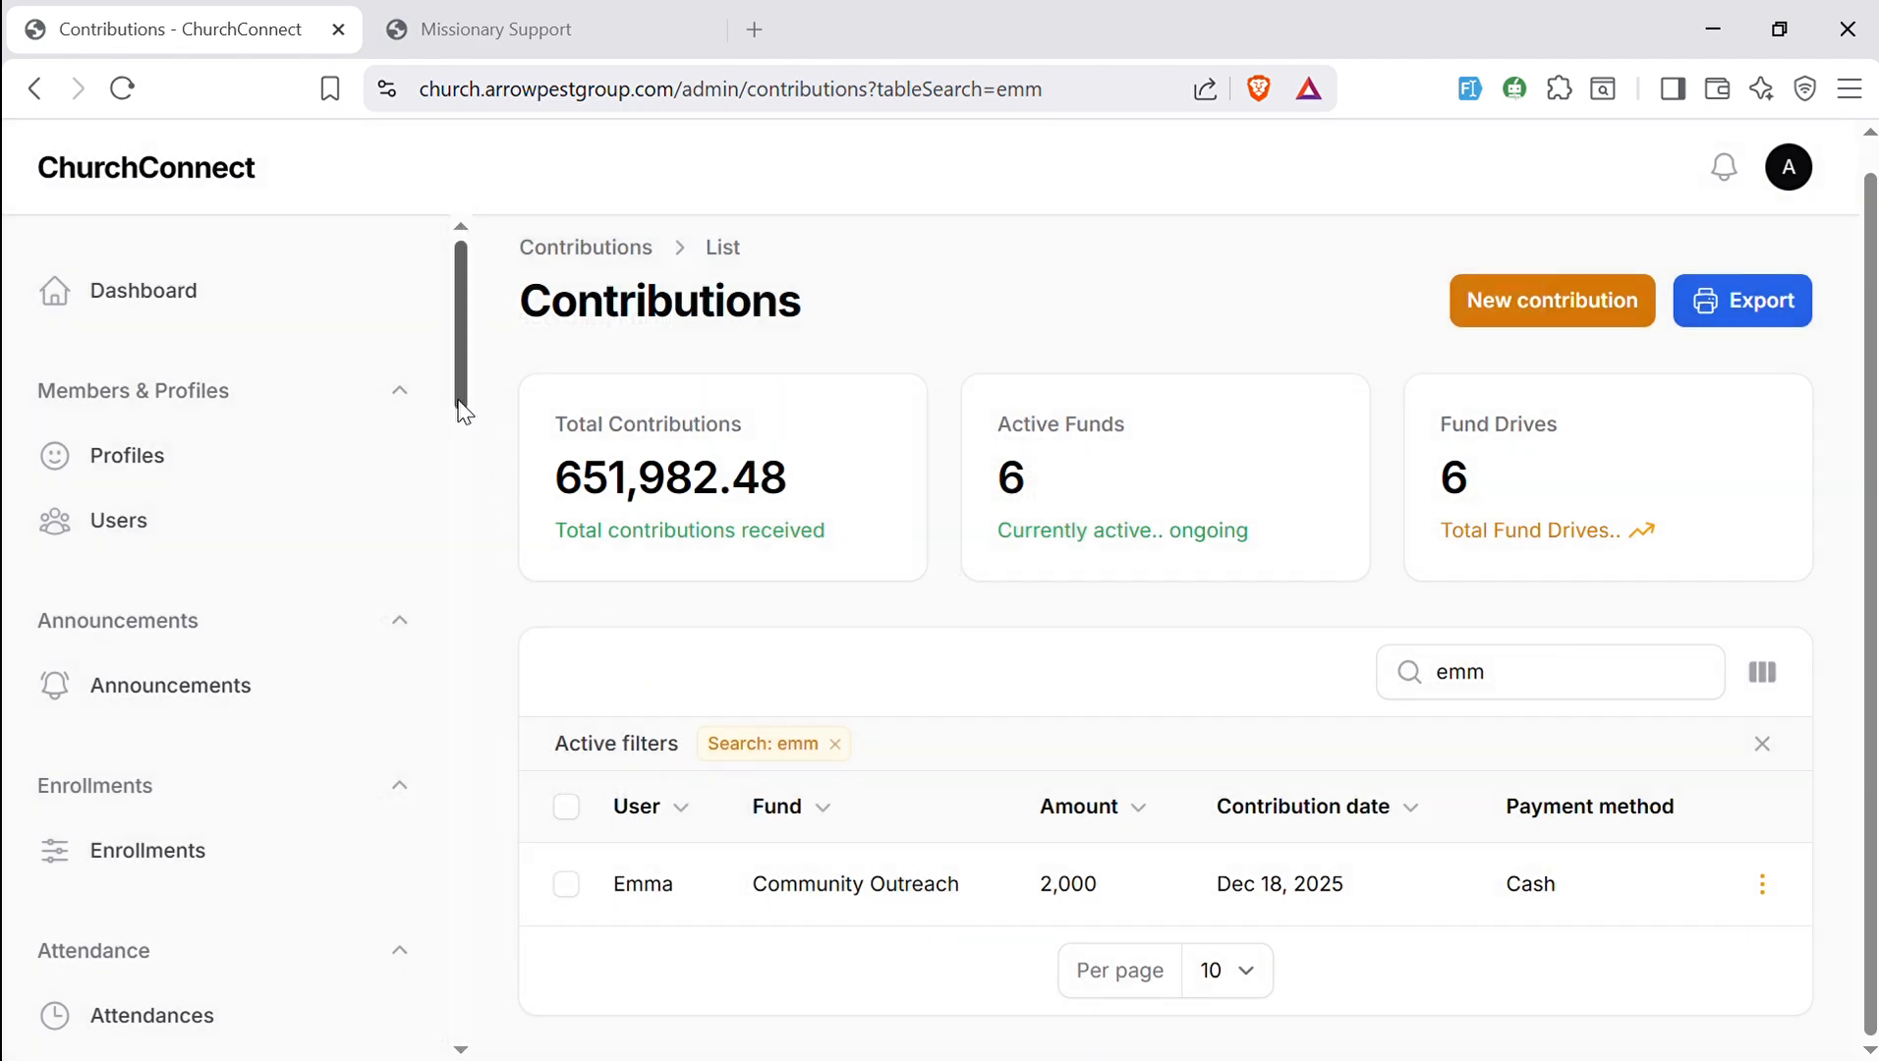
- Go to the Certificates list and open the preview of the Building Future Leaders certificate
{"action": "left_click_drag", "start_coordinate": [462, 413], "coordinate": [466, 735]}
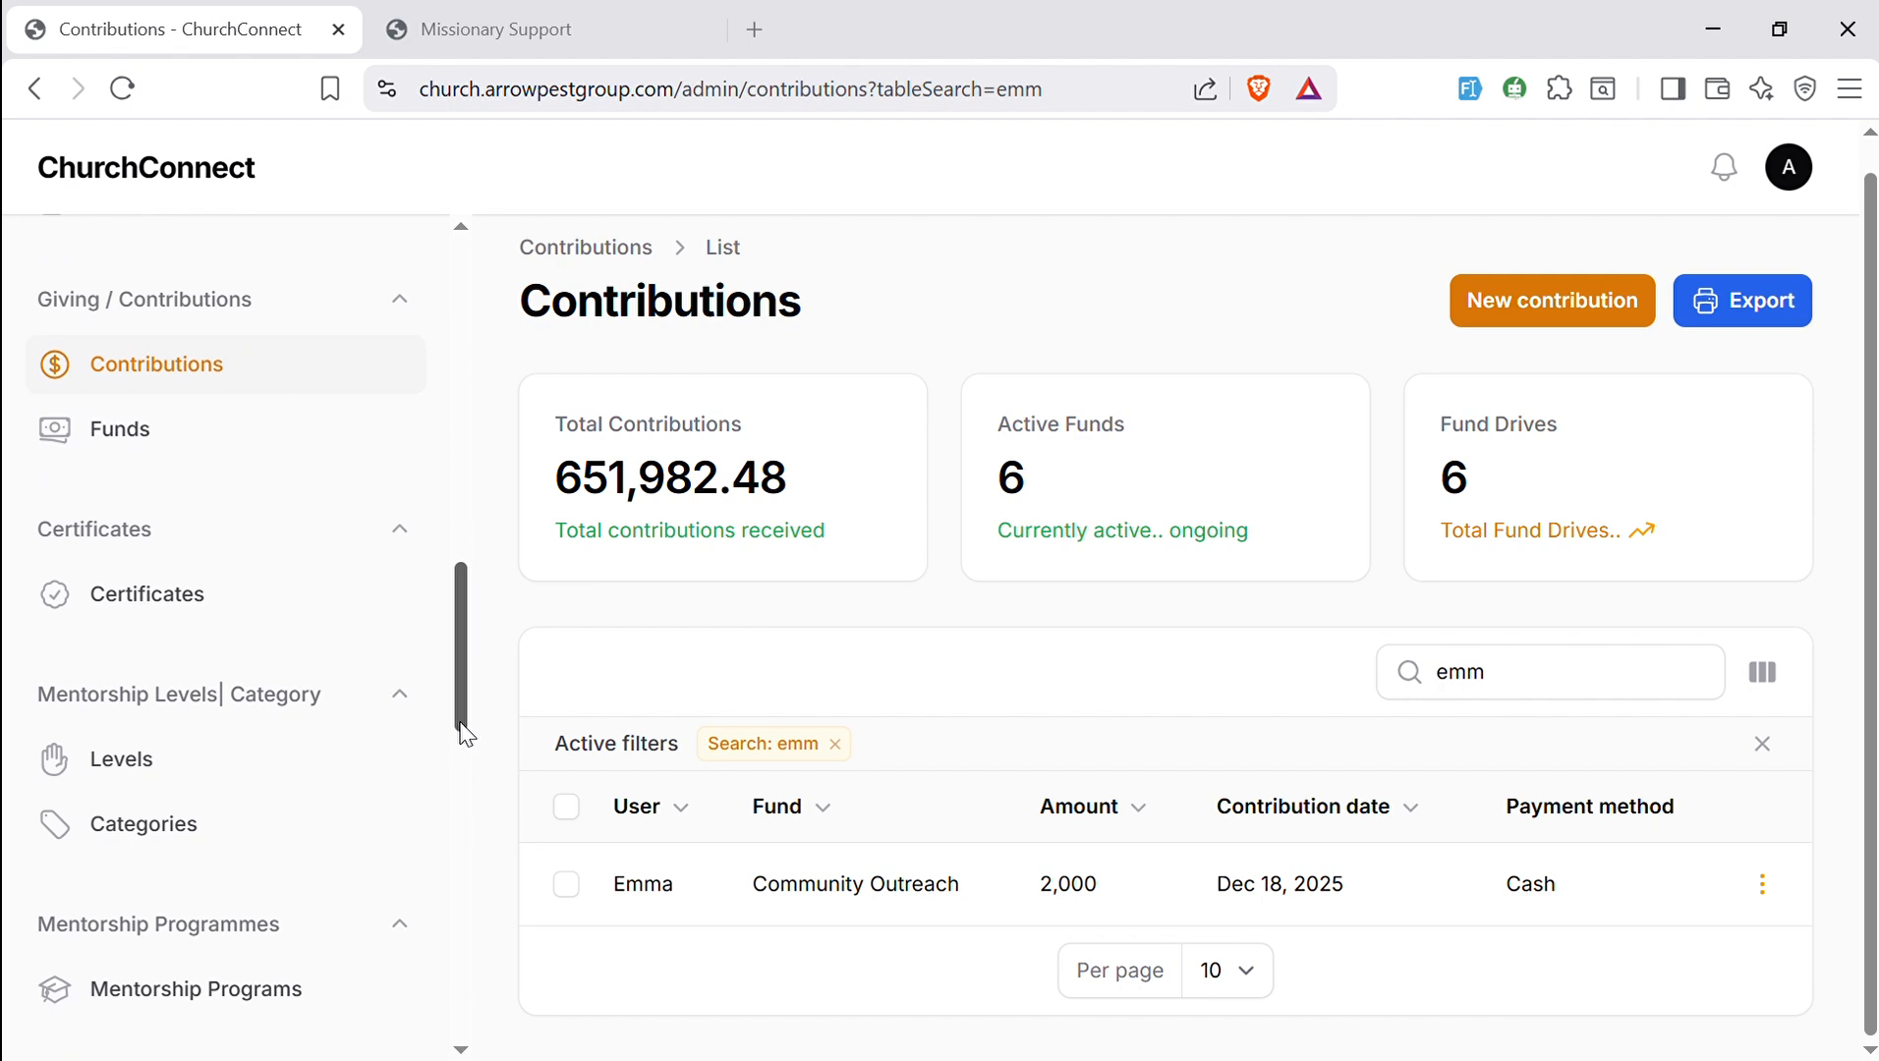
{"action": "left_click", "coordinate": [197, 610]}
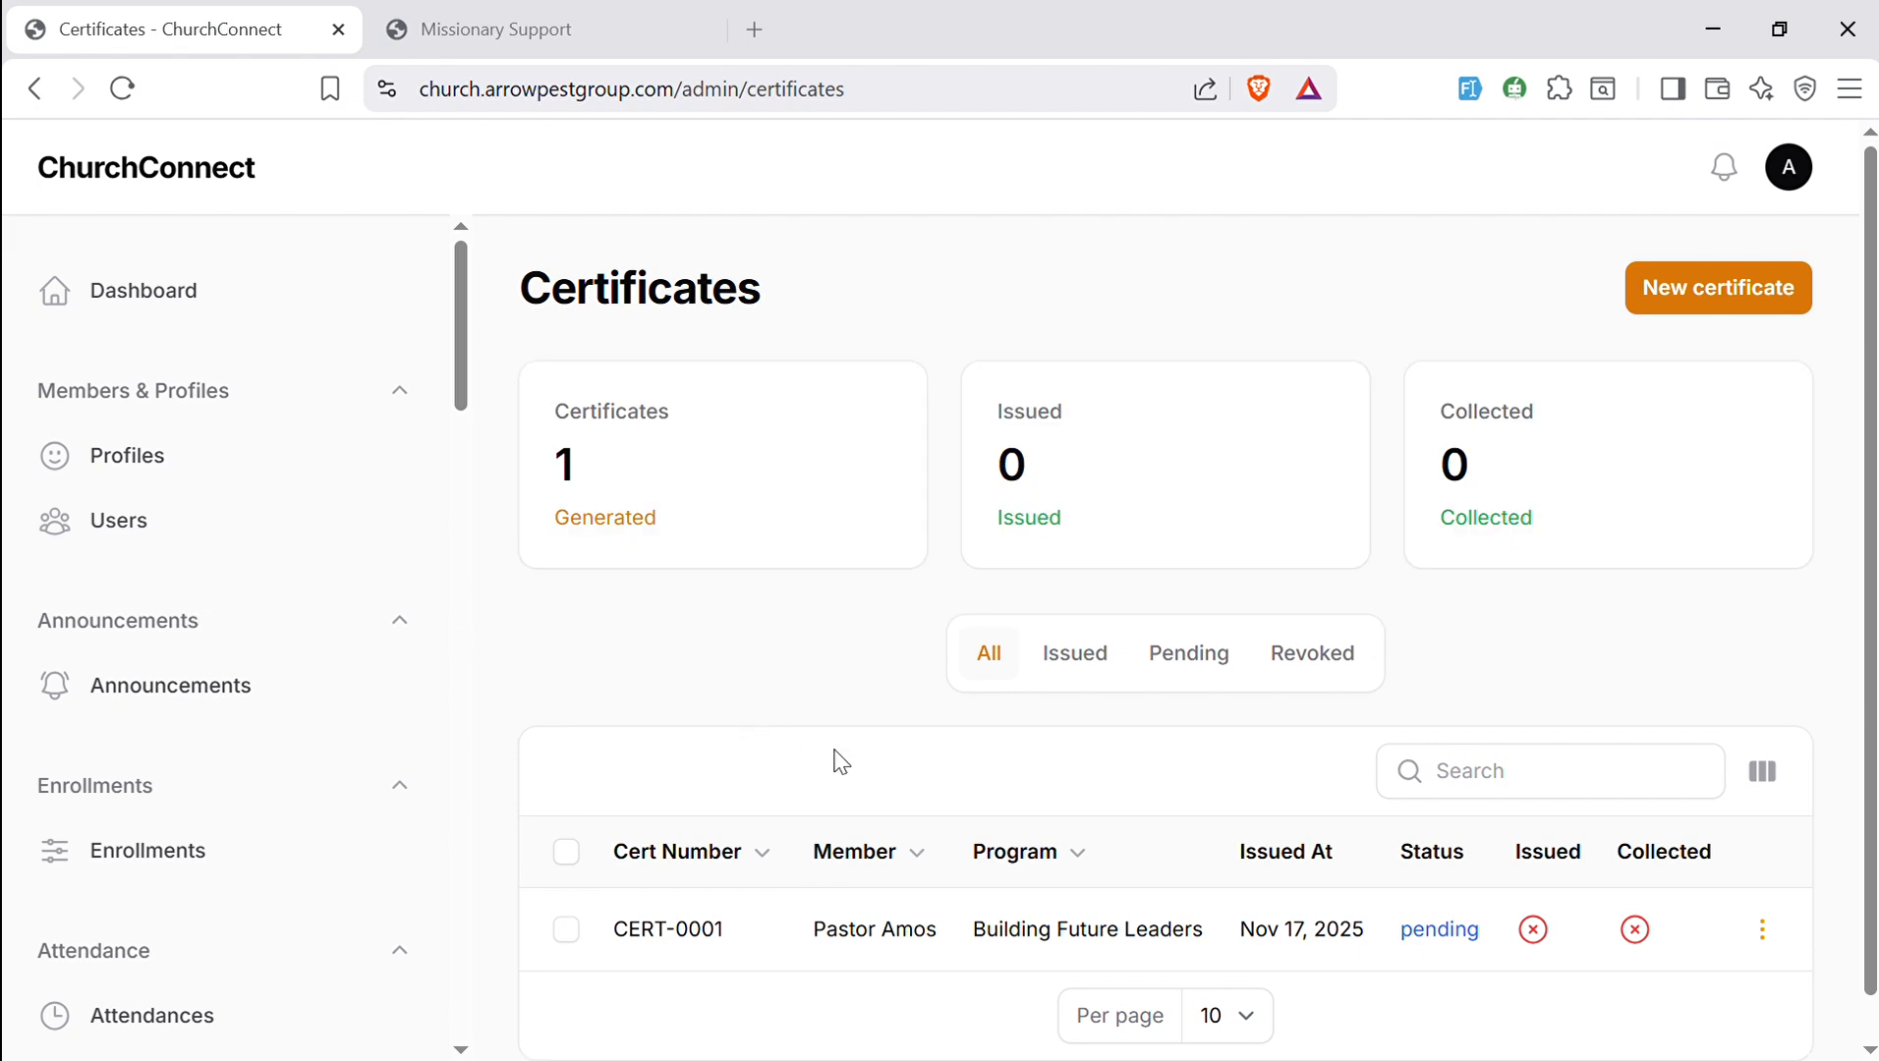
{"action": "scroll", "coordinate": [1872, 565], "scroll_direction": "down", "scroll_amount": 1}
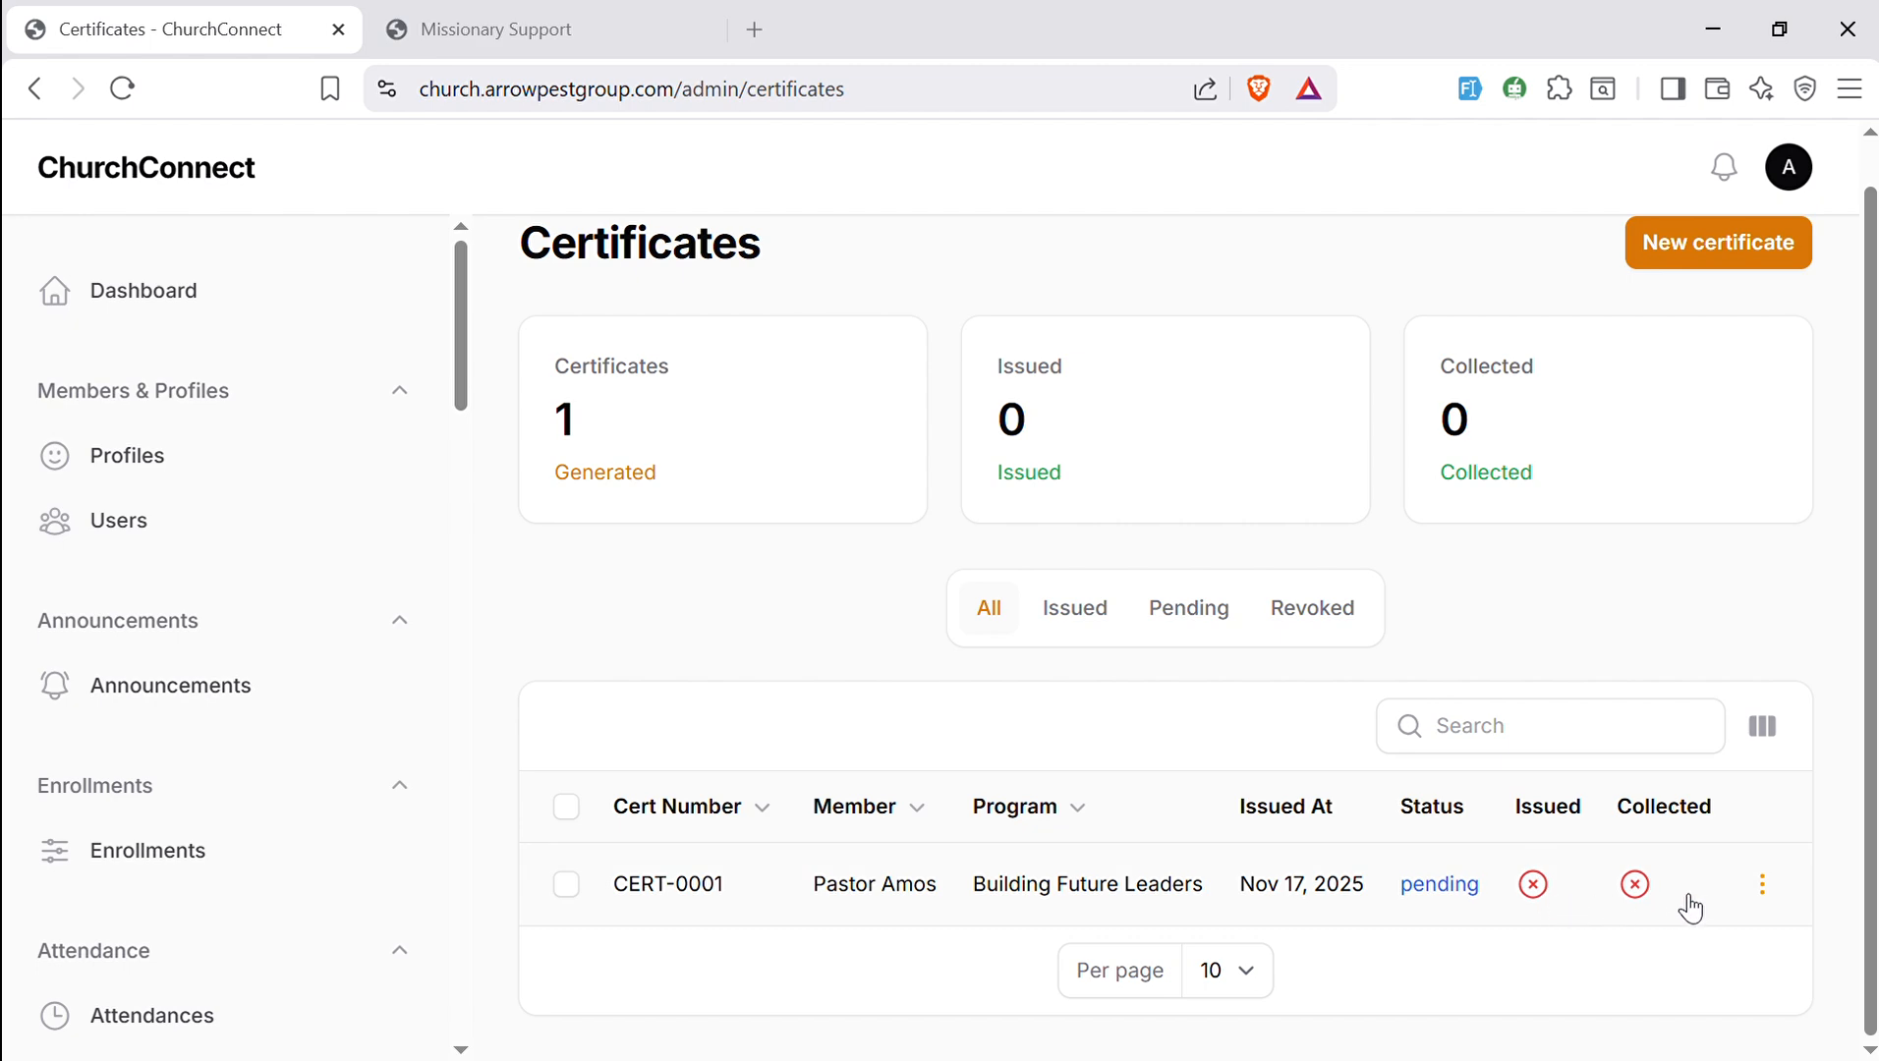
{"action": "left_click", "coordinate": [1766, 882]}
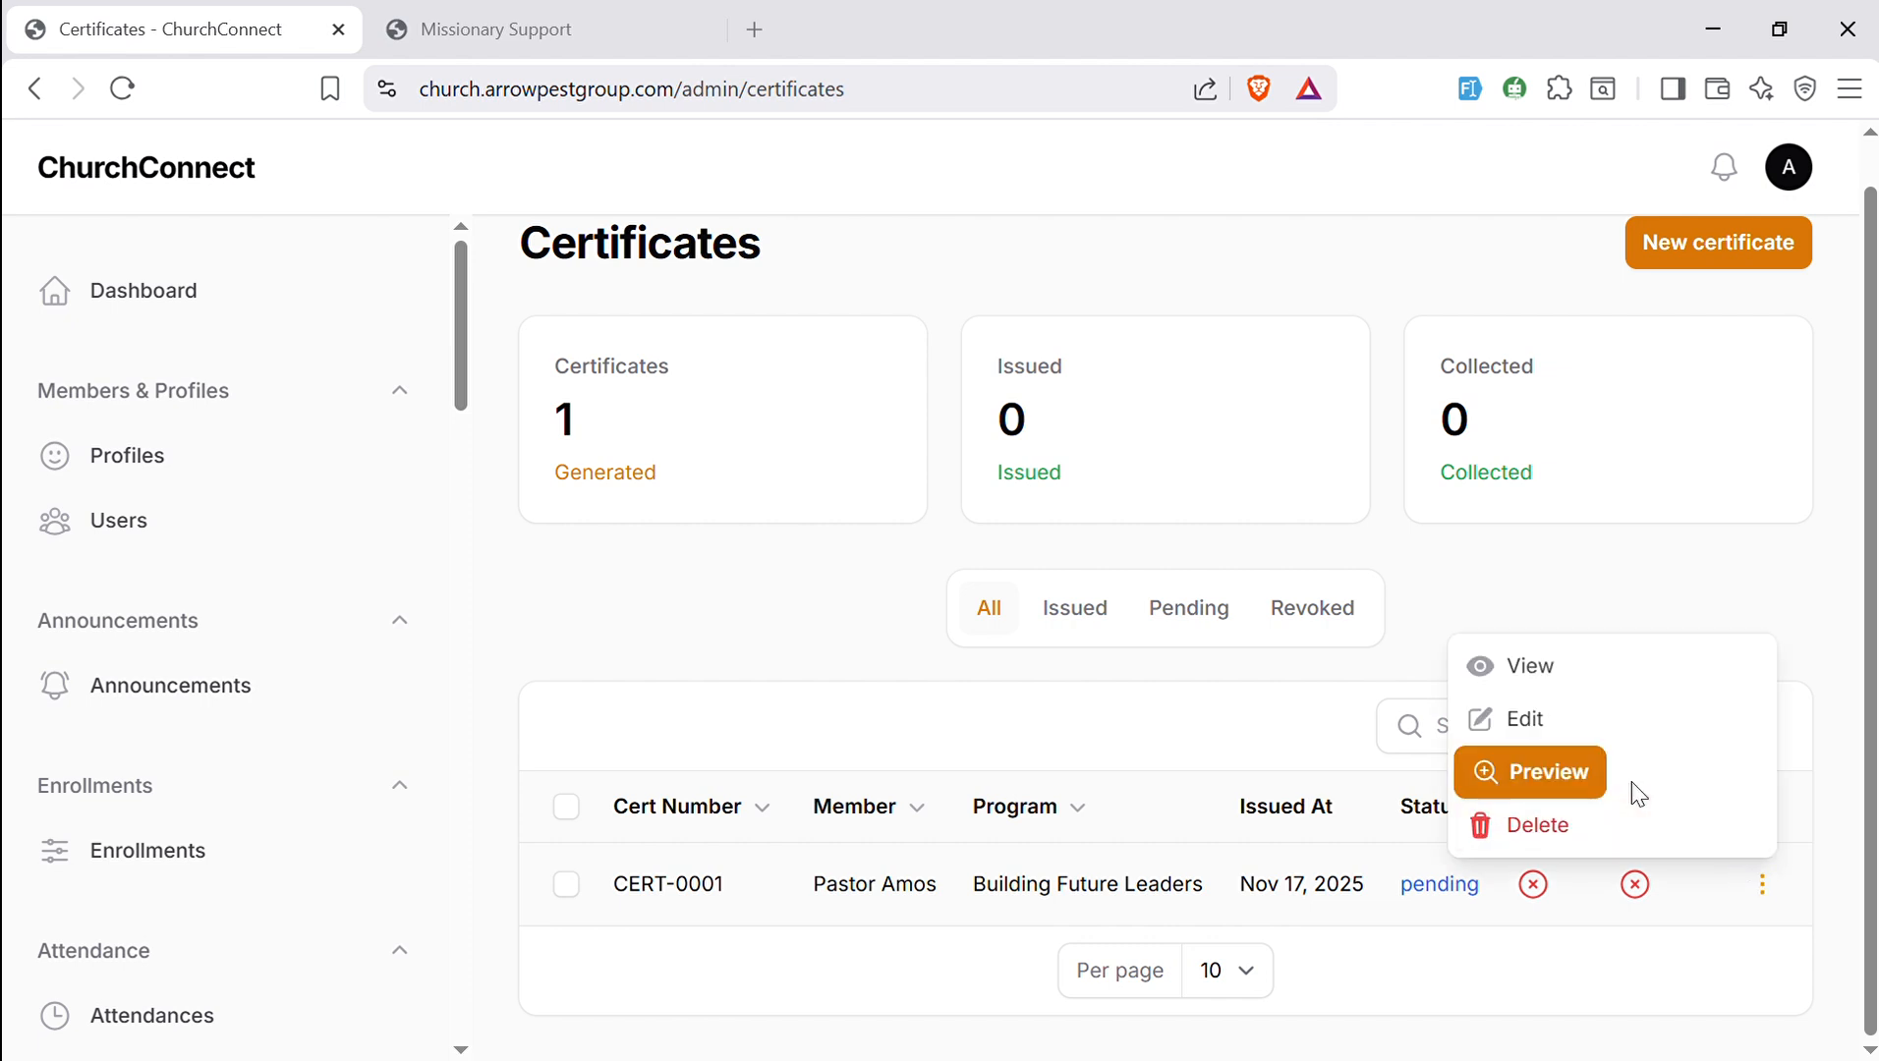
{"action": "left_click", "coordinate": [1548, 775]}
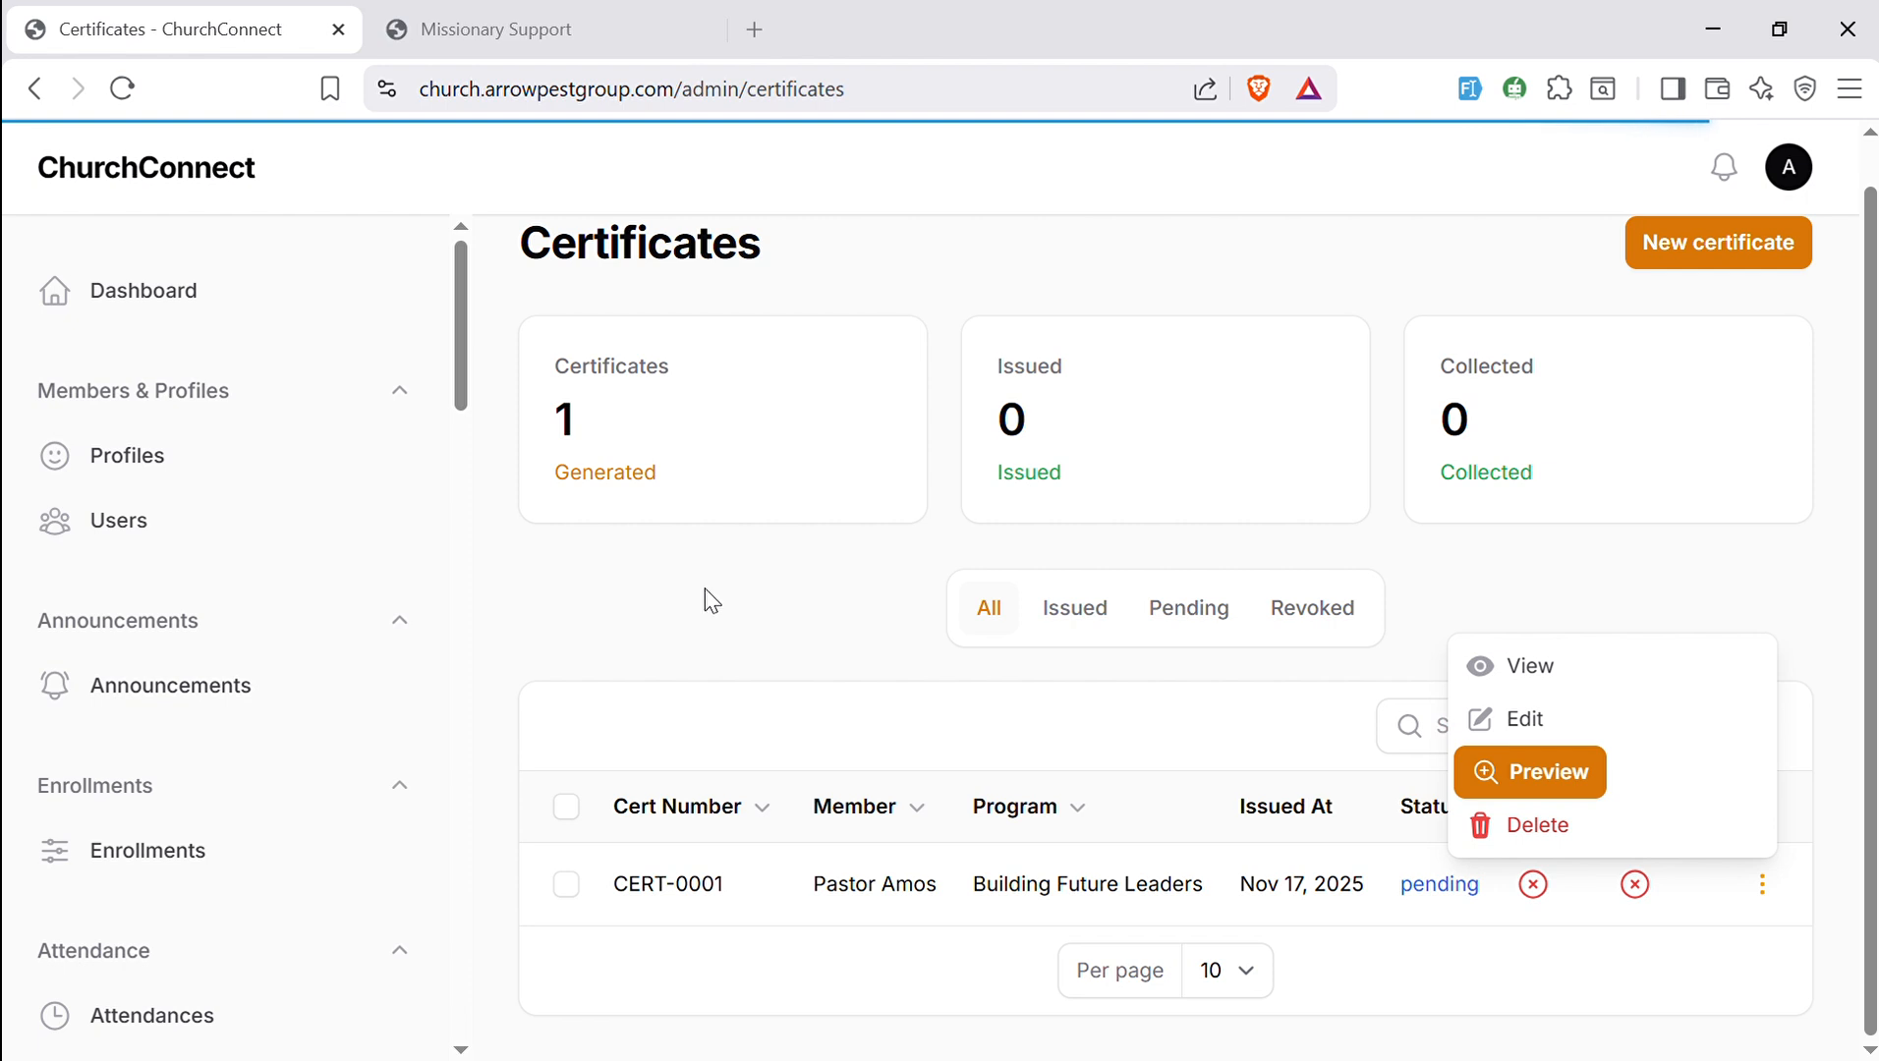
{"action": "left_click", "coordinate": [546, 16]}
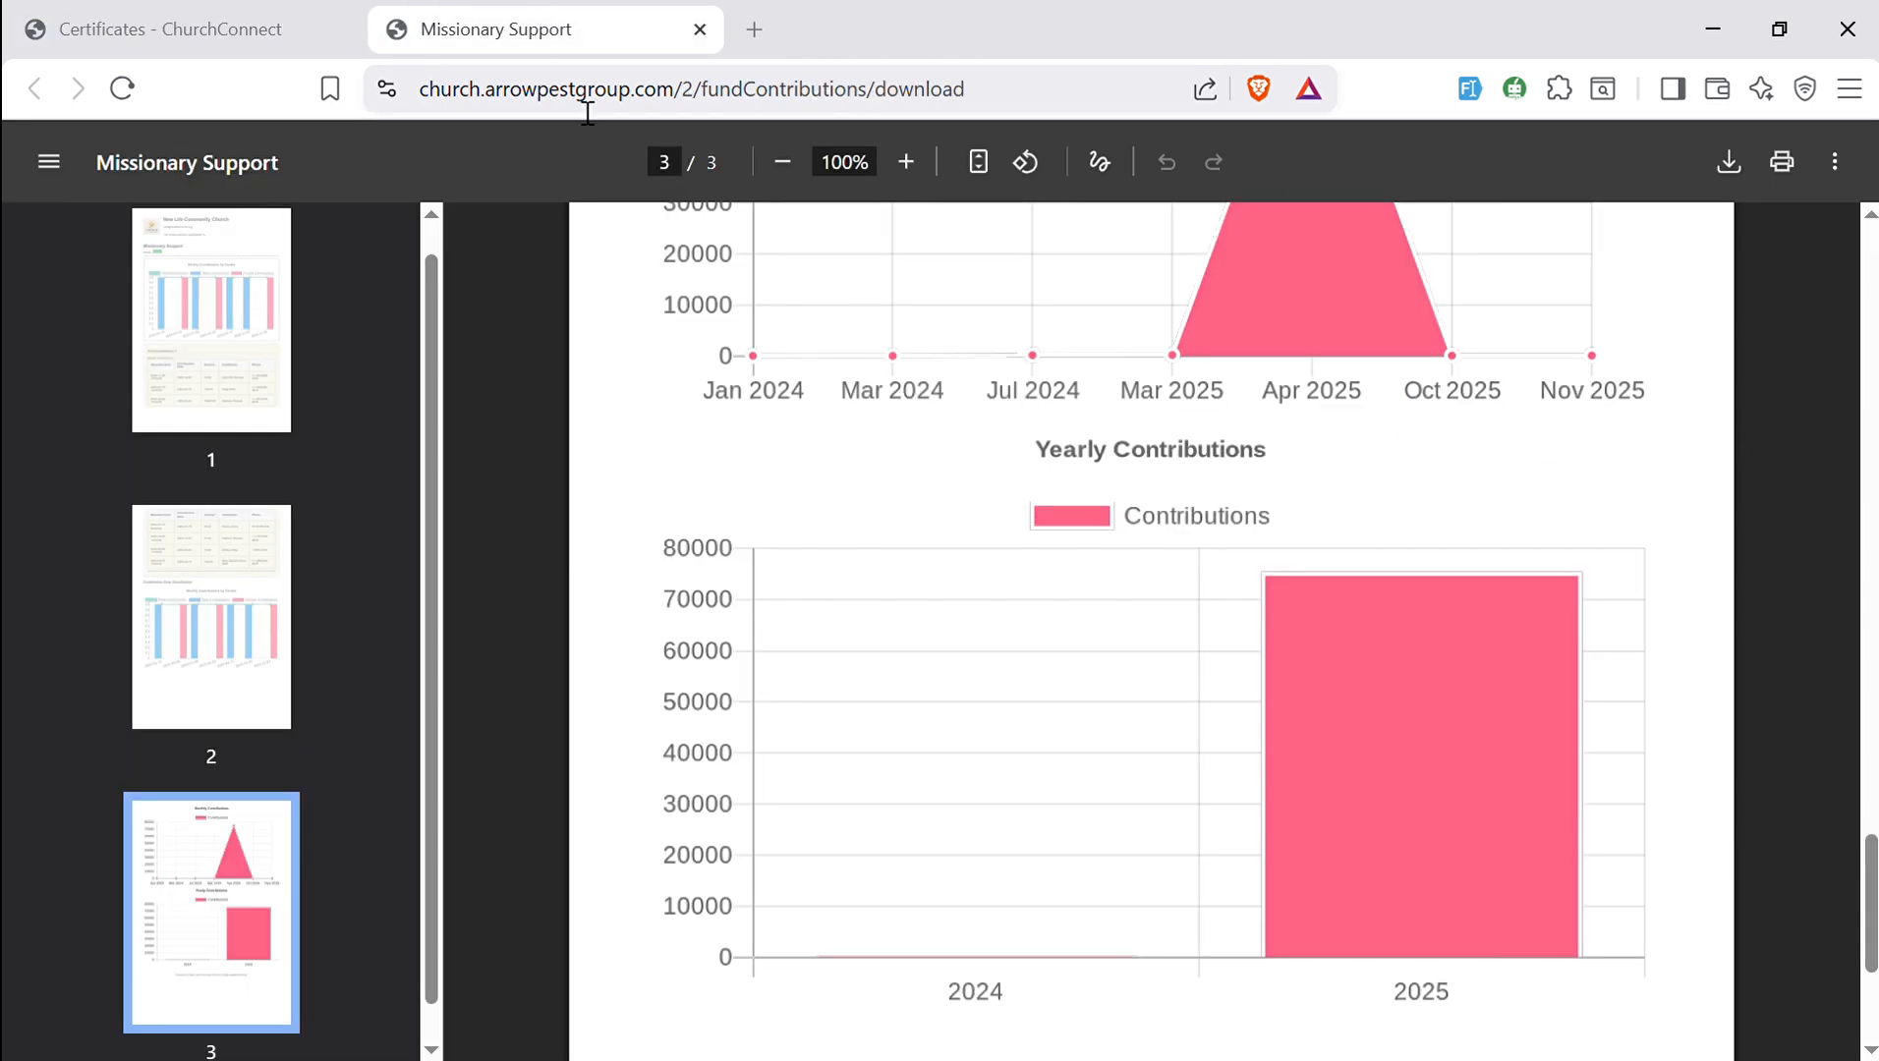
{"action": "left_click", "coordinate": [202, 17]}
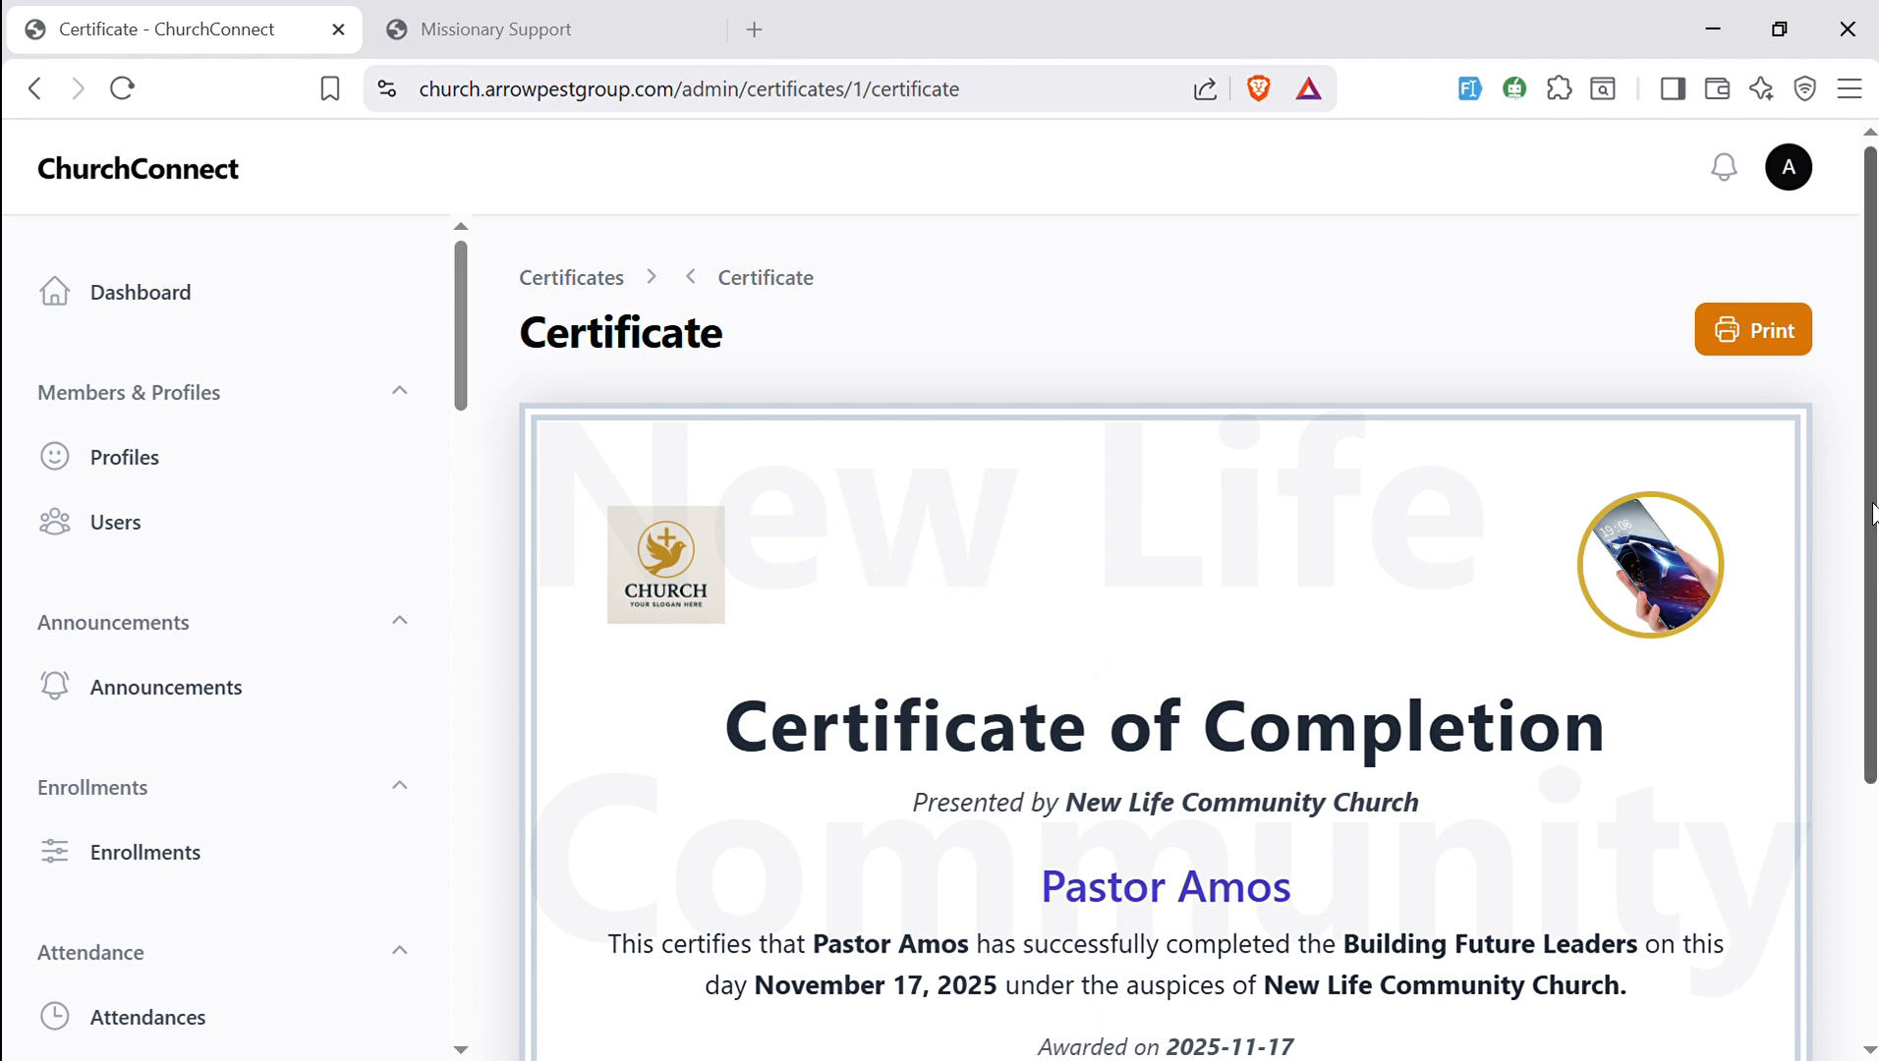
- Examine the previewed certificate's title, presenting church, recipient, completed program, award date, QR code and certificate ID
{"action": "left_click_drag", "start_coordinate": [1870, 517], "coordinate": [1871, 472]}
{"action": "left_click_drag", "start_coordinate": [1869, 660], "coordinate": [1872, 811]}
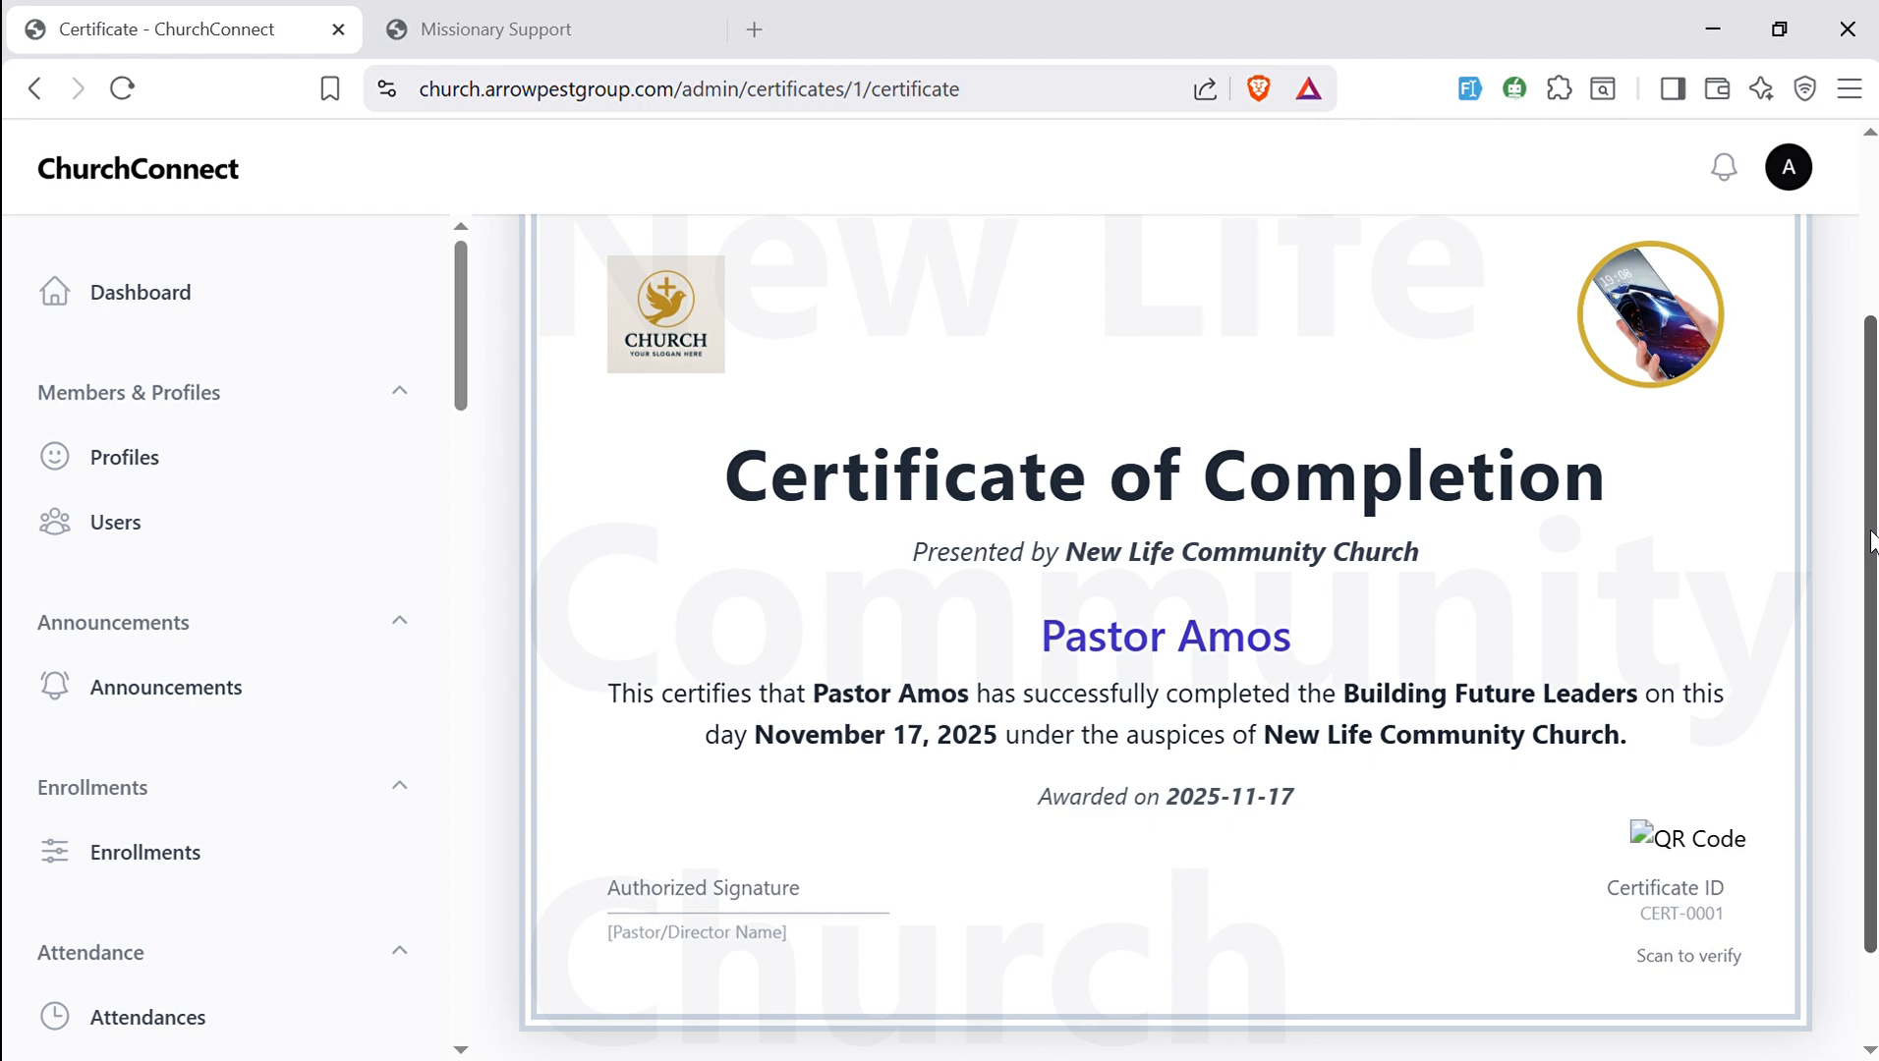
{"action": "left_click_drag", "start_coordinate": [1570, 478], "coordinate": [872, 472]}
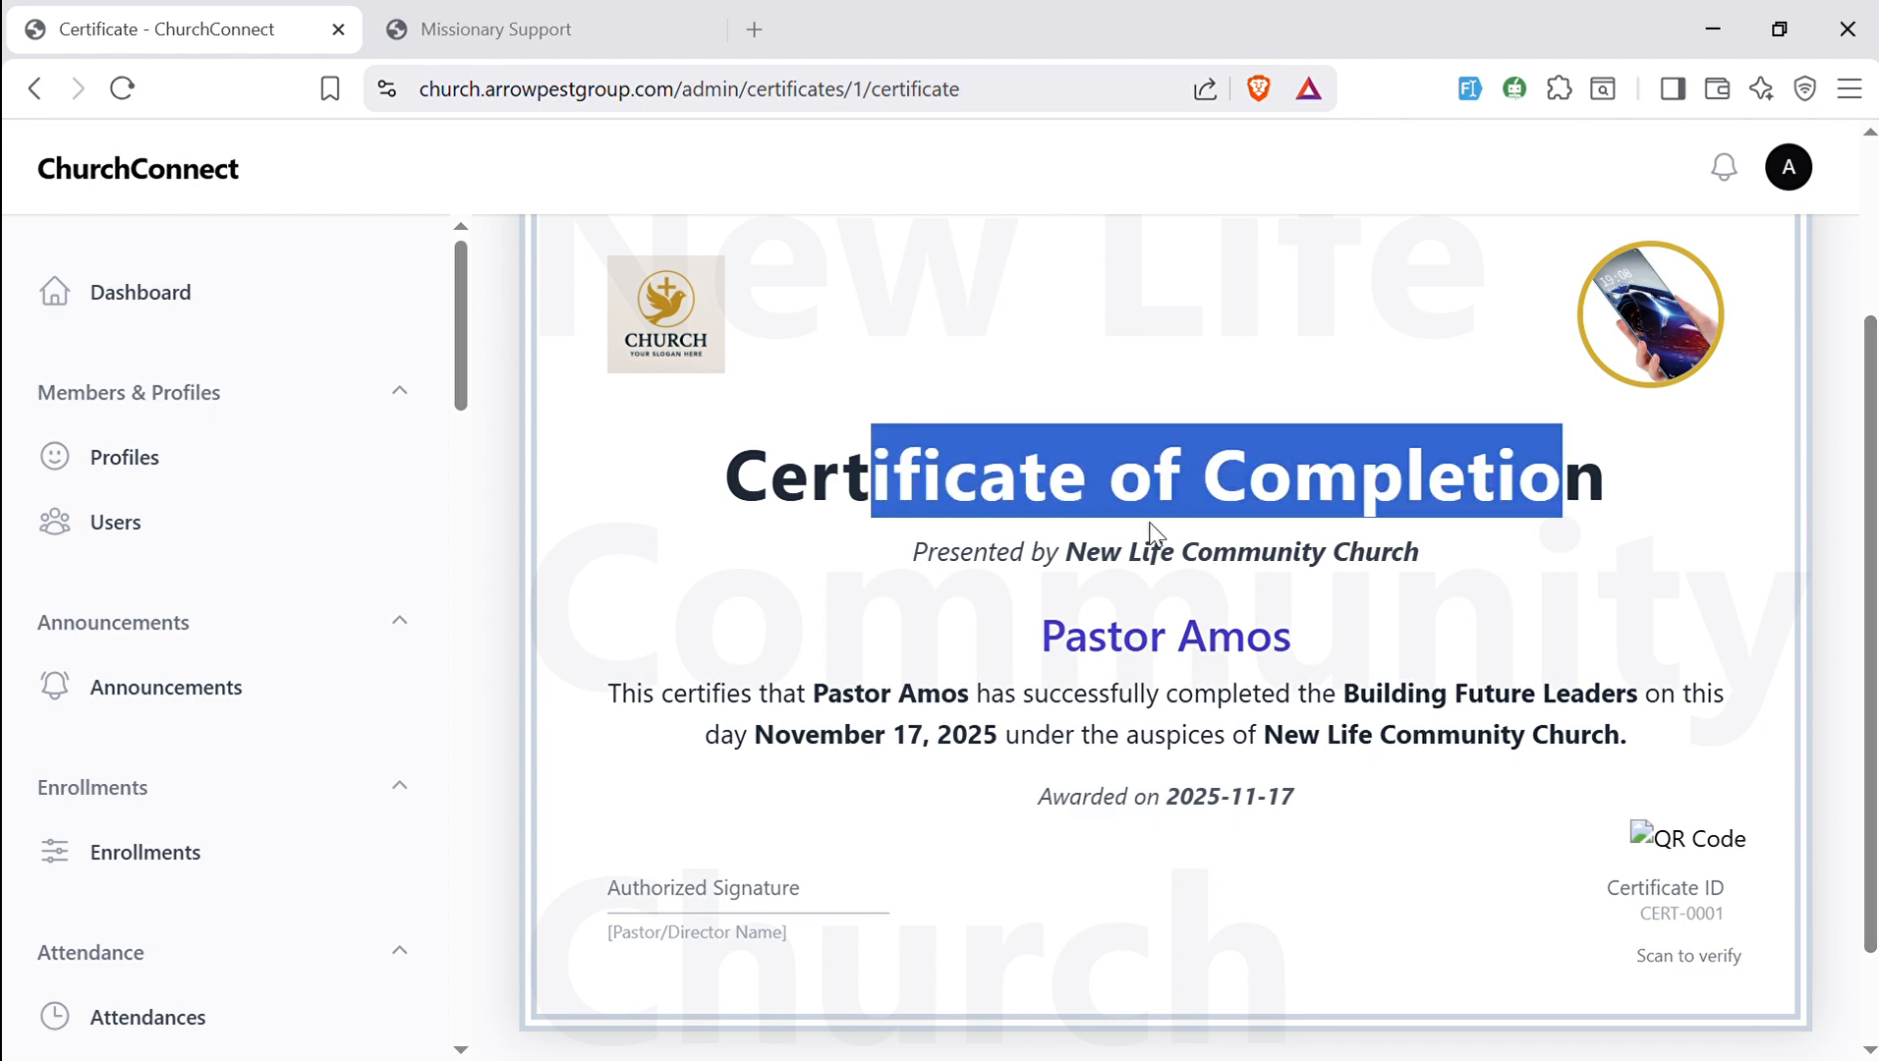
{"action": "left_click_drag", "start_coordinate": [956, 556], "coordinate": [1157, 558]}
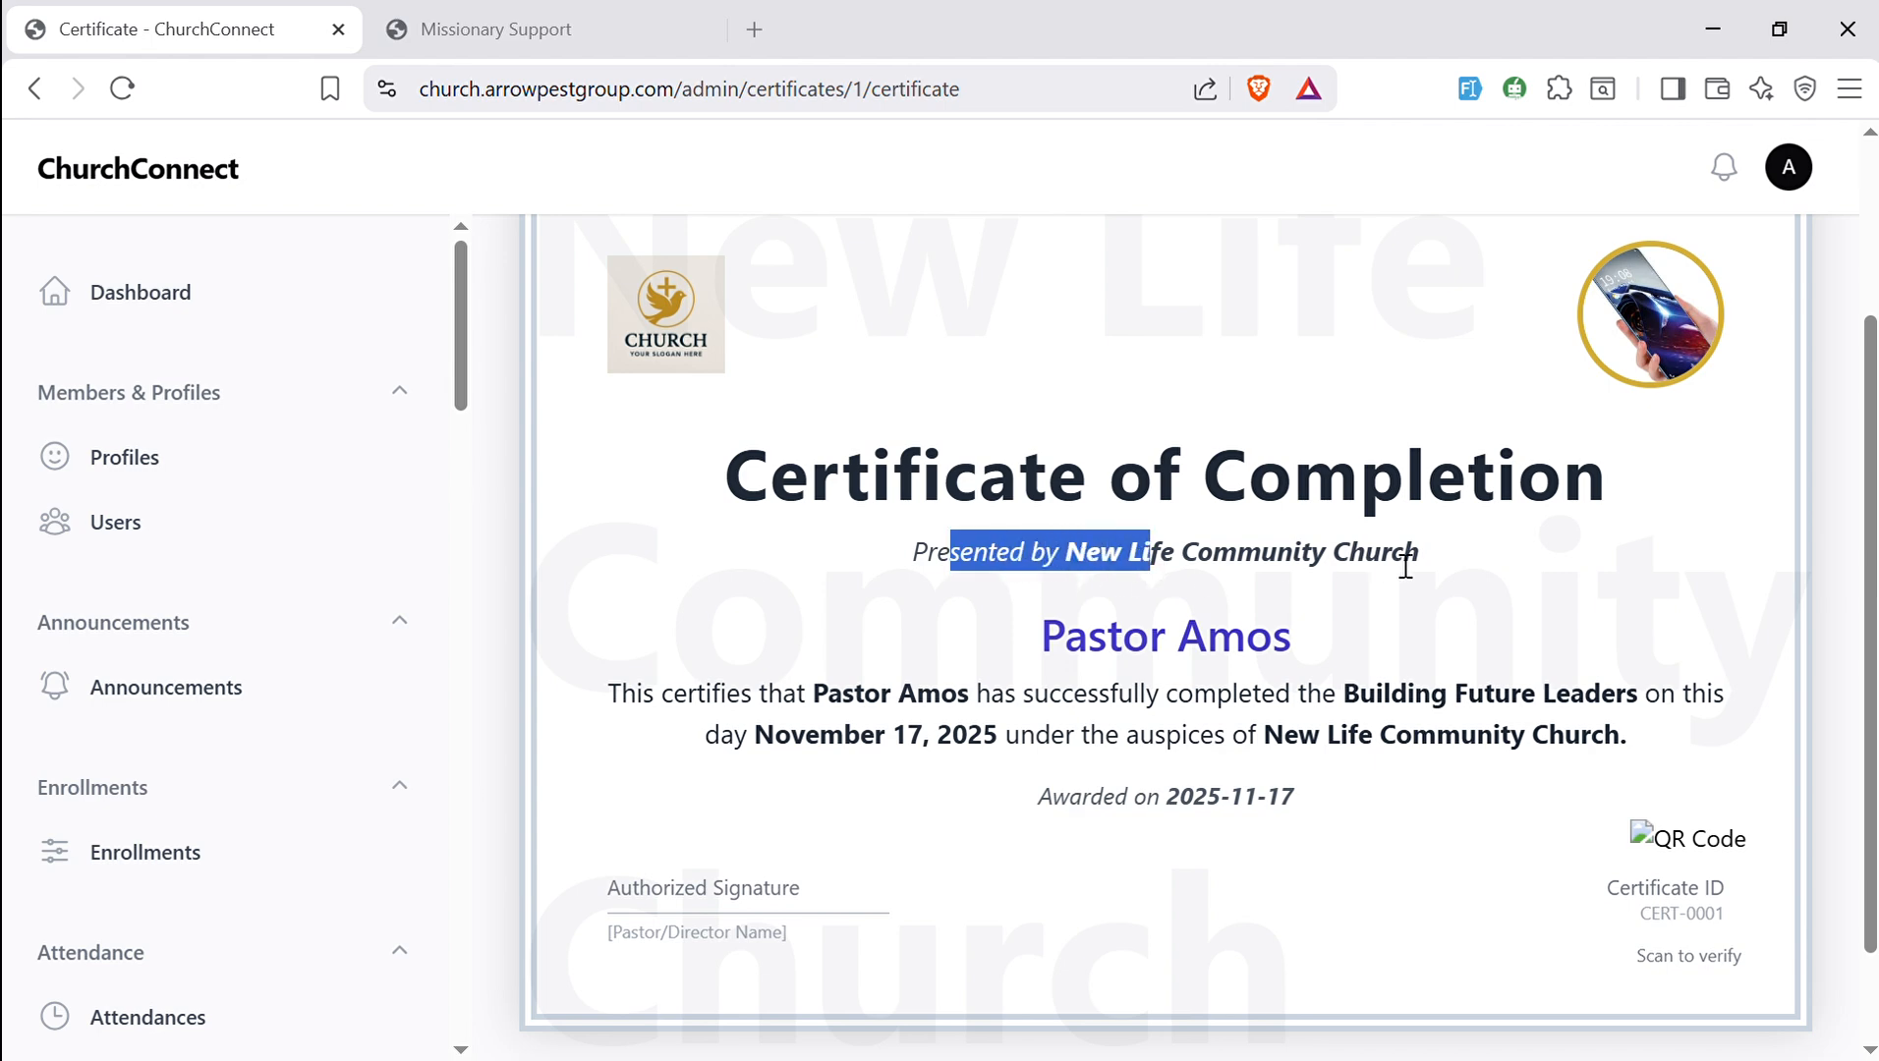
{"action": "left_click_drag", "start_coordinate": [1432, 556], "coordinate": [1118, 554]}
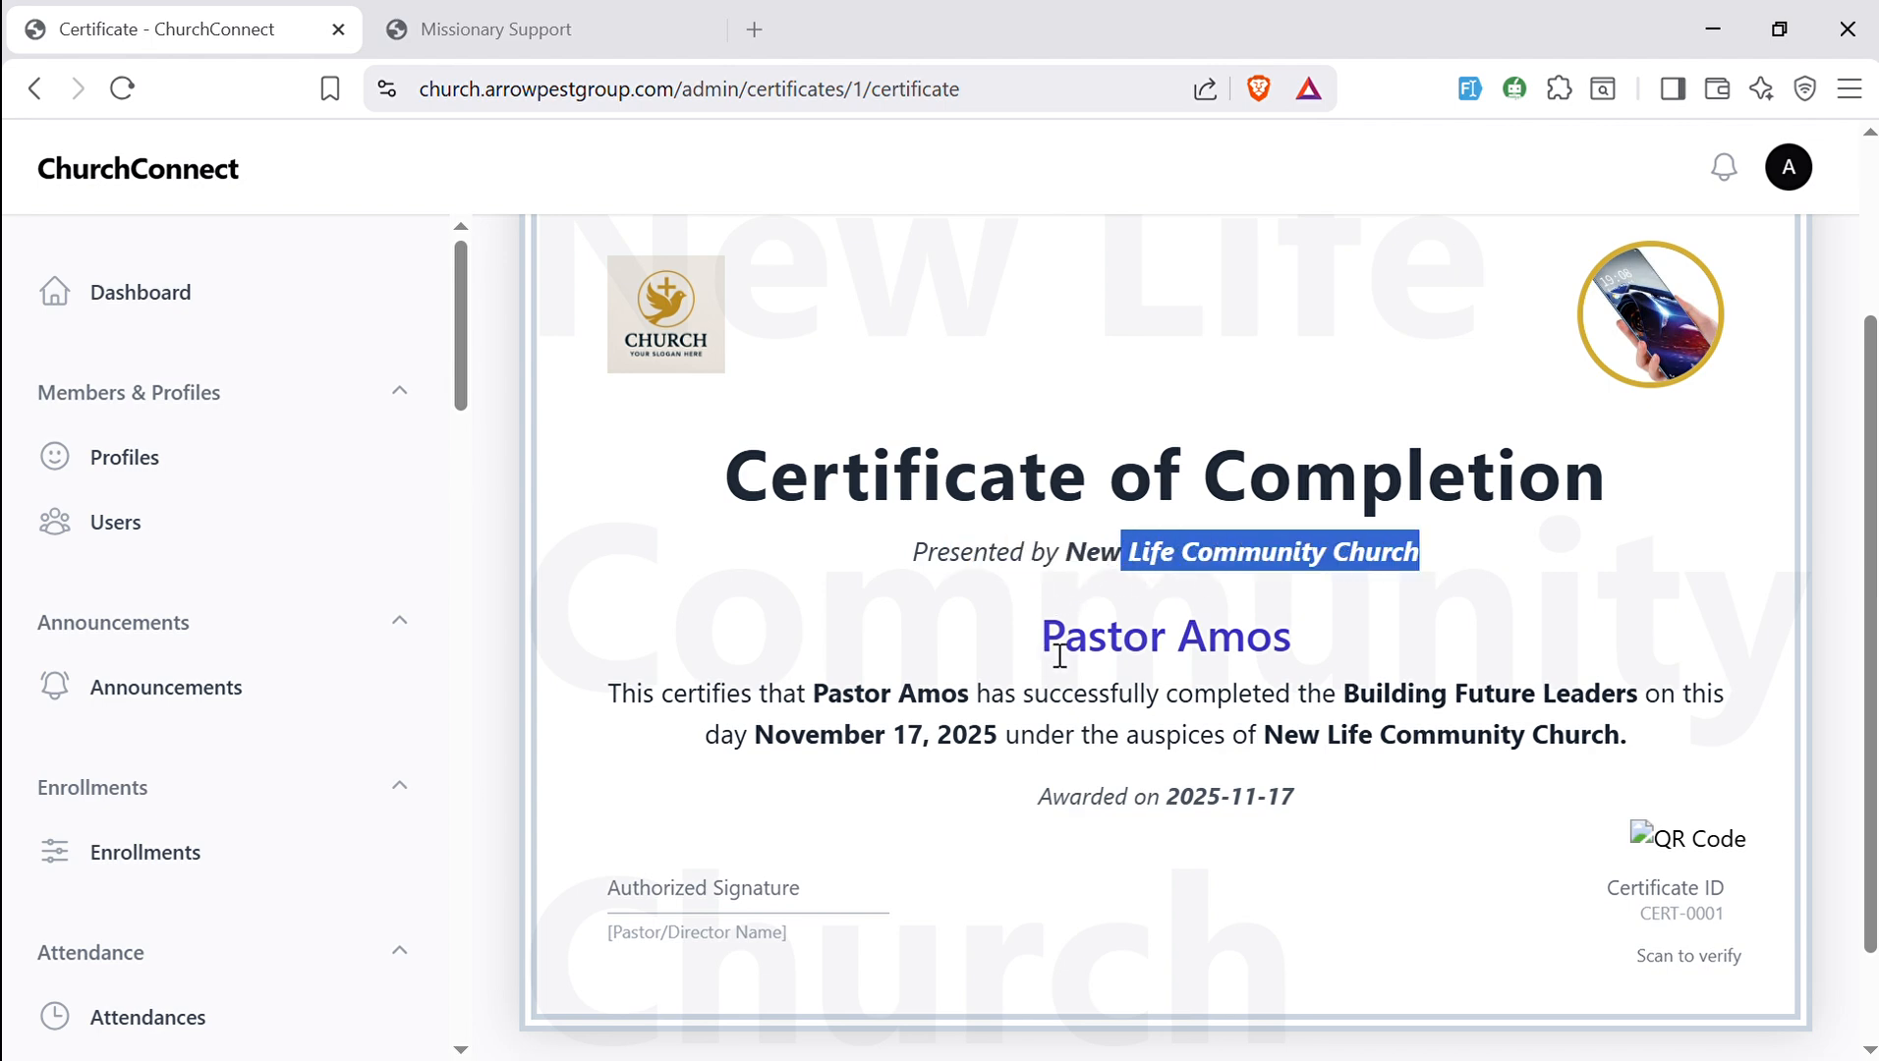
{"action": "left_click_drag", "start_coordinate": [1059, 656], "coordinate": [1306, 639]}
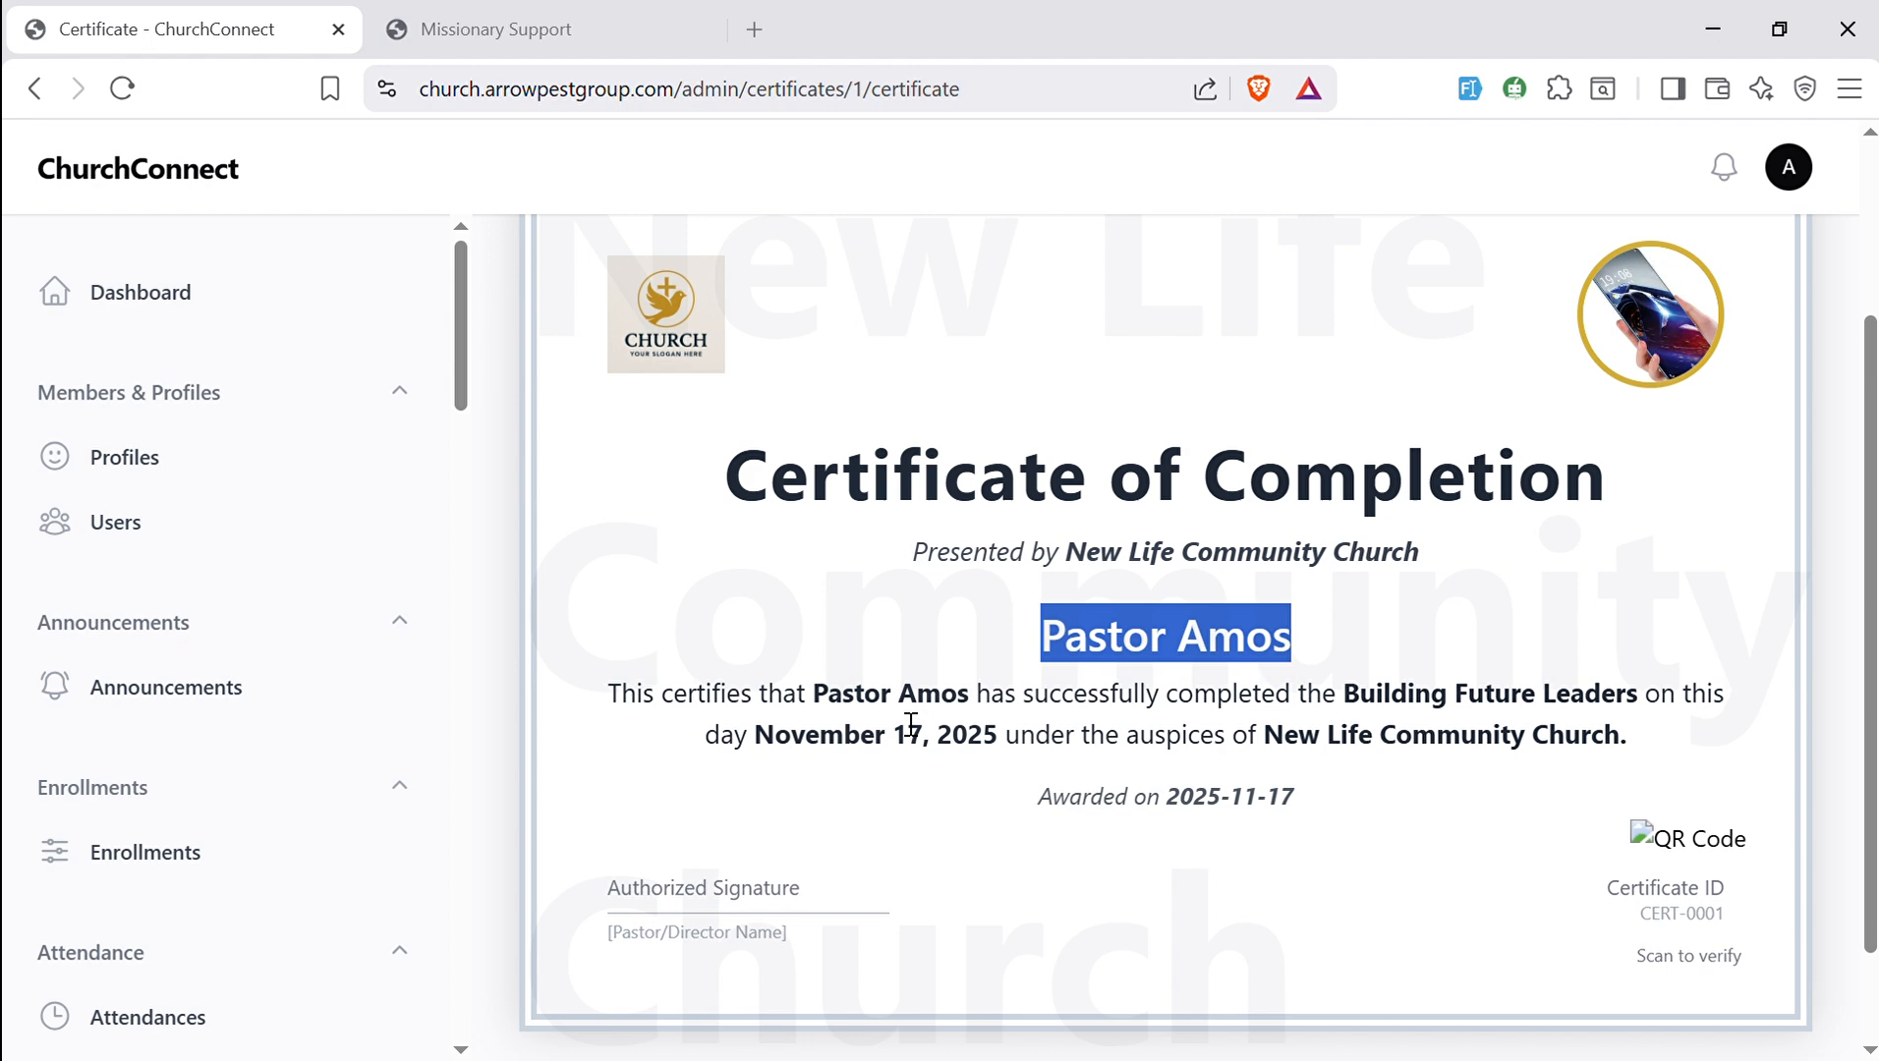
{"action": "left_click_drag", "start_coordinate": [674, 720], "coordinate": [940, 722]}
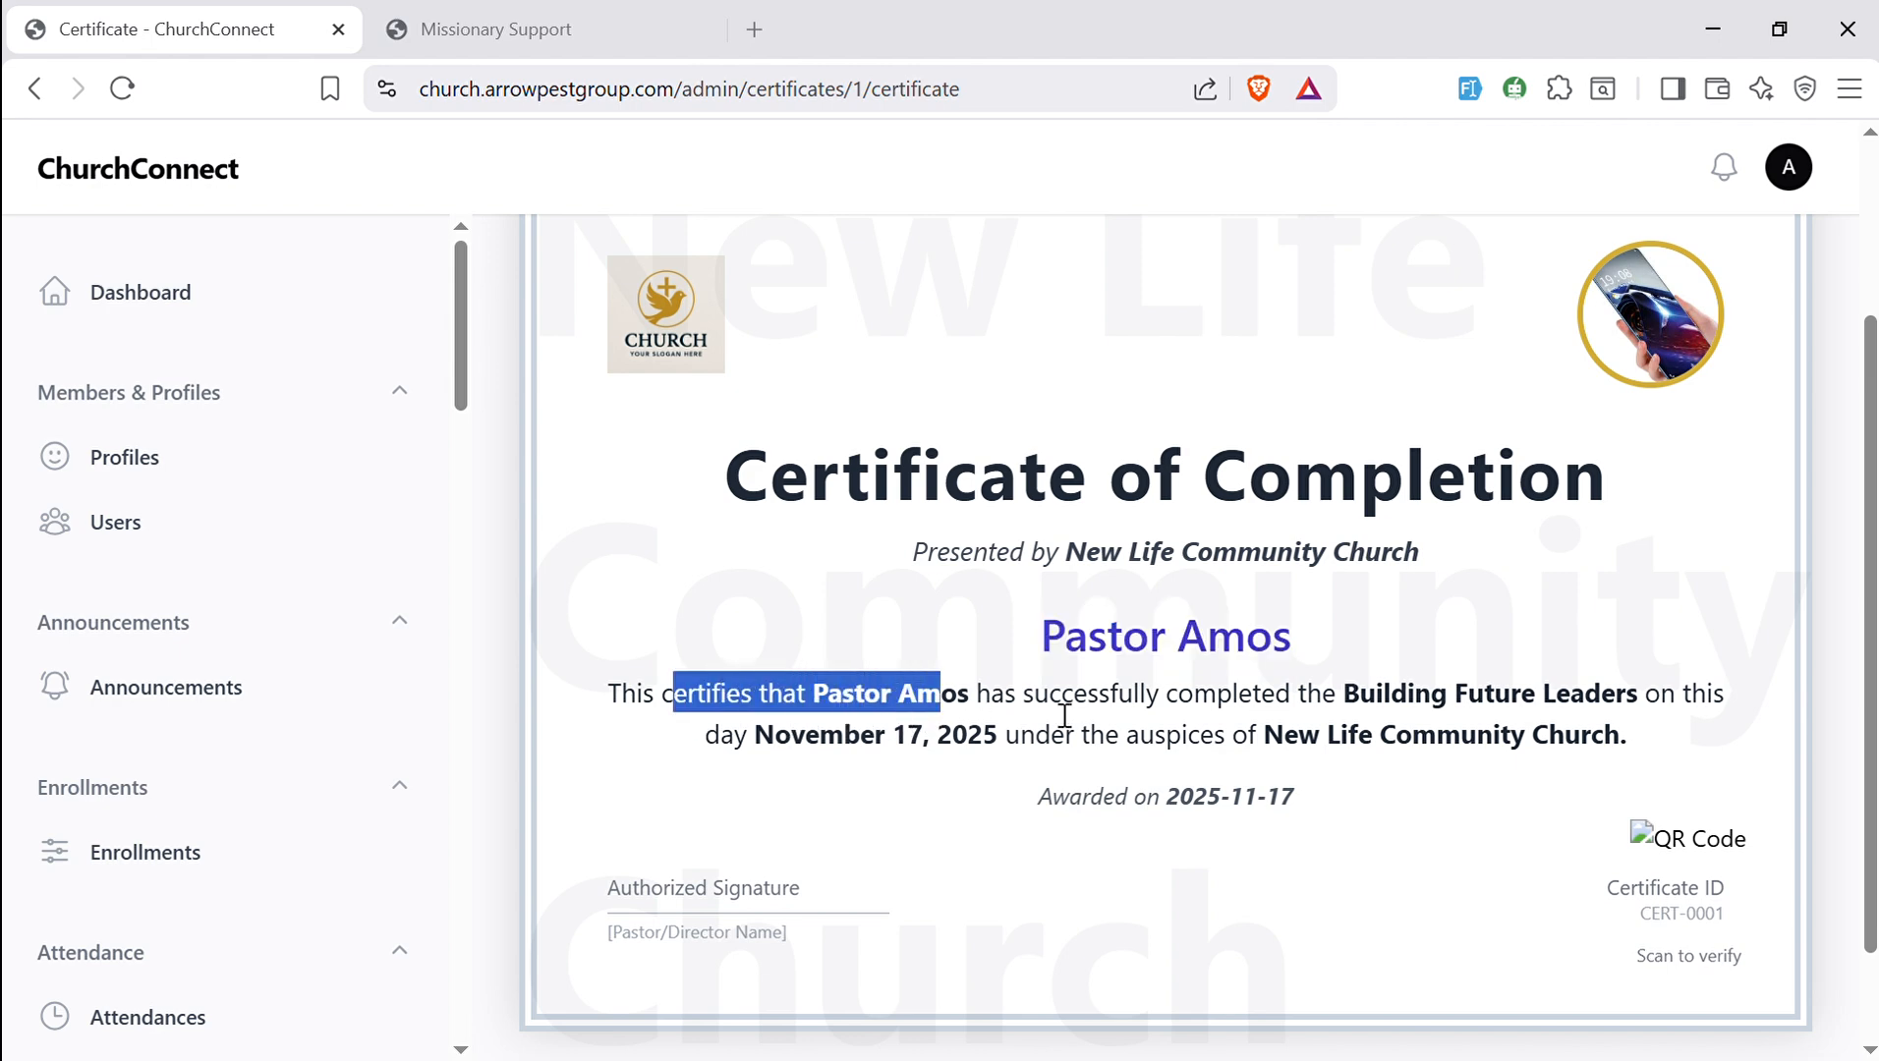
{"action": "left_click", "coordinate": [1376, 700]}
{"action": "left_click_drag", "start_coordinate": [1375, 700], "coordinate": [1624, 701]}
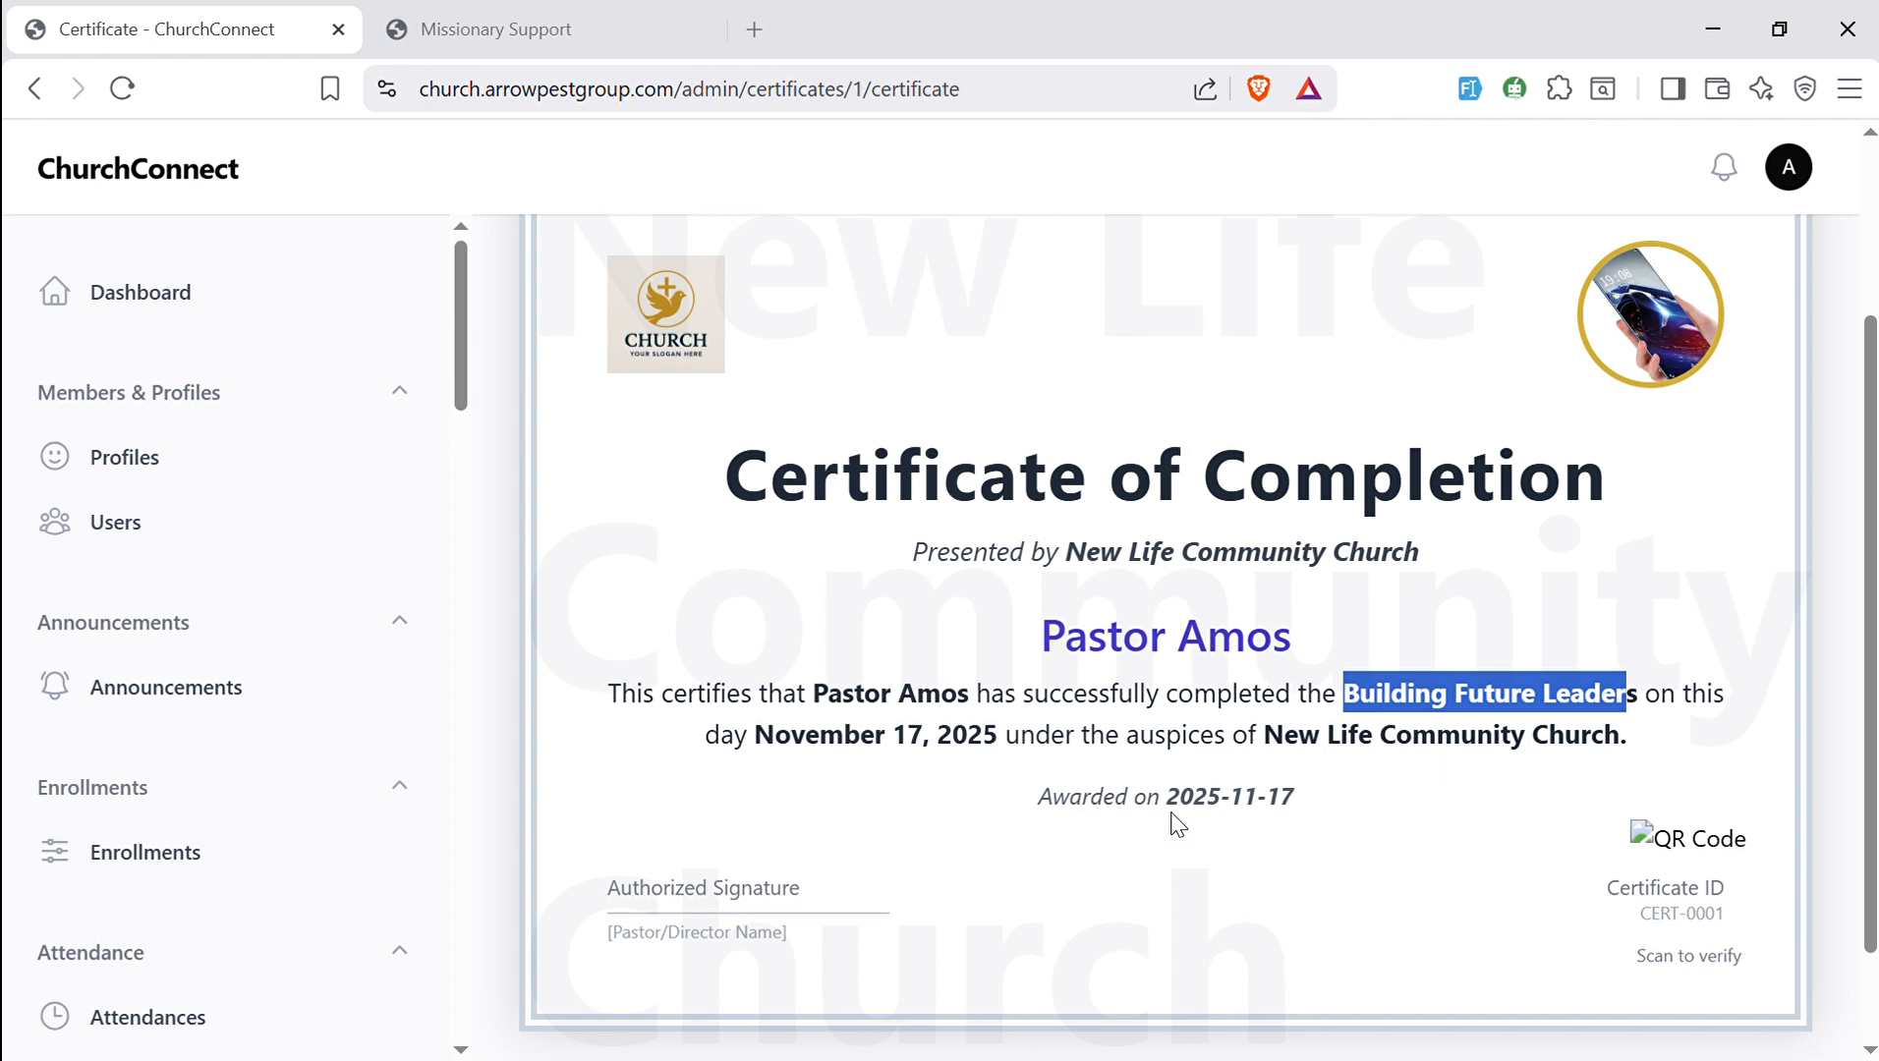
{"action": "left_click", "coordinate": [1101, 815]}
{"action": "left_click_drag", "start_coordinate": [1100, 816], "coordinate": [1223, 808]}
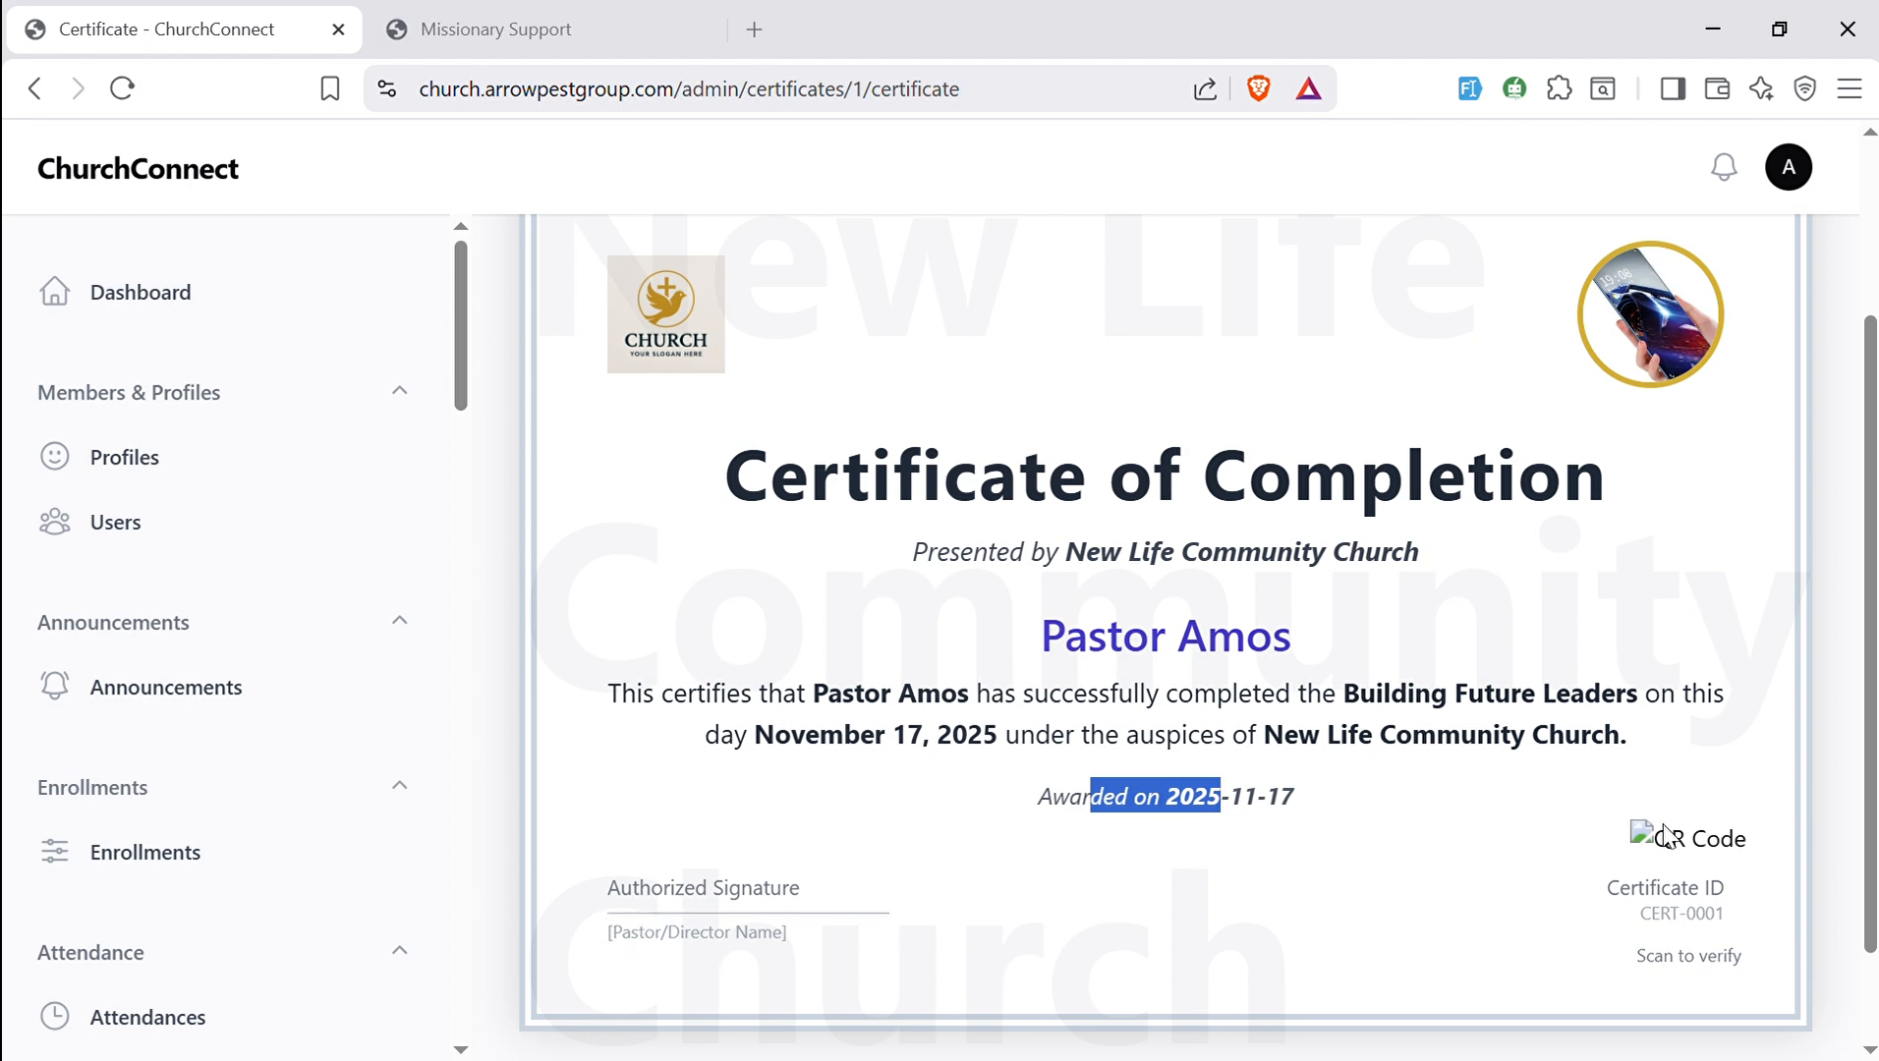
{"action": "left_click_drag", "start_coordinate": [1612, 833], "coordinate": [1744, 868]}
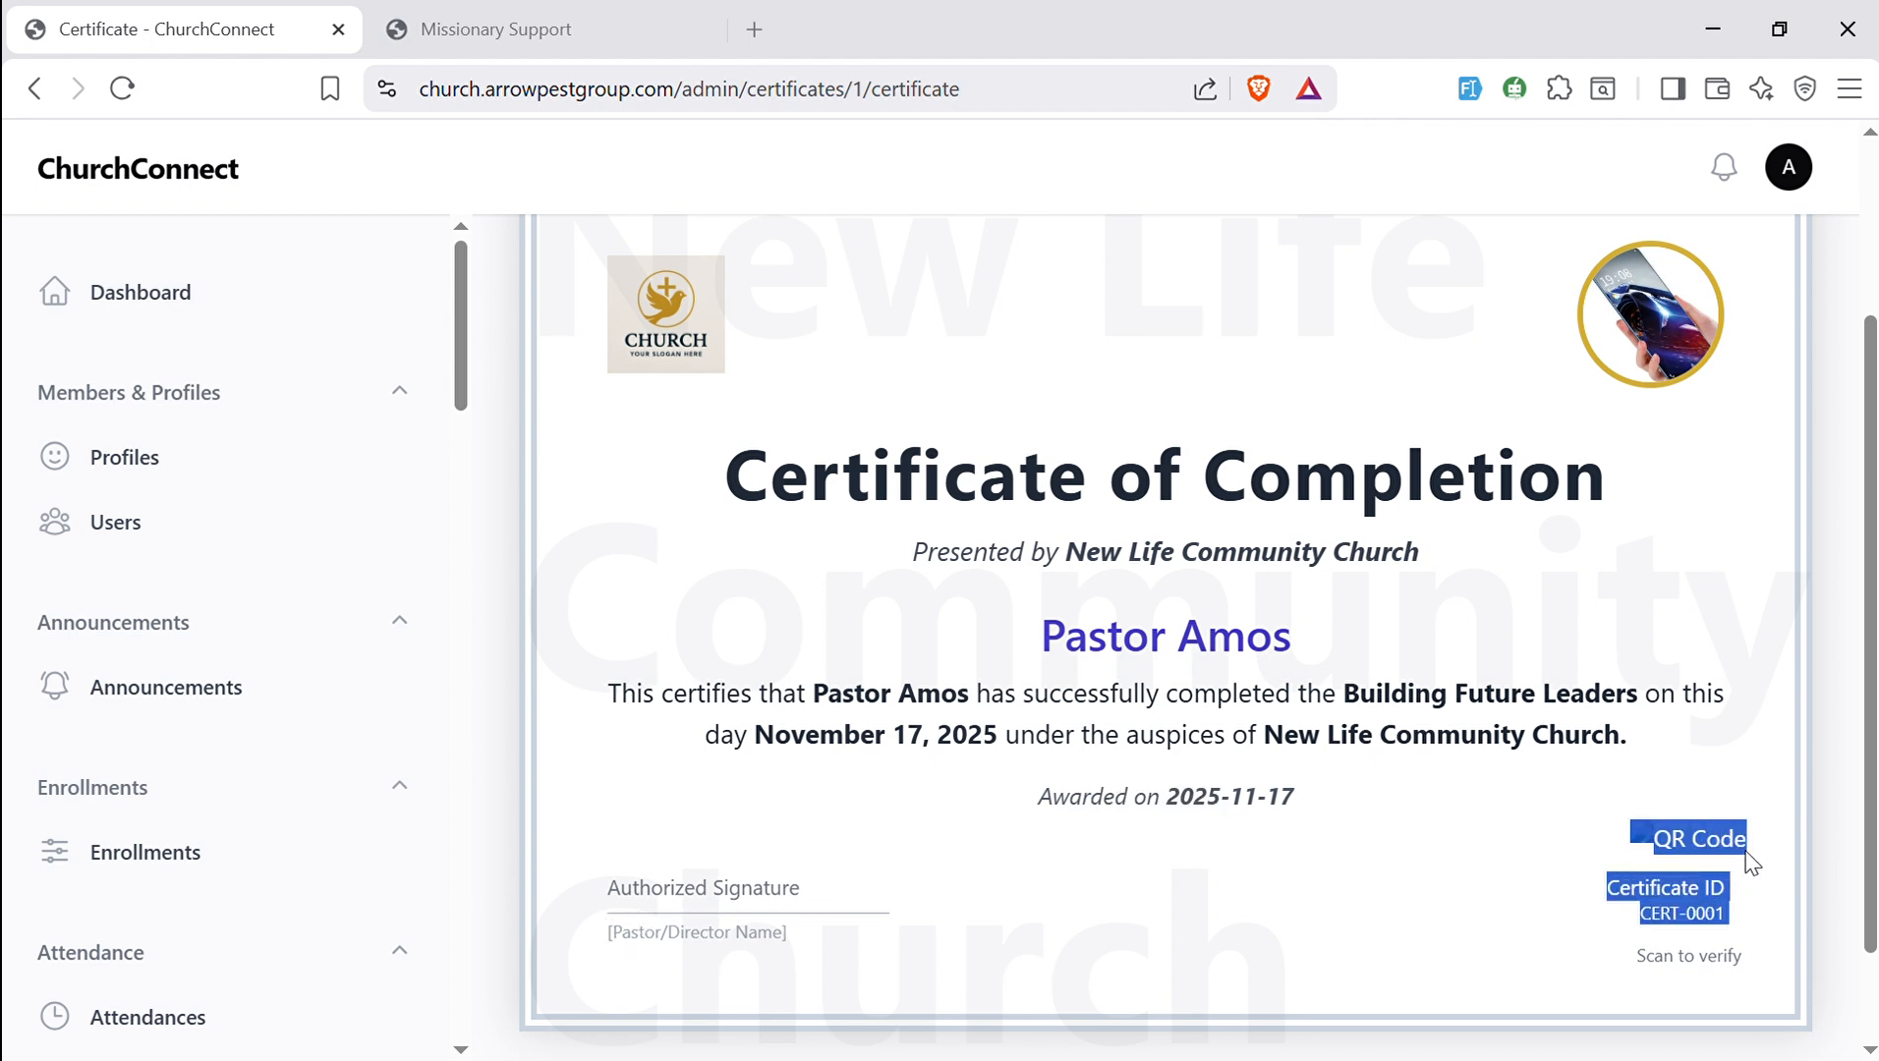
{"action": "left_click", "coordinate": [1768, 812]}
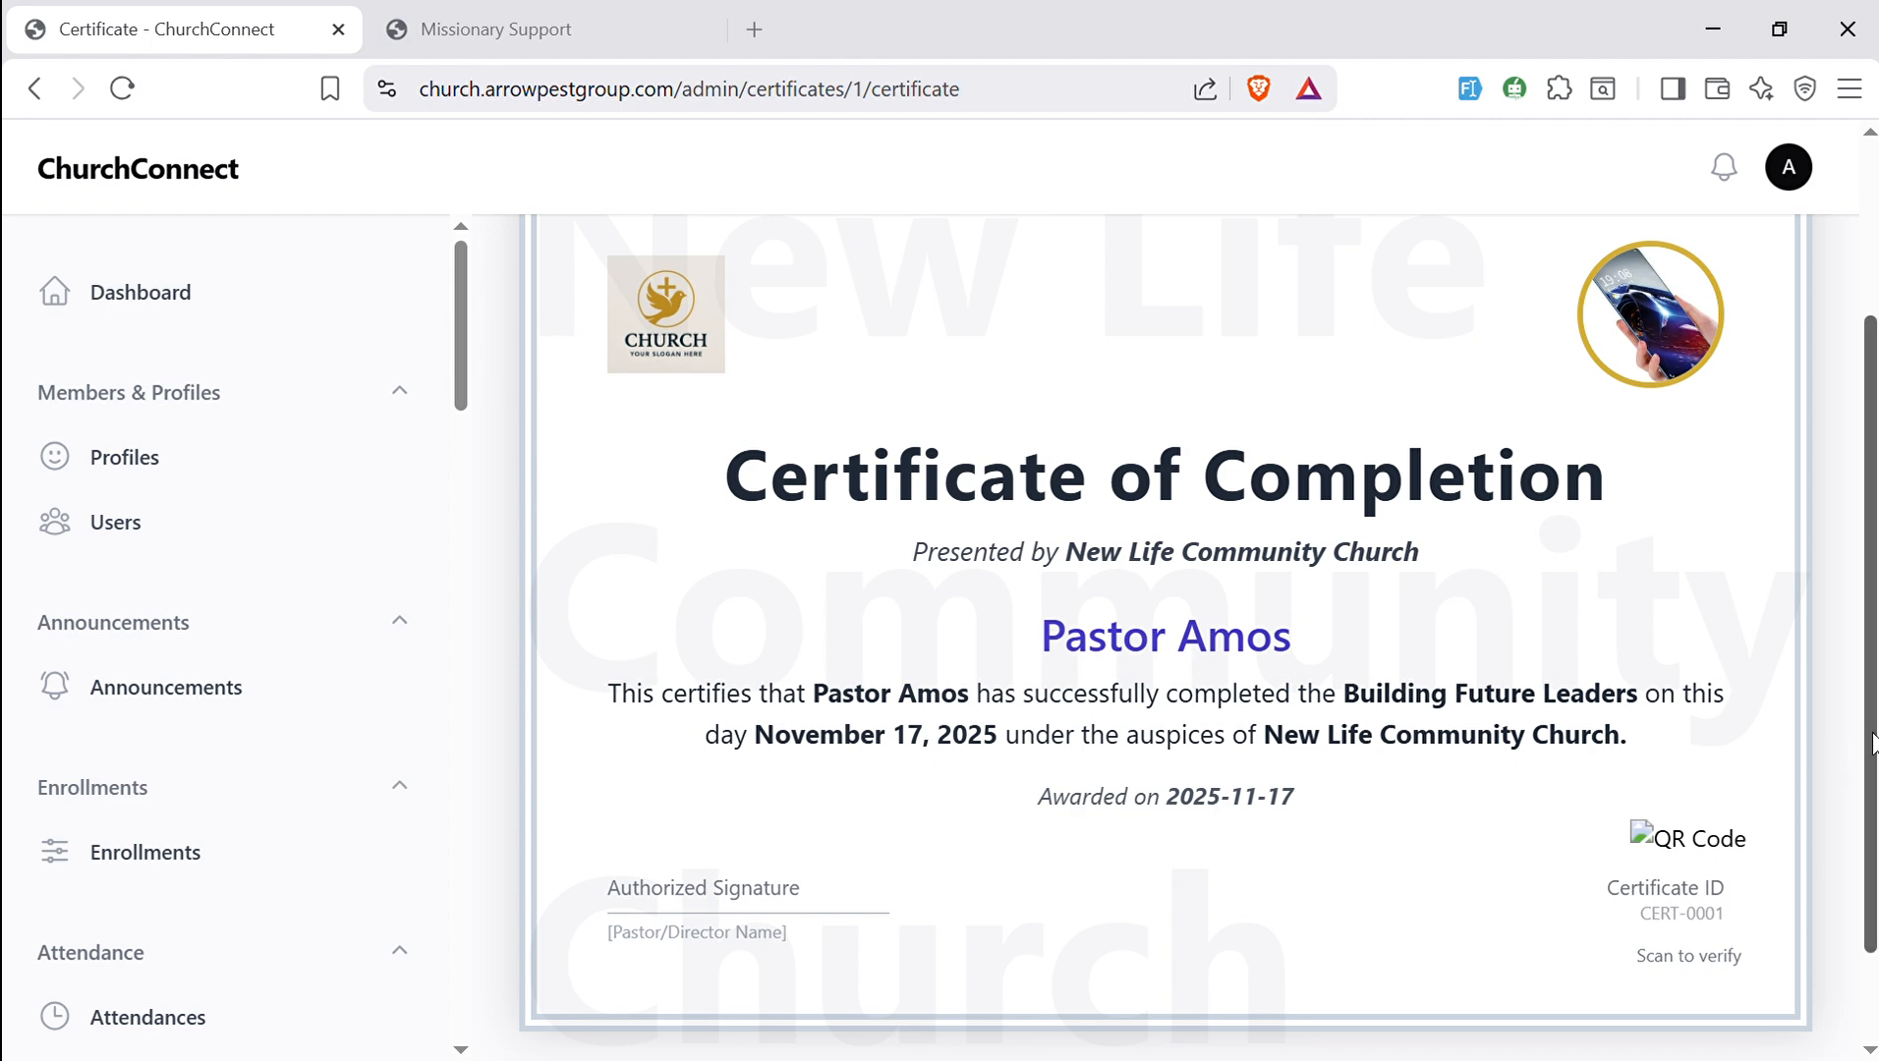
- Review the certificate down to its signature and verification area, and open its printable download
{"action": "scroll", "coordinate": [1872, 743], "scroll_direction": "down", "scroll_amount": 2}
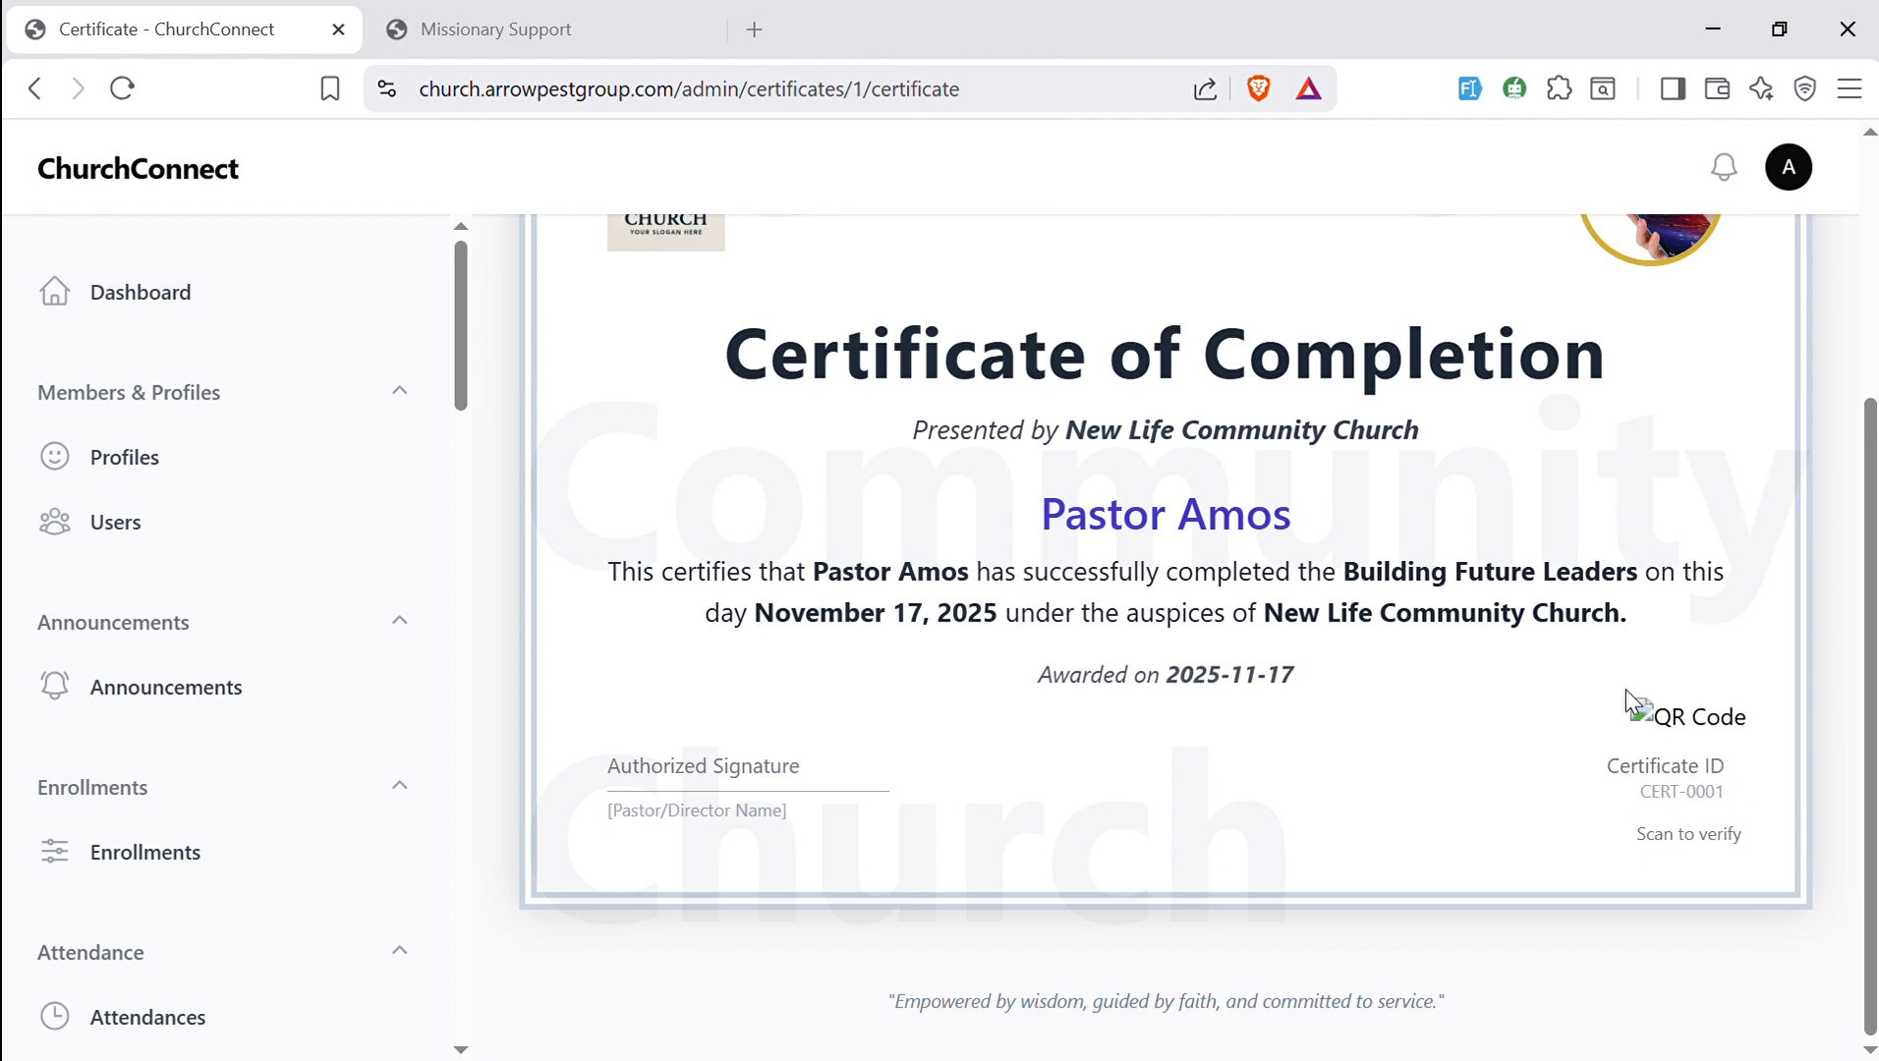
{"action": "left_click_drag", "start_coordinate": [1688, 749], "coordinate": [1770, 748]}
{"action": "left_click", "coordinate": [1756, 751]}
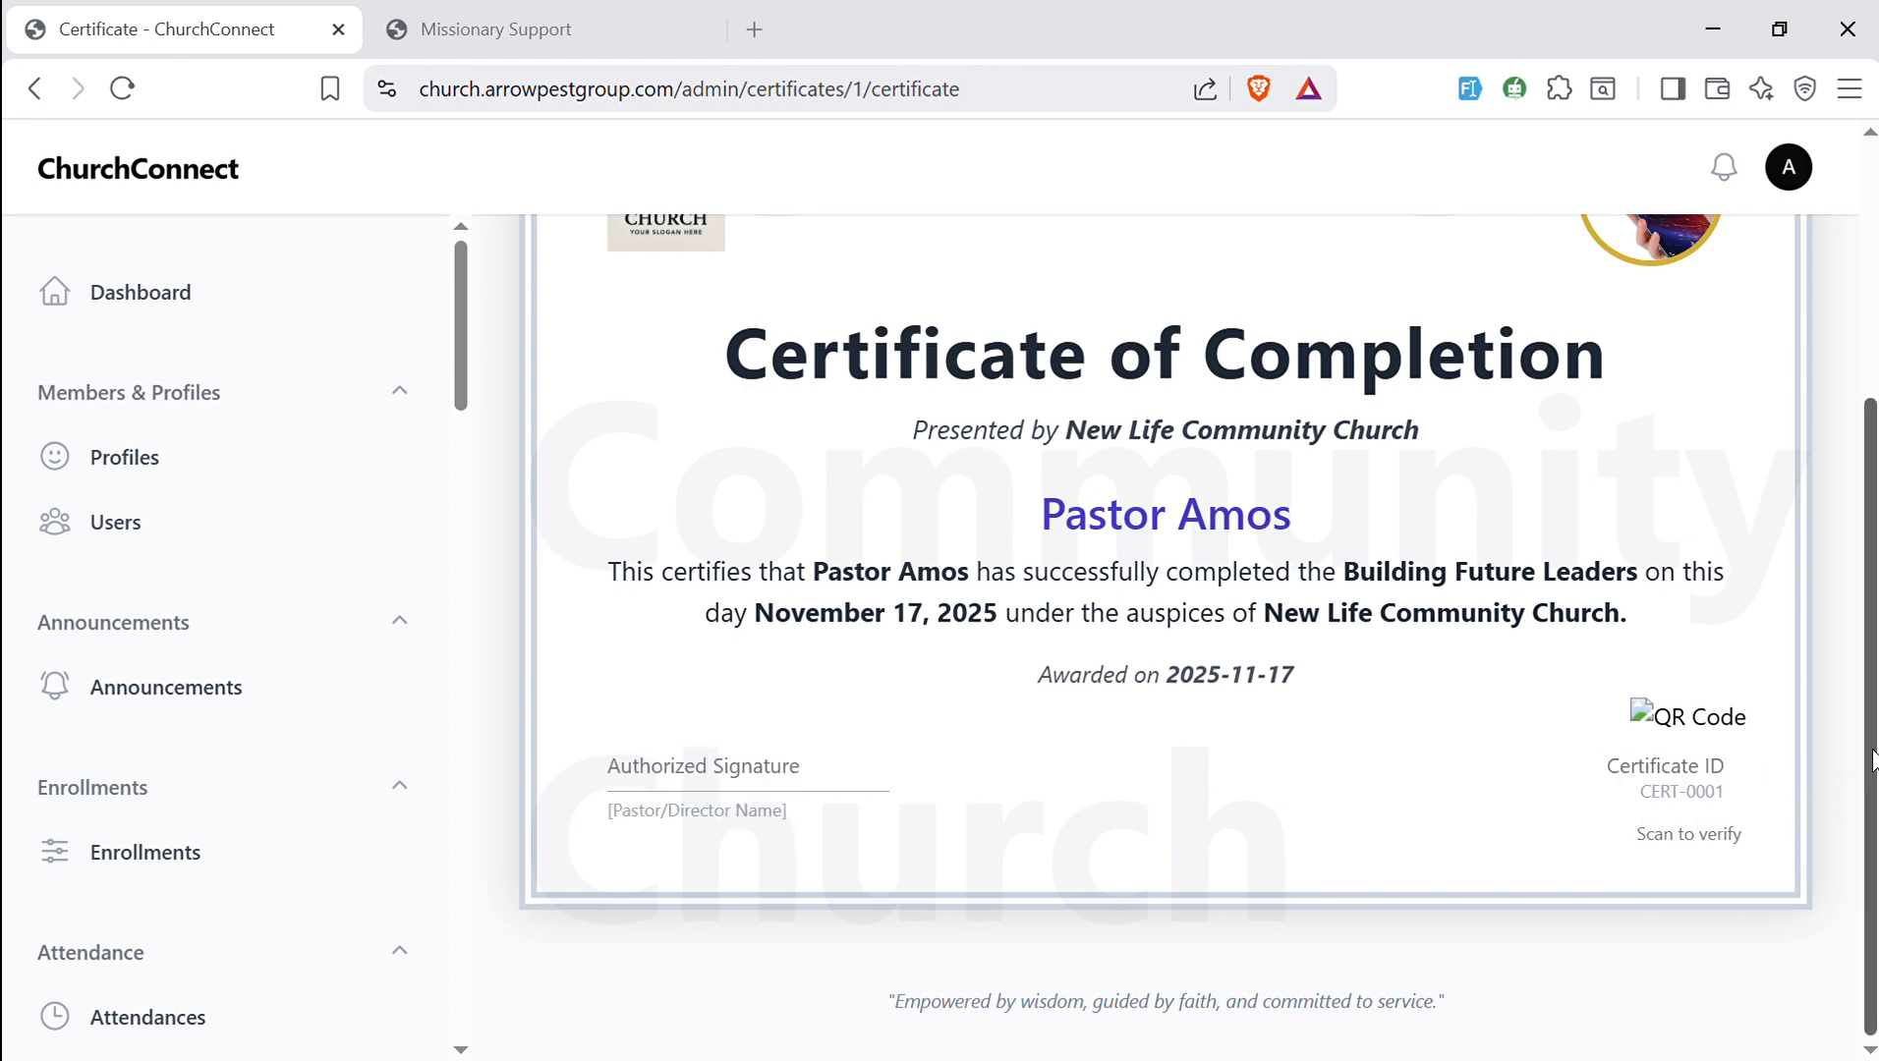
{"action": "left_click_drag", "start_coordinate": [1871, 760], "coordinate": [1828, 470]}
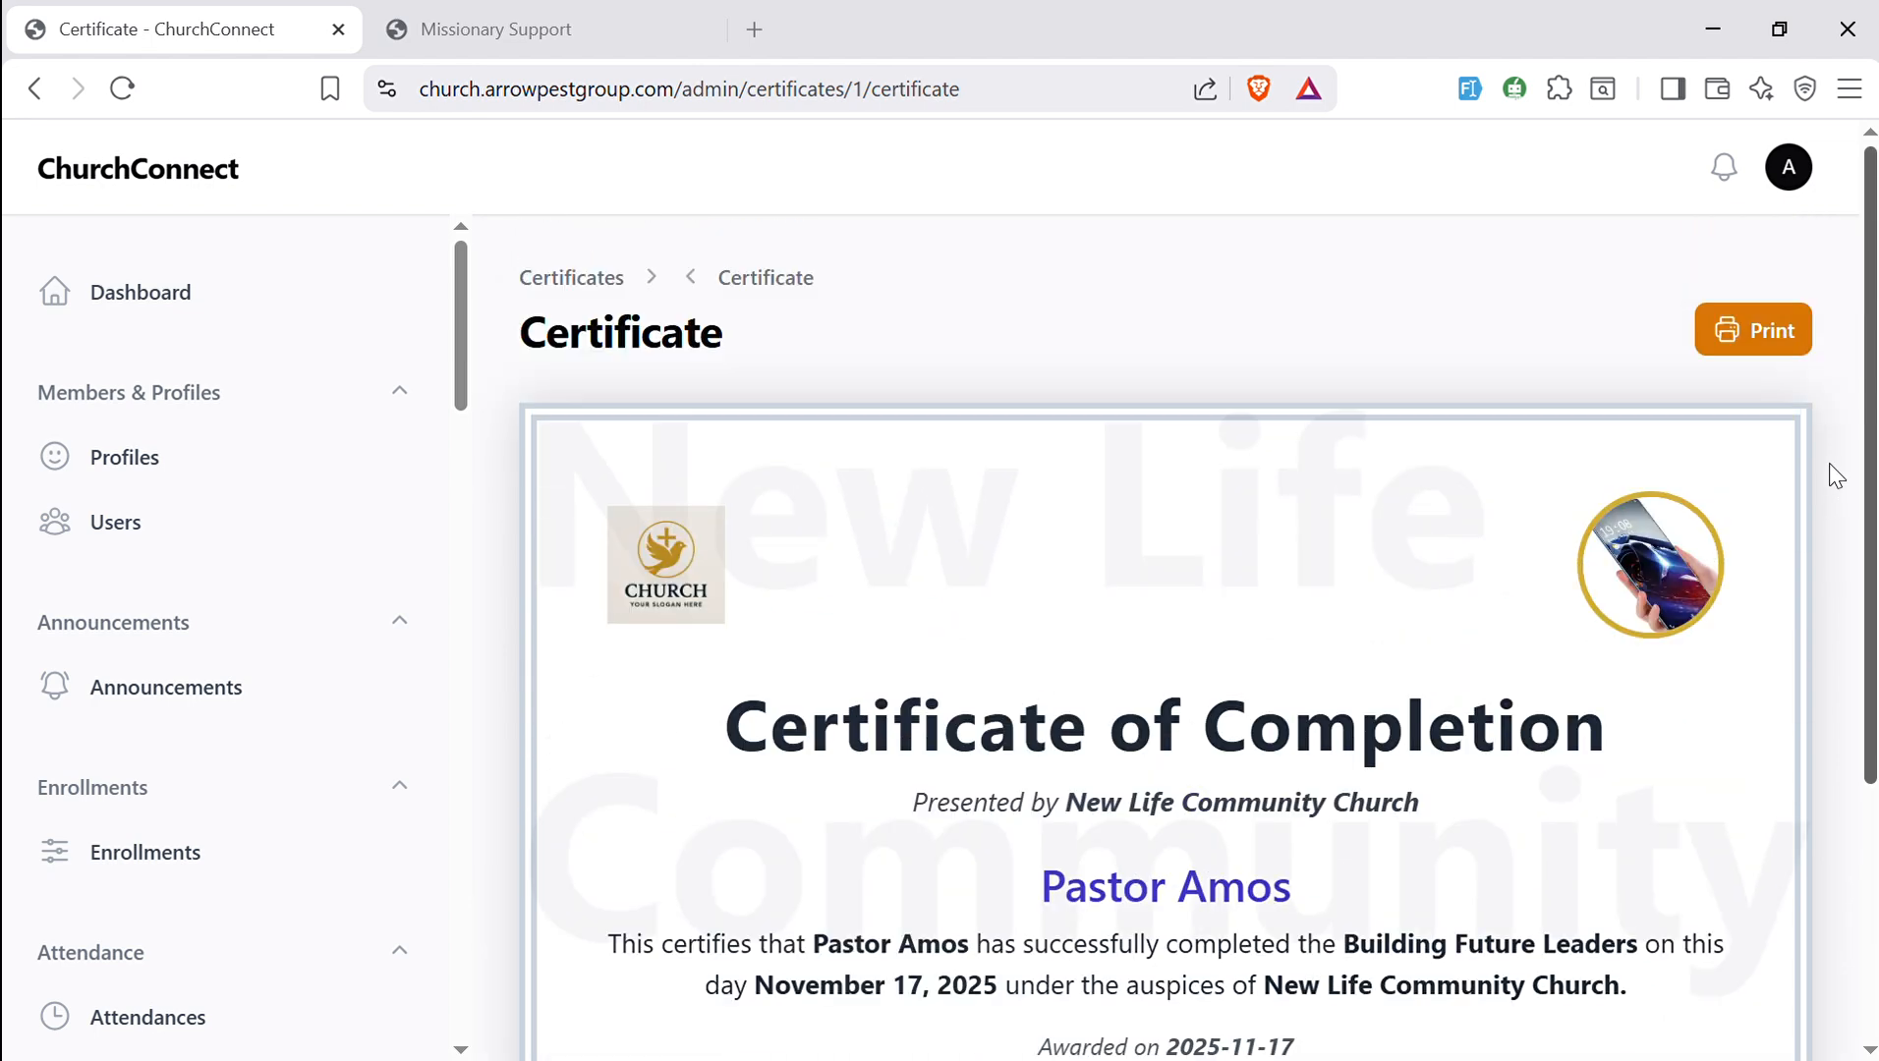
{"action": "left_click", "coordinate": [1749, 334]}
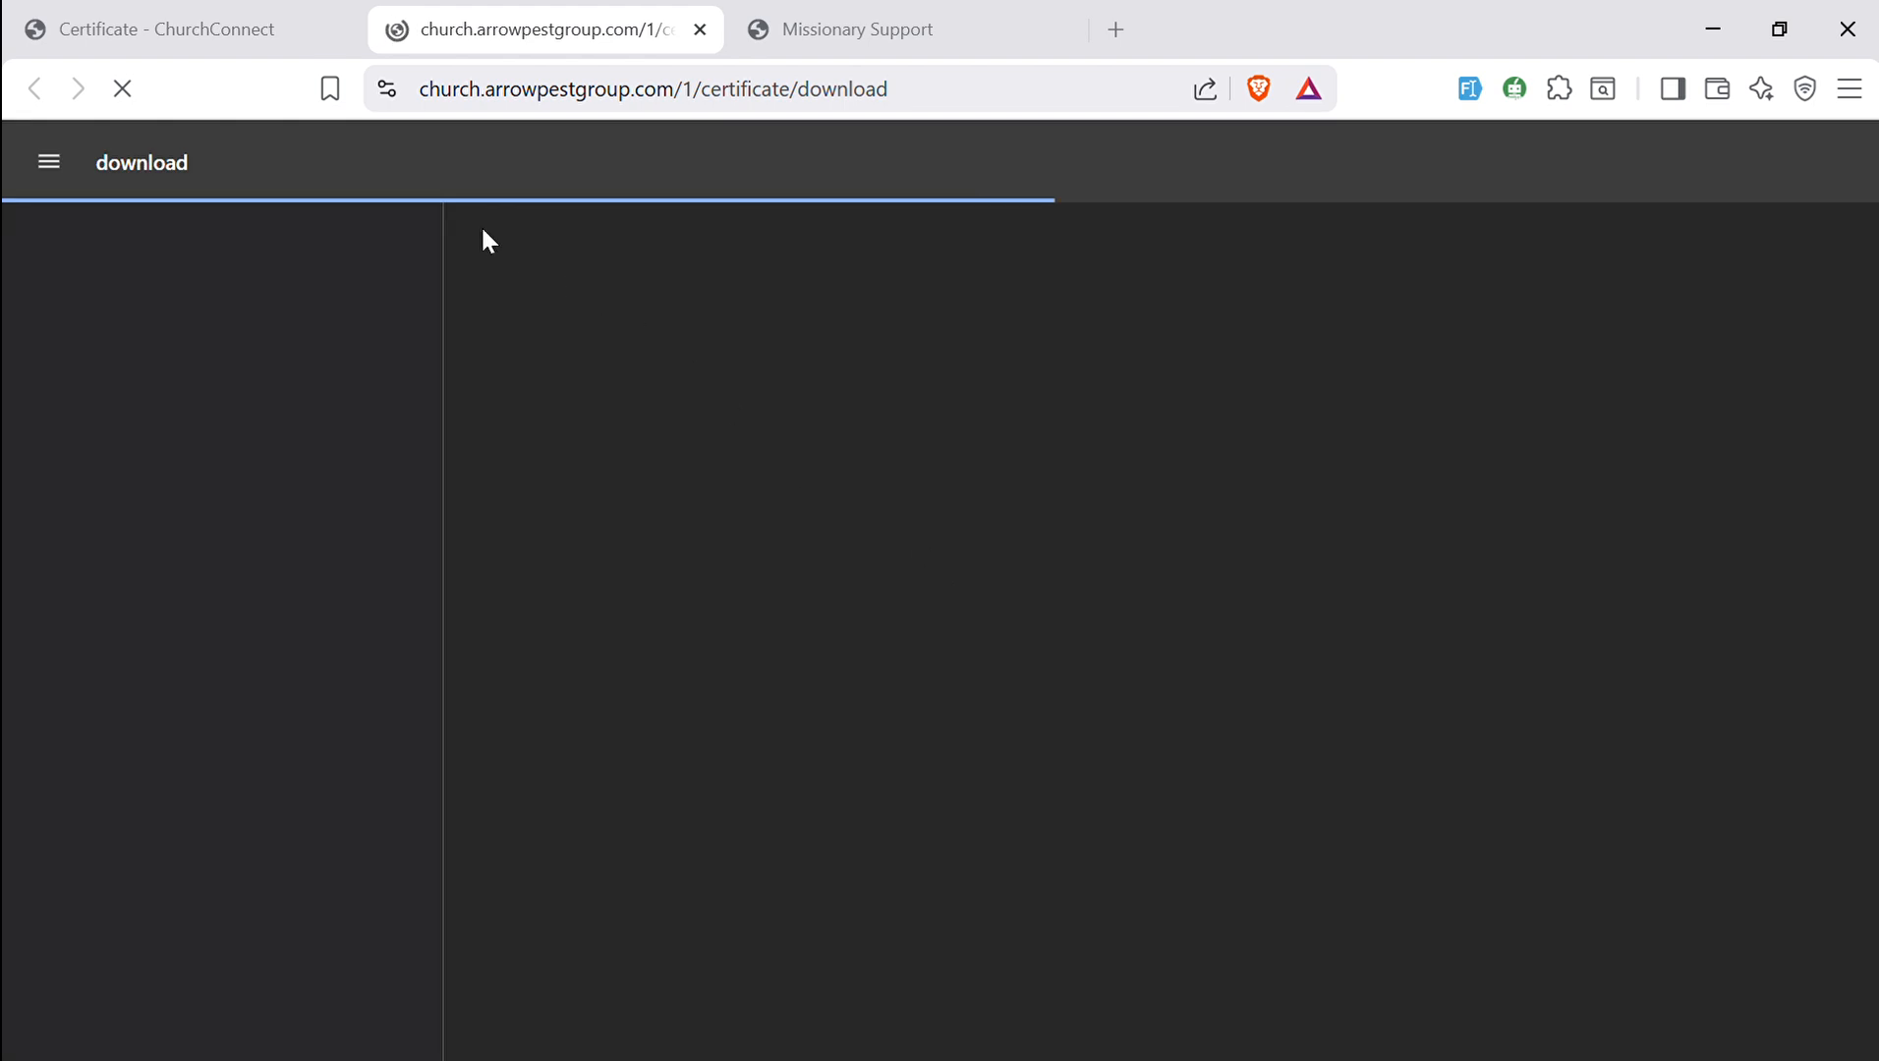
- Go back to the certificate preview, check the download page once more, and return to the preview
{"action": "left_click", "coordinate": [224, 39]}
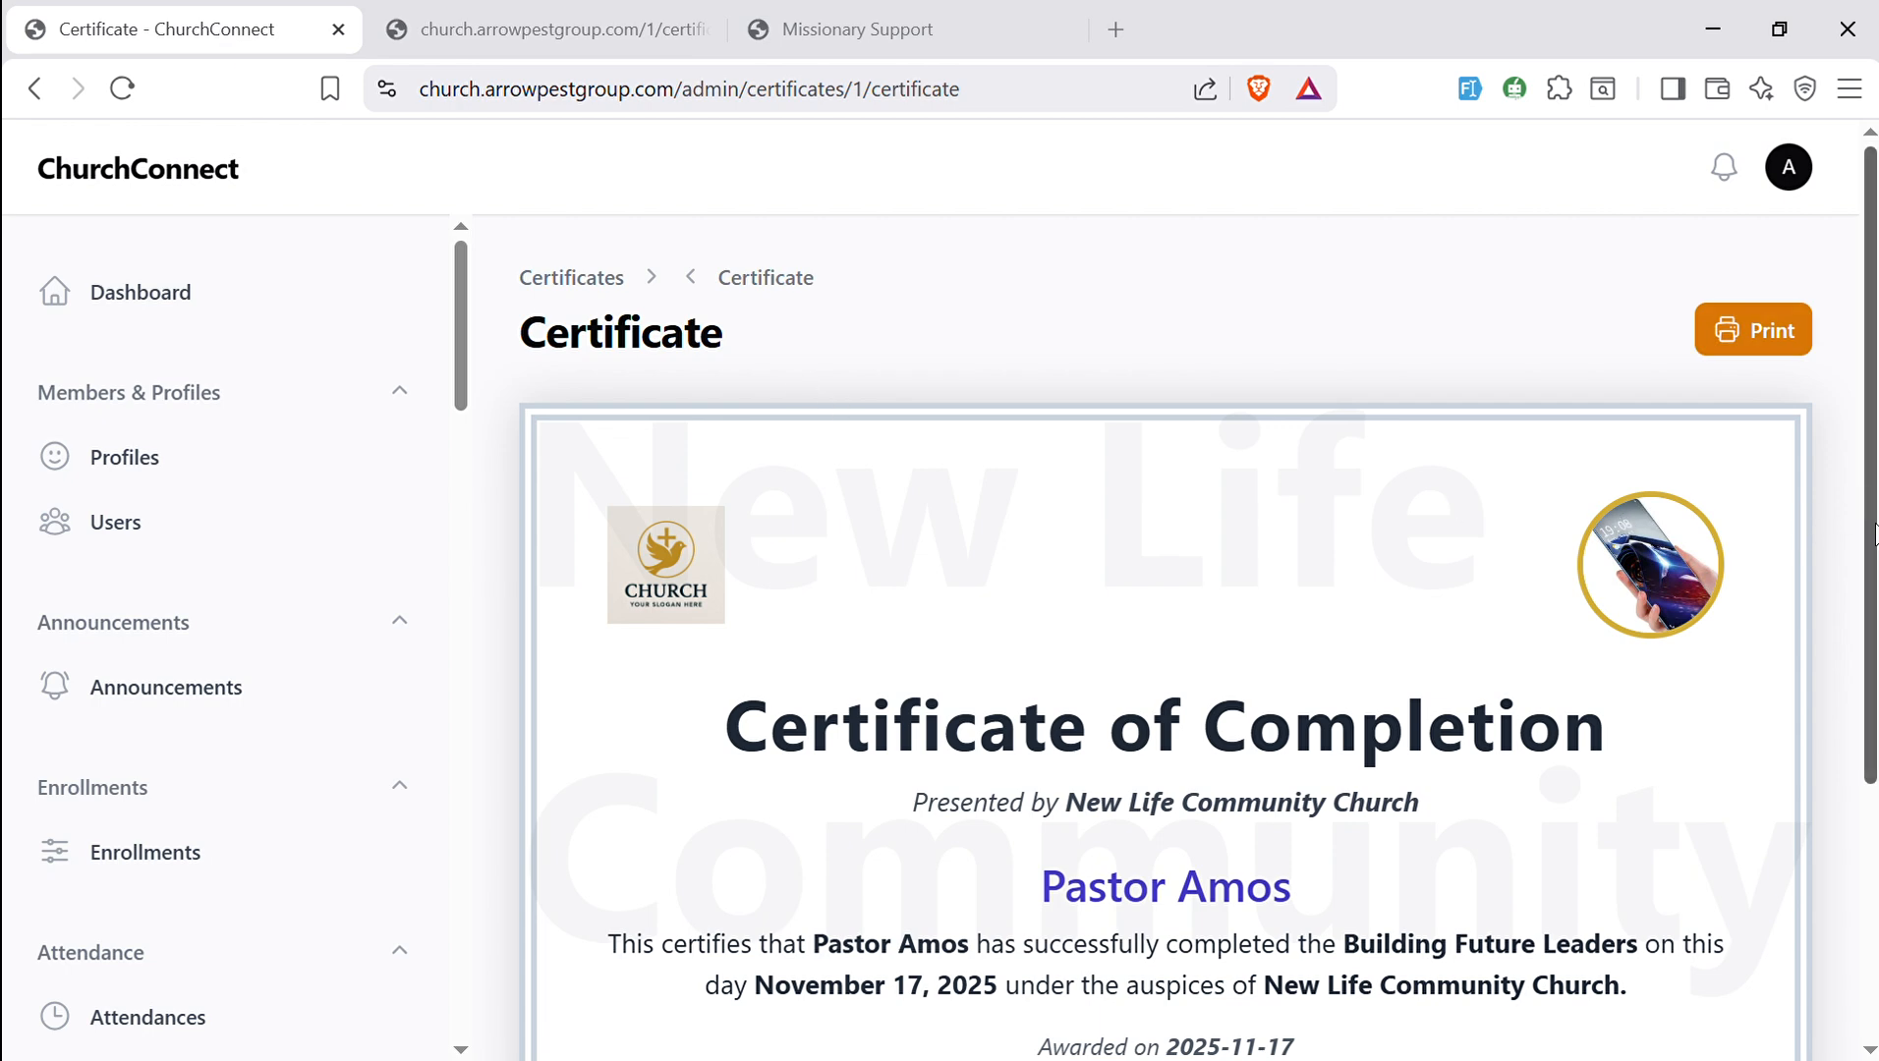
{"action": "left_click_drag", "start_coordinate": [1873, 533], "coordinate": [1873, 778]}
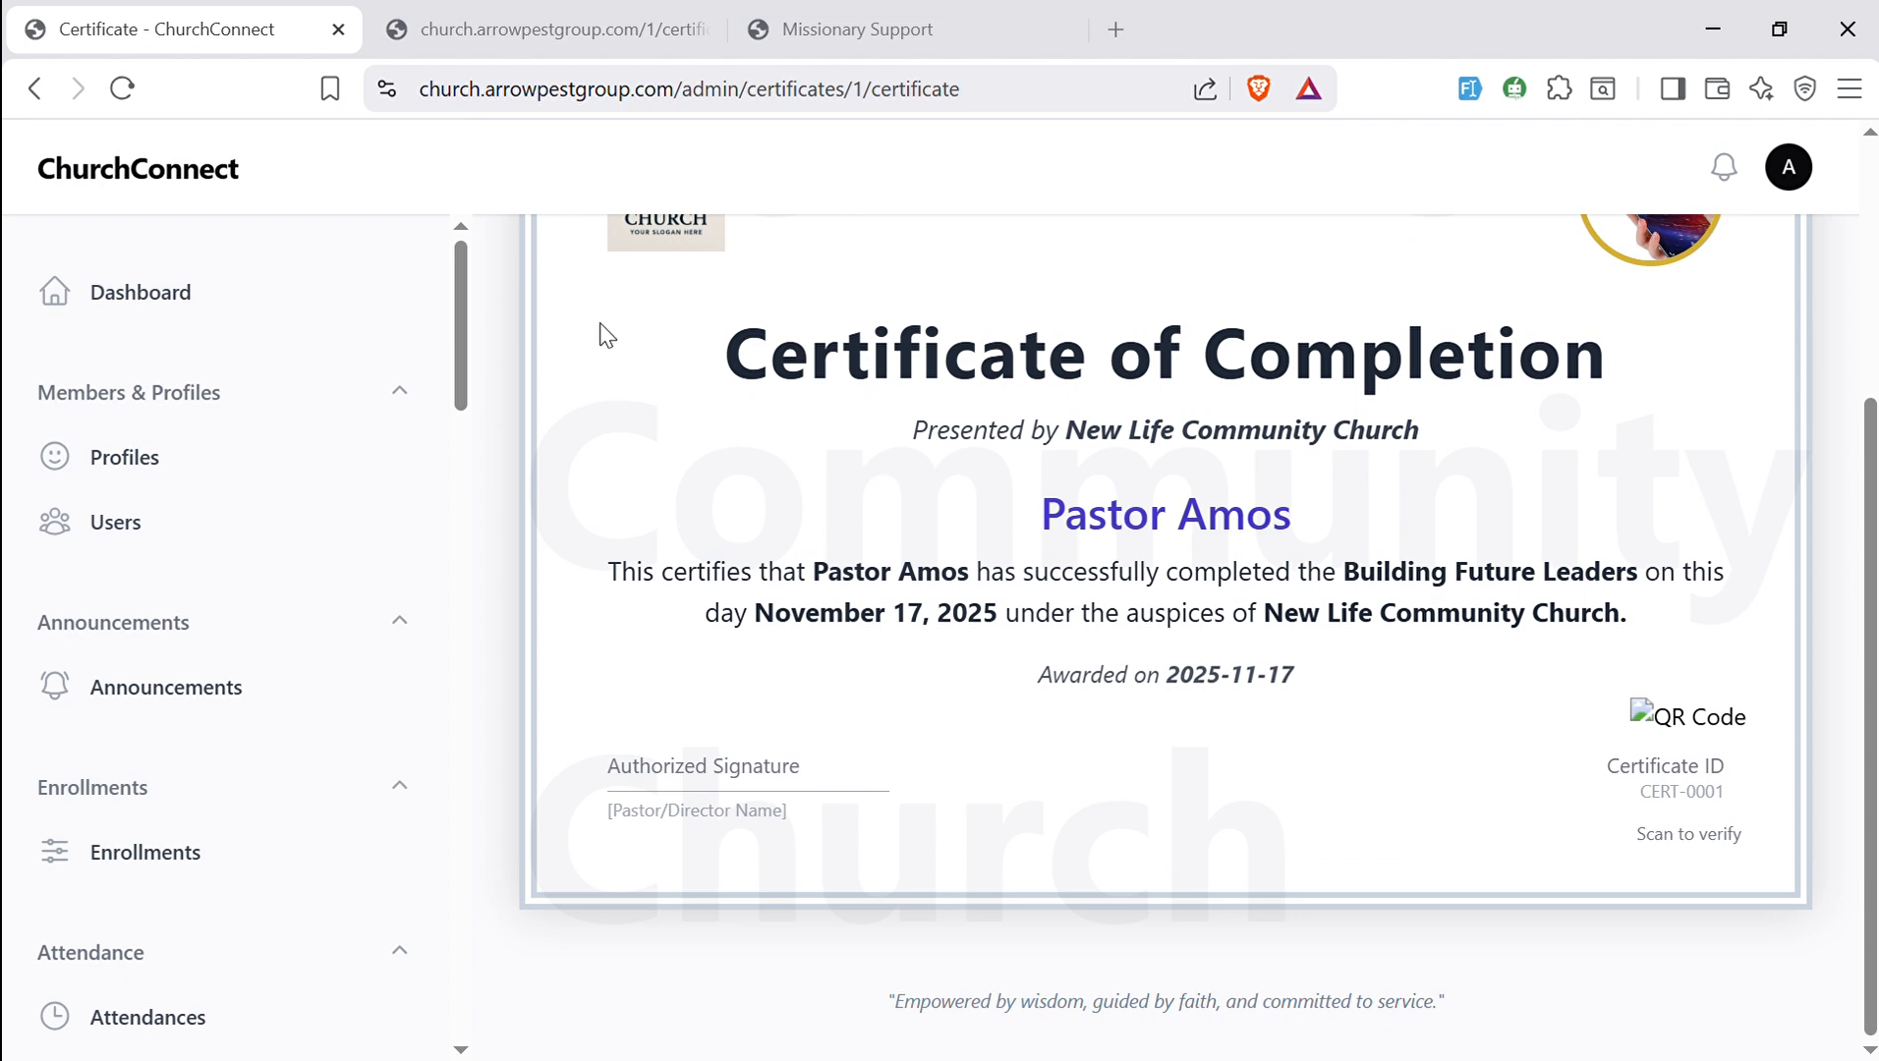
{"action": "left_click_drag", "start_coordinate": [458, 336], "coordinate": [474, 634]}
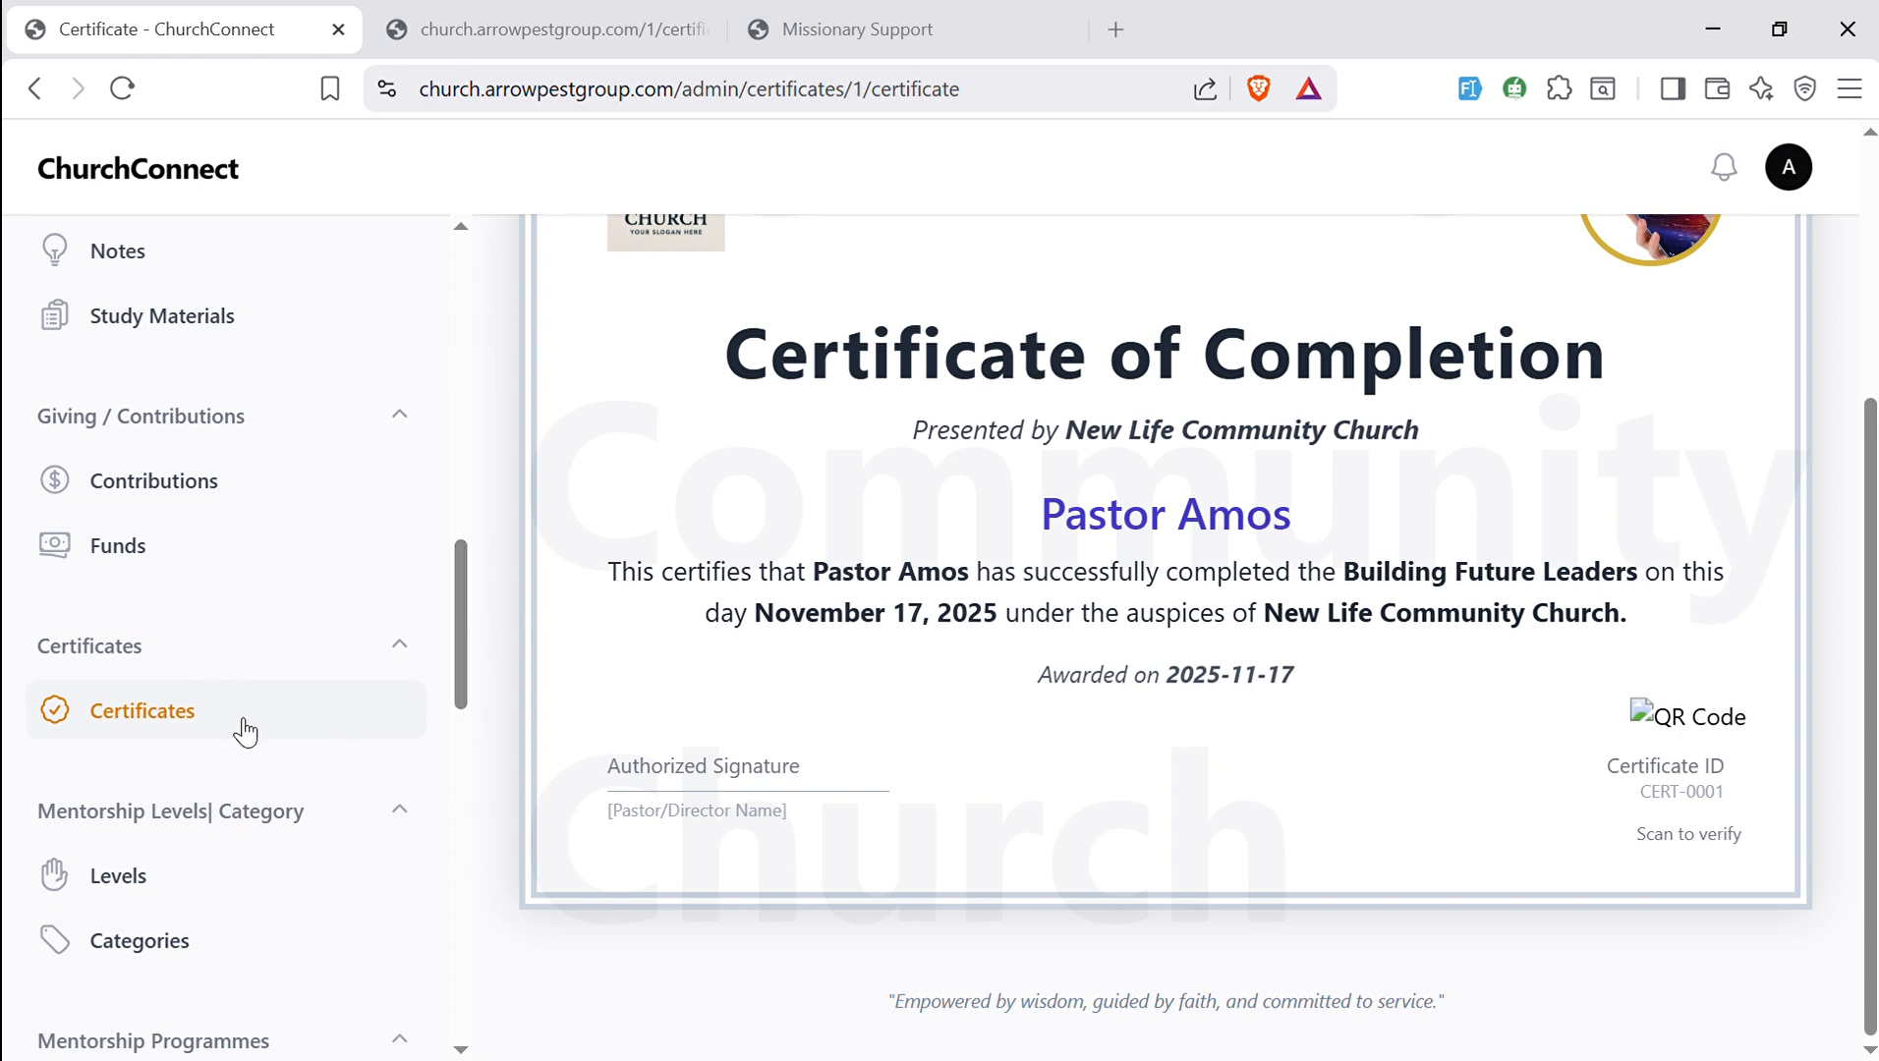
{"action": "left_click", "coordinate": [597, 22]}
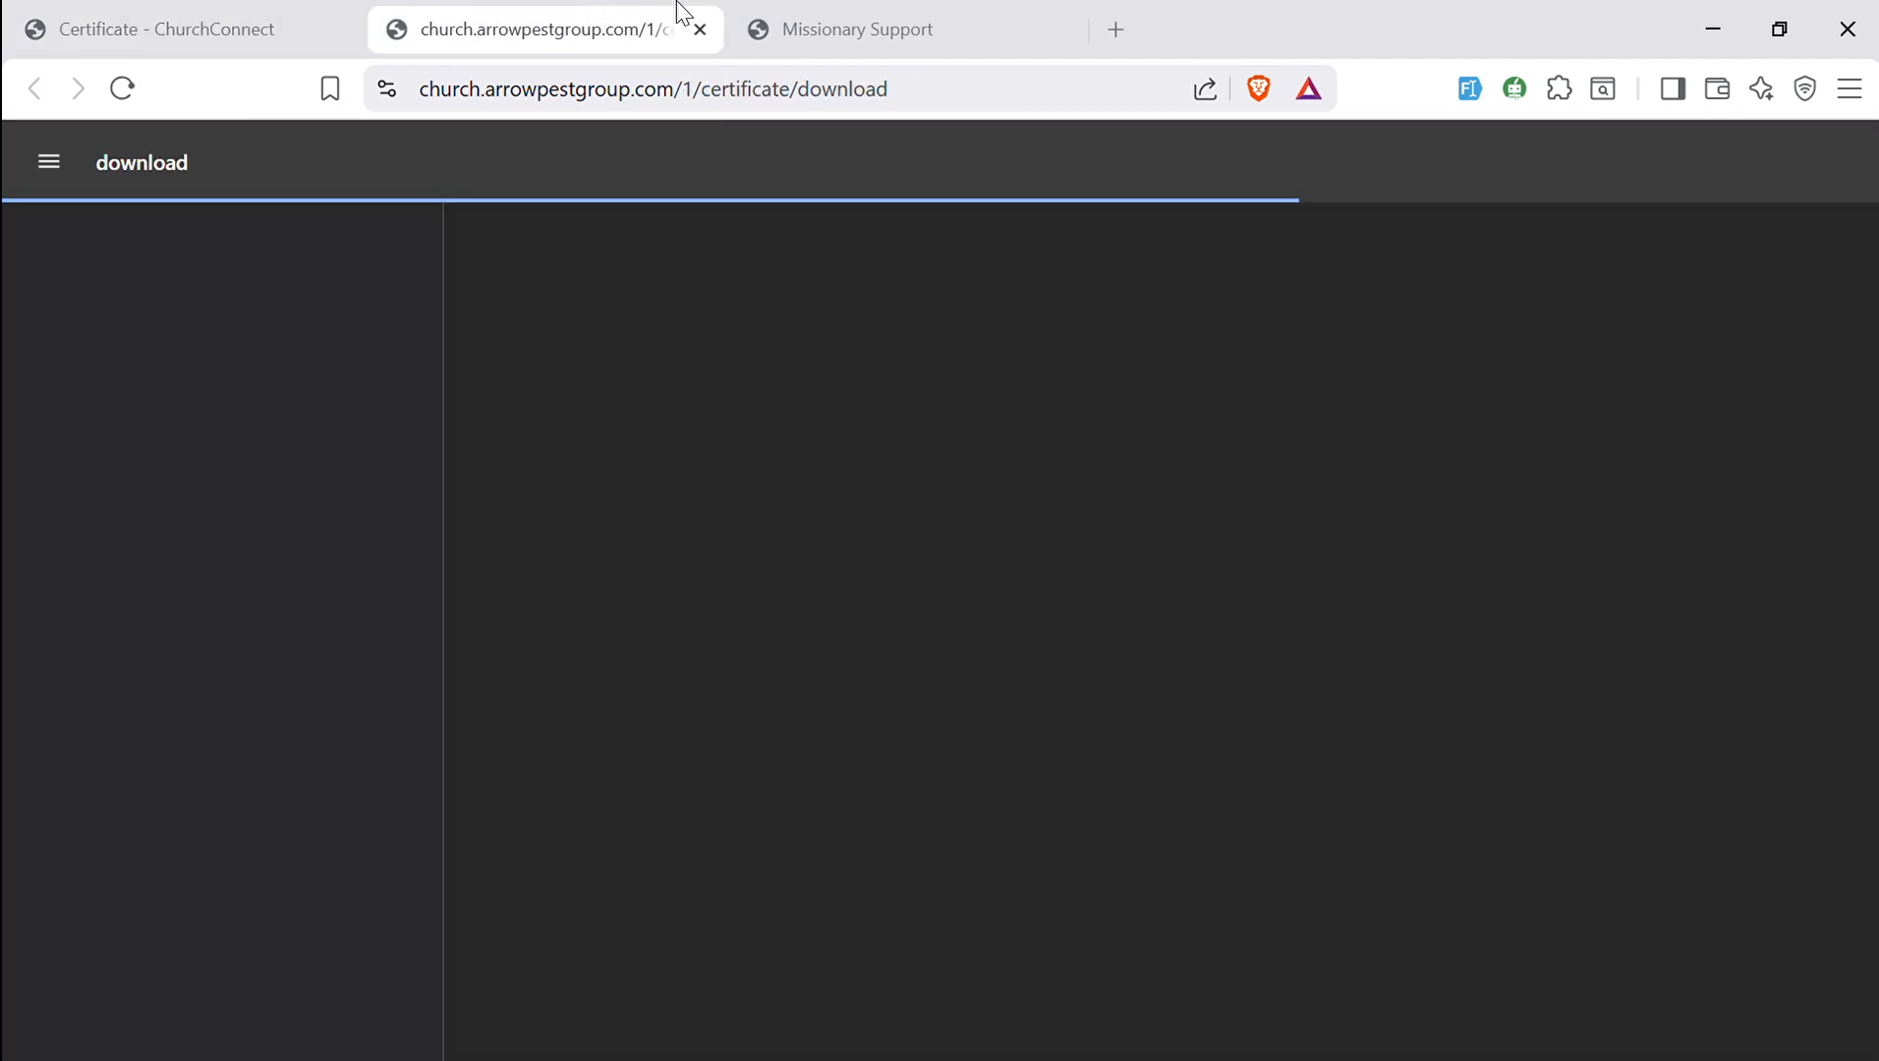
{"action": "left_click", "coordinate": [261, 19]}
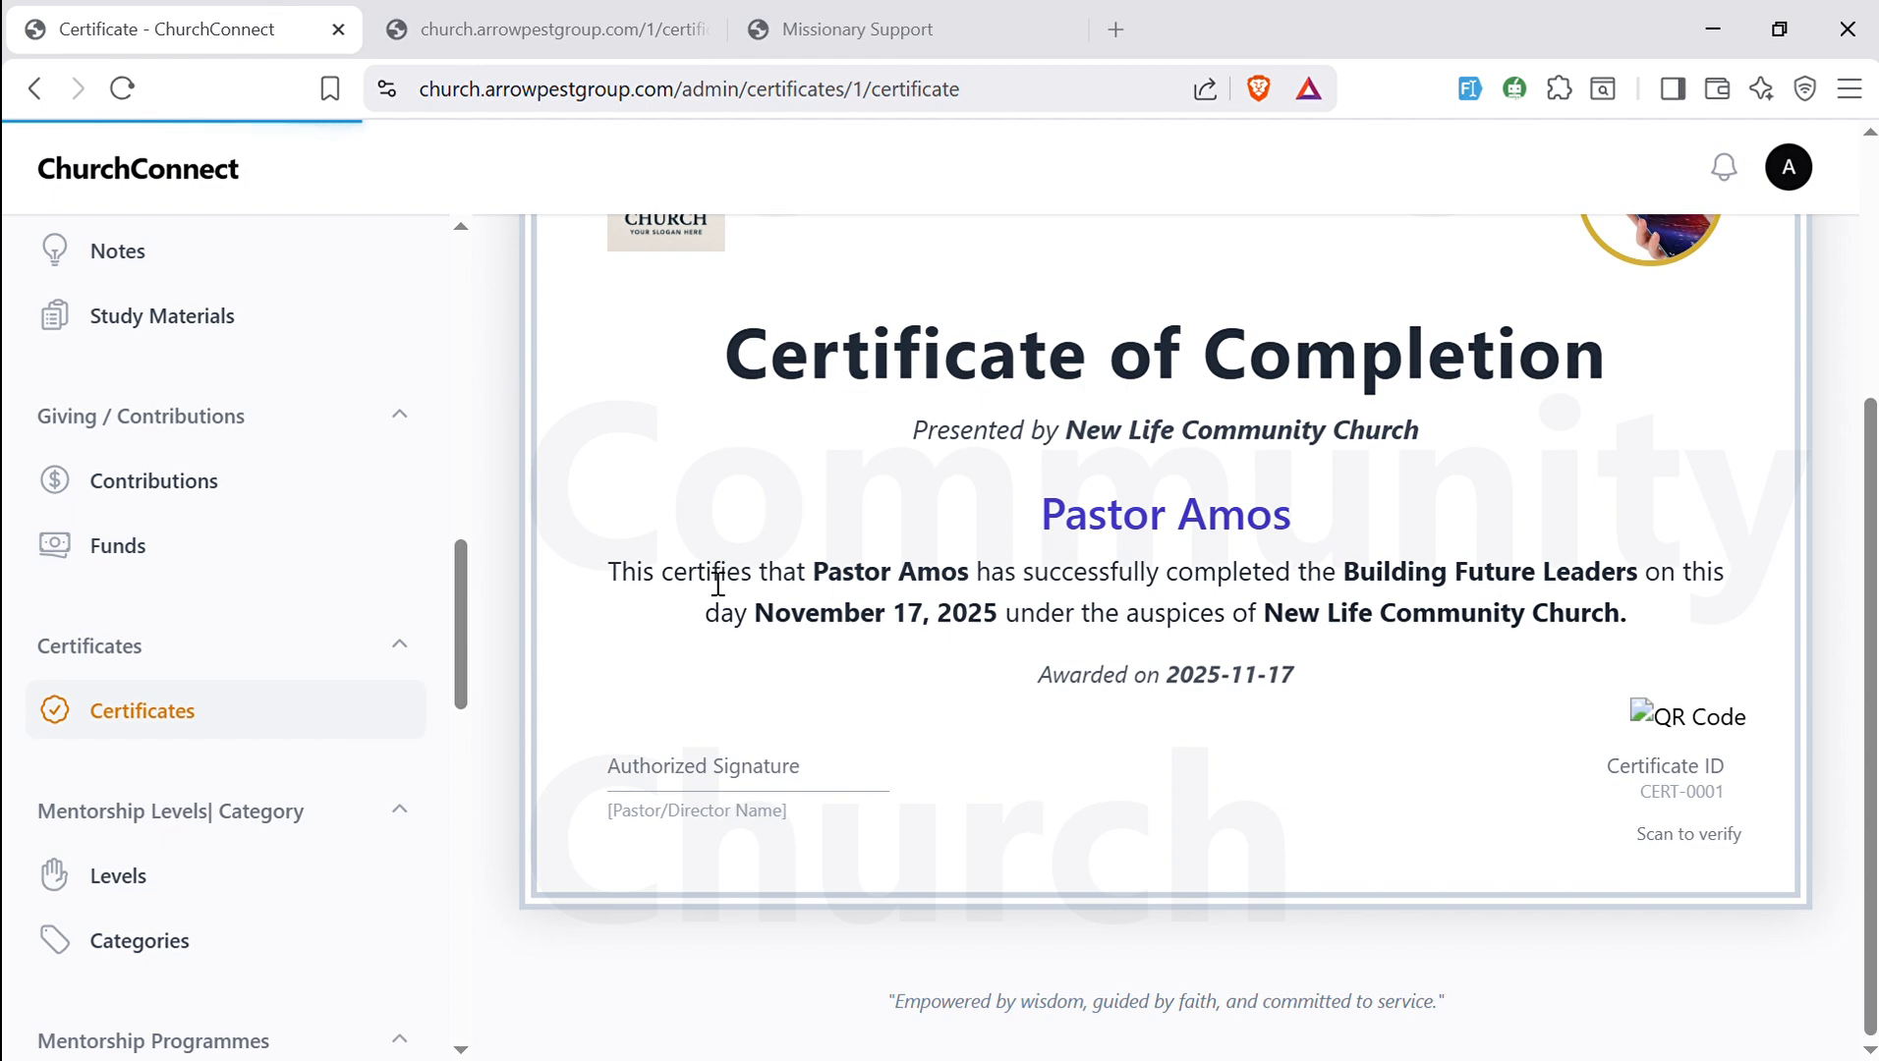